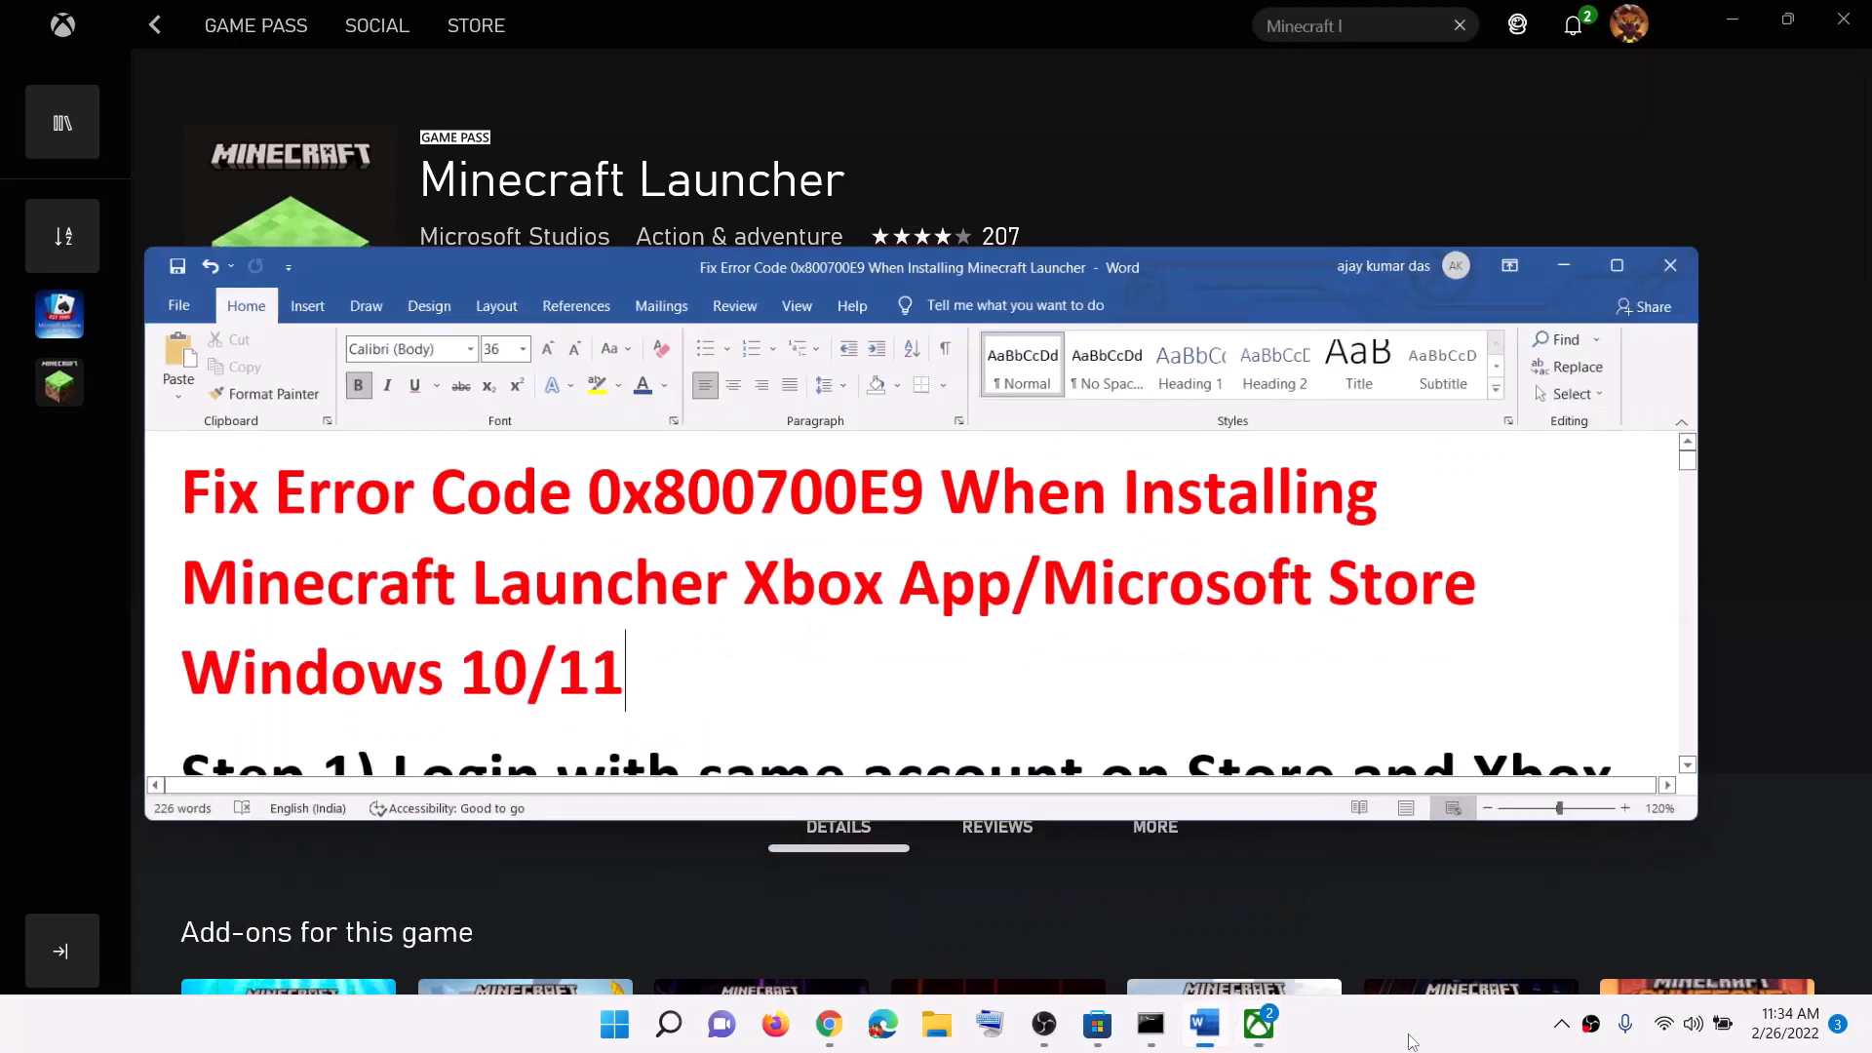
Step: Highlight the 0x800700E9 error code and Step 1's Xbox sign-in instruction, then minimize Word
left_click_drag(583, 472, 912, 472)
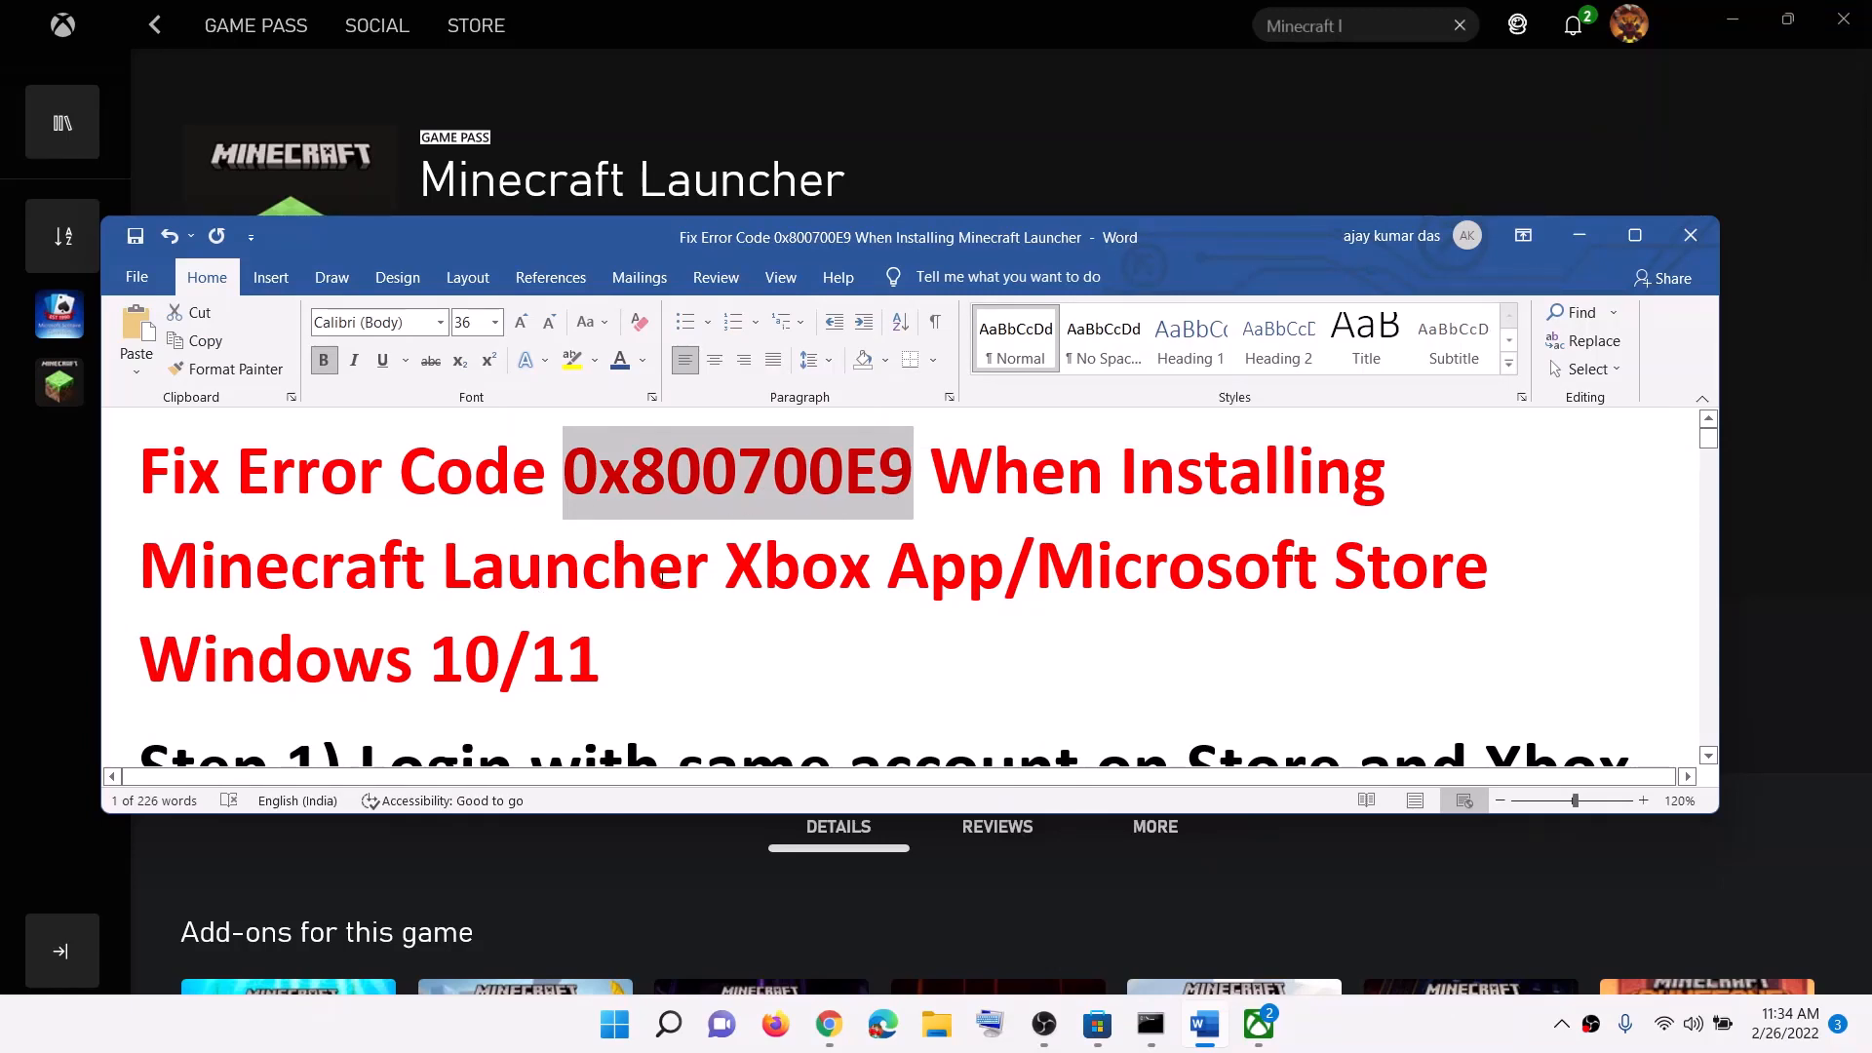
scroll(666, 574, "down", 5)
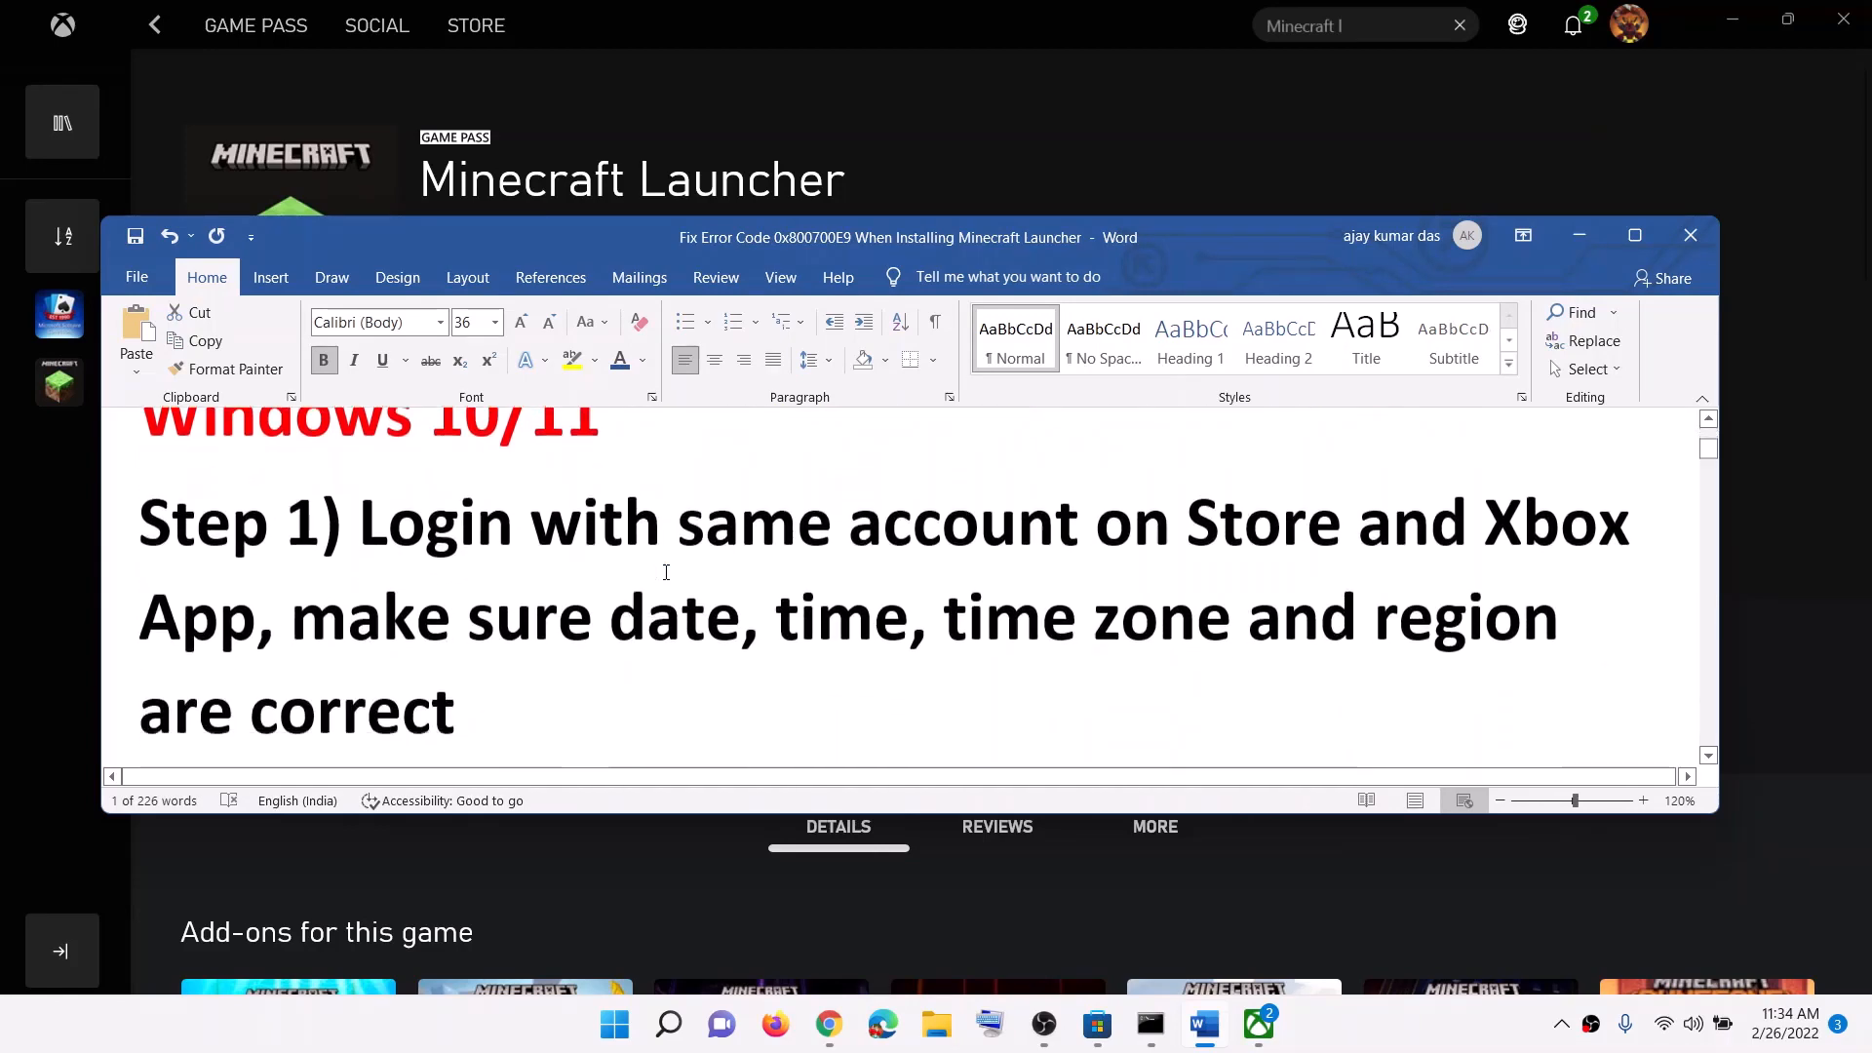
left_click_drag(913, 502, 1355, 498)
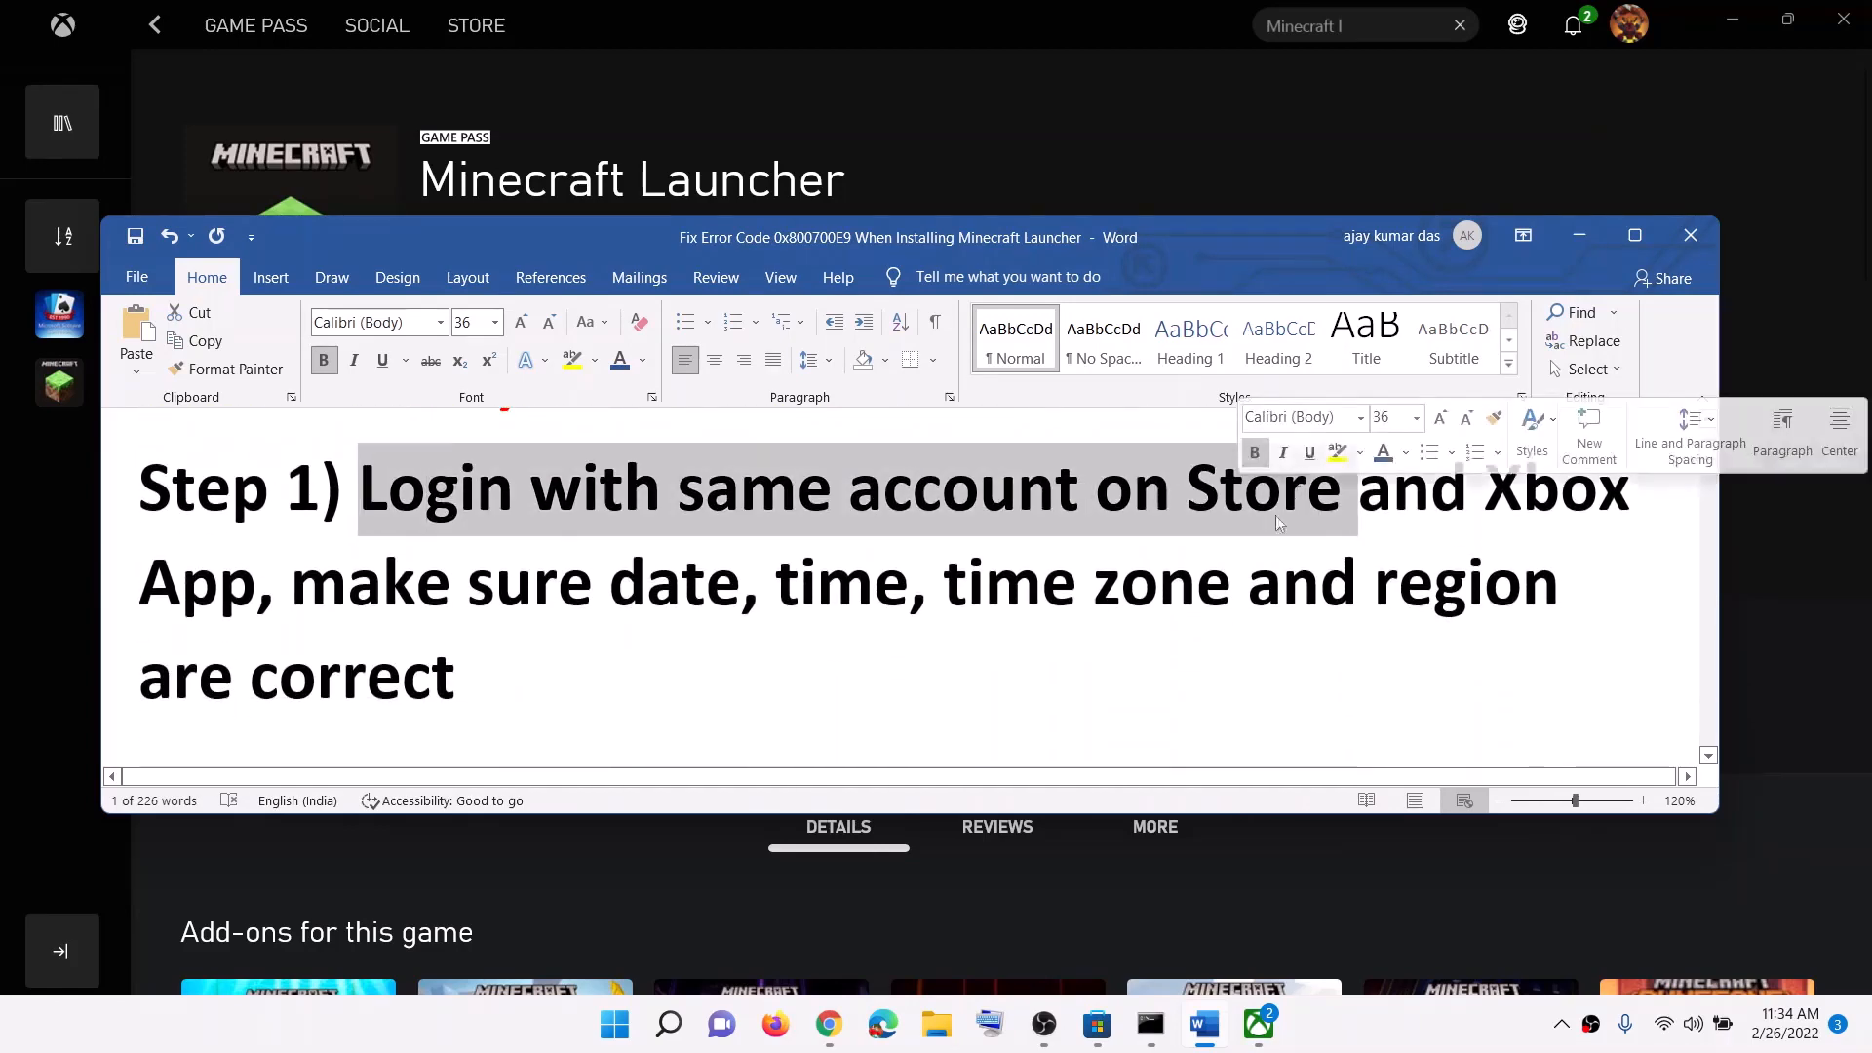
double_click(1486, 478)
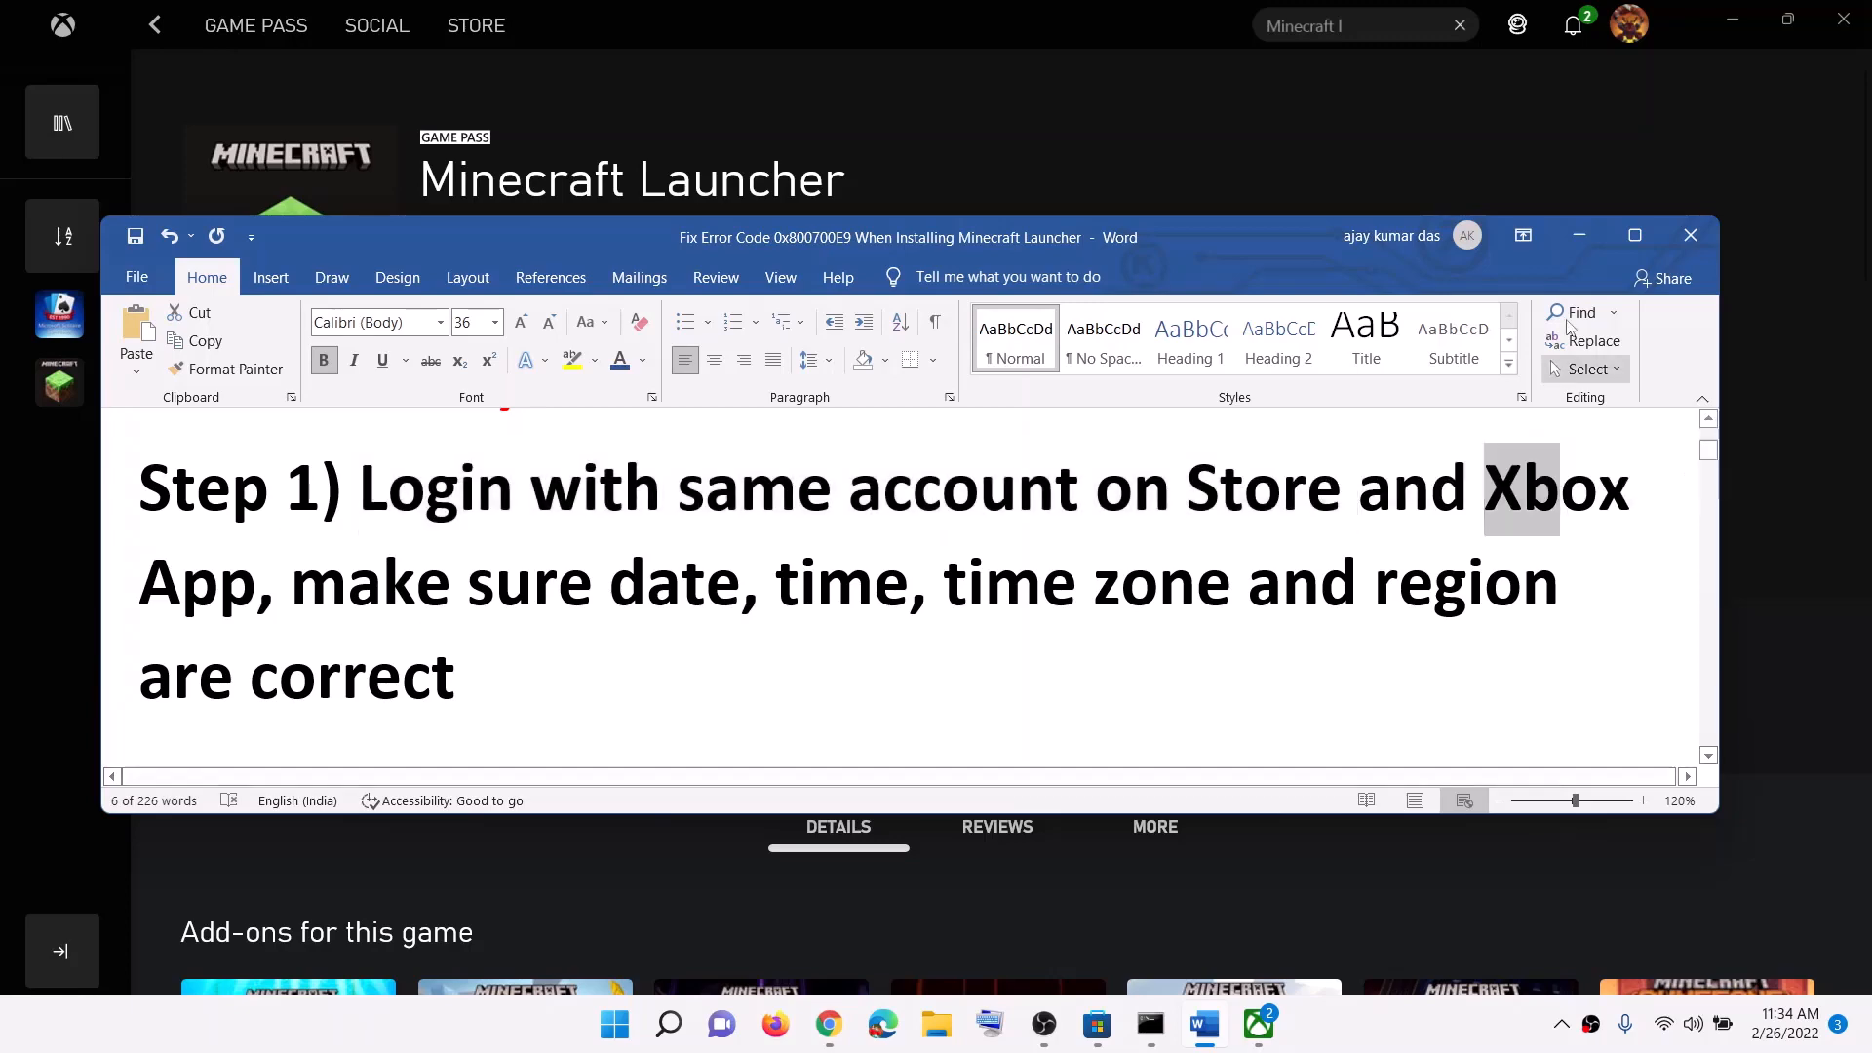
left_click(1580, 235)
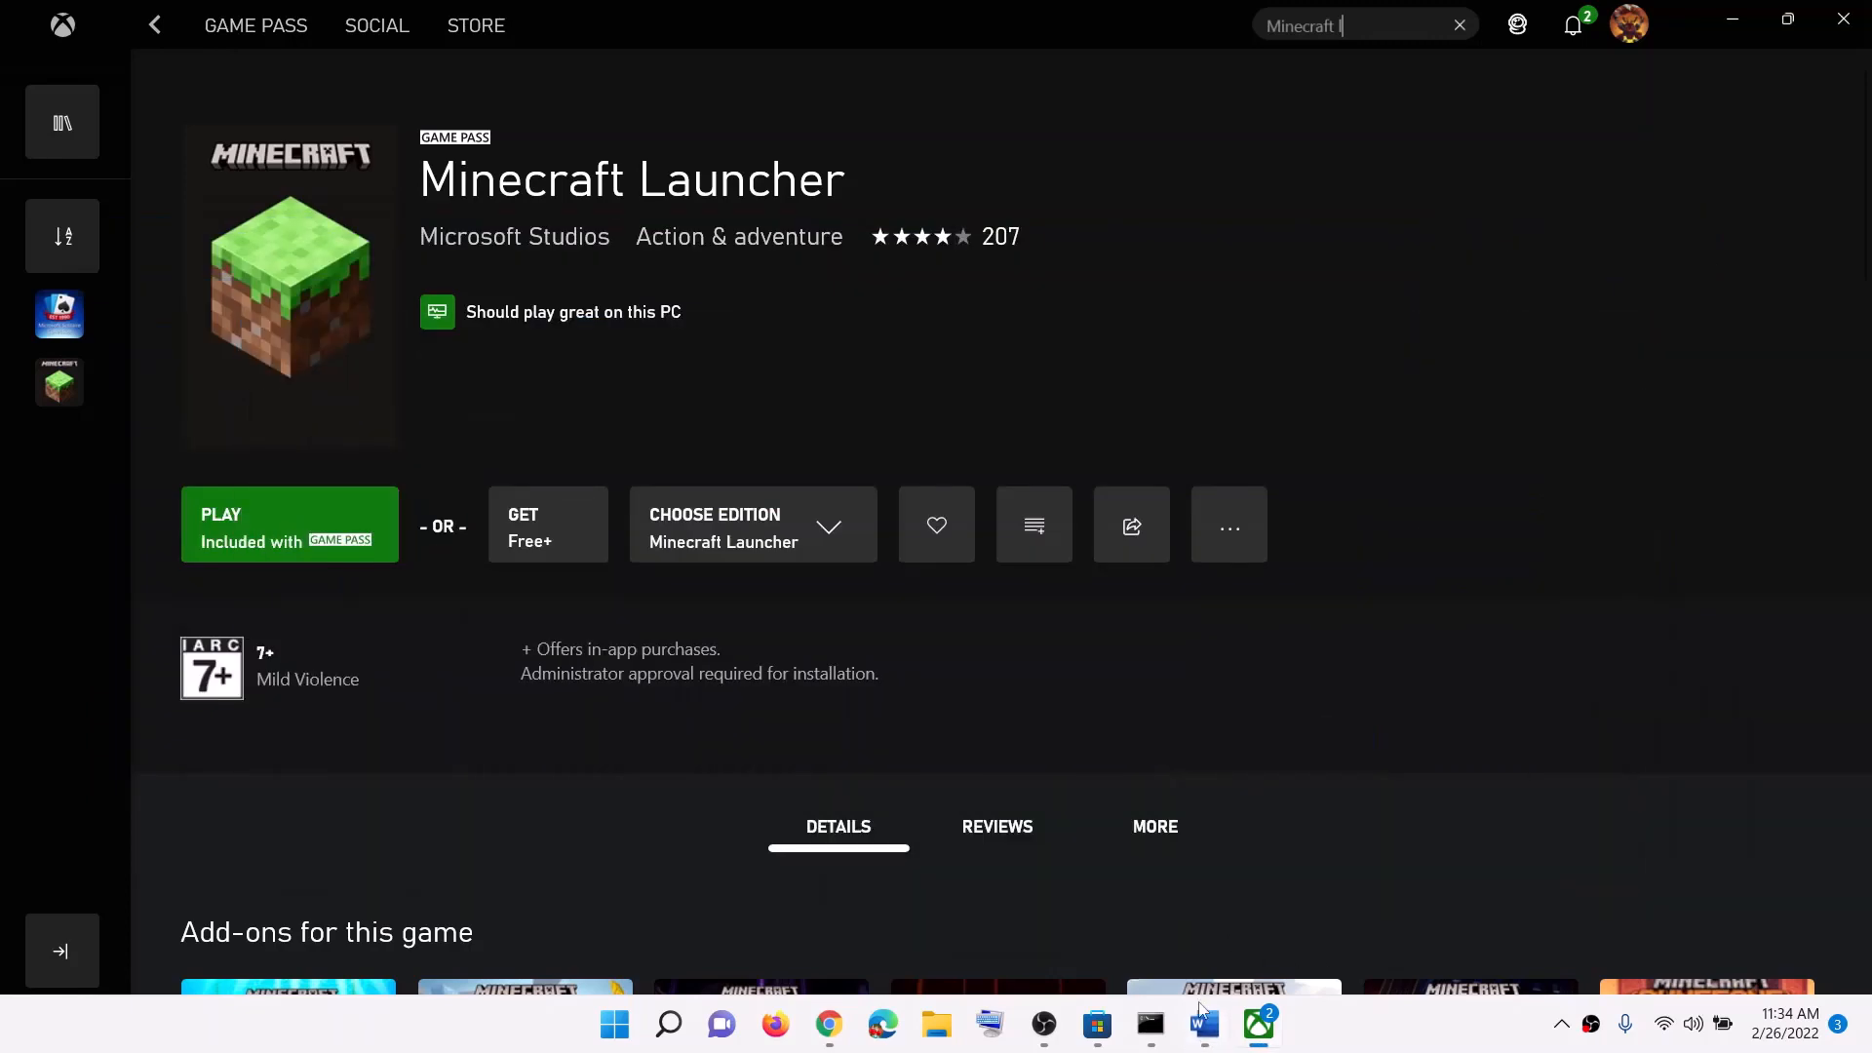
Step: Sign out of Microsoft Store, sign back in with the same account and PIN, then switch to Xbox
left_click(1098, 1026)
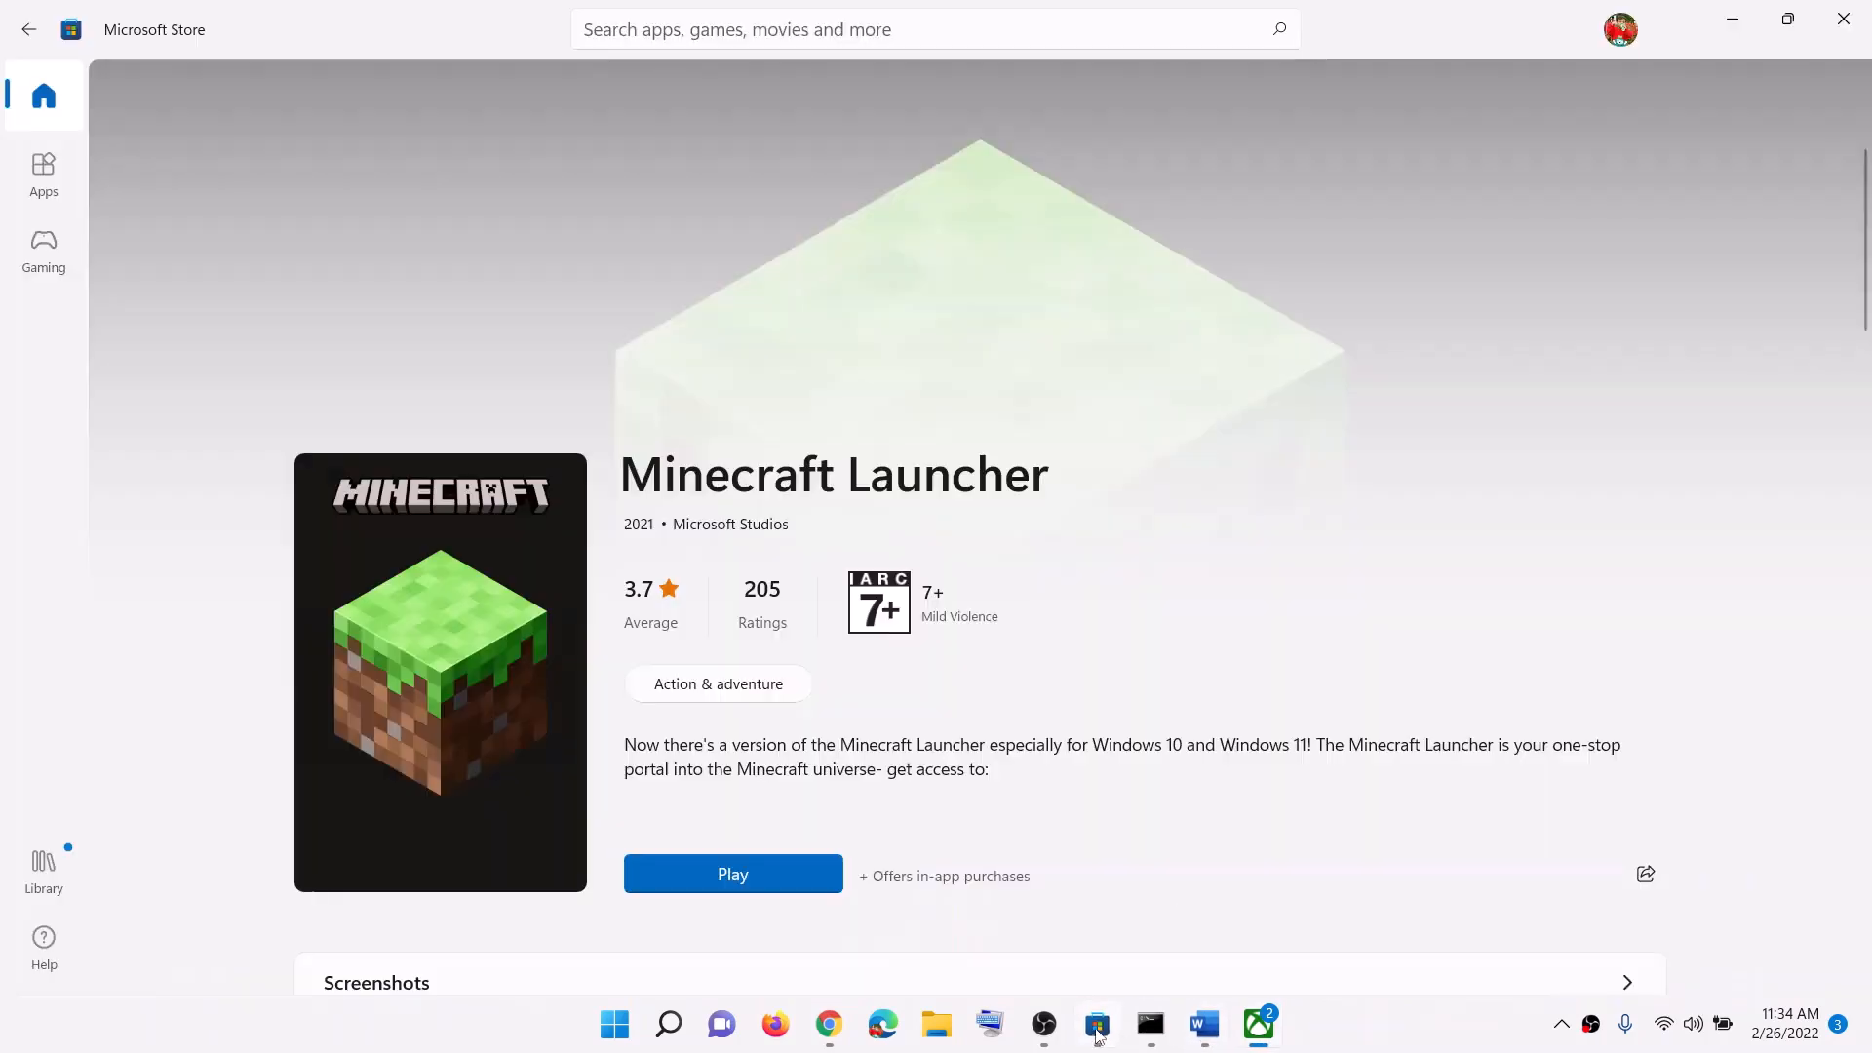
left_click(1626, 32)
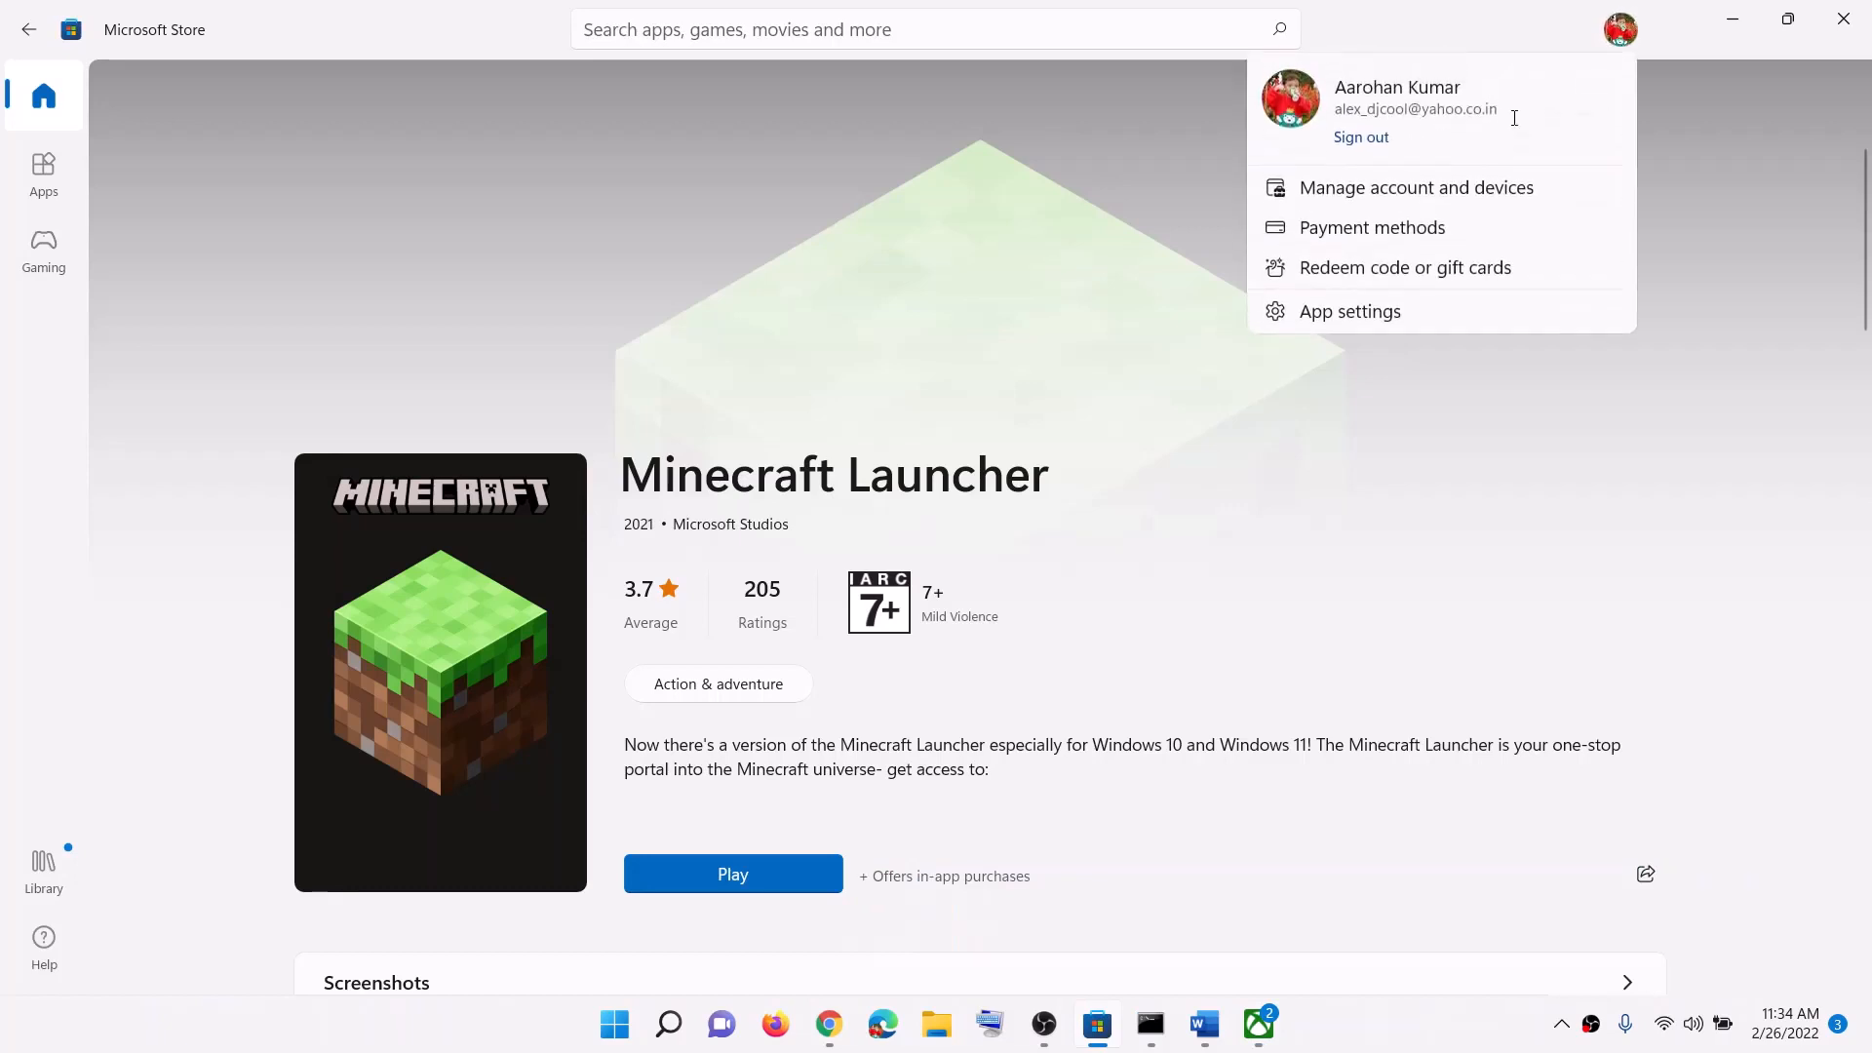
left_click(1365, 137)
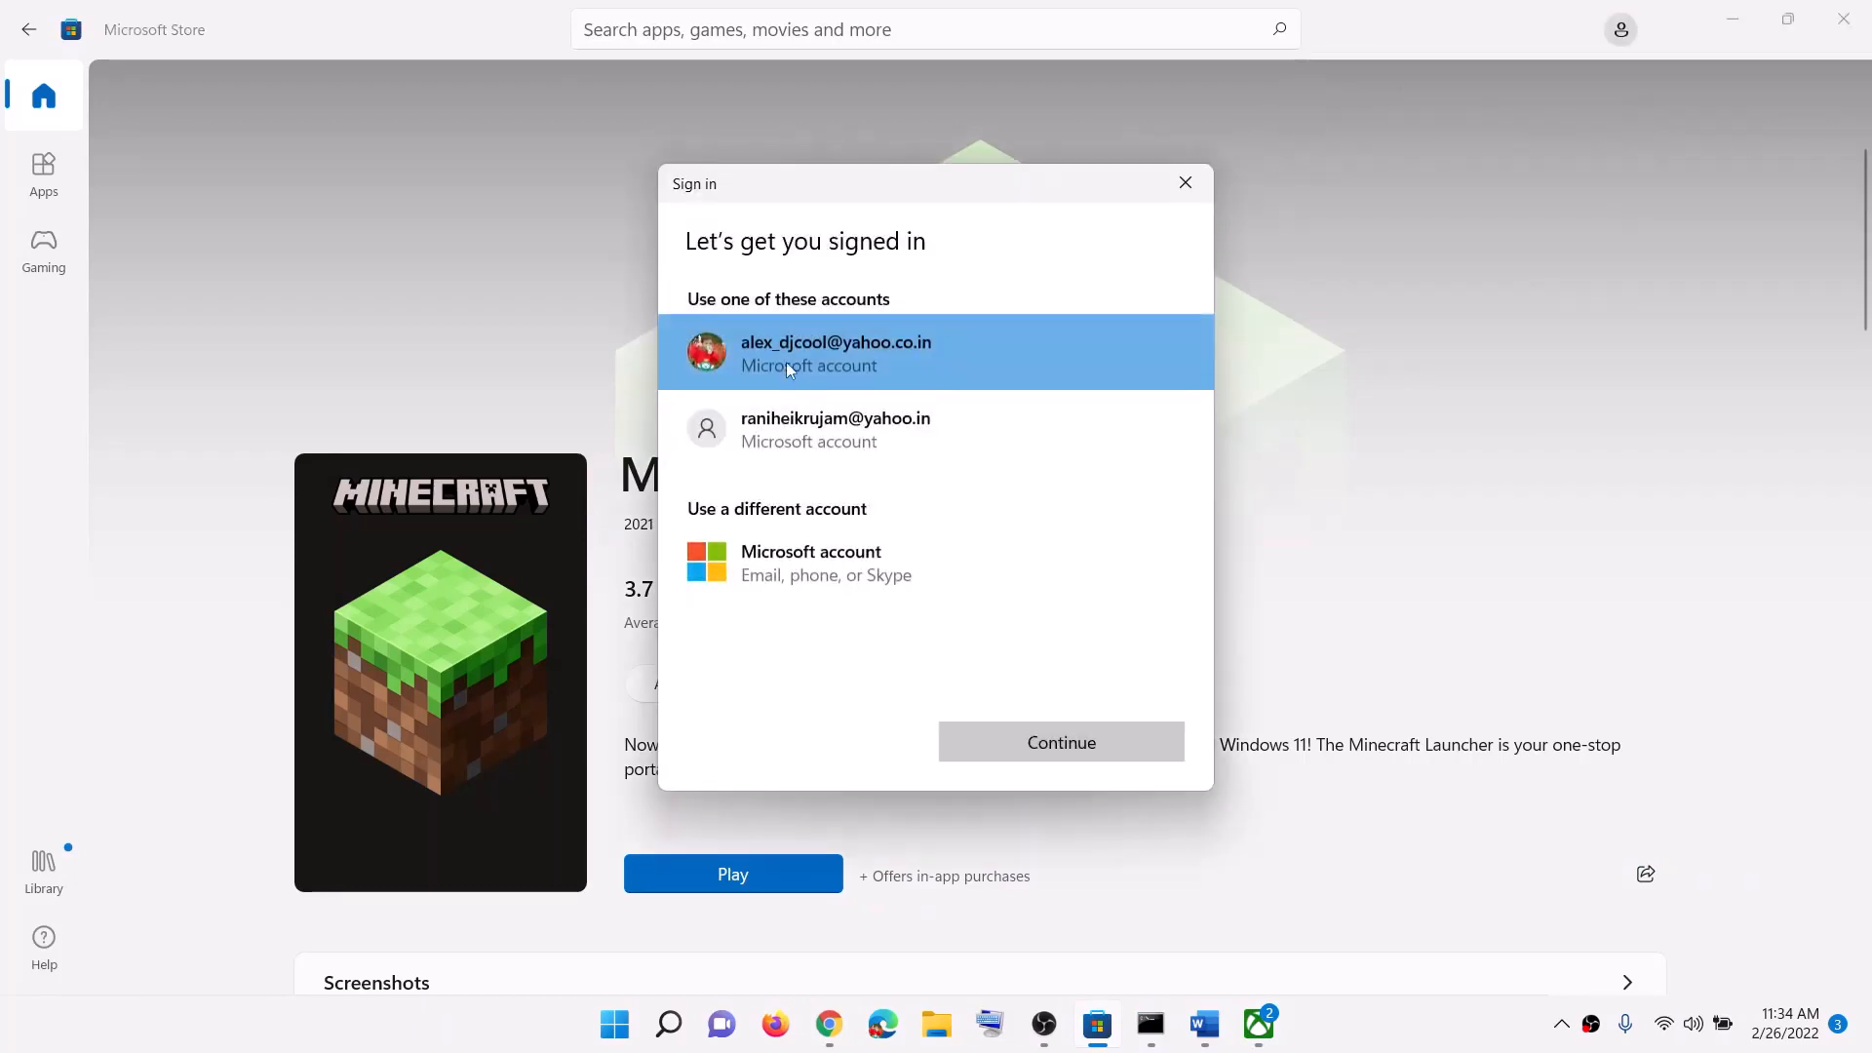
left_click(786, 361)
left_click(1037, 746)
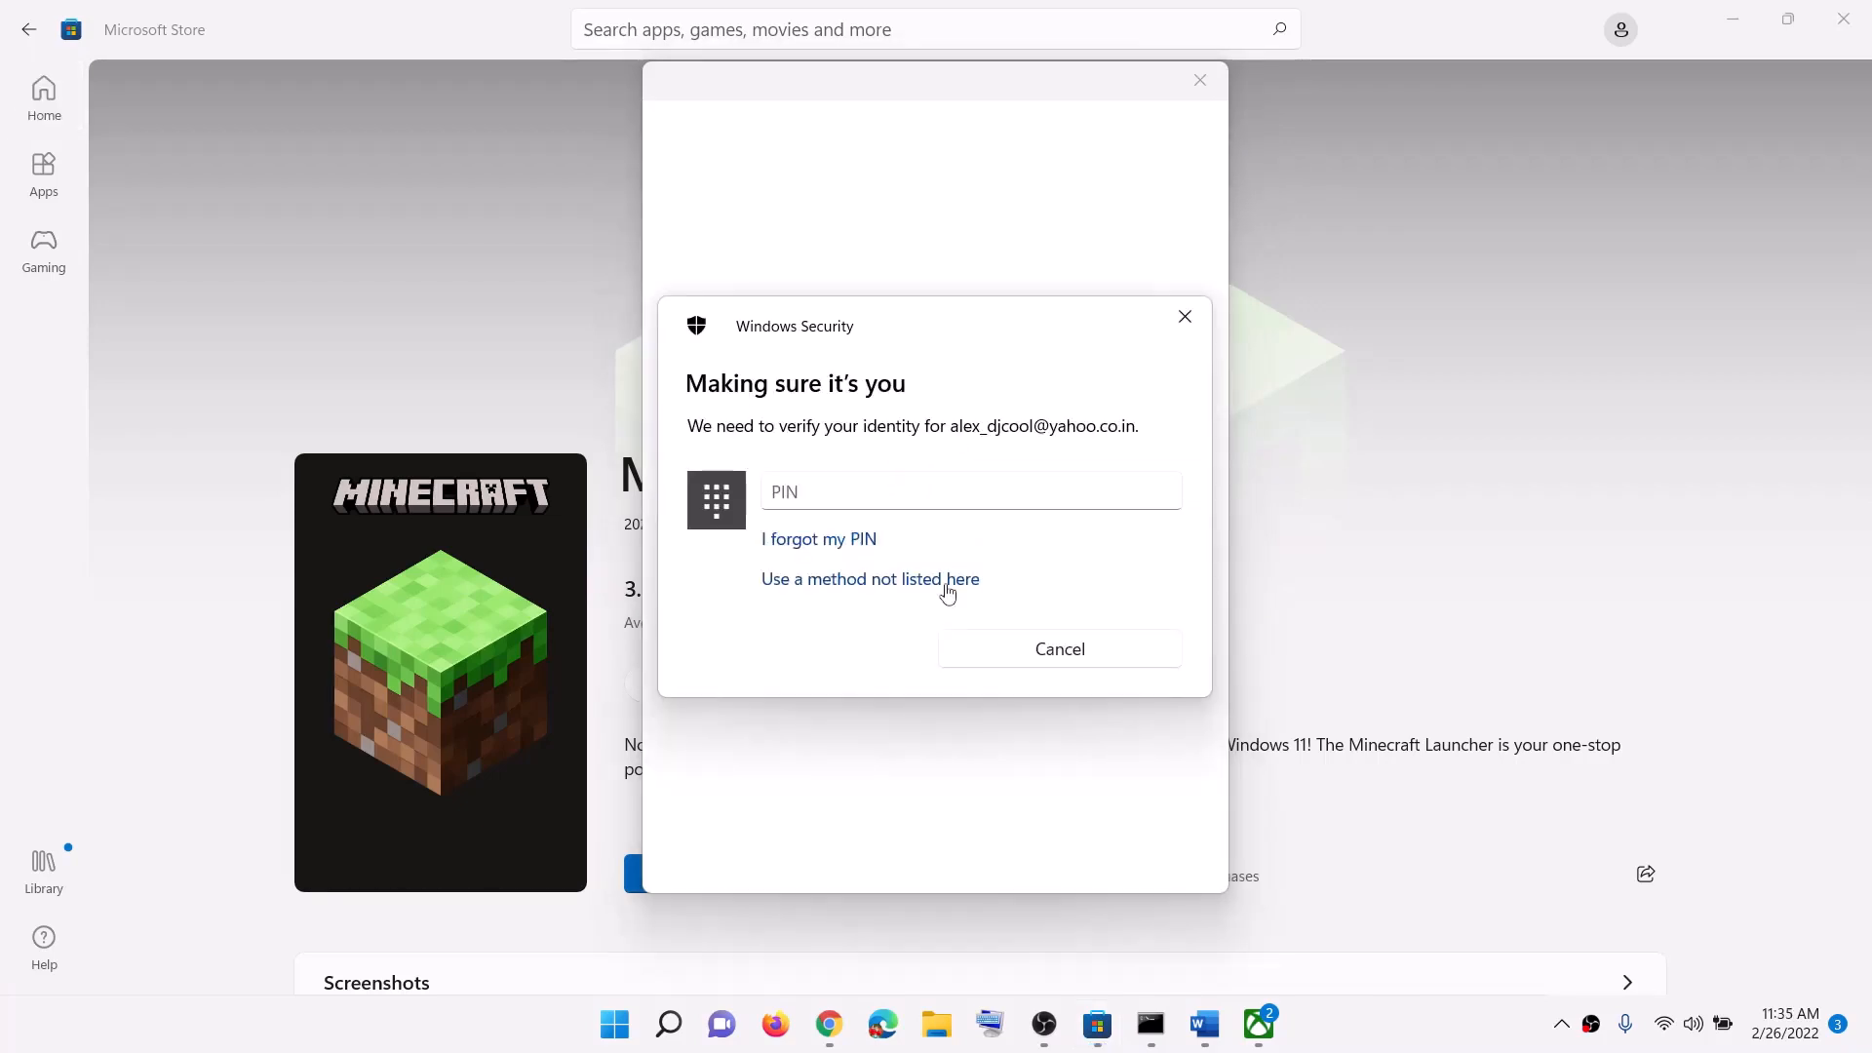
left_click(840, 504)
type("1234")
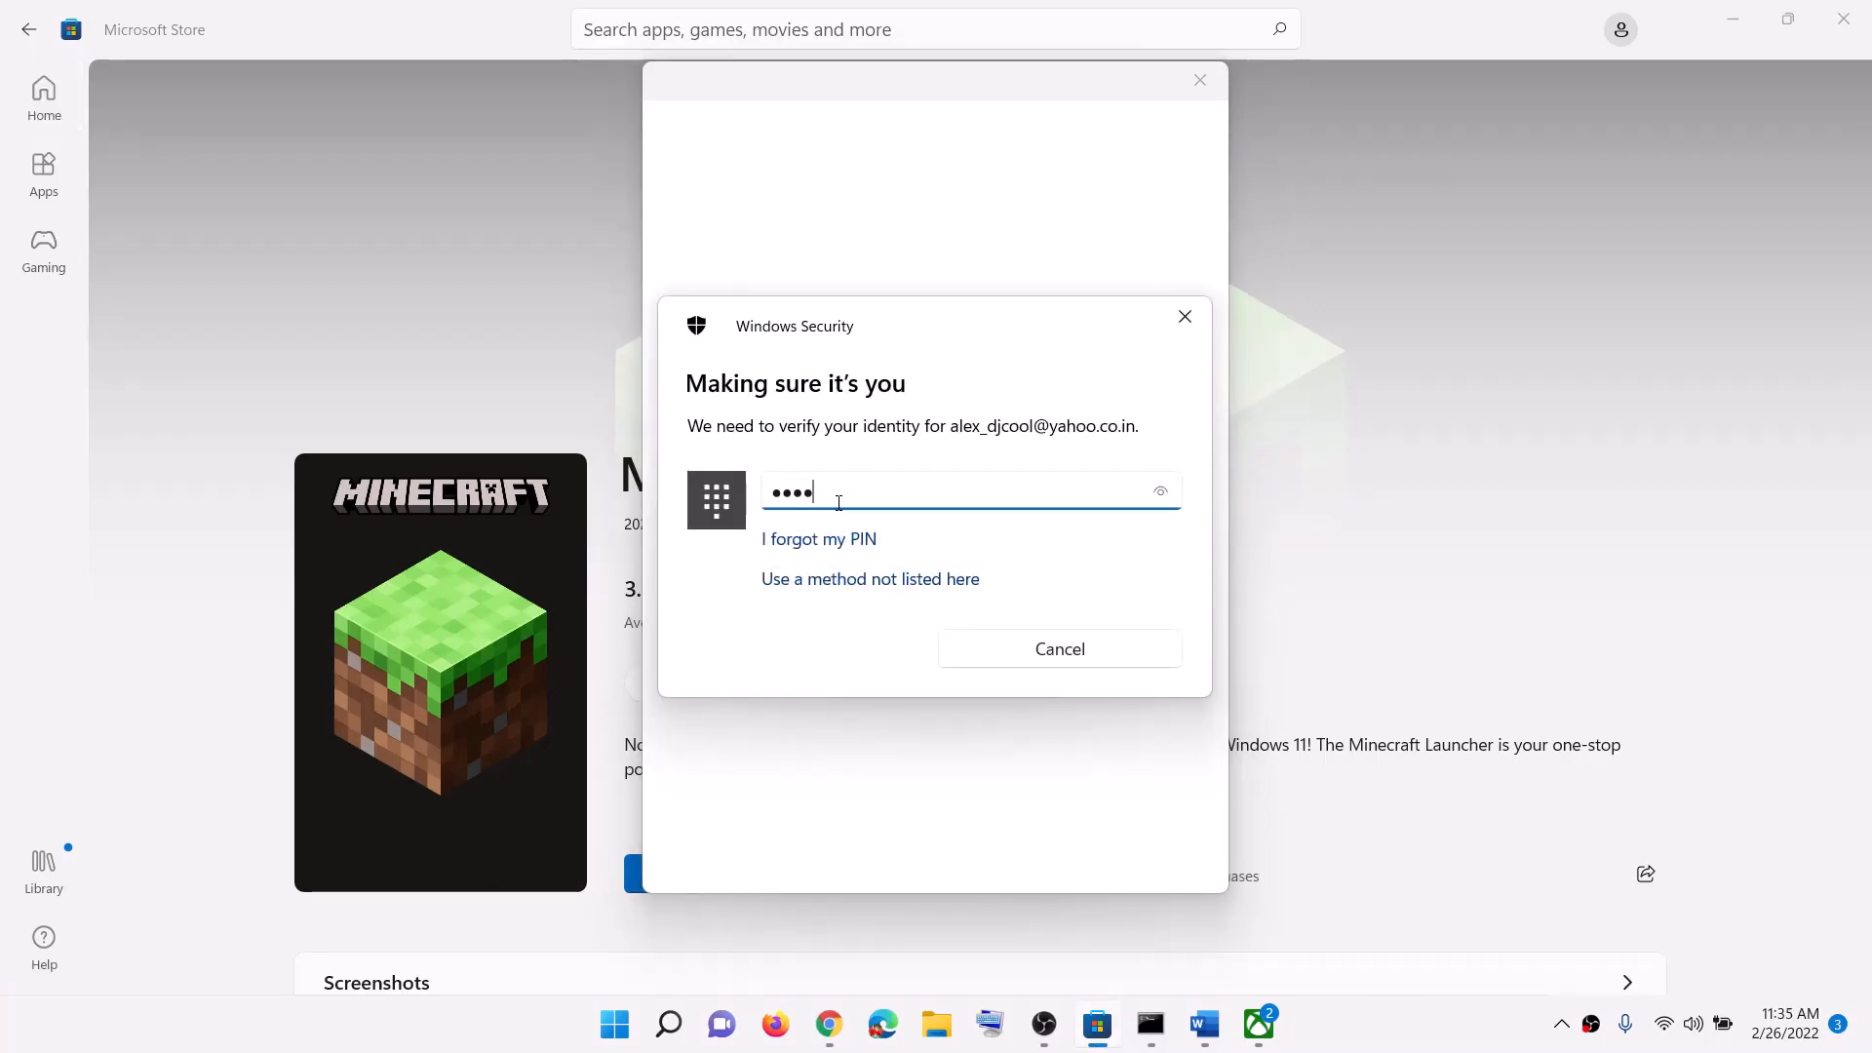
left_click(1265, 1041)
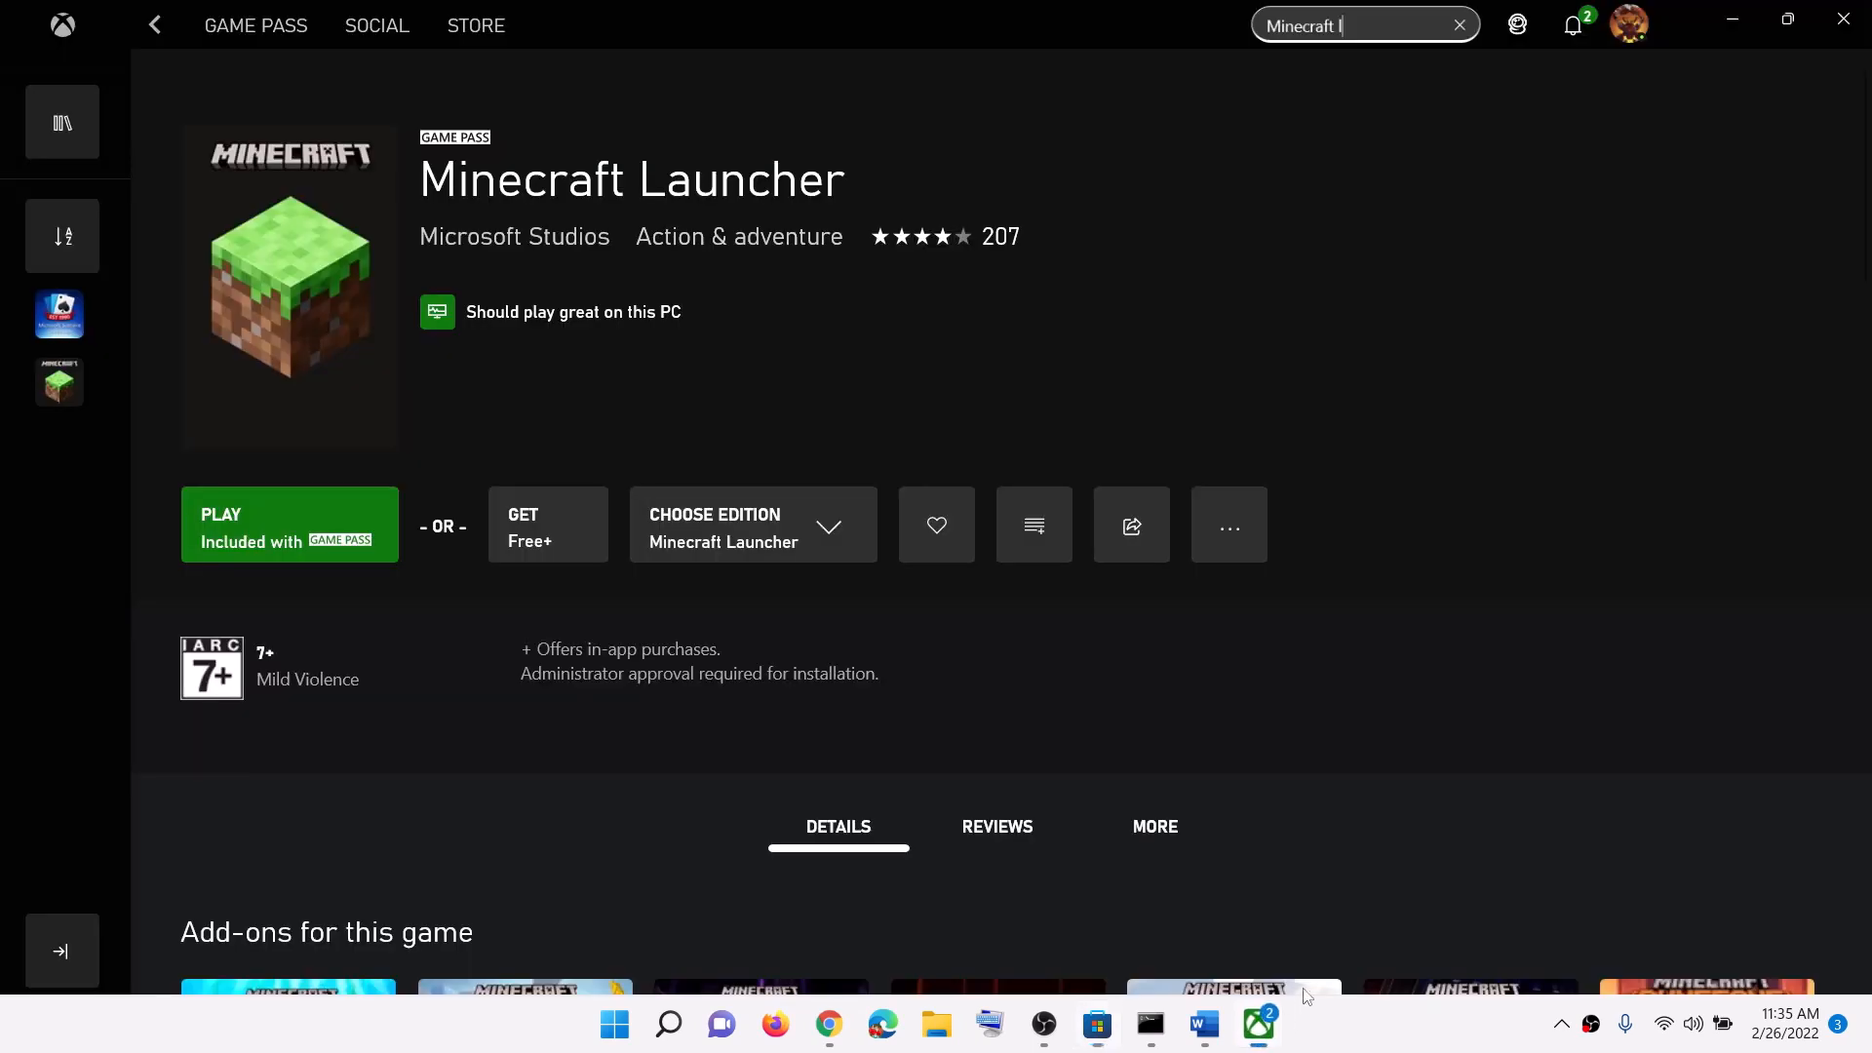
Step: Sign out of the Xbox app profile and sign back in from the avatar menu
left_click(1634, 32)
left_click(1570, 366)
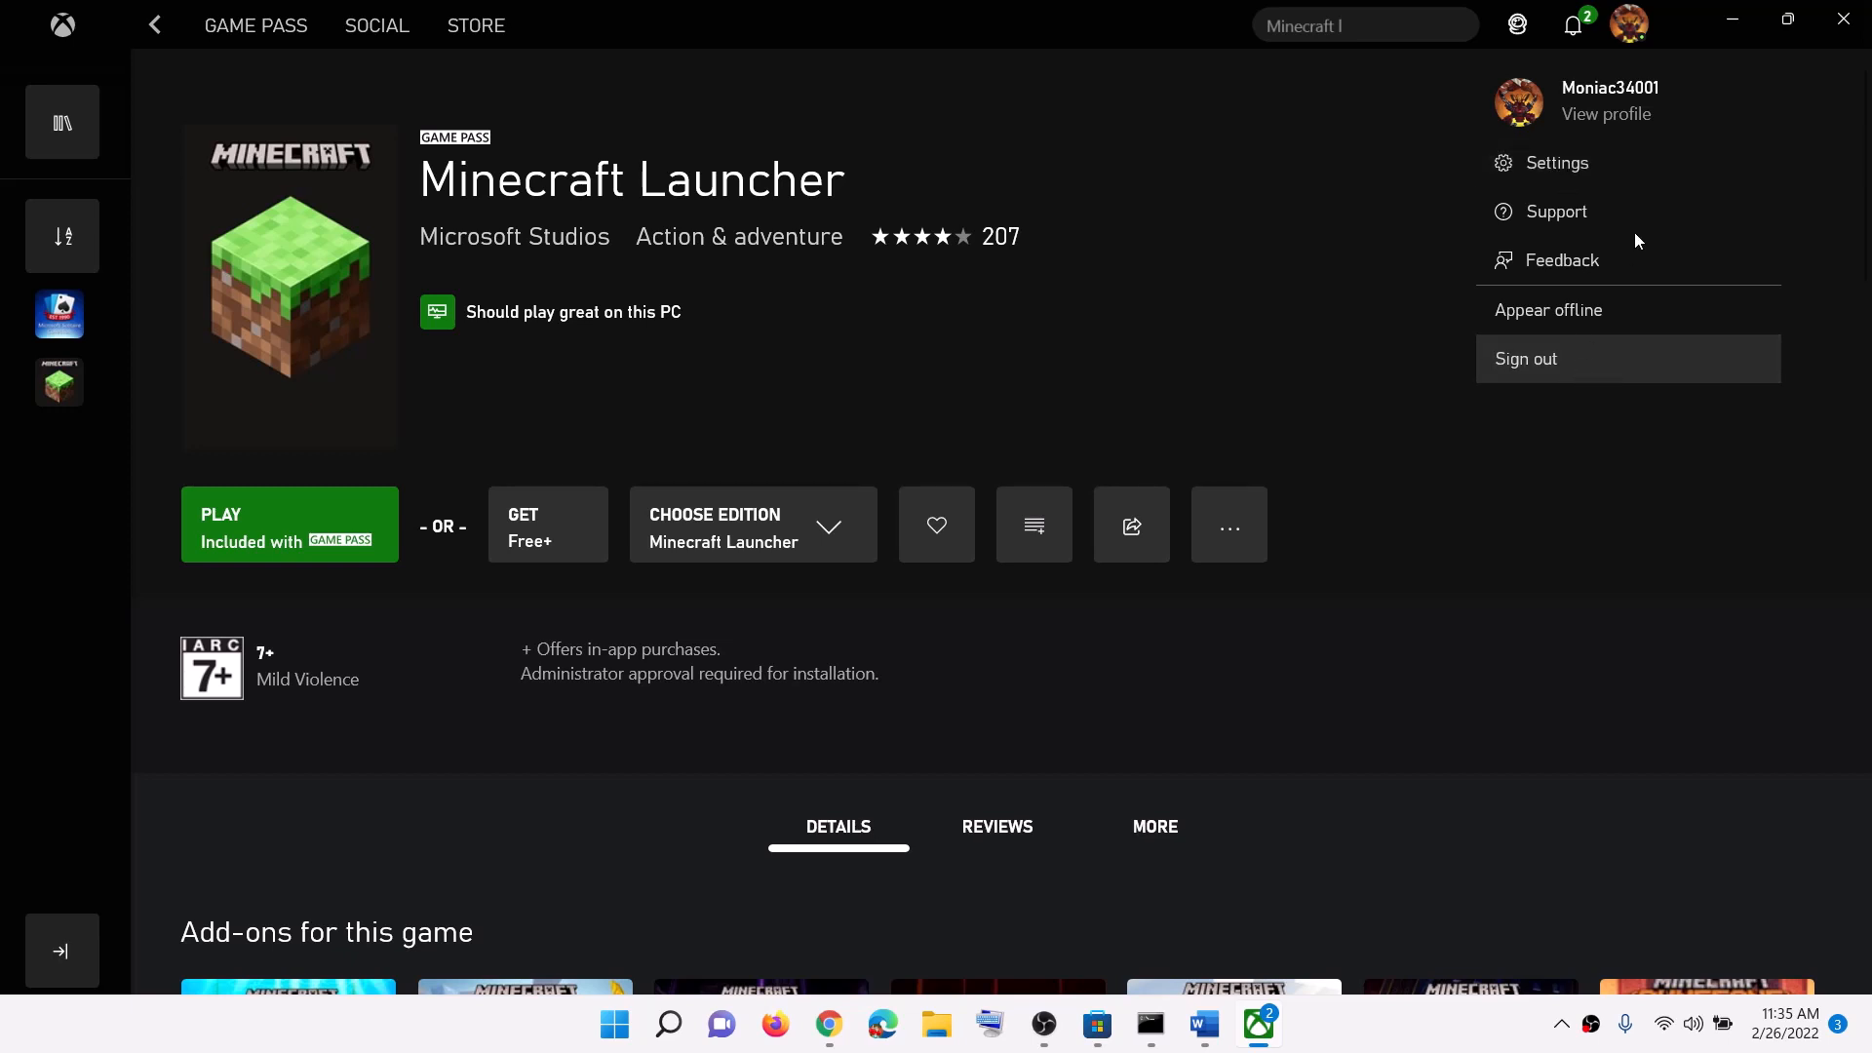
left_click(1631, 32)
left_click(1537, 238)
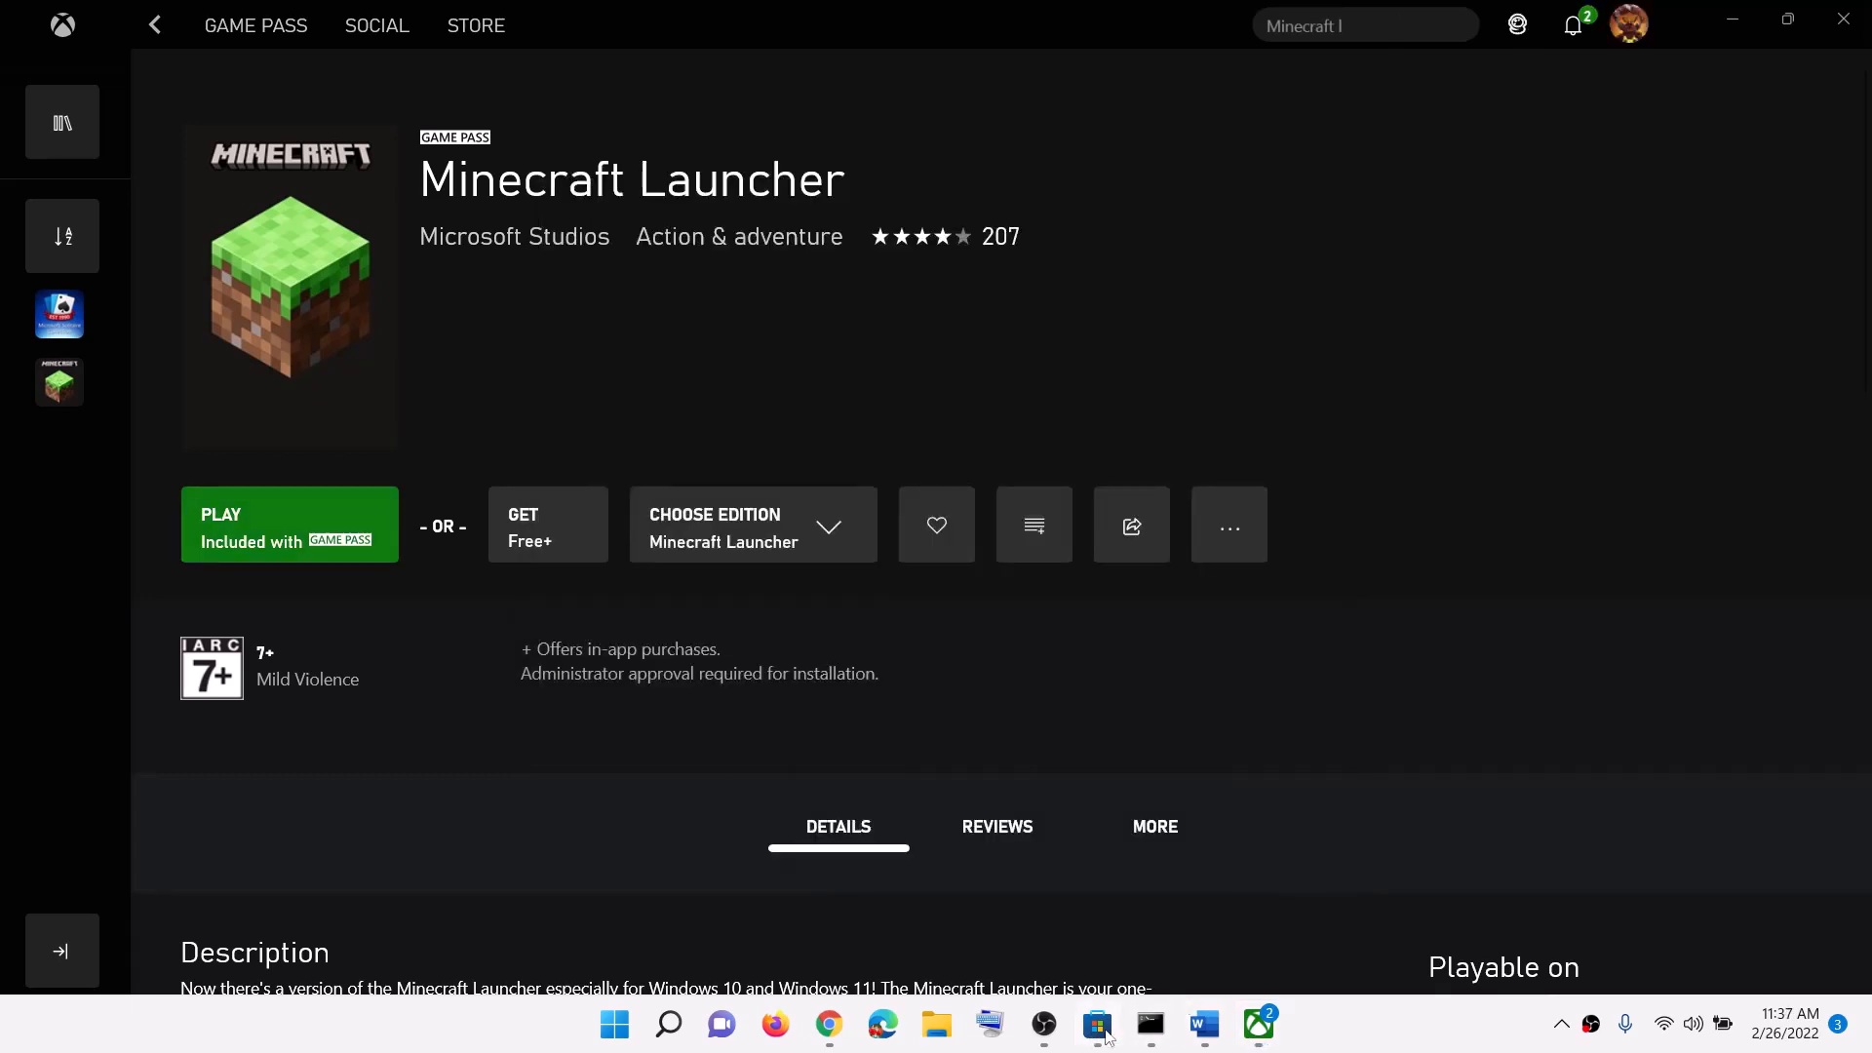
Step: Highlight Step 1's date, time and region check, minimize Word, and right-click the taskbar clock
left_click(1205, 1024)
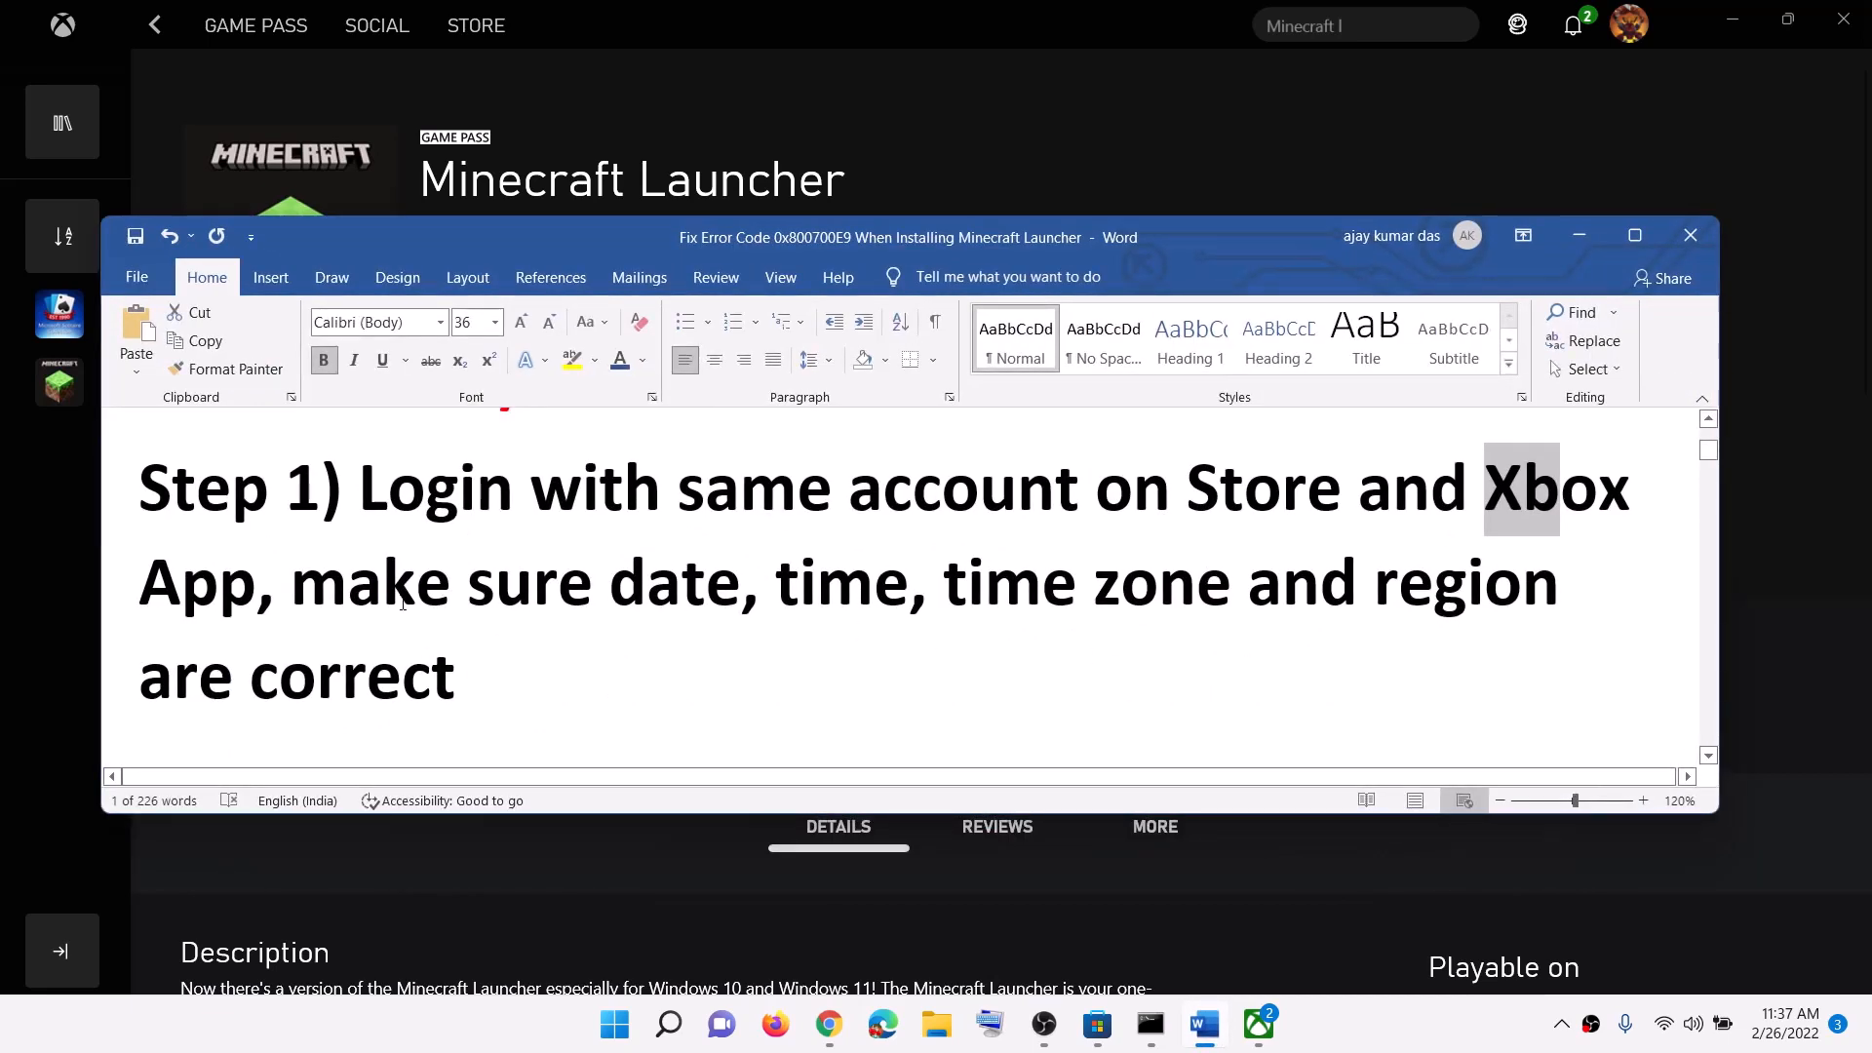
left_click_drag(402, 603, 468, 661)
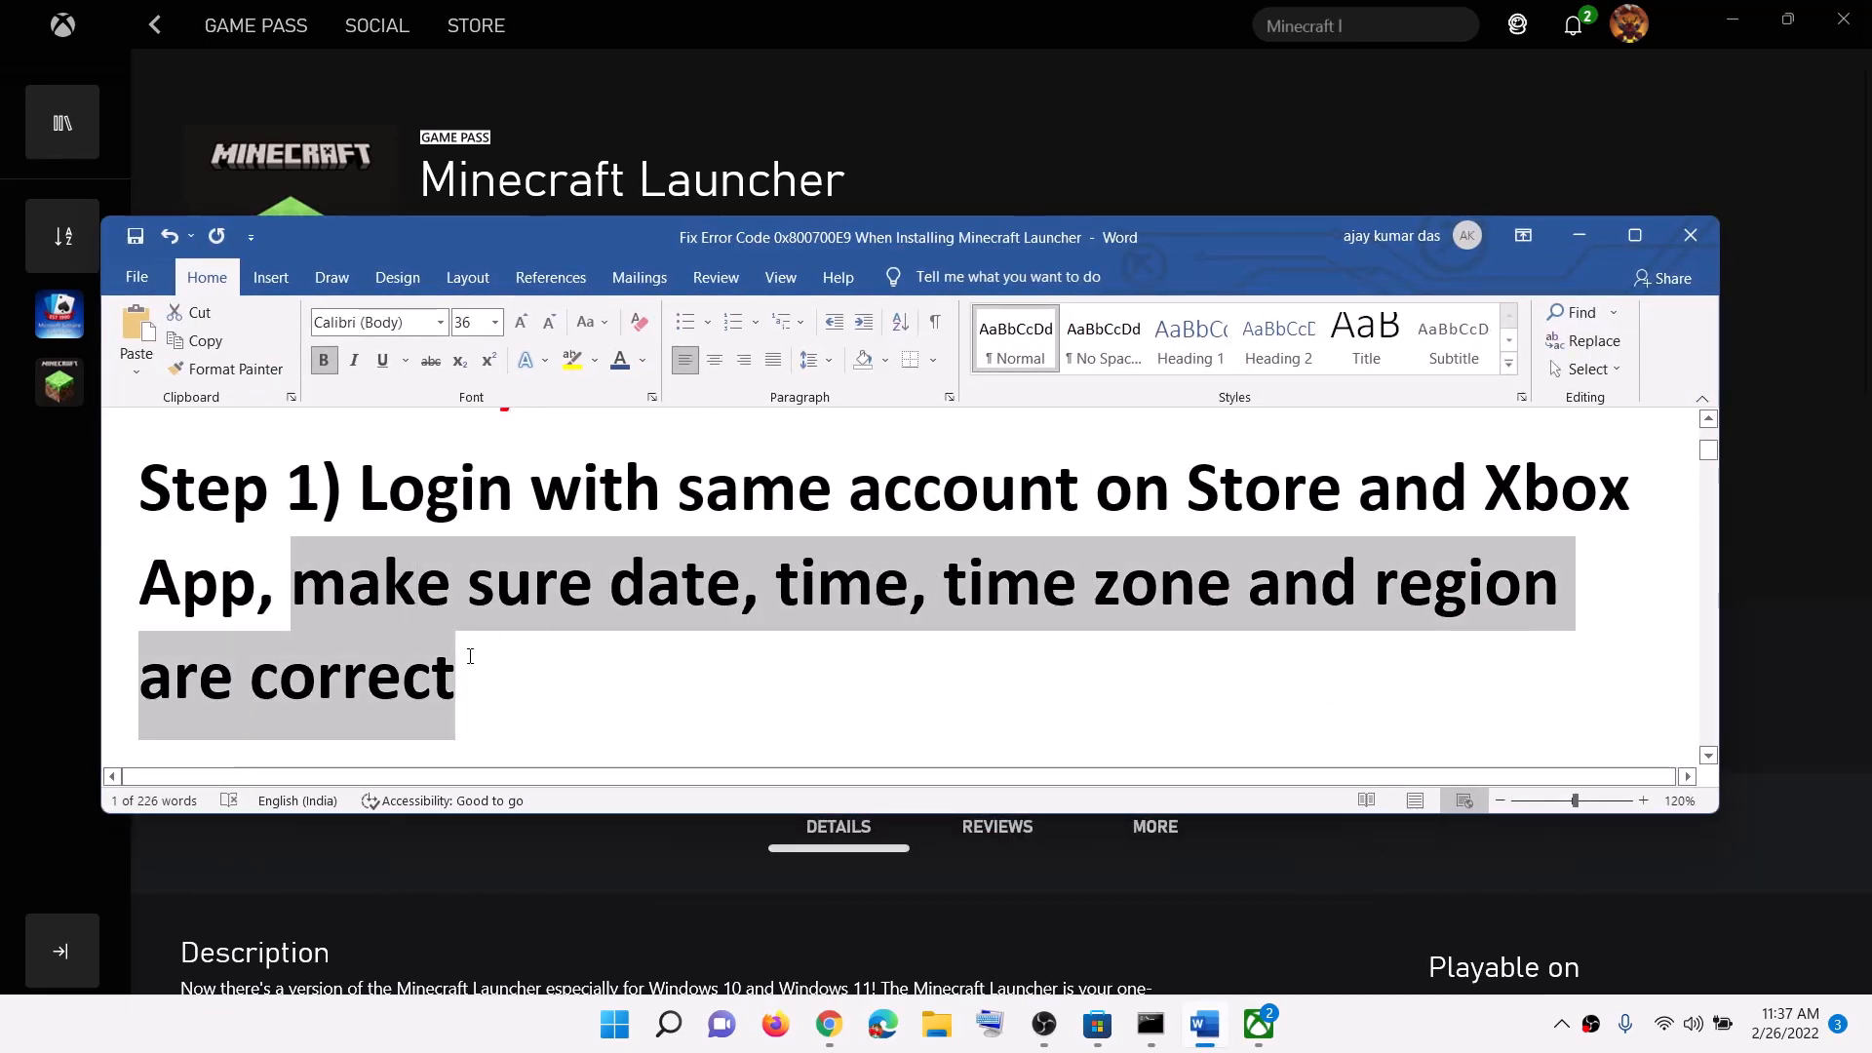
left_click(1580, 237)
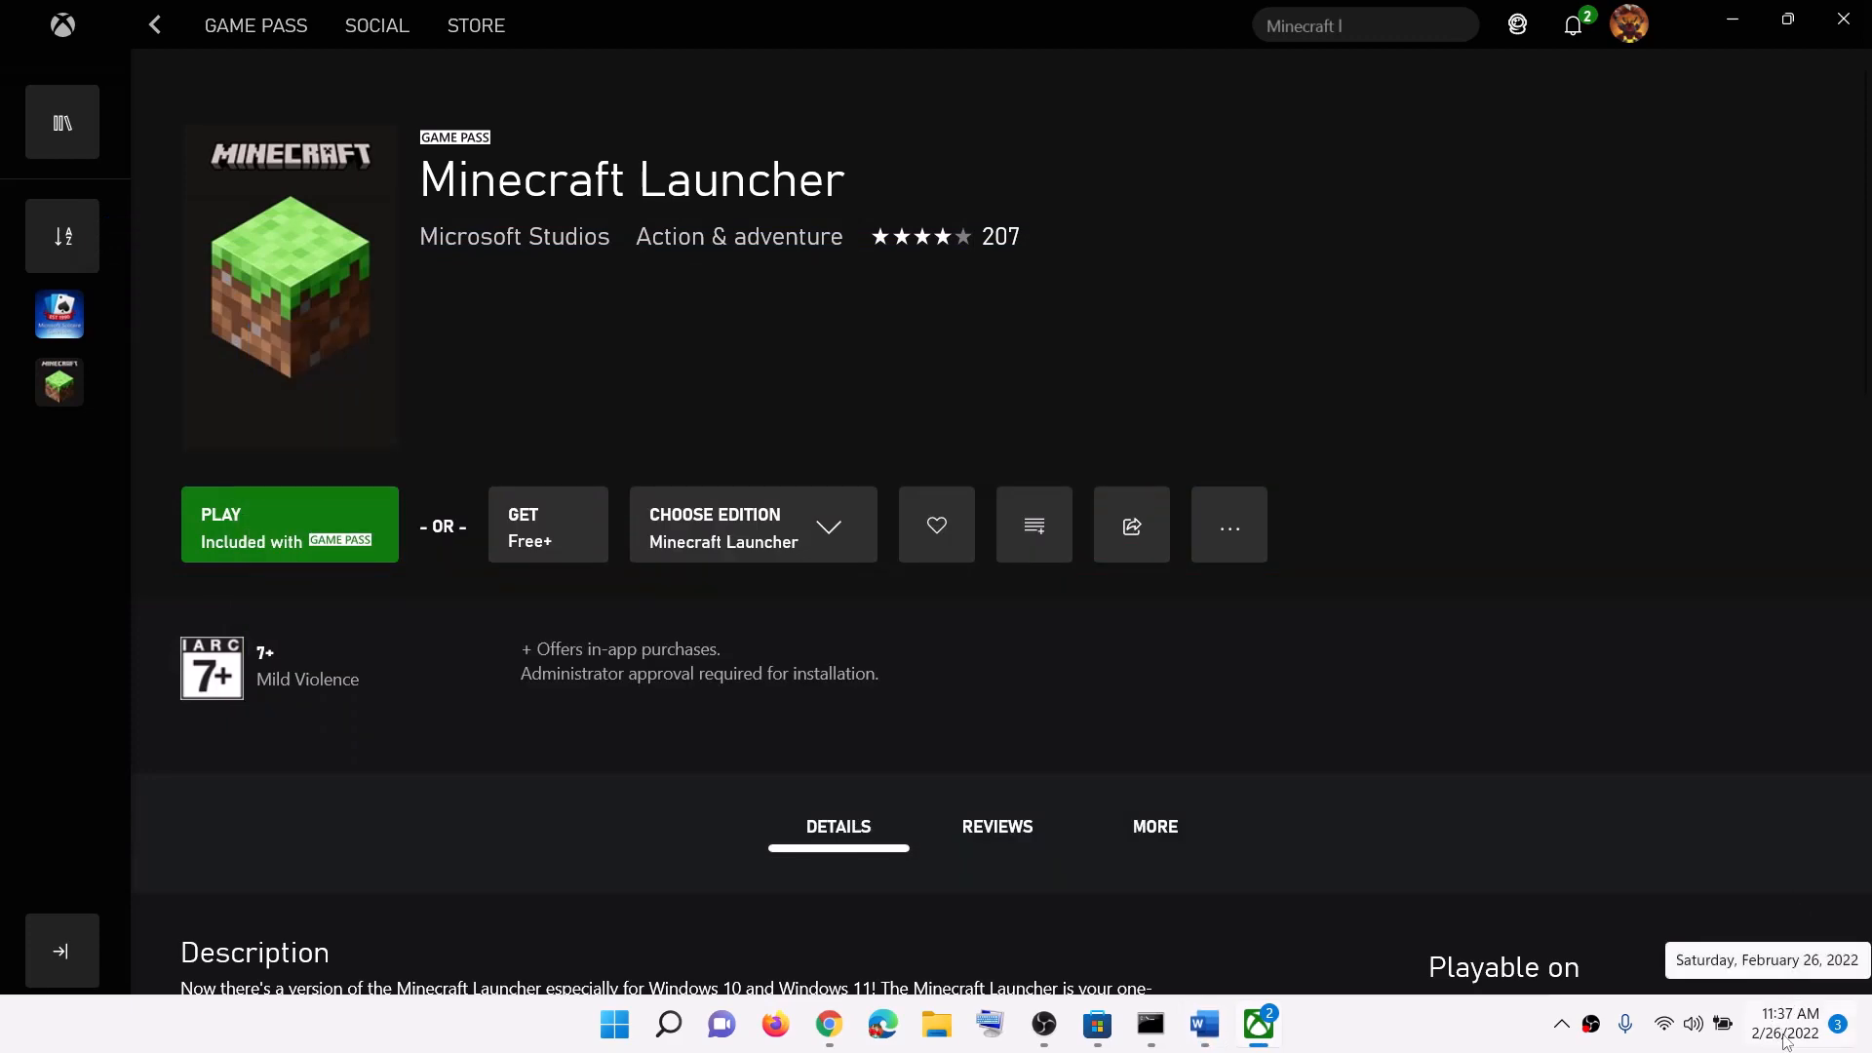
right_click(1787, 1042)
Step: Keep the UTC+05:30 Chennai, Kolkata, Mumbai, New Delhi time zone and sync the clock
left_click(1765, 921)
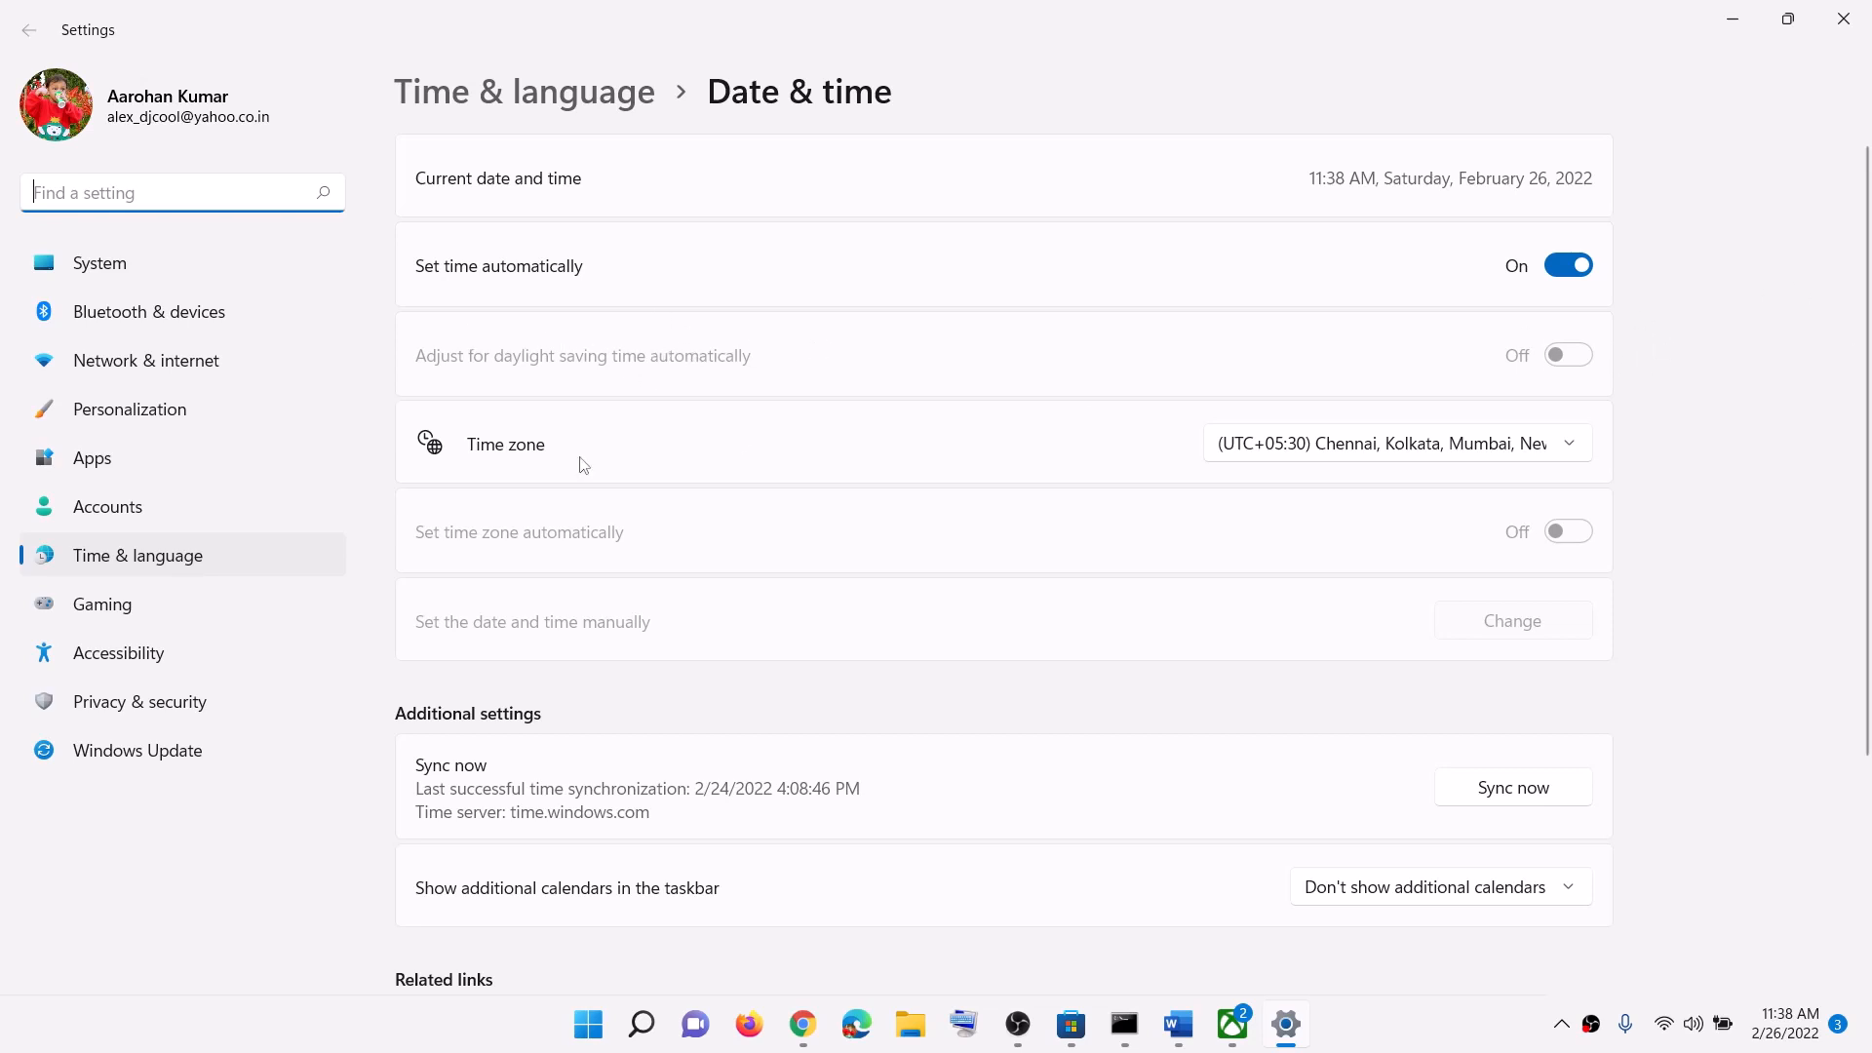
left_click(1383, 454)
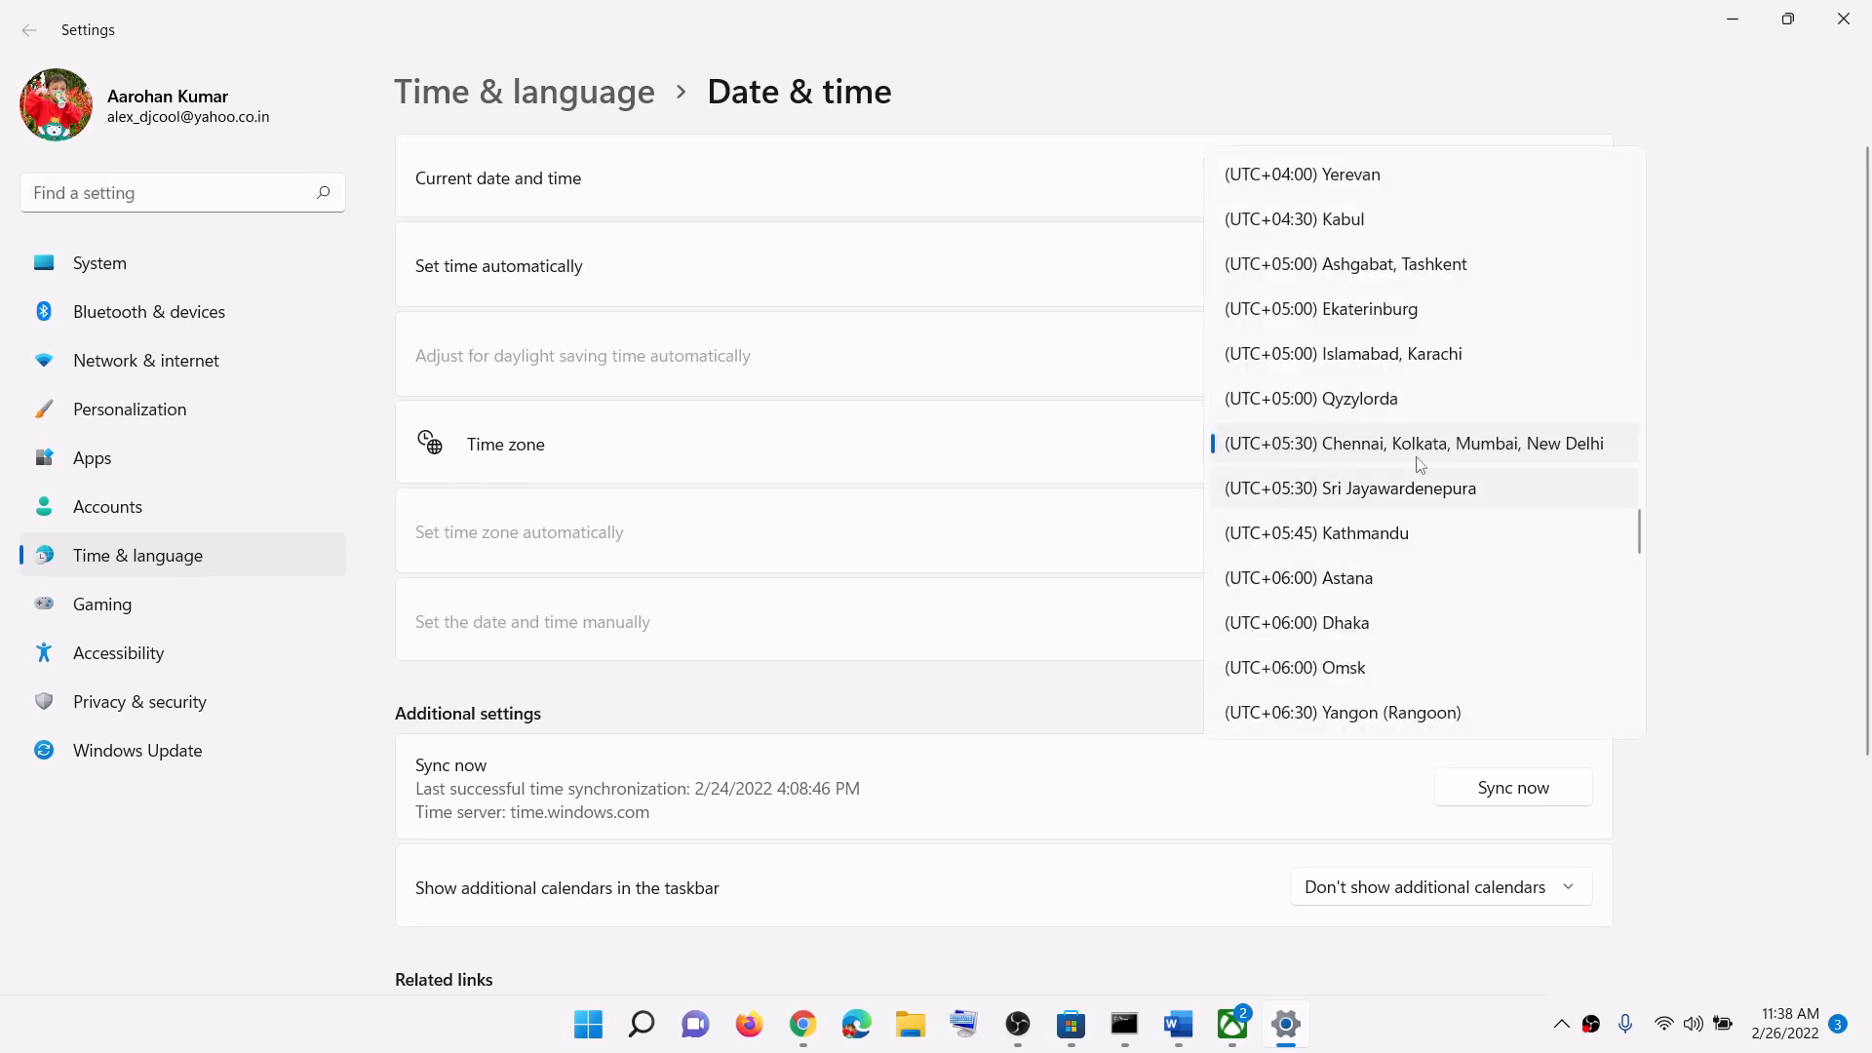
left_click(1416, 455)
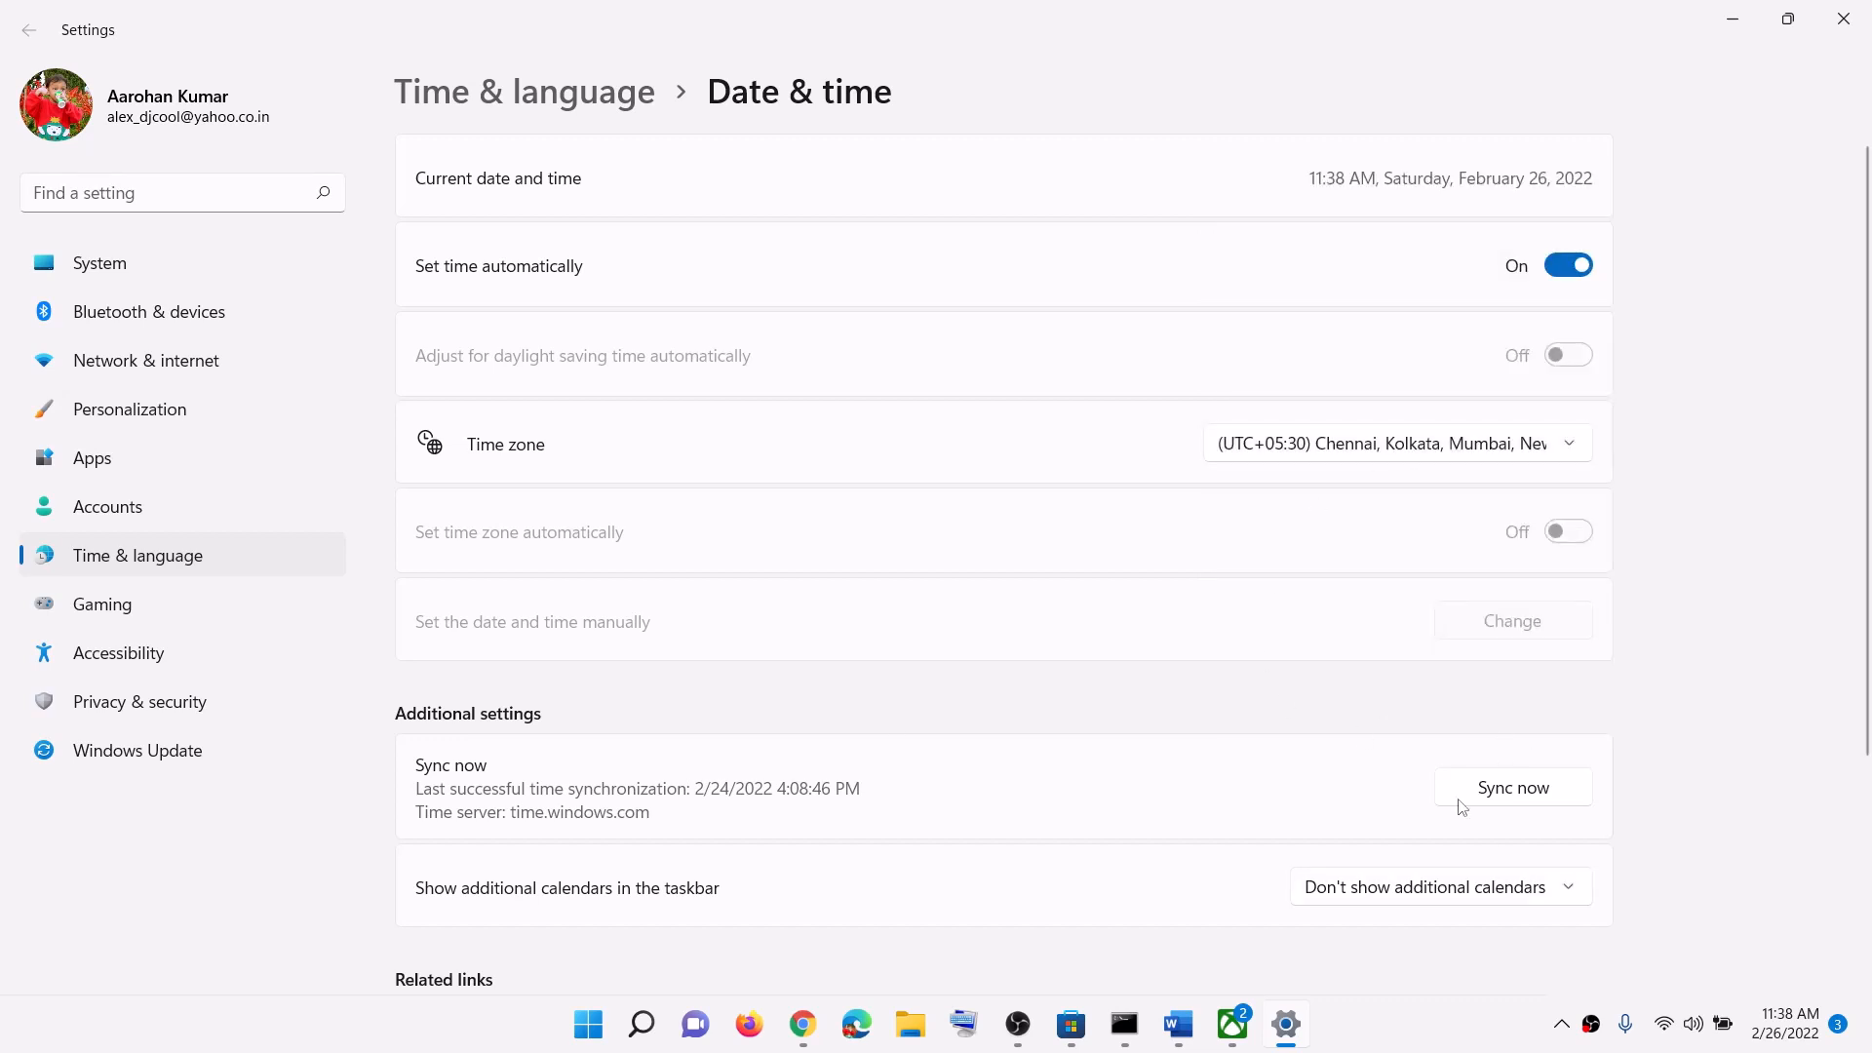
left_click(1551, 790)
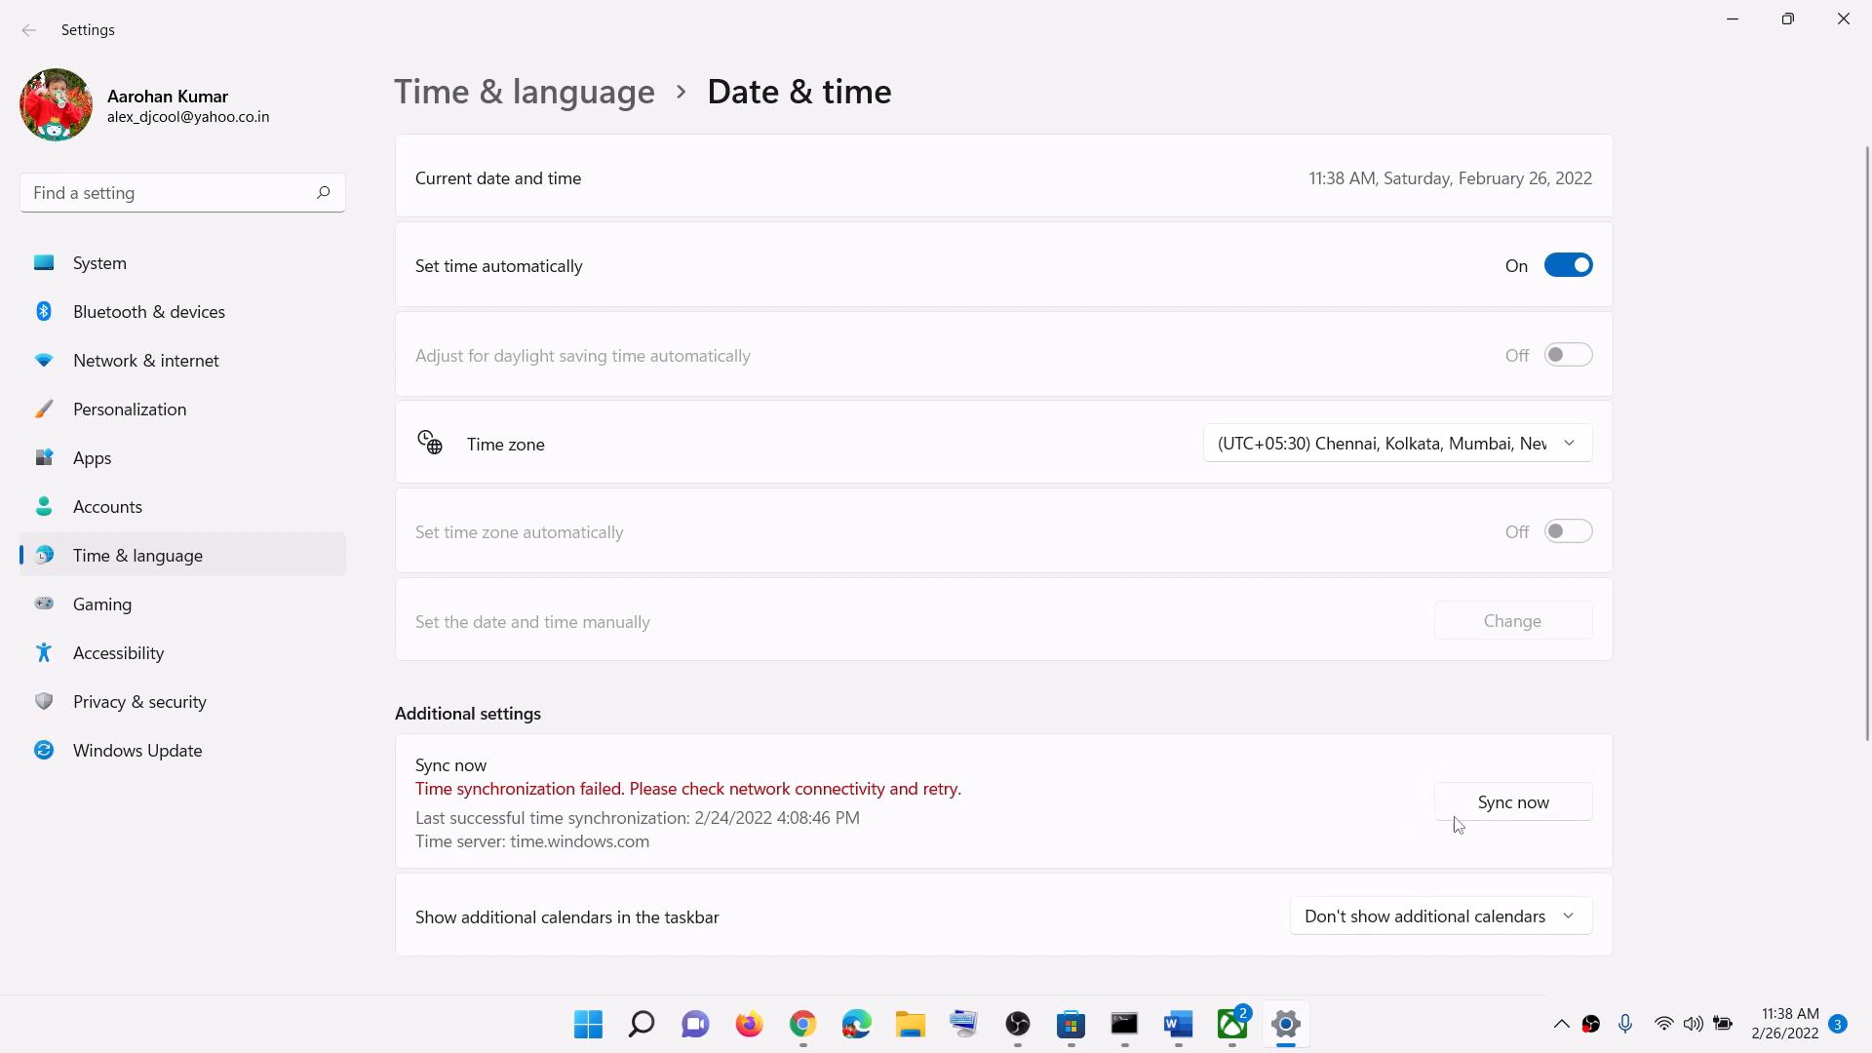
left_click(1529, 811)
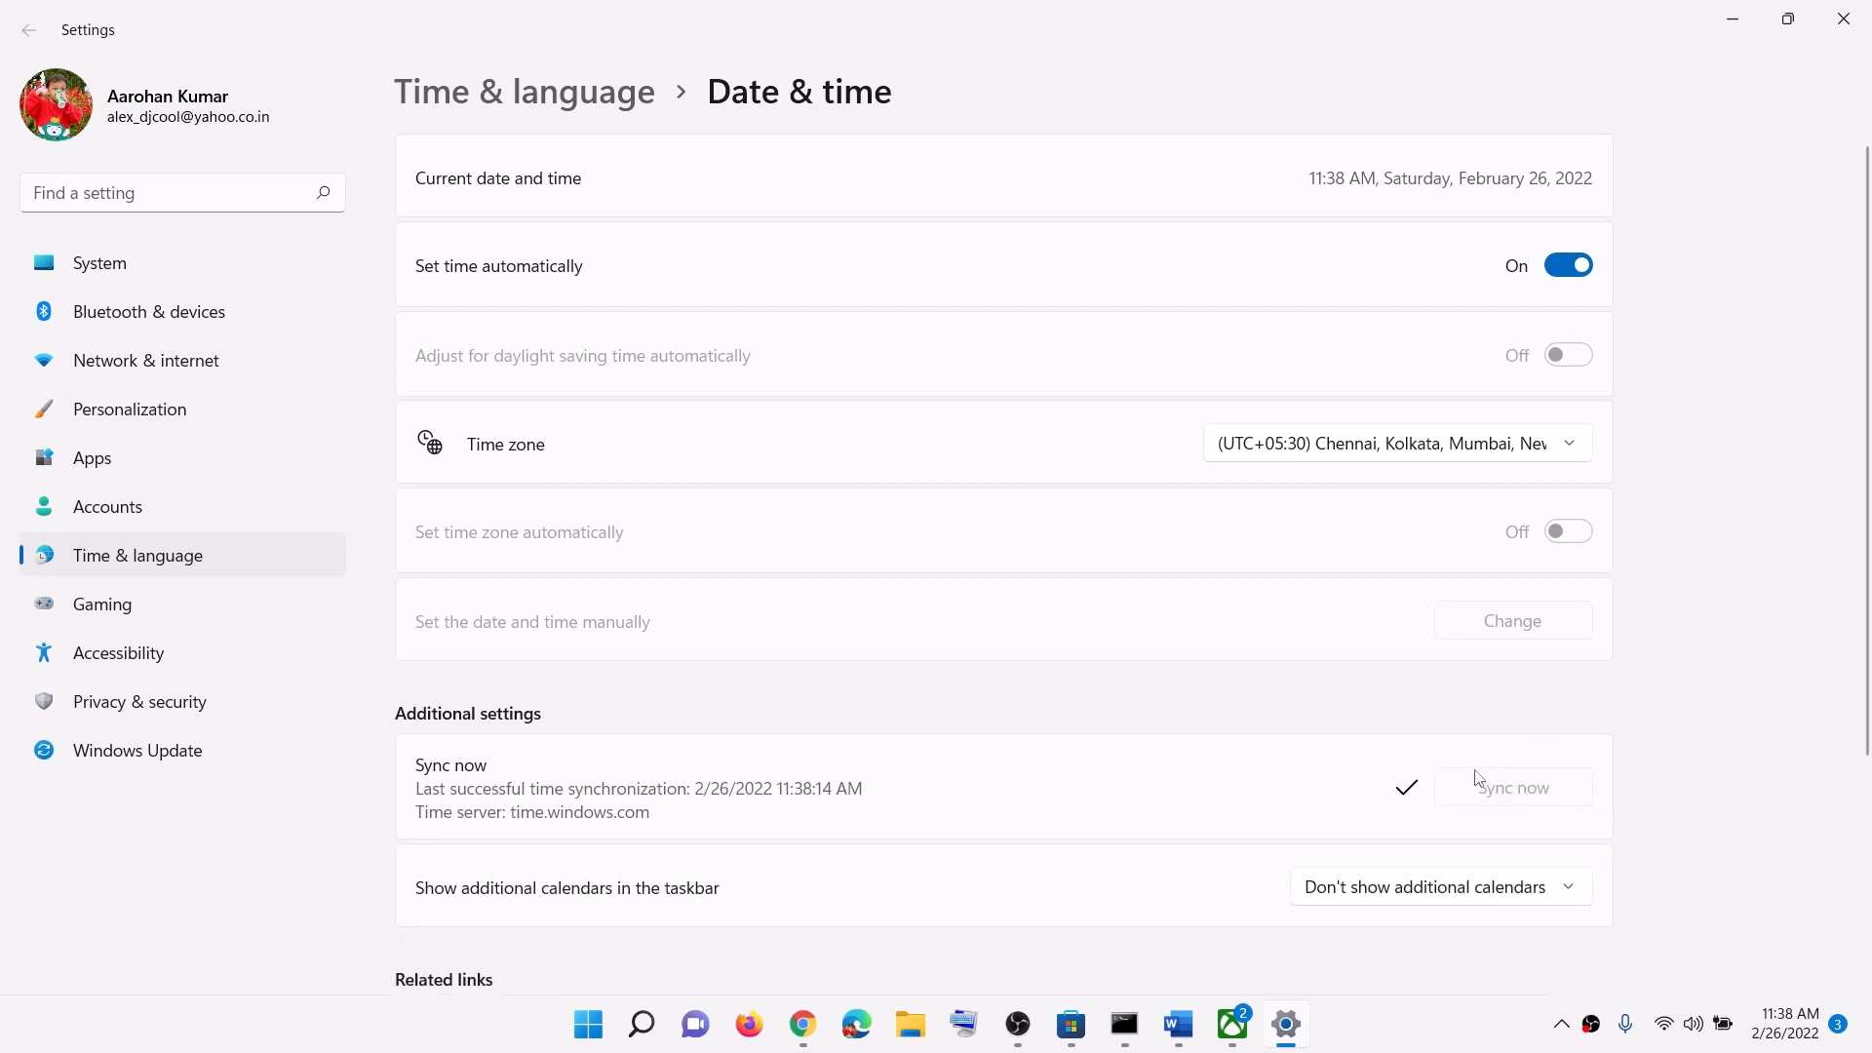
Step: Confirm India as the country in Language & region, then close Settings
left_click(255, 568)
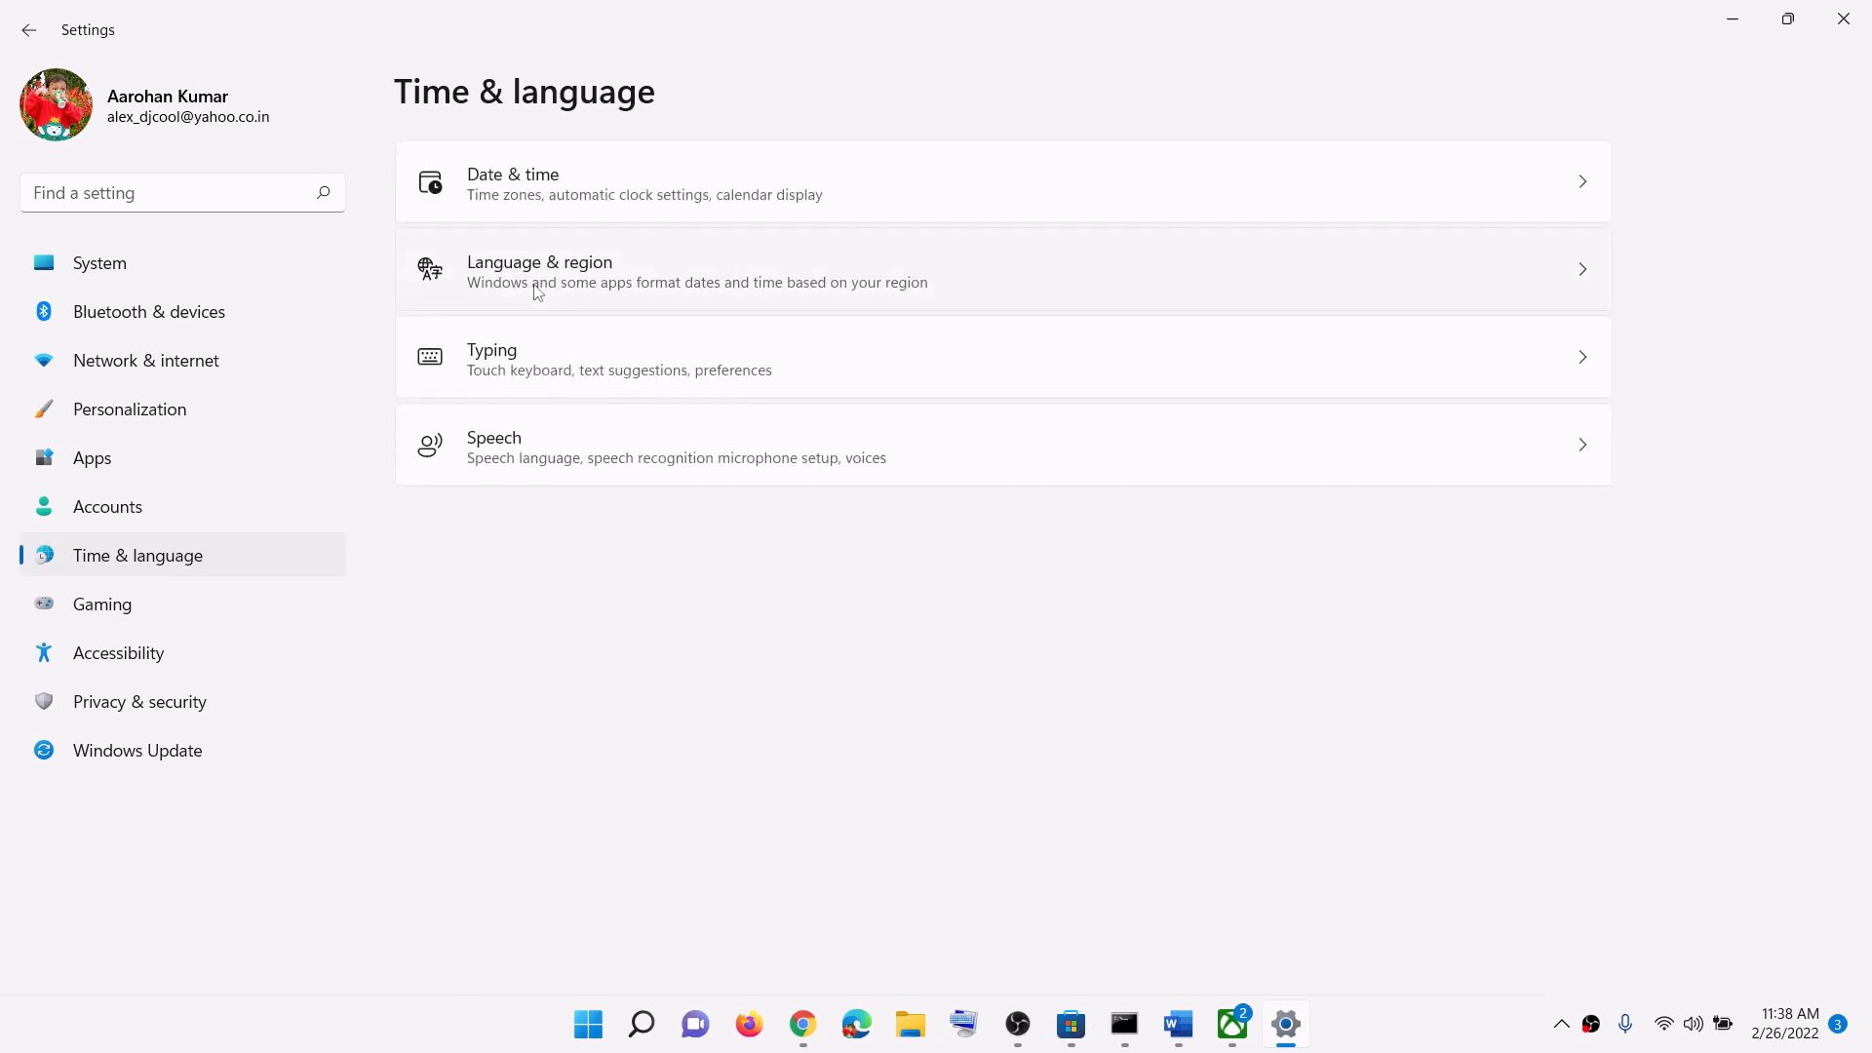
left_click(536, 292)
left_click(1545, 548)
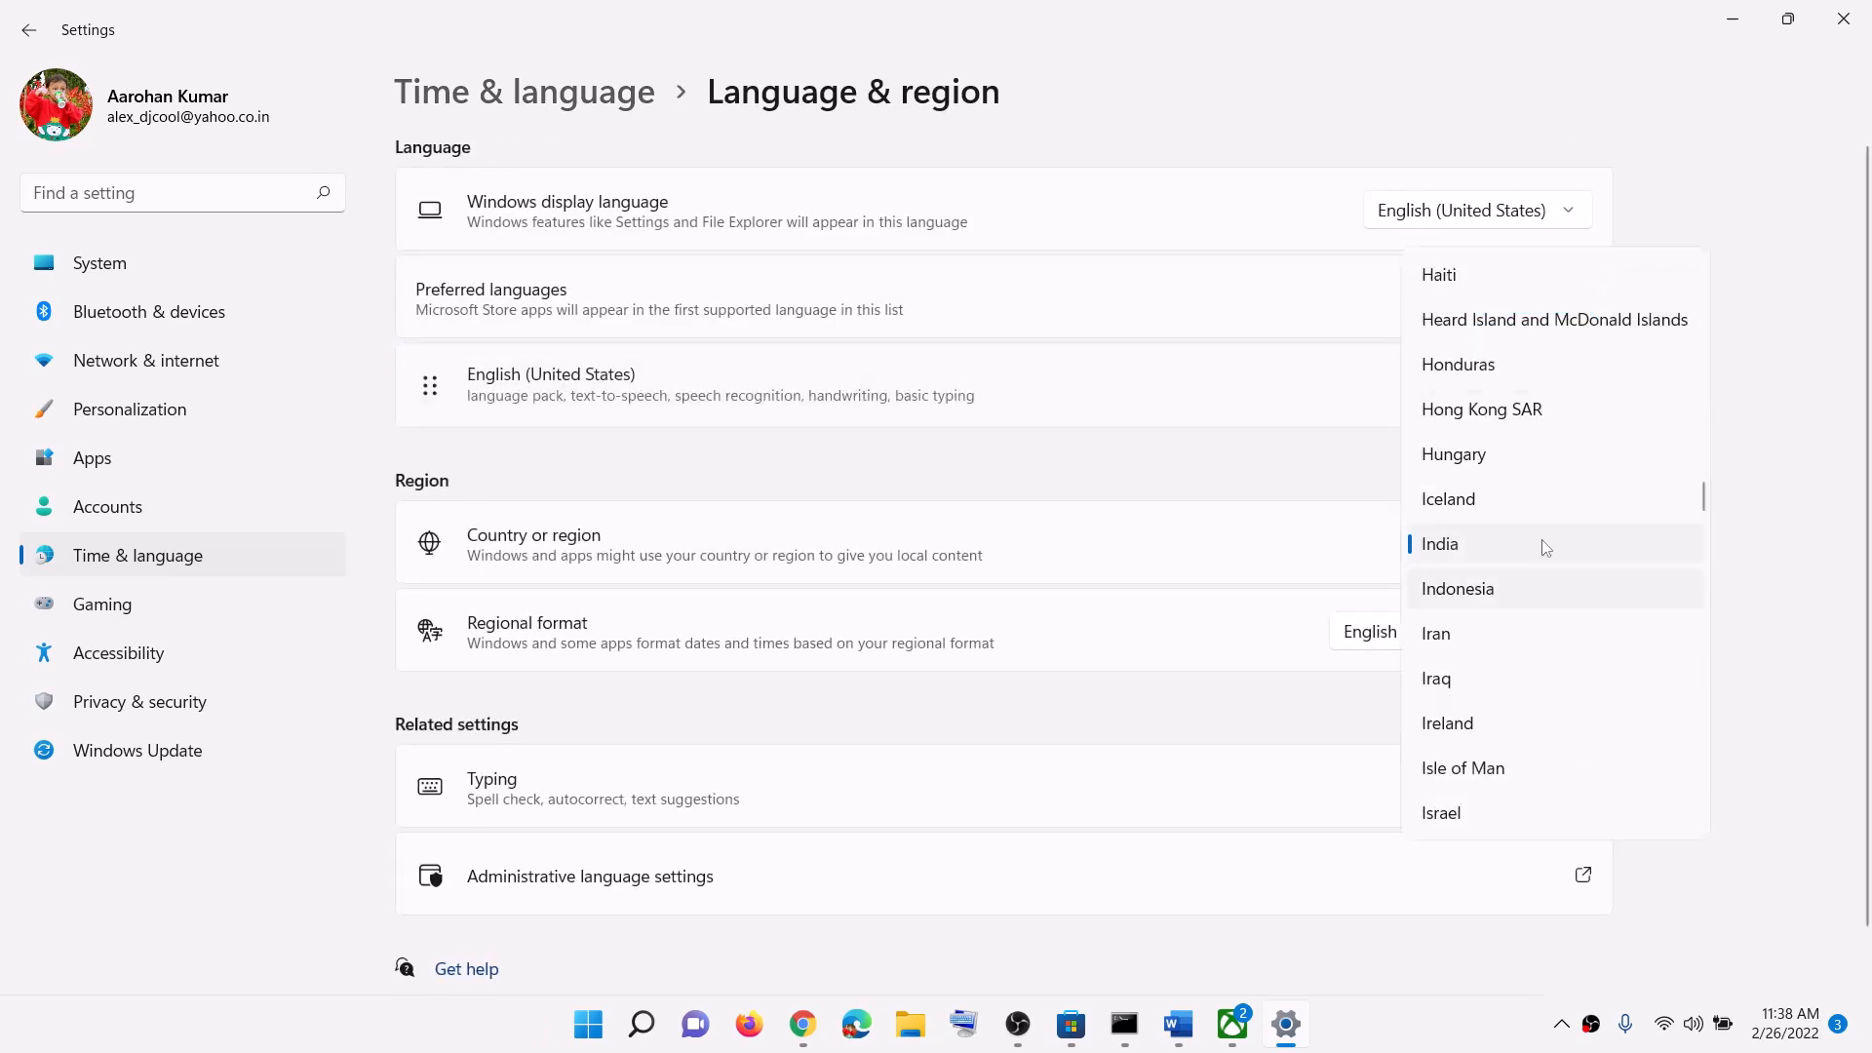
left_click(1770, 498)
left_click(1843, 18)
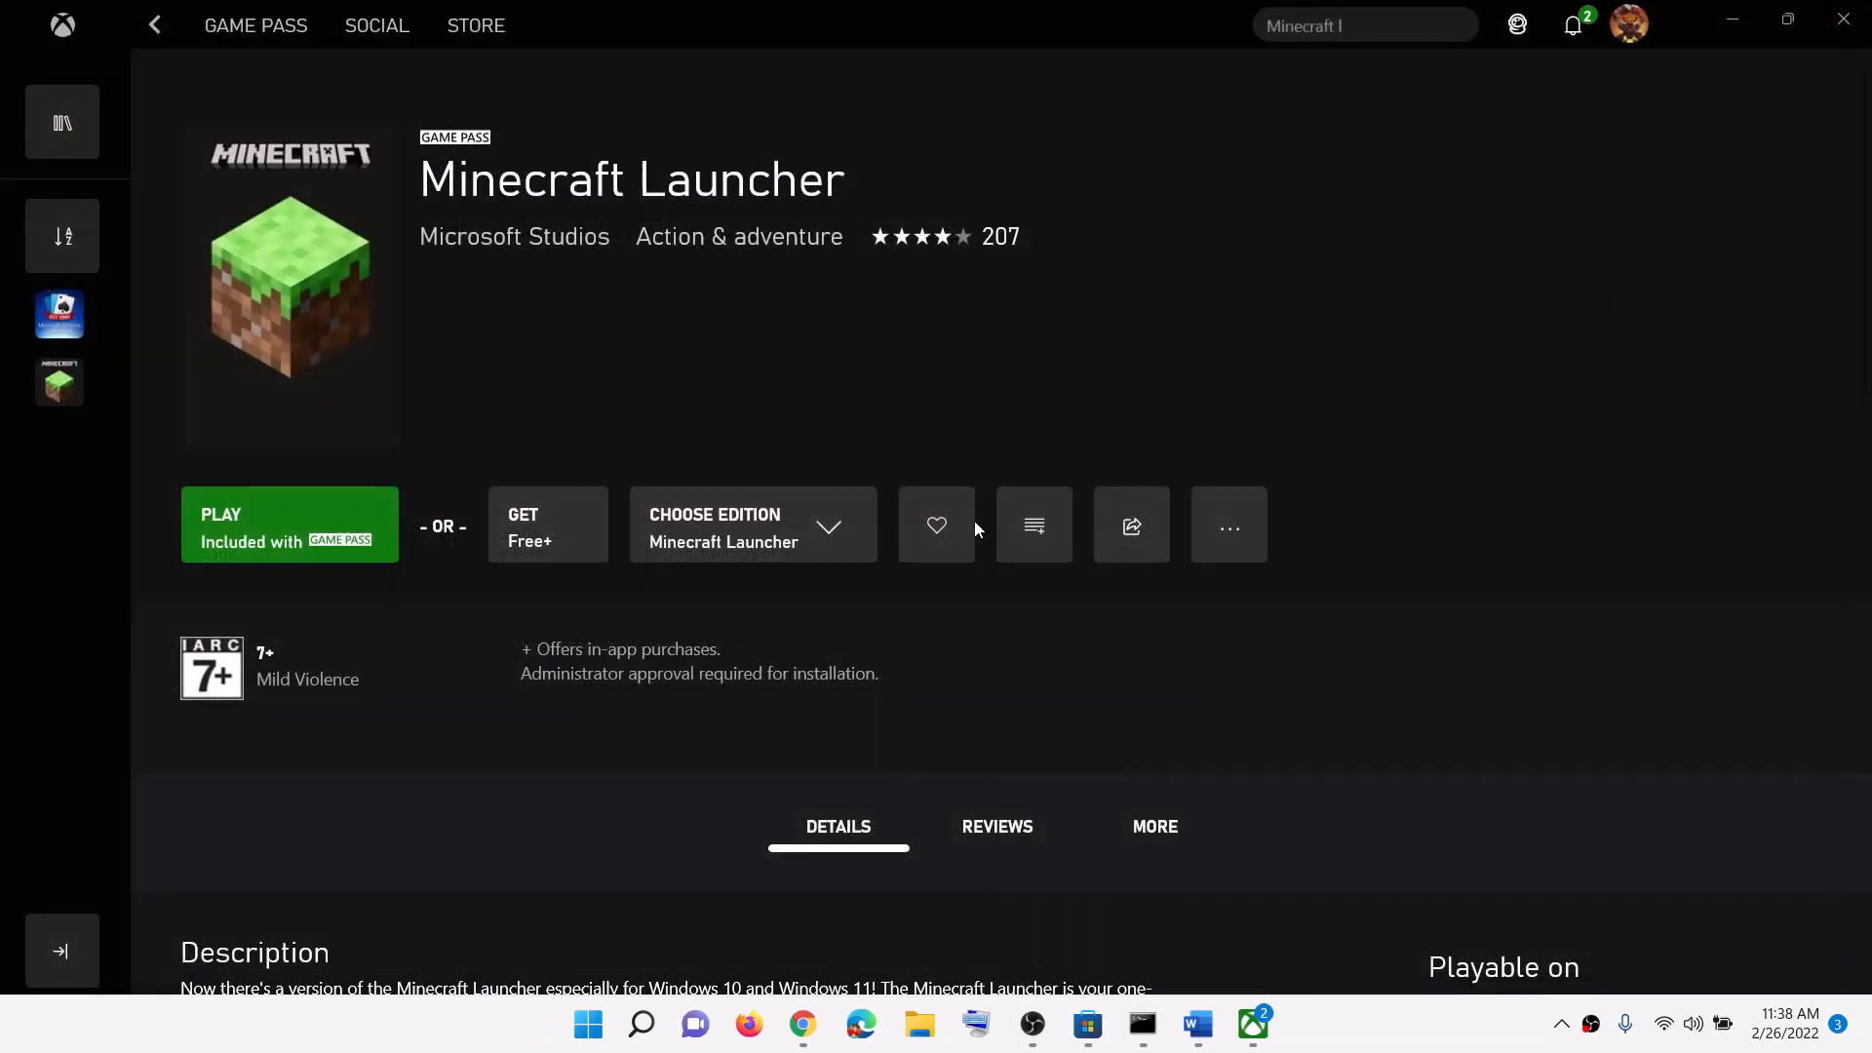
Step: Scroll the Word guide to Step 2 and highlight the install-from-Xbox-App phrase
left_click(1205, 1024)
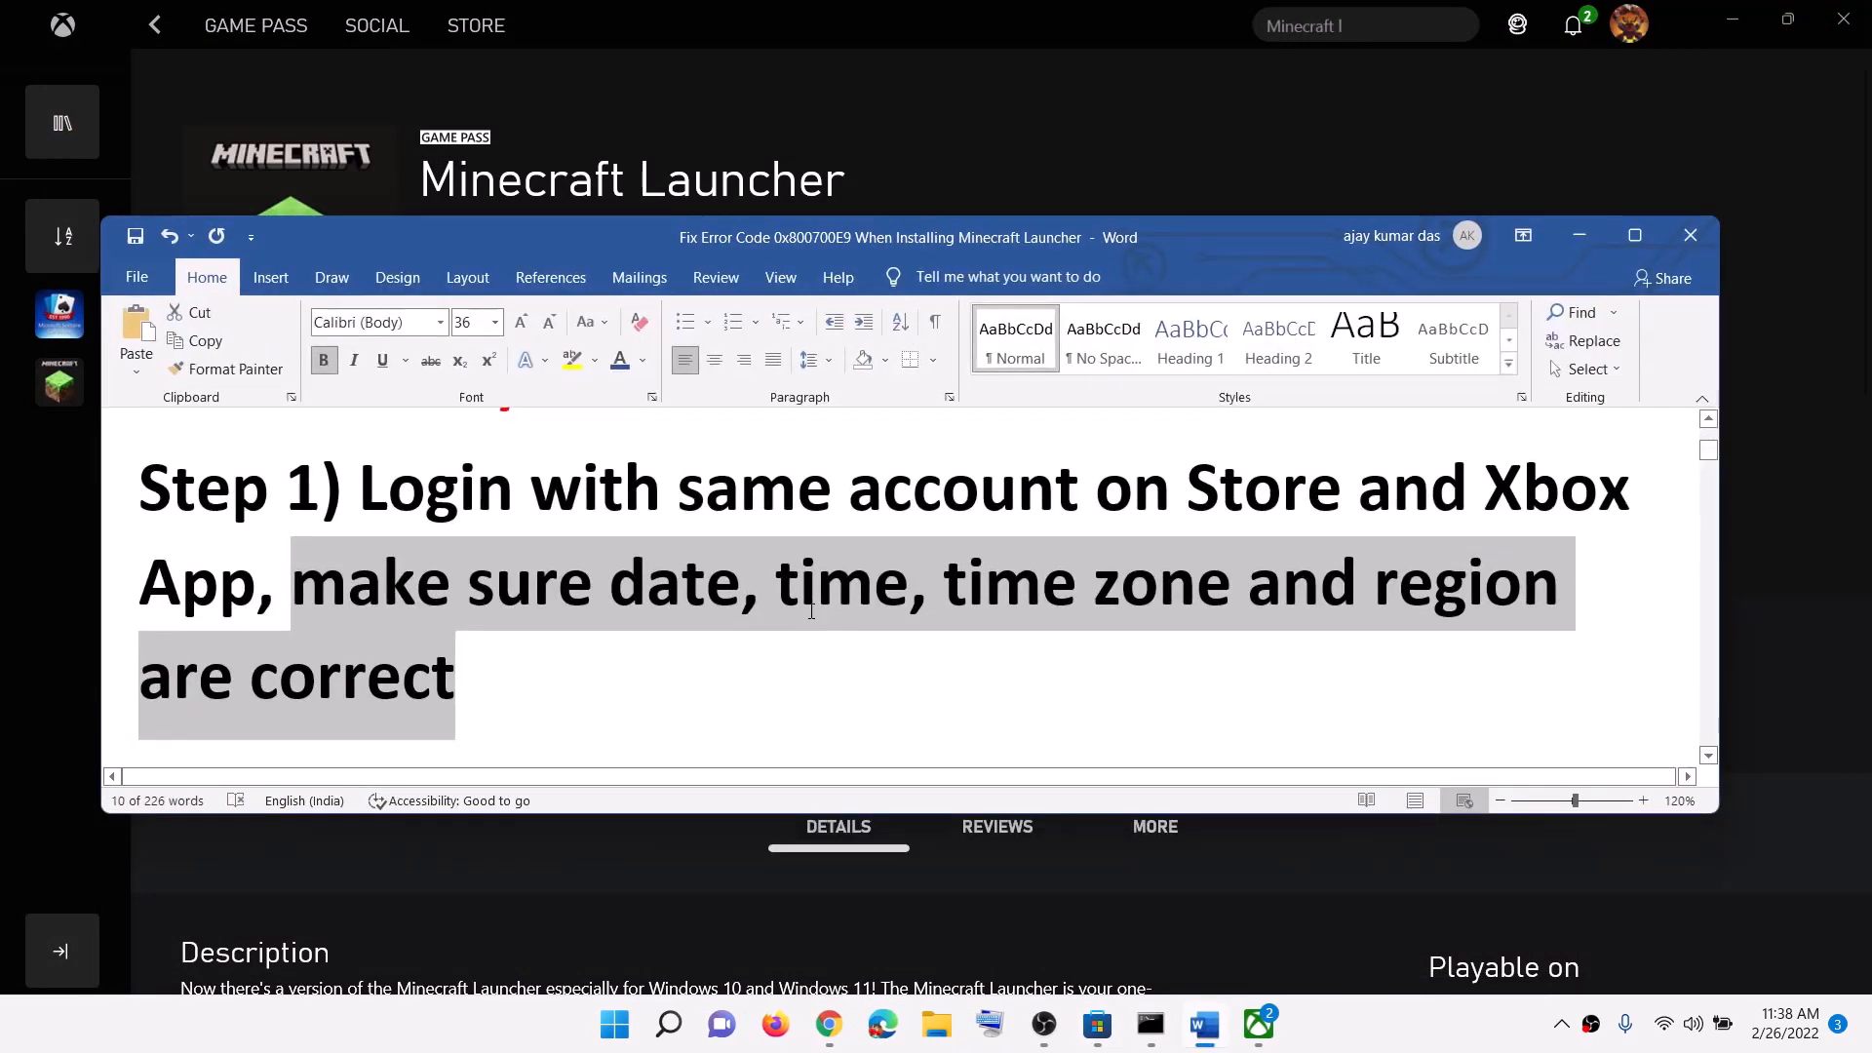
scroll(809, 611, "down", 5)
scroll(811, 611, "down", 1)
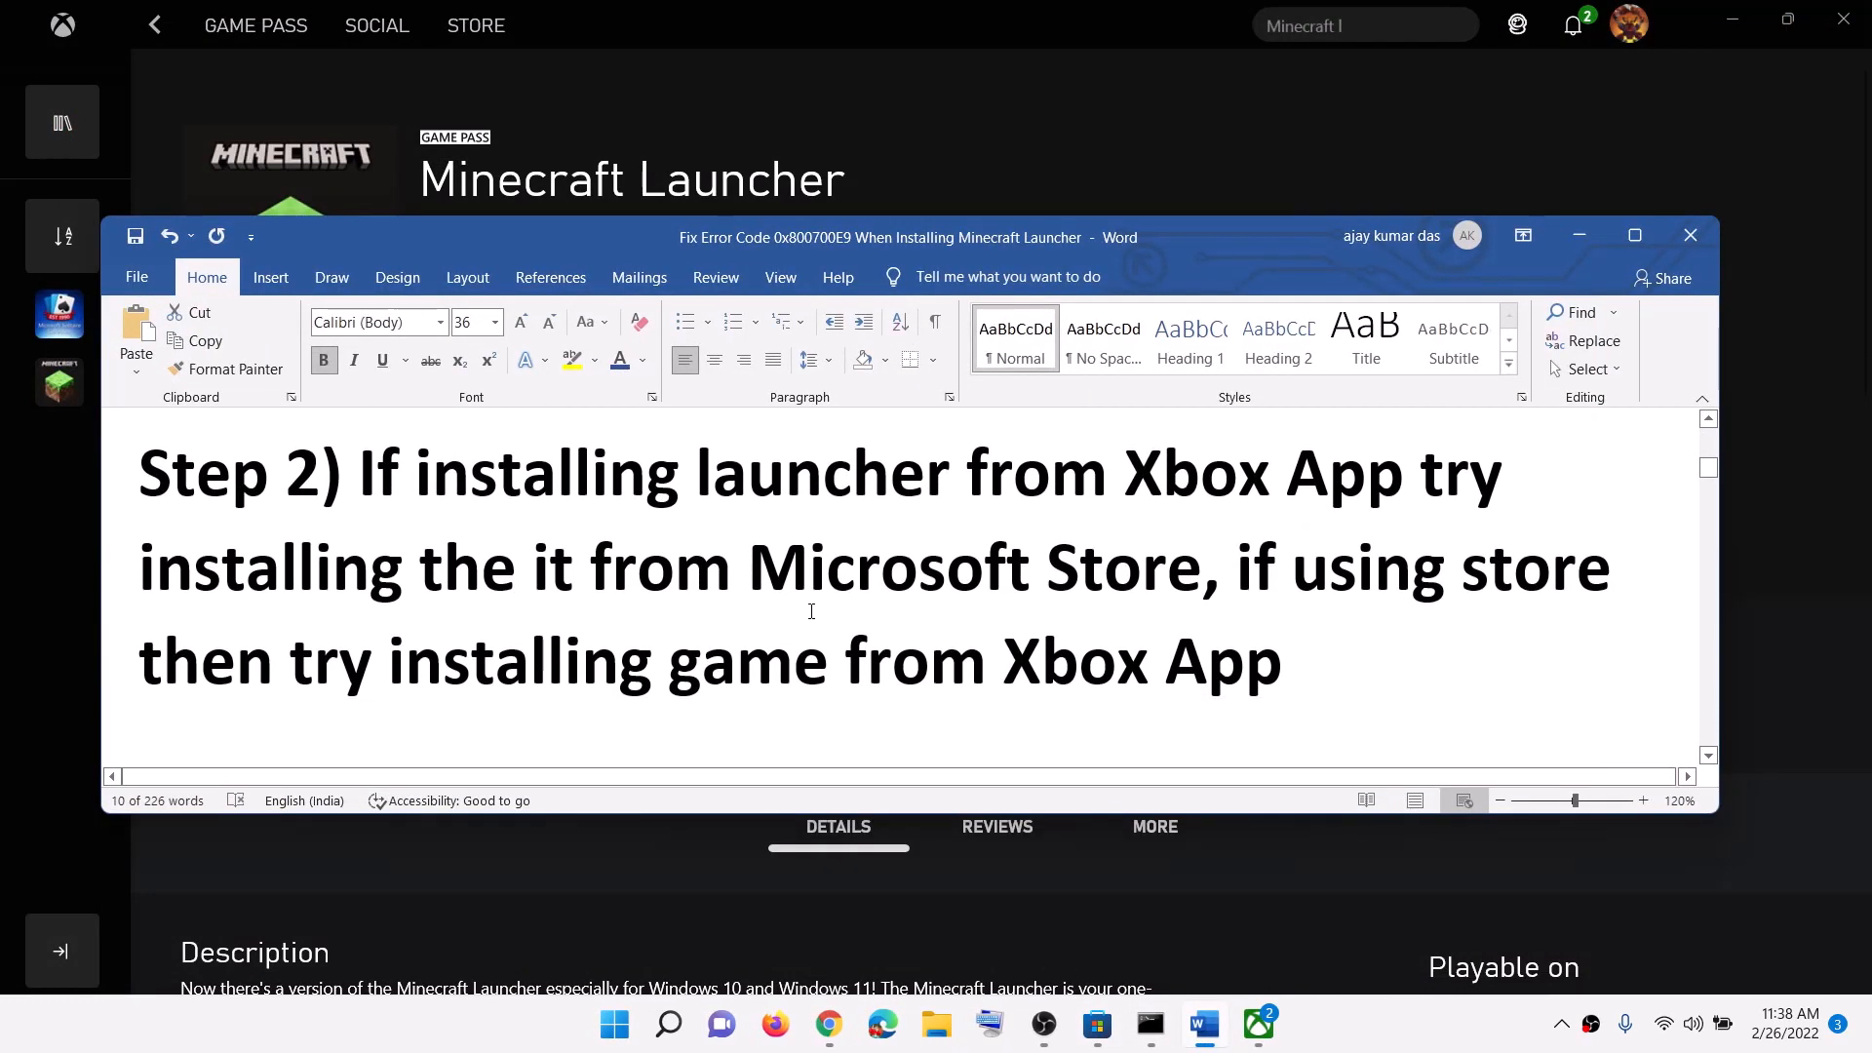
left_click_drag(799, 490, 1328, 478)
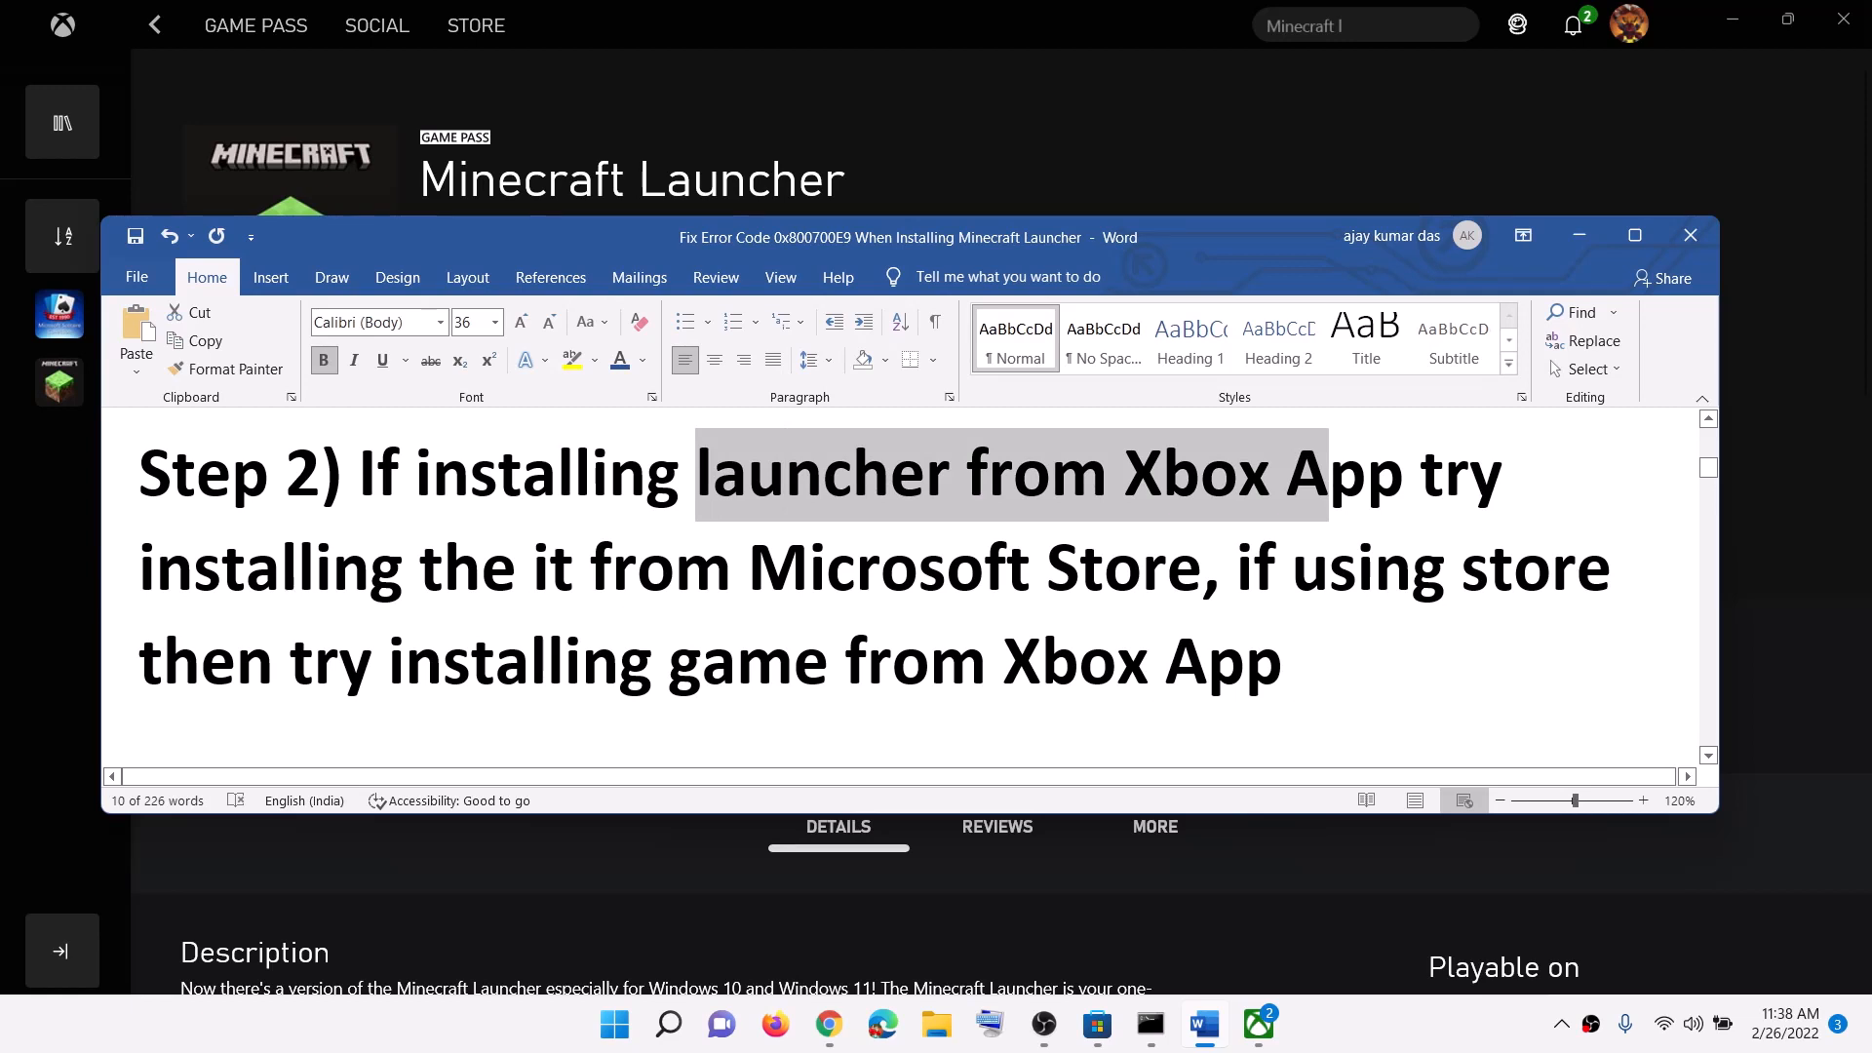
Step: Search for 'xbox' in Windows search and in the Microsoft Store
left_click(1097, 1024)
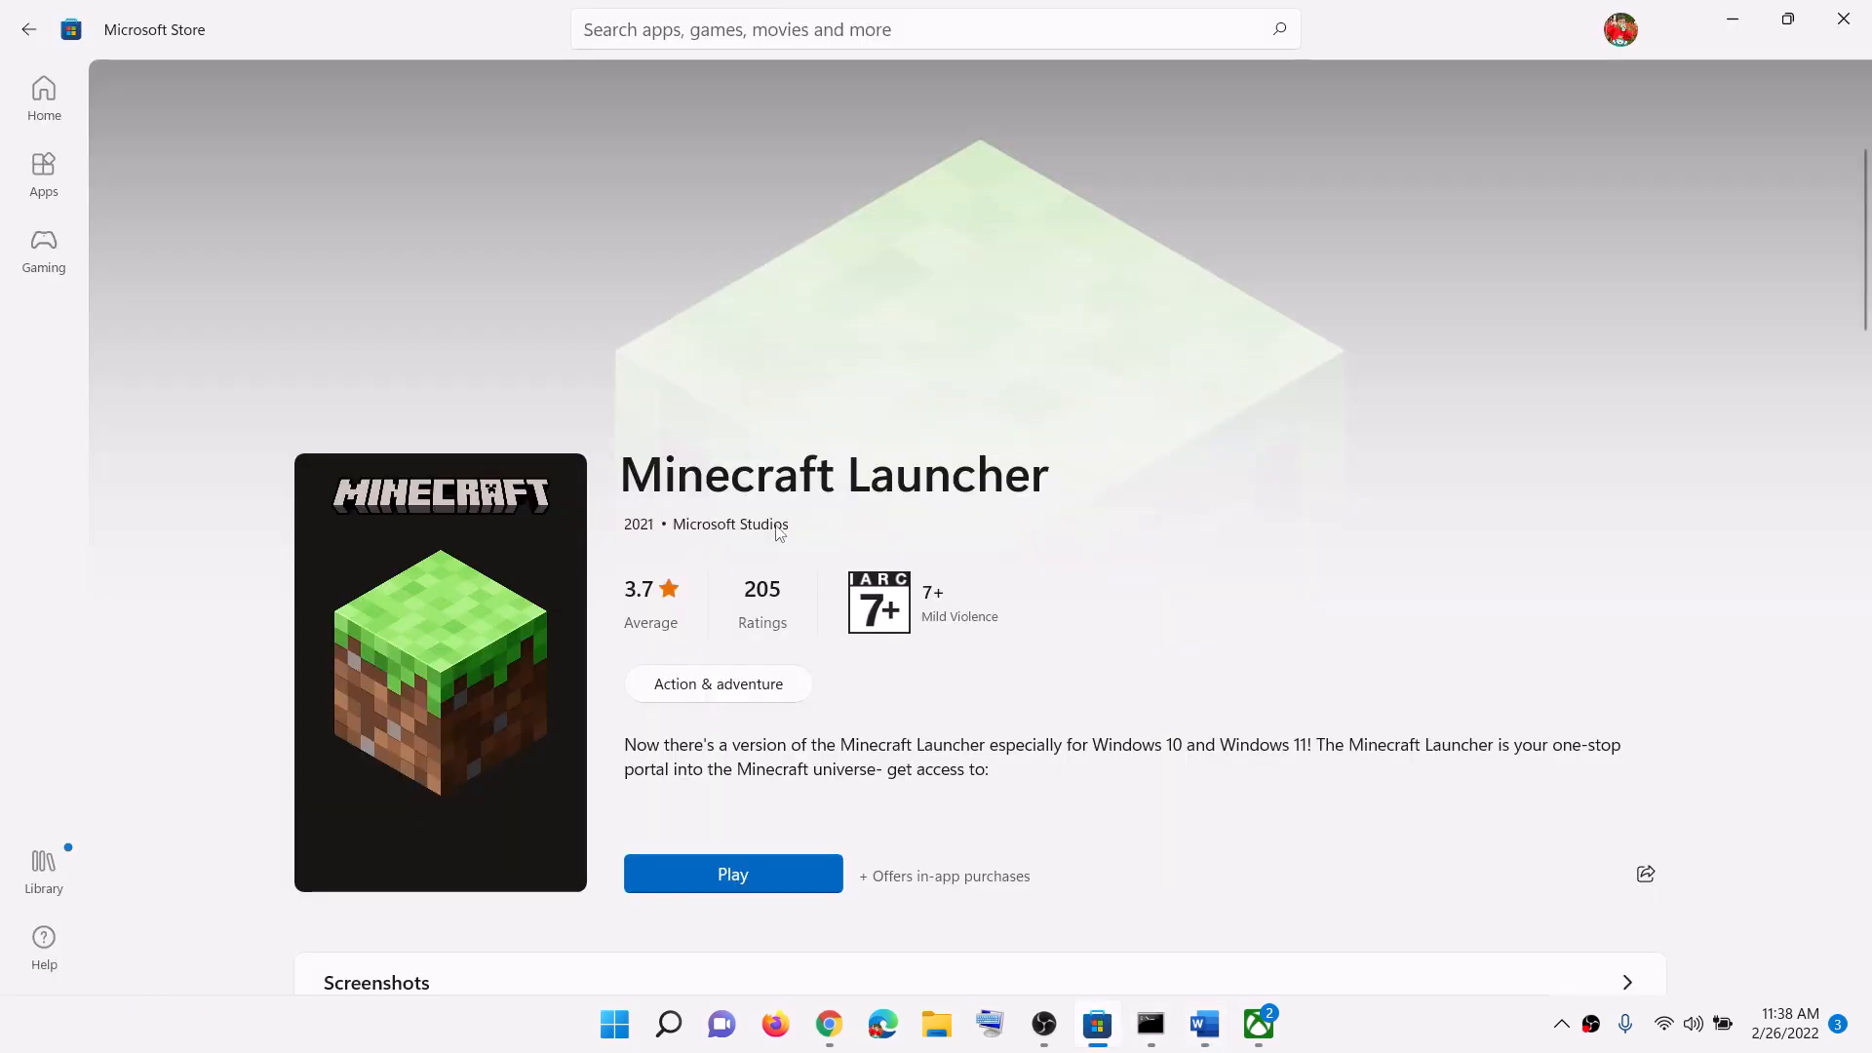
left_click(1260, 1025)
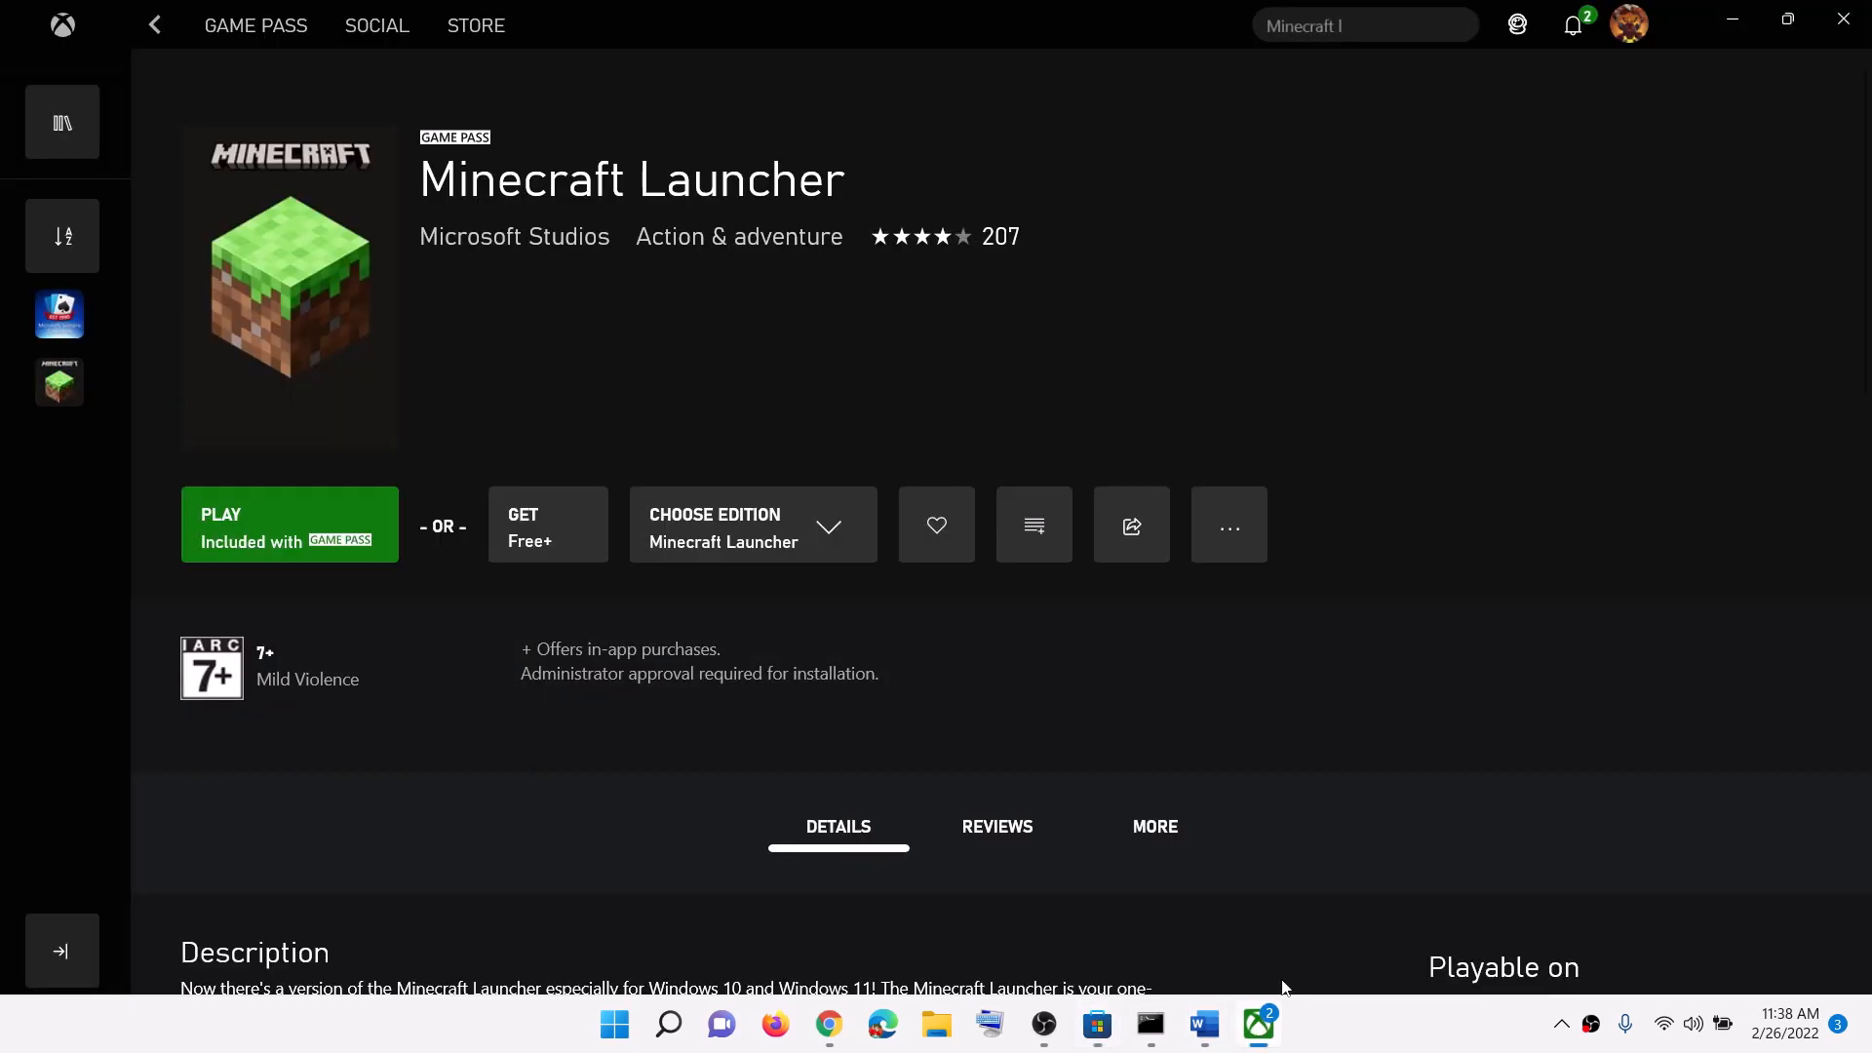
left_click(627, 1024)
type("xbox")
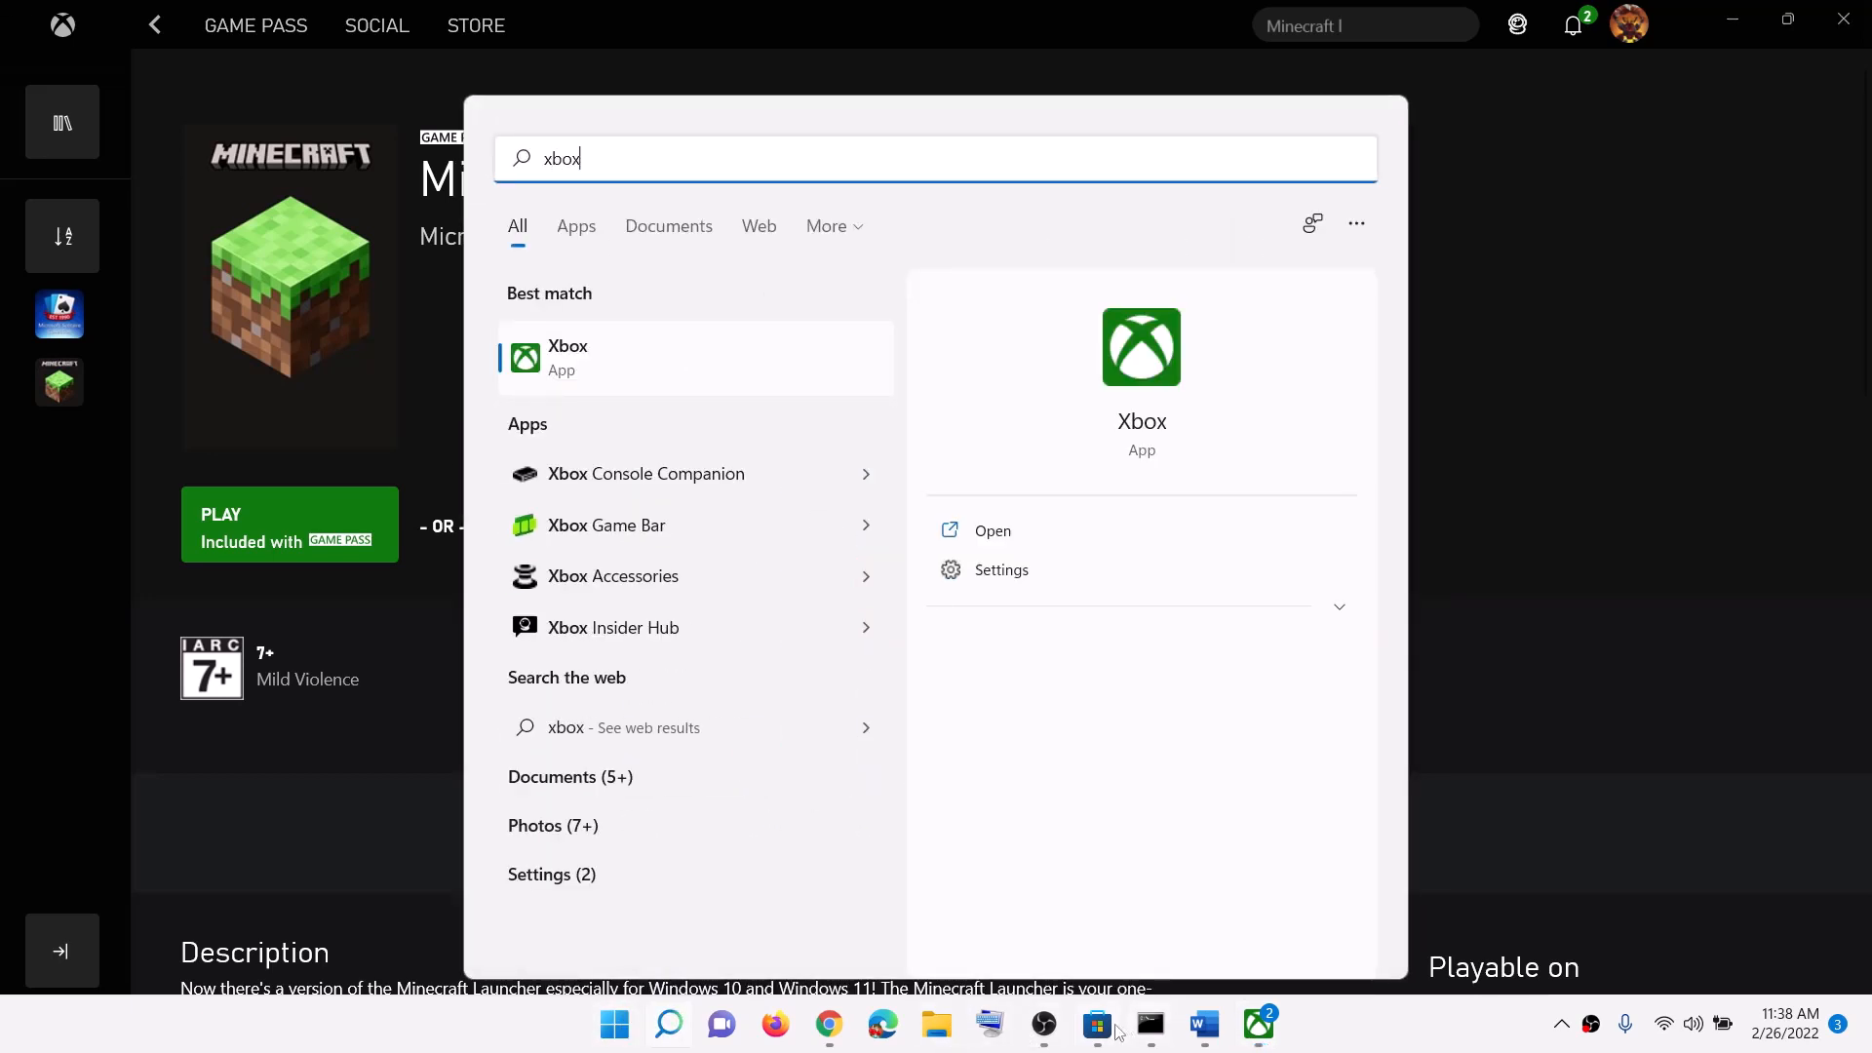
left_click(1112, 1028)
left_click(671, 32)
type("x")
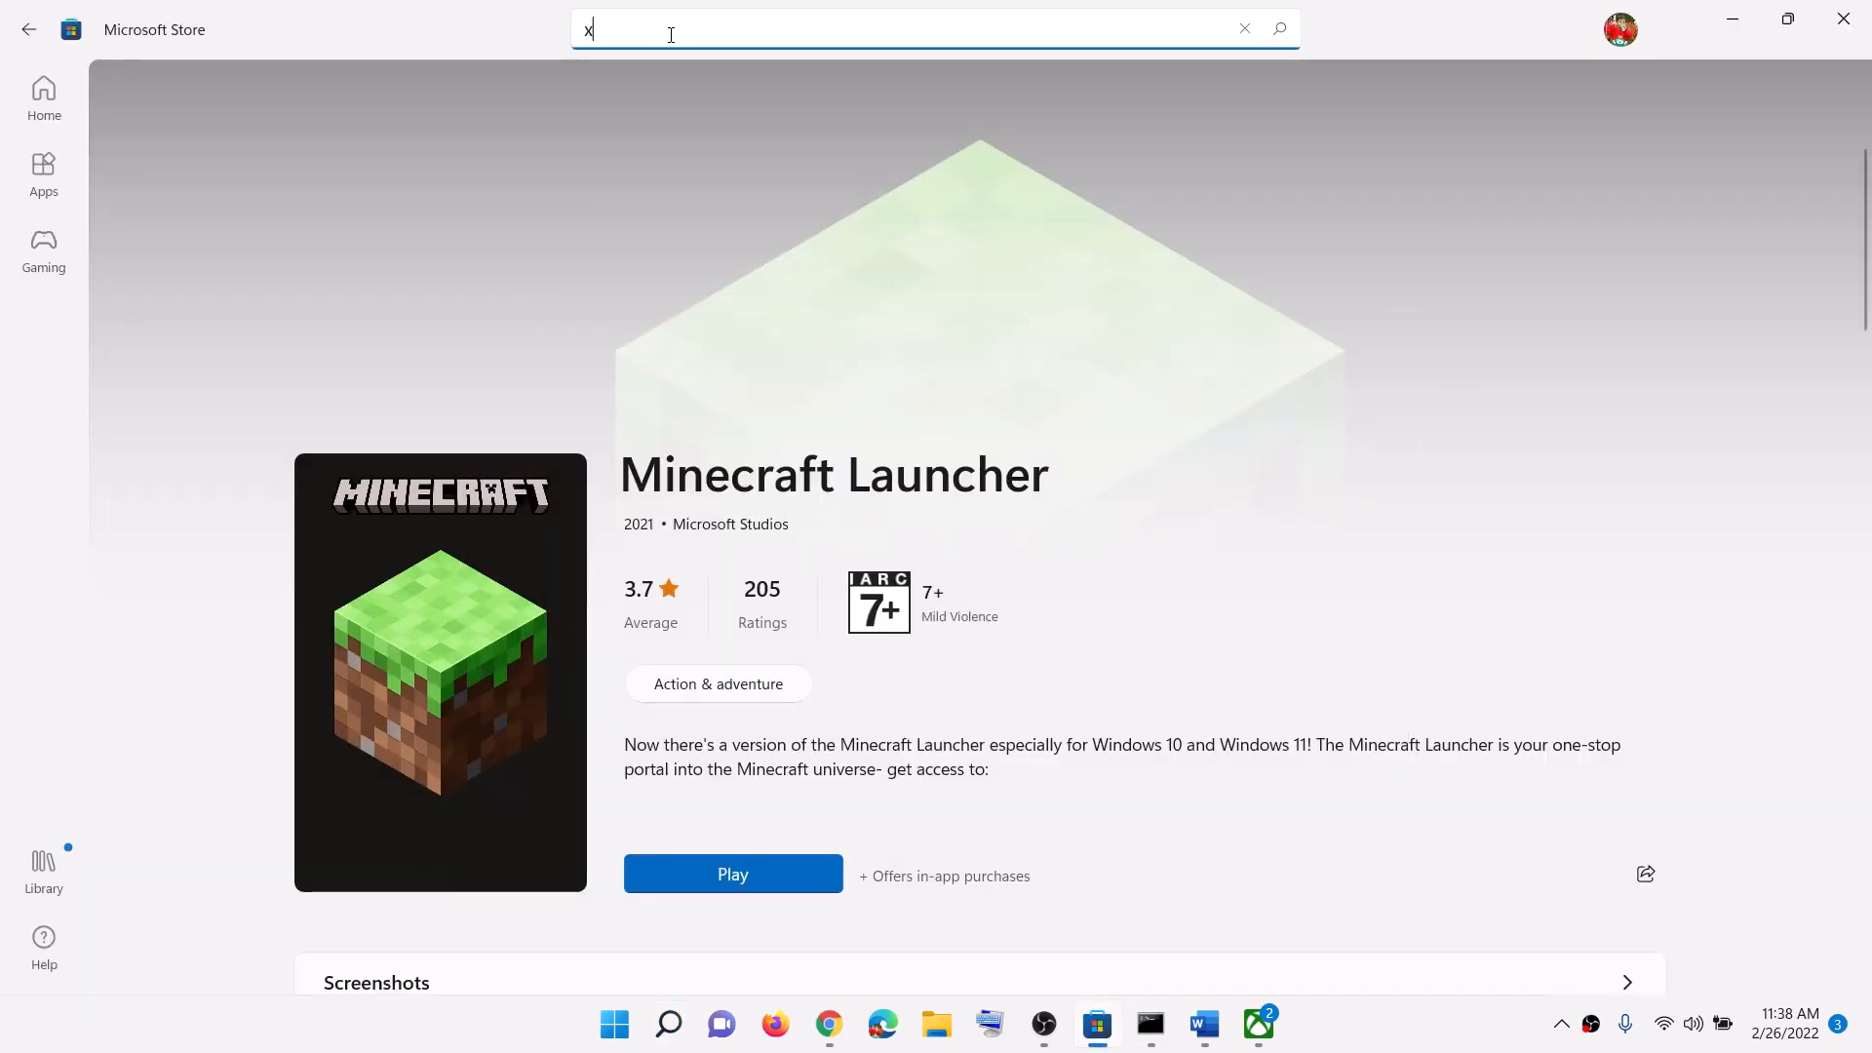
type("box")
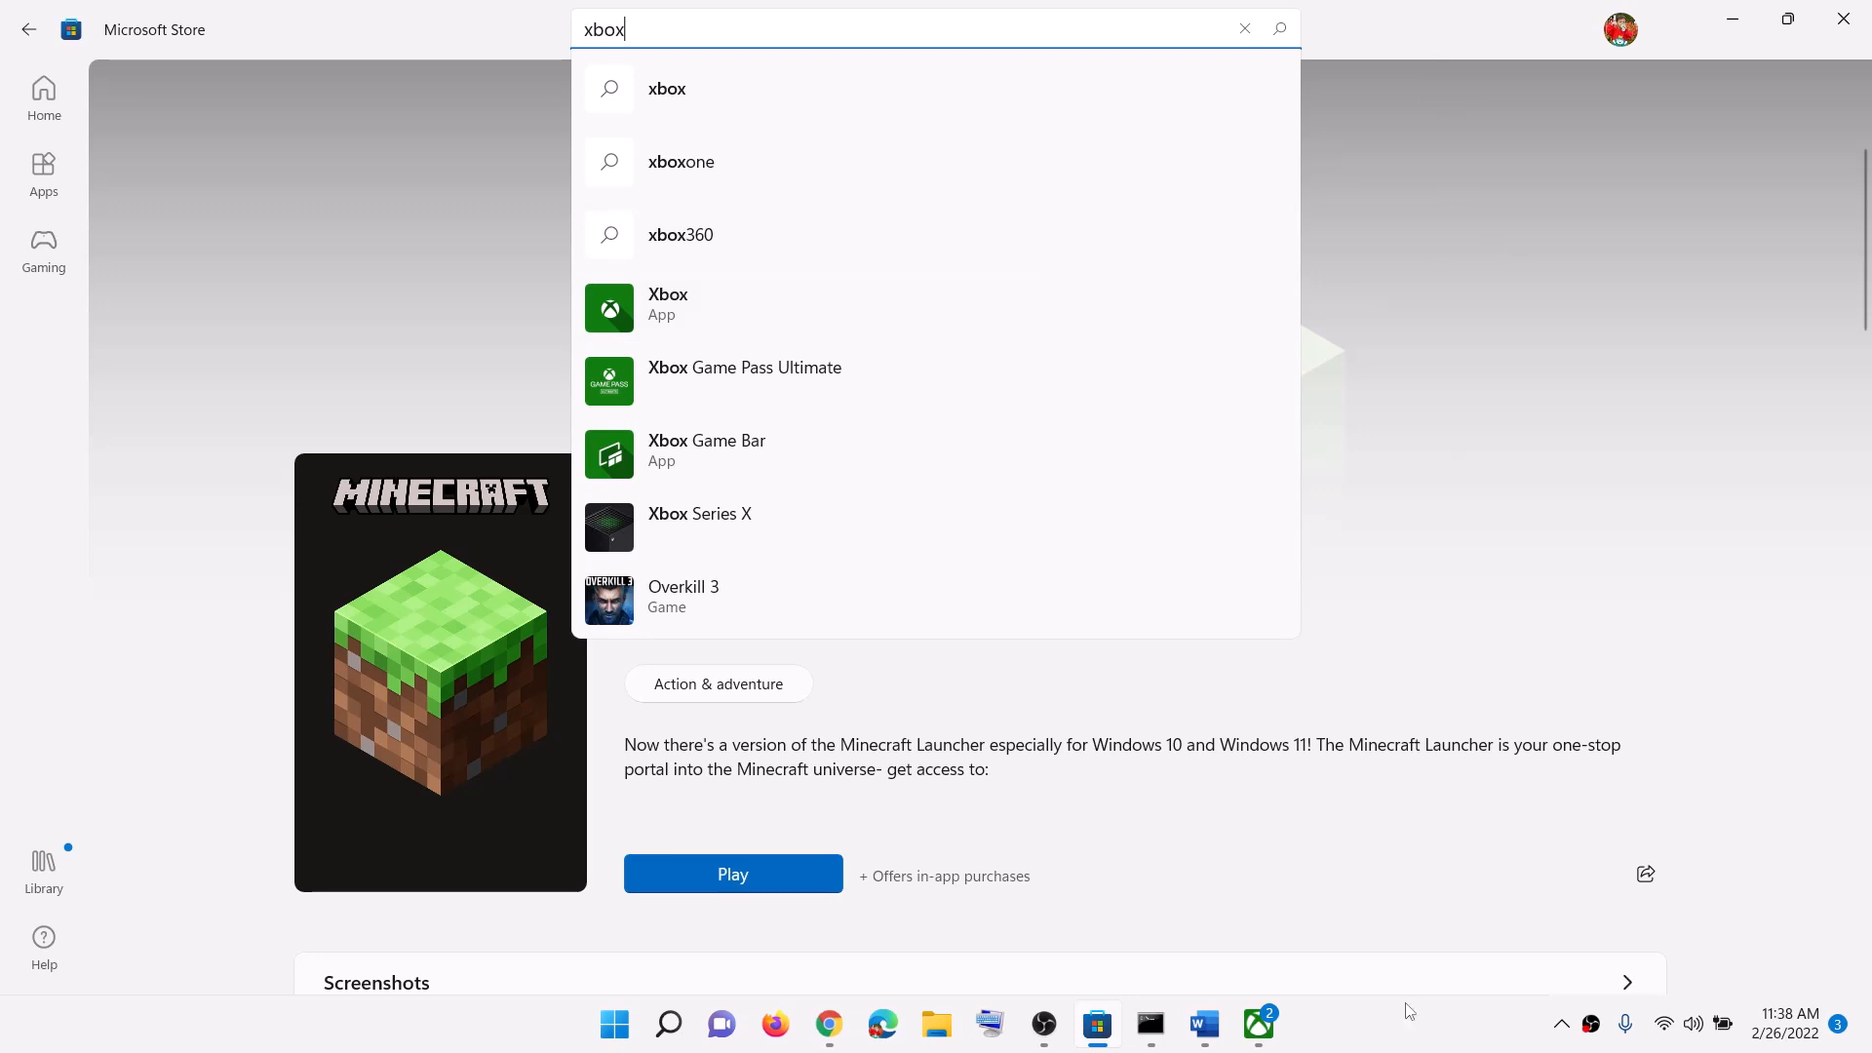
Step: Select the Minecraft Launcher title in Xbox, then delete the 'xbox' Store search text
left_click(1260, 1024)
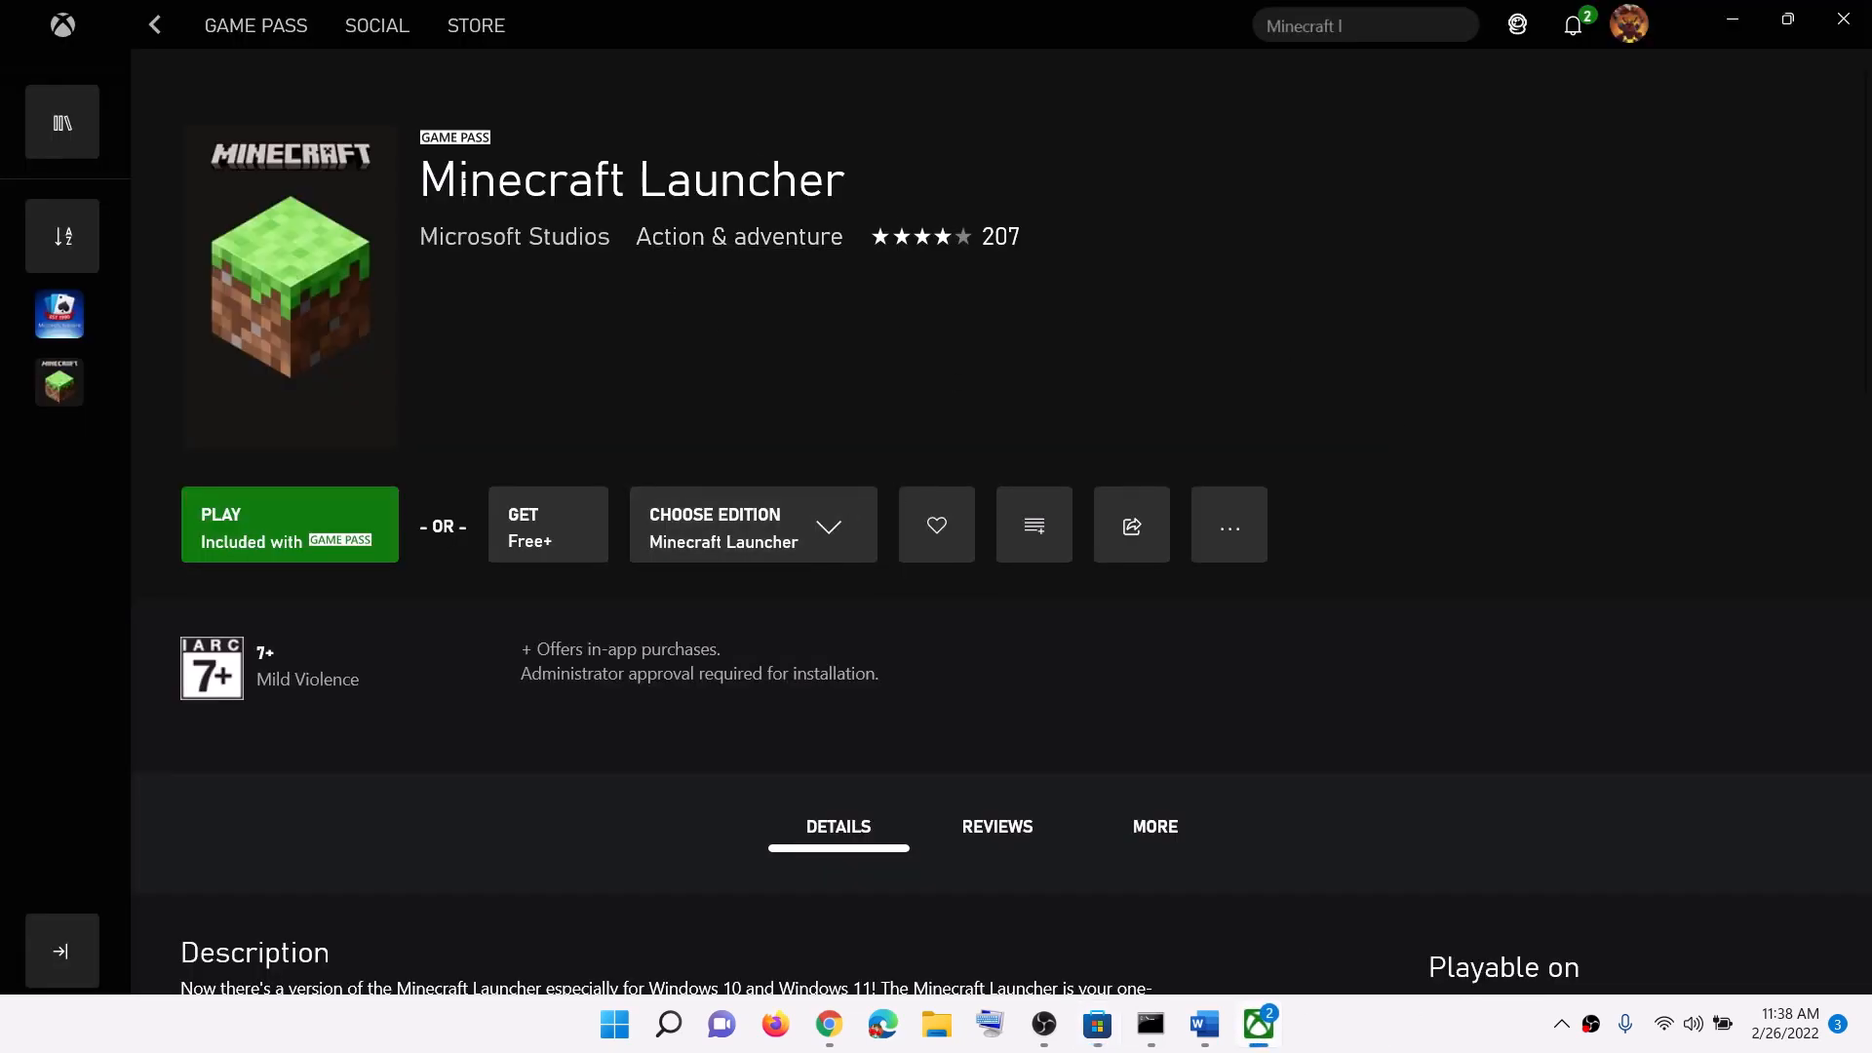
left_click_drag(425, 179, 944, 175)
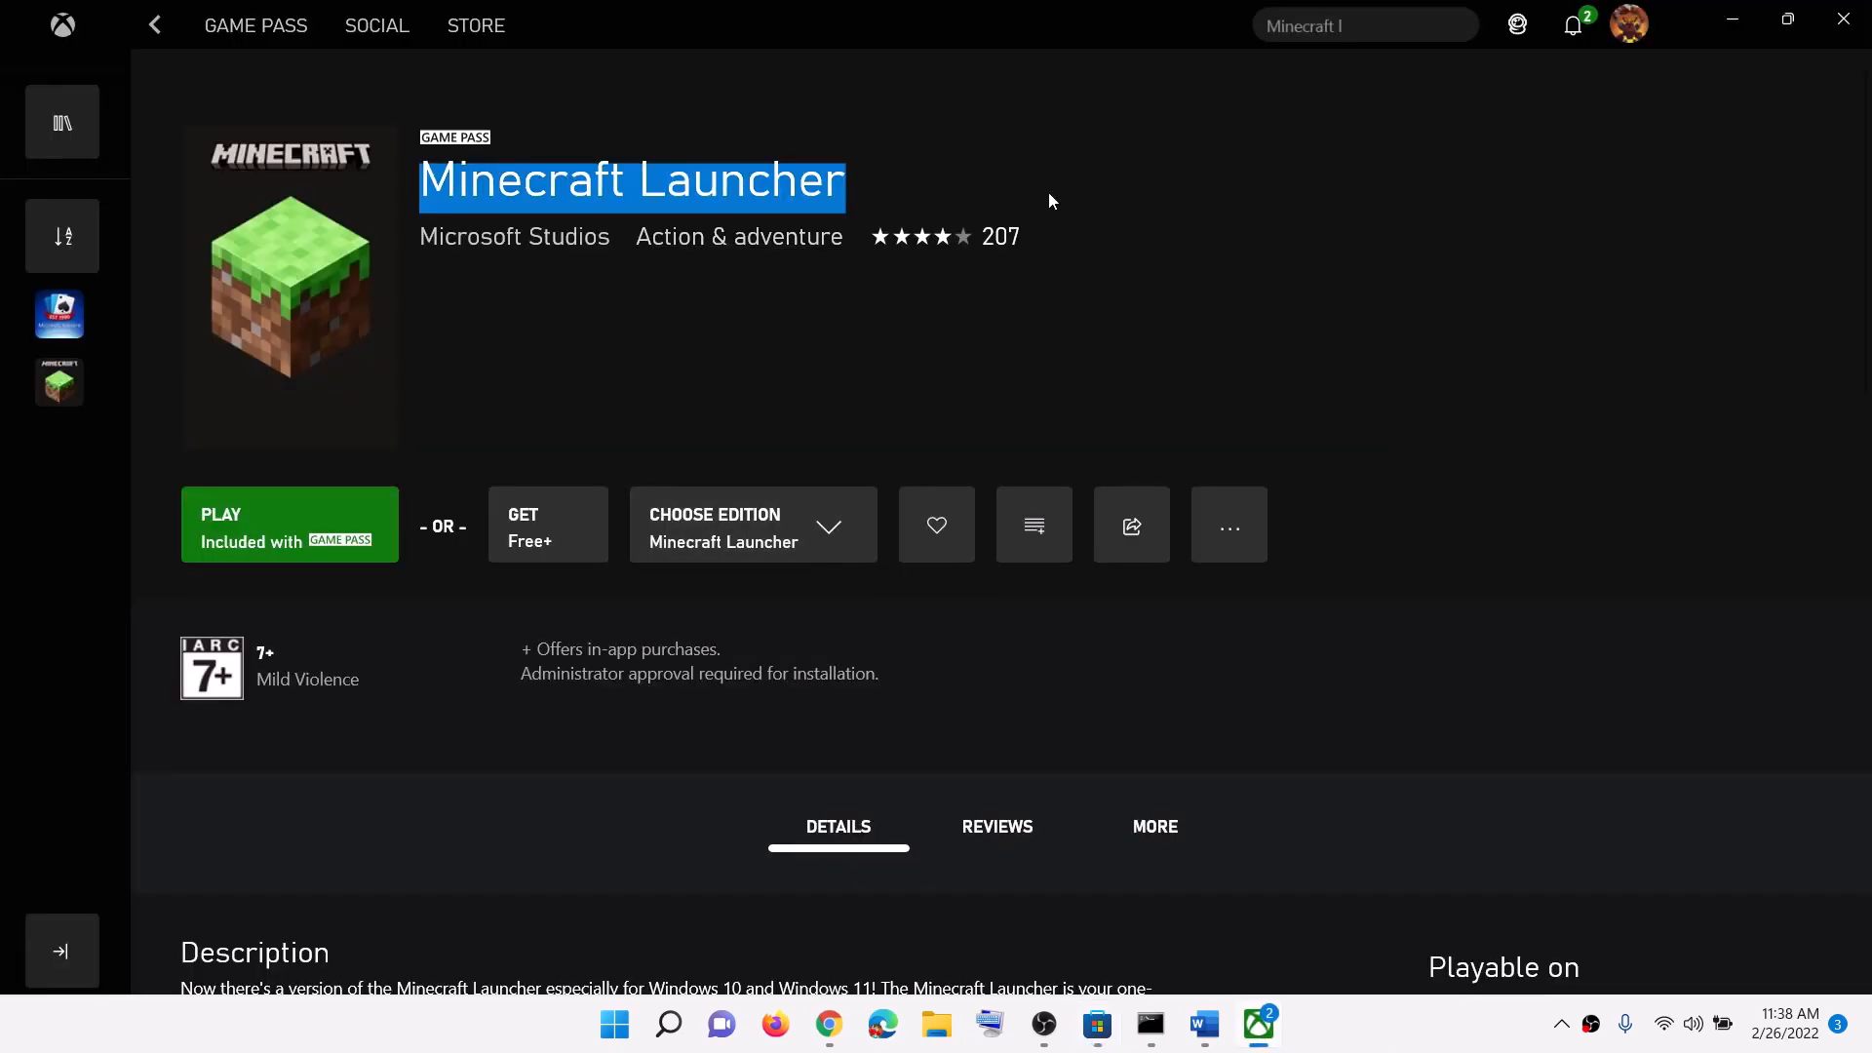
left_click(463, 184)
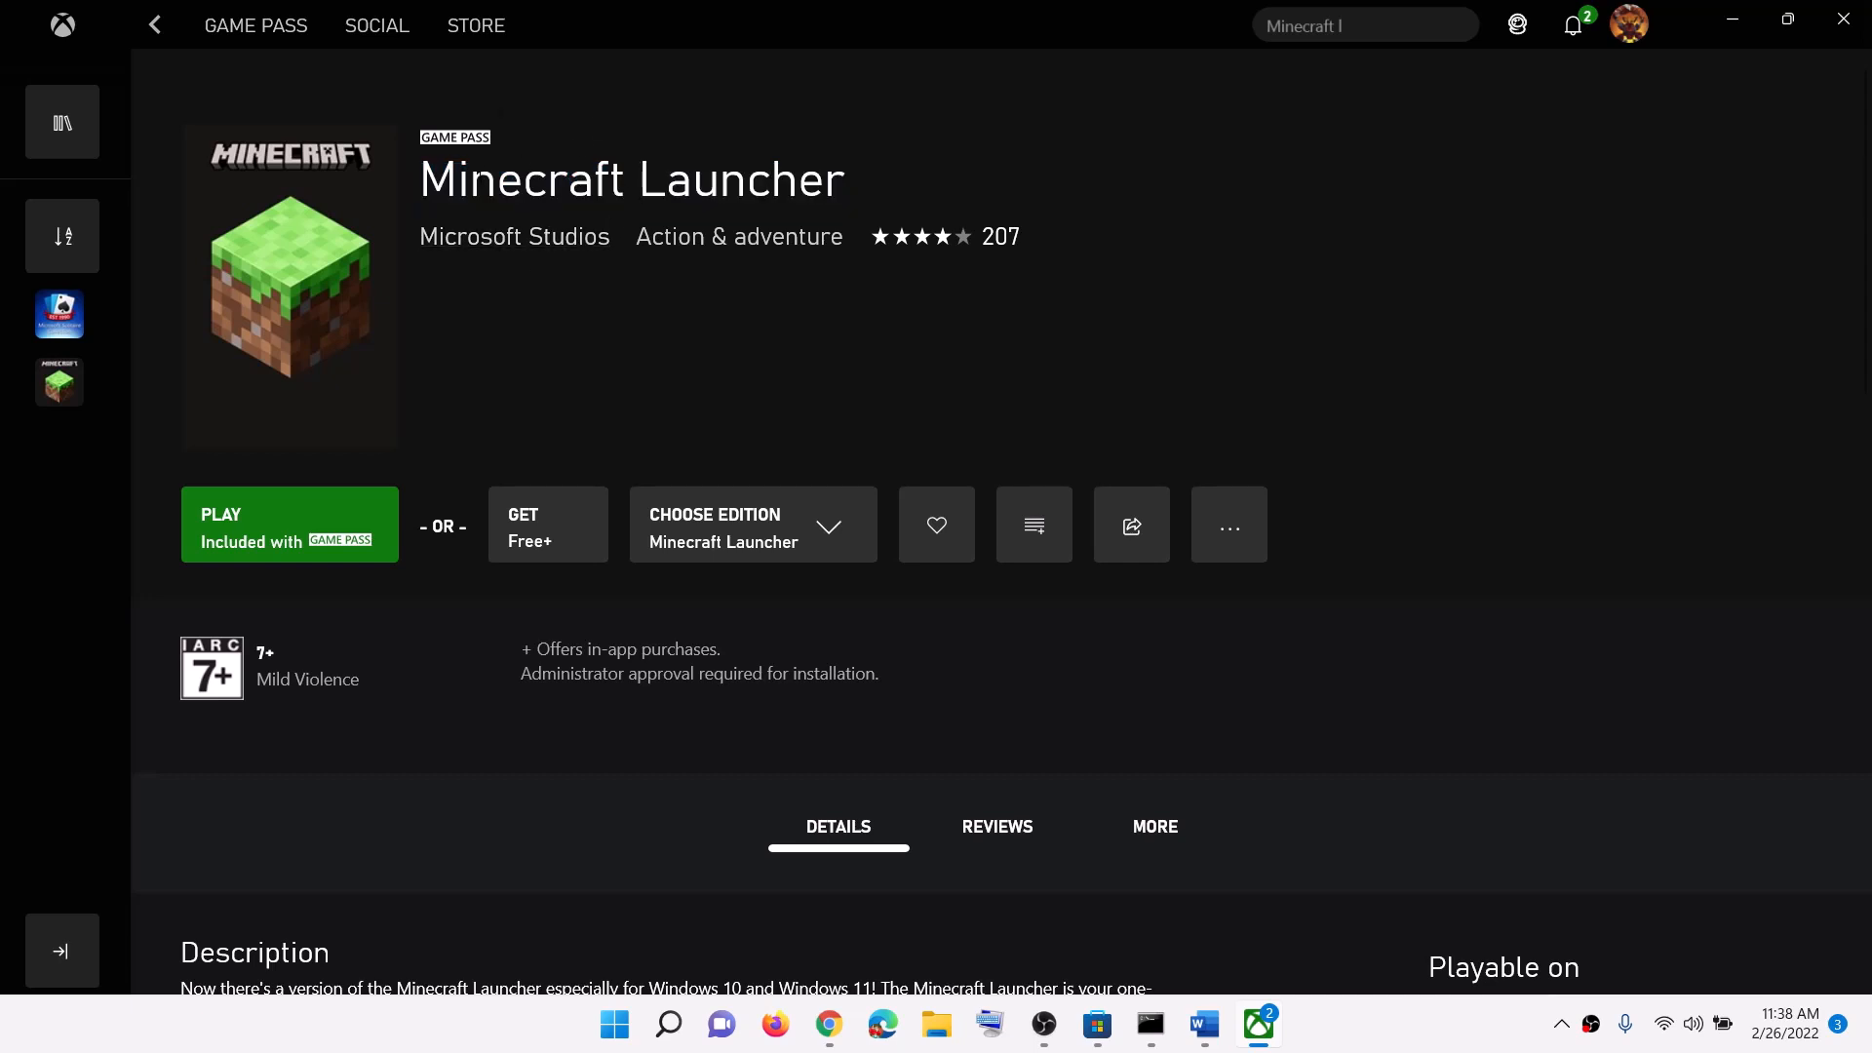
left_click_drag(421, 183, 847, 182)
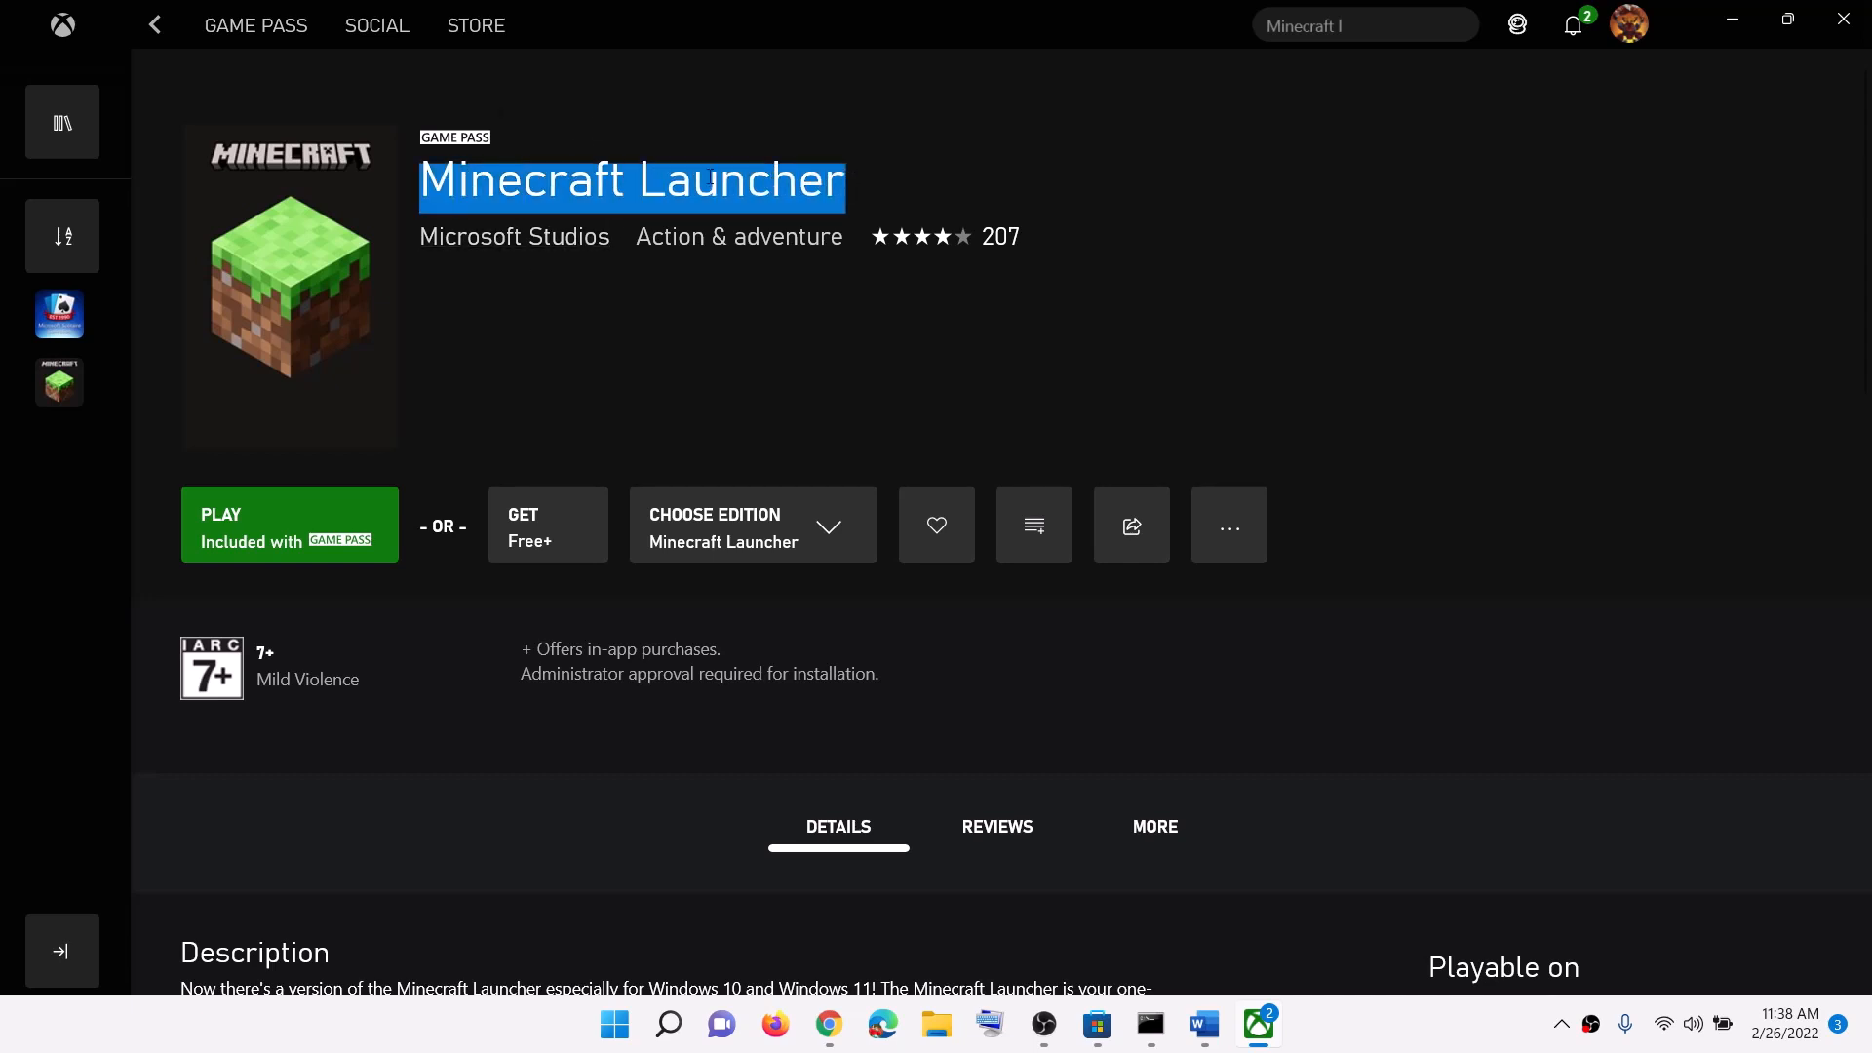
left_click(1099, 1044)
double_click(692, 28)
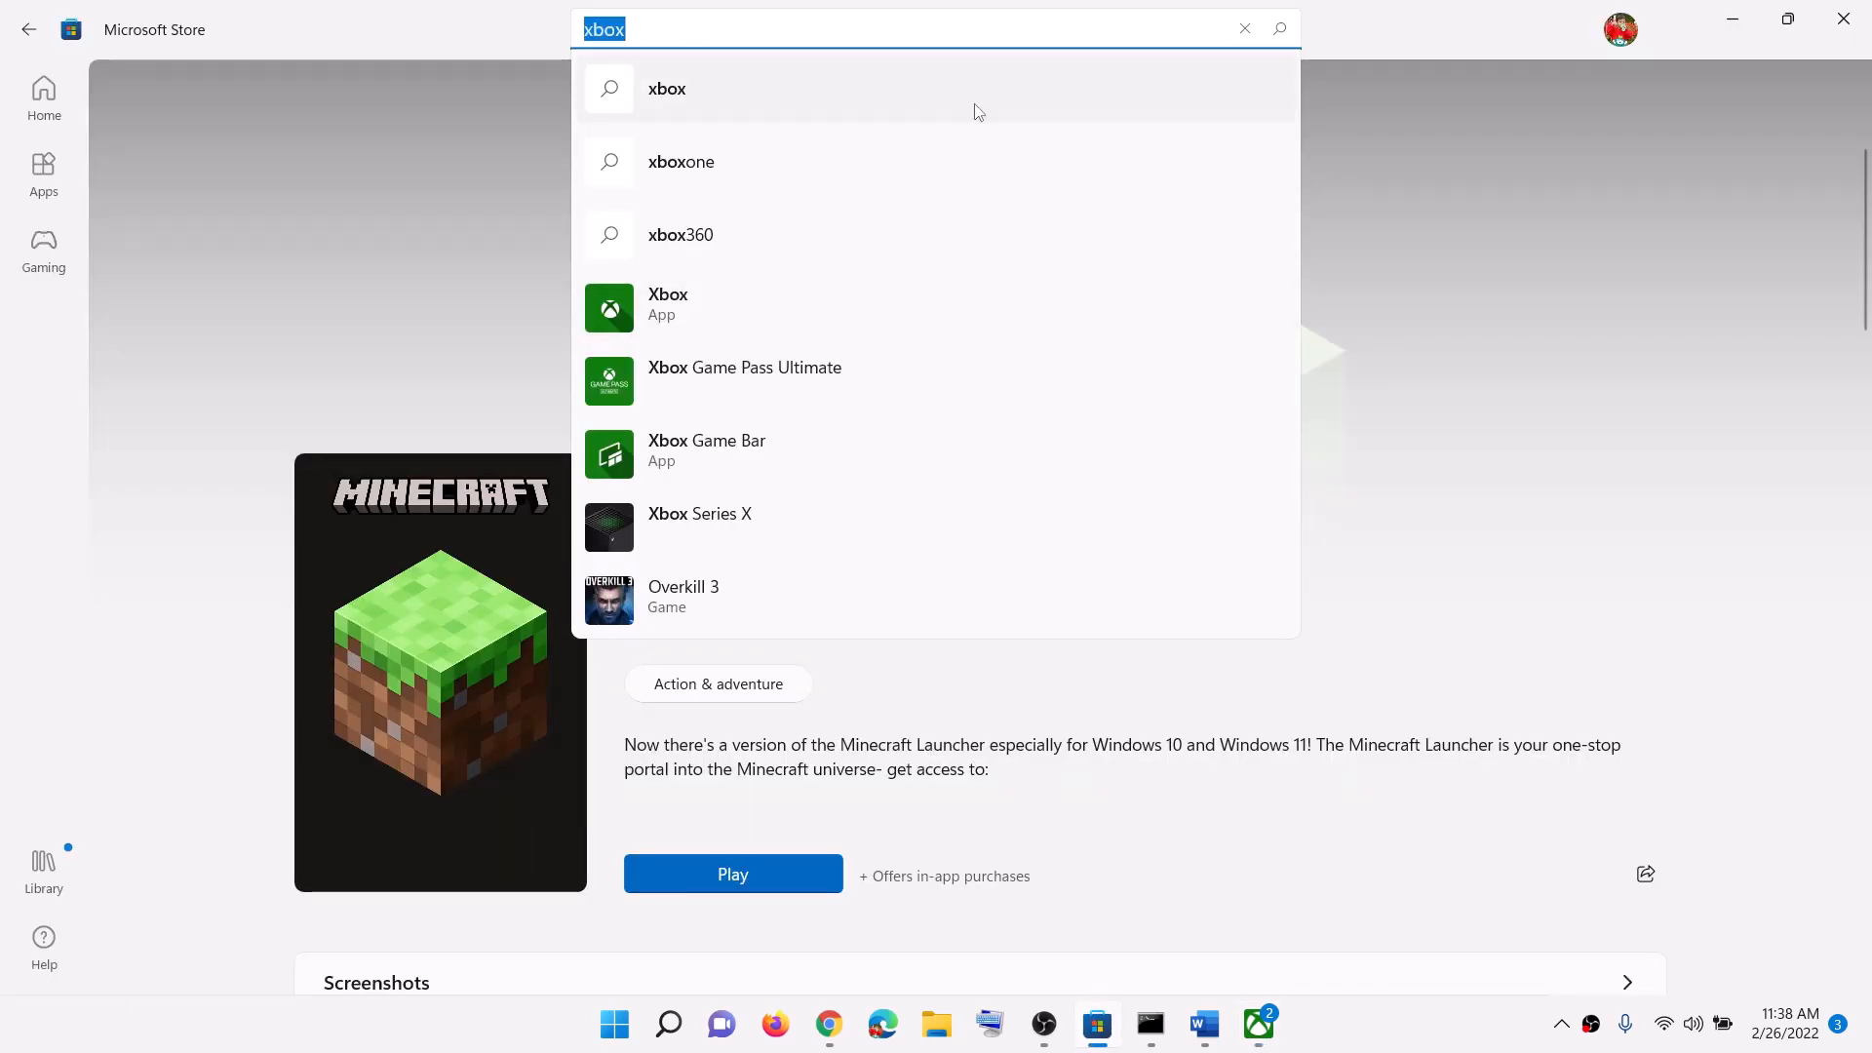
key("BackSpace")
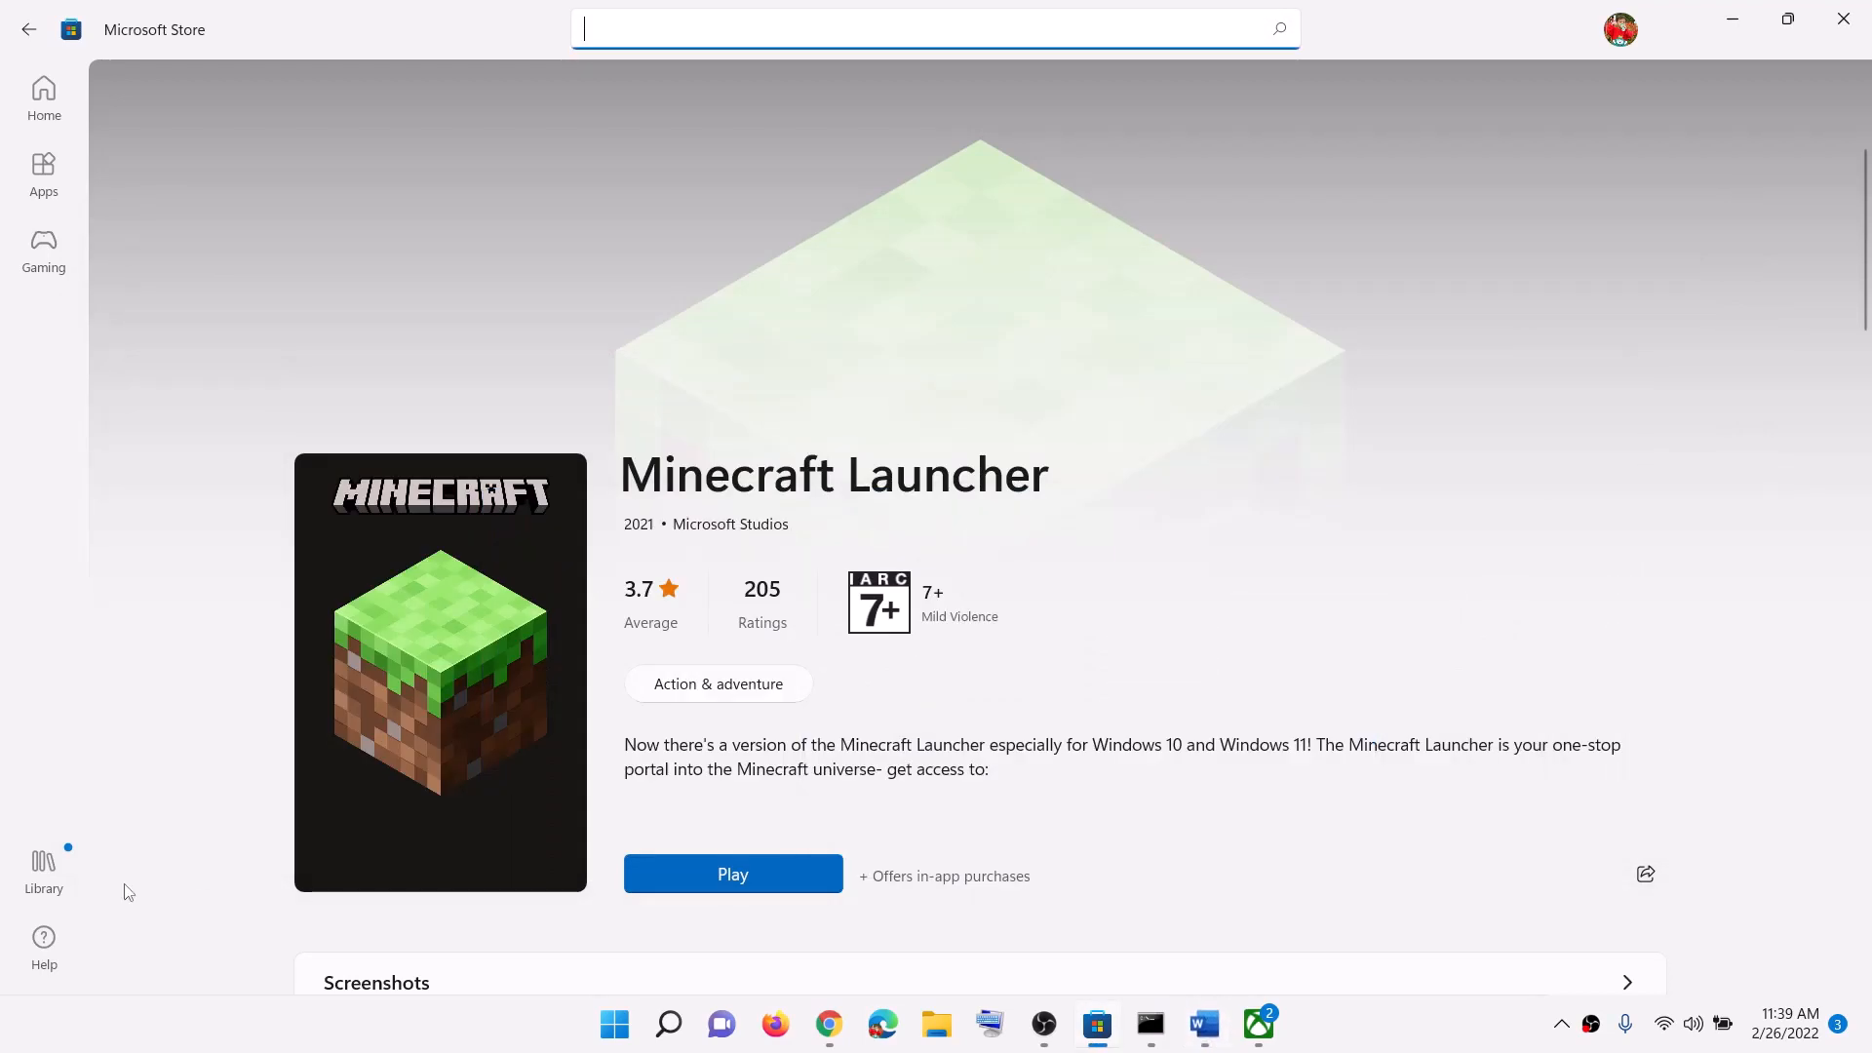
Step: Open the Store Library and scroll through installed apps, including Minecraft Launcher
left_click(39, 889)
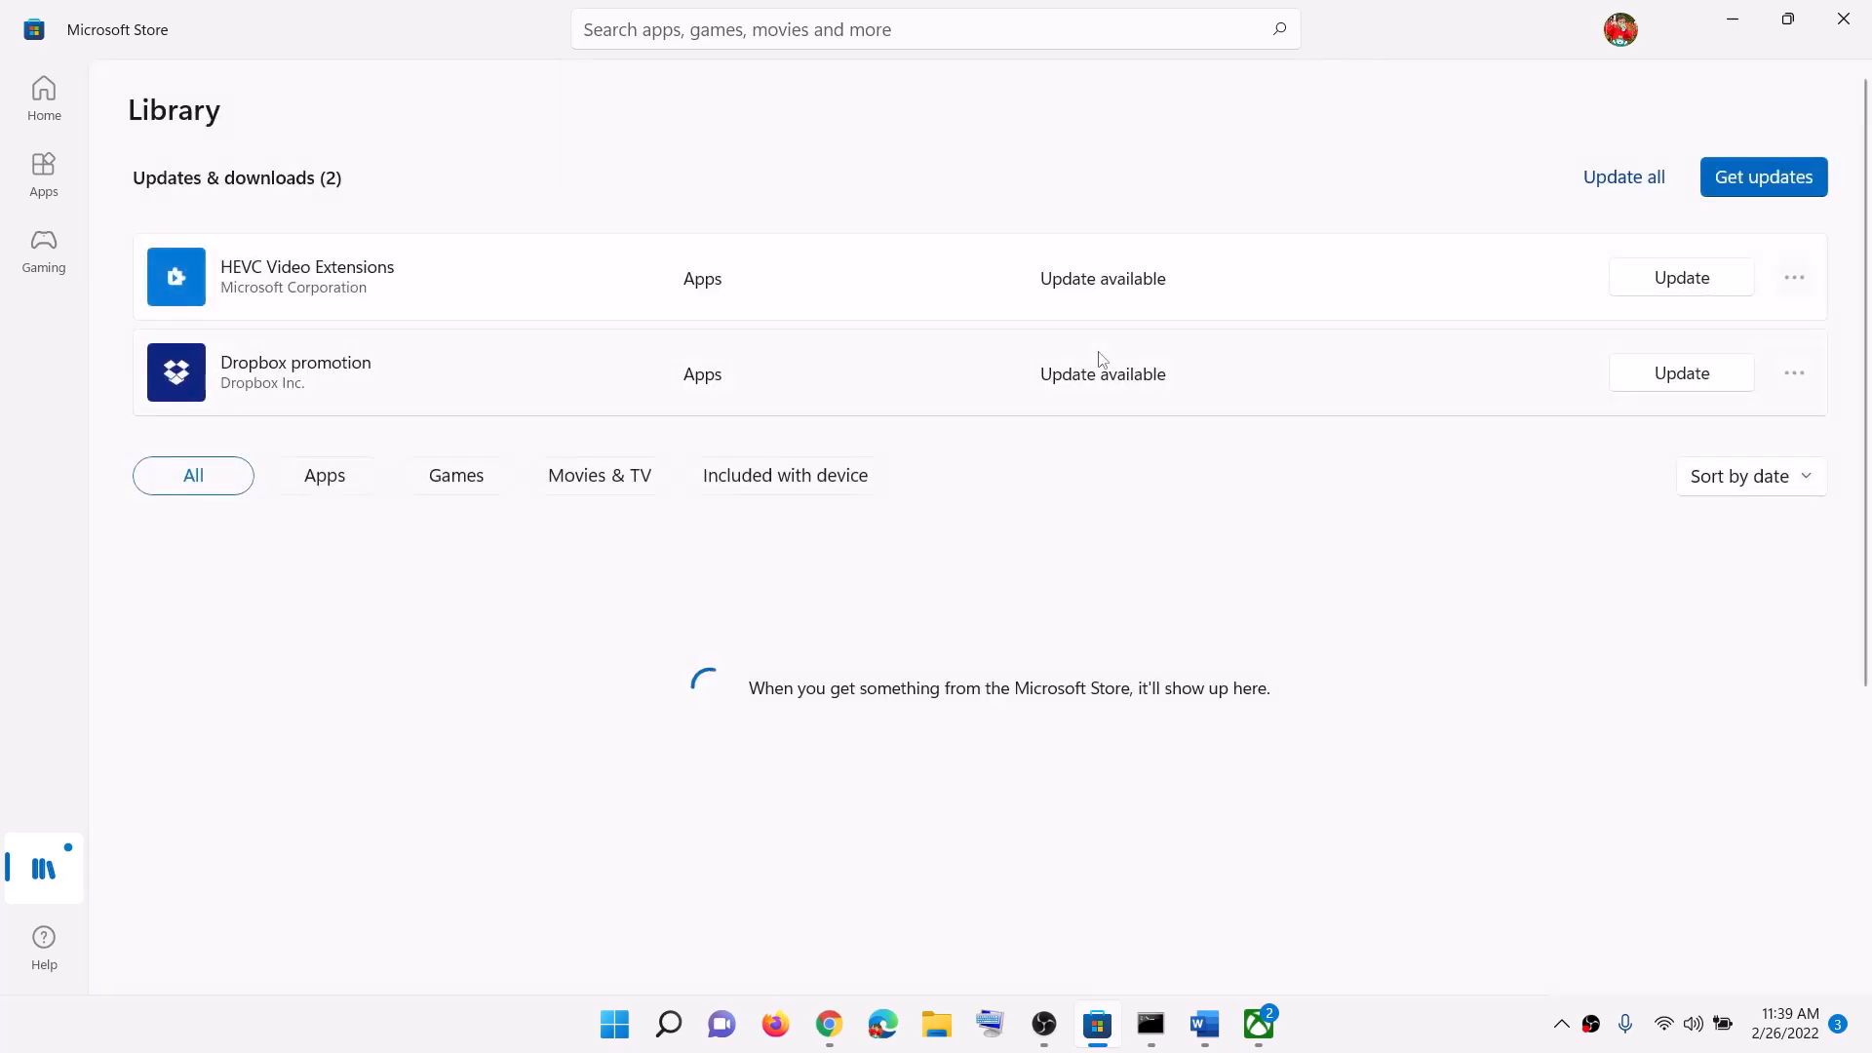
scroll(999, 514, "down", 3)
scroll(1020, 560, "up", 3)
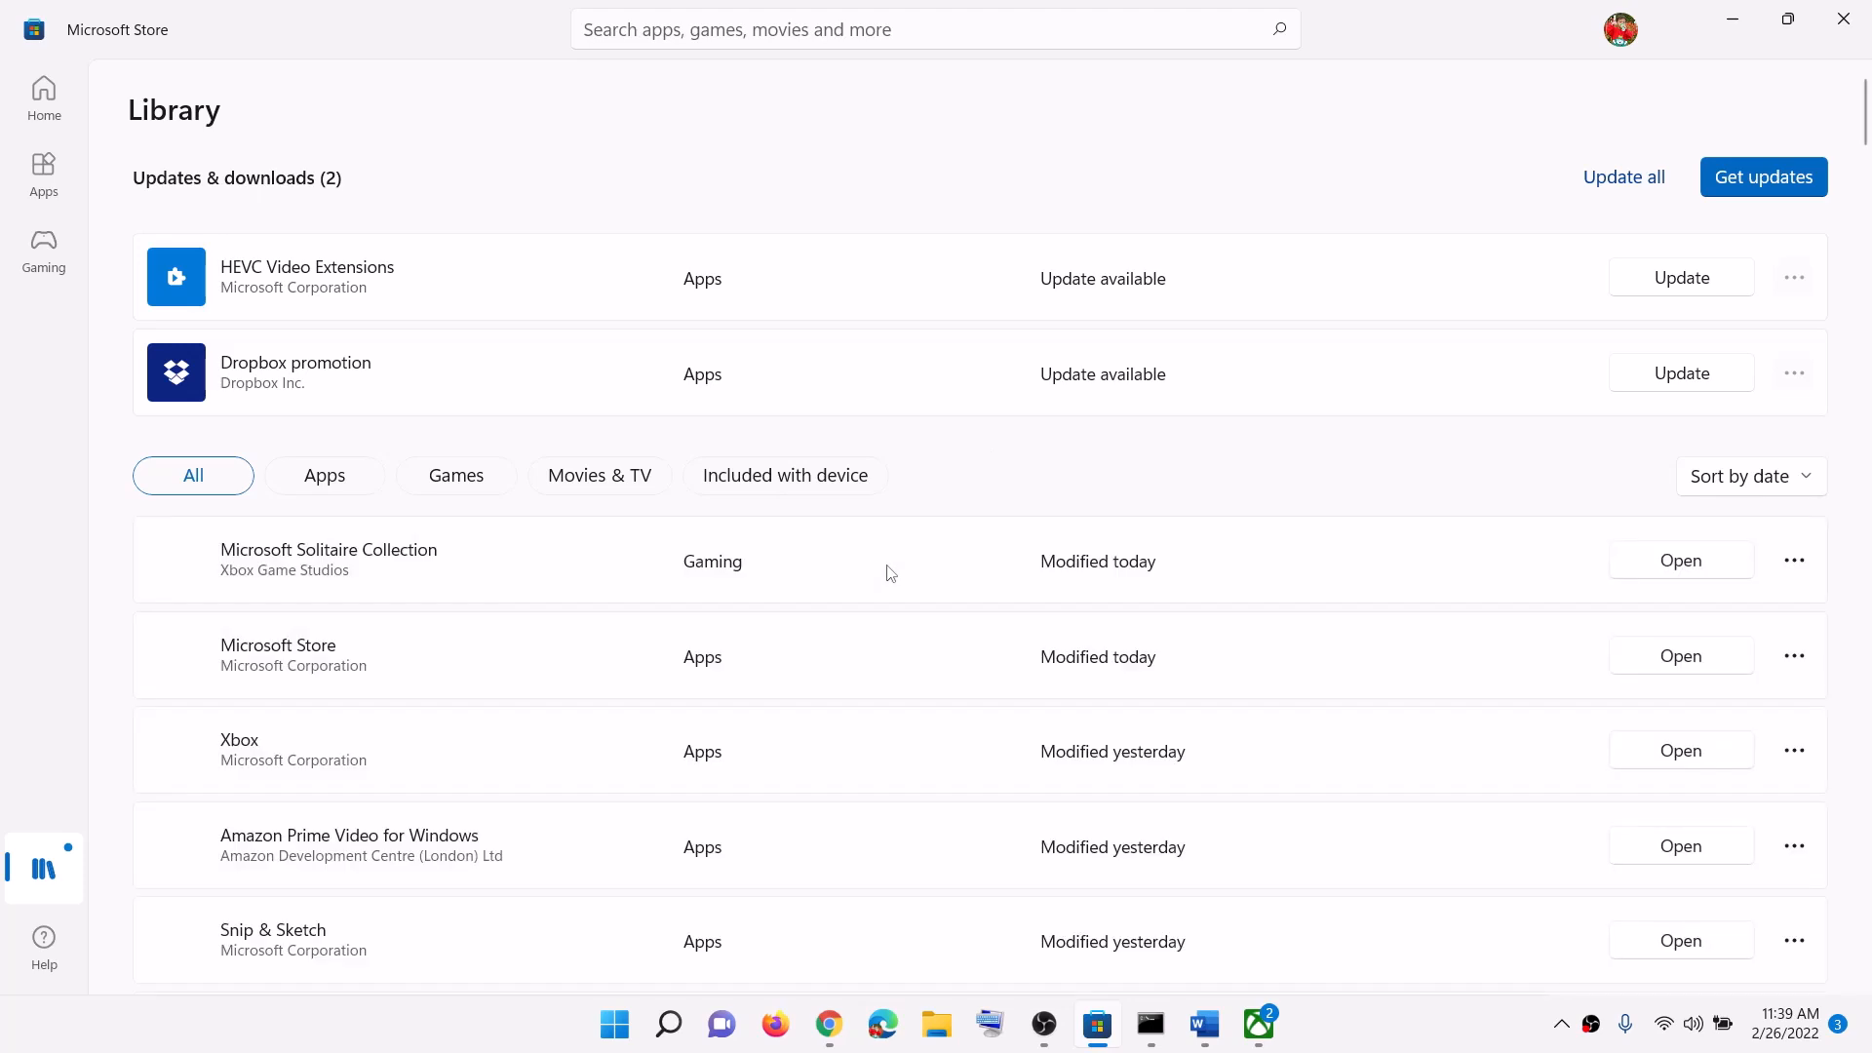
scroll(823, 698, "down", 3)
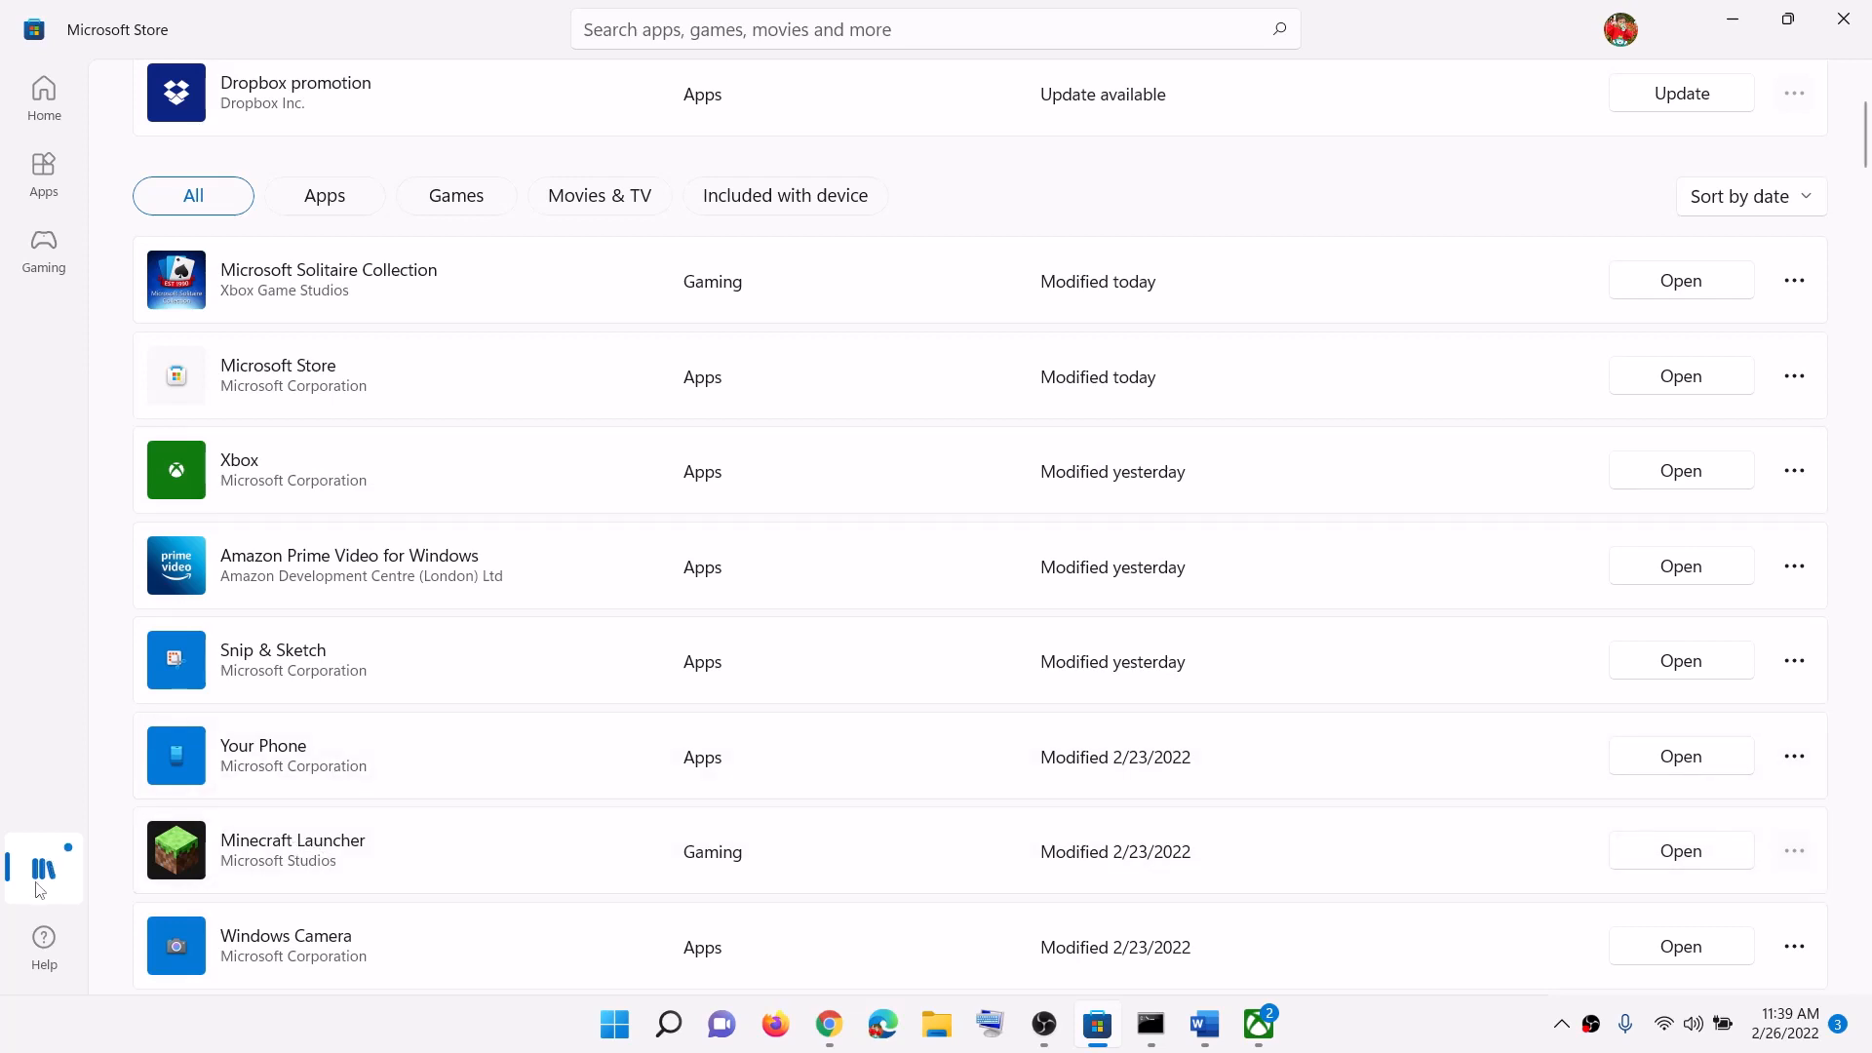
Step: Select Step 3's Minecraft download URL in Word, then open Chrome's Download Minecraft tab
left_click(1735, 19)
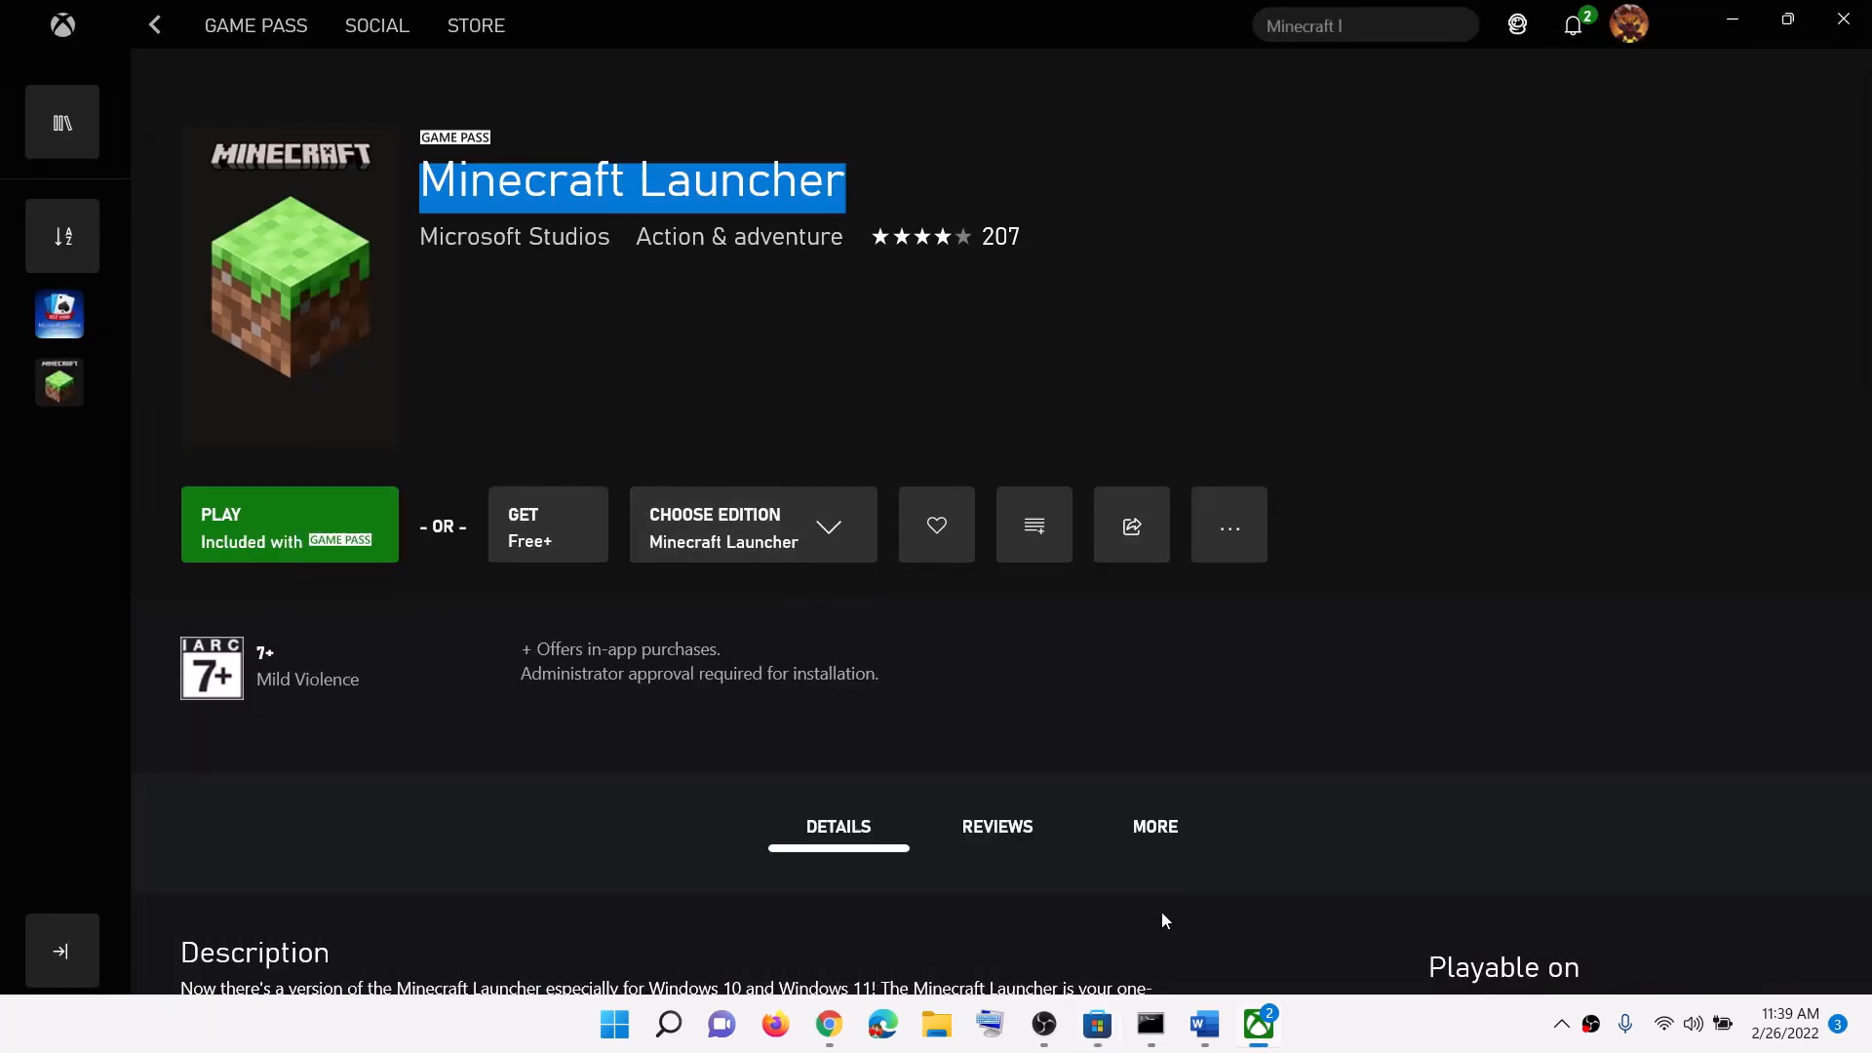
left_click(1206, 1024)
scroll(890, 625, "down", 4)
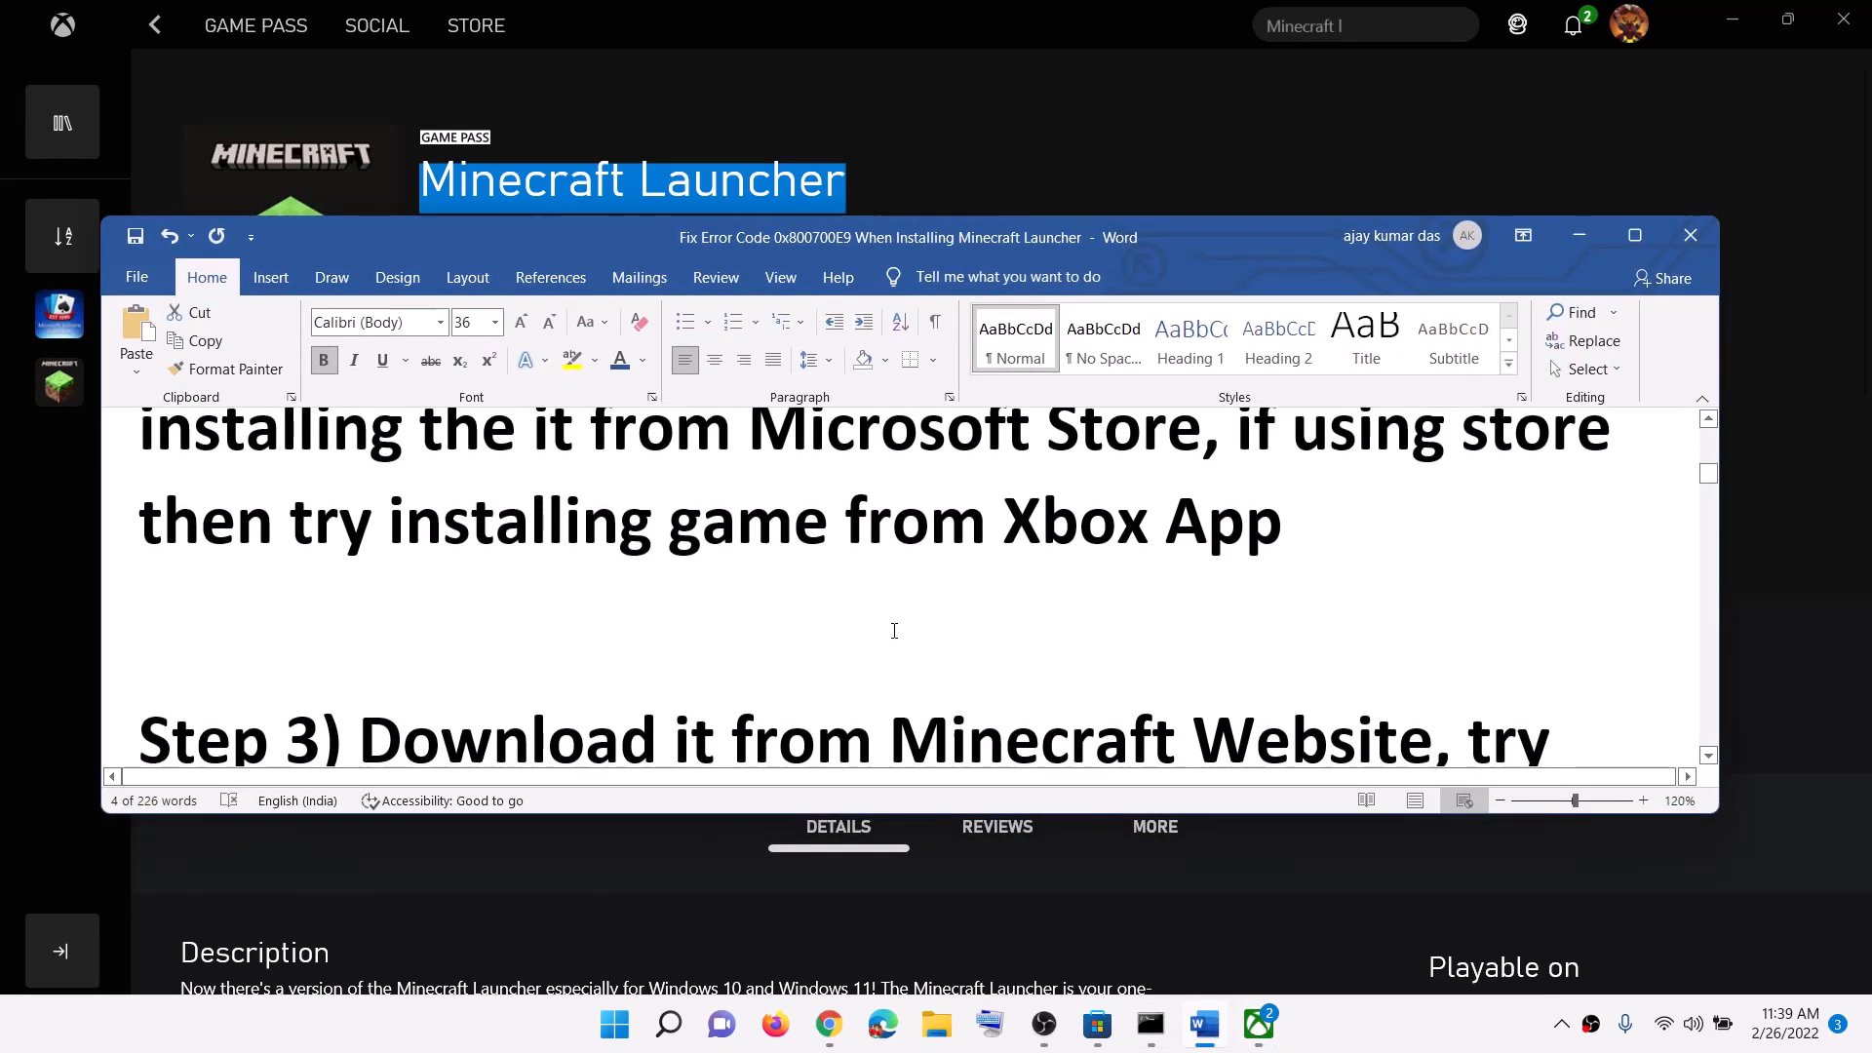
scroll(898, 629, "down", 2)
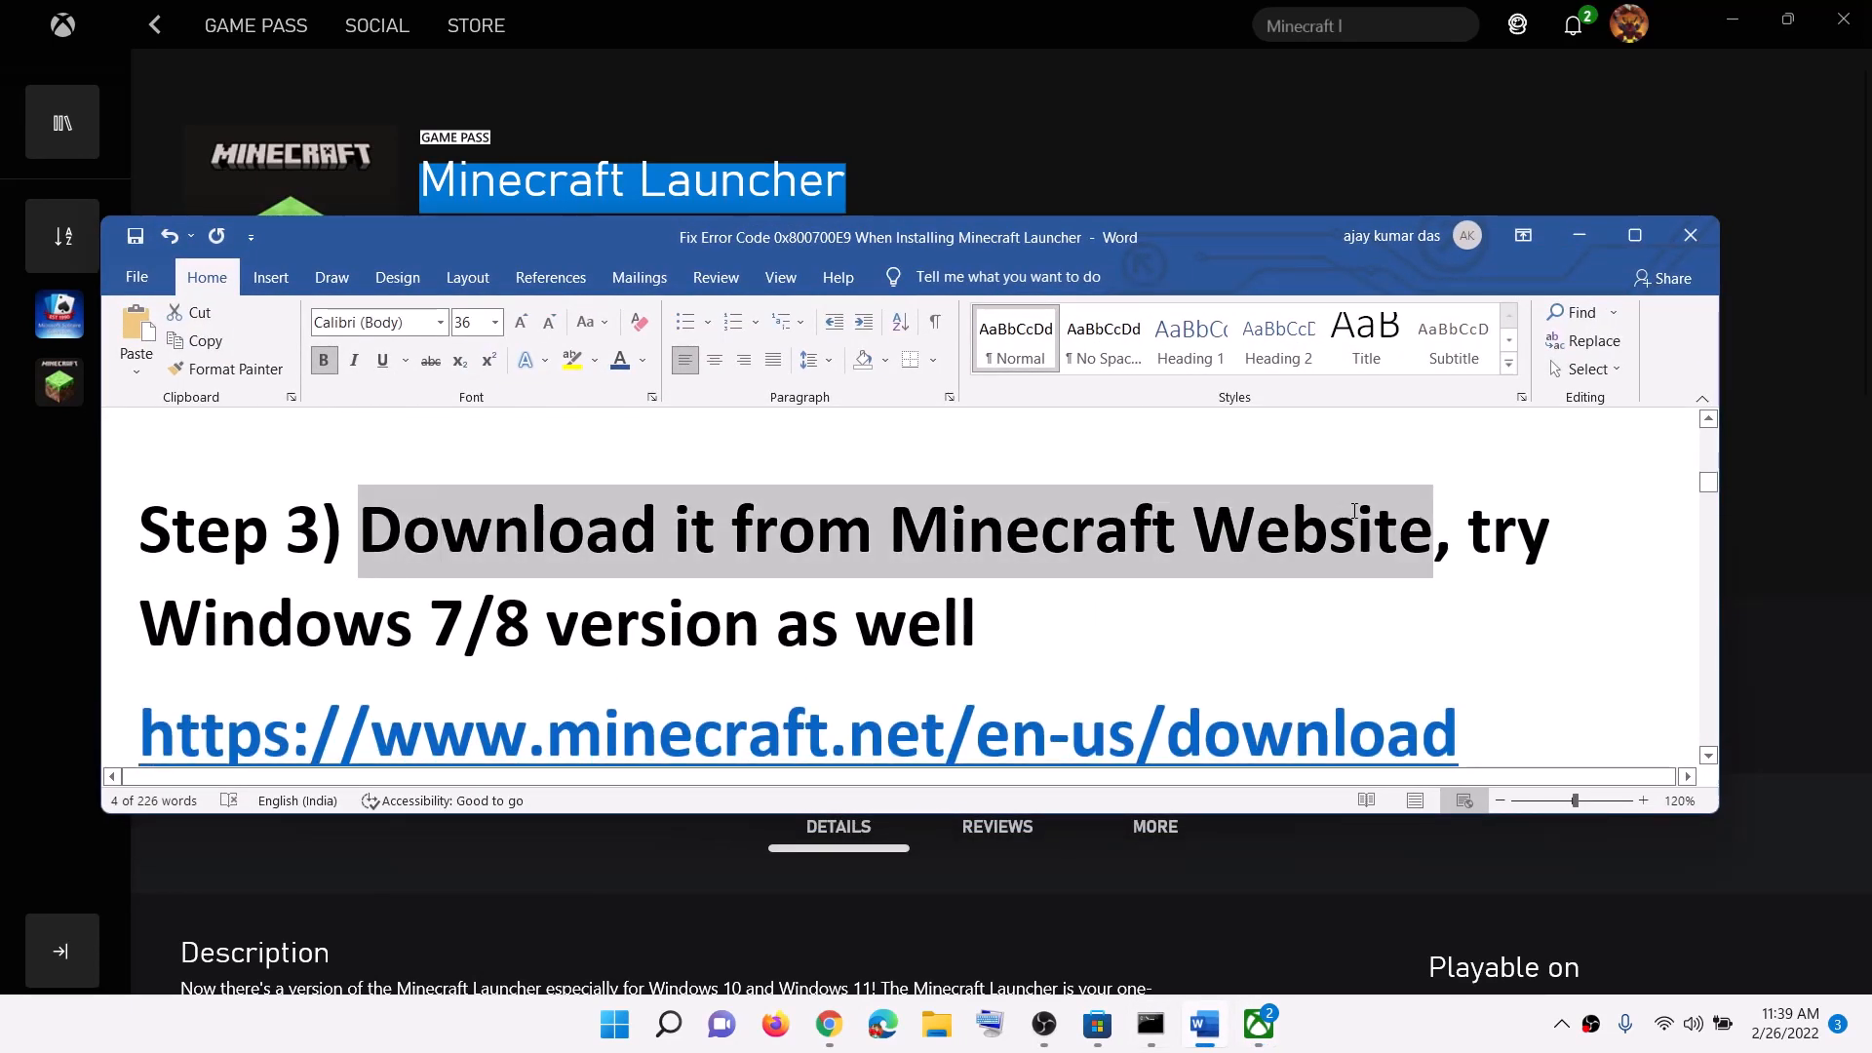
scroll(1208, 638, "down", 1)
triple_click(1481, 664)
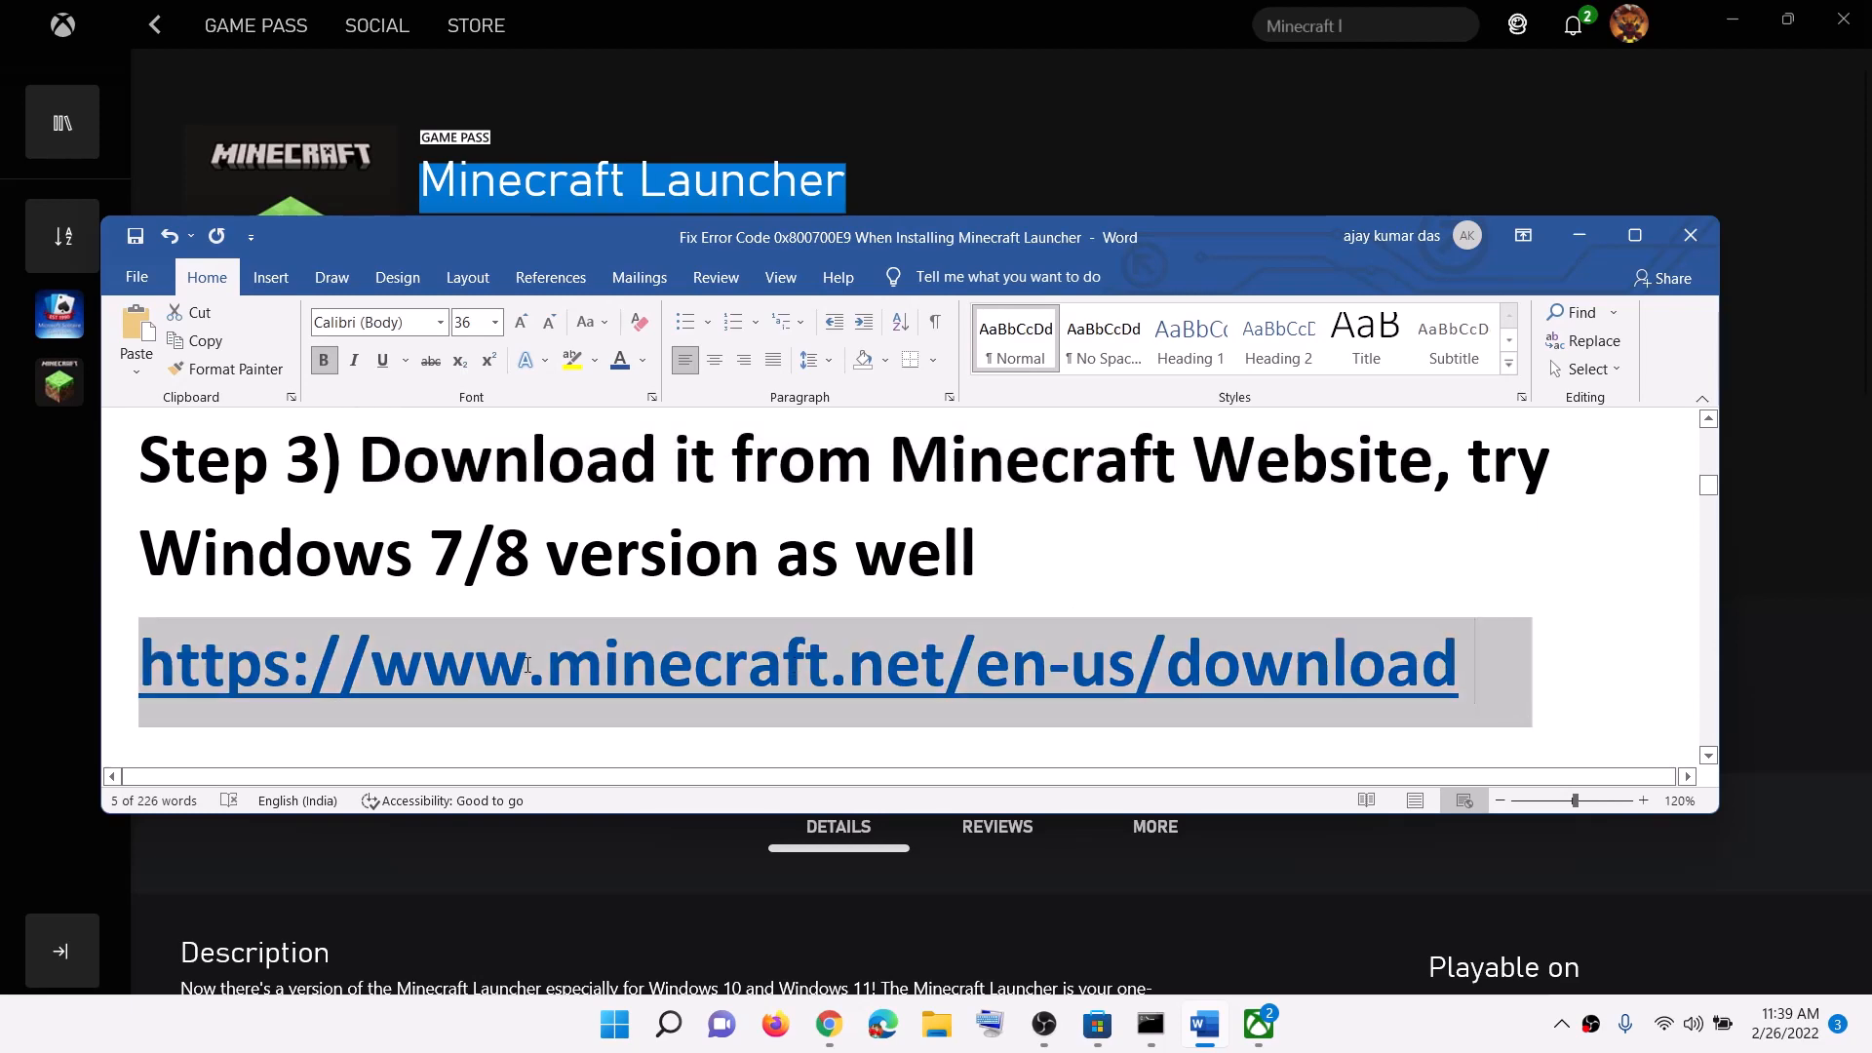
left_click(825, 1025)
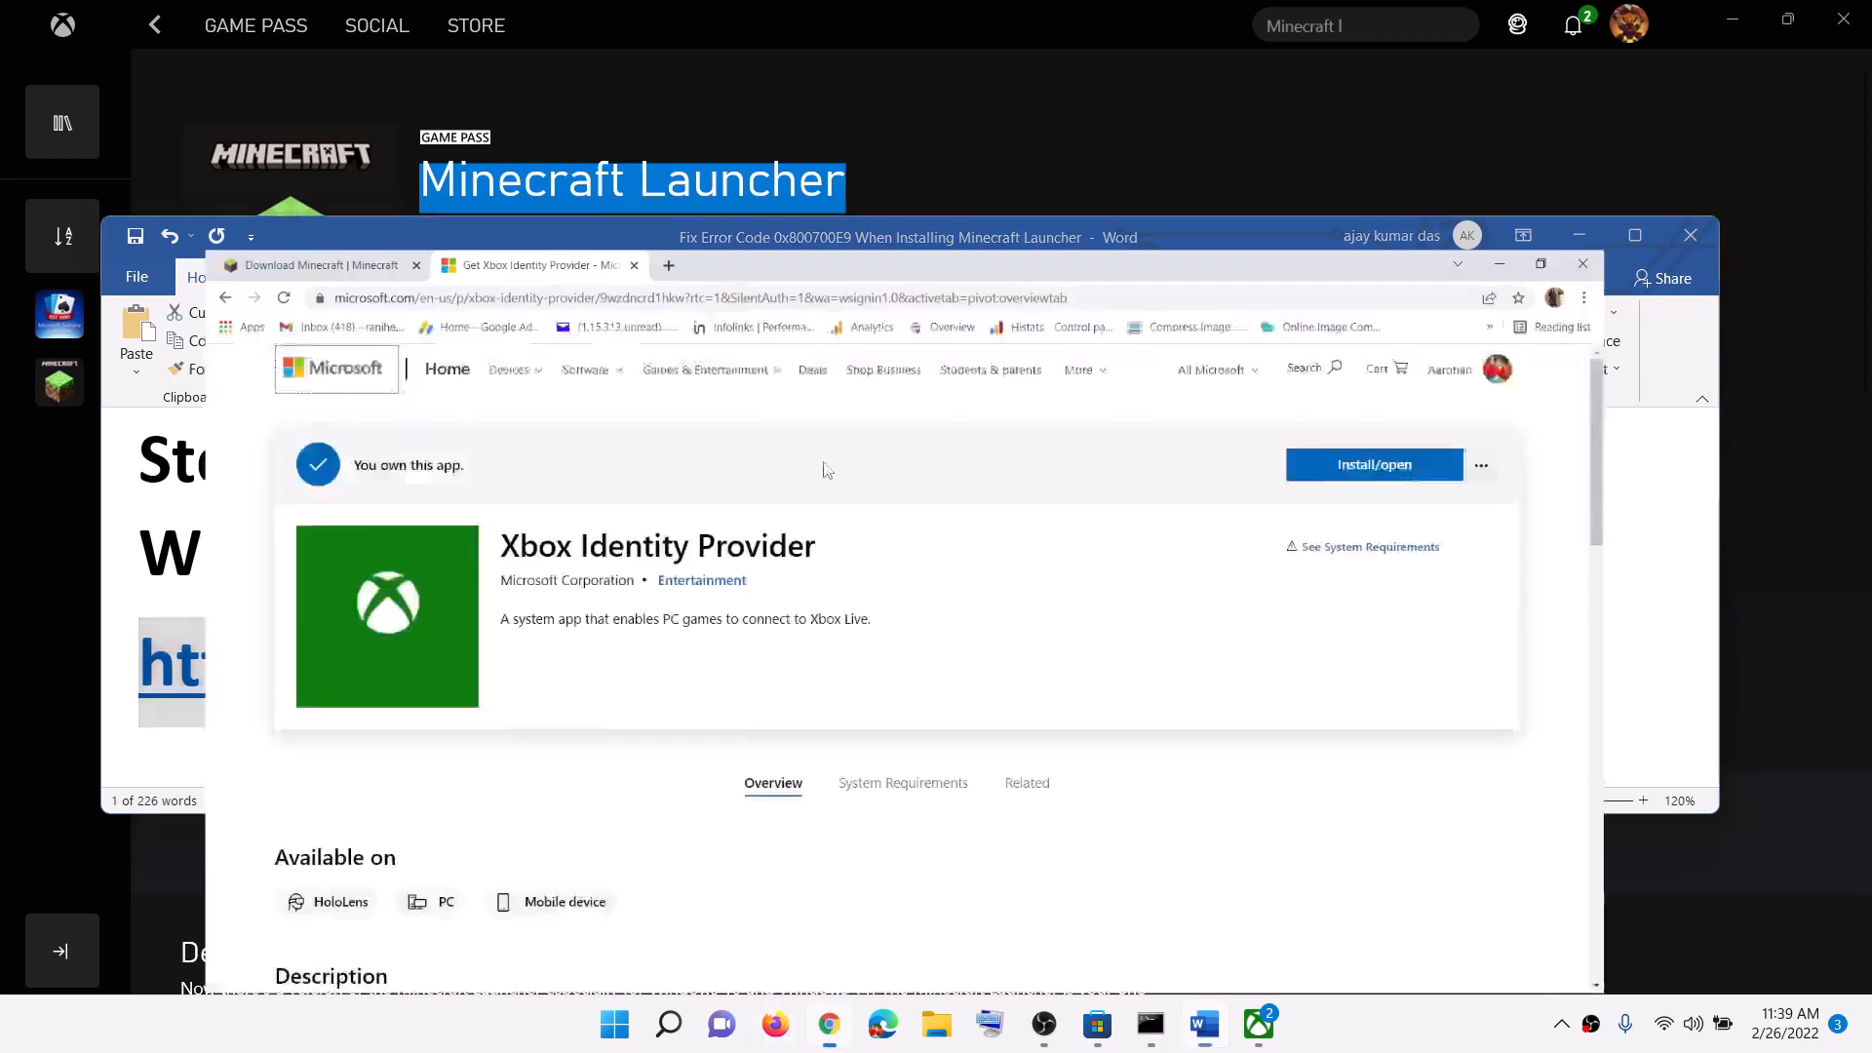
left_click(156, 20)
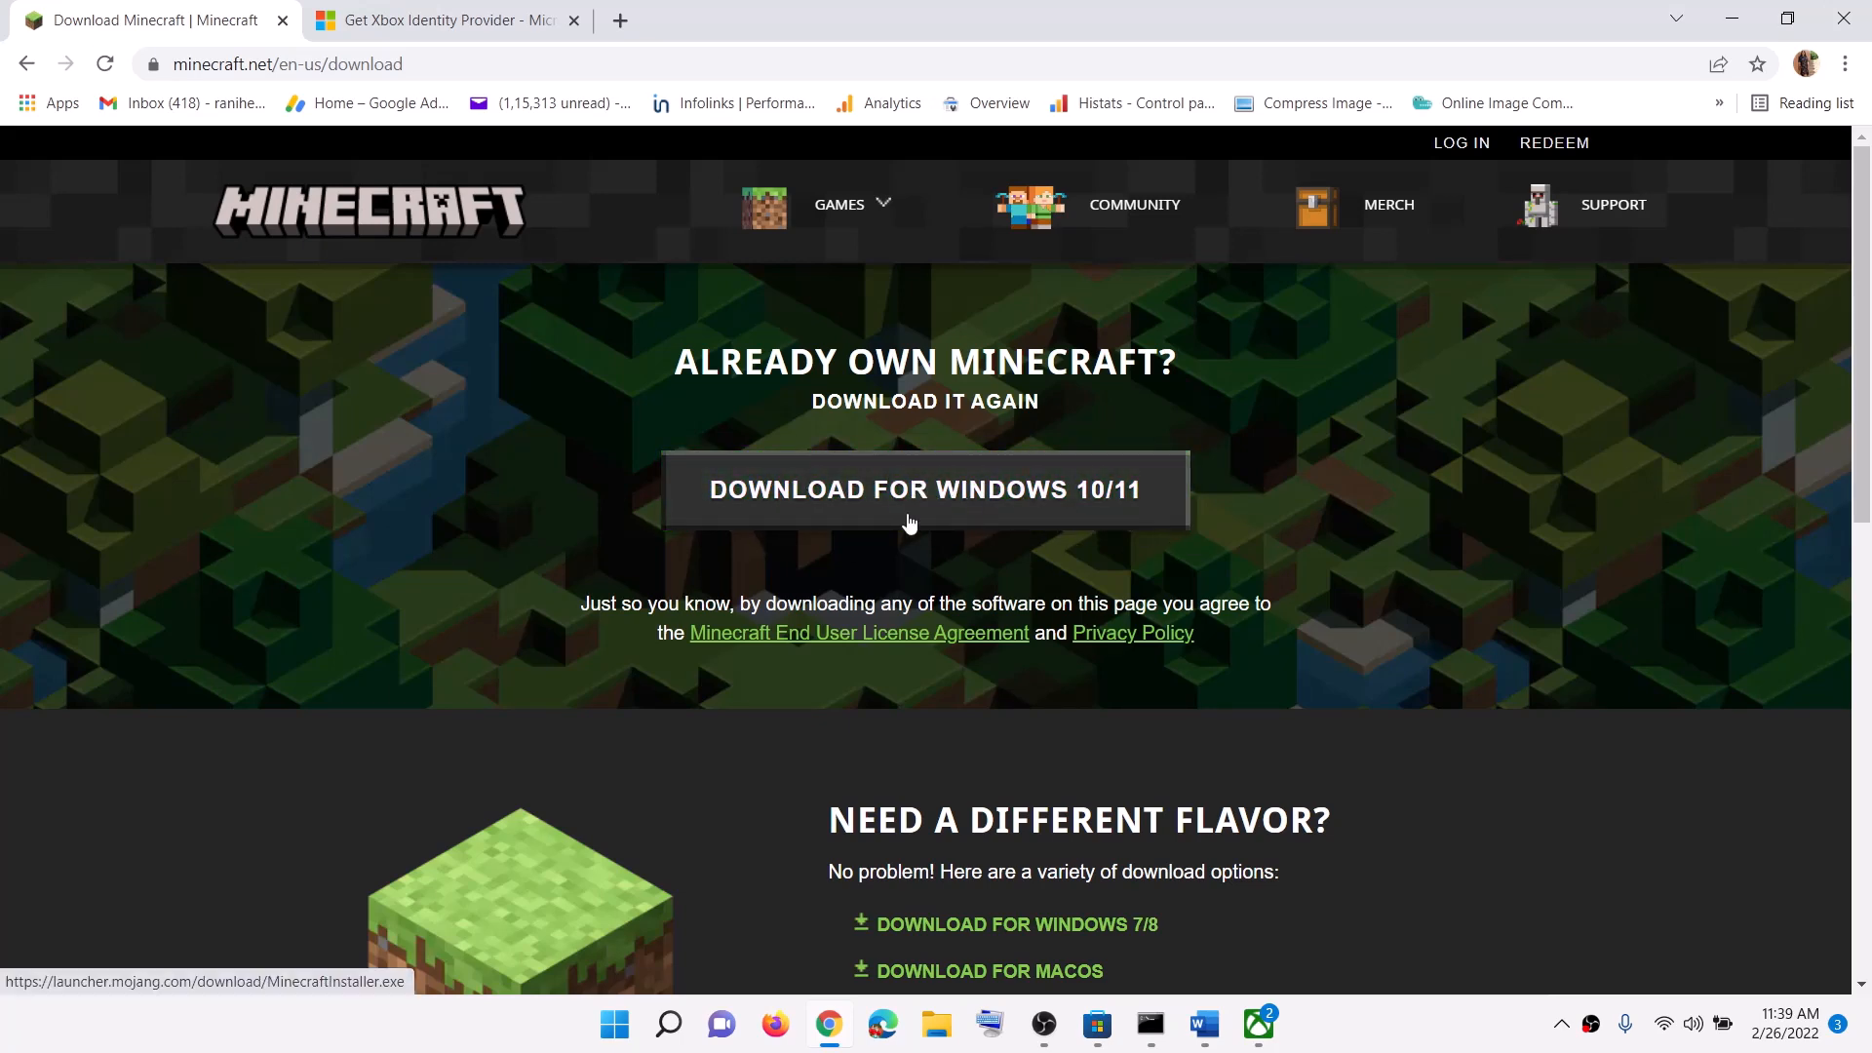
Step: Download MinecraftInstaller (1).msi via 'Download for Windows 7/8' on minecraft.net
scroll(1112, 522, "down", 2)
scroll(1112, 521, "down", 1)
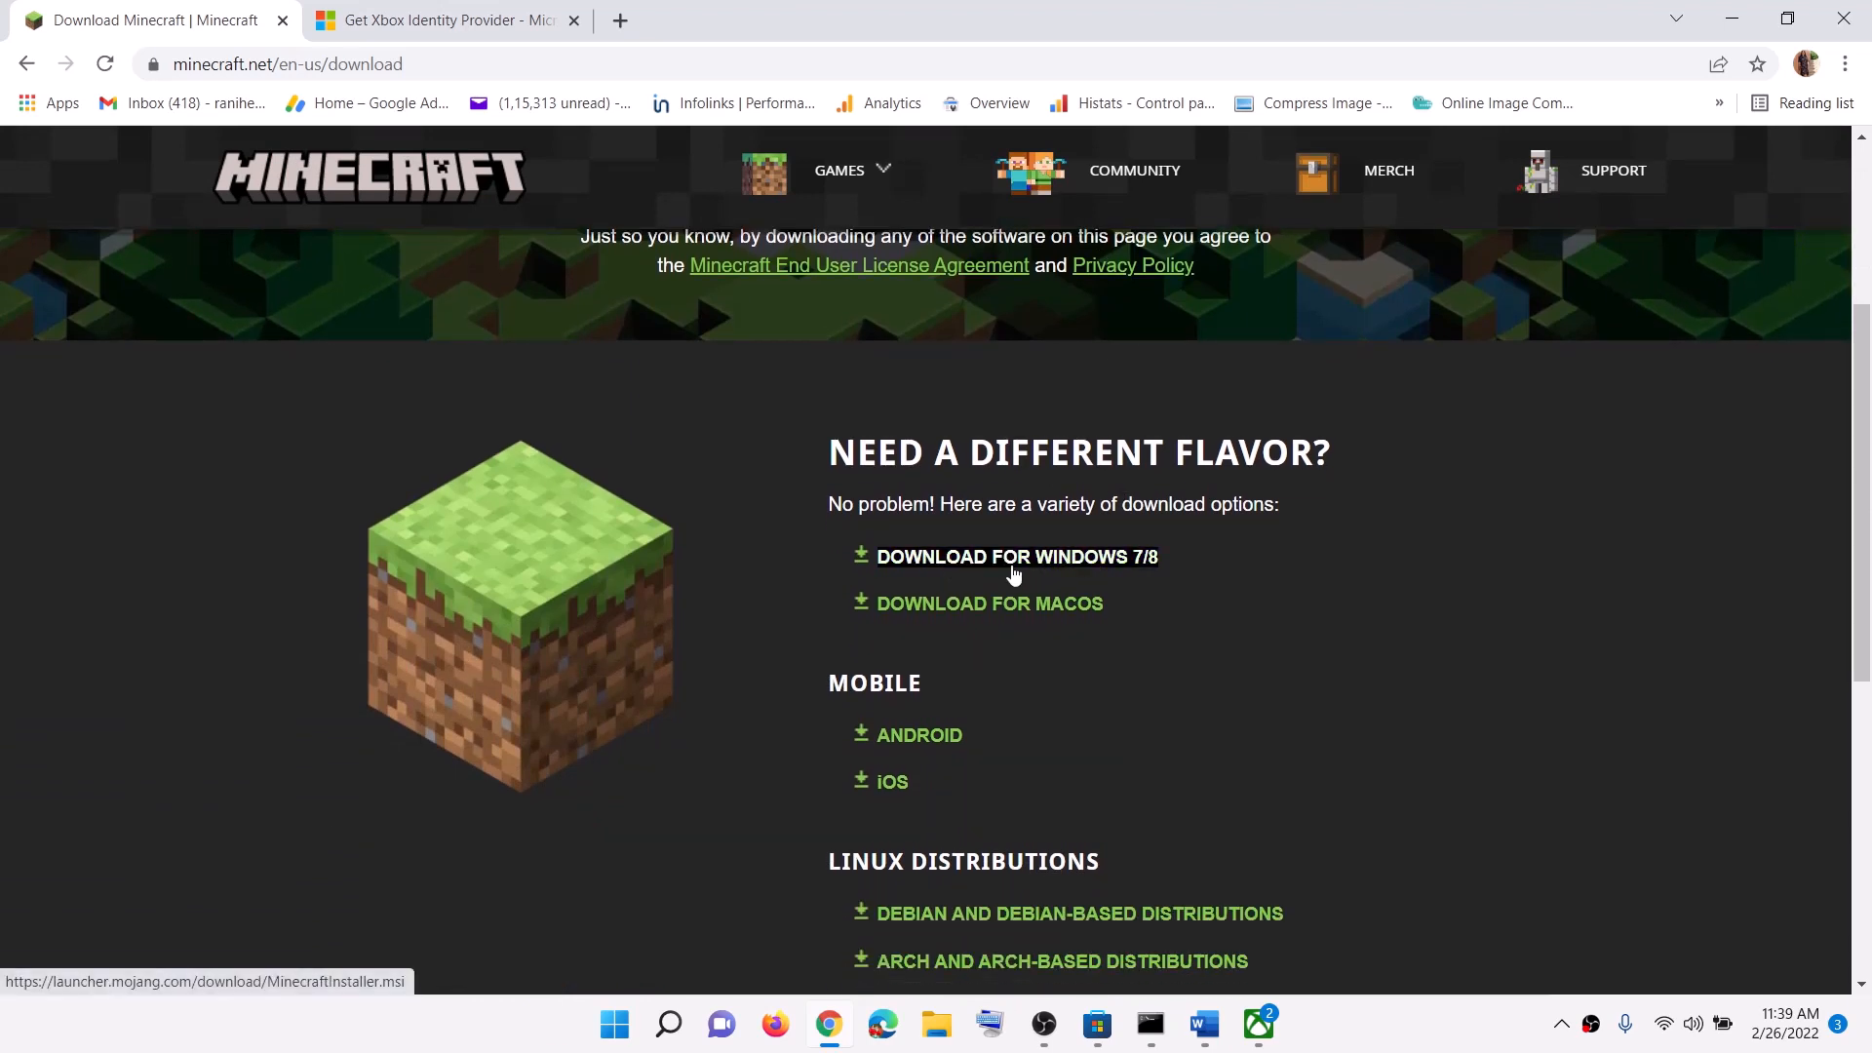
left_click(1058, 566)
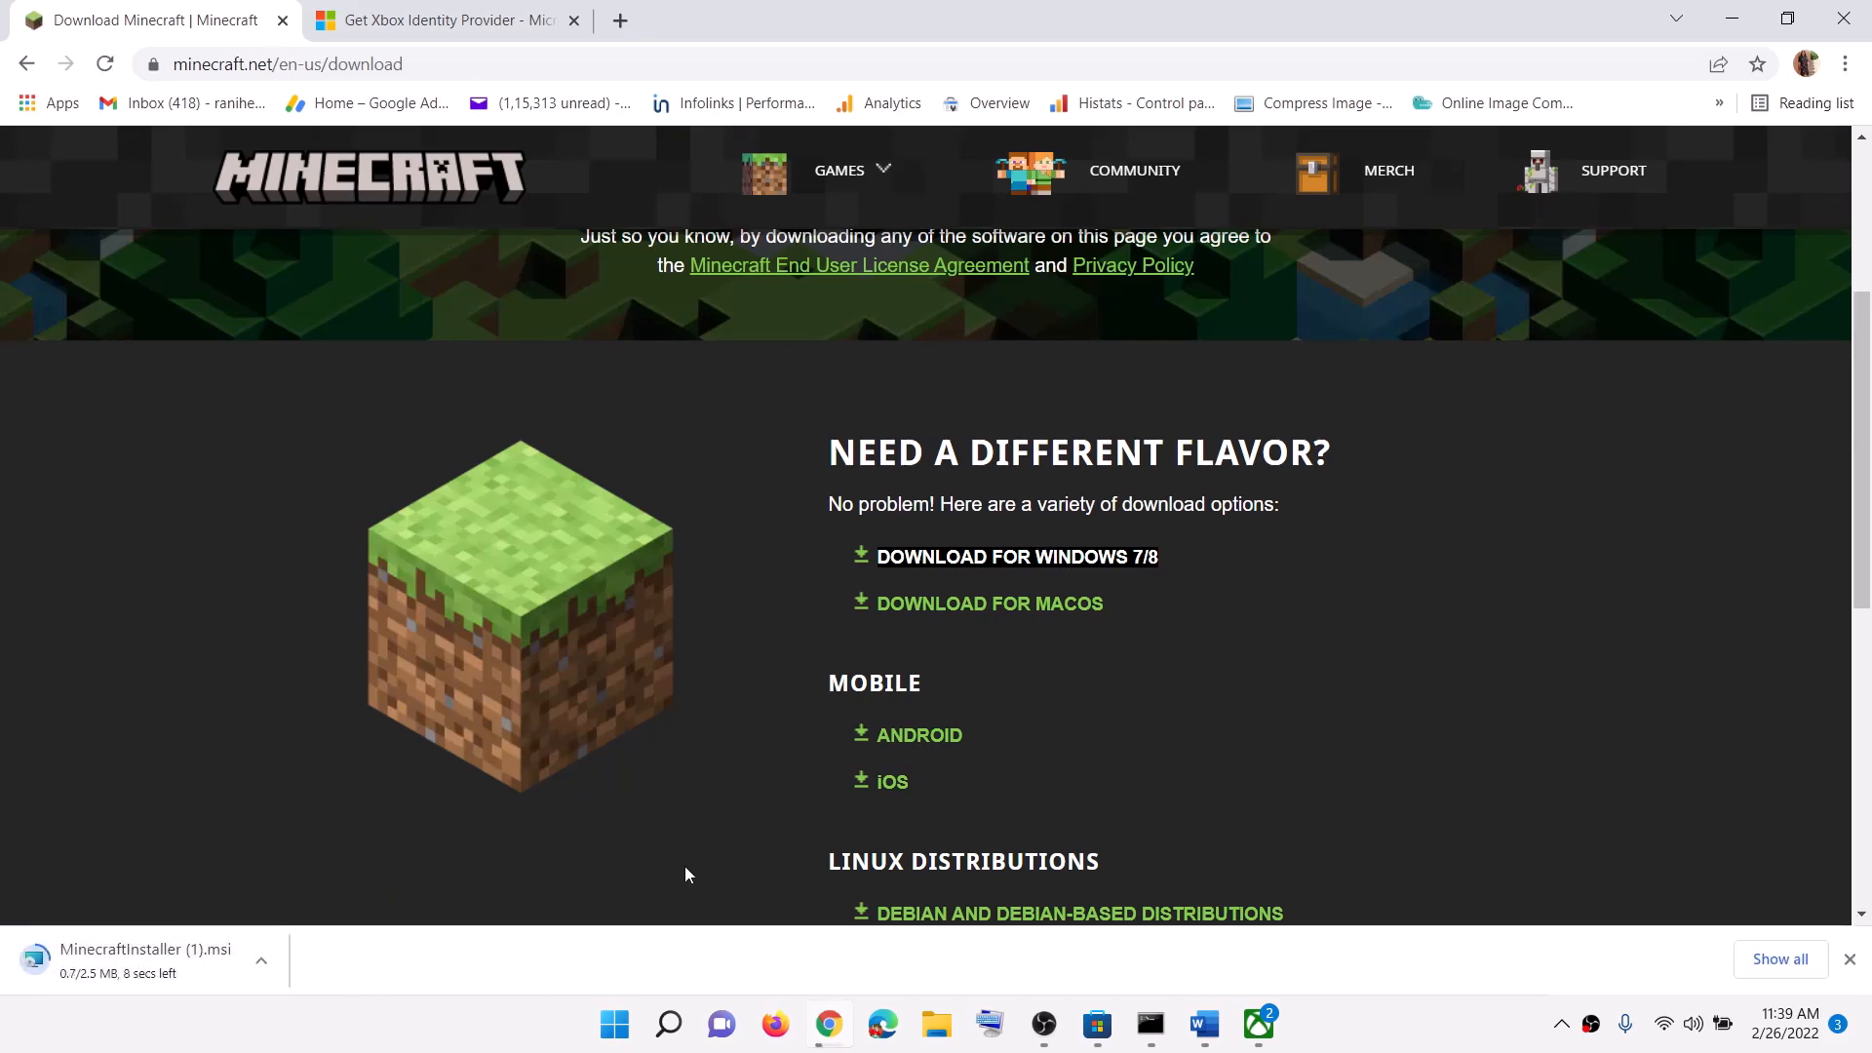
Step: Copy the Step 4 PowerShell command paragraph from the Word guide
left_click(1205, 1024)
scroll(662, 525, "down", 5)
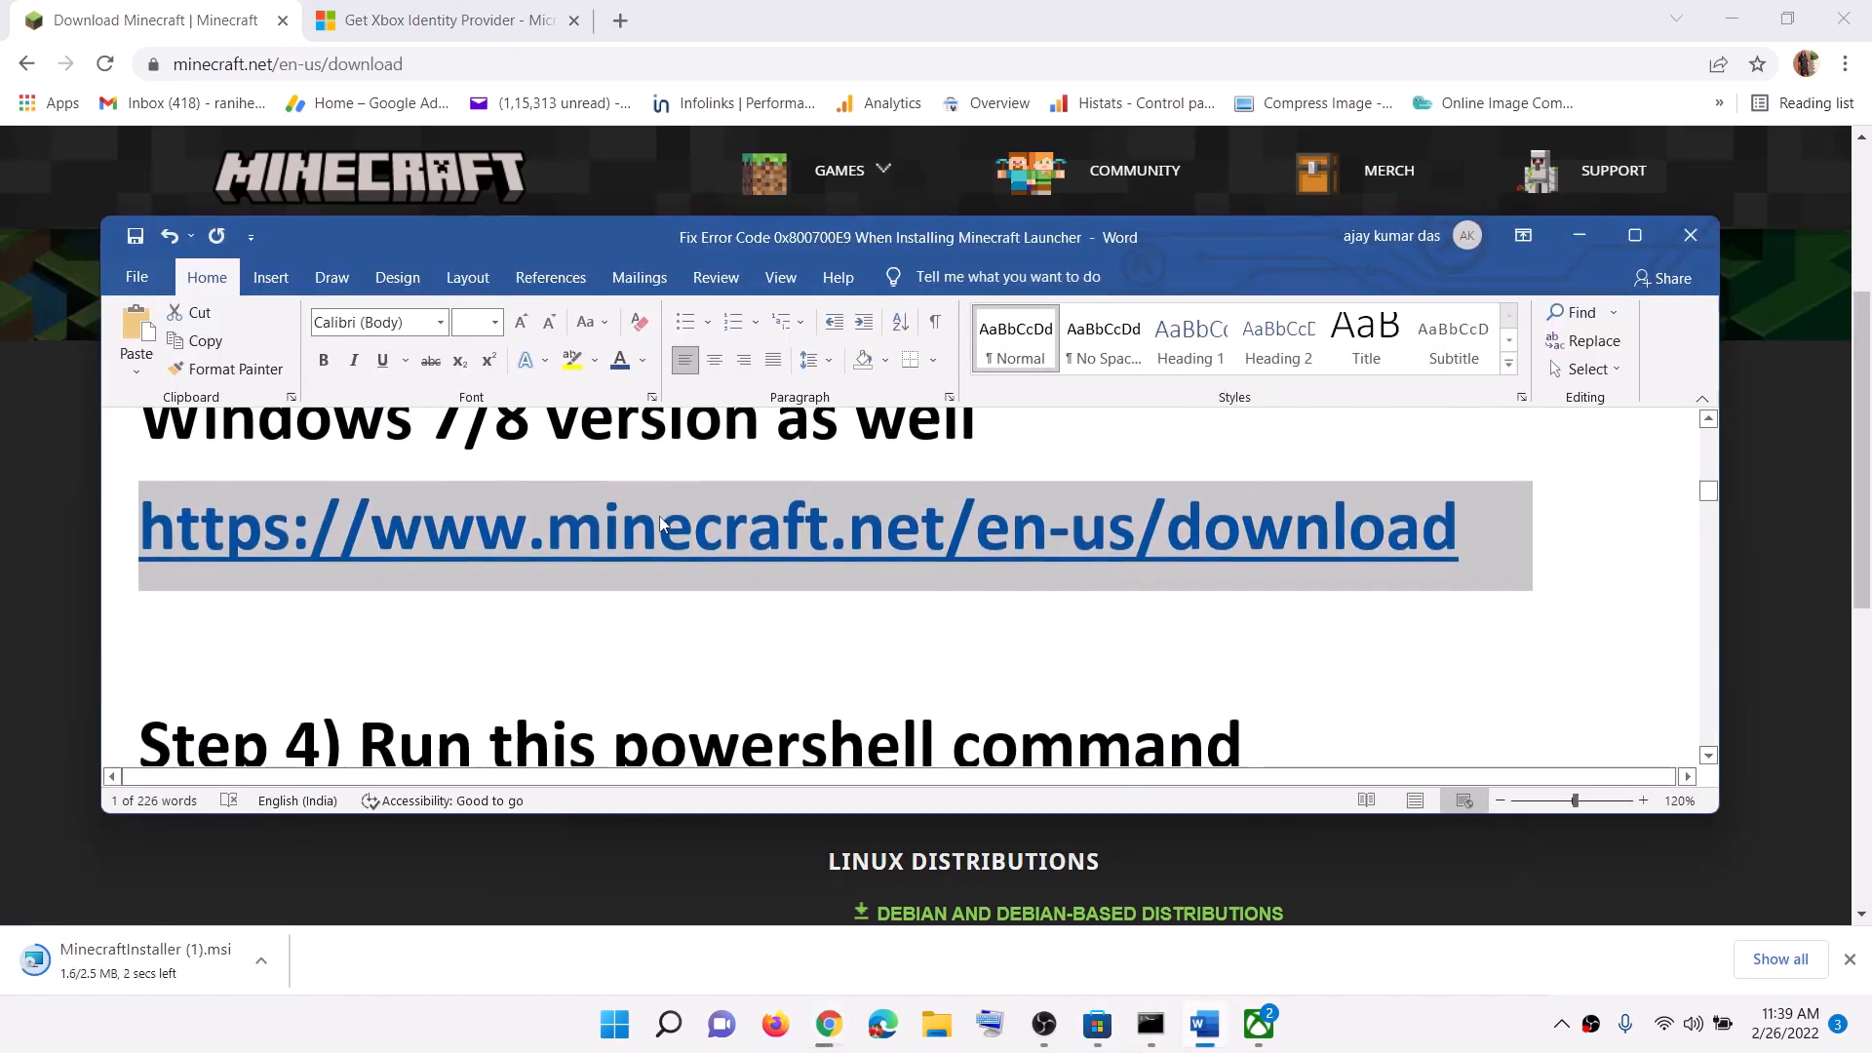
scroll(662, 525, "down", 4)
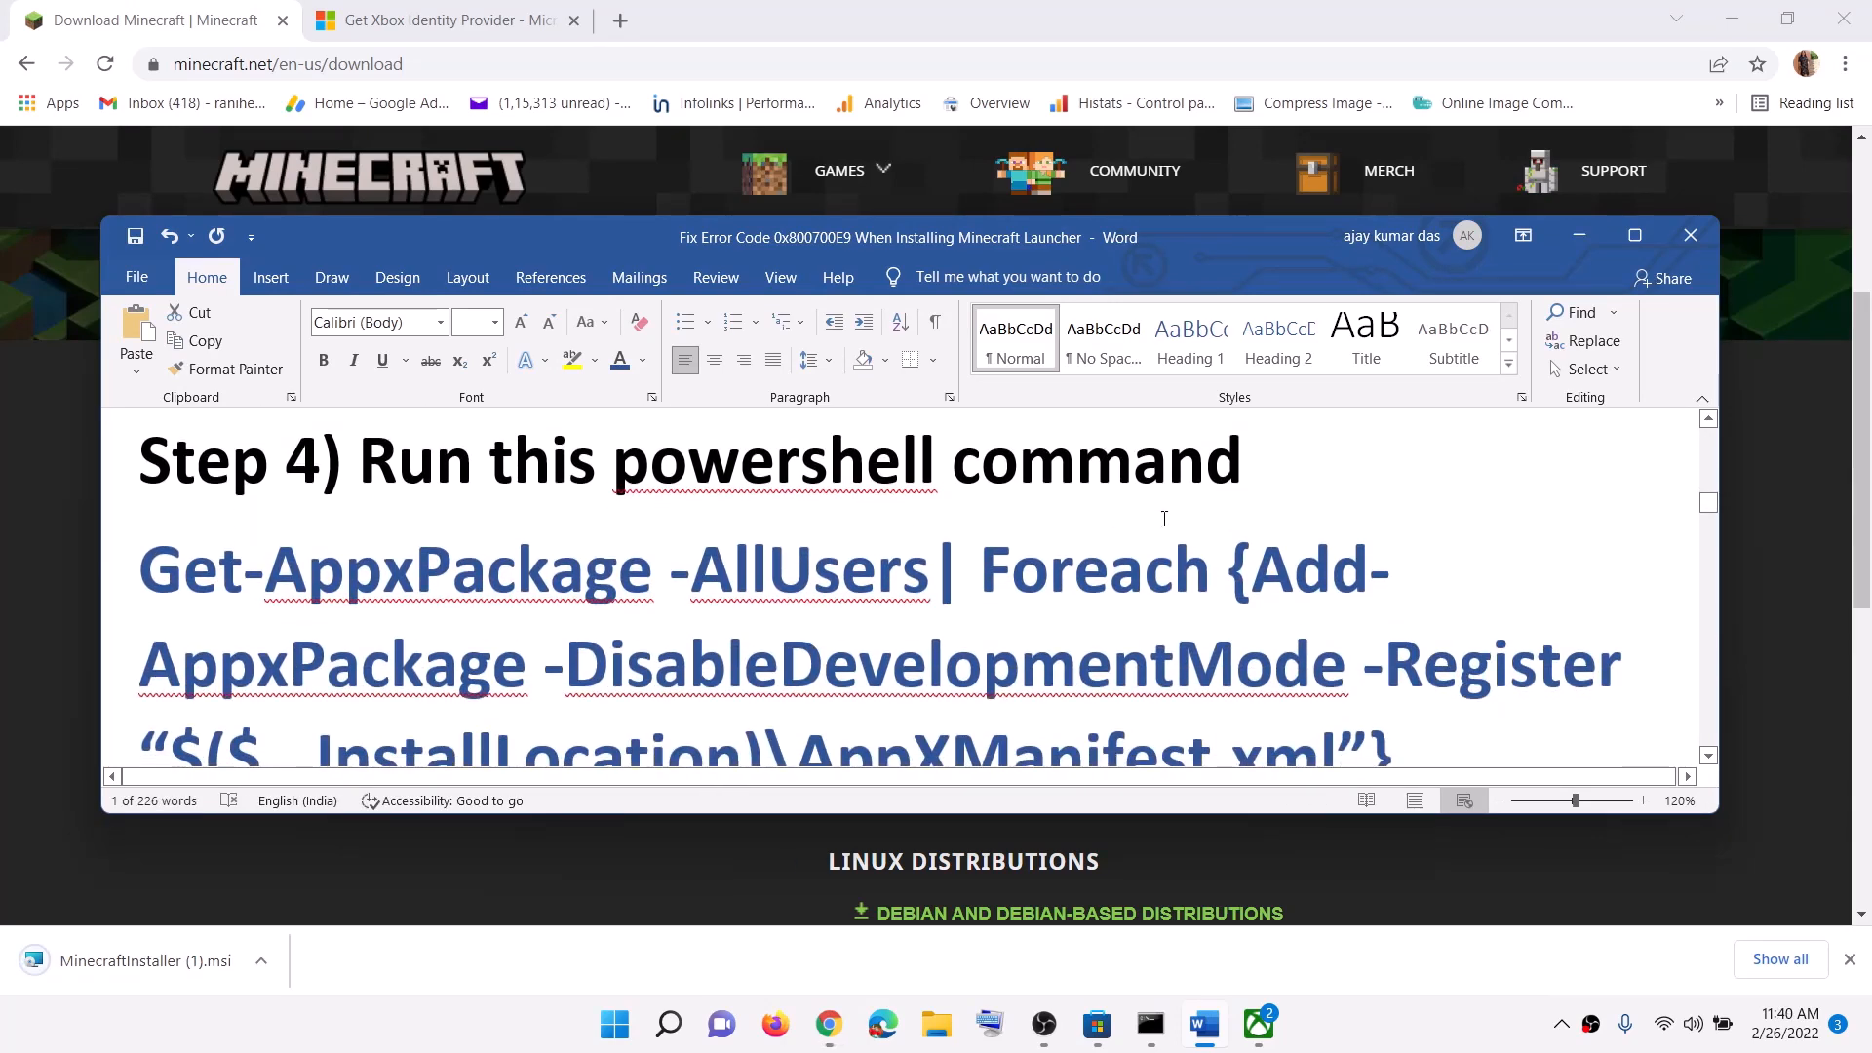
scroll(1396, 622, "down", 1)
left_click_drag(1409, 690, 306, 546)
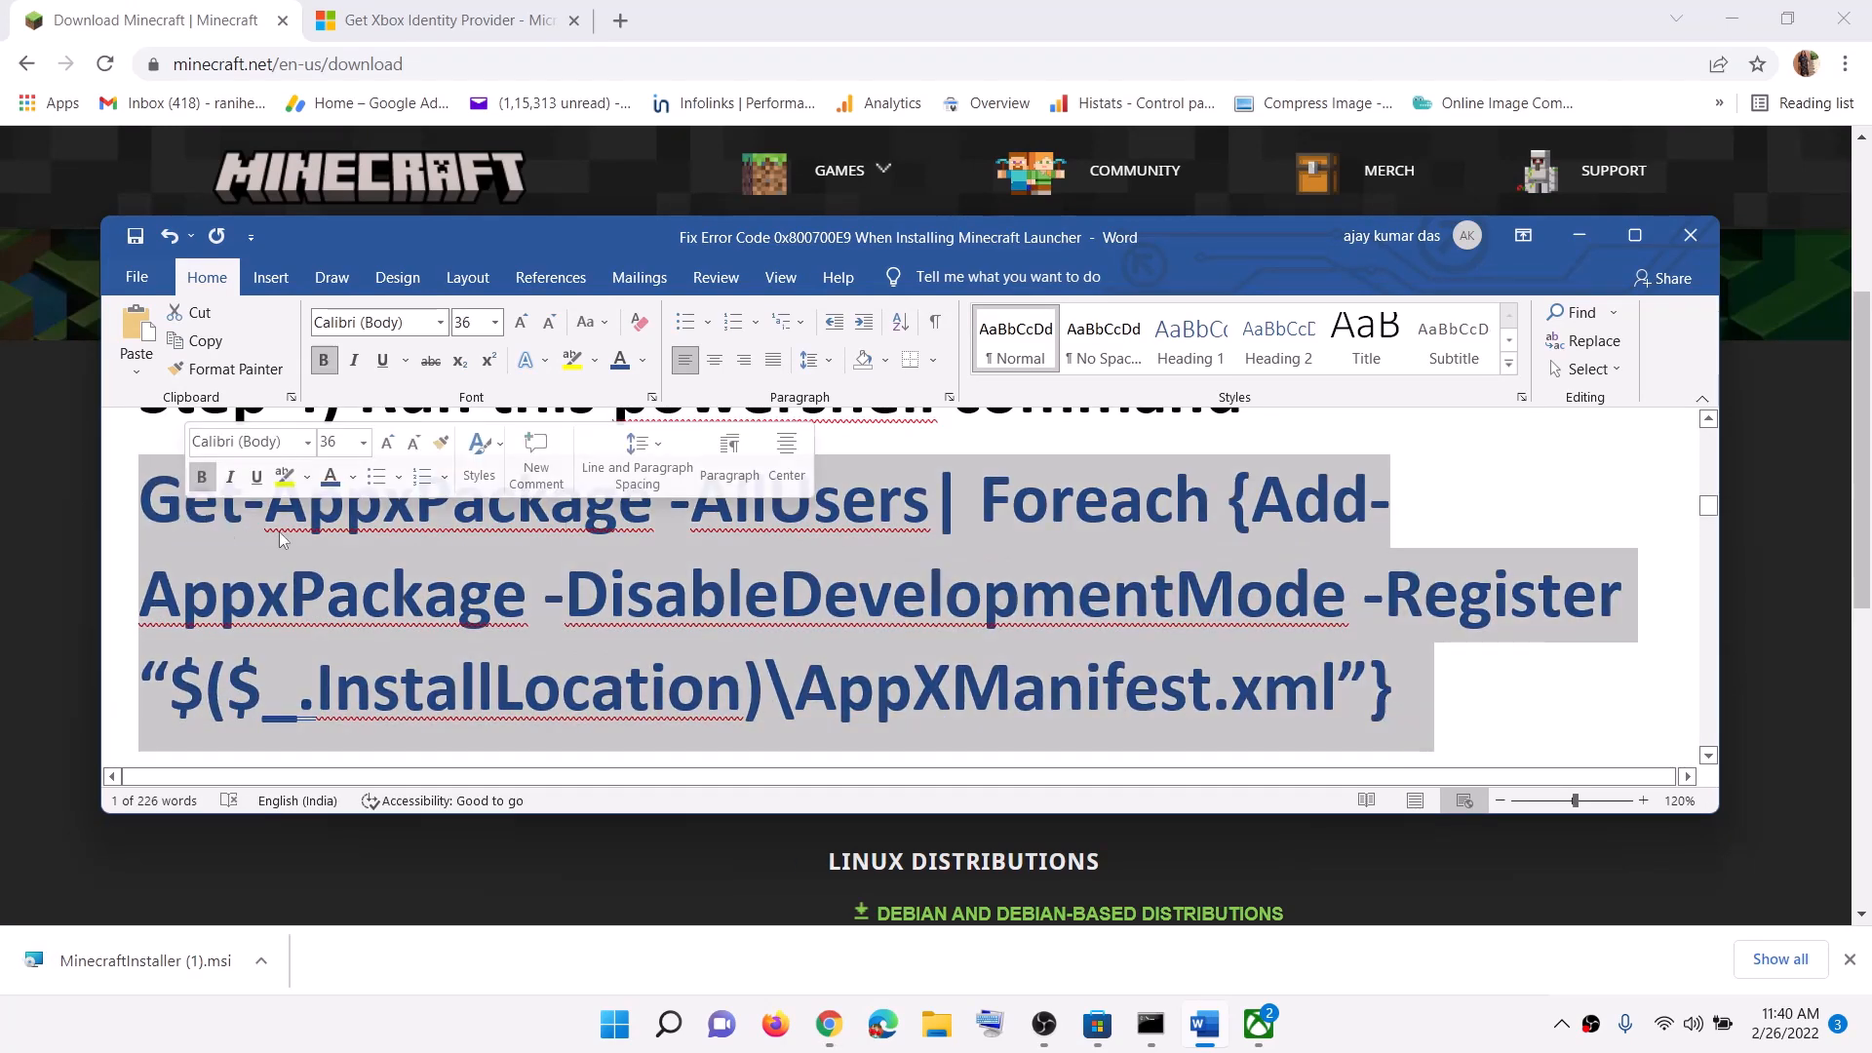
right_click(306, 546)
left_click(356, 579)
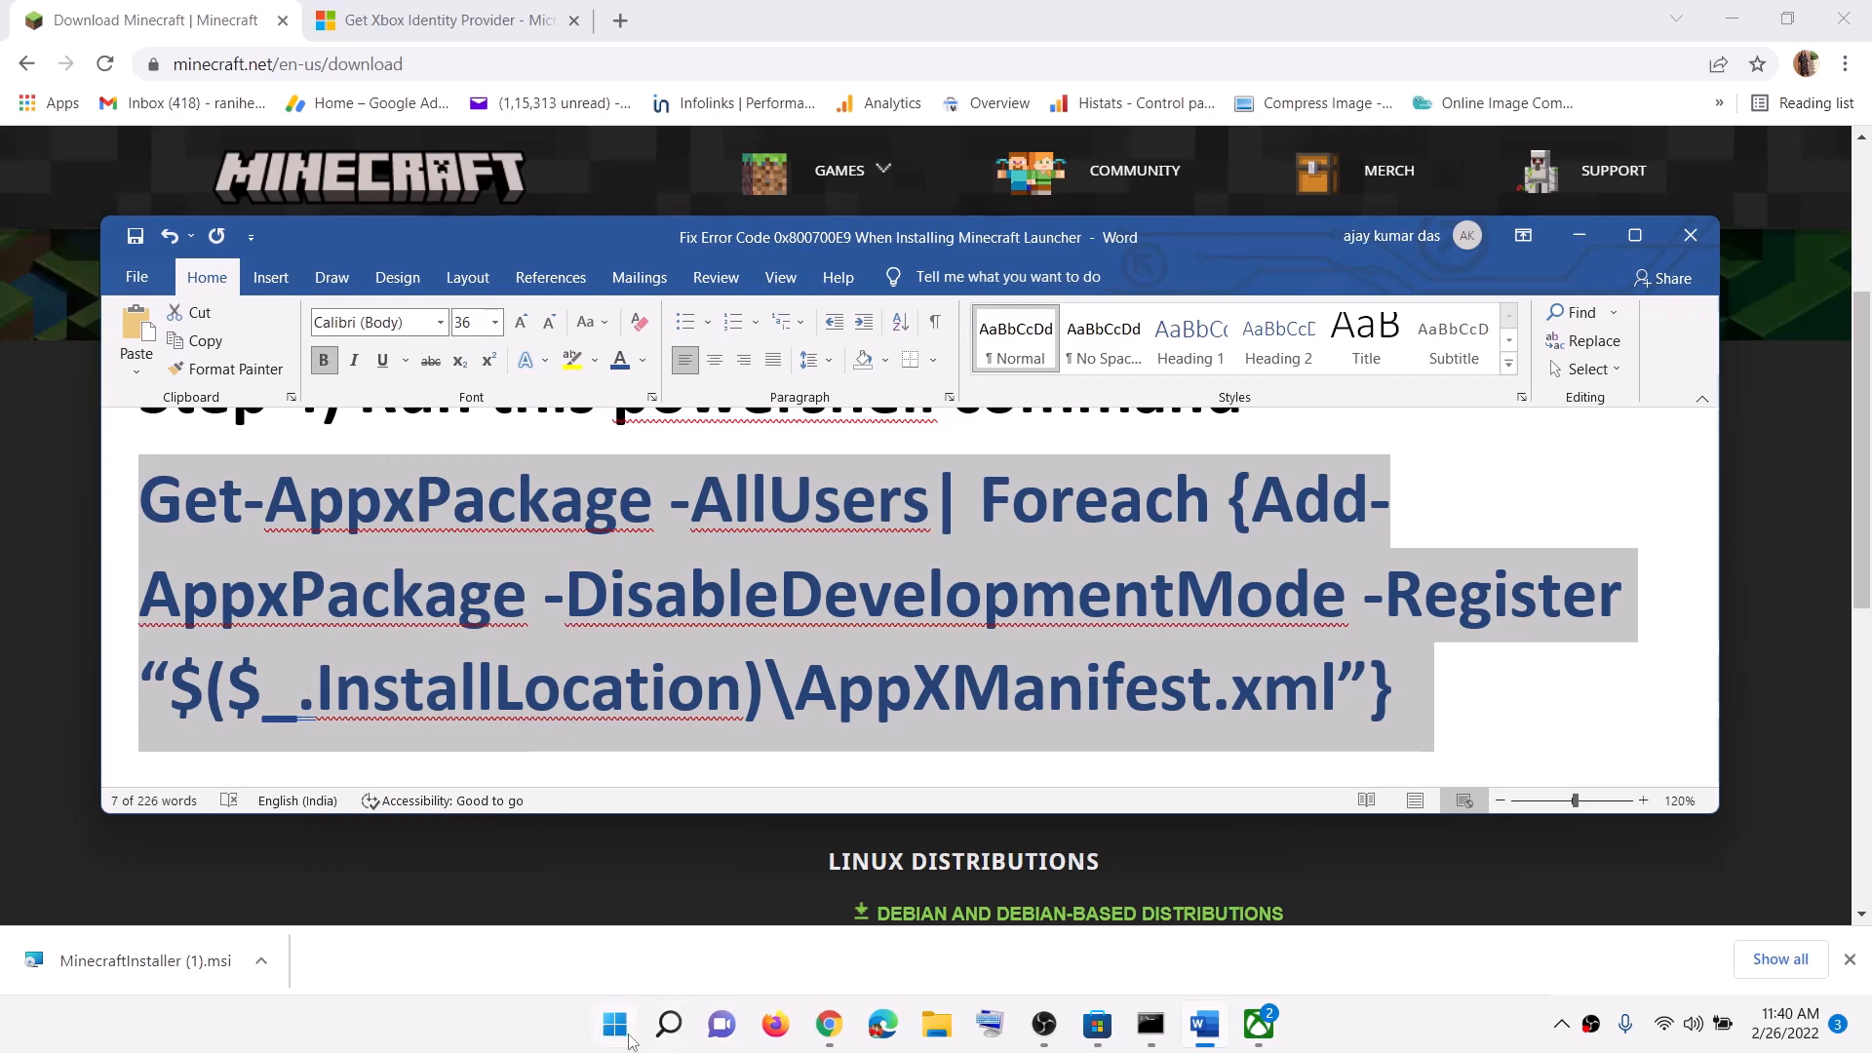
Step: Find Windows PowerShell from Start and run it as administrator
left_click(627, 1038)
type("pow")
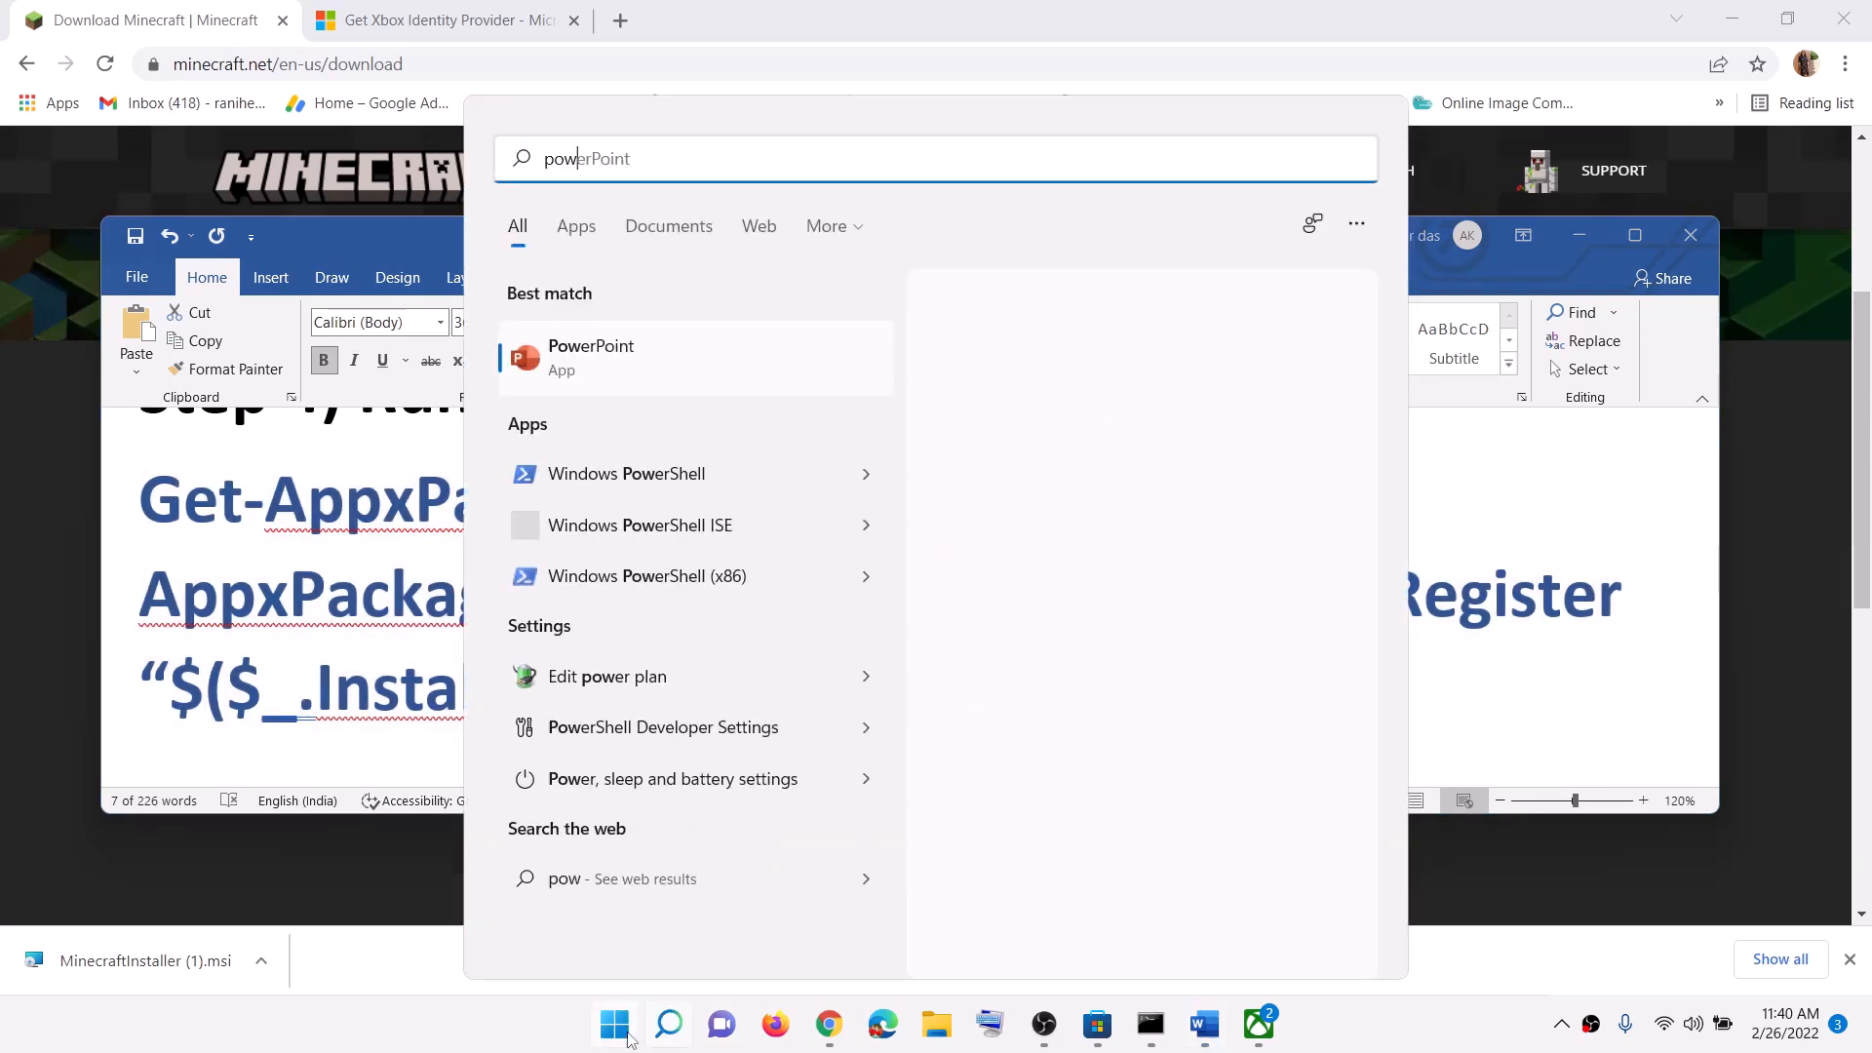
type("ershell")
left_click(735, 355)
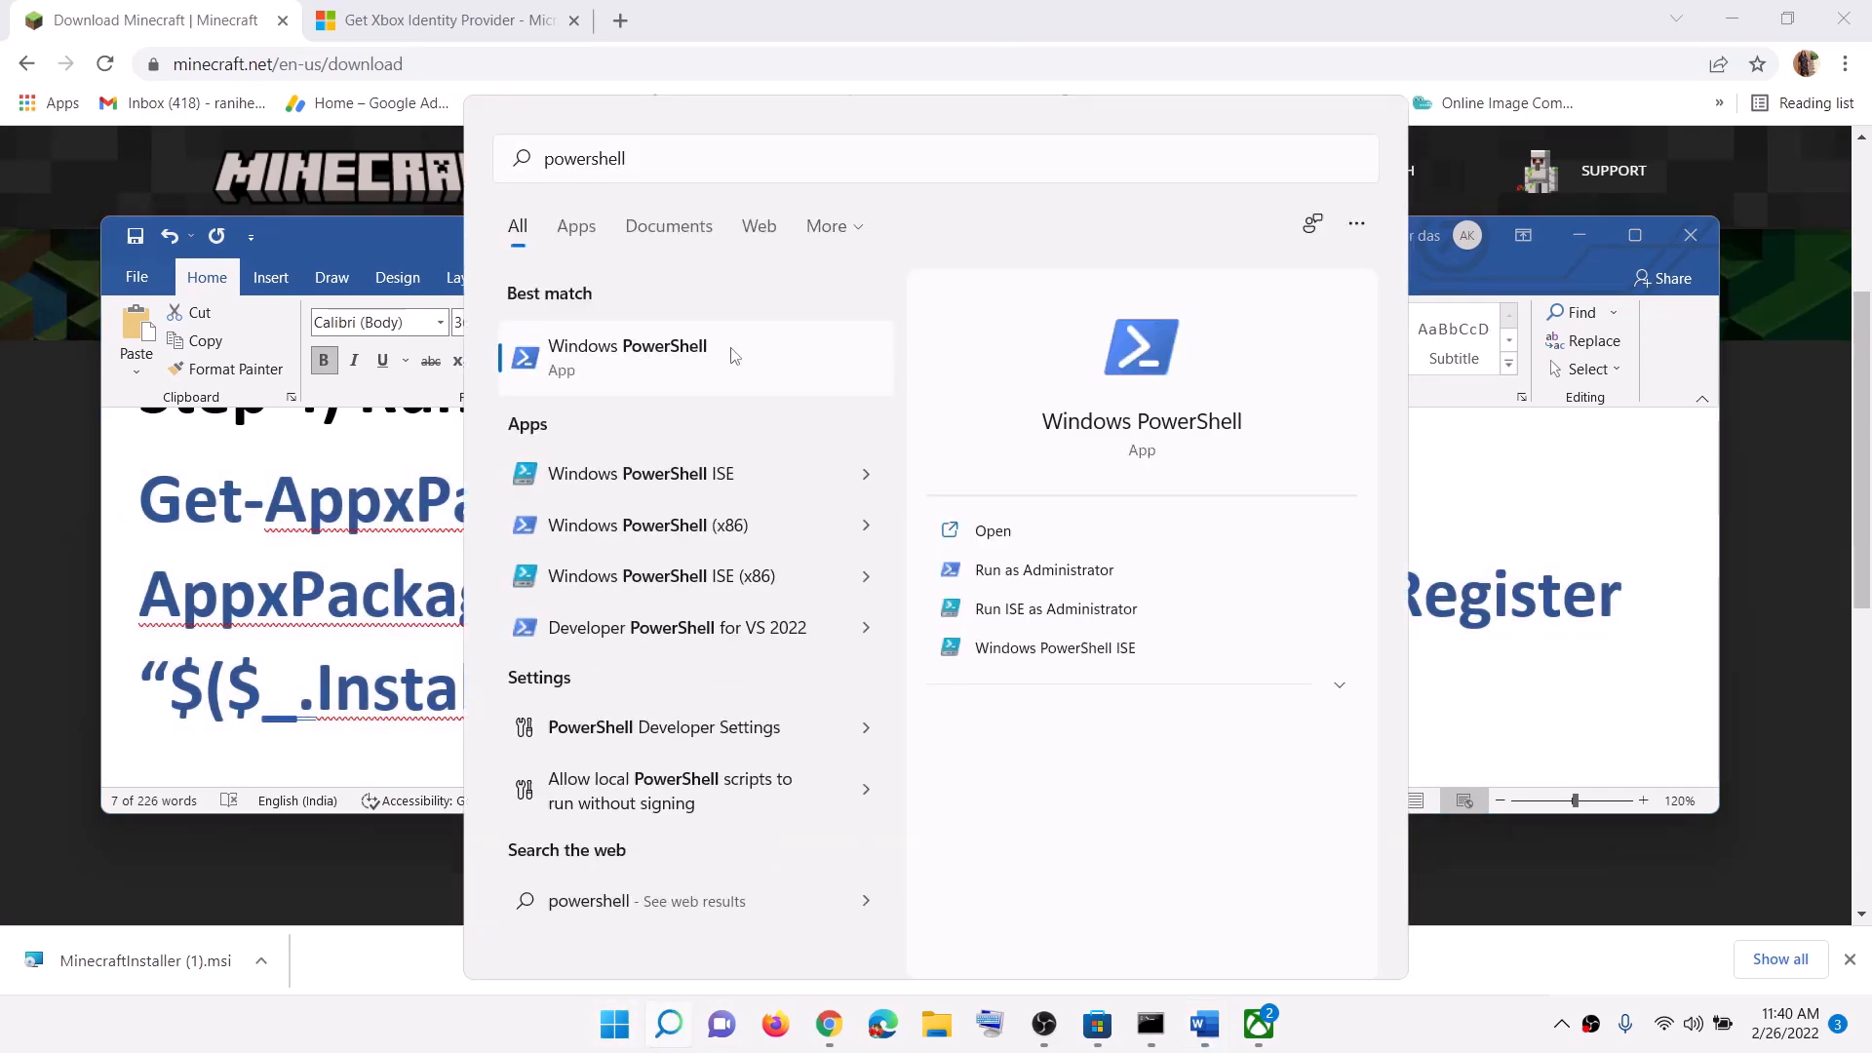
right_click(735, 356)
left_click(853, 381)
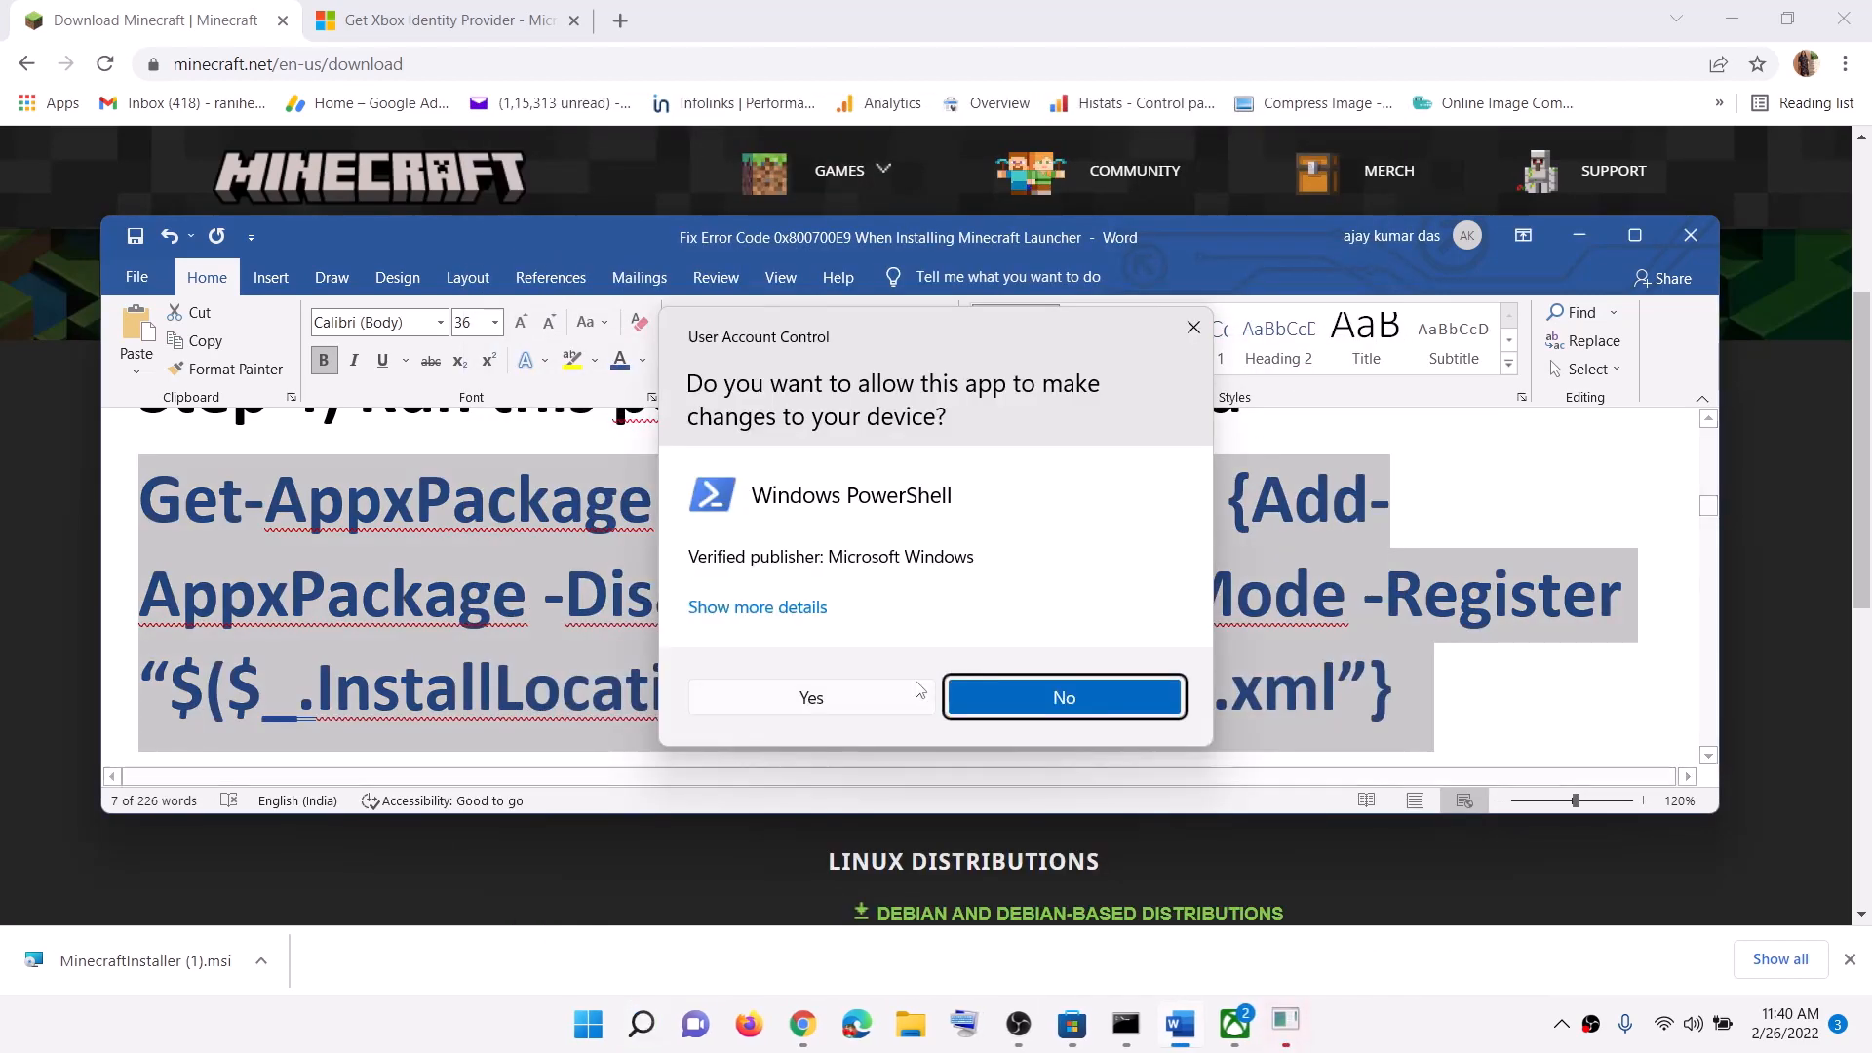
Step: Approve PowerShell, run the pasted Add-AppxPackage re-register command for all users, then close the window
left_click(836, 698)
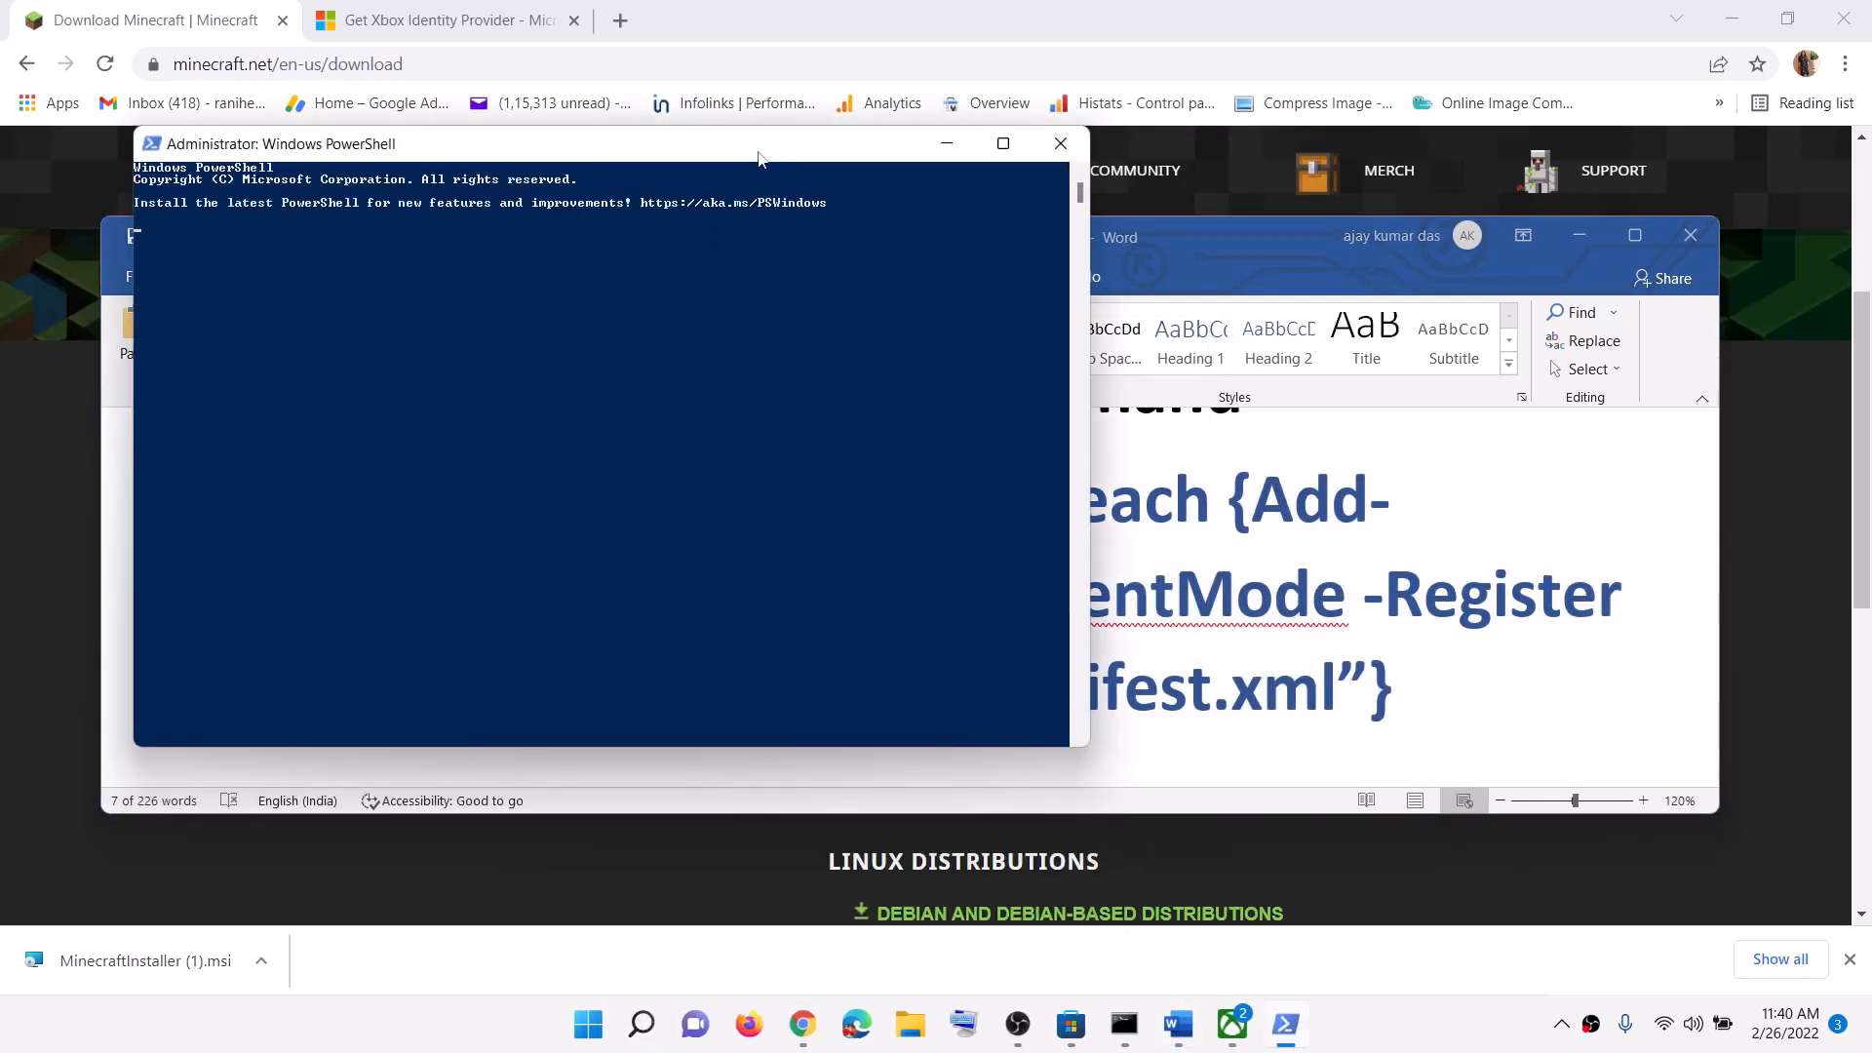
right_click(752, 429)
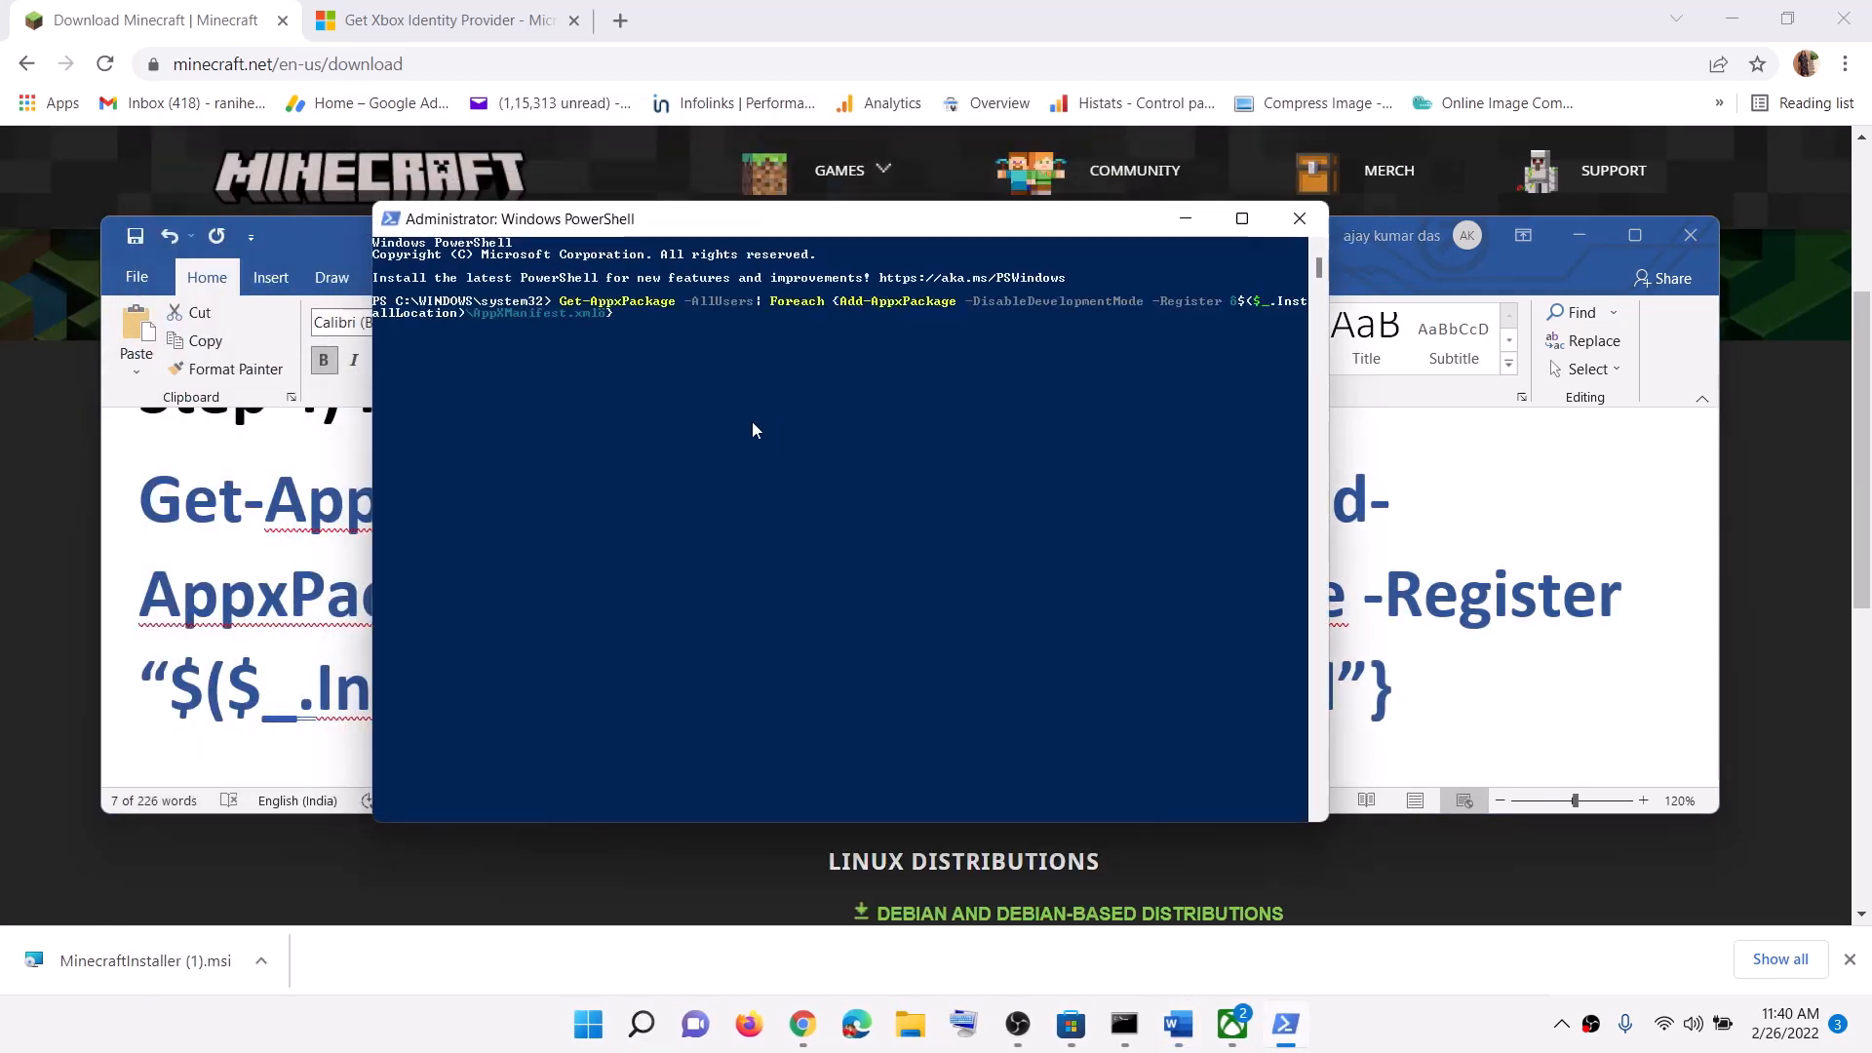
key("Return")
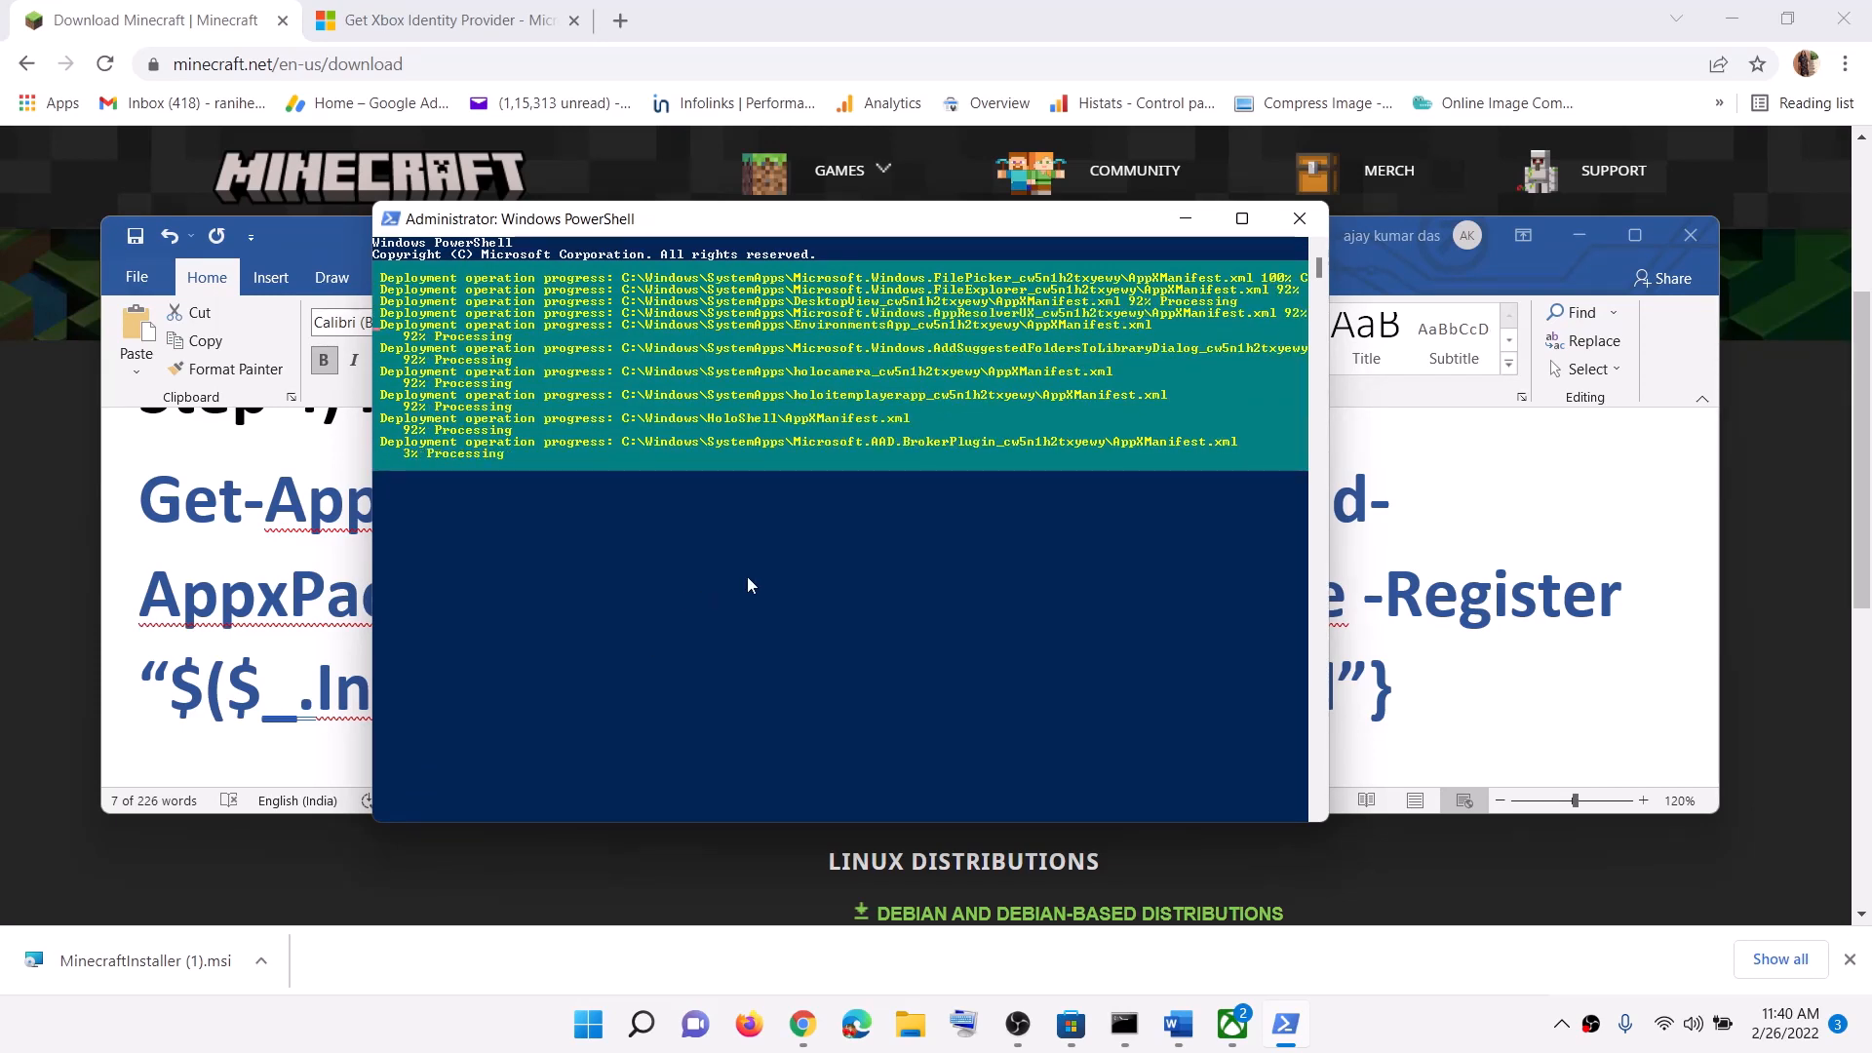
left_click(1454, 1017)
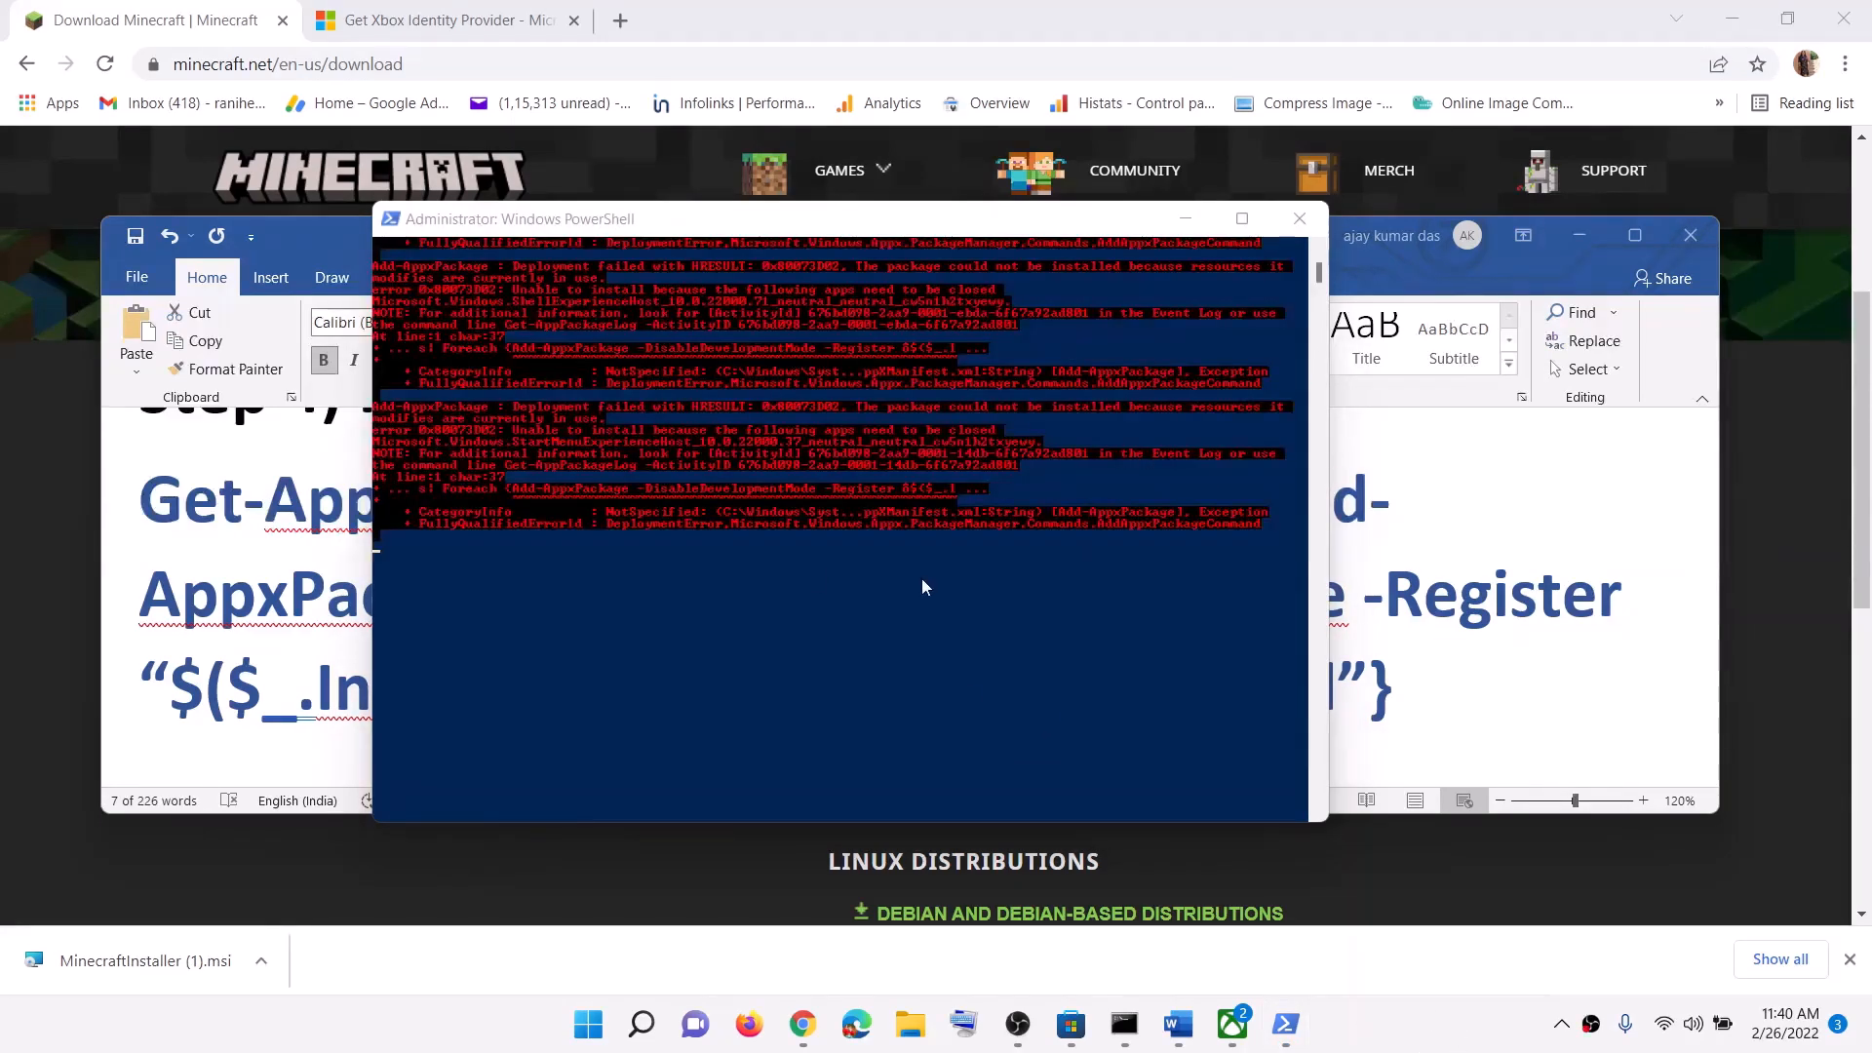
left_click(1300, 219)
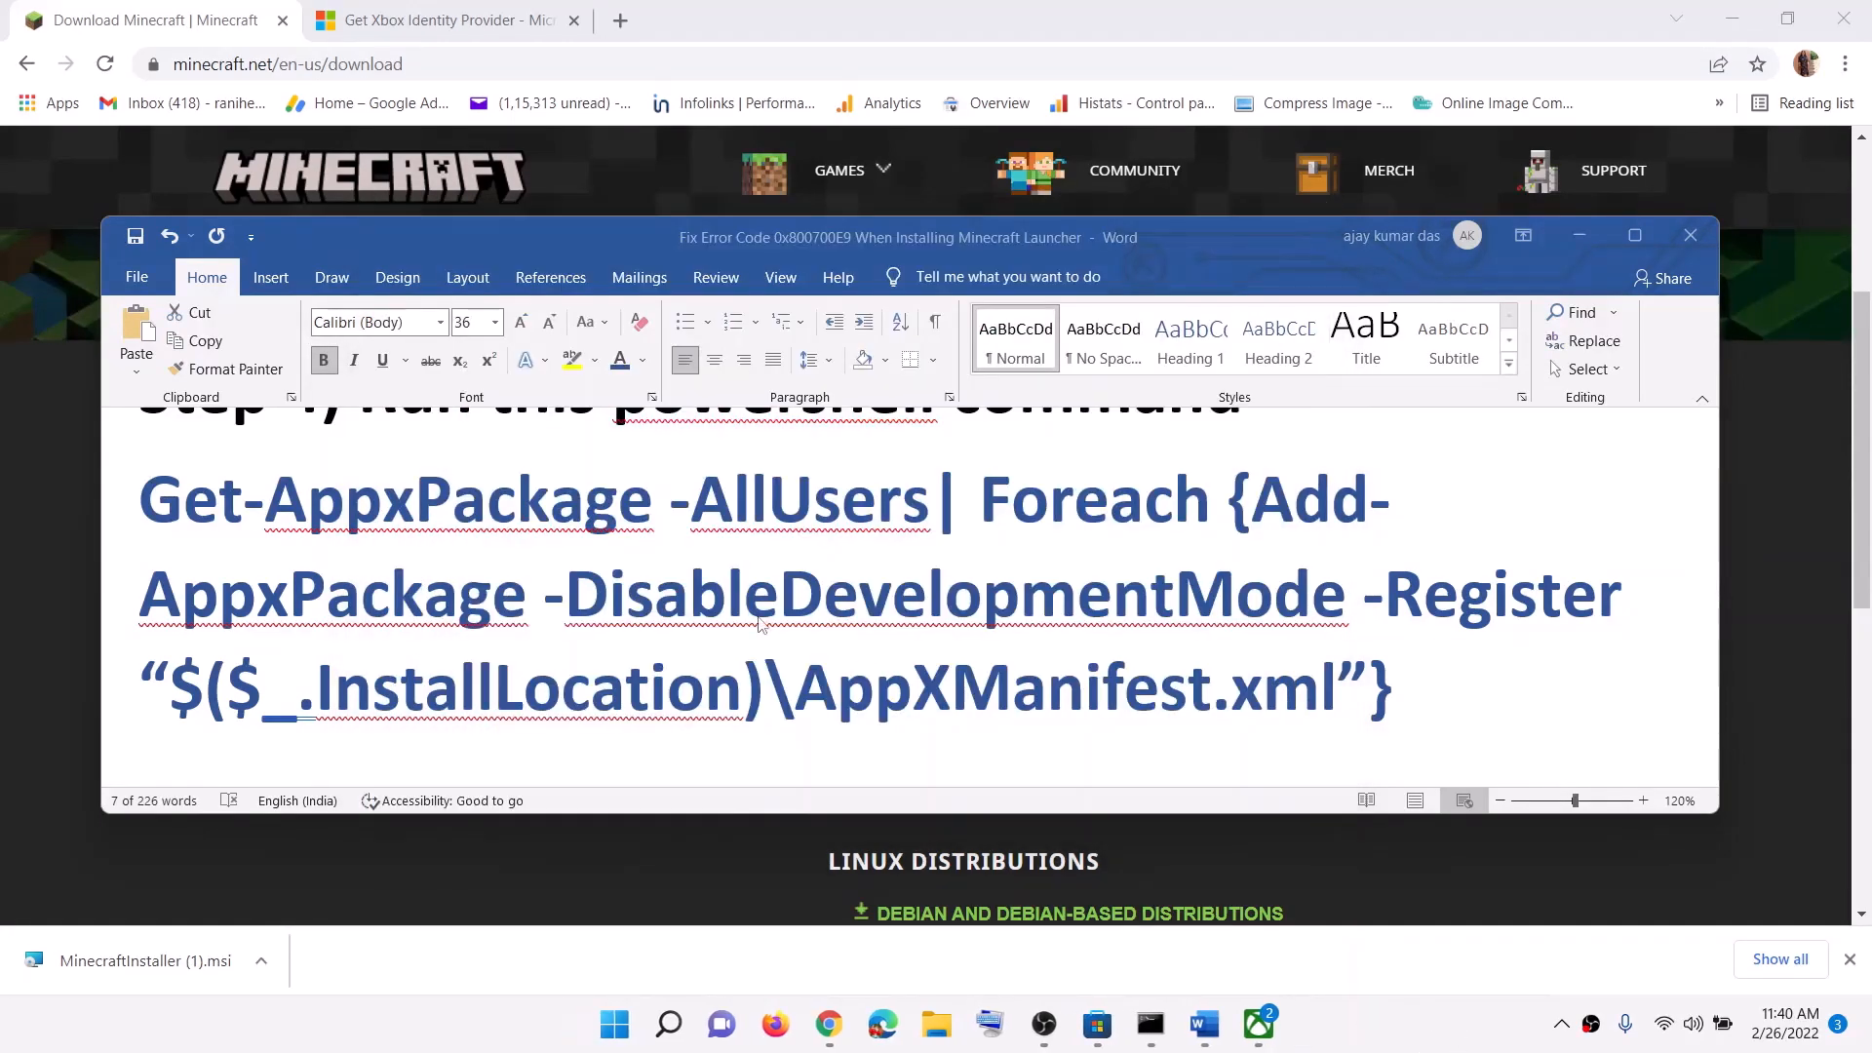
Step: Scroll the guide to Step 5 on Store cache files and open File Explorer at This PC
scroll(786, 605, "down", 5)
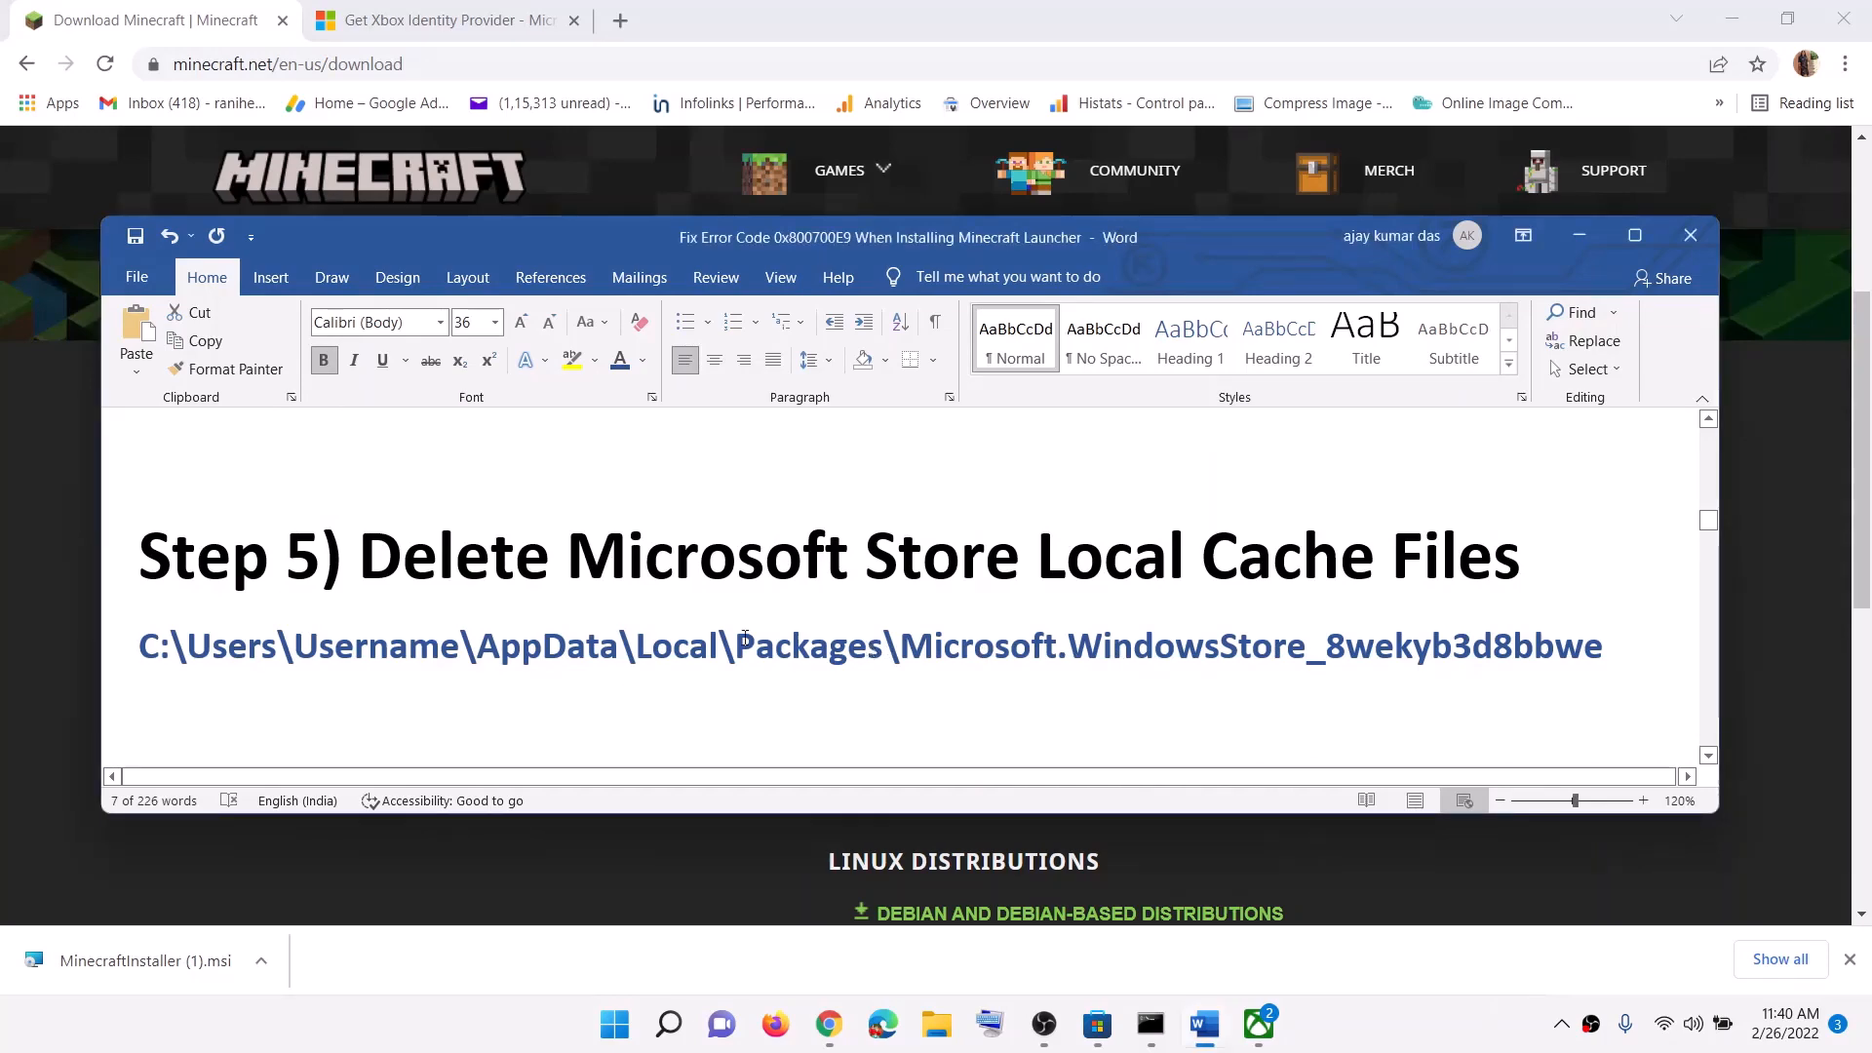
left_click(932, 1039)
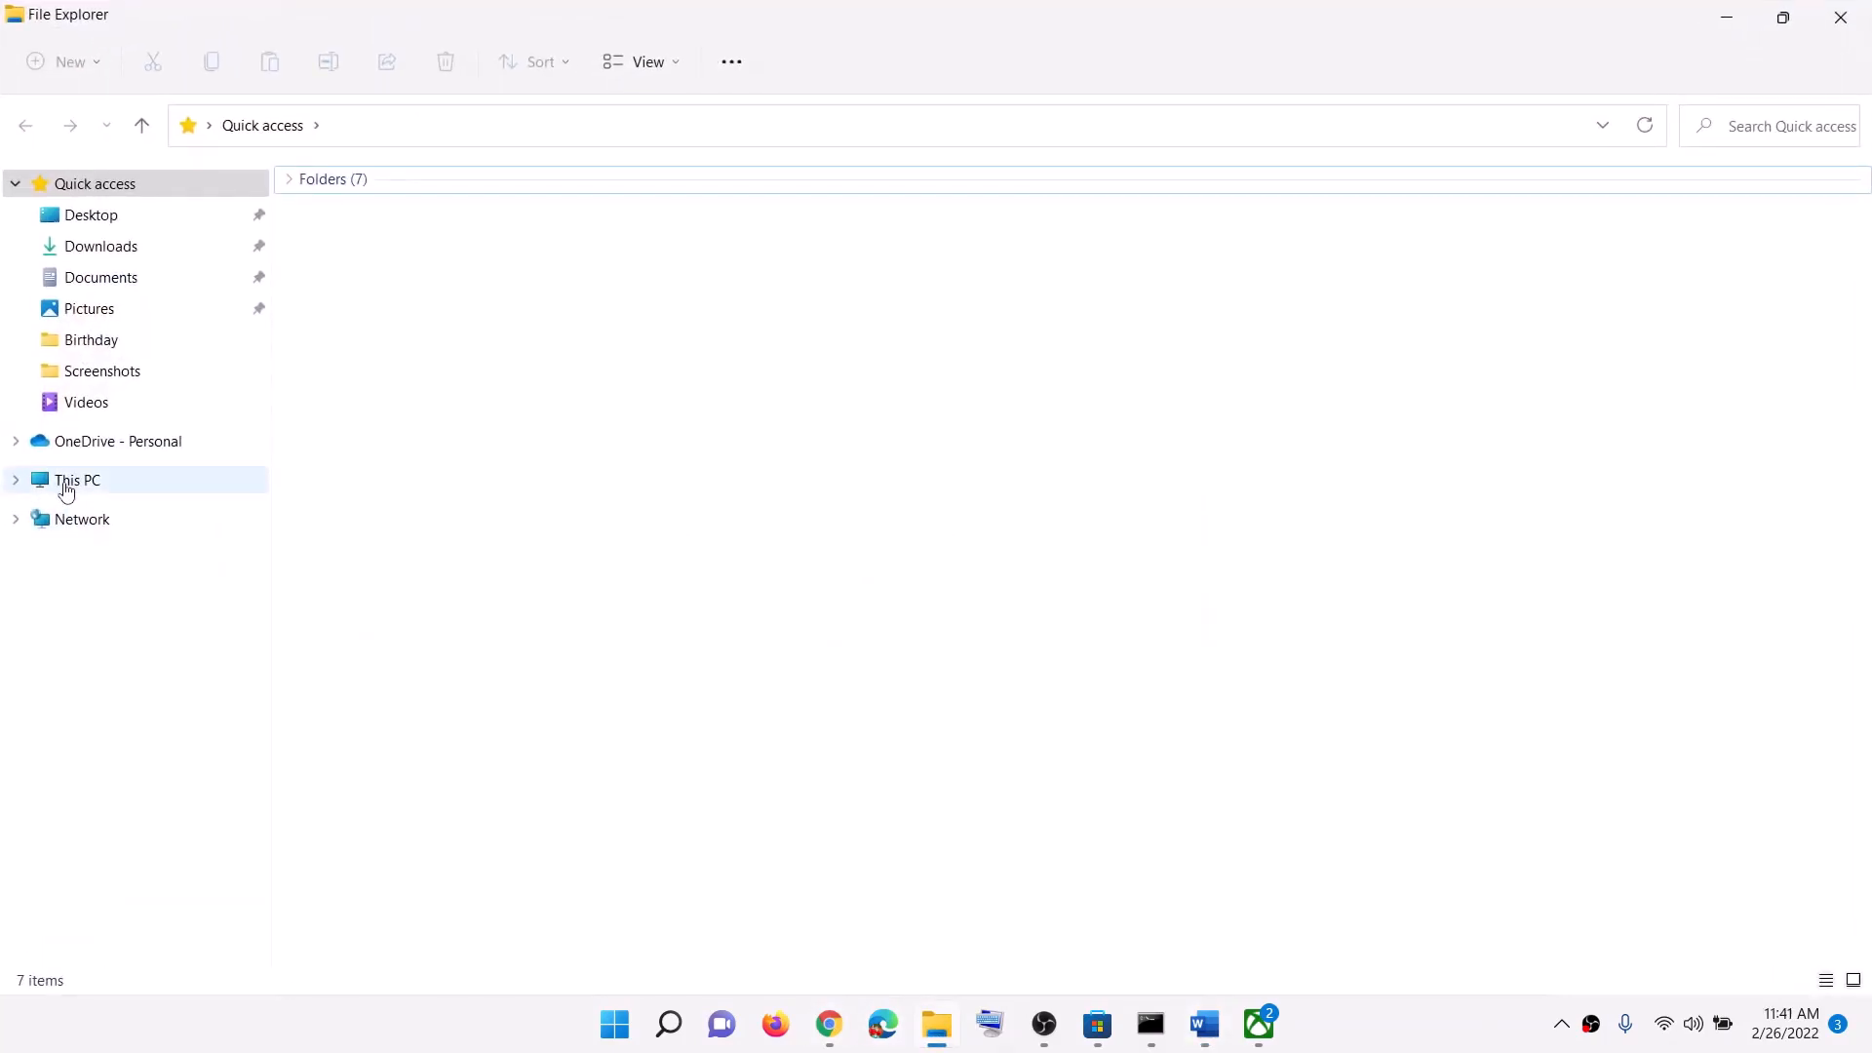
left_click(66, 490)
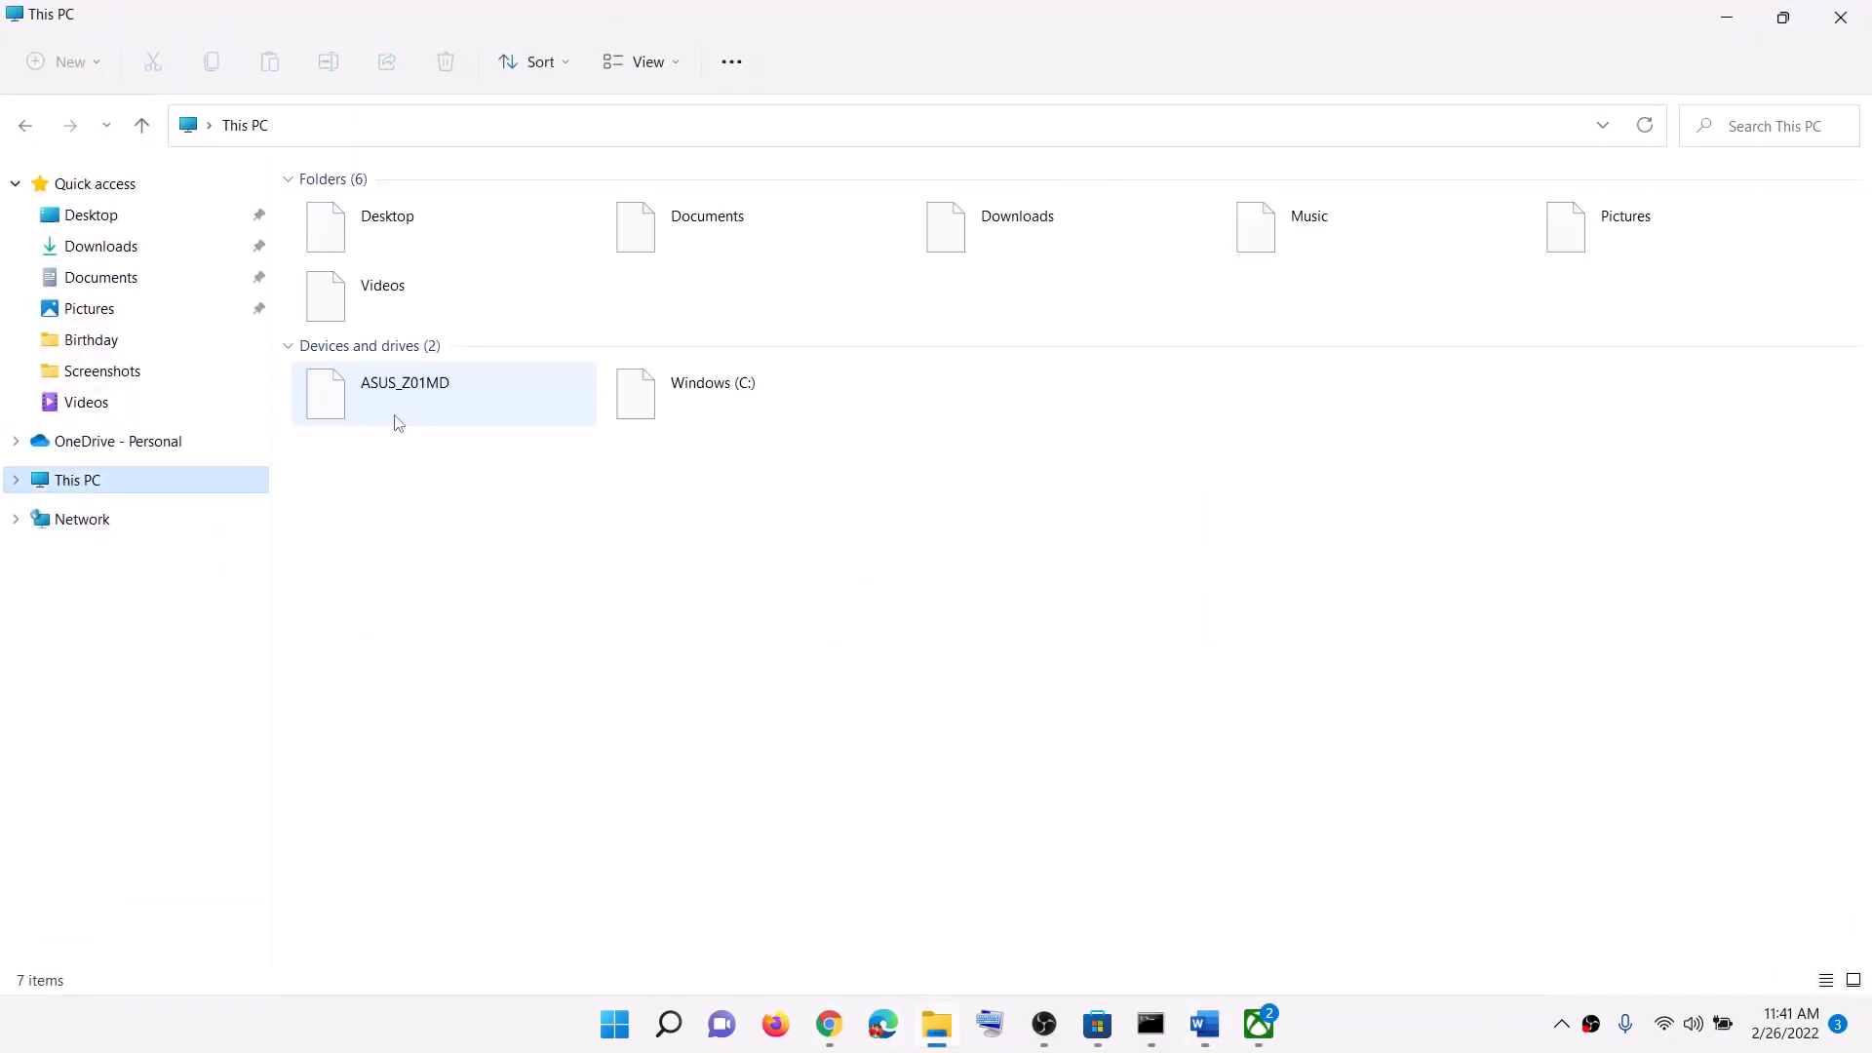
Step: Open Windows (C:) > Users and then the user's profile folder
left_click(745, 410)
double_click(745, 409)
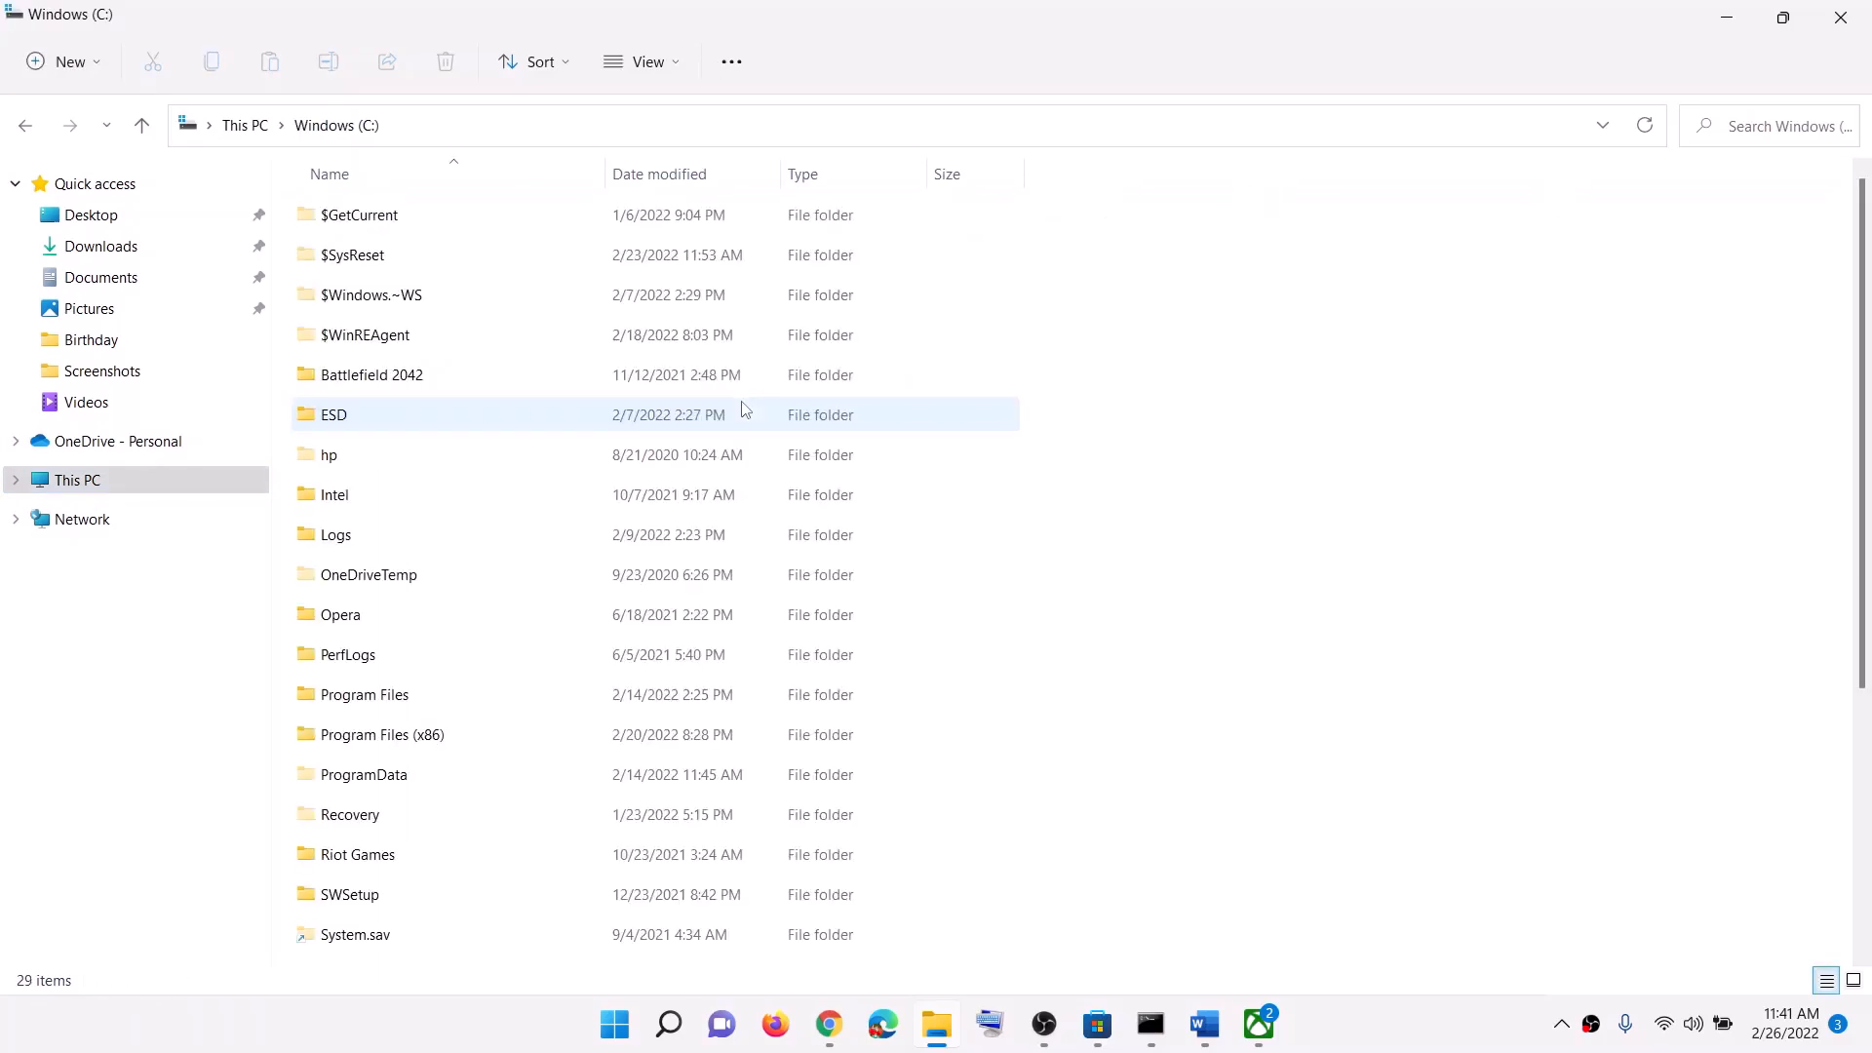
scroll(477, 799, "down", 3)
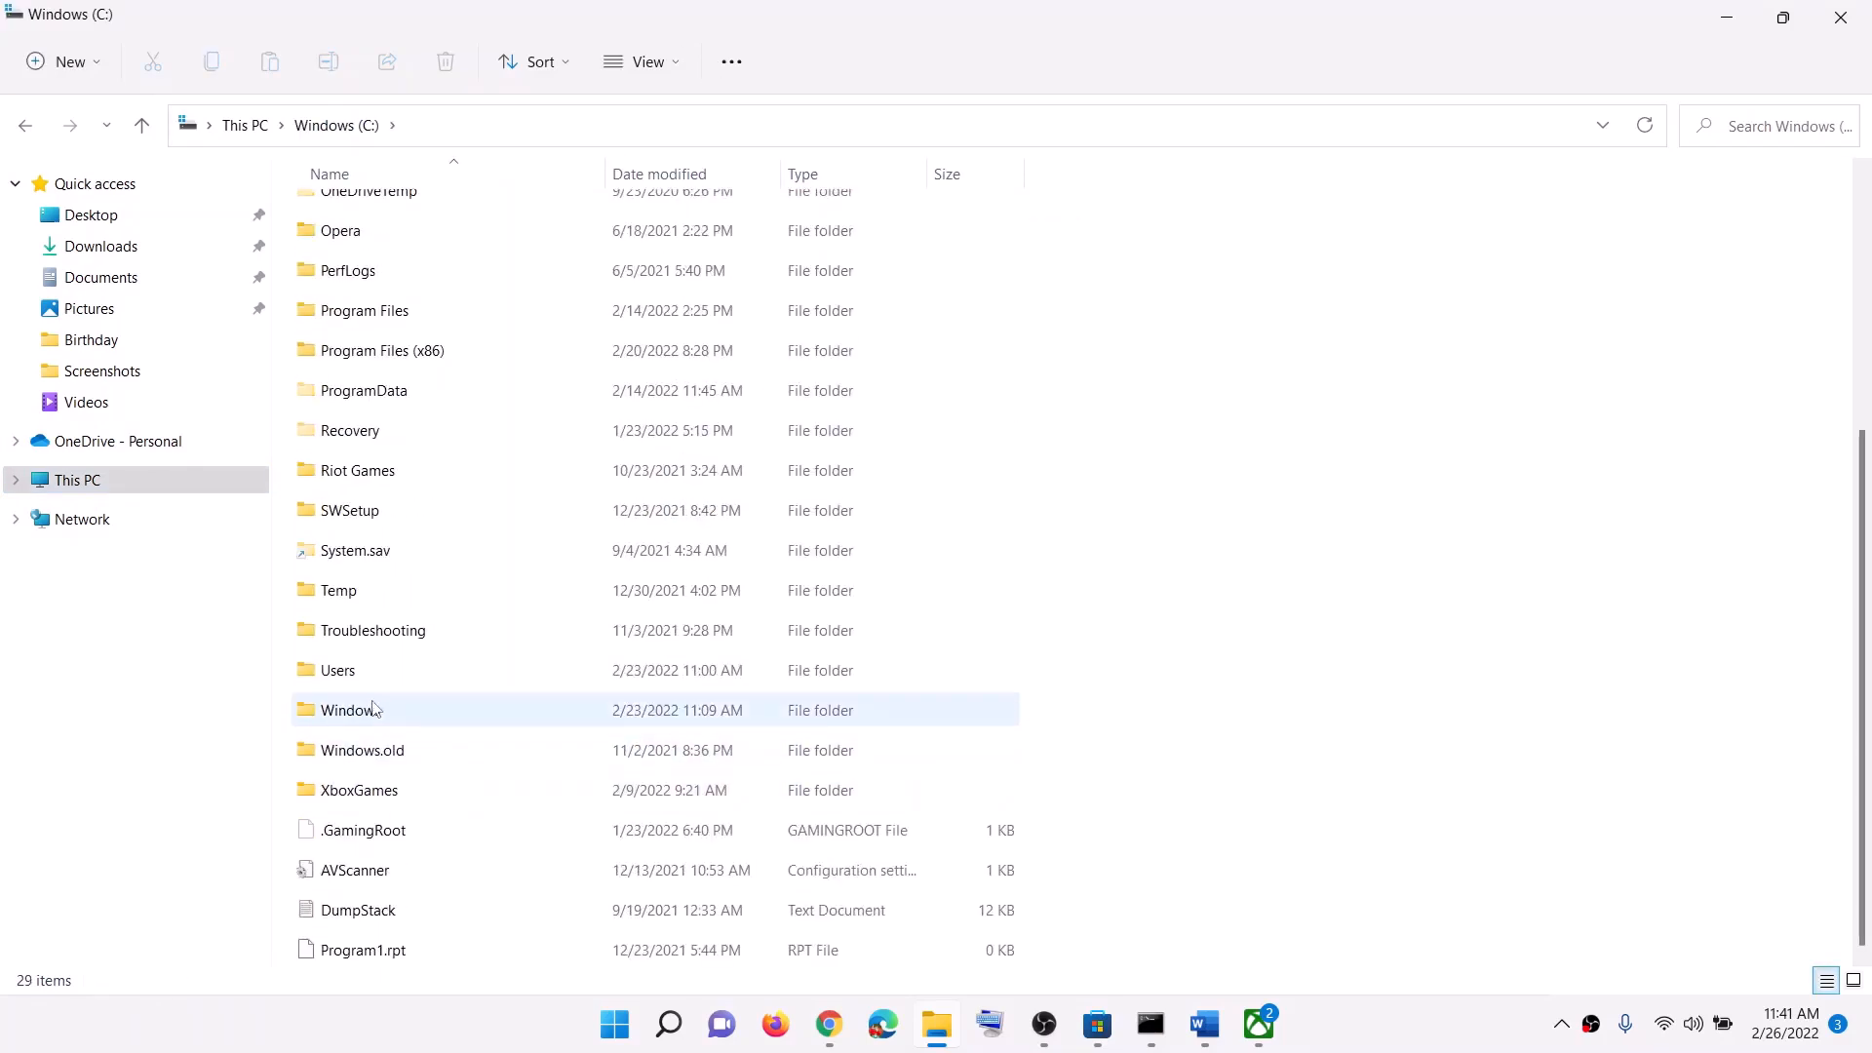
left_click(382, 673)
double_click(380, 679)
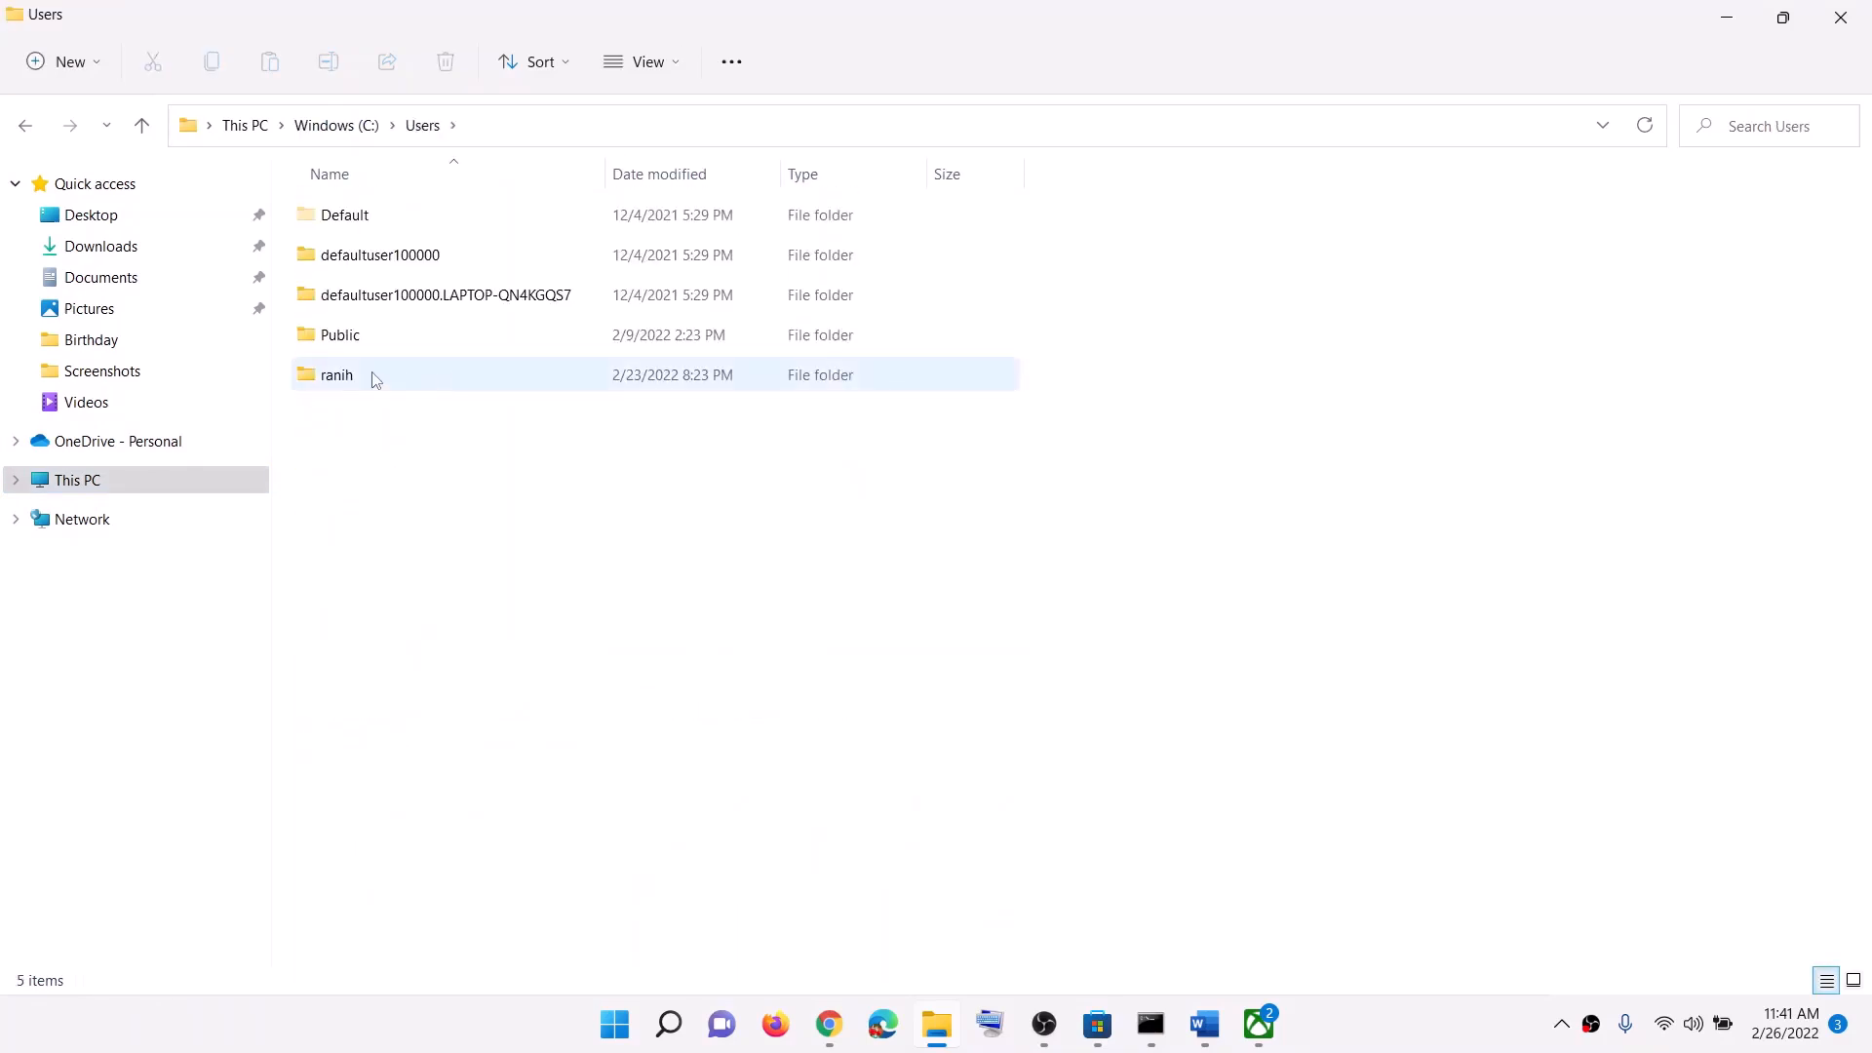
left_click(356, 380)
double_click(377, 372)
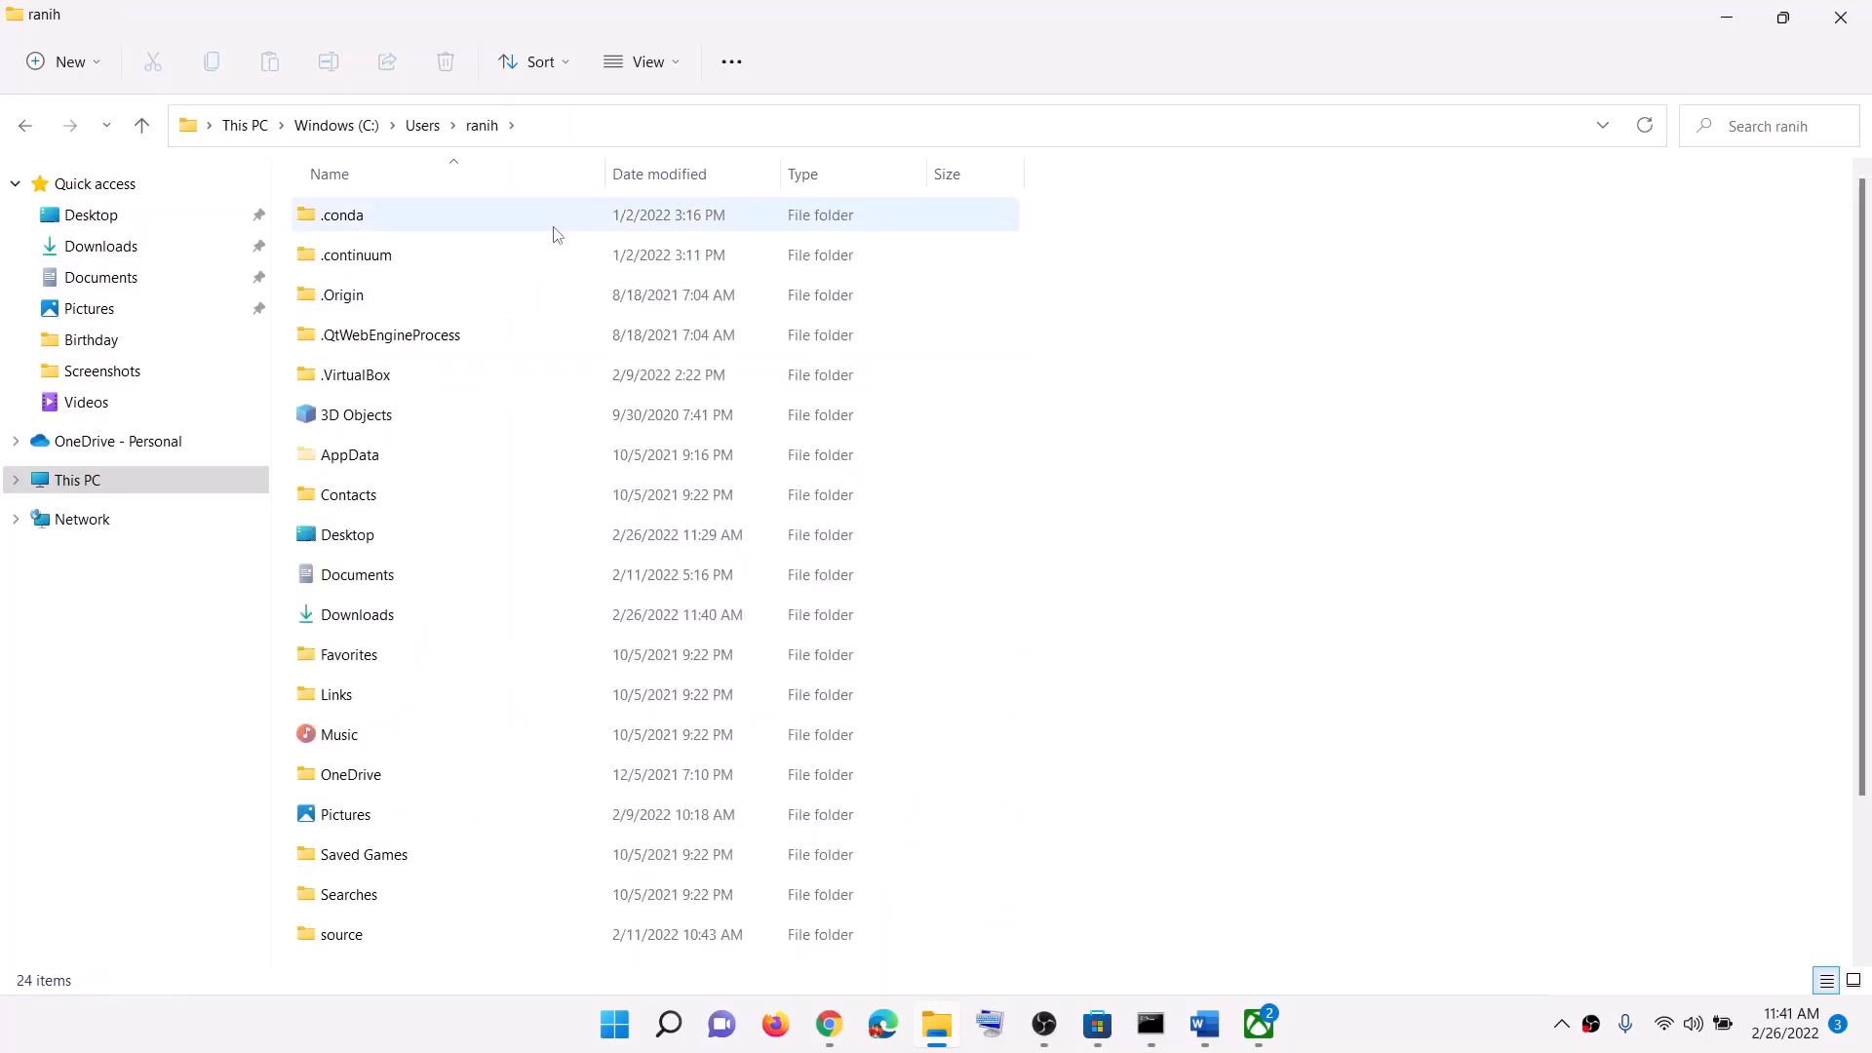
Step: Check the hidden-items view setting, then open AppData\Local\Packages
left_click(421, 466)
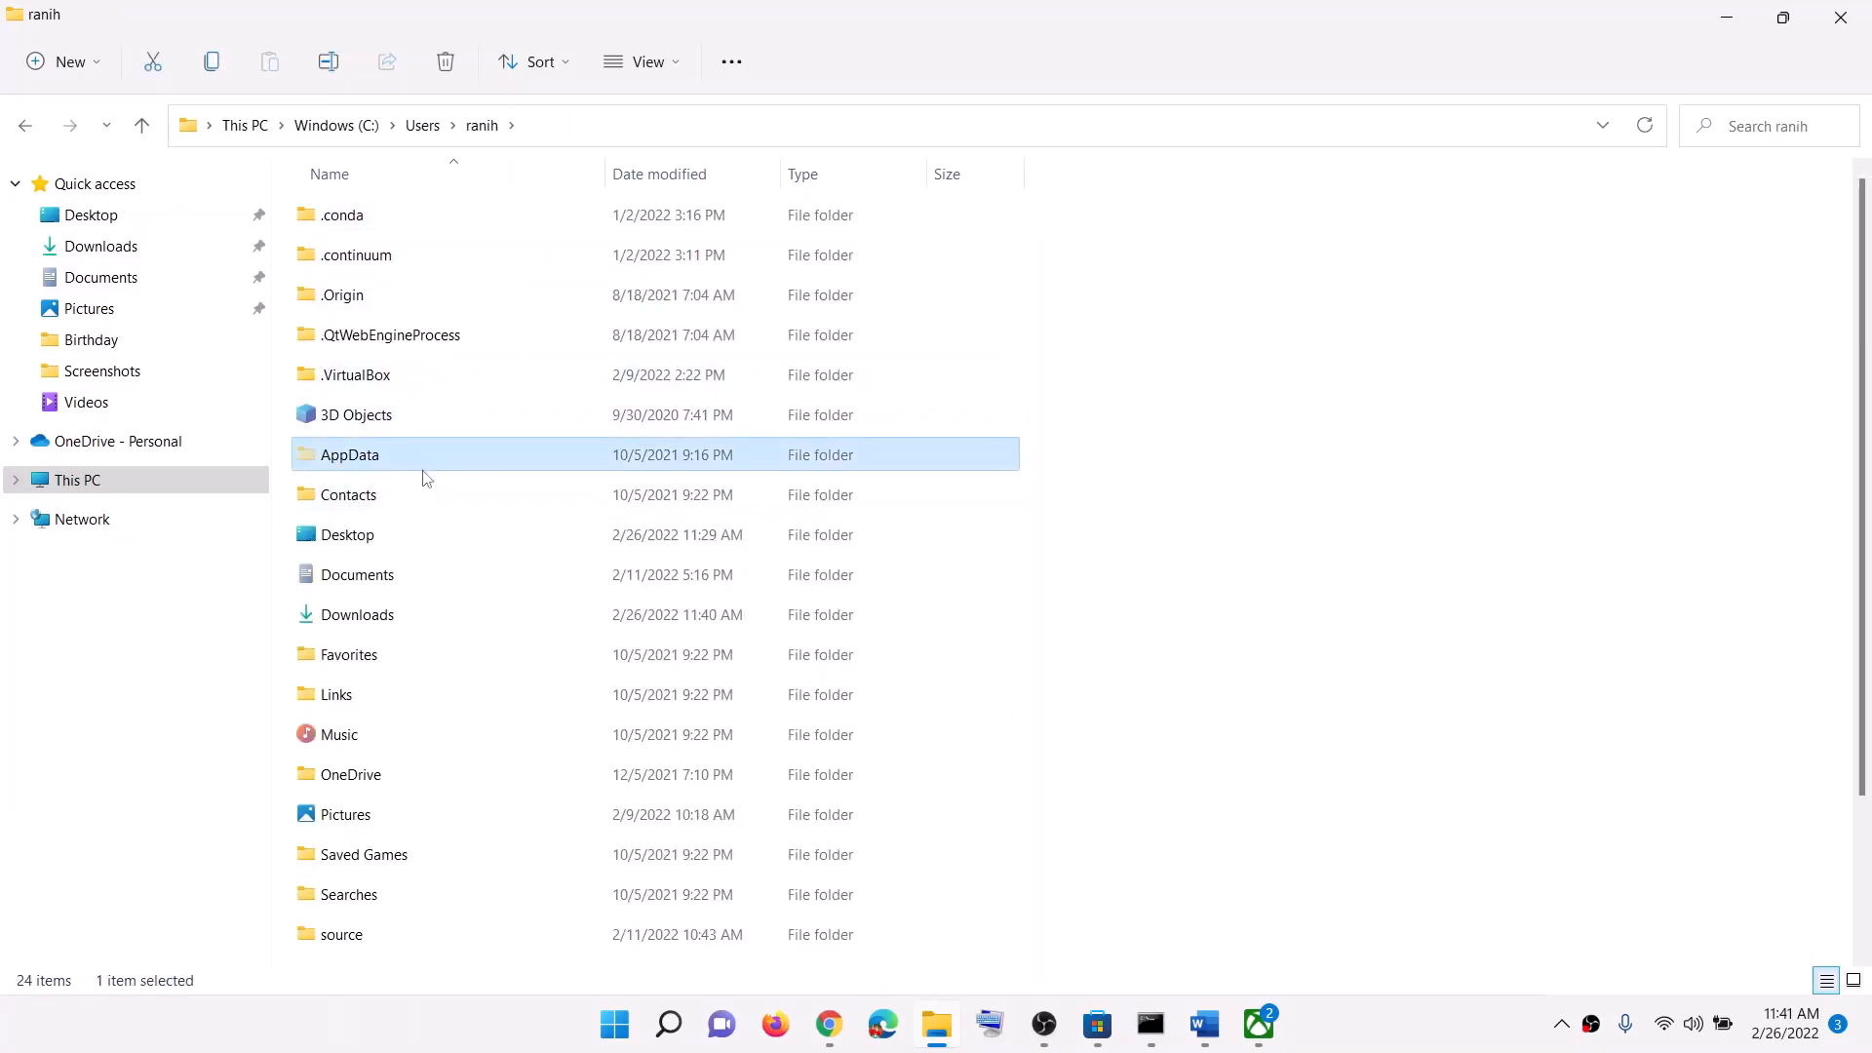
left_click(679, 59)
mouse_move(668, 488)
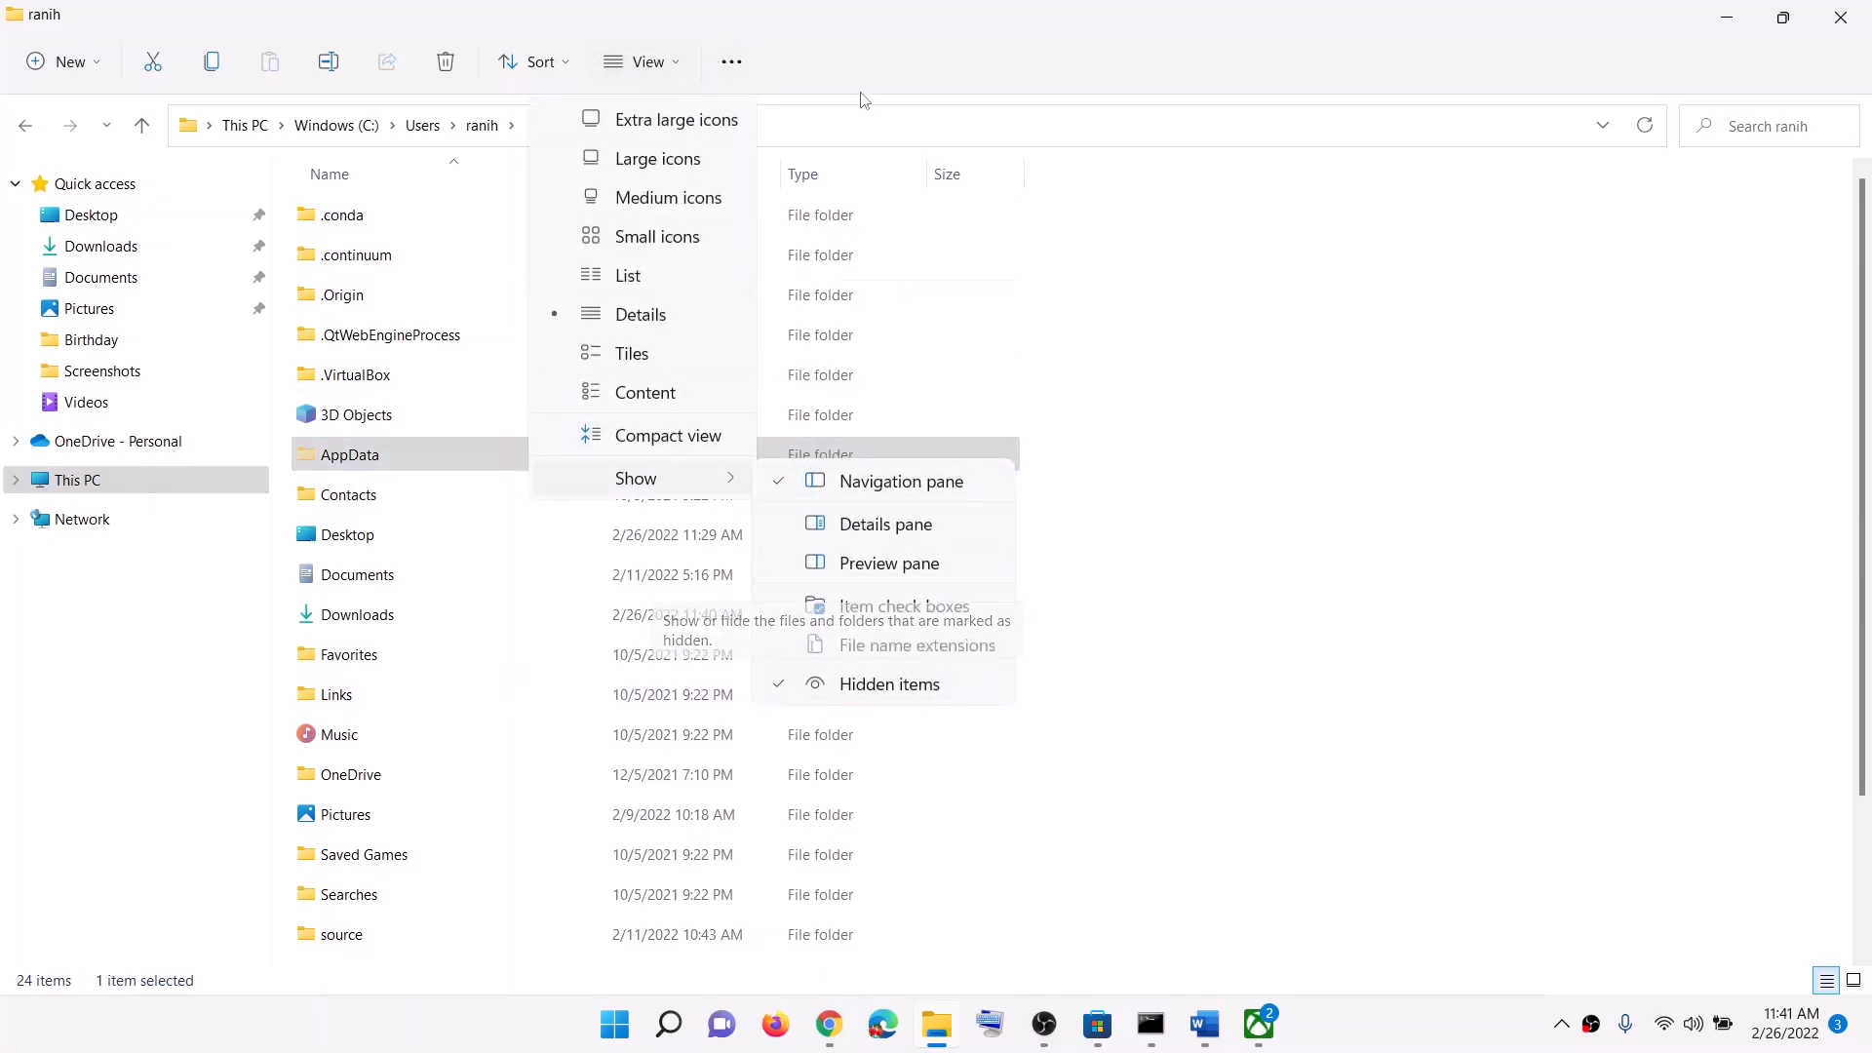
left_click(863, 59)
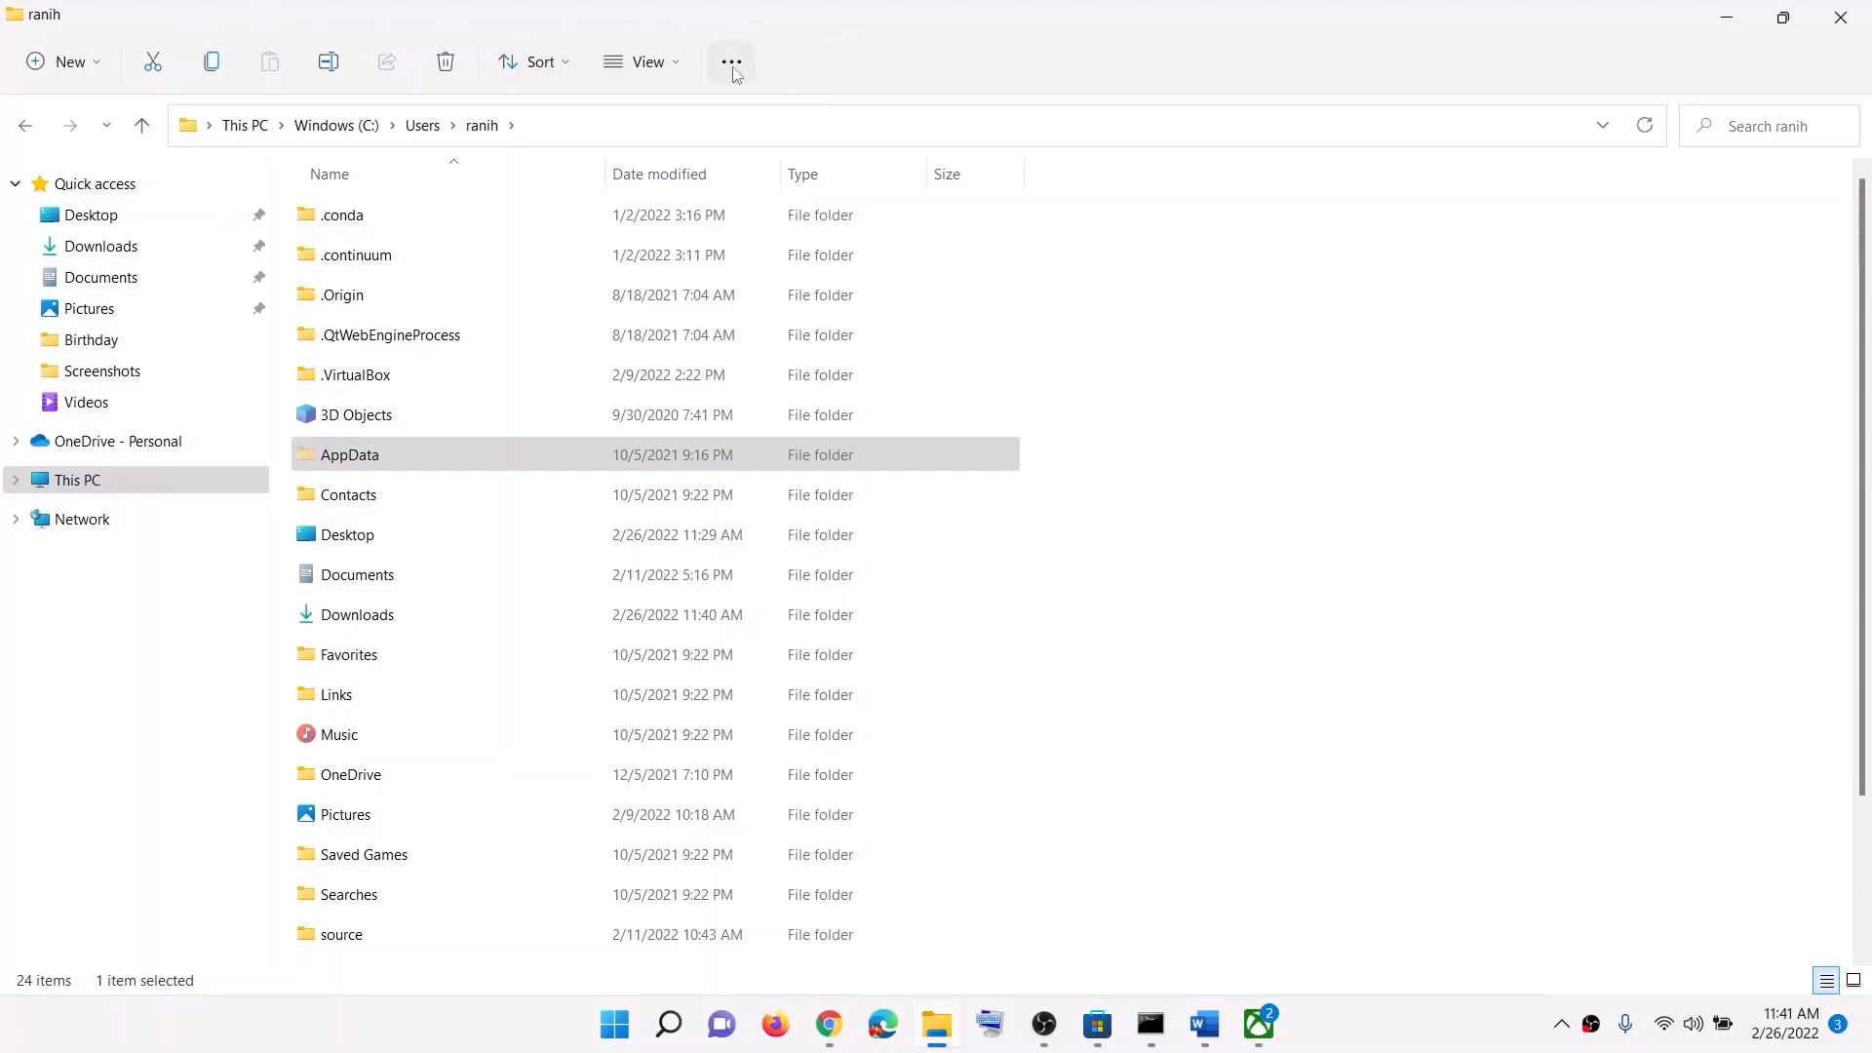
double_click(381, 462)
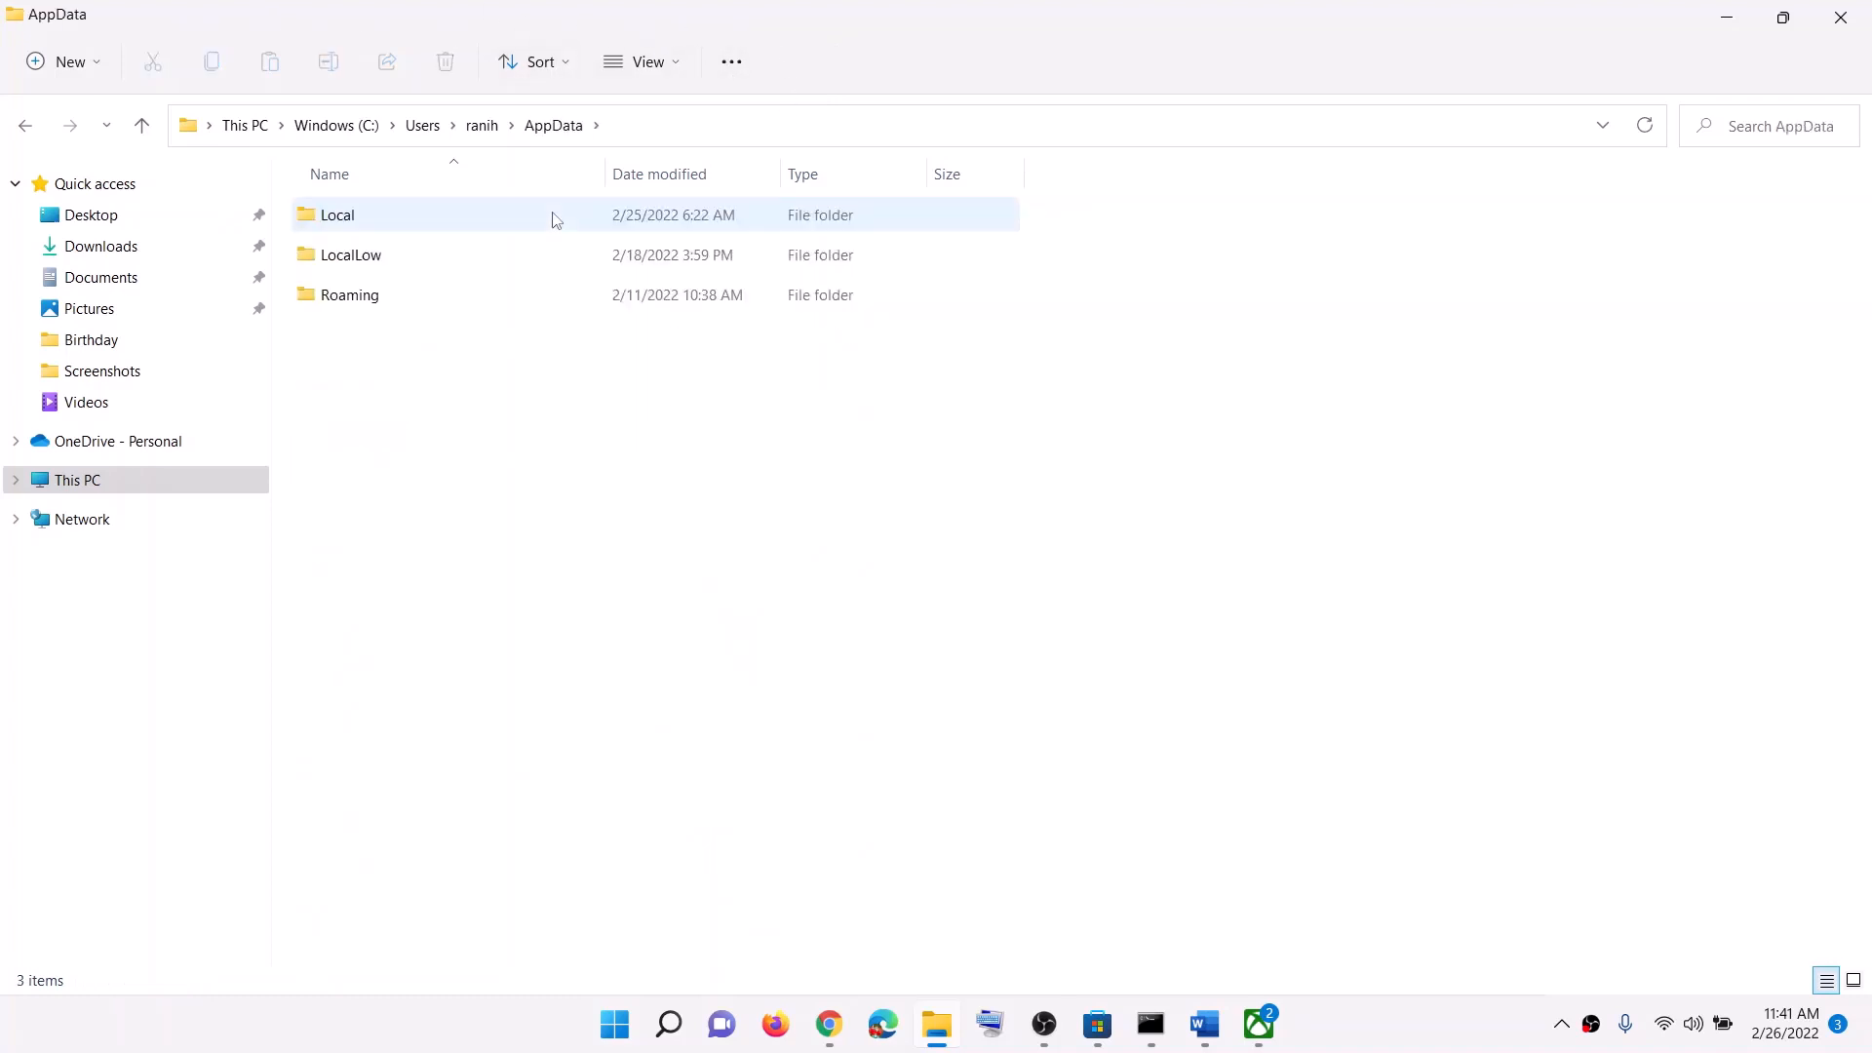
left_click(367, 227)
double_click(368, 227)
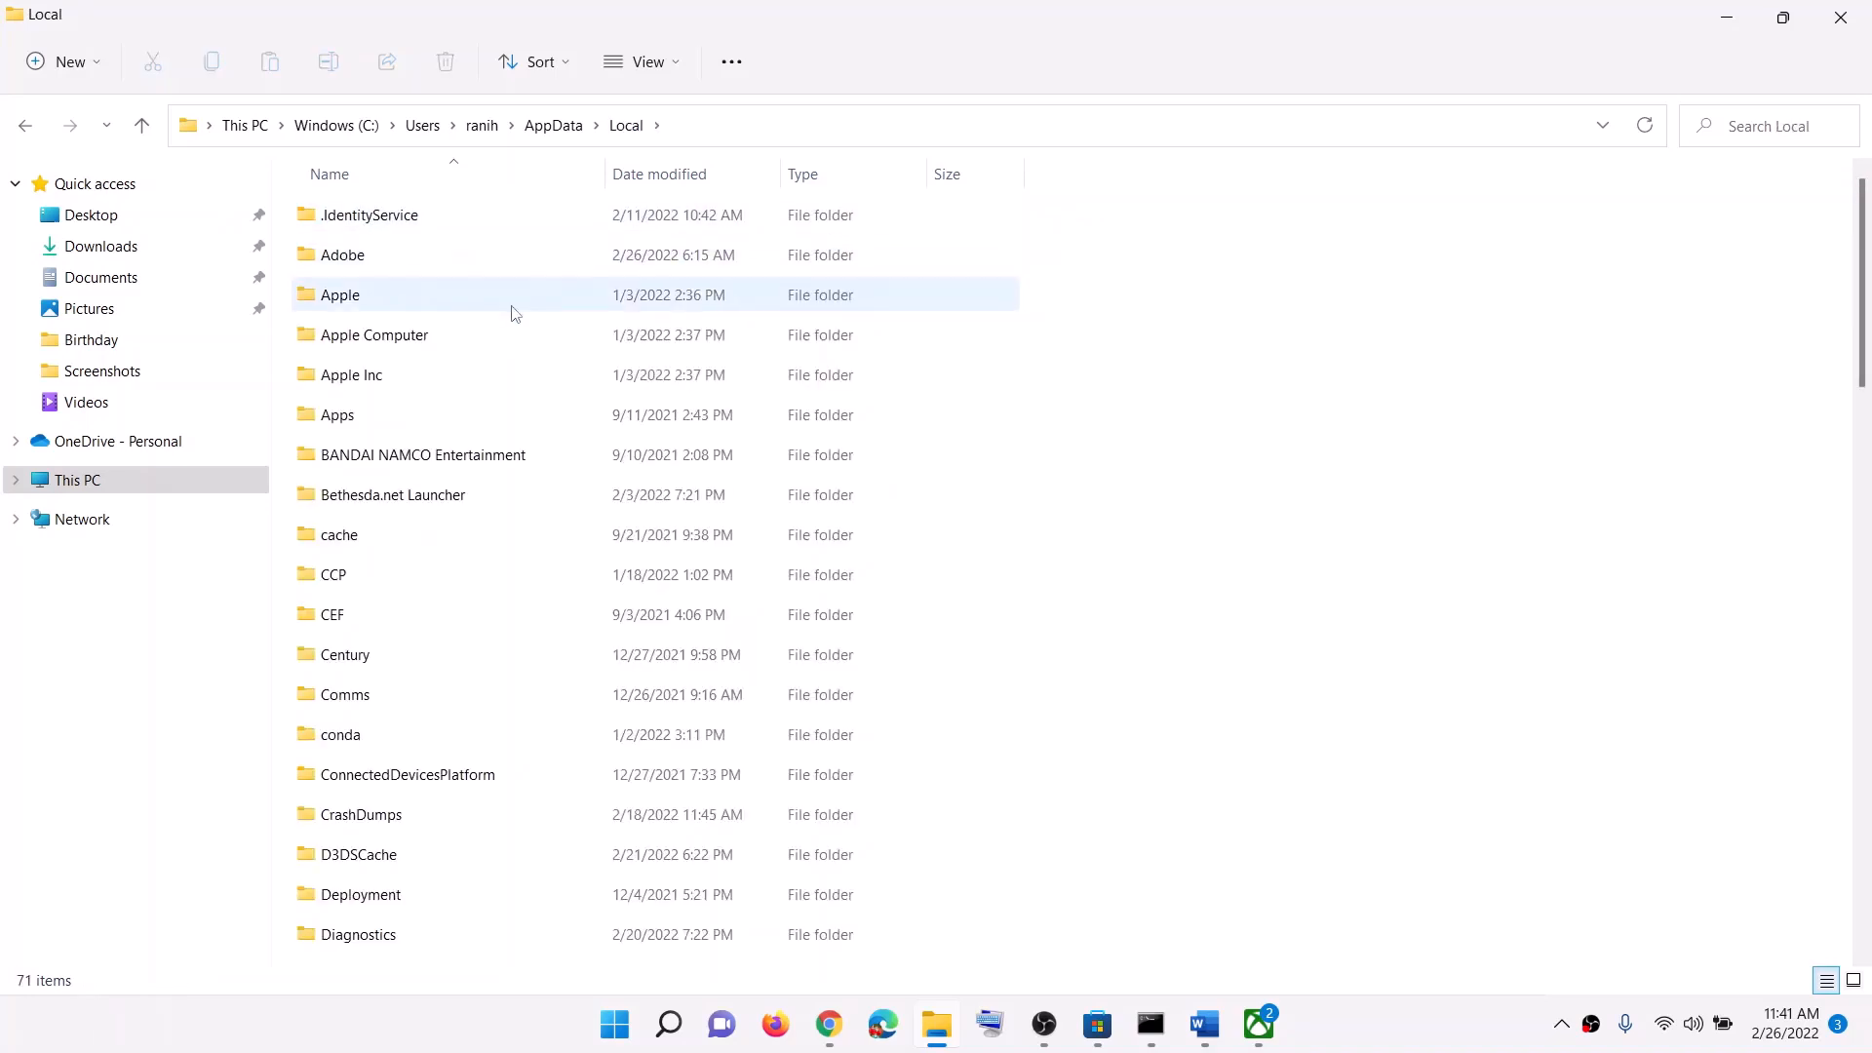
left_click(363, 376)
key("p")
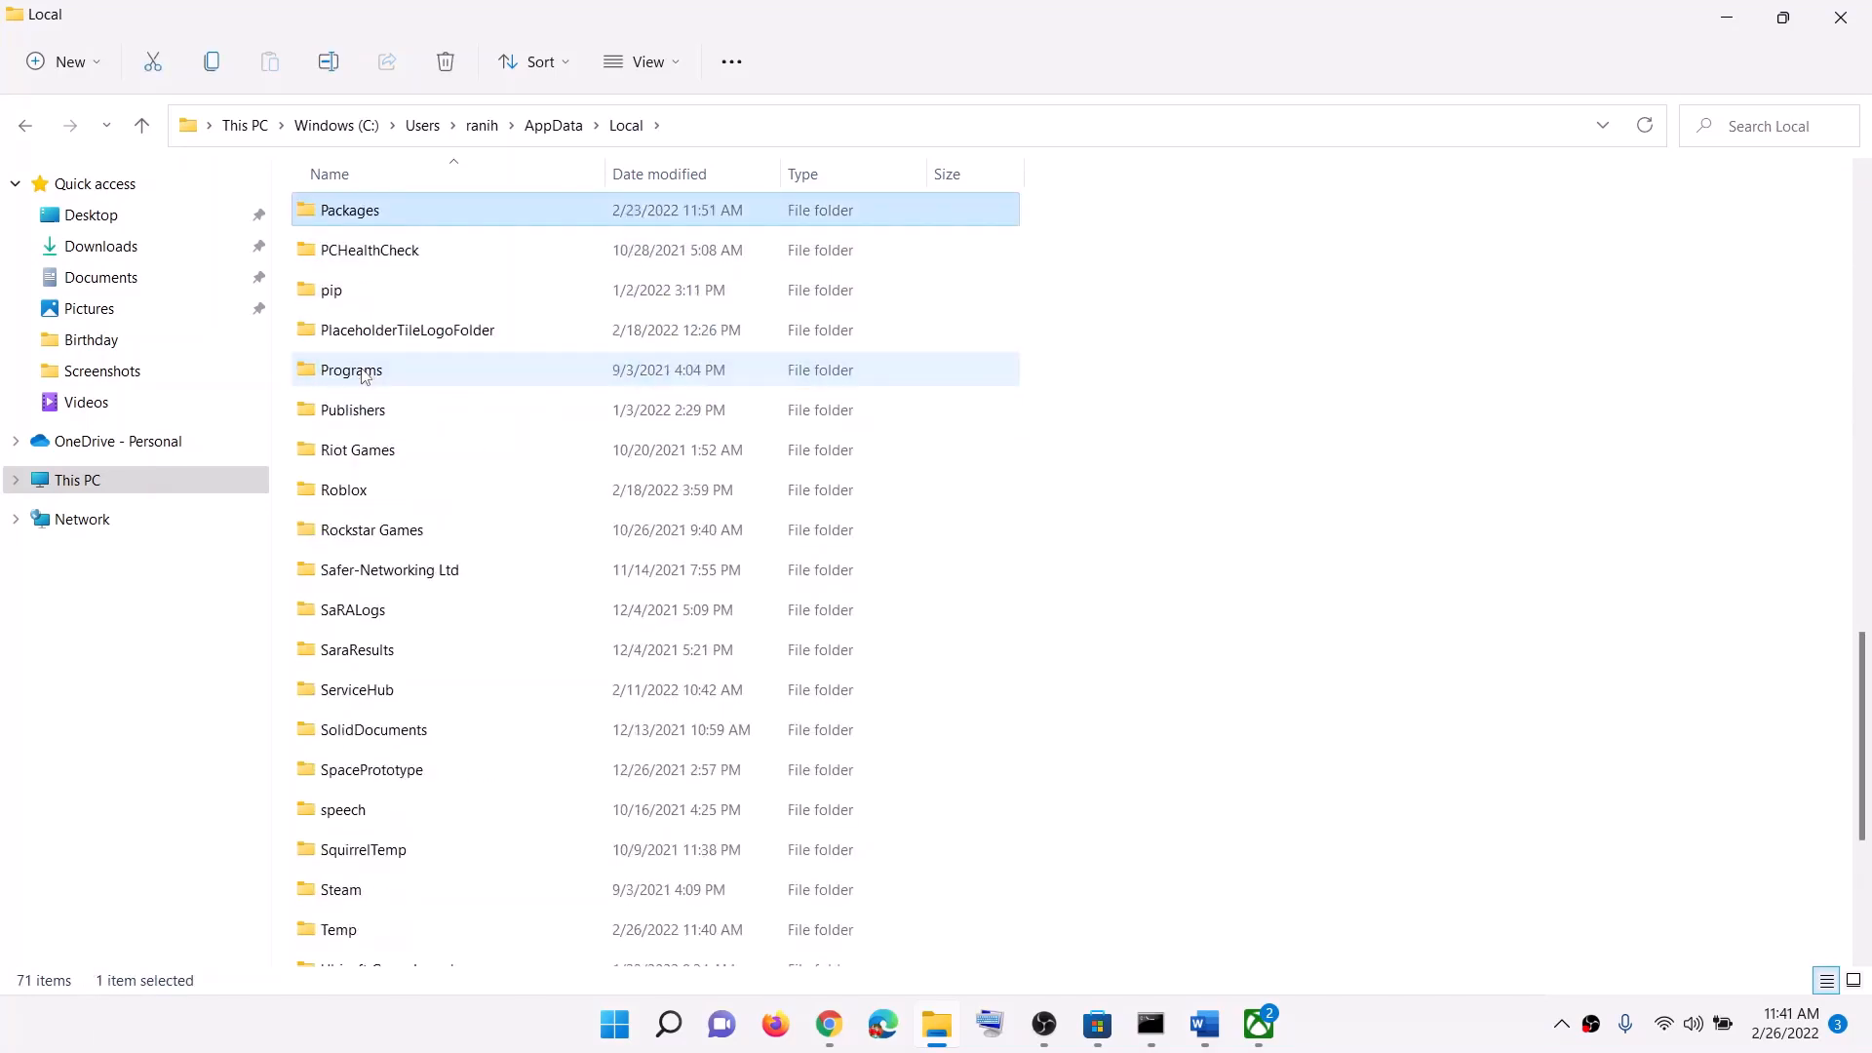
double_click(373, 217)
Step: Open Microsoft.WindowsStore_8wekyb3d8bbwe and delete its LocalCache folder
scroll(518, 741, "down", 15)
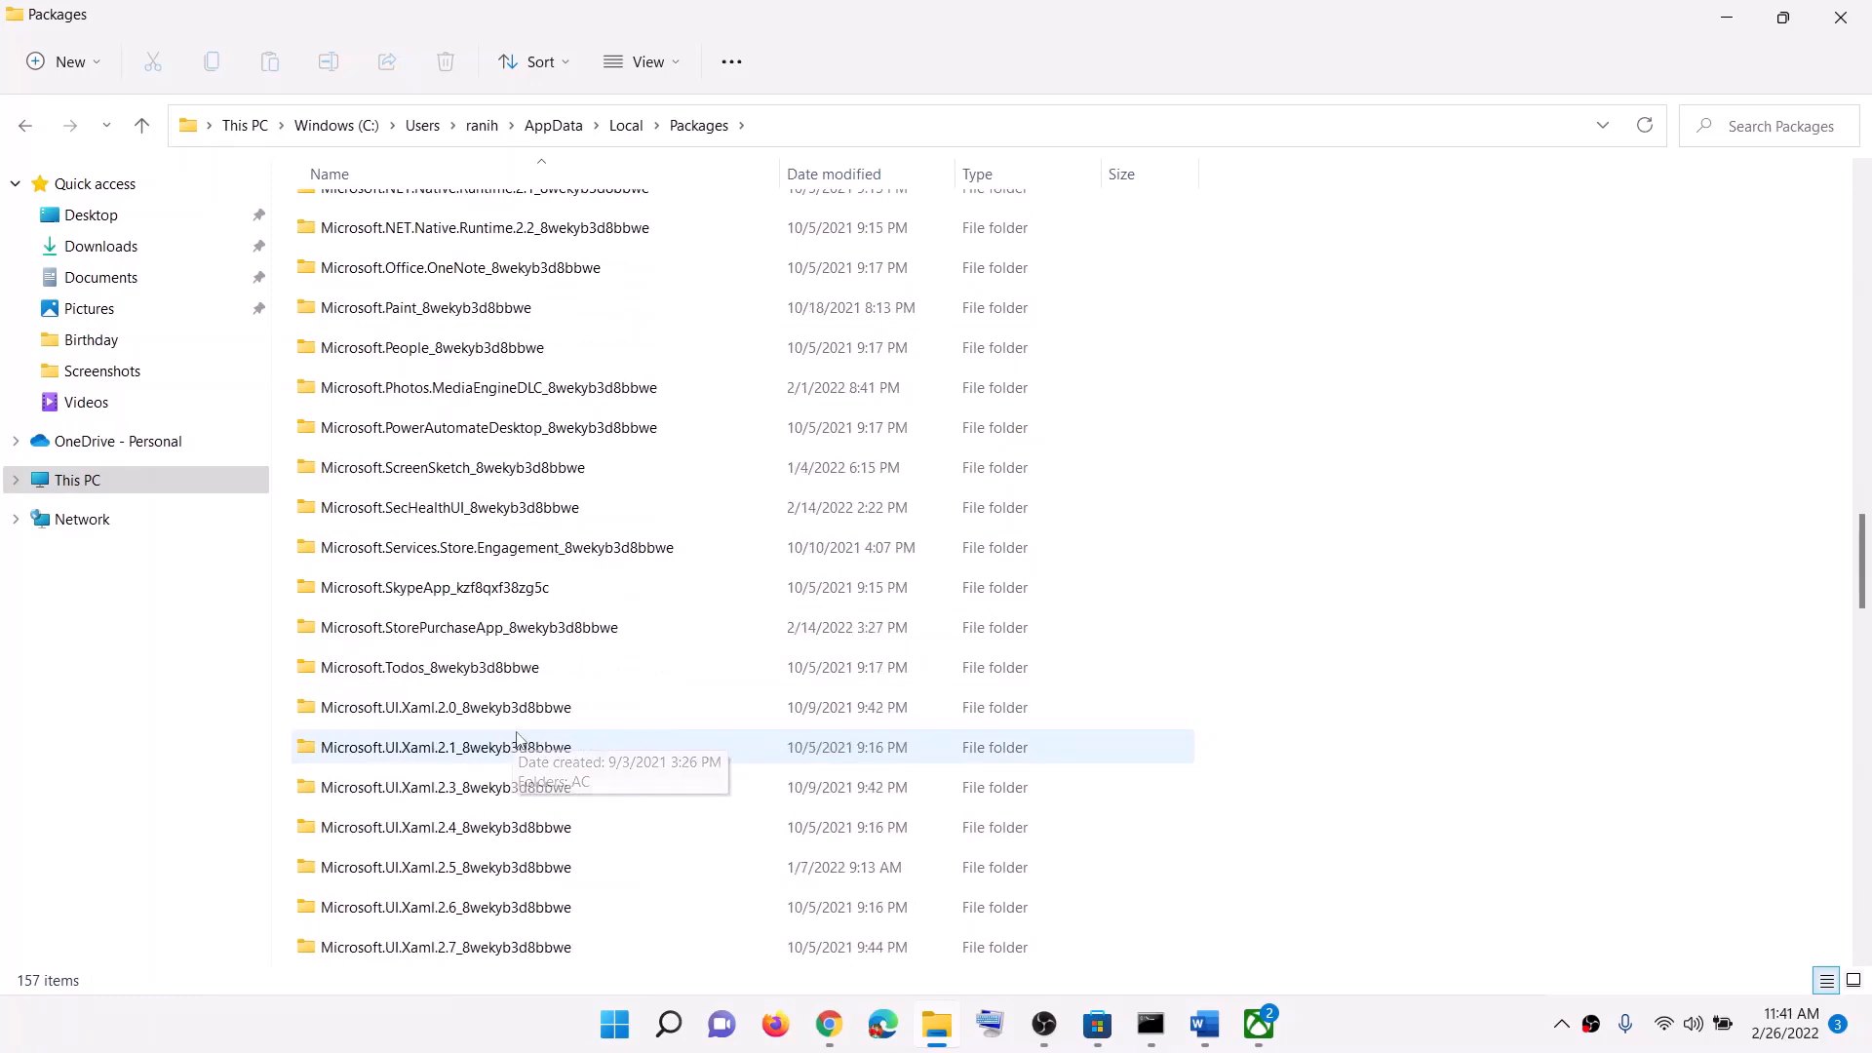
scroll(518, 741, "down", 12)
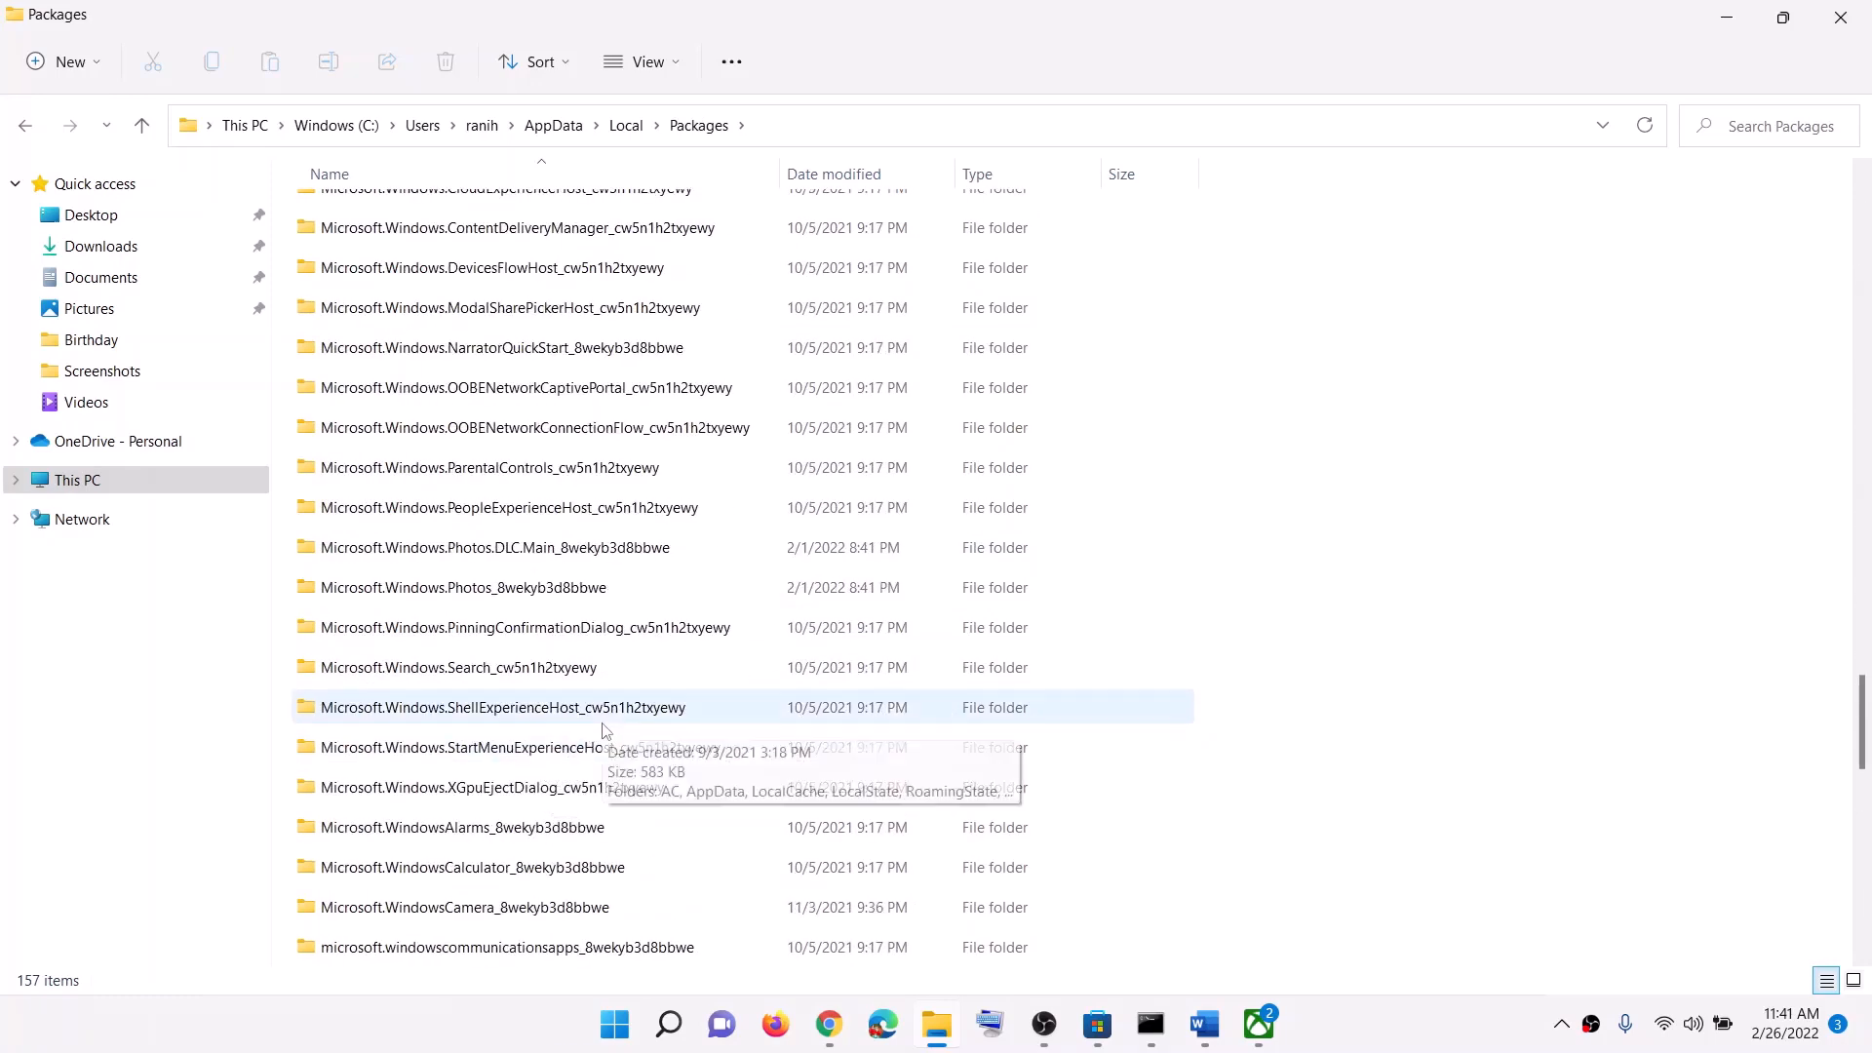
scroll(604, 731, "down", 3)
left_click(458, 795)
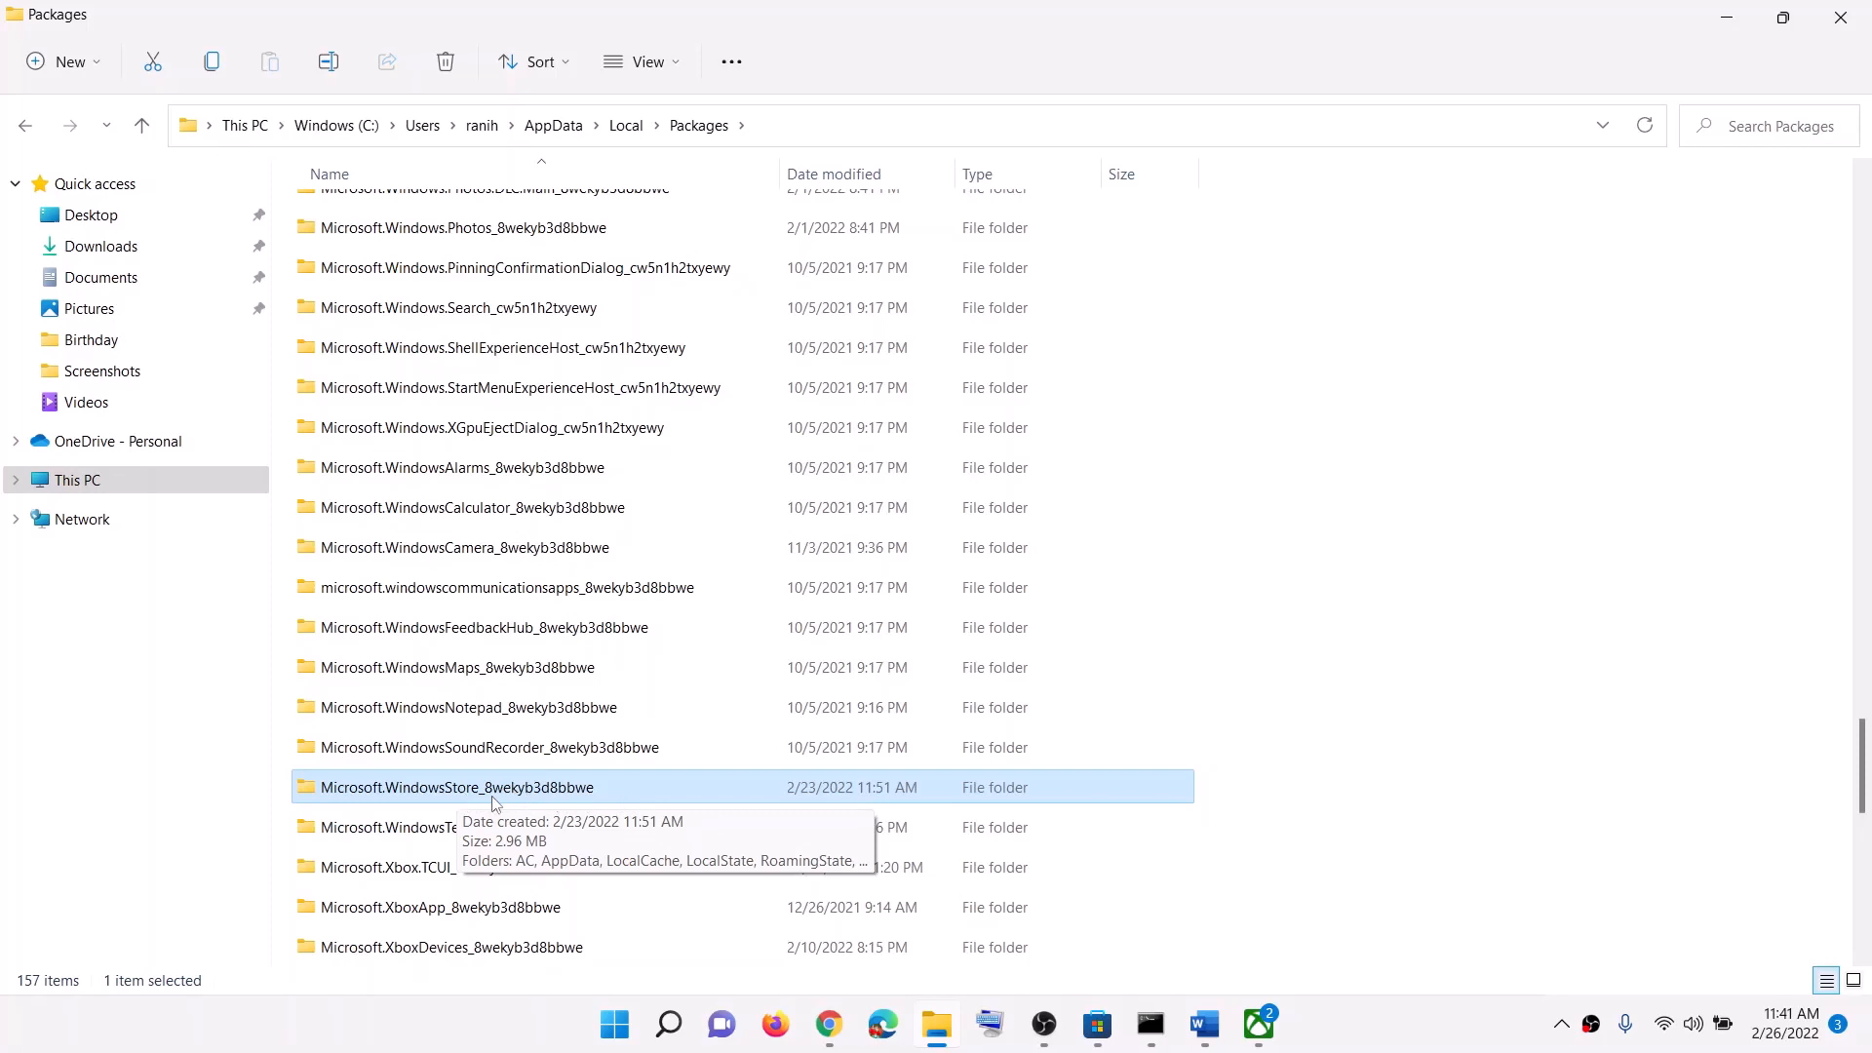
double_click(496, 801)
left_click(342, 302)
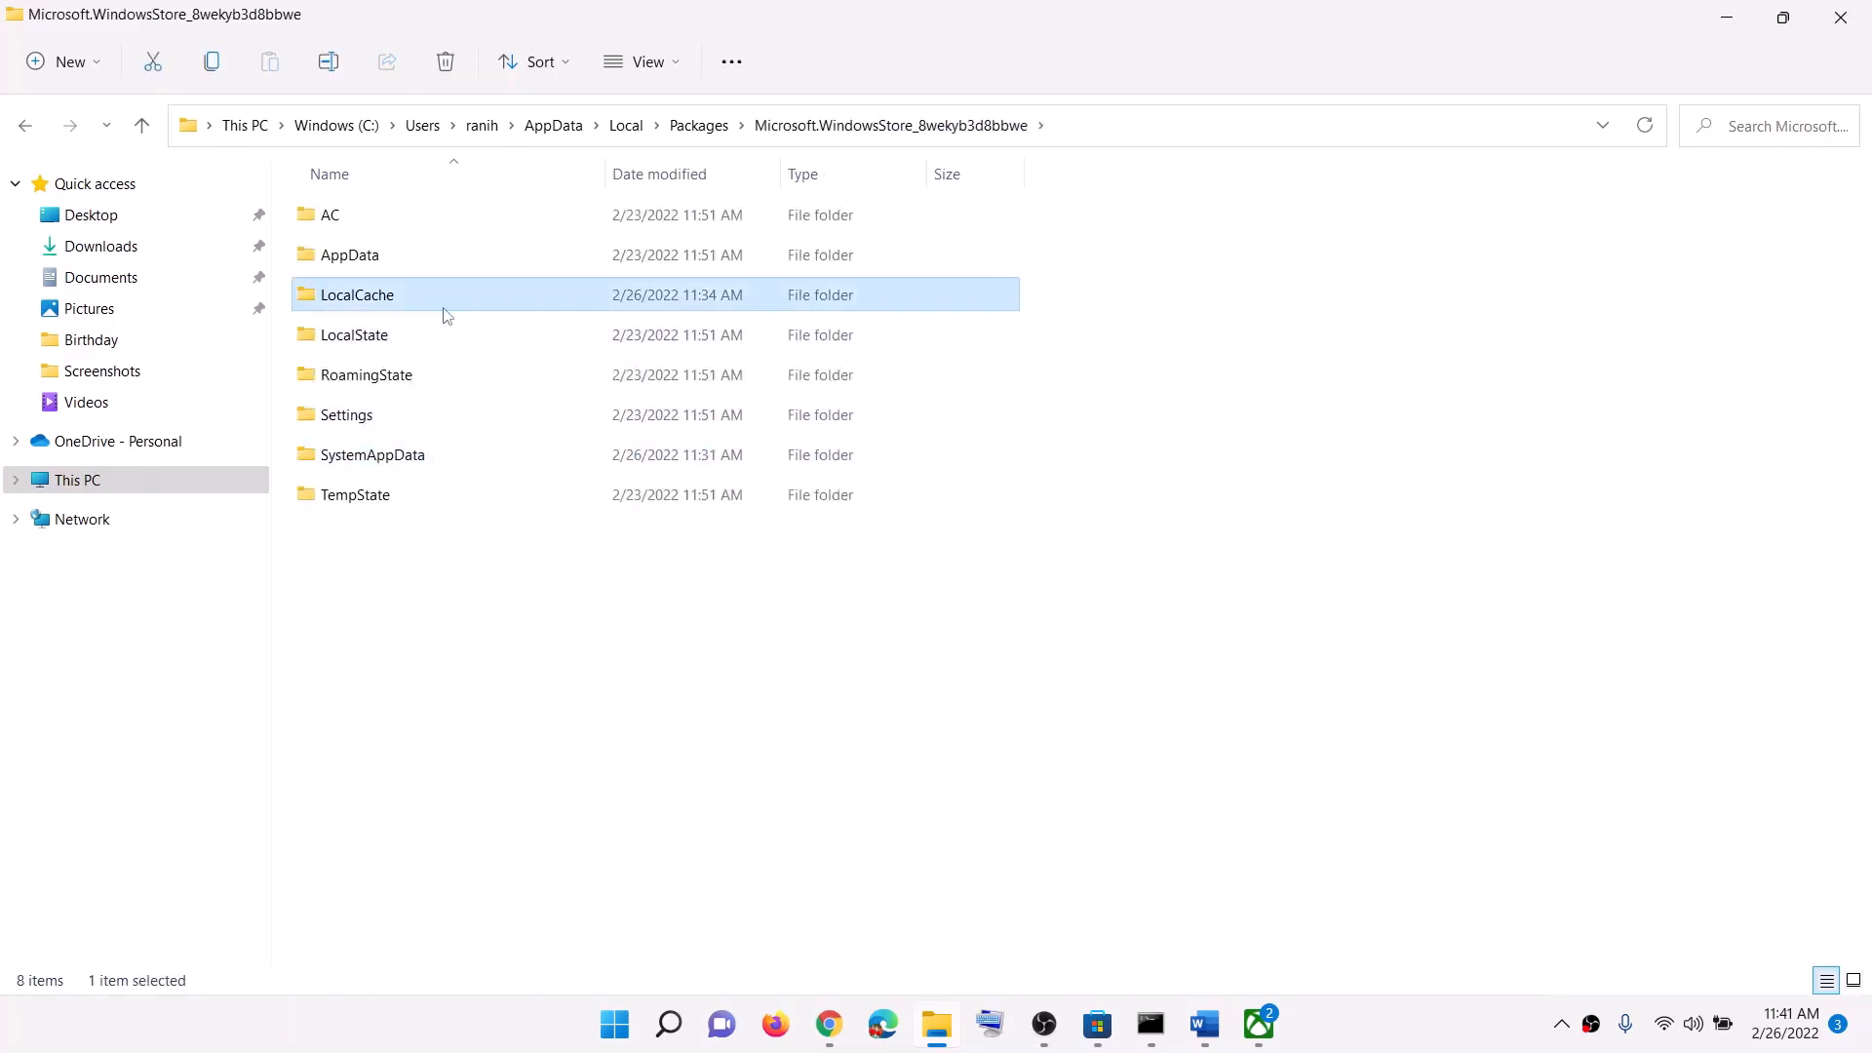
right_click(384, 305)
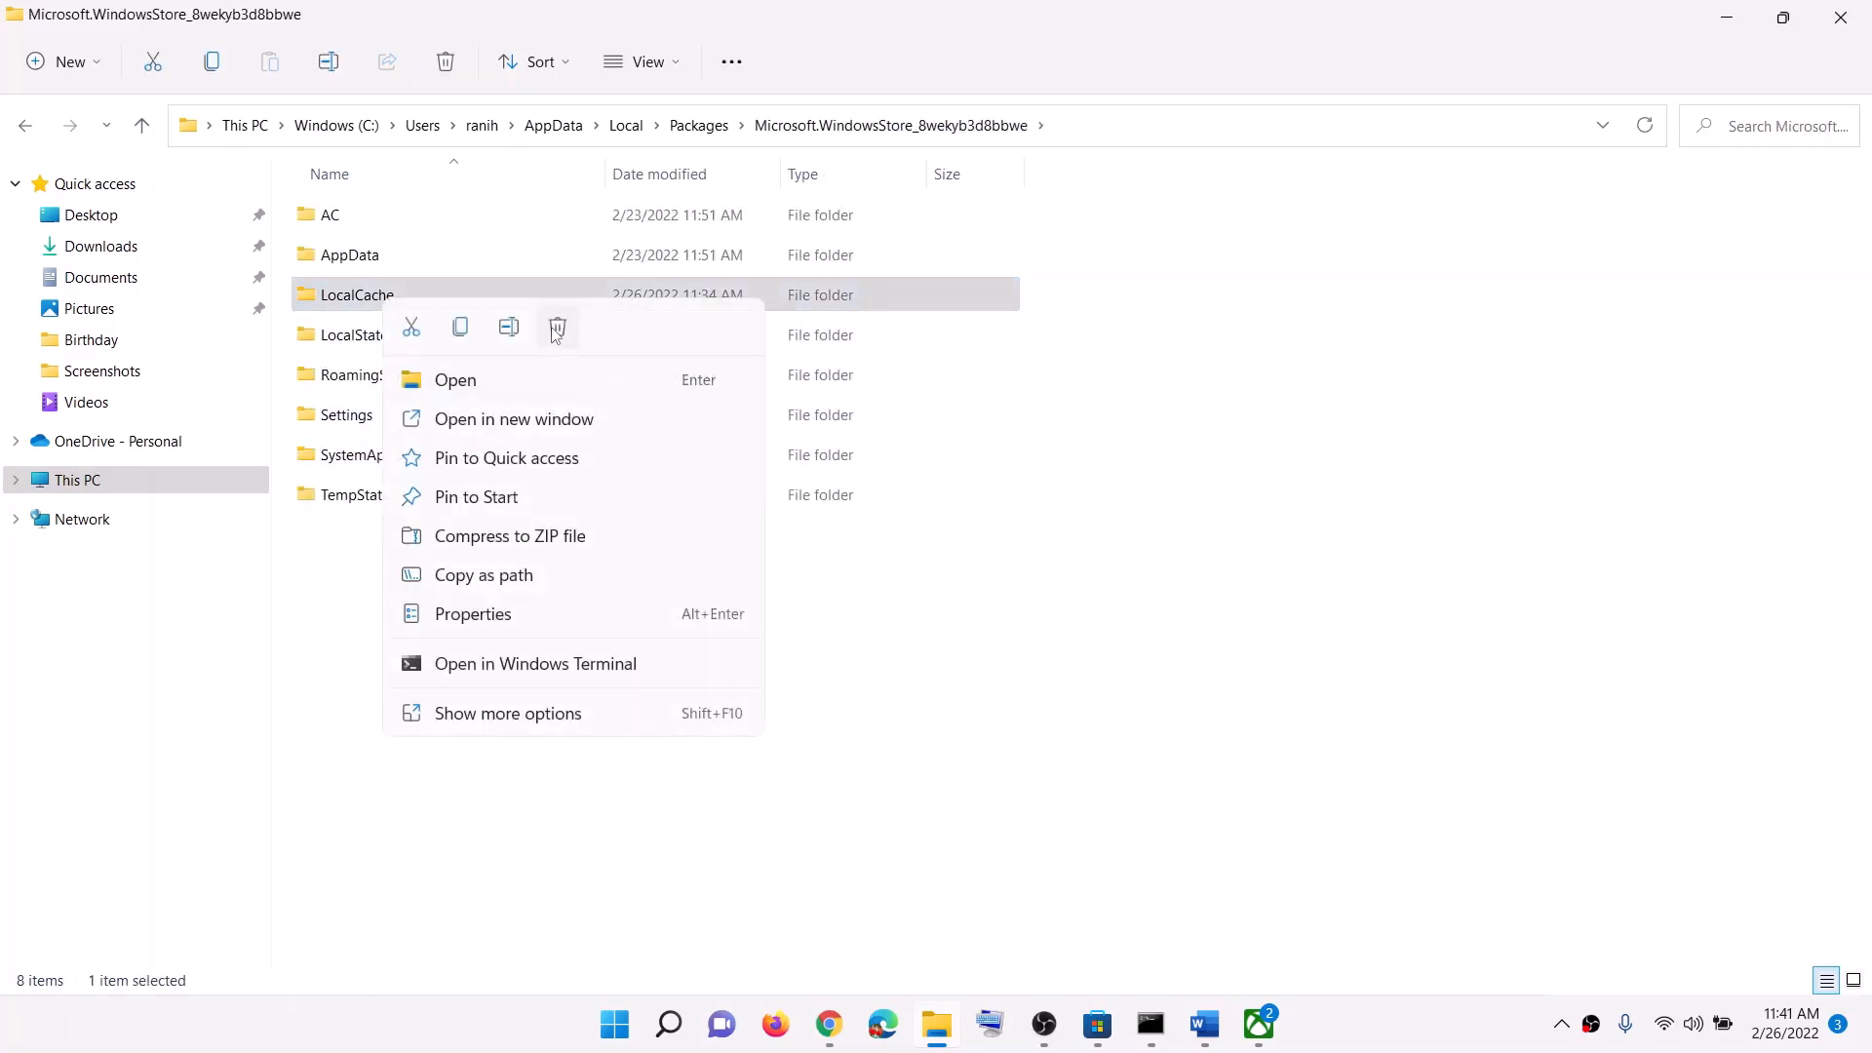
left_click(558, 323)
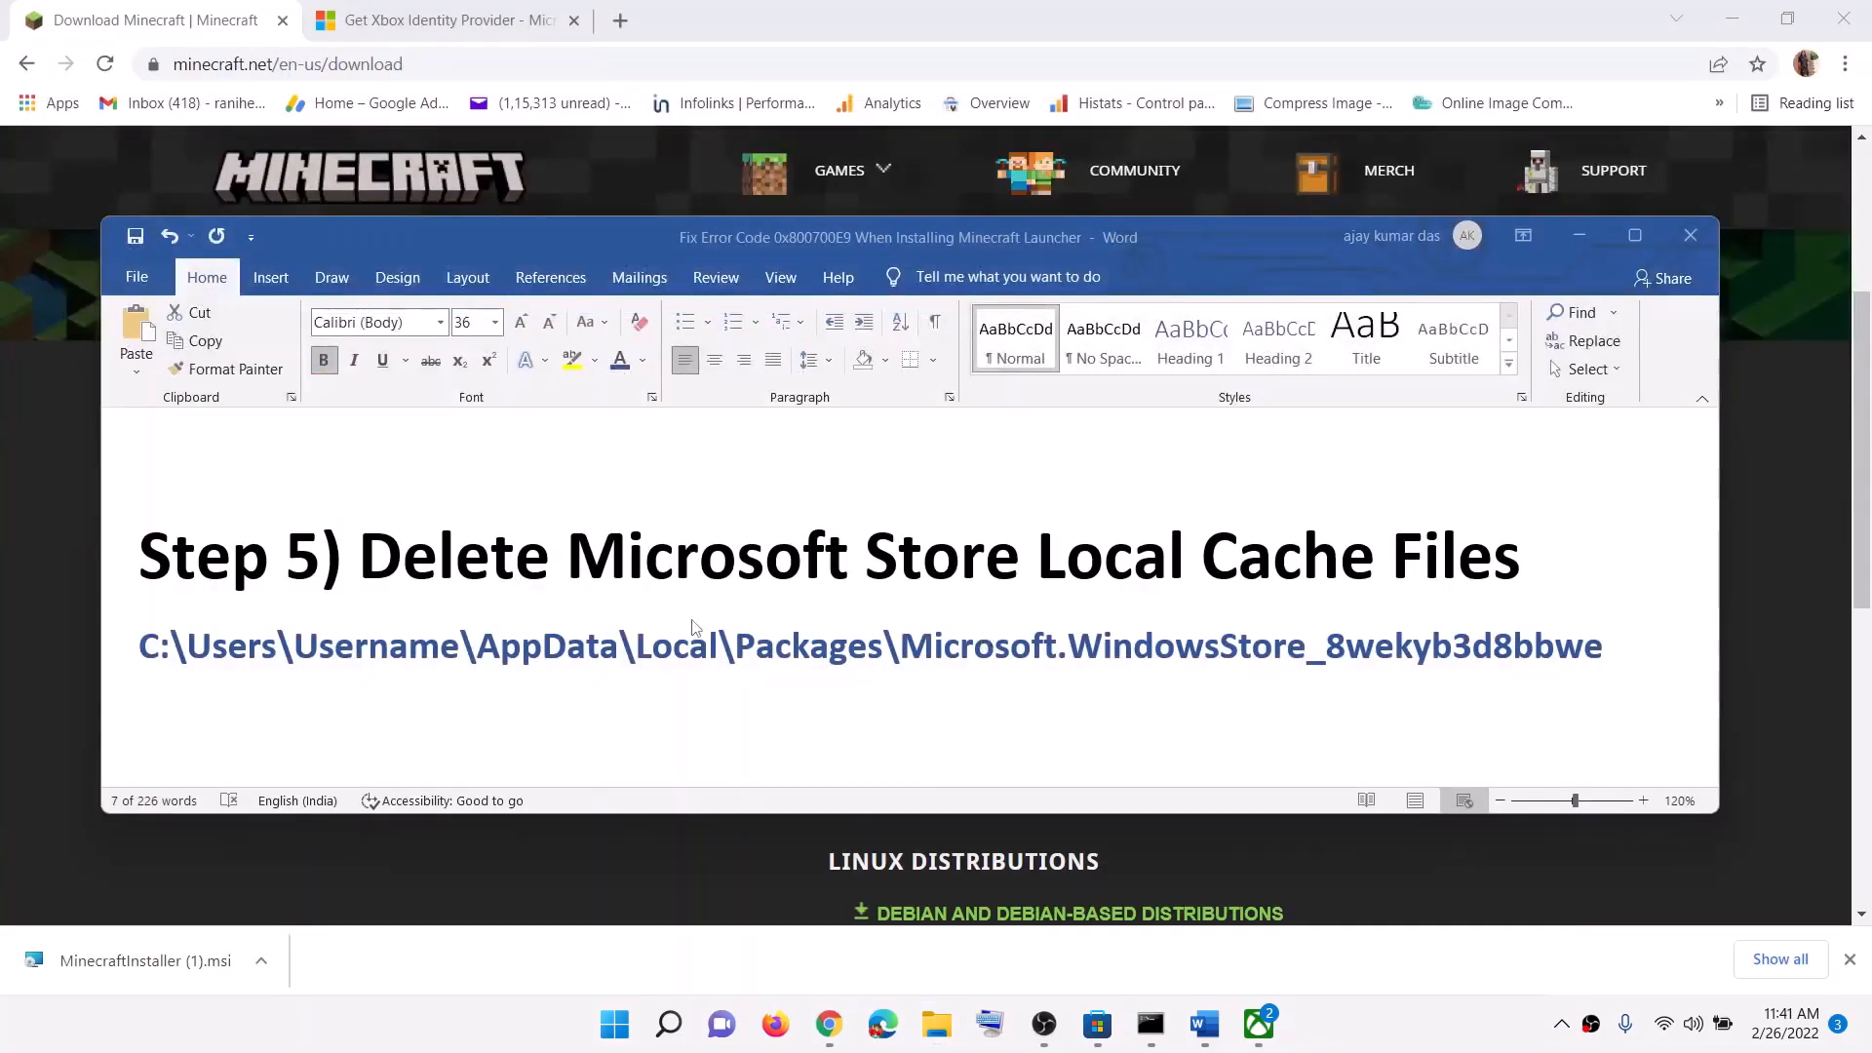
Step: Scroll the guide to Step 6 and open Microsoft Store's App settings via a 'store' Start search
scroll(583, 632, "down", 3)
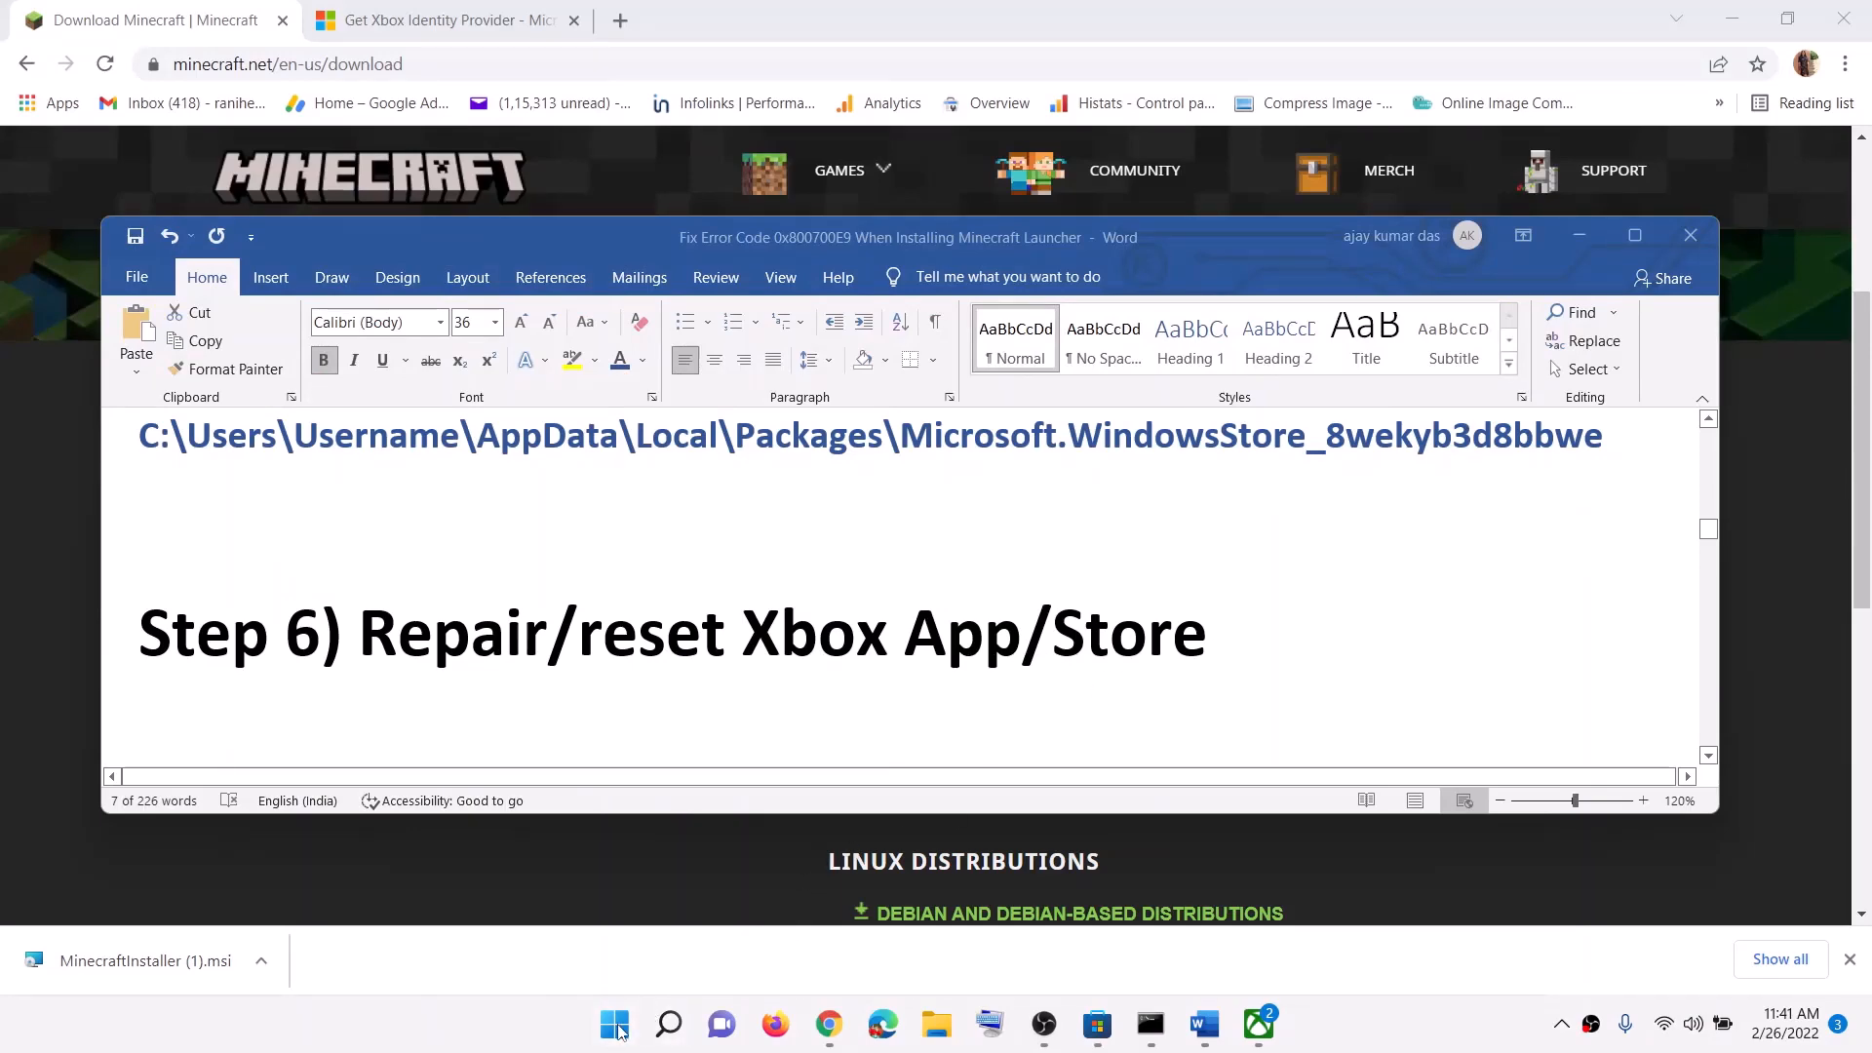
left_click(616, 1026)
type("stor")
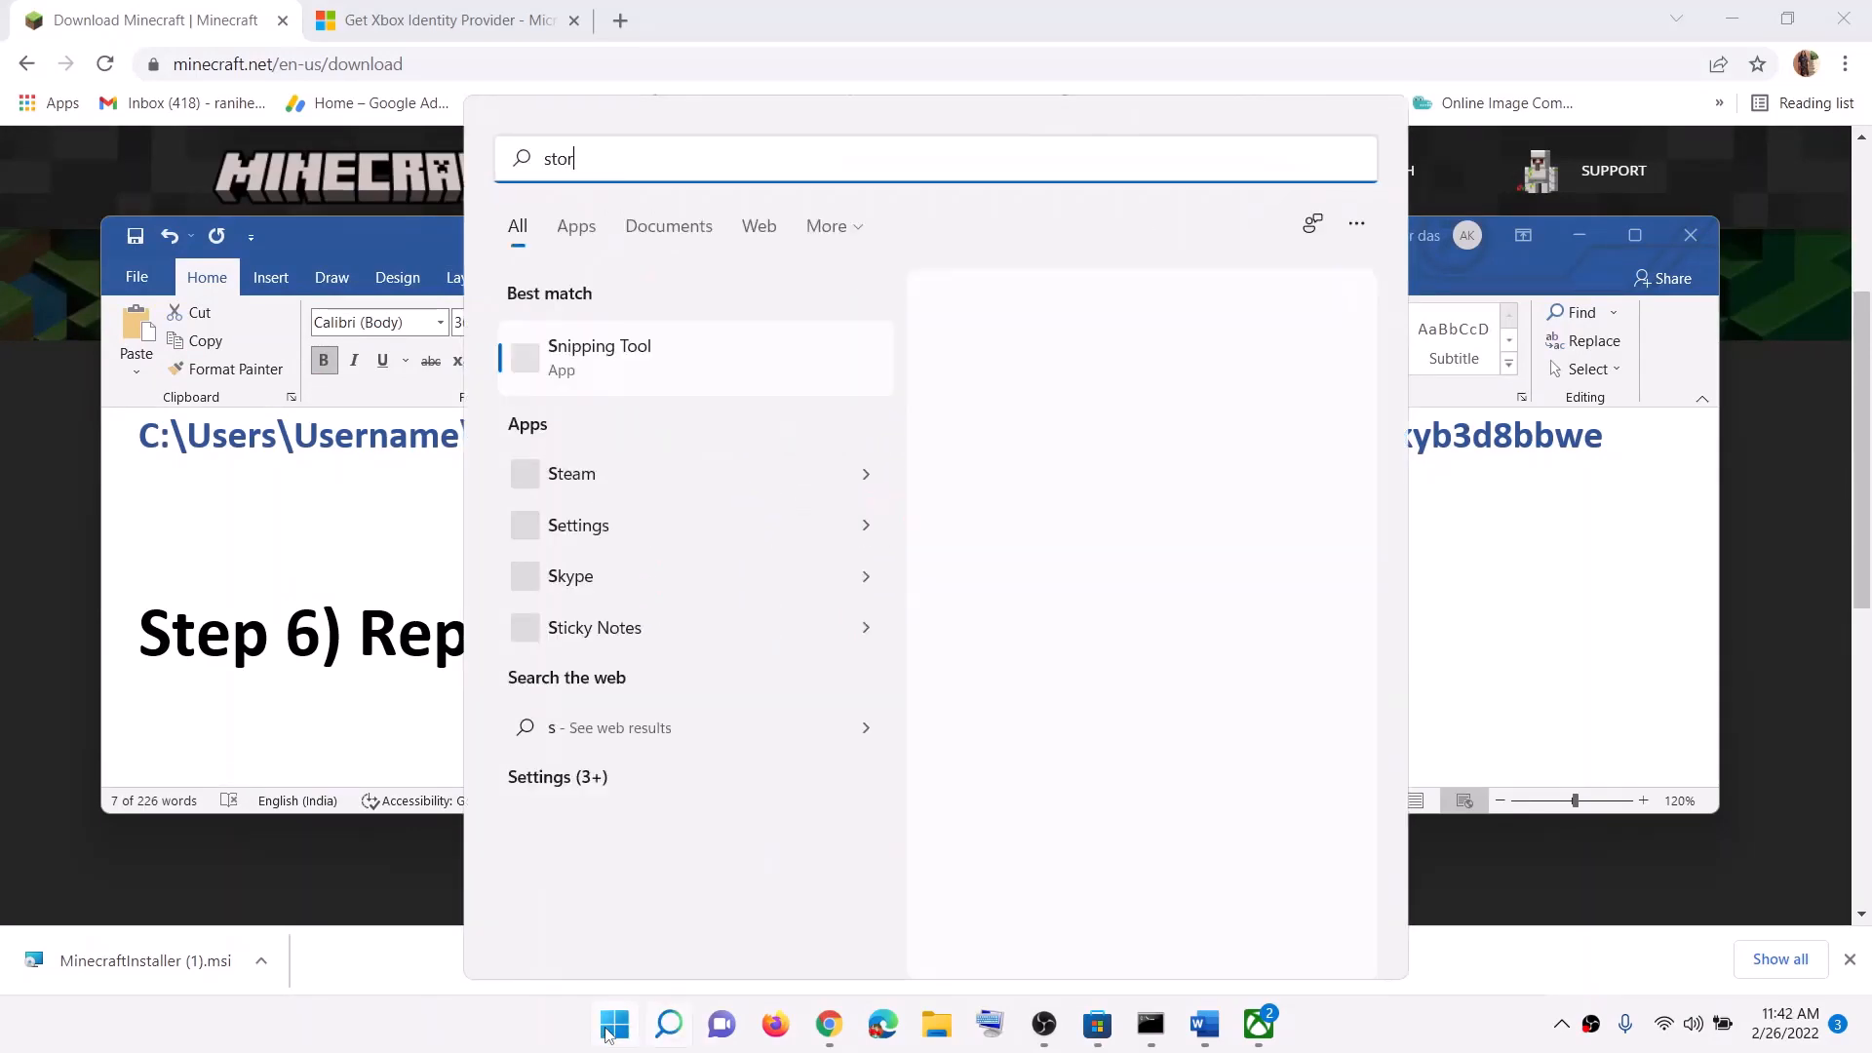
type("e")
right_click(654, 375)
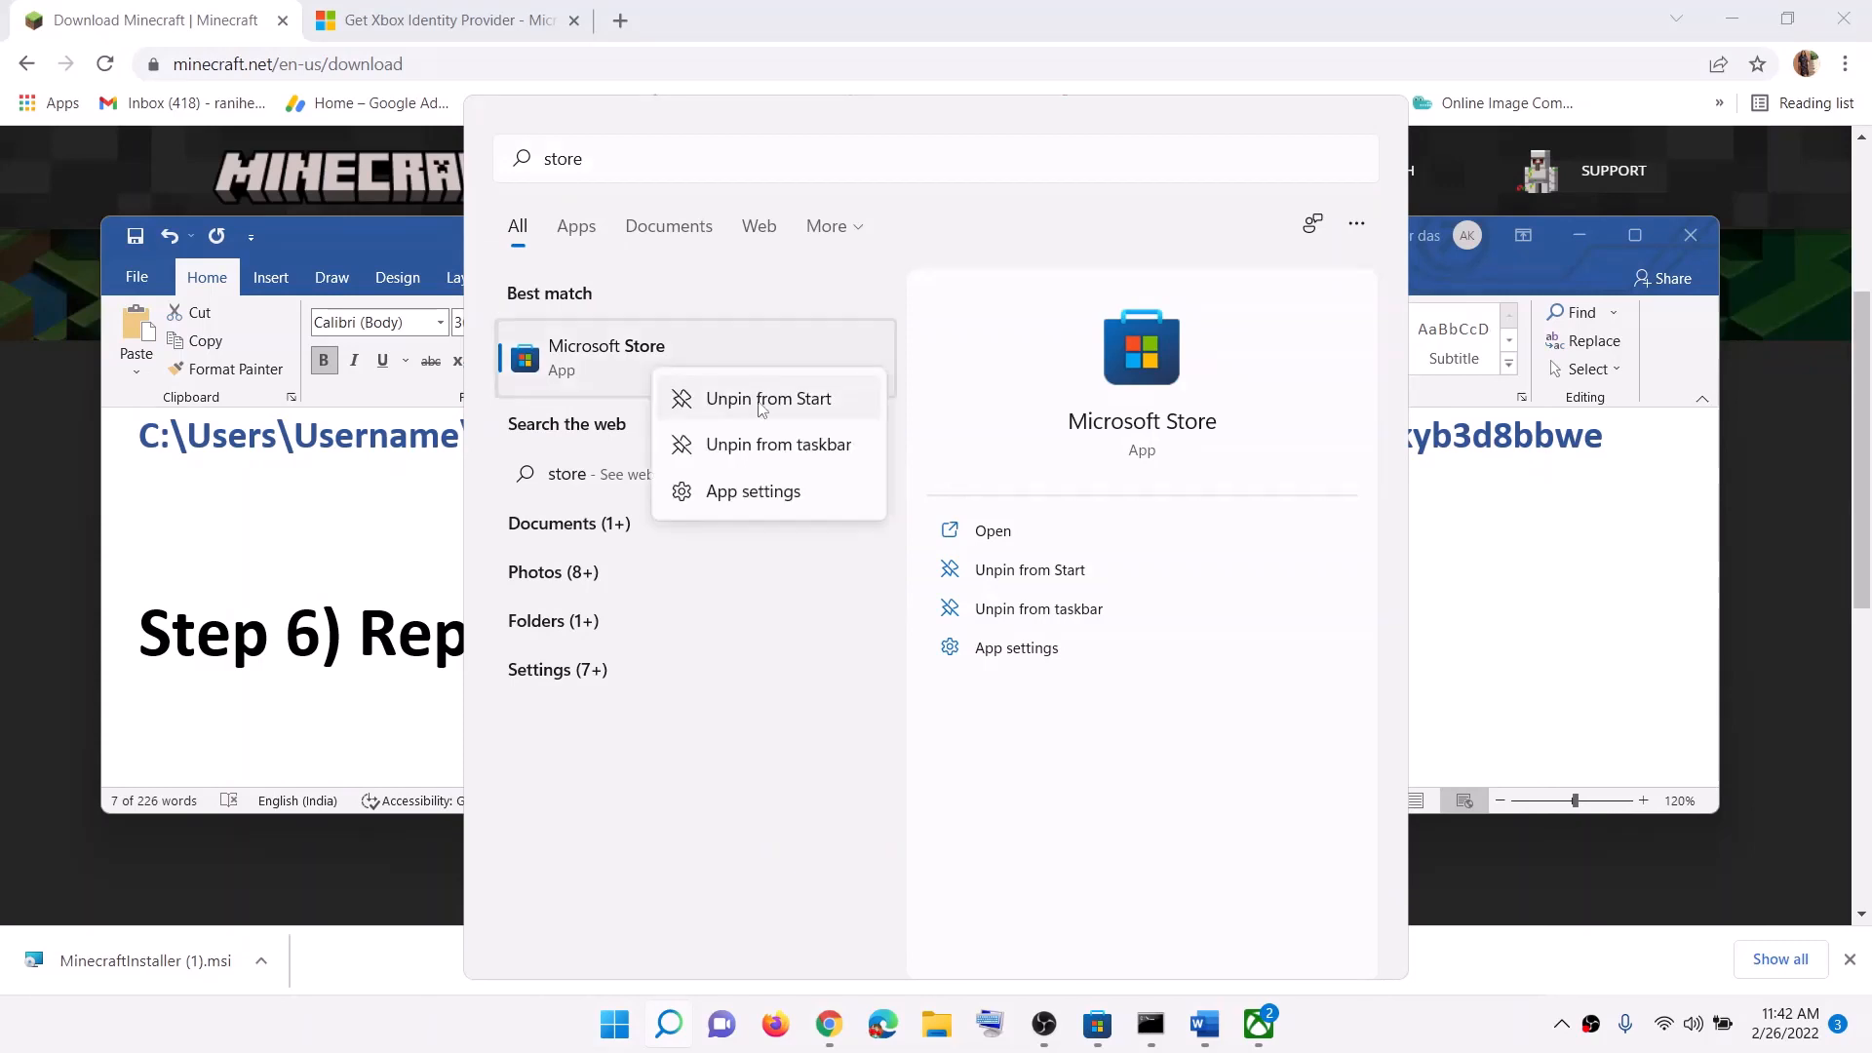
left_click(766, 492)
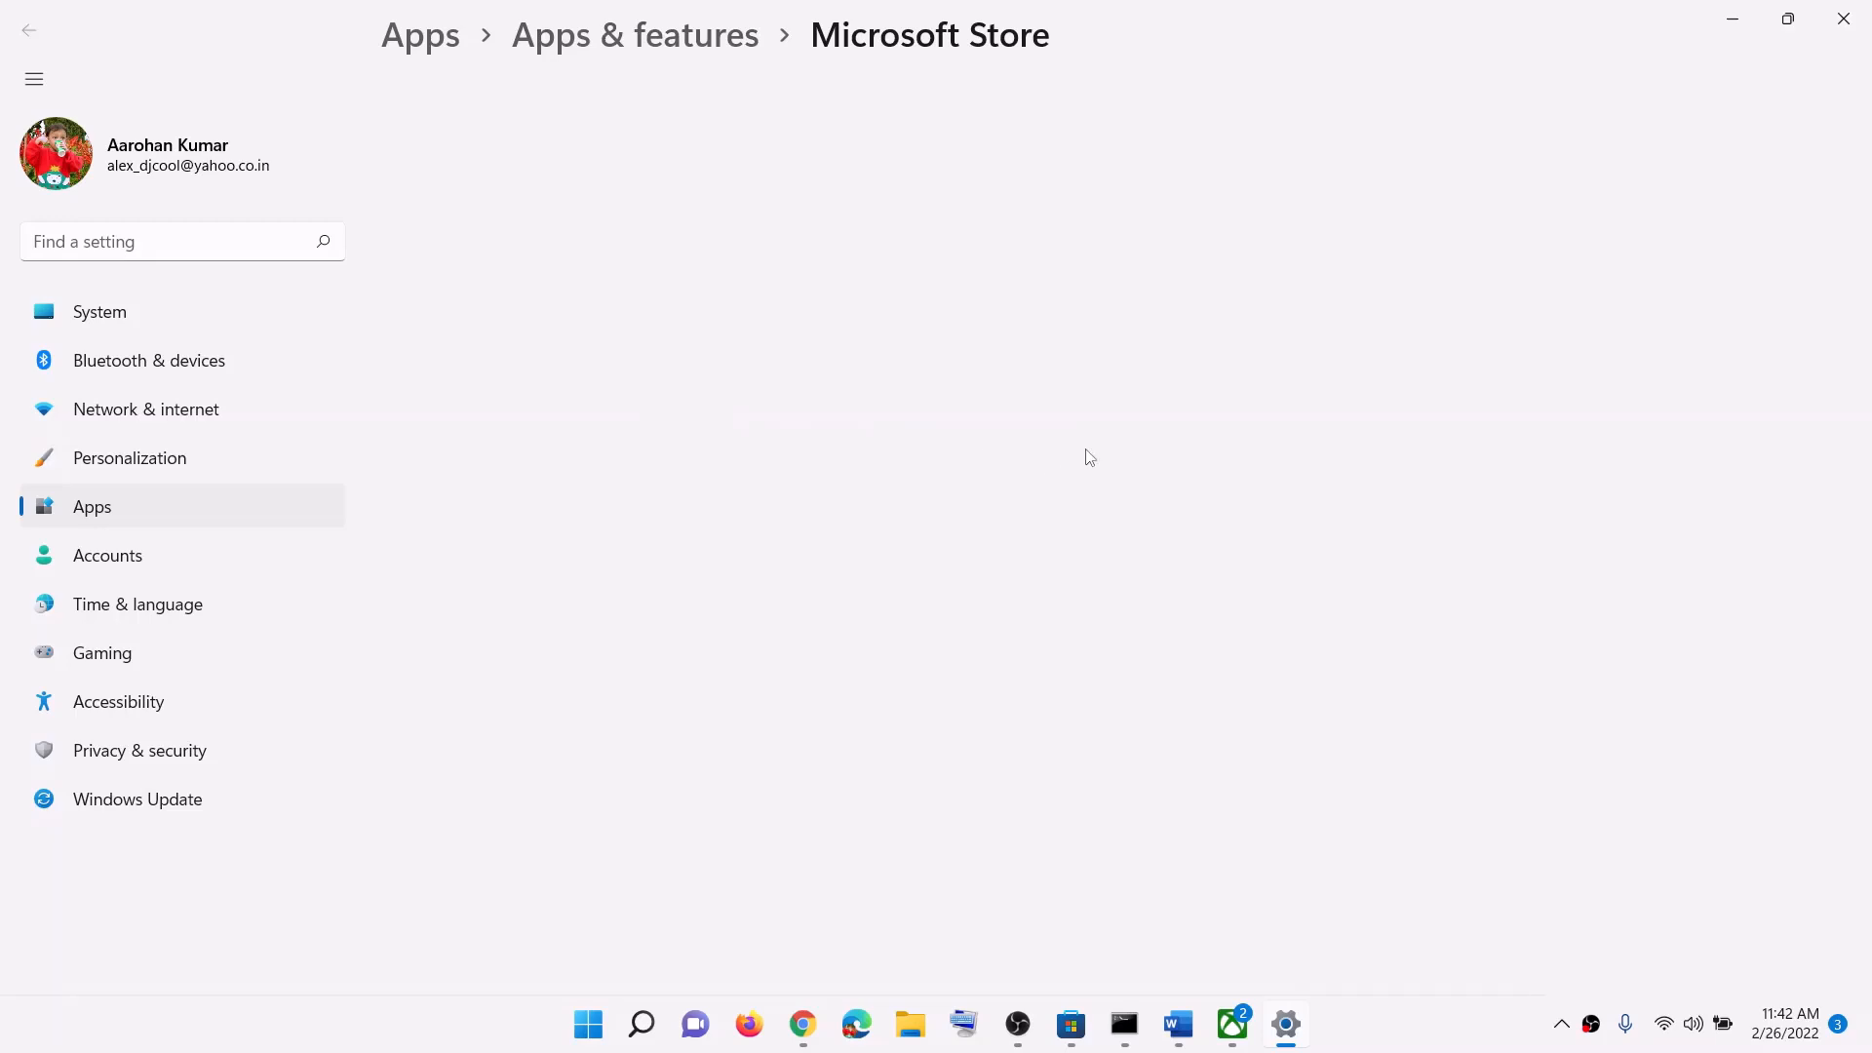
Step: Repair Microsoft Store, then reset it and confirm the reset
scroll(777, 635, "down", 10)
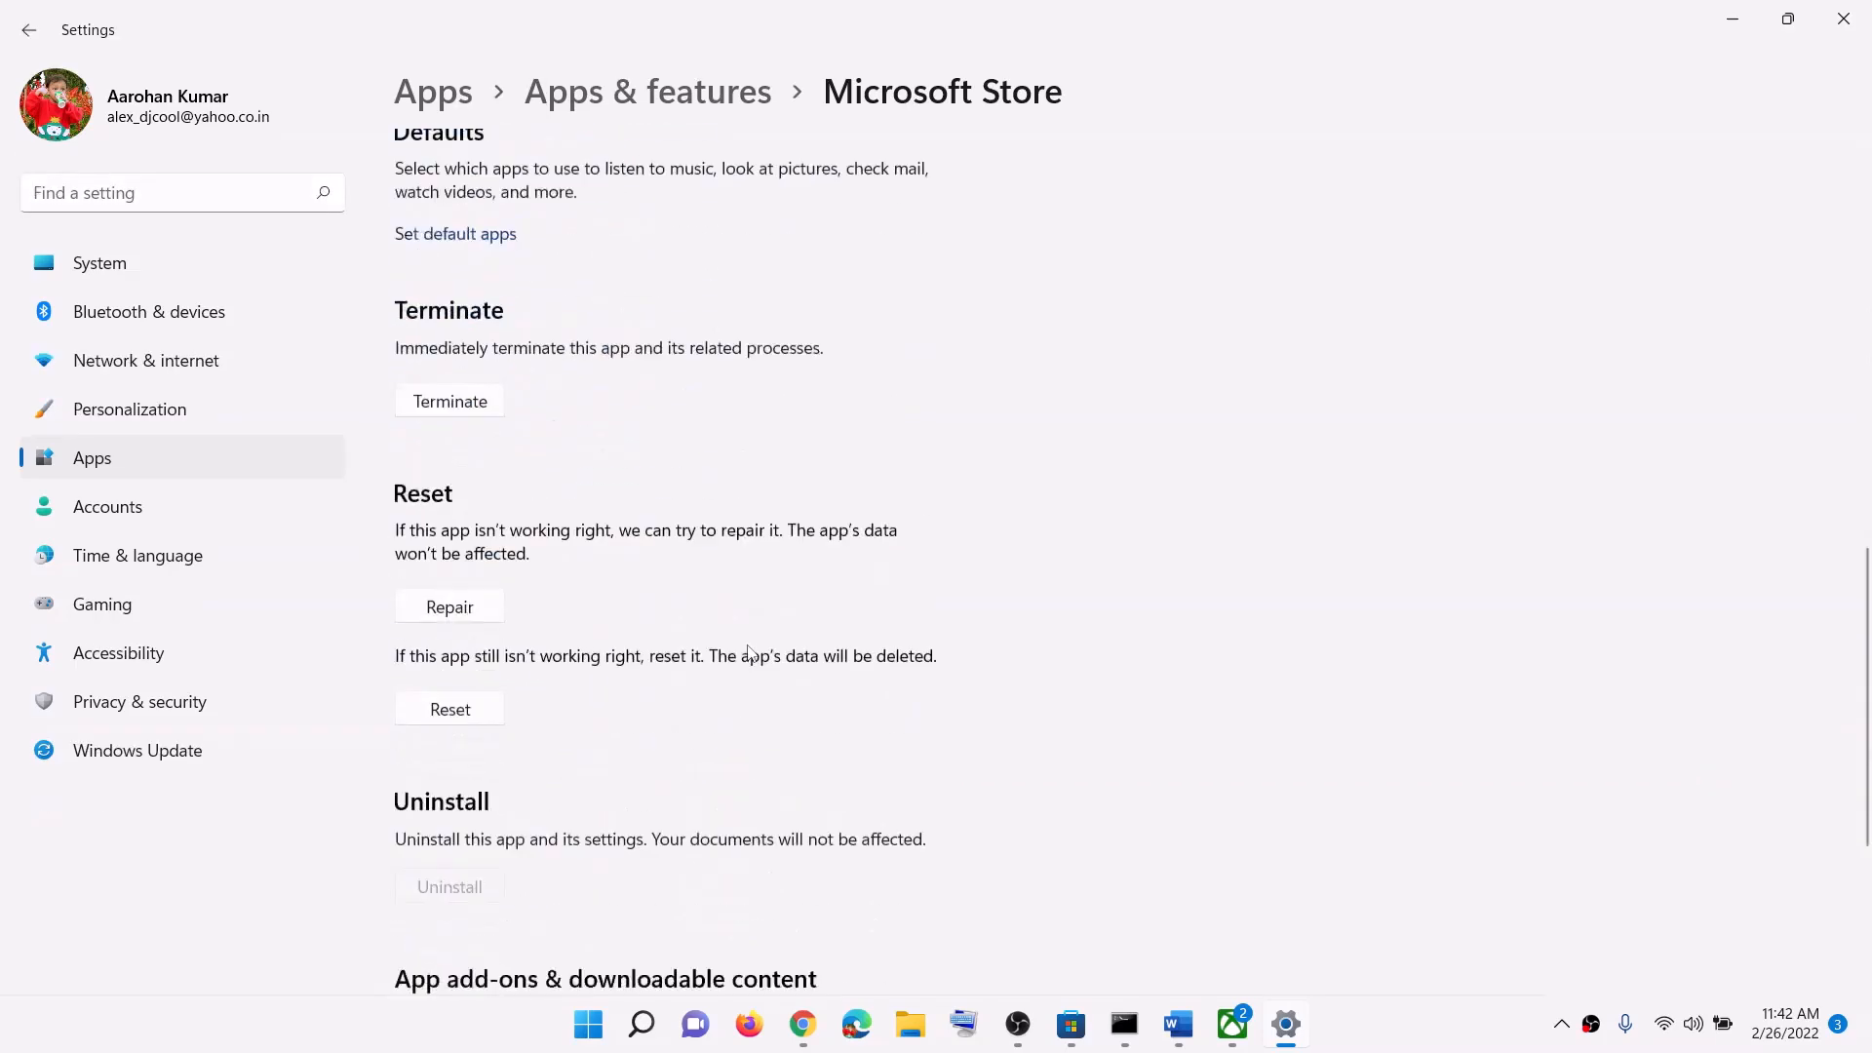
left_click(458, 444)
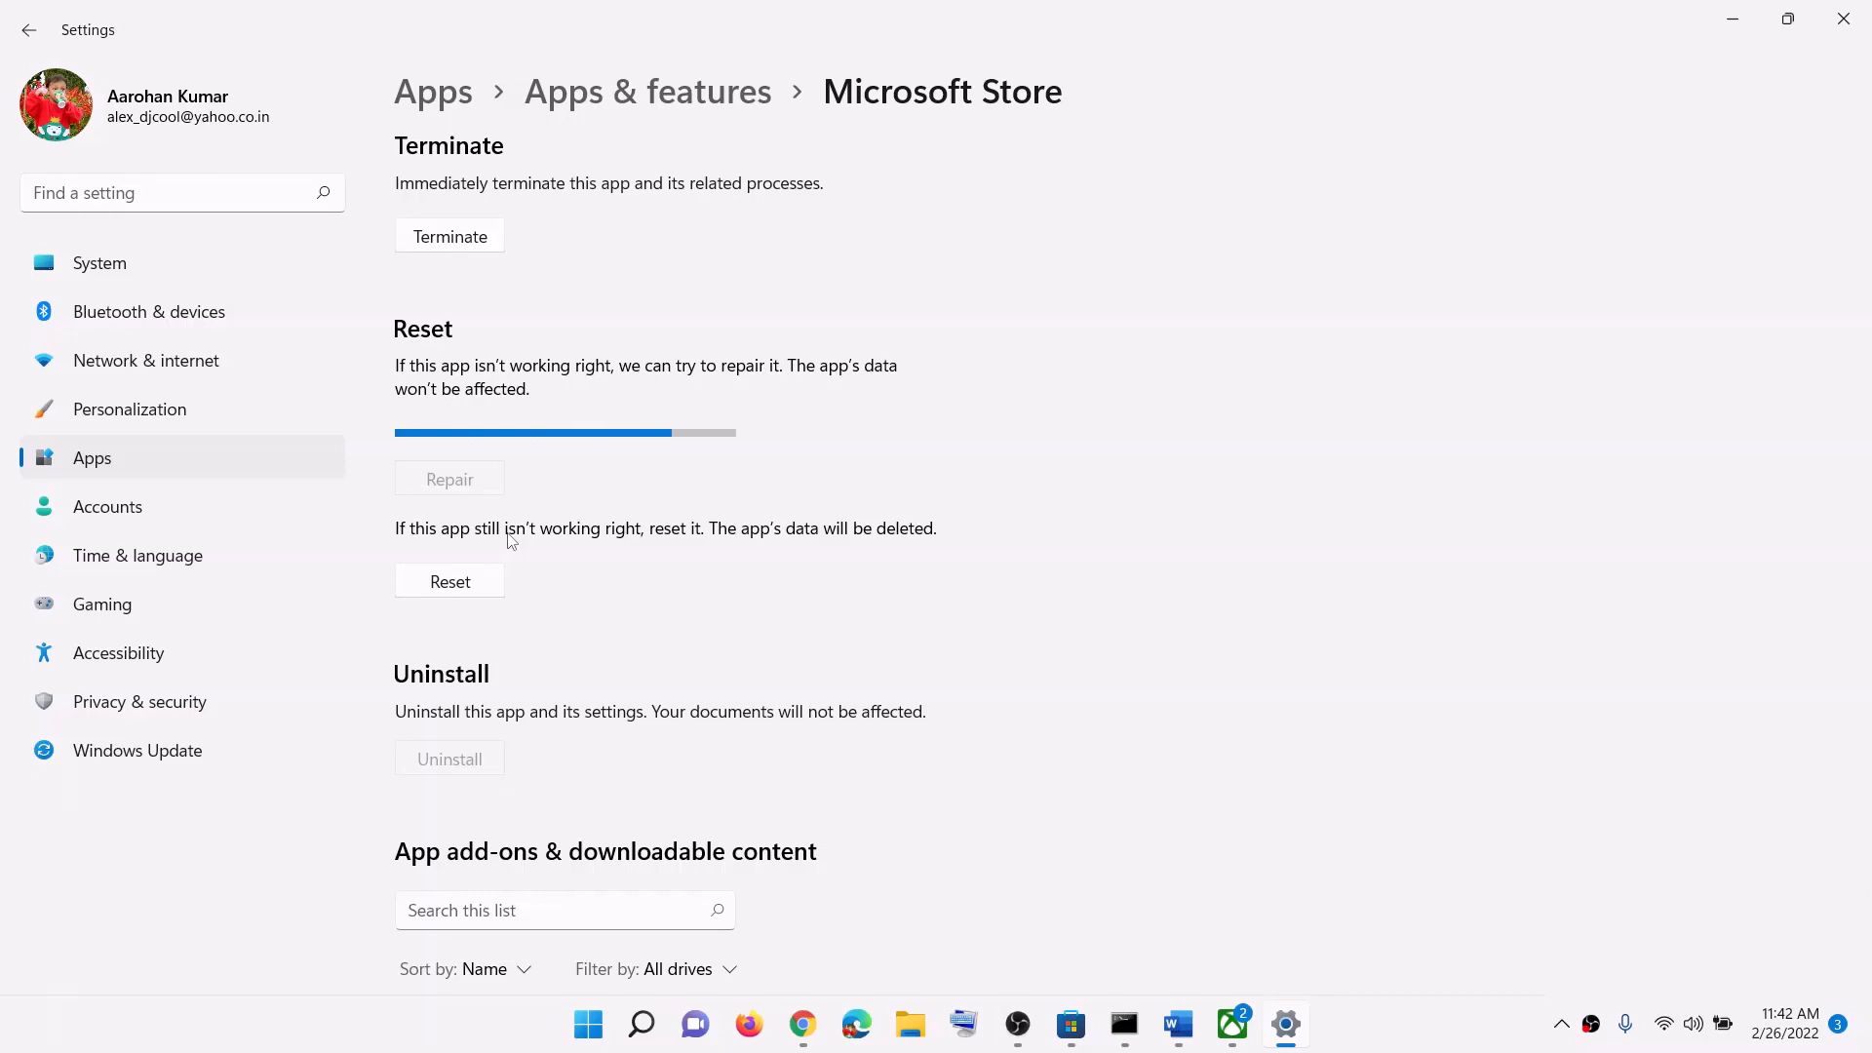
left_click(482, 582)
left_click(537, 535)
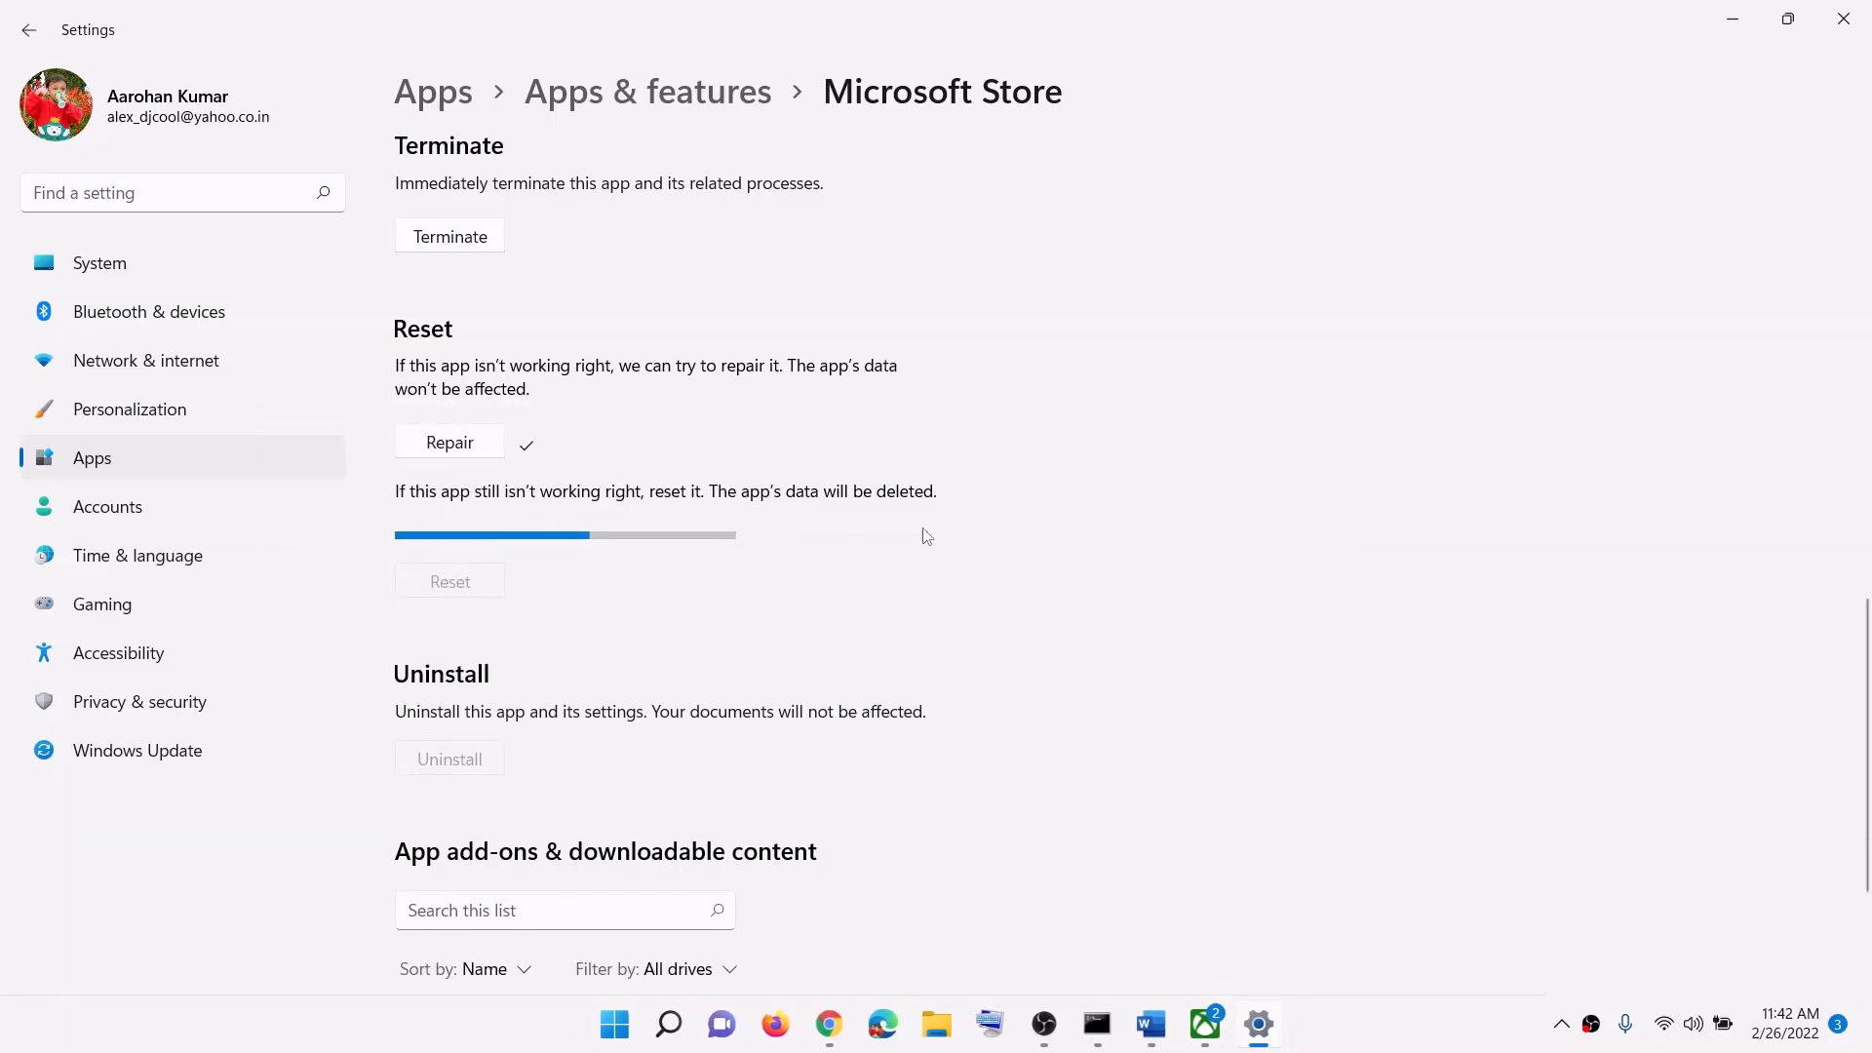
left_click(630, 1022)
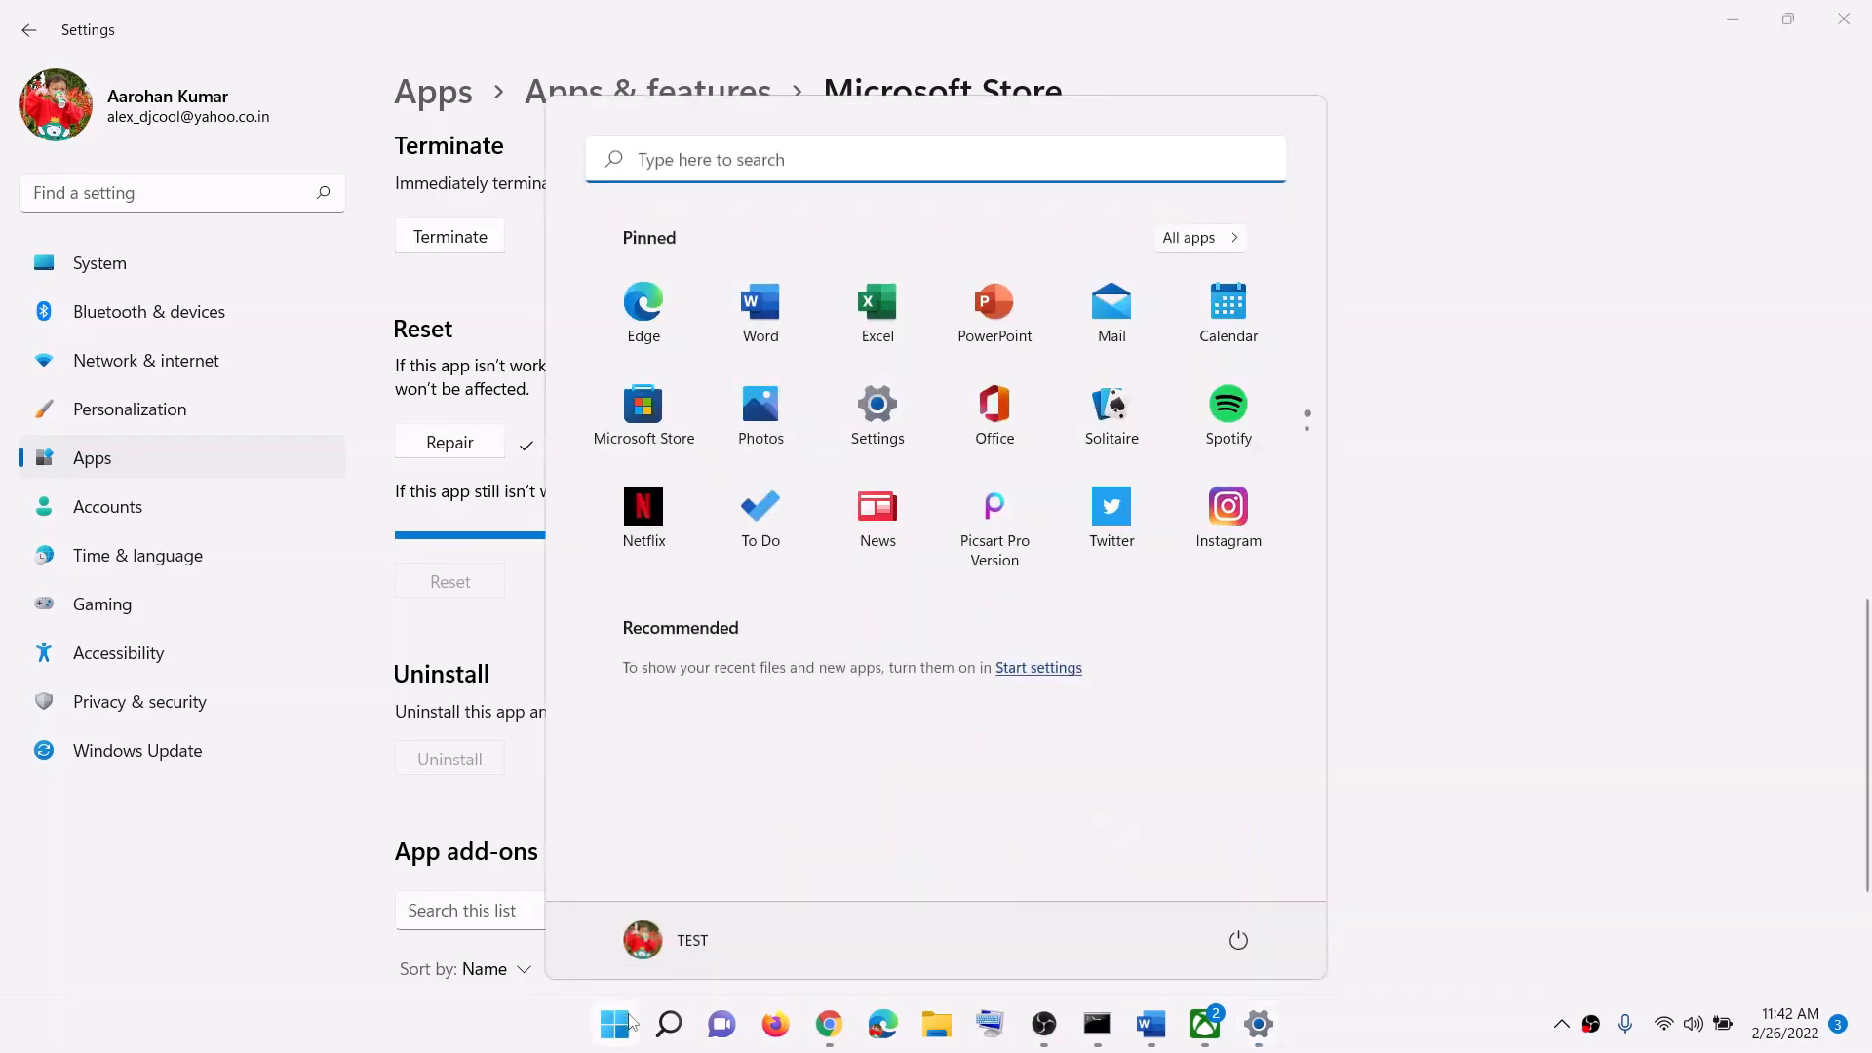
Step: Open the Xbox app's App settings from a Start search for 'xbox'
type("xbox")
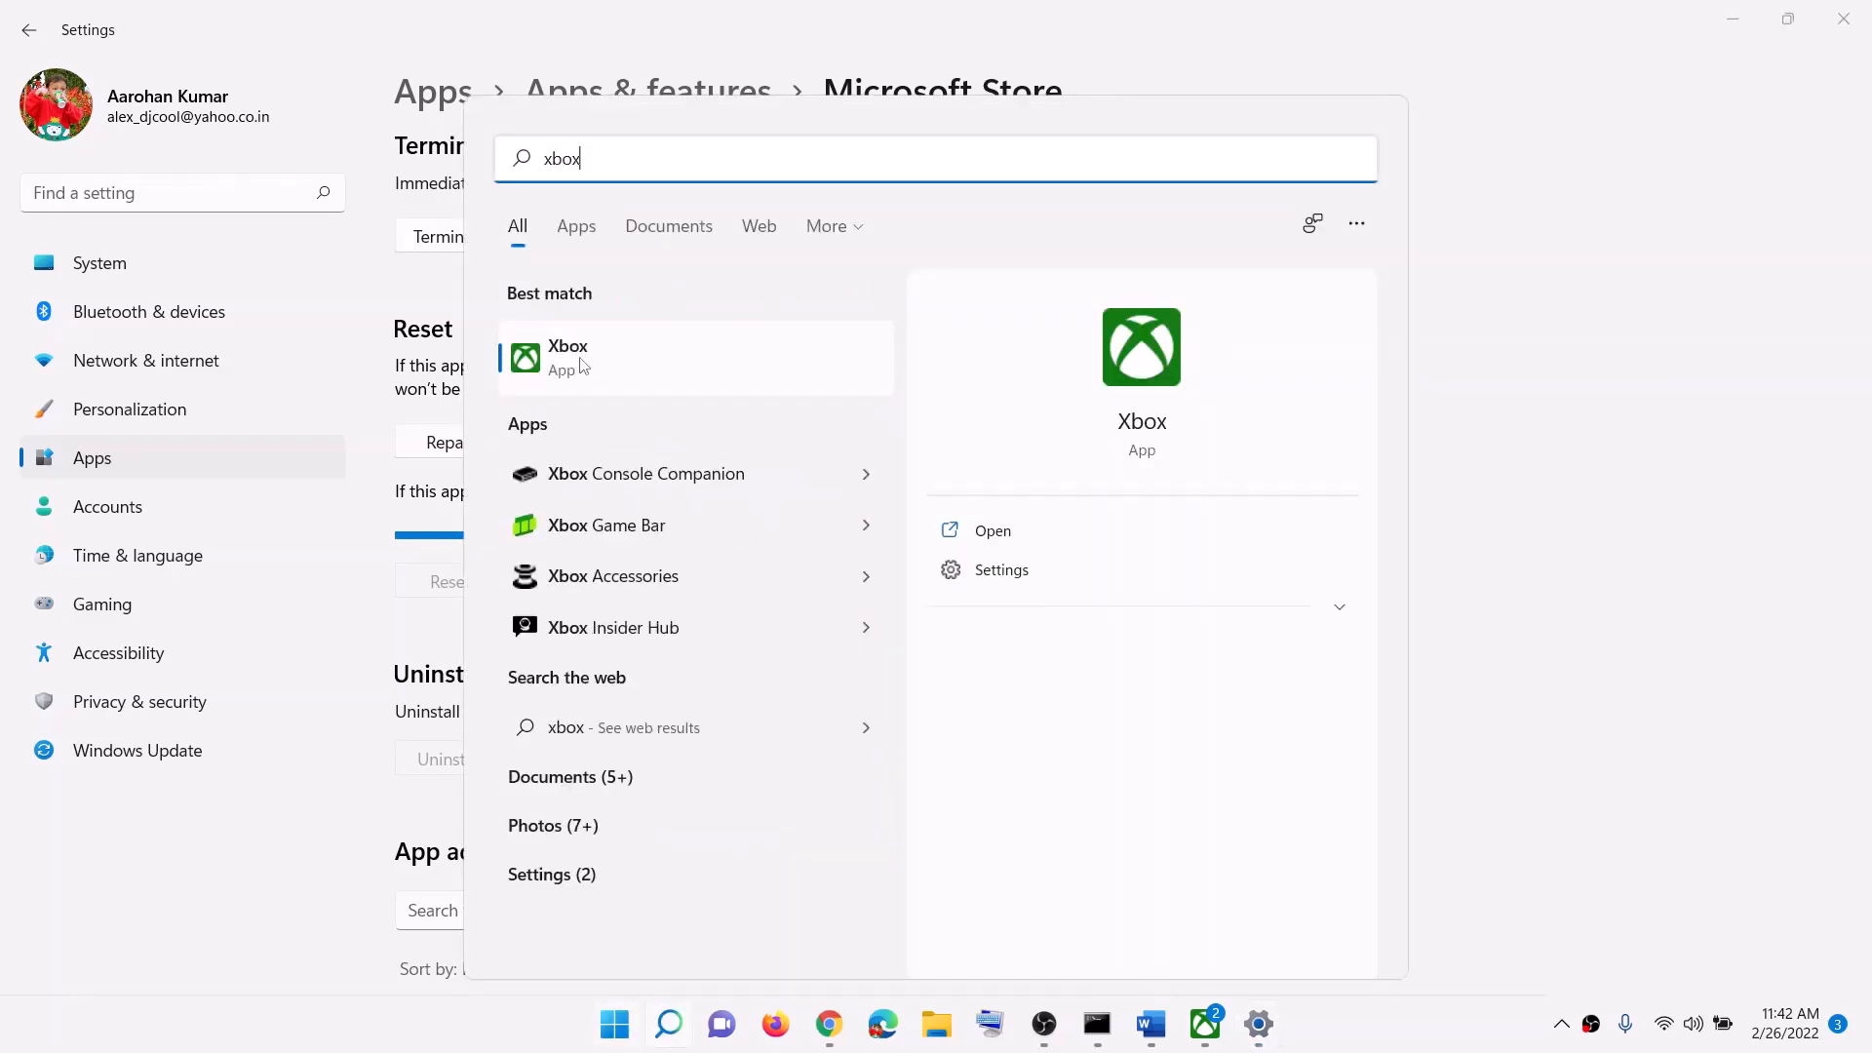
right_click(583, 365)
left_click(689, 485)
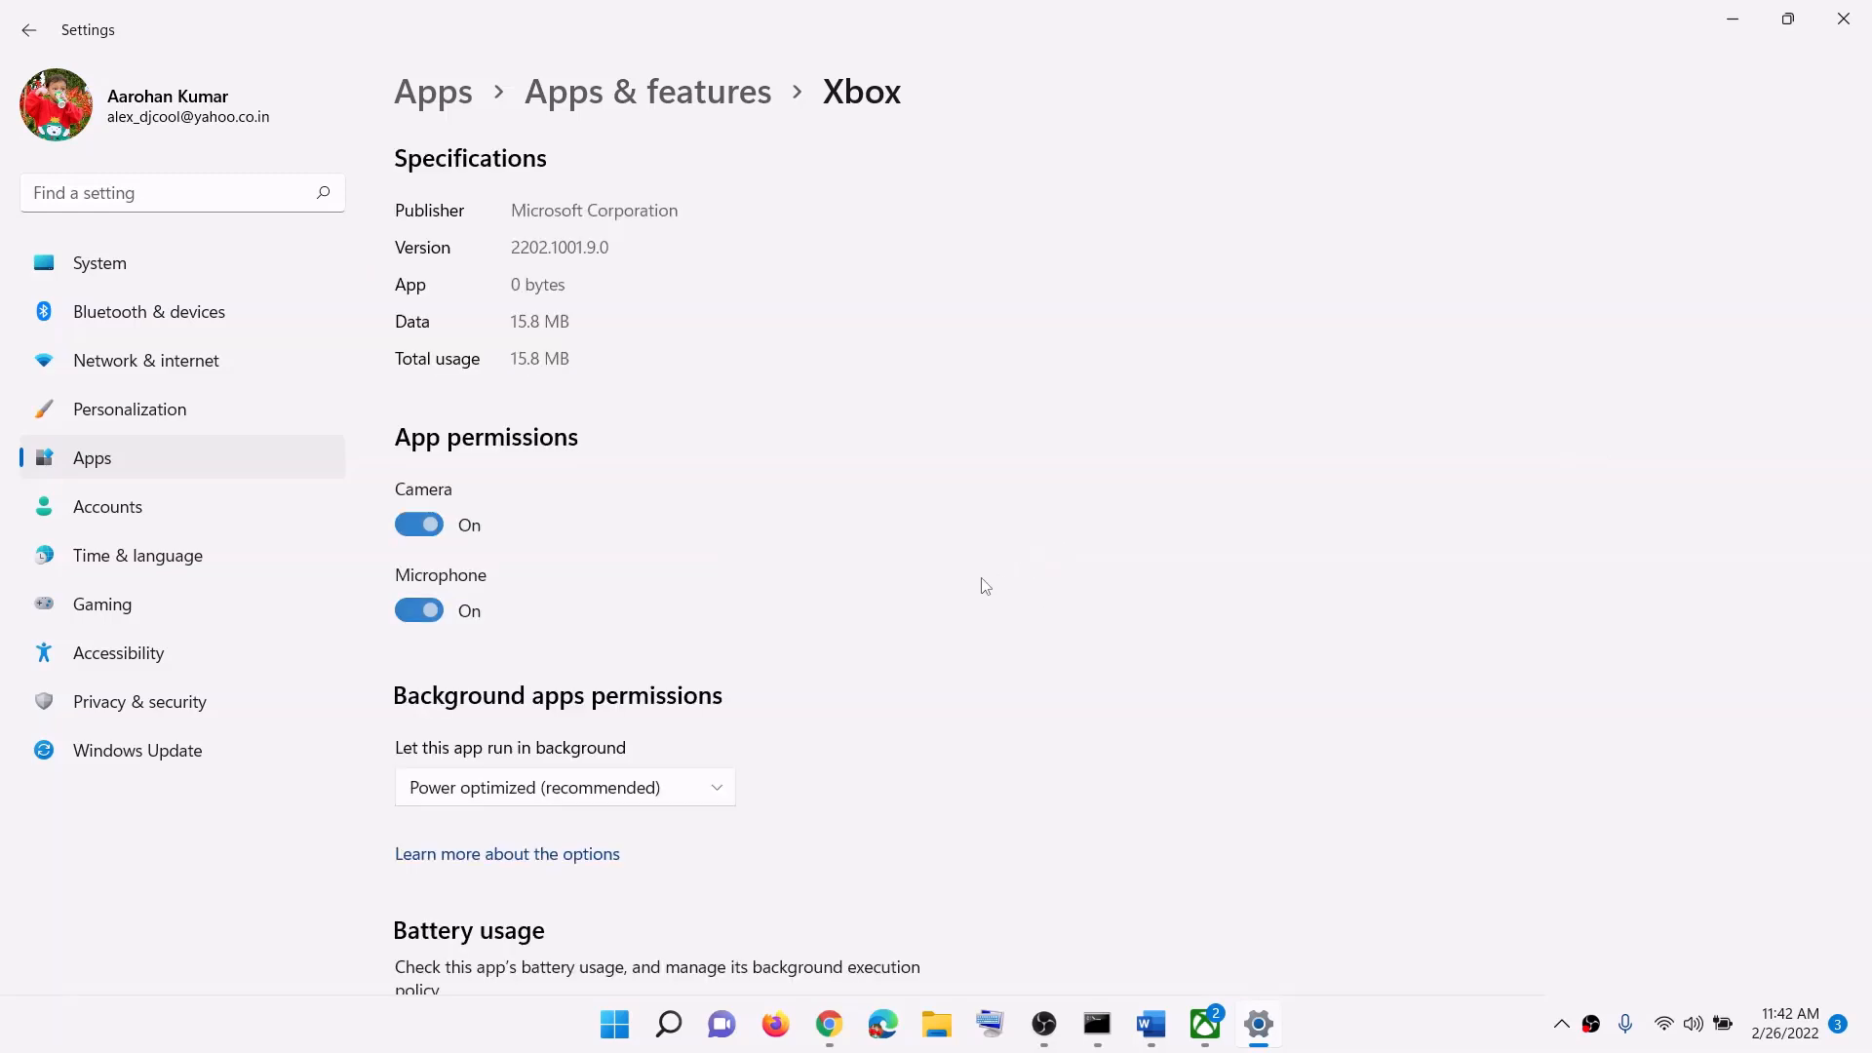
Step: Repair the Xbox app, reset it with confirmation, and bring the Word guide back
scroll(936, 598, "down", 10)
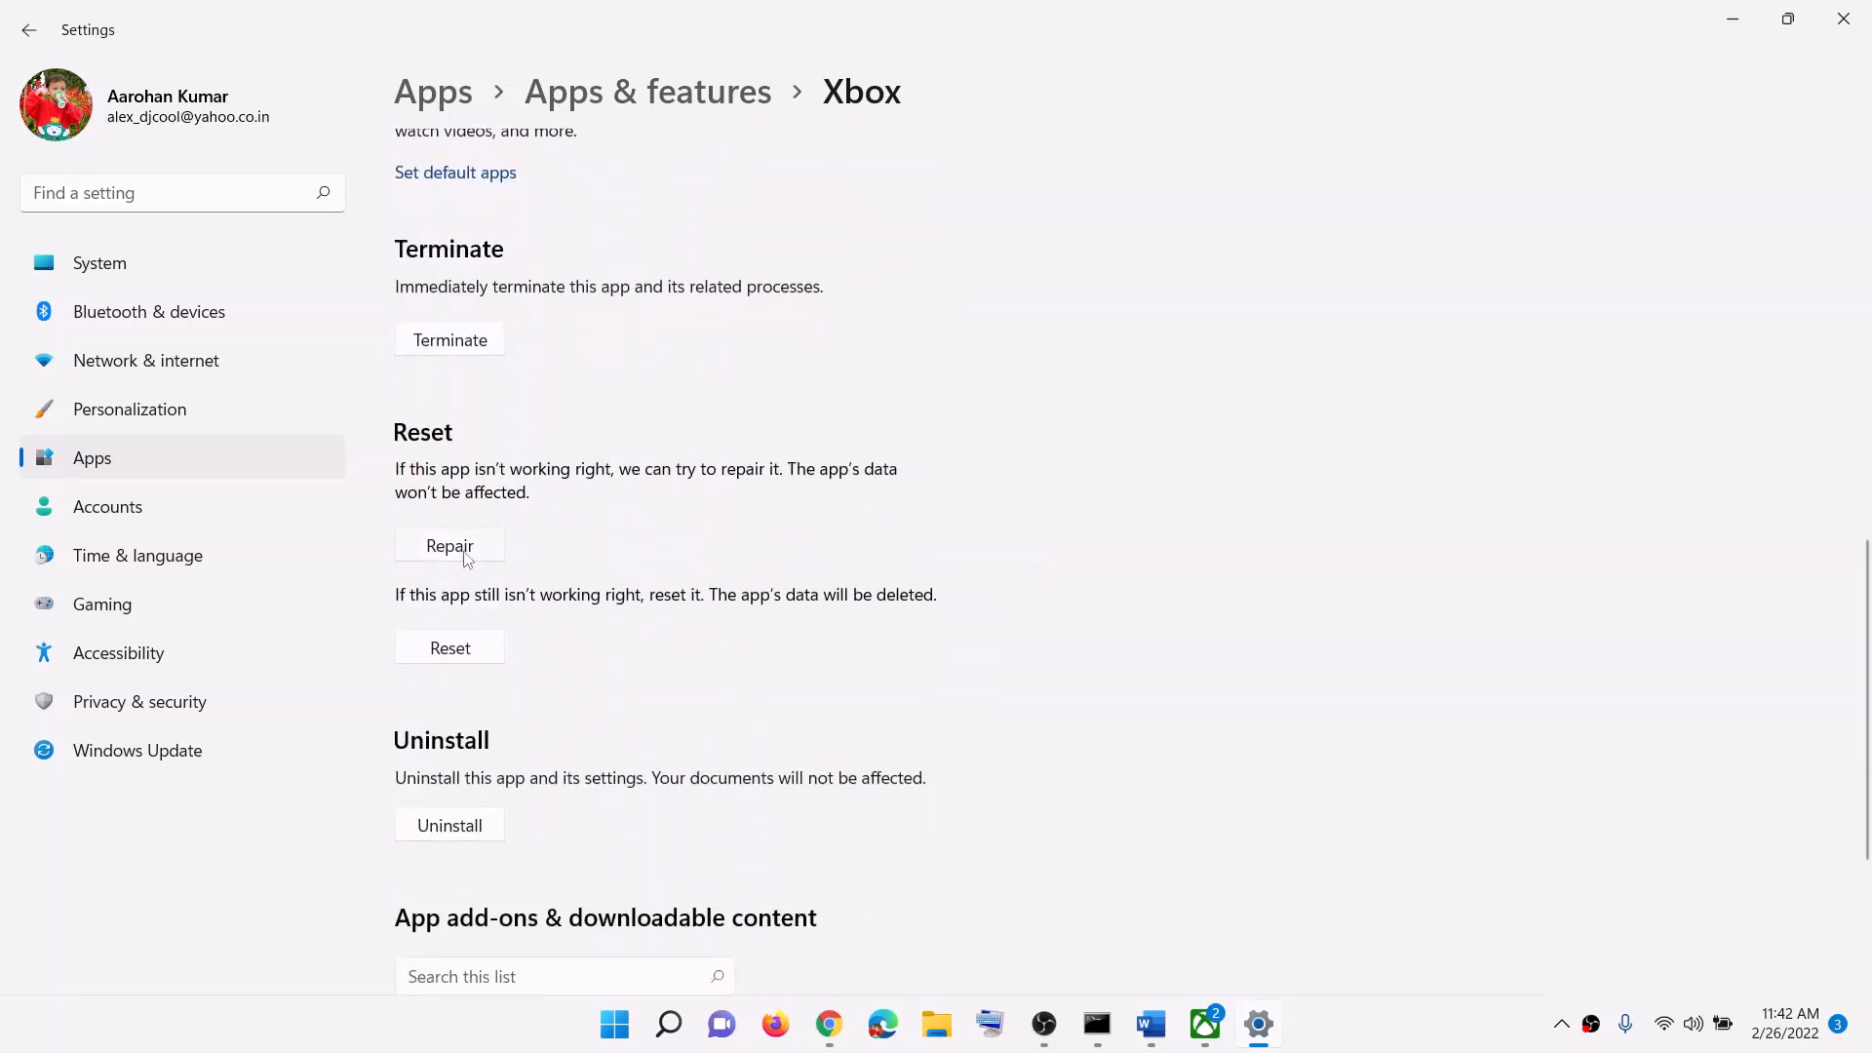
left_click(458, 545)
left_click(454, 654)
left_click(563, 588)
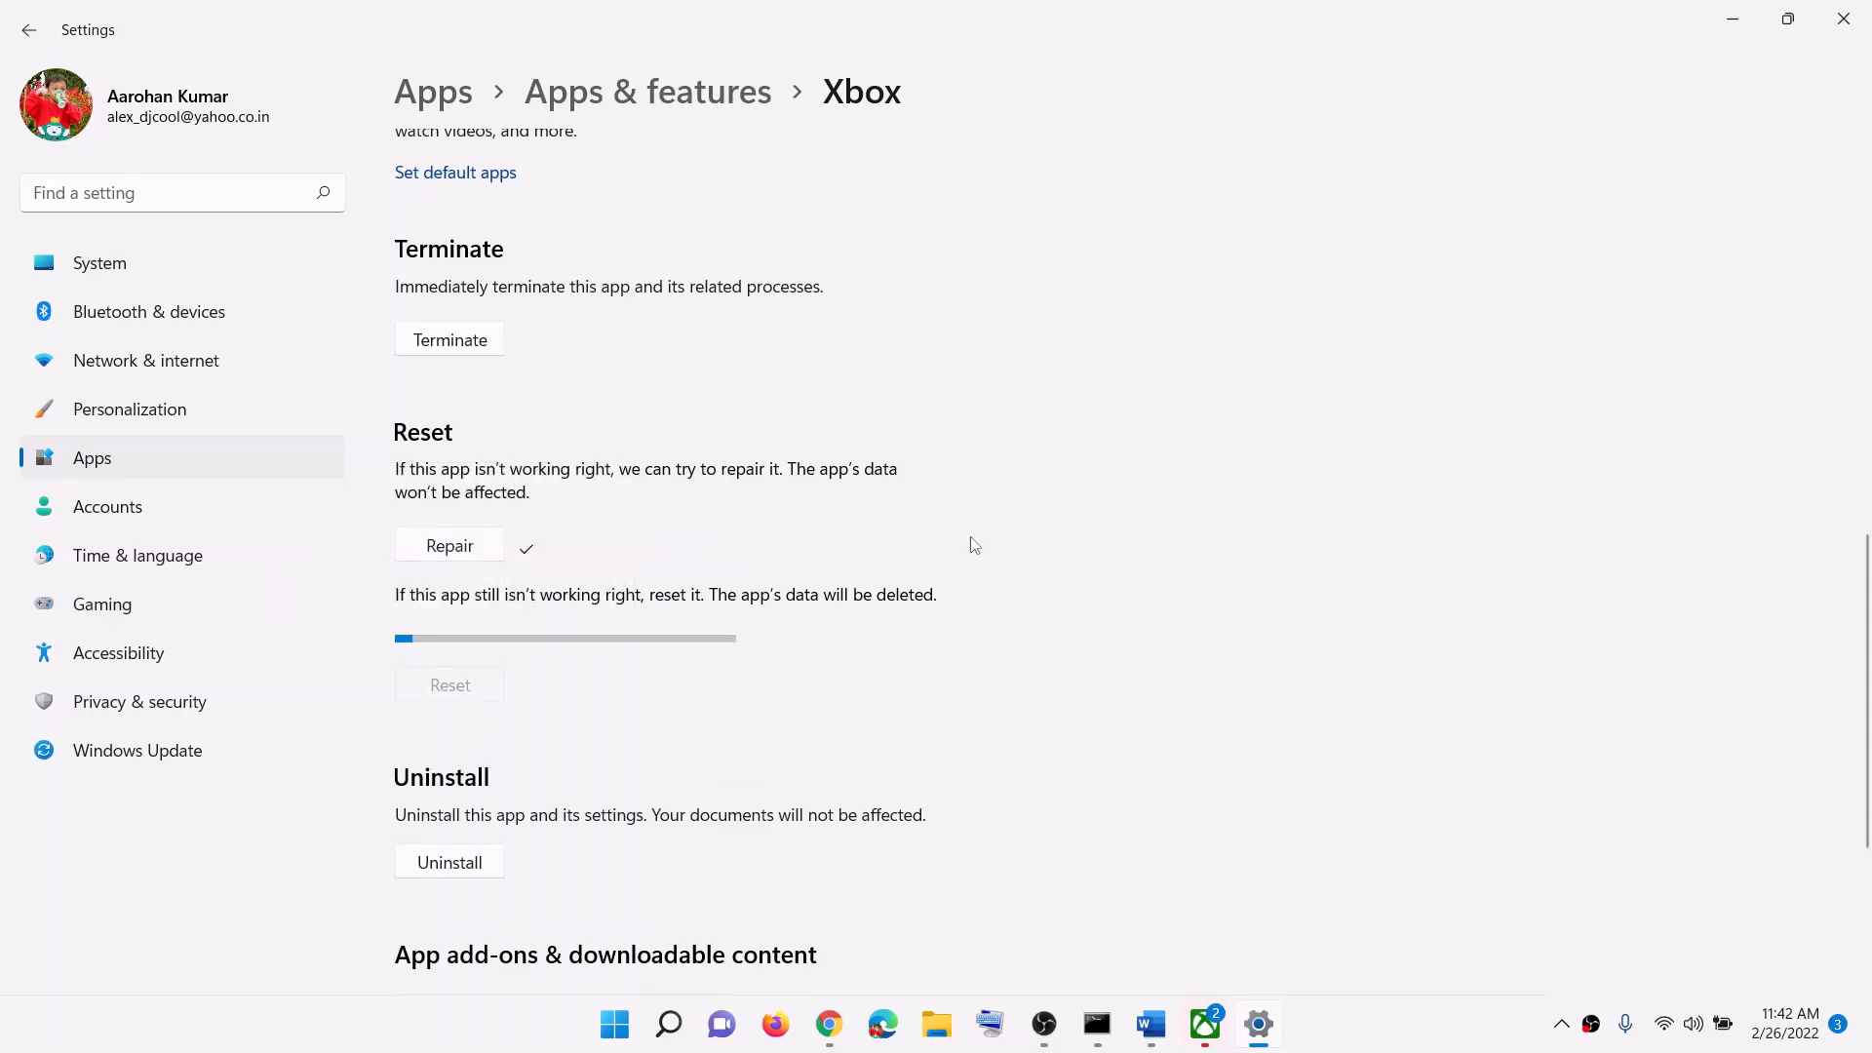
left_click(1152, 1023)
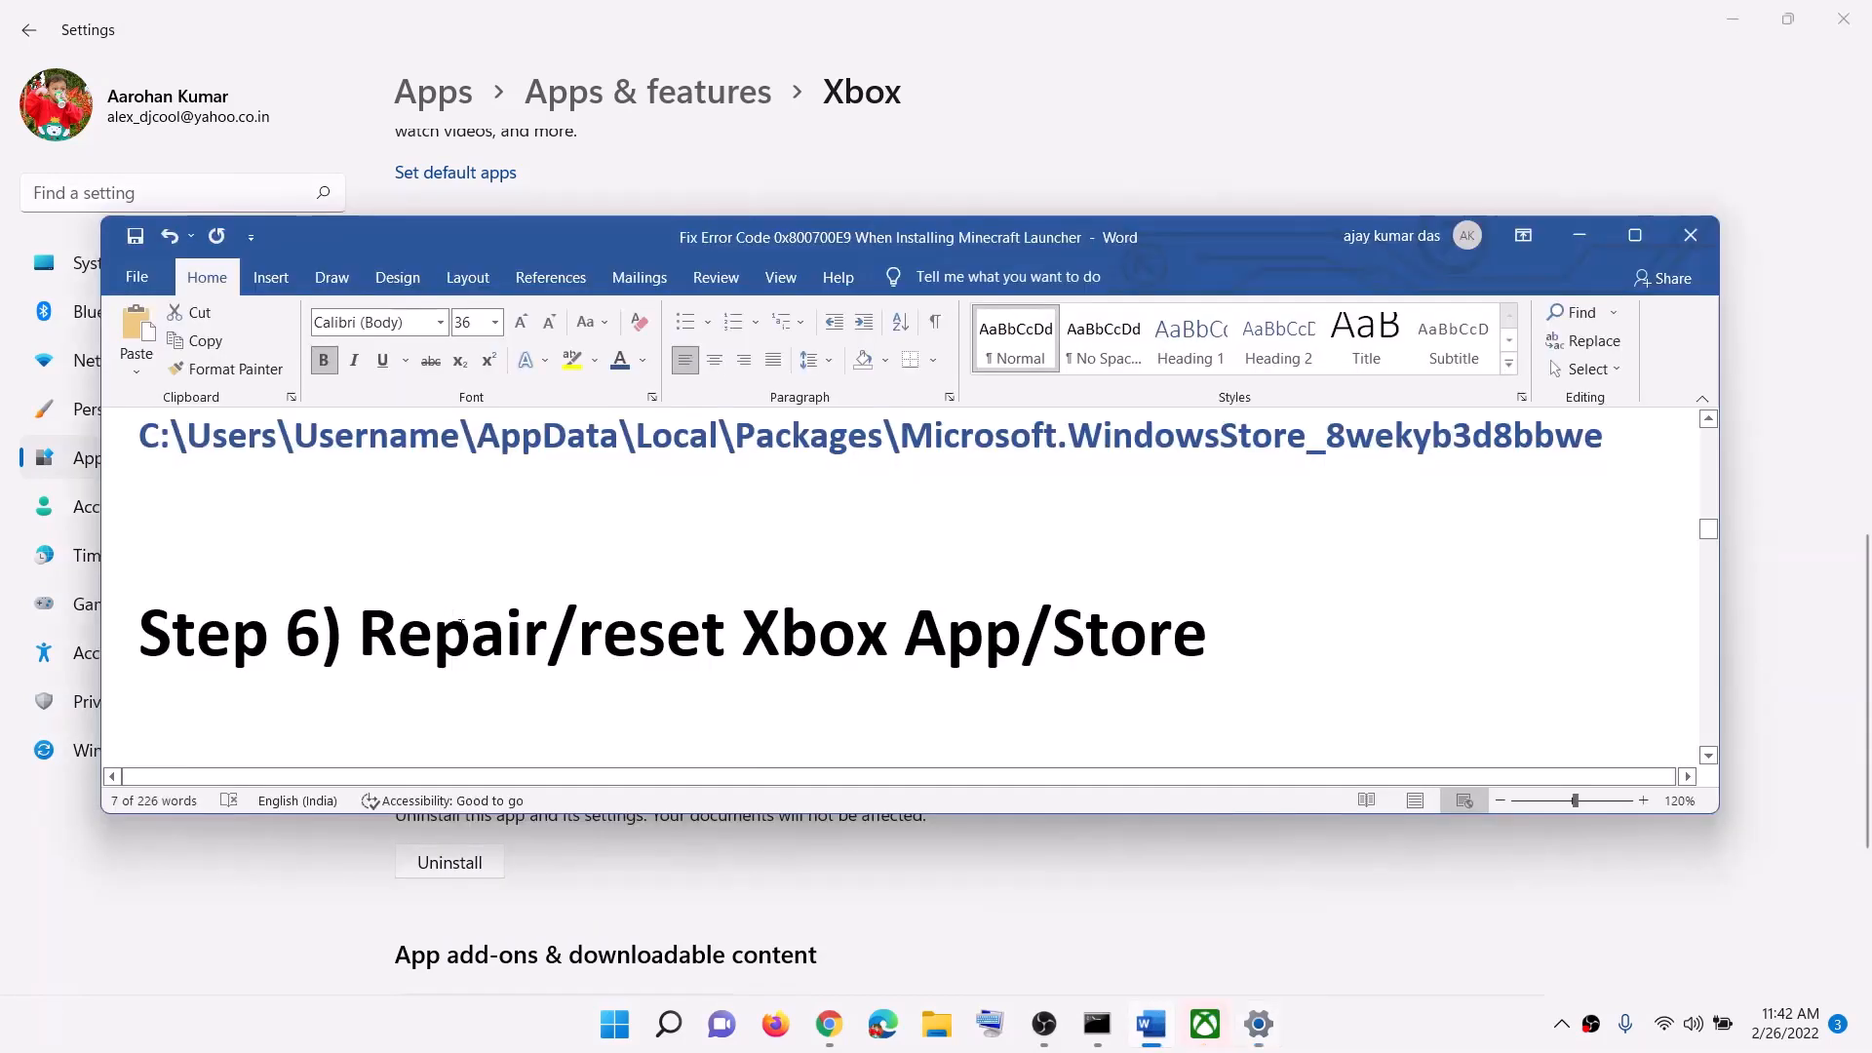
scroll(629, 627, "down", 3)
Step: Highlight Step 7's heading, then open Microsoft Store maximized and go to its Library
left_click_drag(629, 627, 1069, 645)
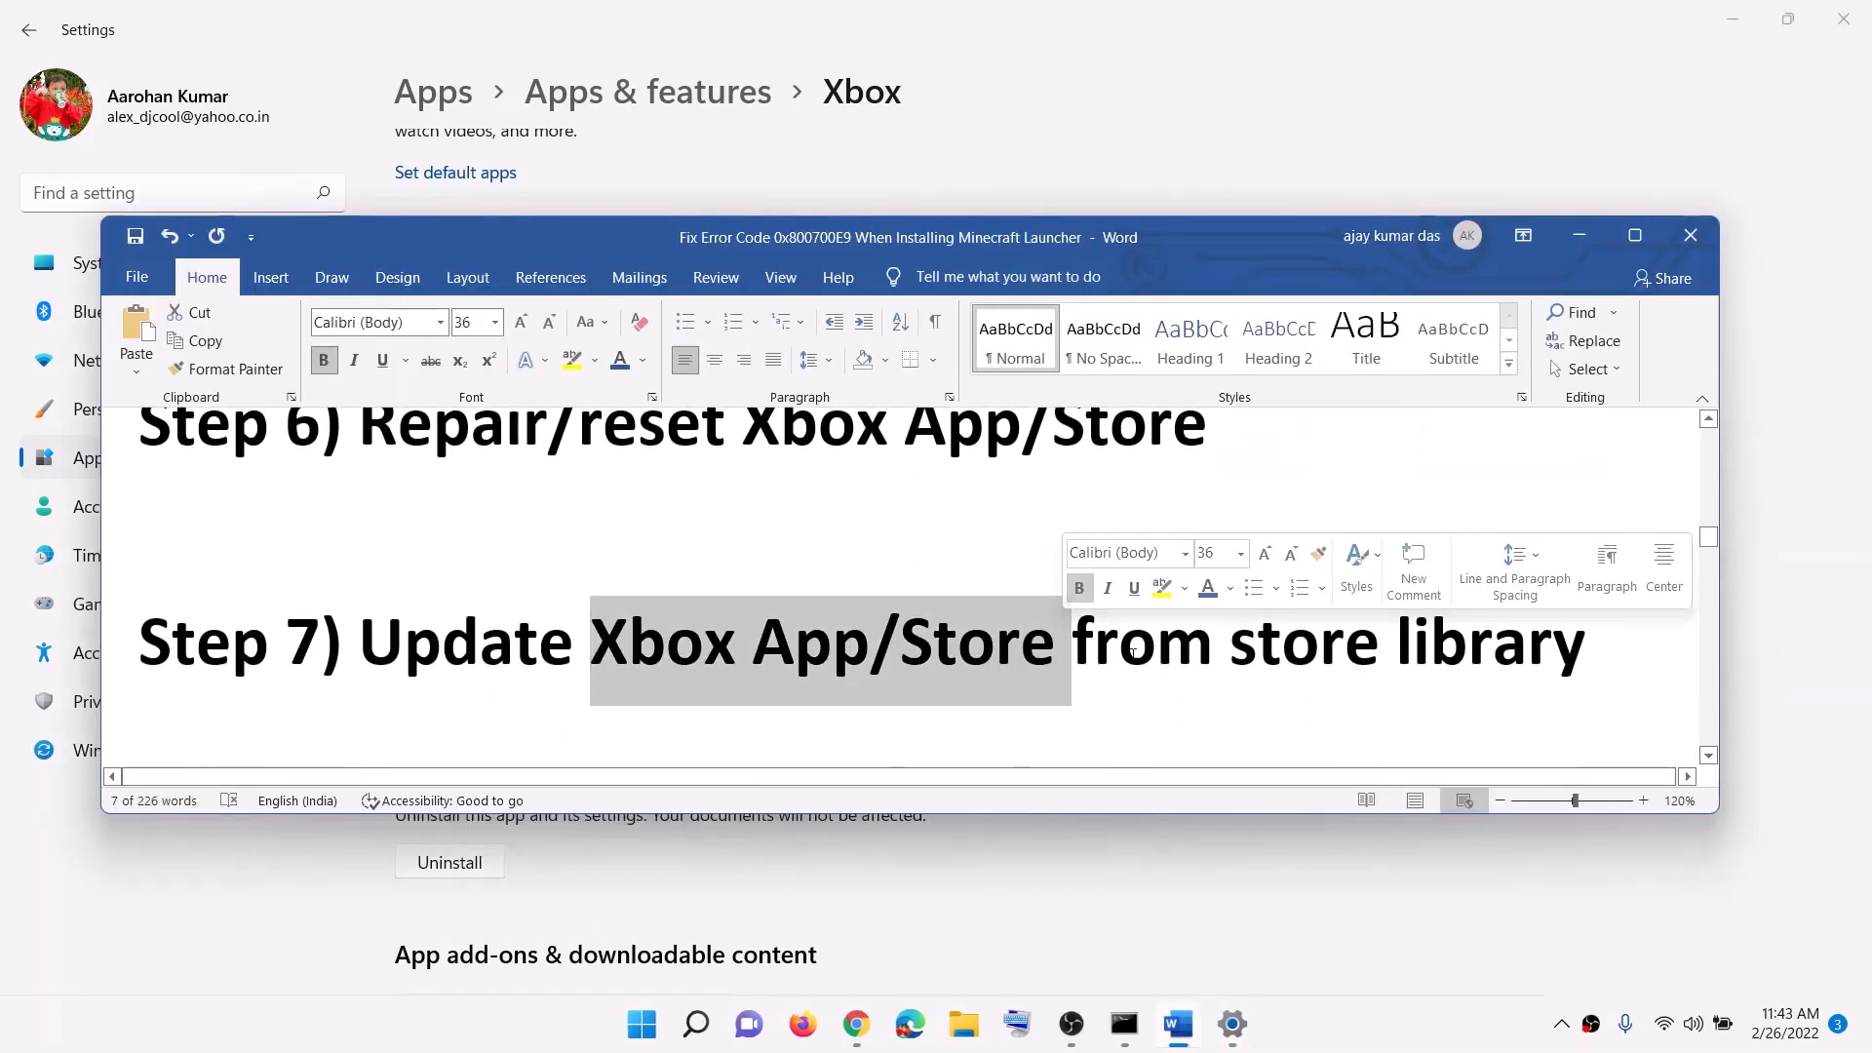
left_click_drag(1582, 640, 590, 643)
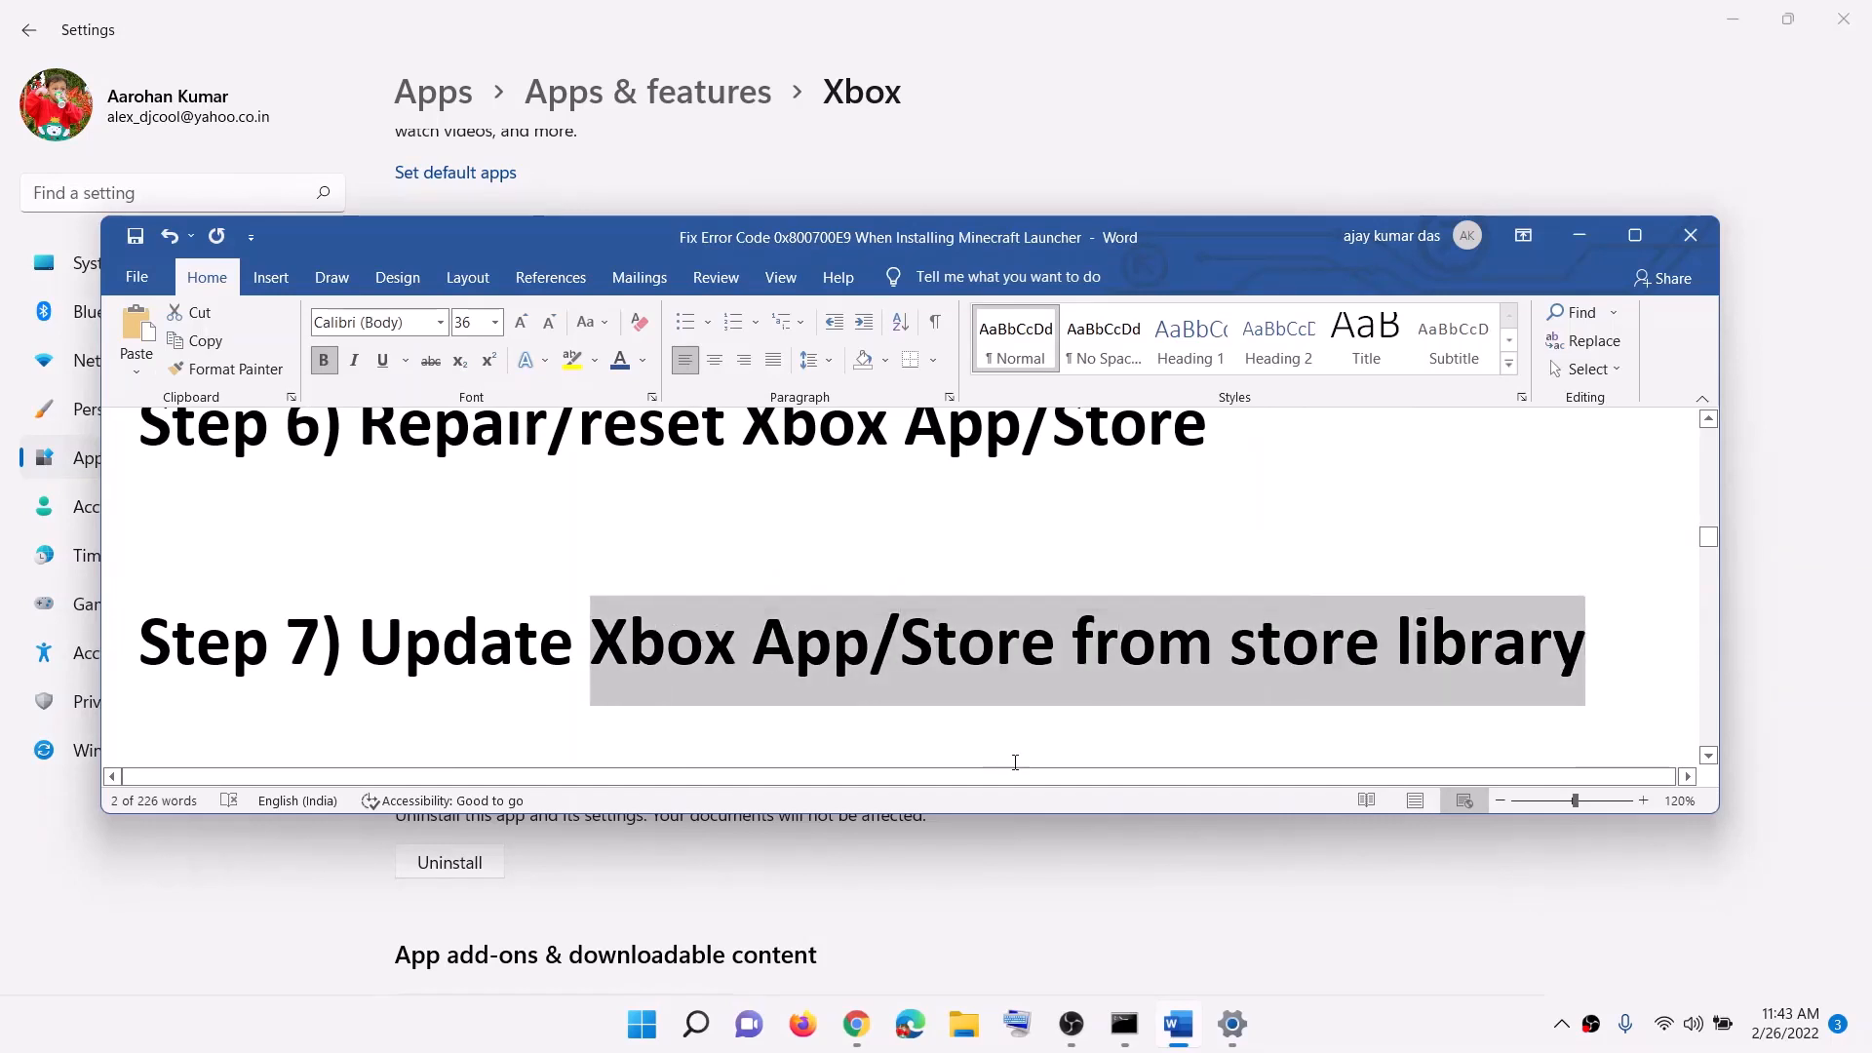
left_click(641, 1024)
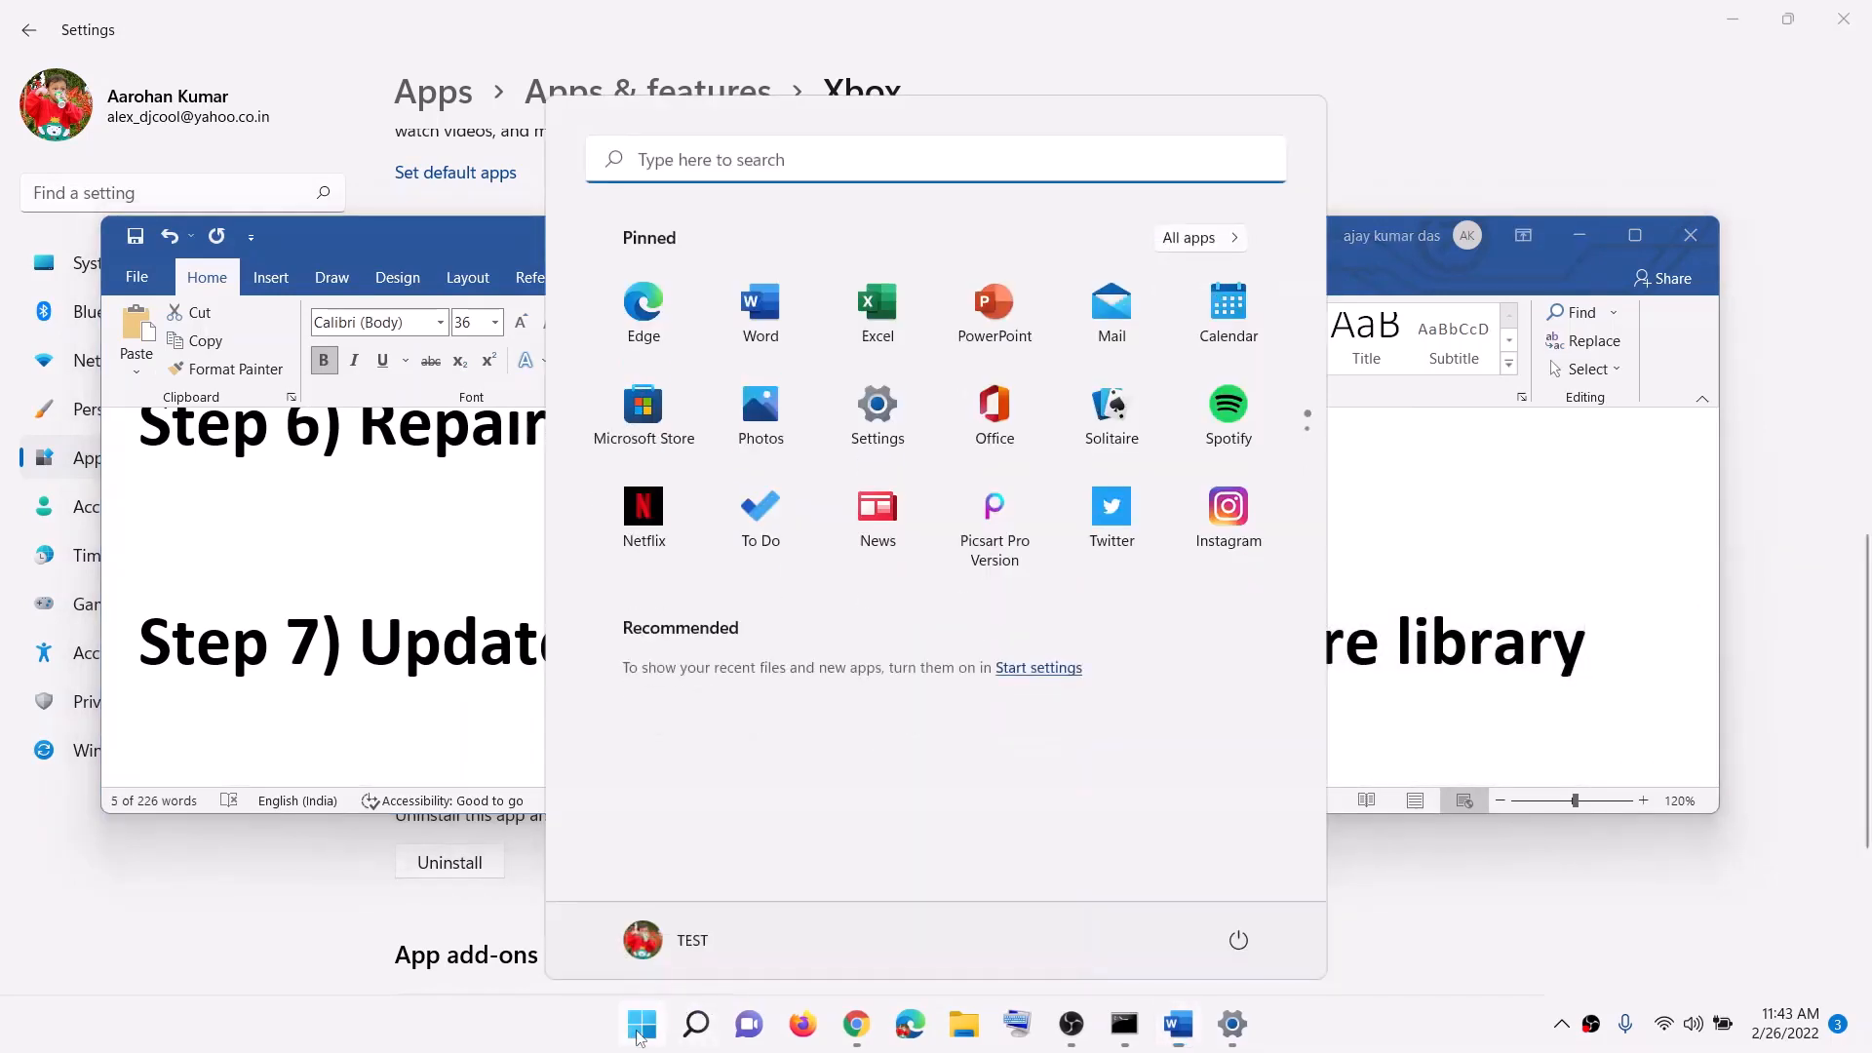
type("sto")
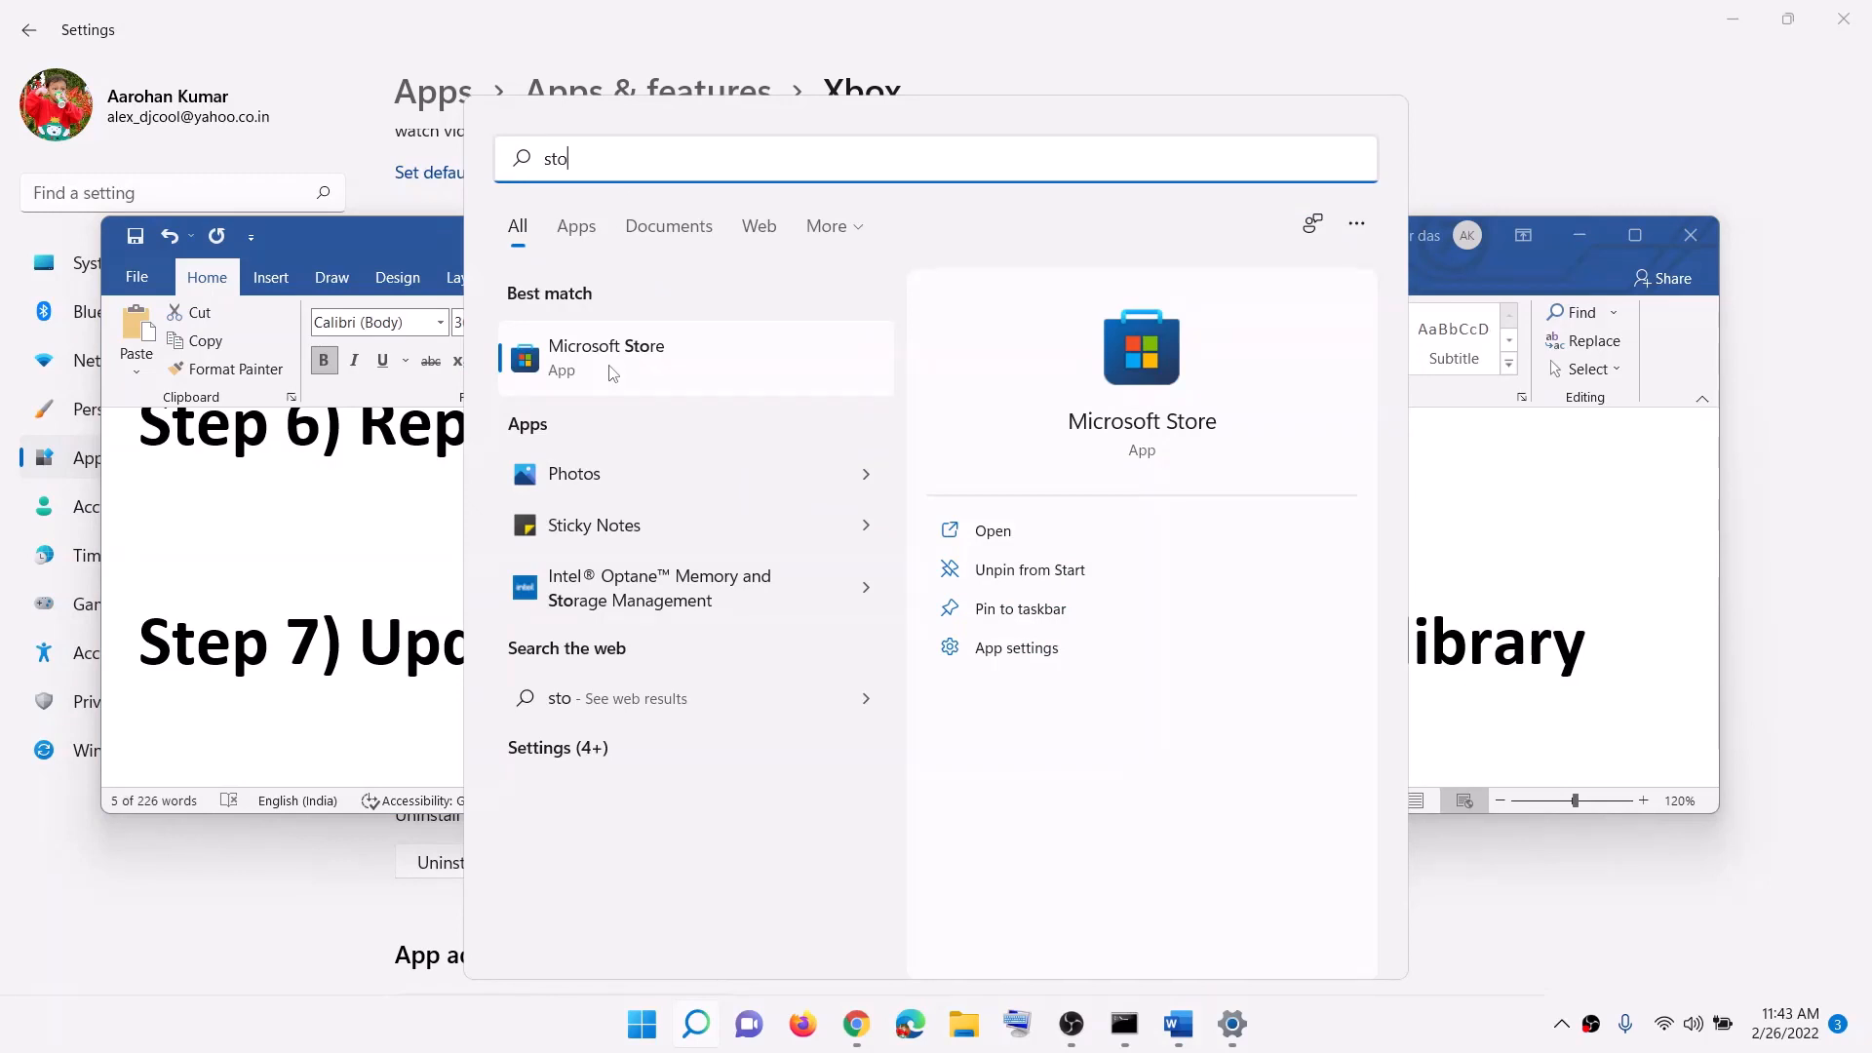
left_click(613, 373)
left_click(1308, 27)
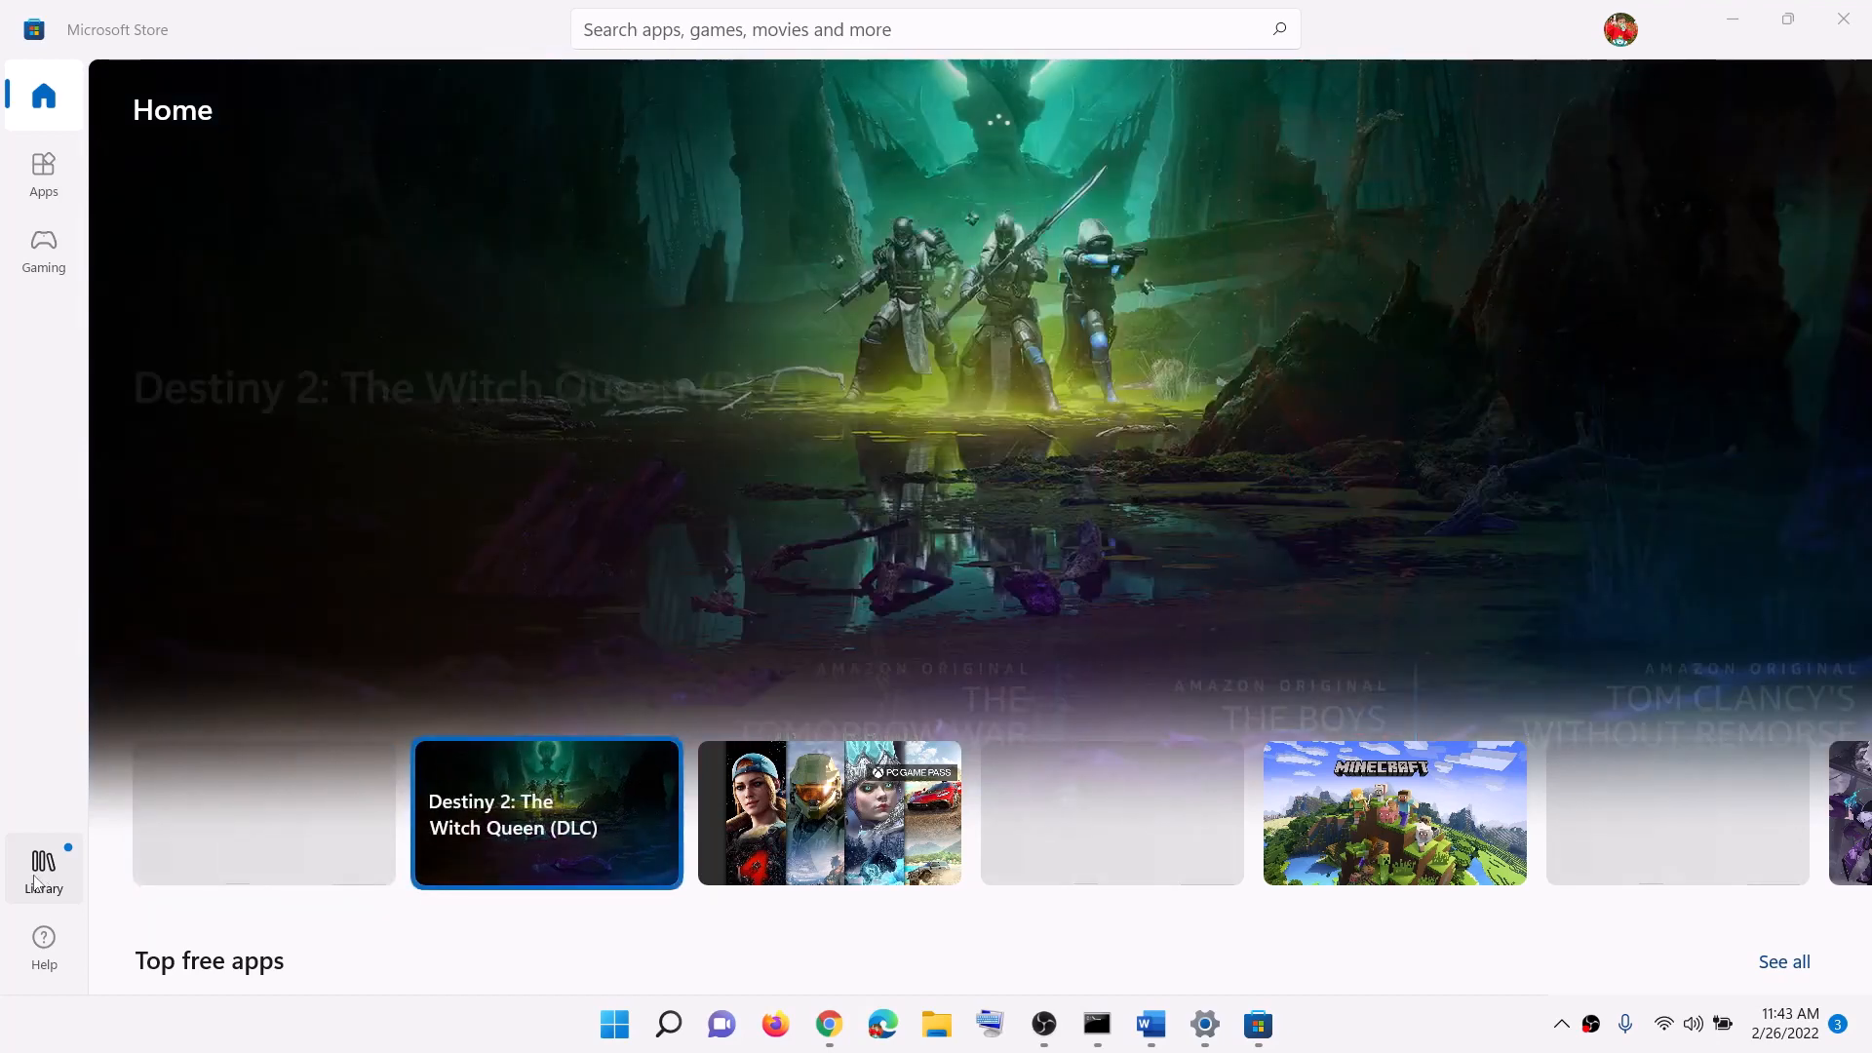
left_click(40, 871)
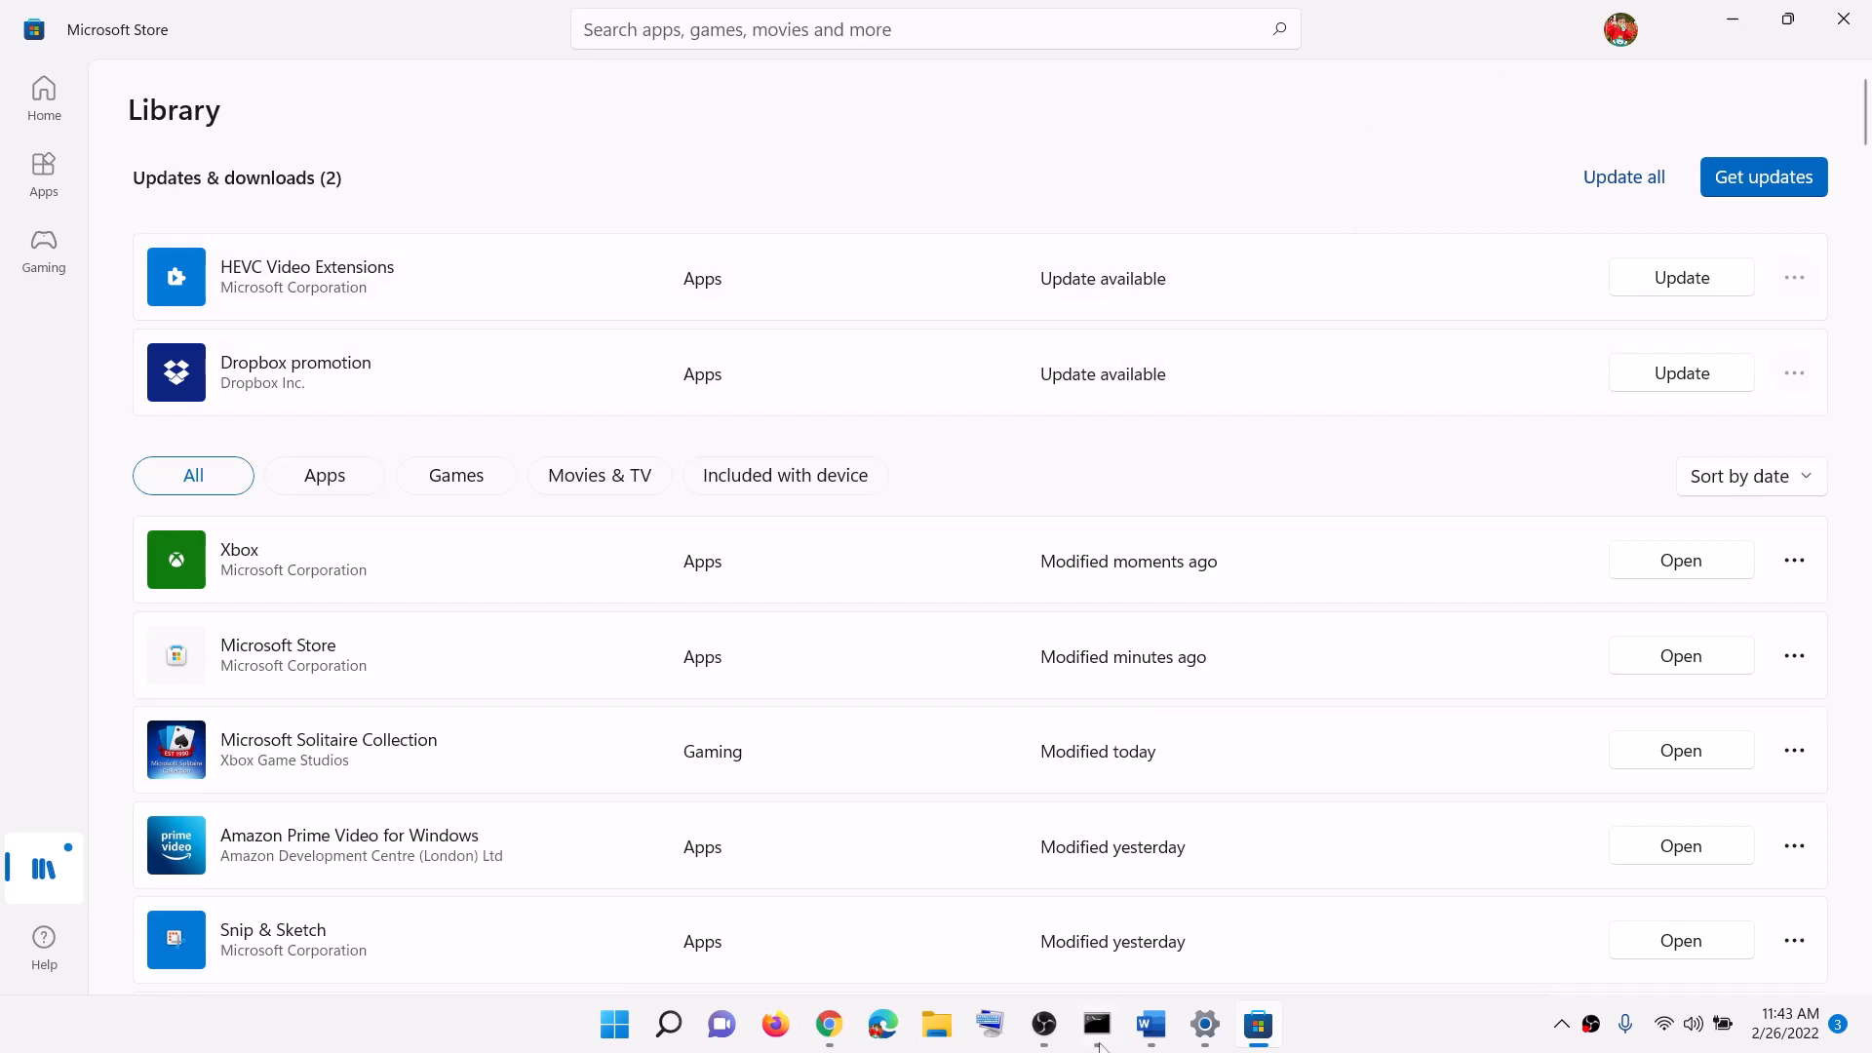
Step: Copy the Xbox Identity Provider link from the Word guide
left_click(1151, 1038)
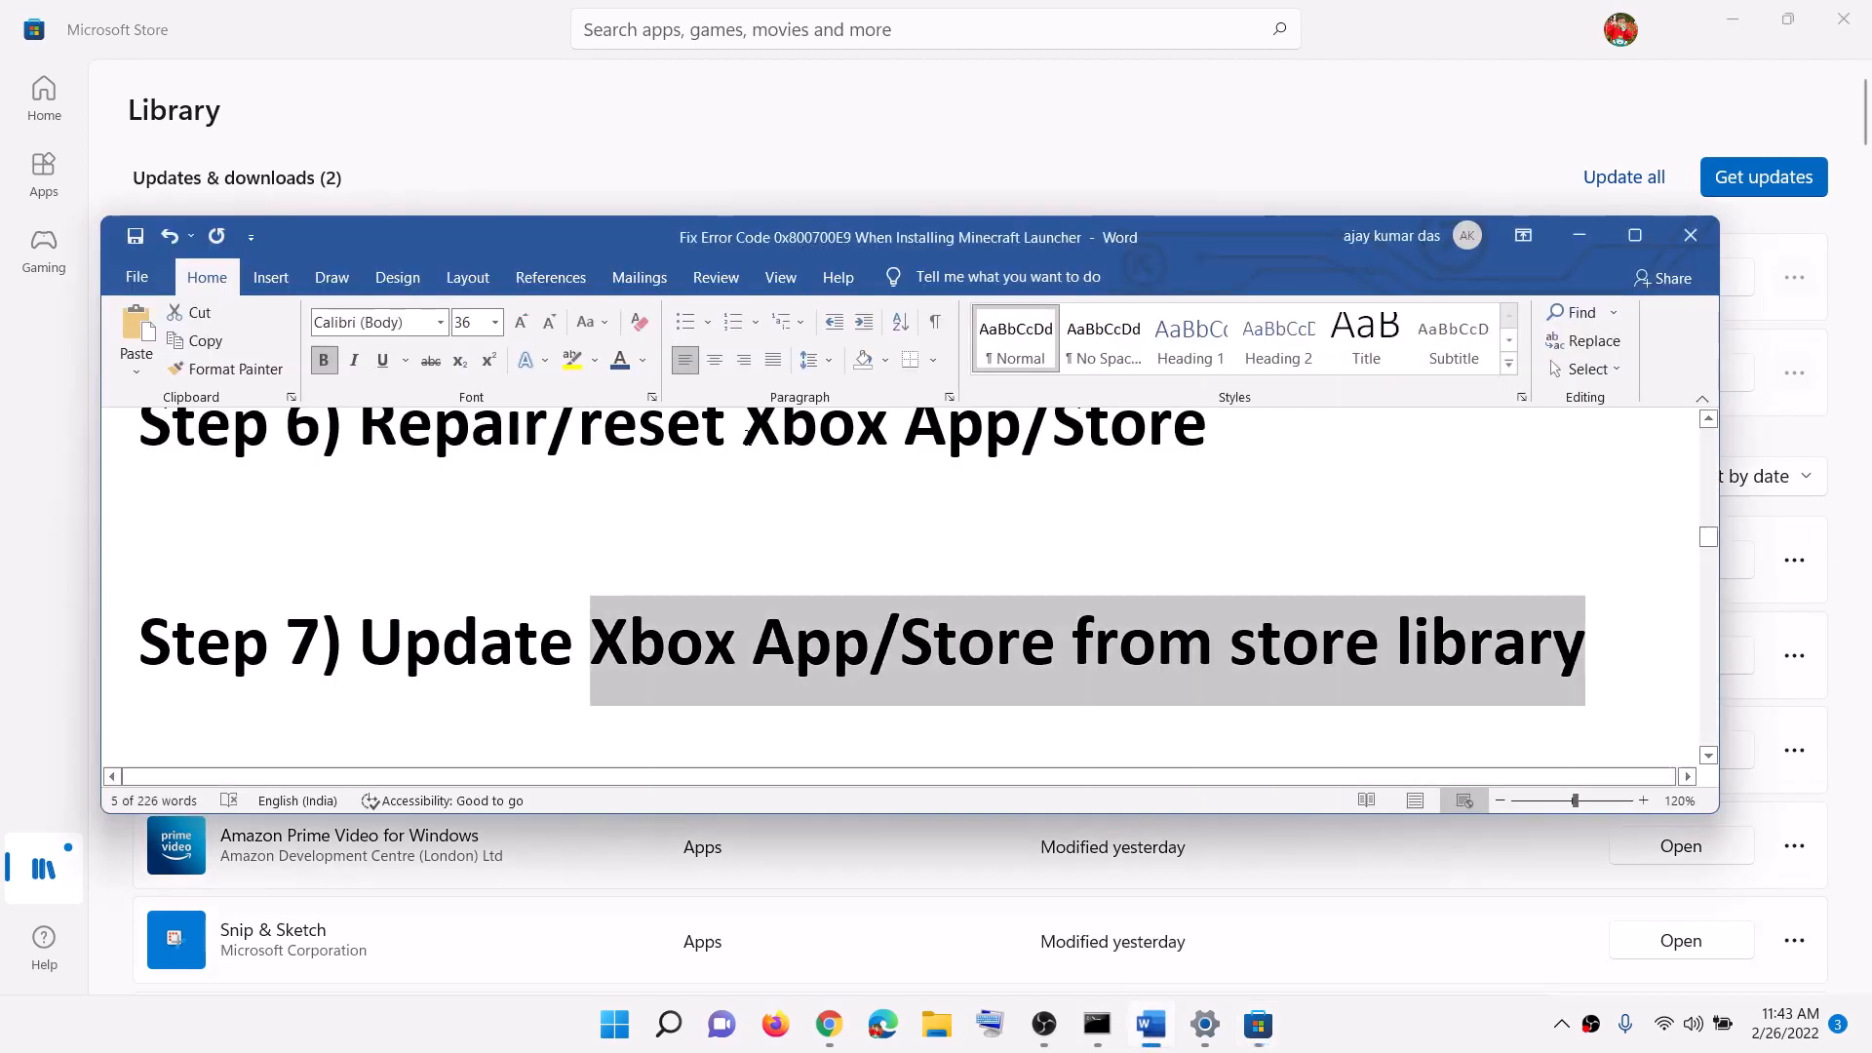
scroll(700, 585, "down", 1)
scroll(700, 592, "down", 3)
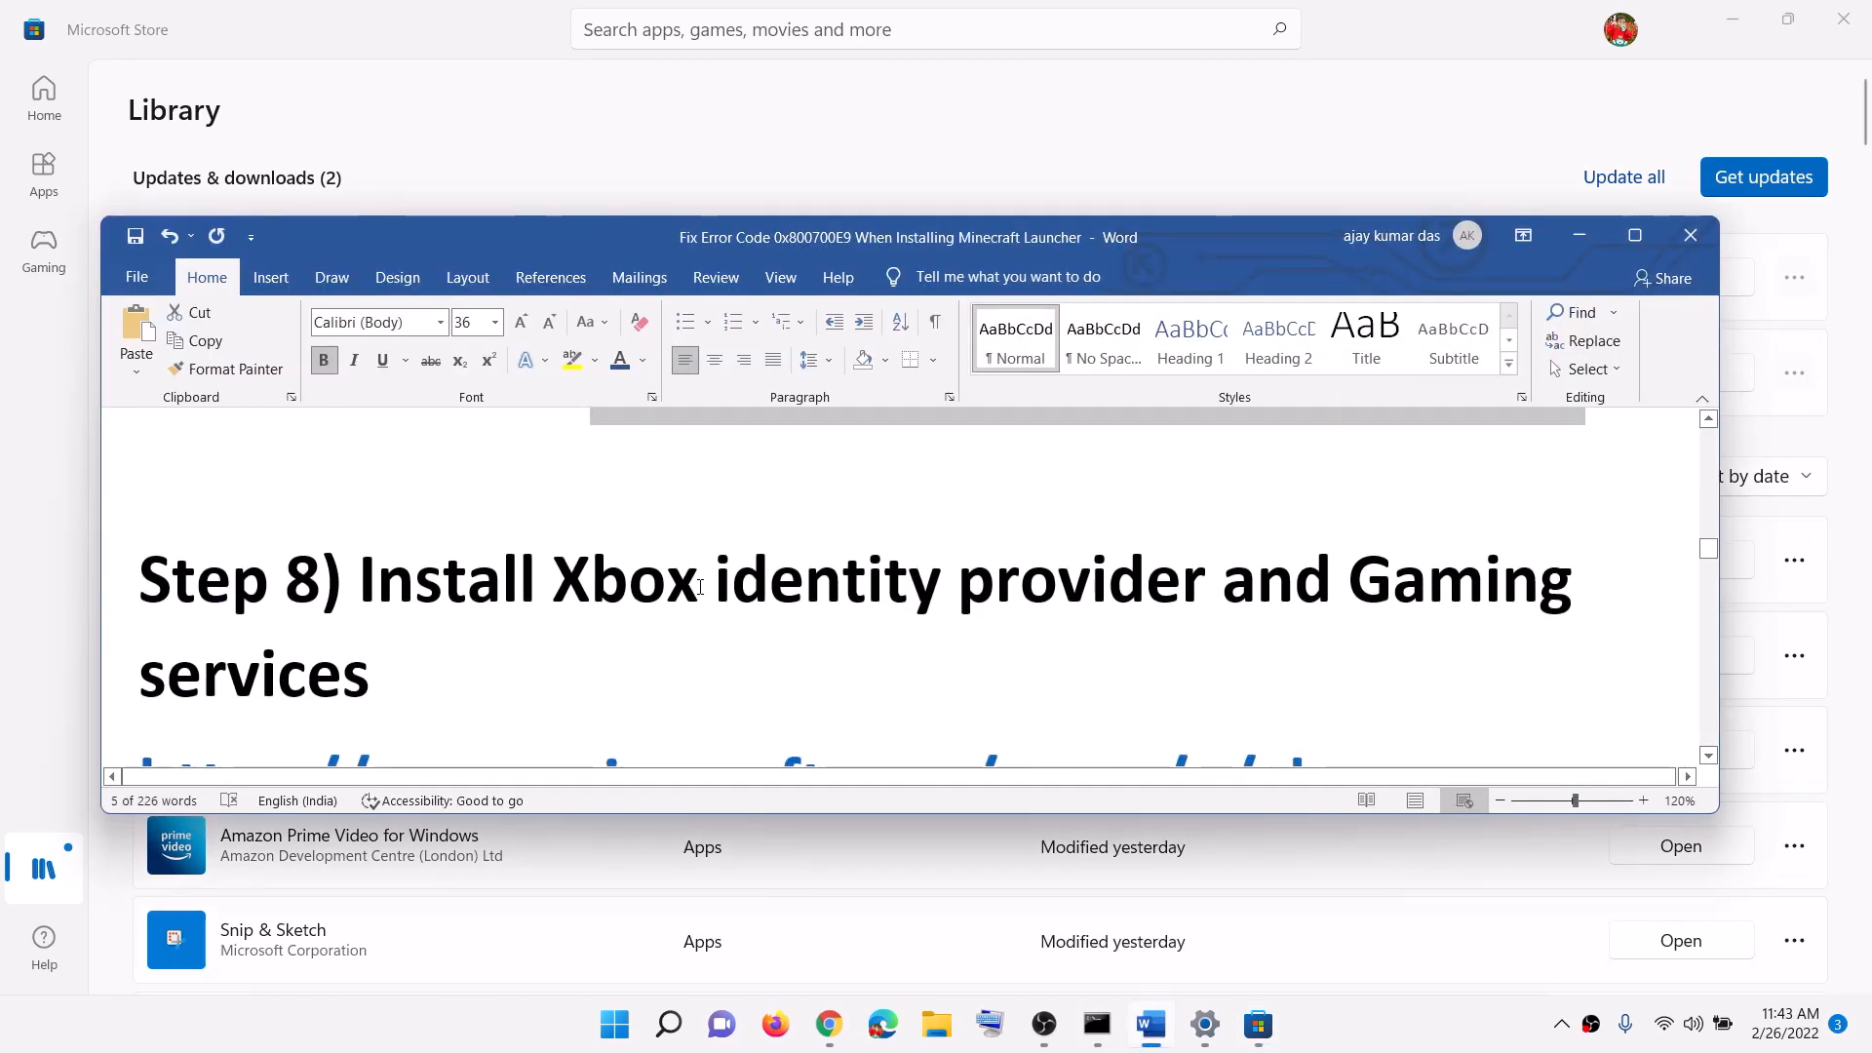
left_click_drag(363, 582, 1336, 583)
scroll(1168, 624, "down", 3)
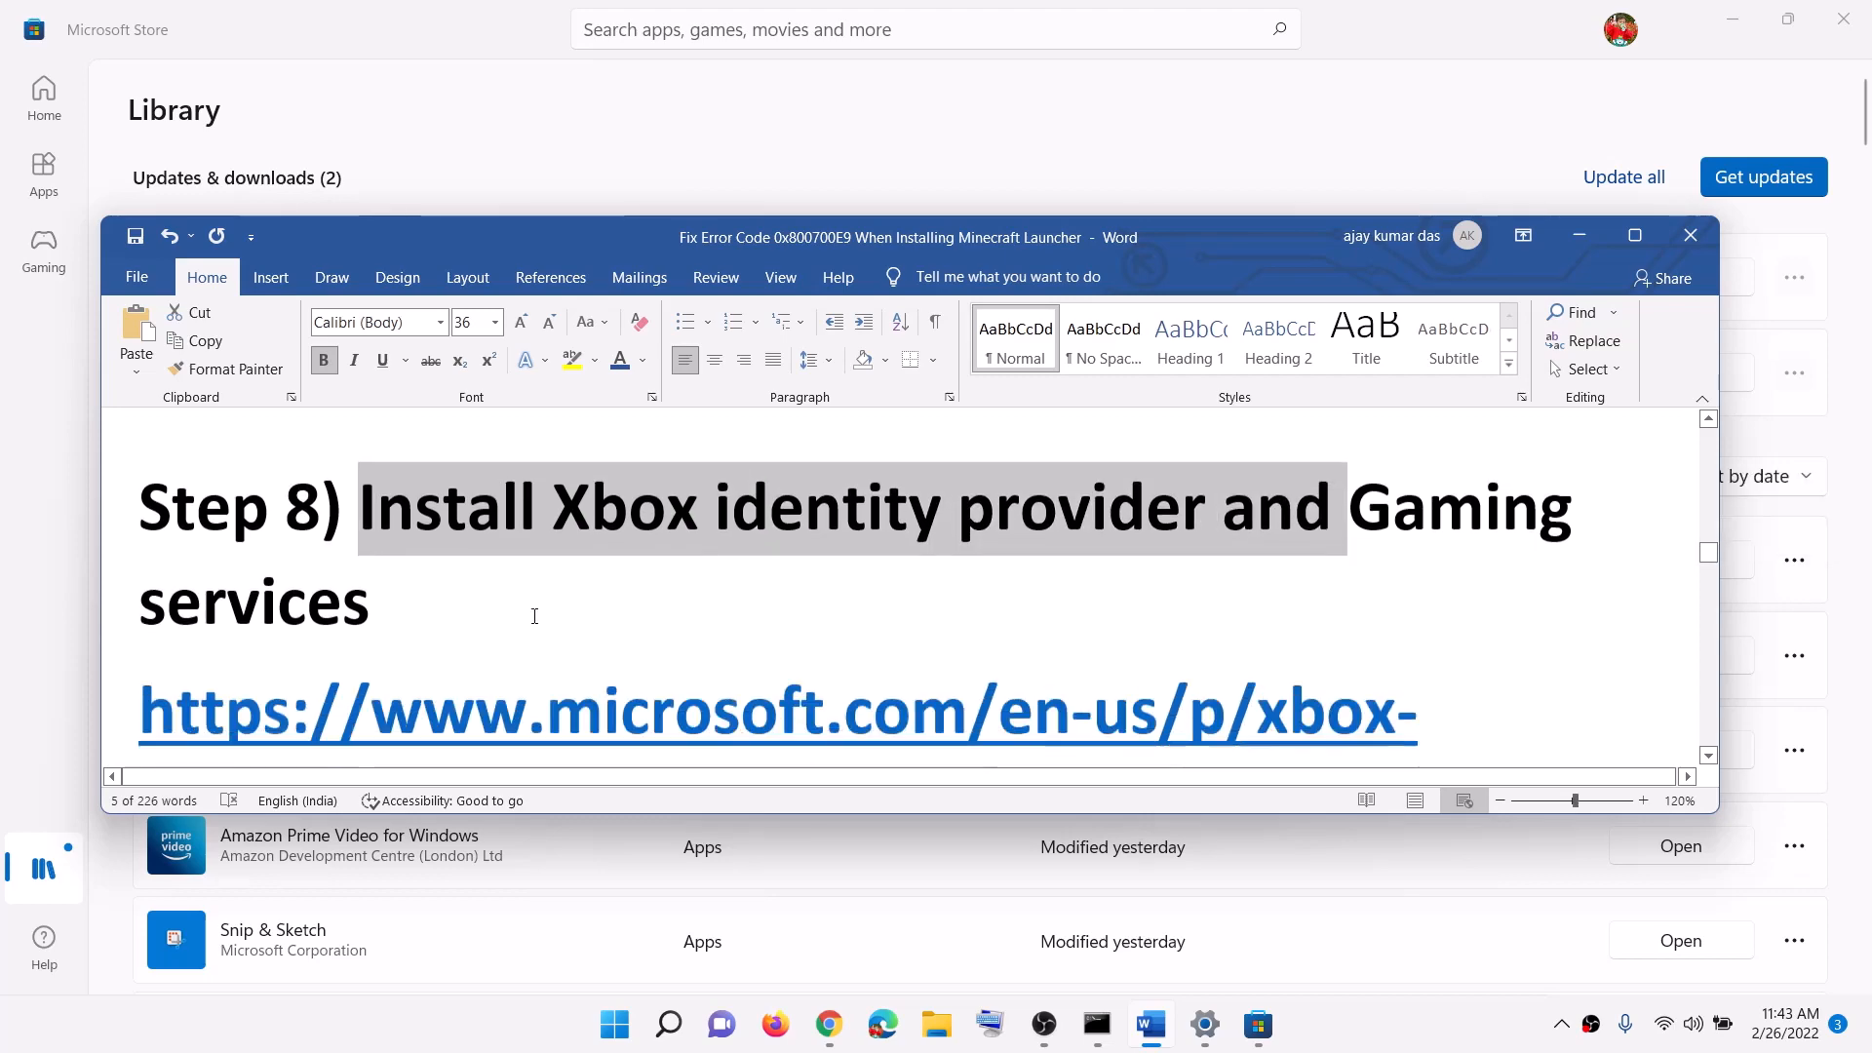
left_click_drag(1225, 624, 388, 499)
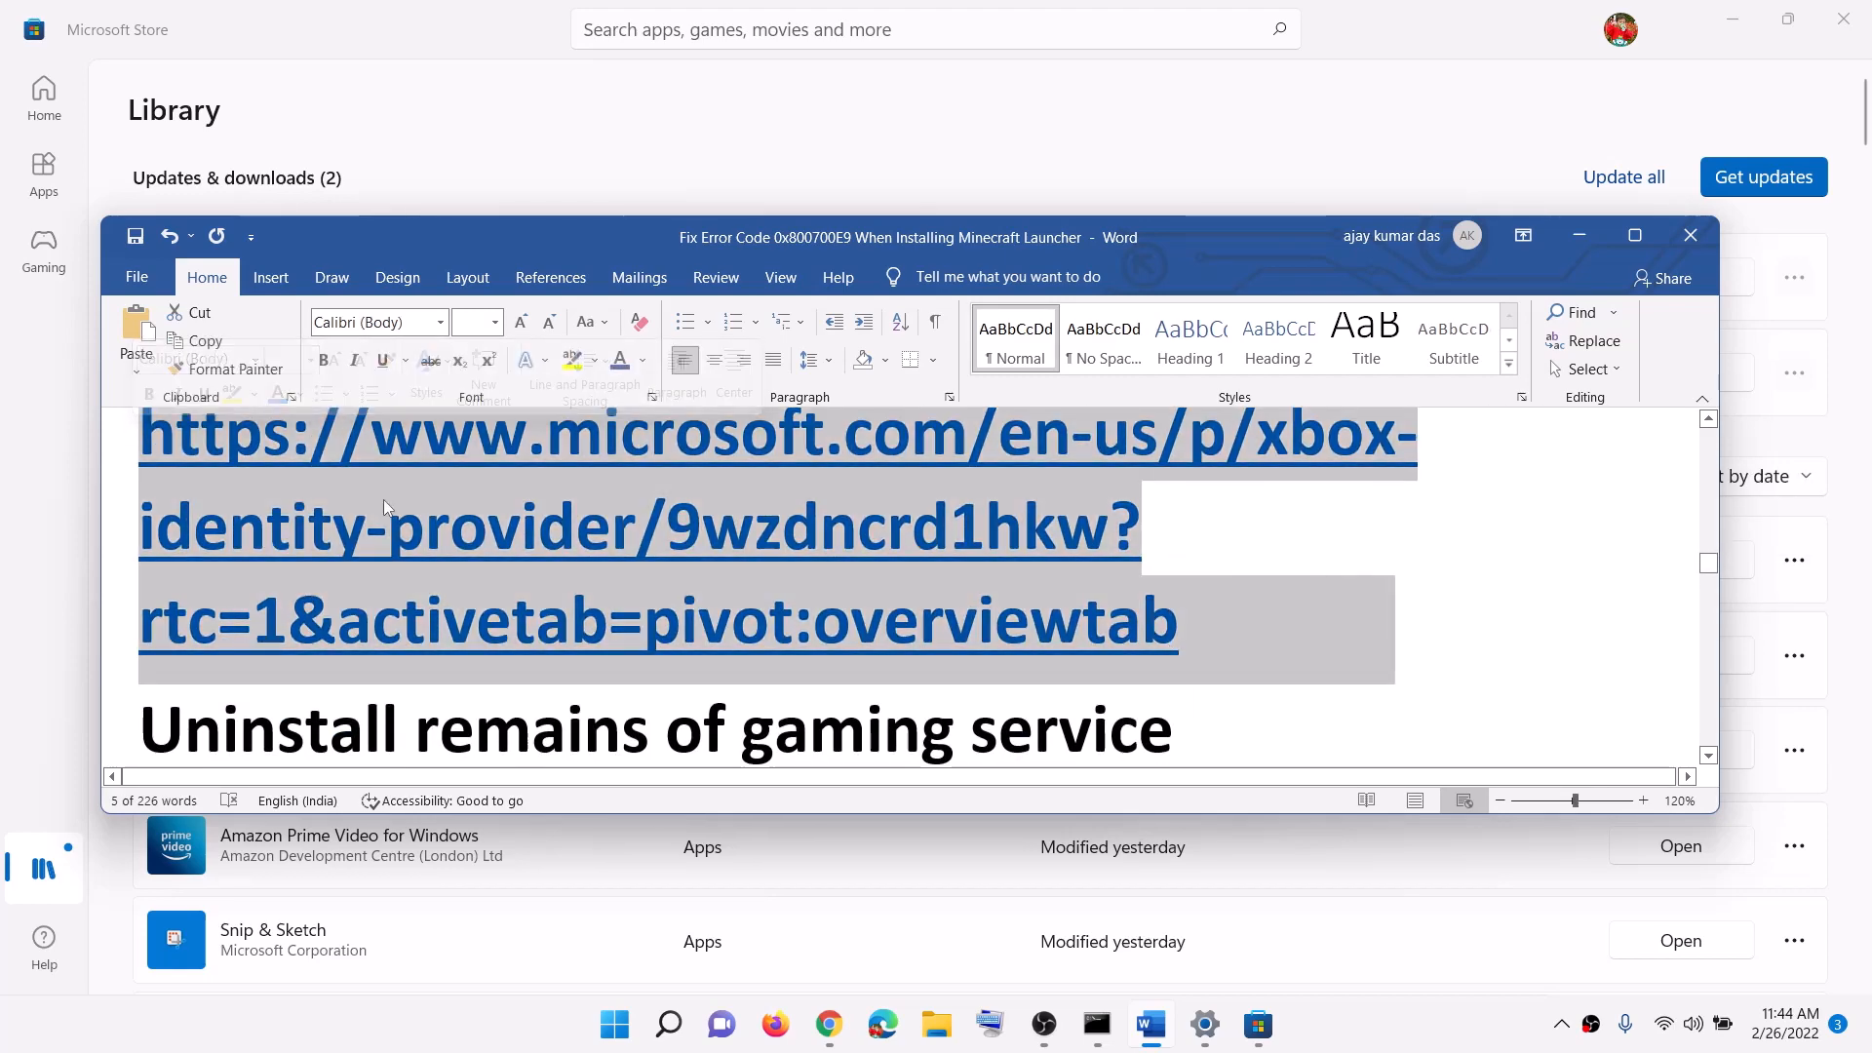
right_click(388, 499)
left_click(434, 544)
Step: On the Get Xbox Identity Provider Chrome page, choose Install/open and let it open Microsoft Store
left_click(843, 1020)
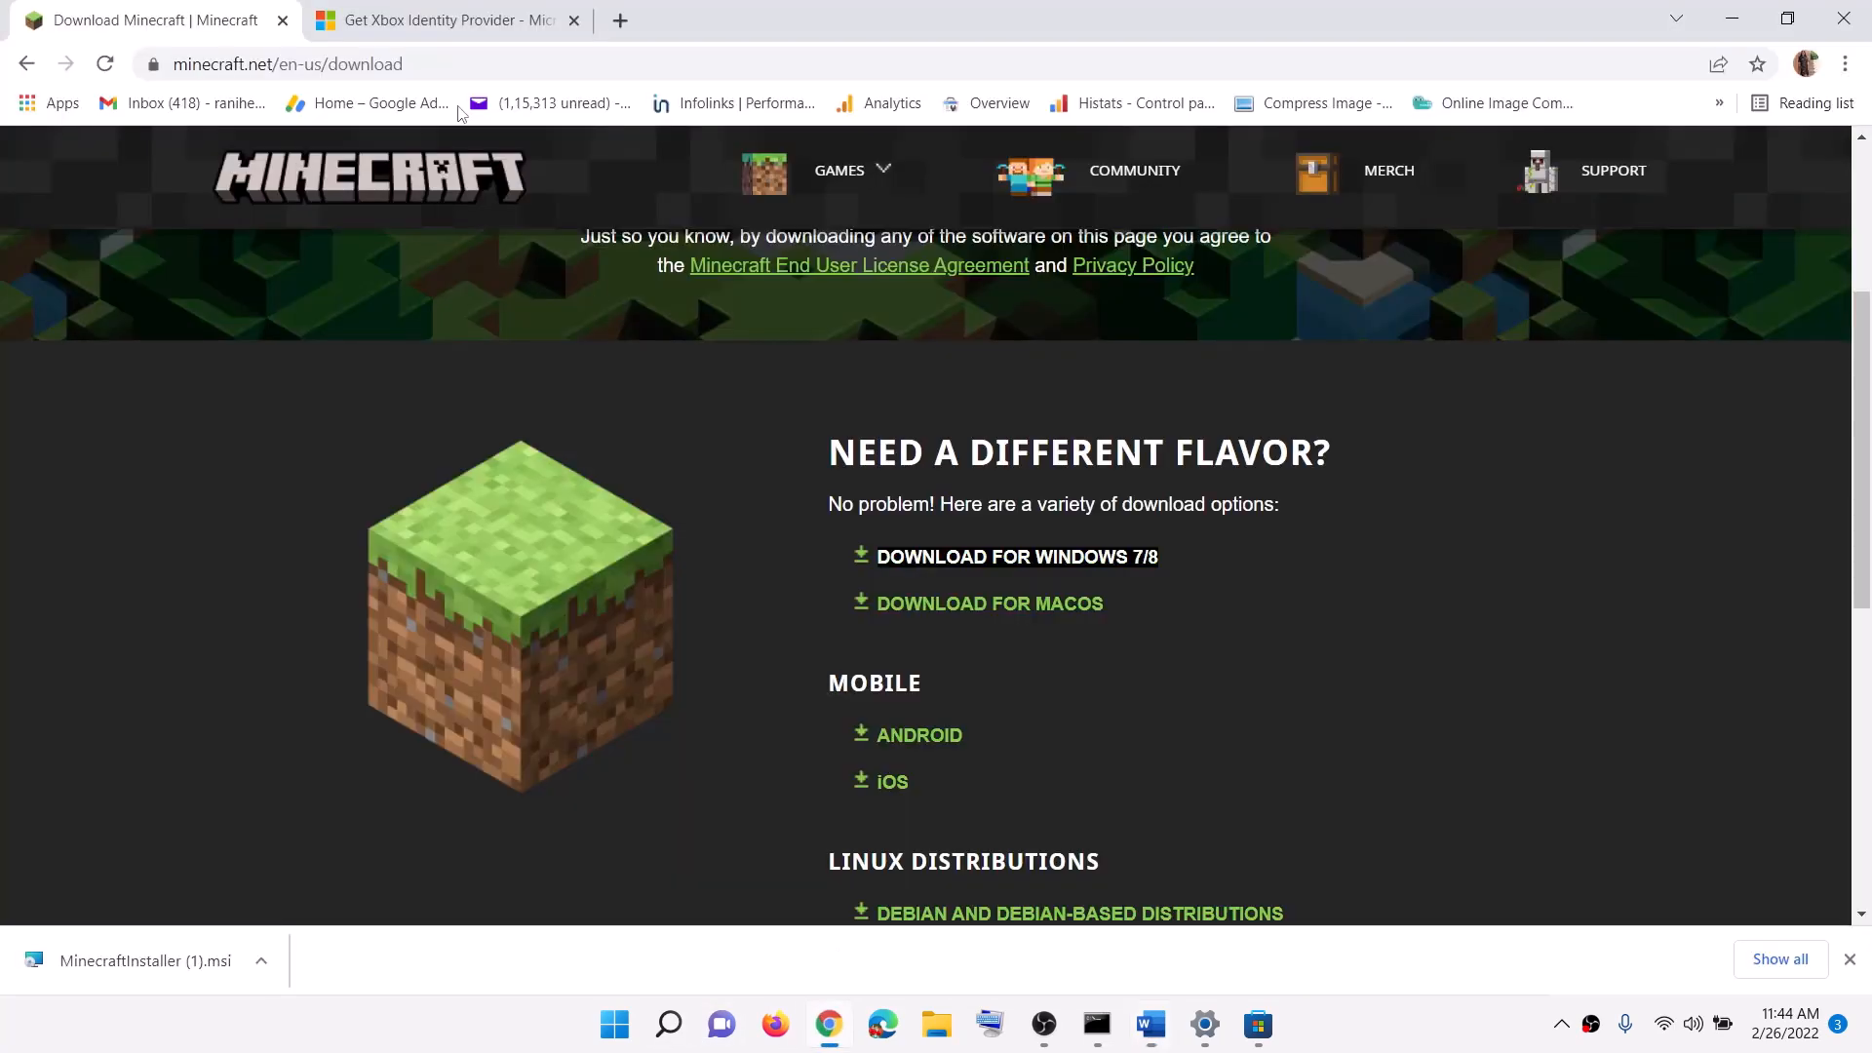
left_click(432, 32)
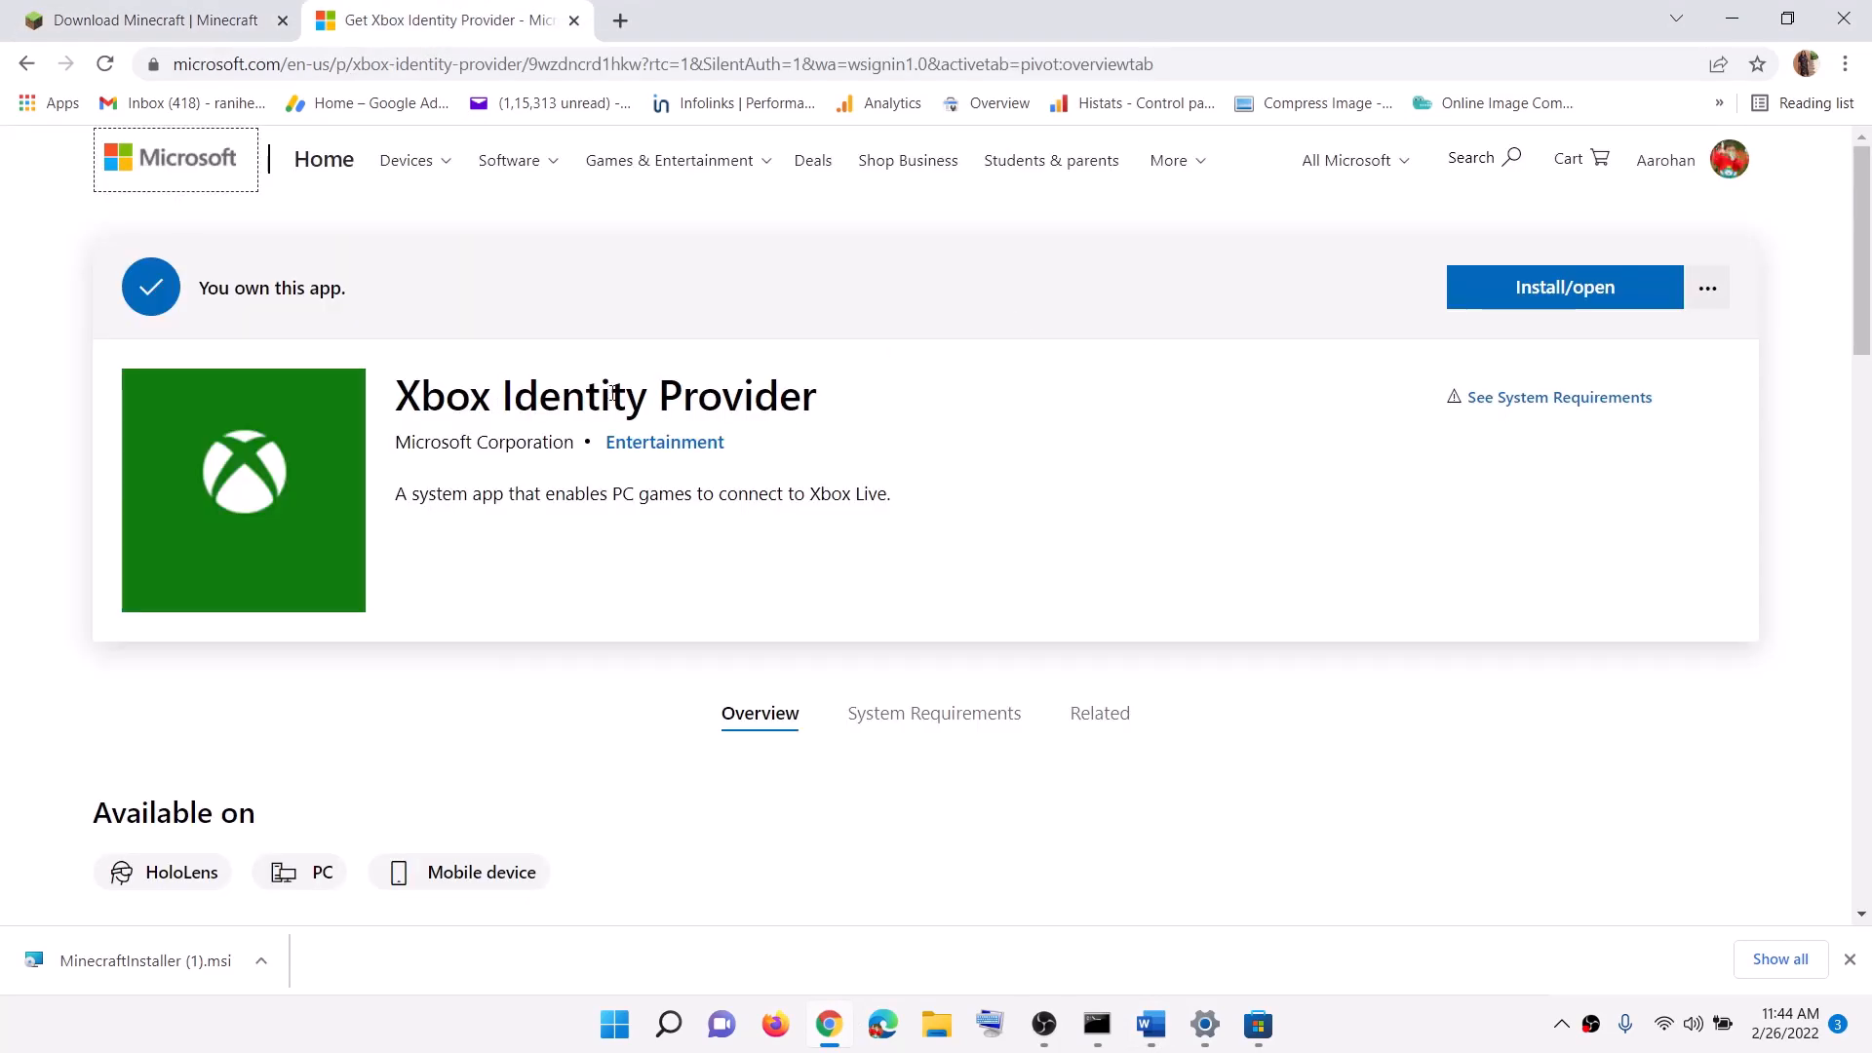
left_click(1574, 298)
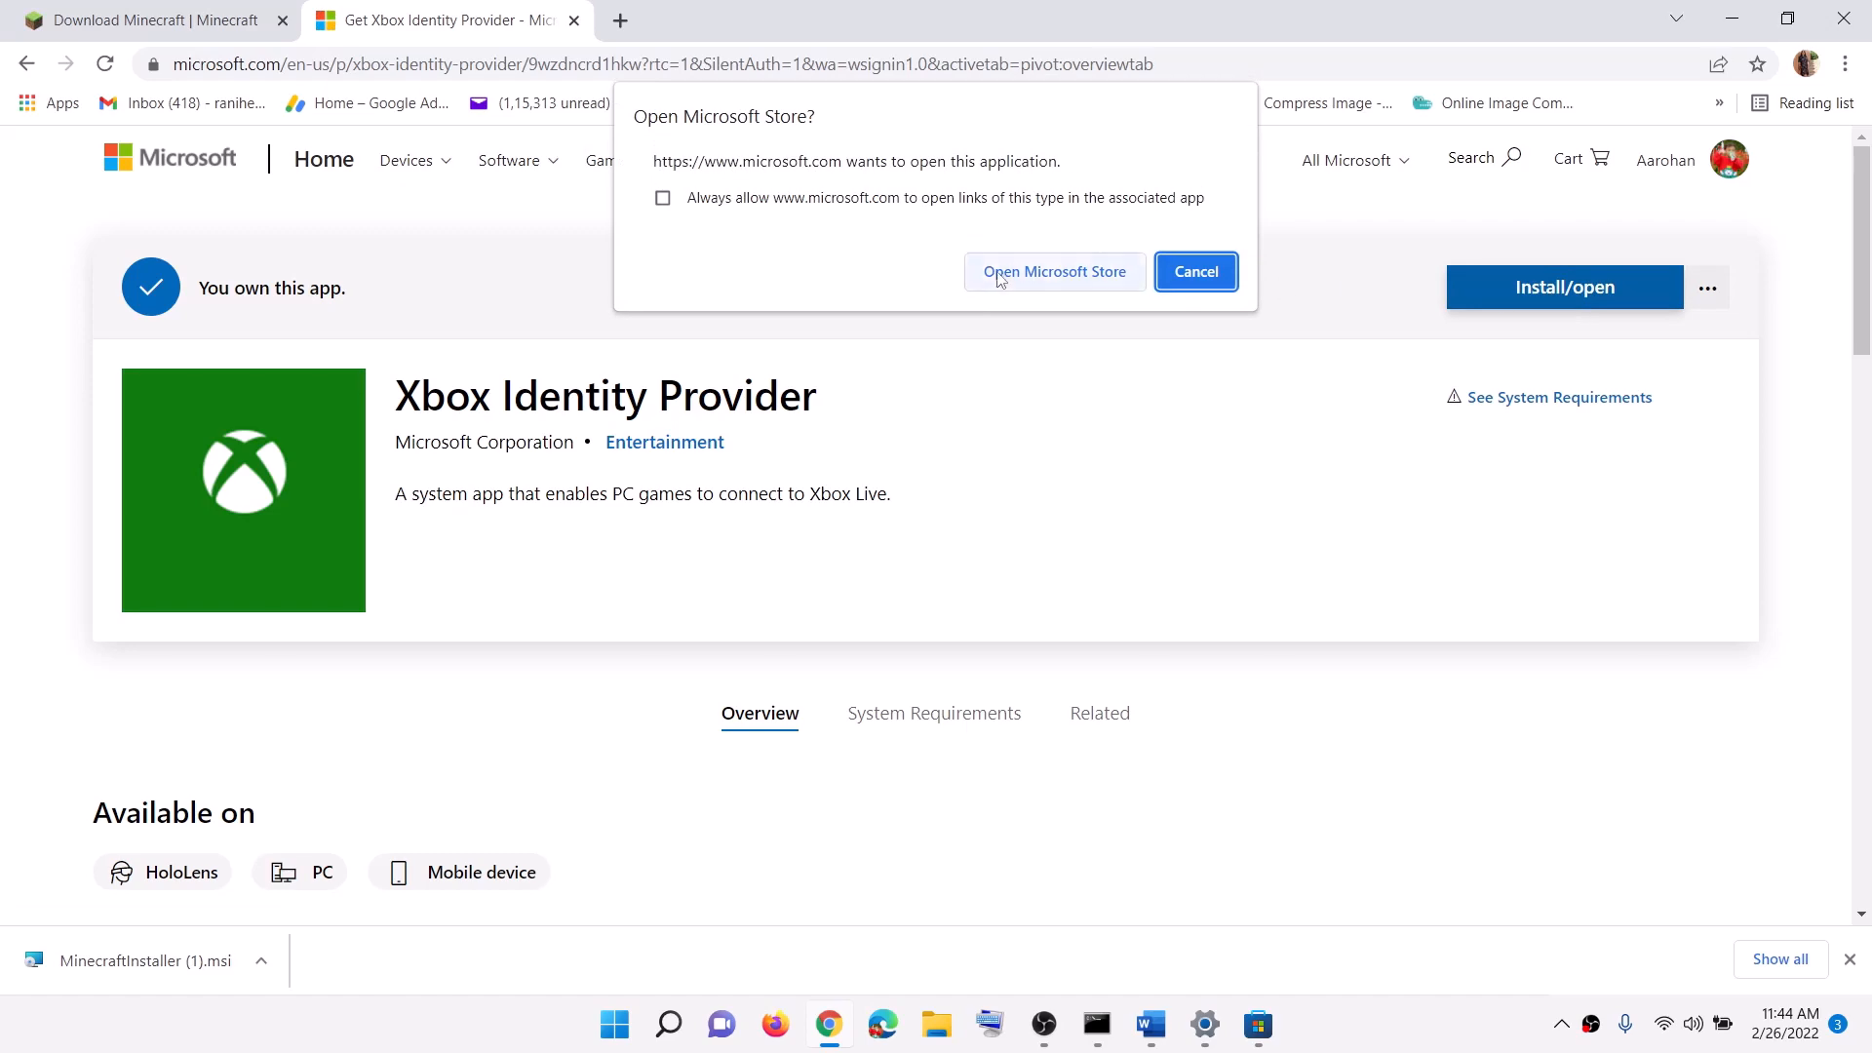
left_click(1061, 275)
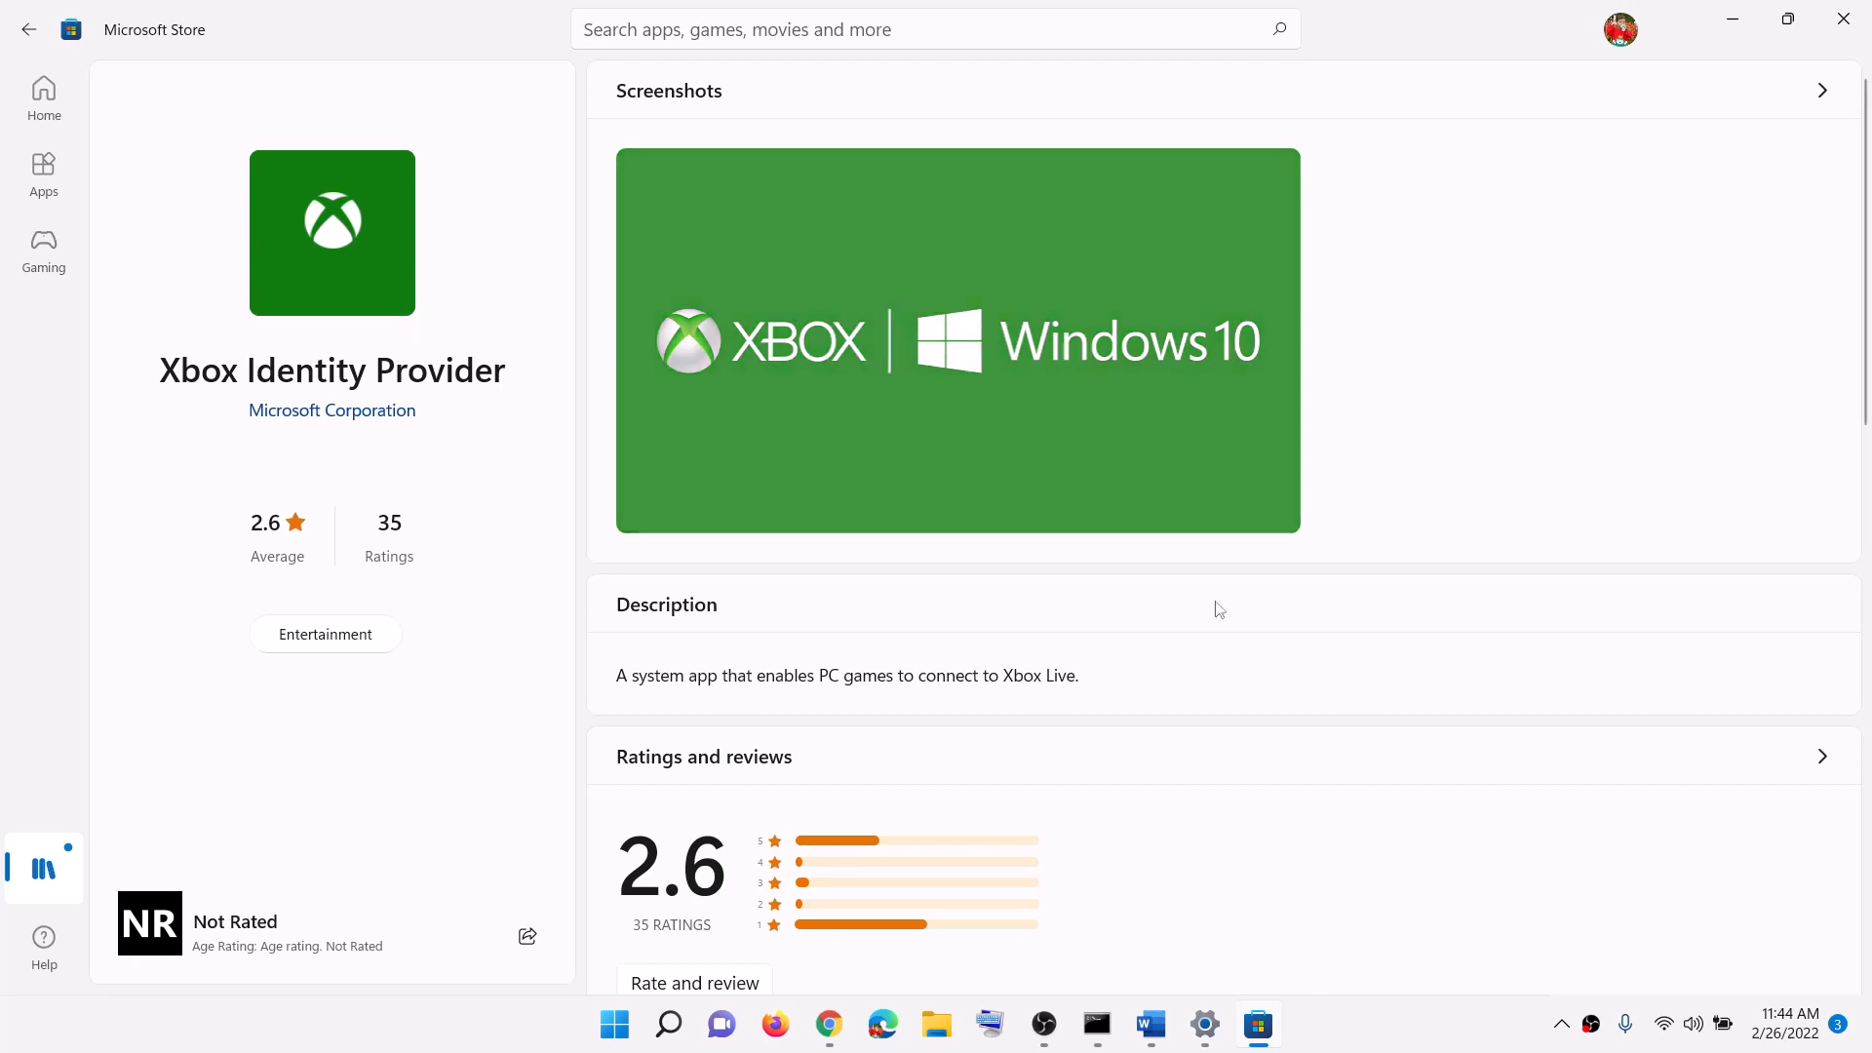
left_click(1150, 1024)
Step: Copy the Get-AppxPackage GamingServices removal command from the Word guide
scroll(464, 610, "down", 3)
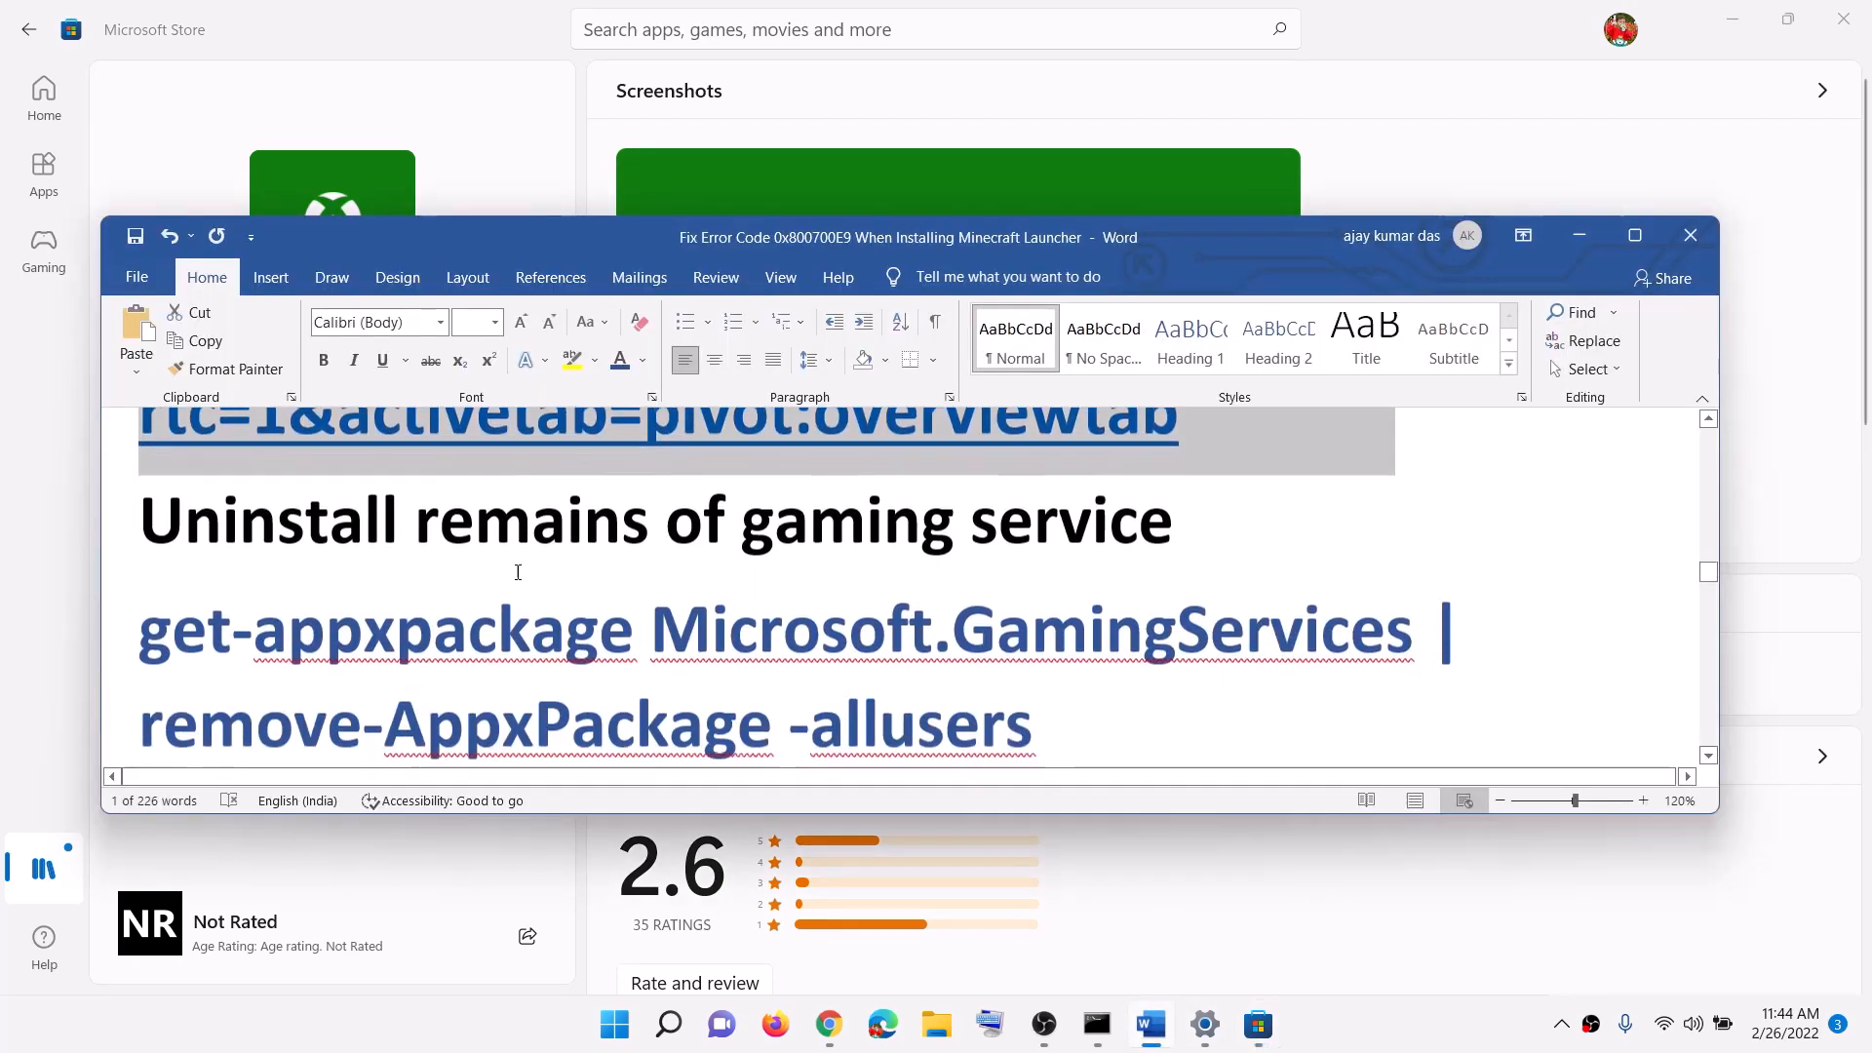
left_click_drag(417, 523, 1170, 522)
scroll(1024, 582, "down", 2)
left_click_drag(1024, 582, 138, 488)
right_click(298, 536)
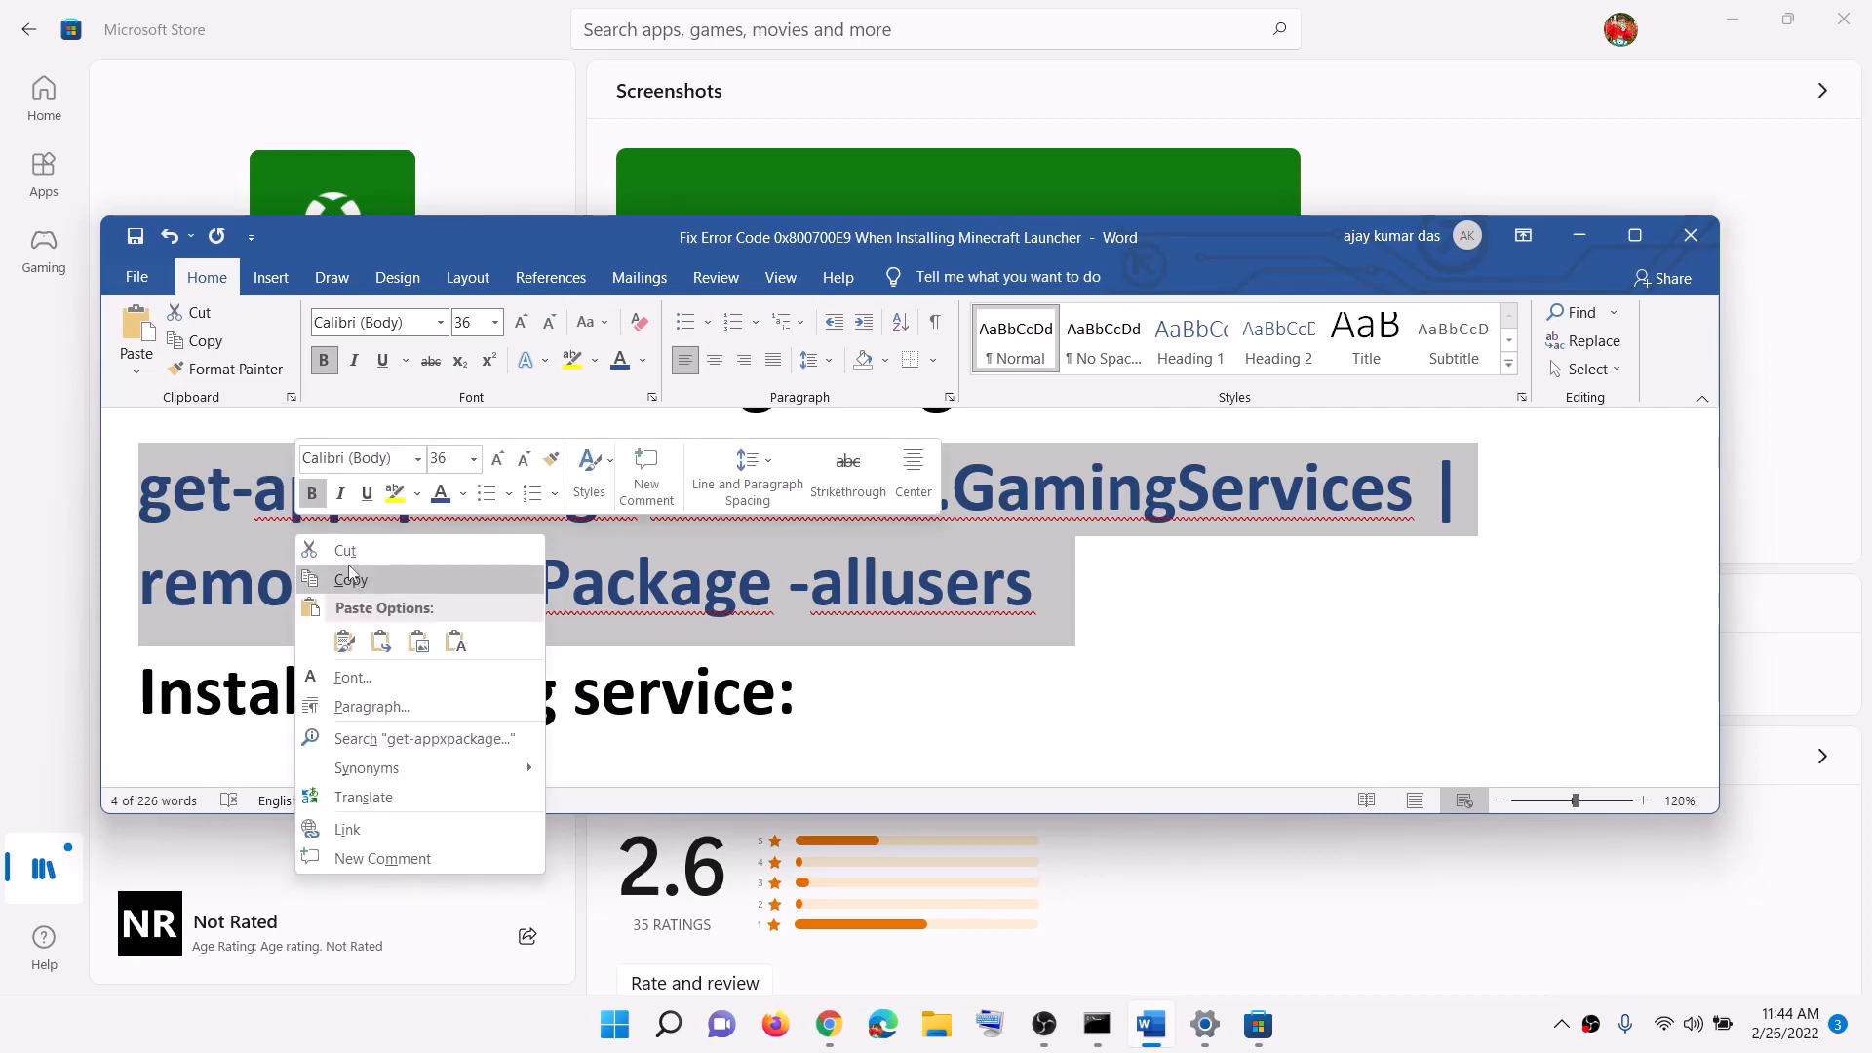
left_click(351, 580)
Step: Run the removal command in PowerShell launched as administrator, then return to the guide
left_click(607, 1040)
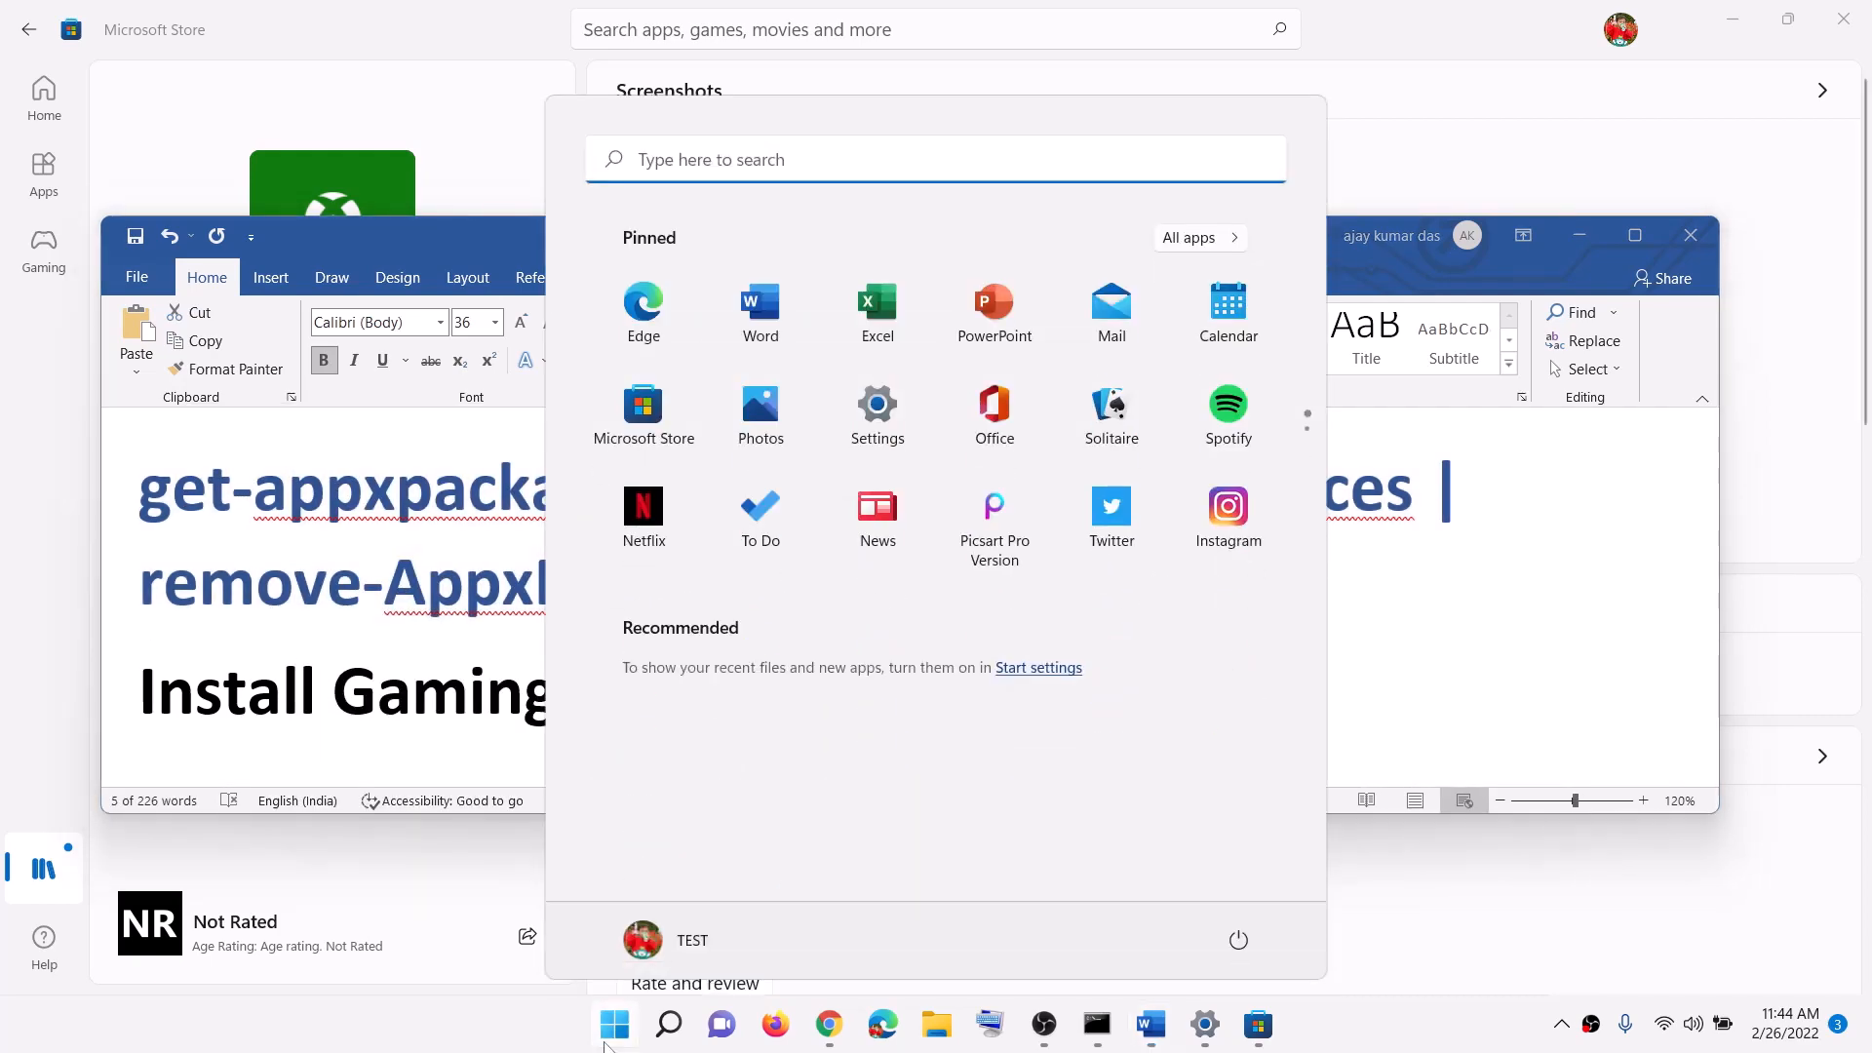
type("powers")
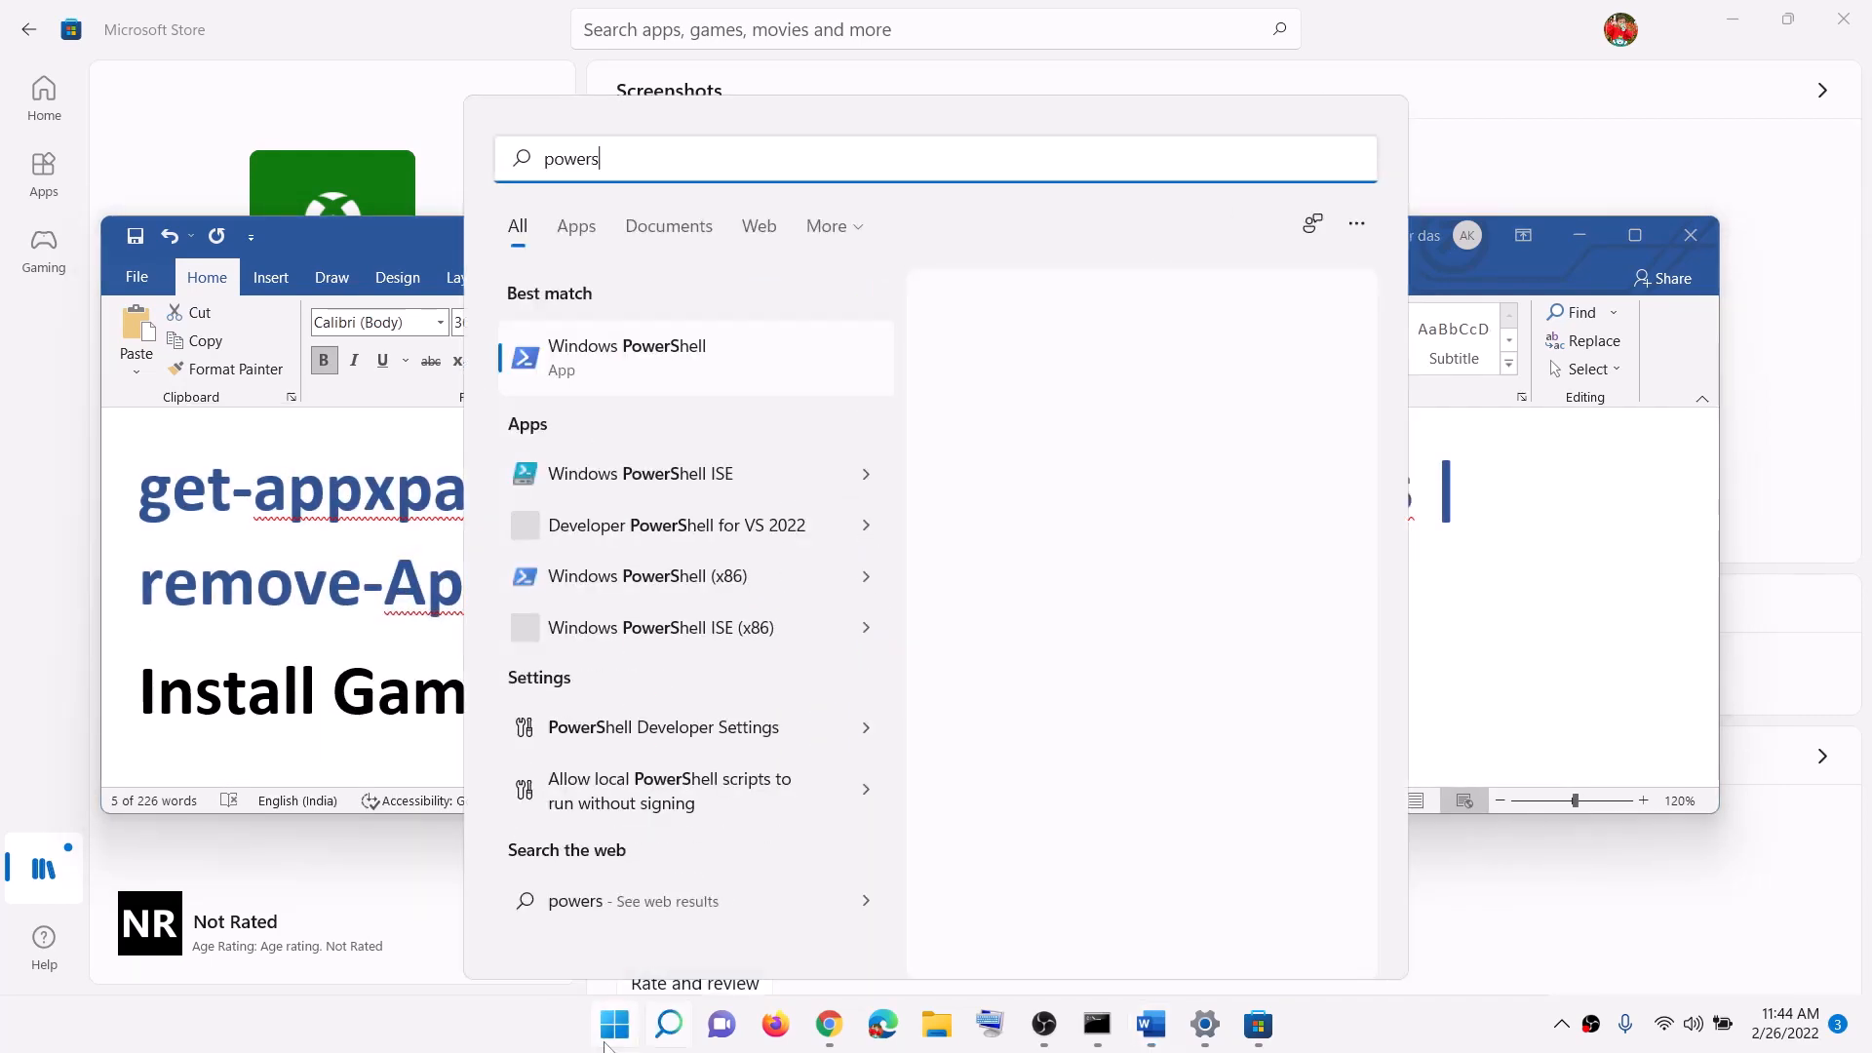
type("hell")
right_click(695, 367)
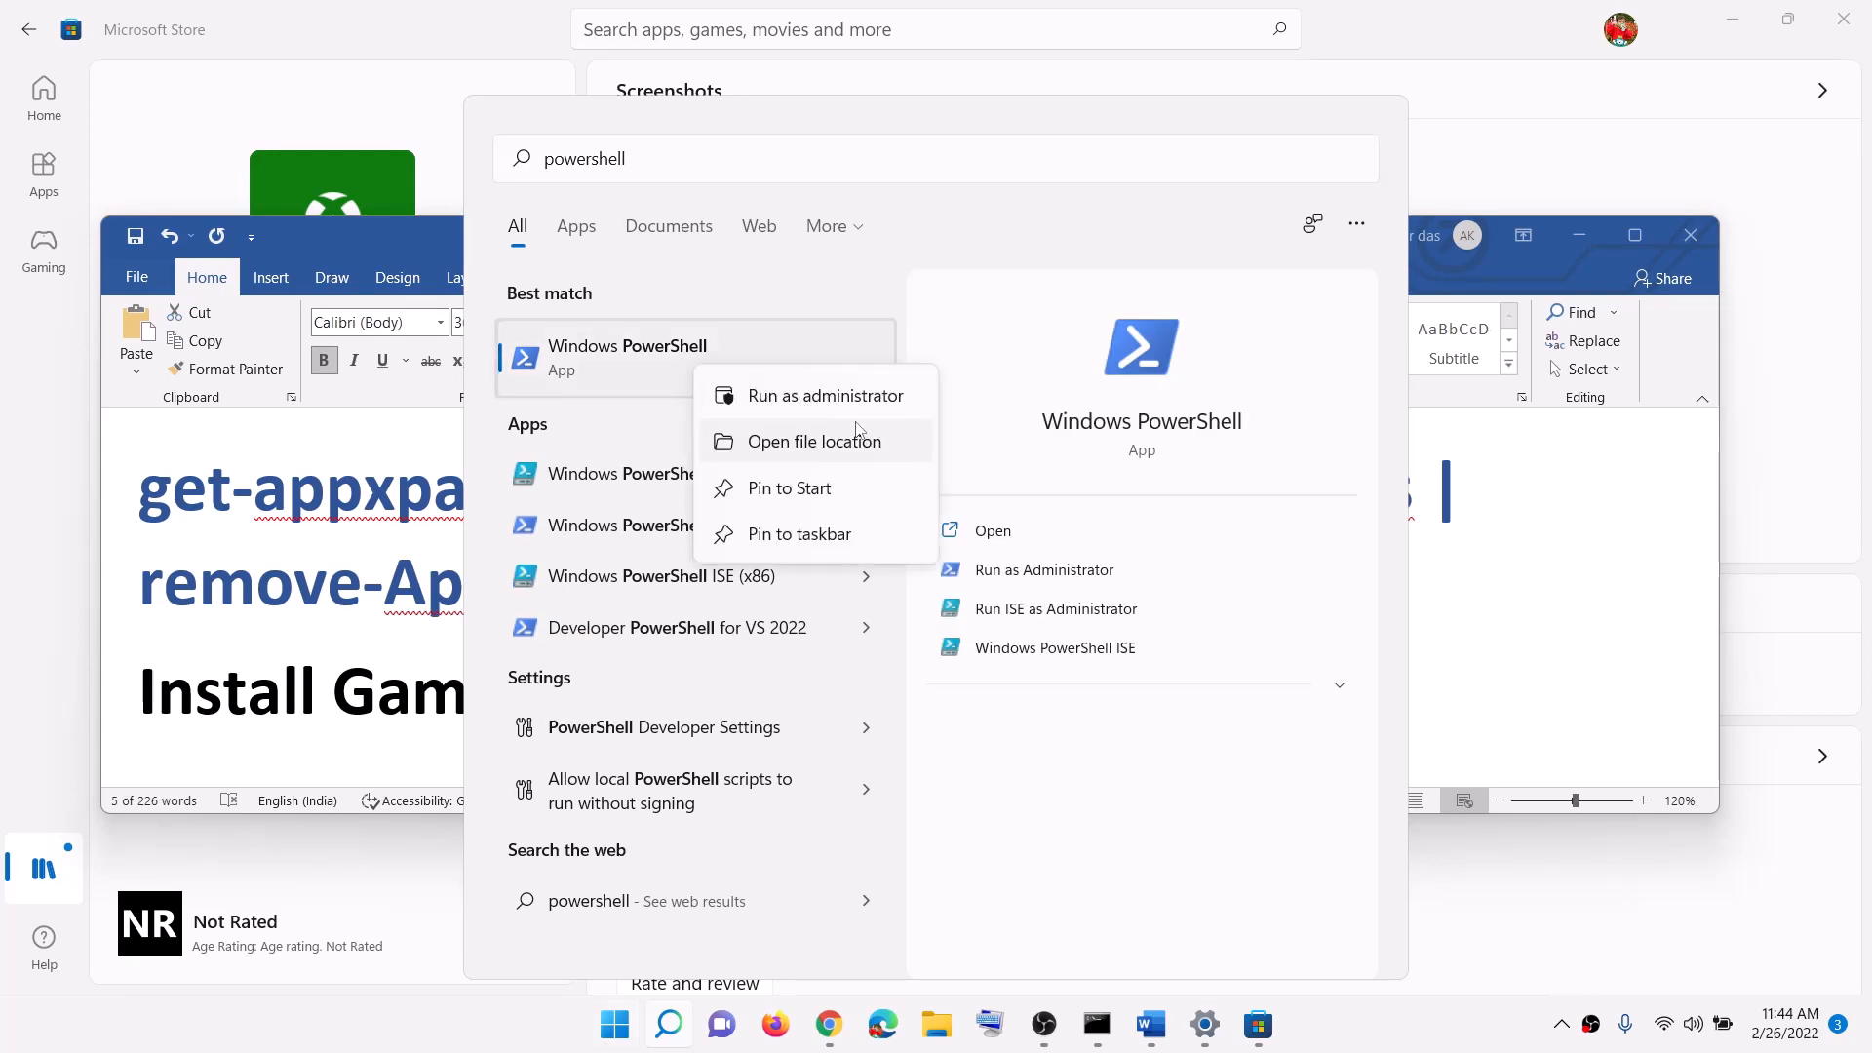
left_click(801, 396)
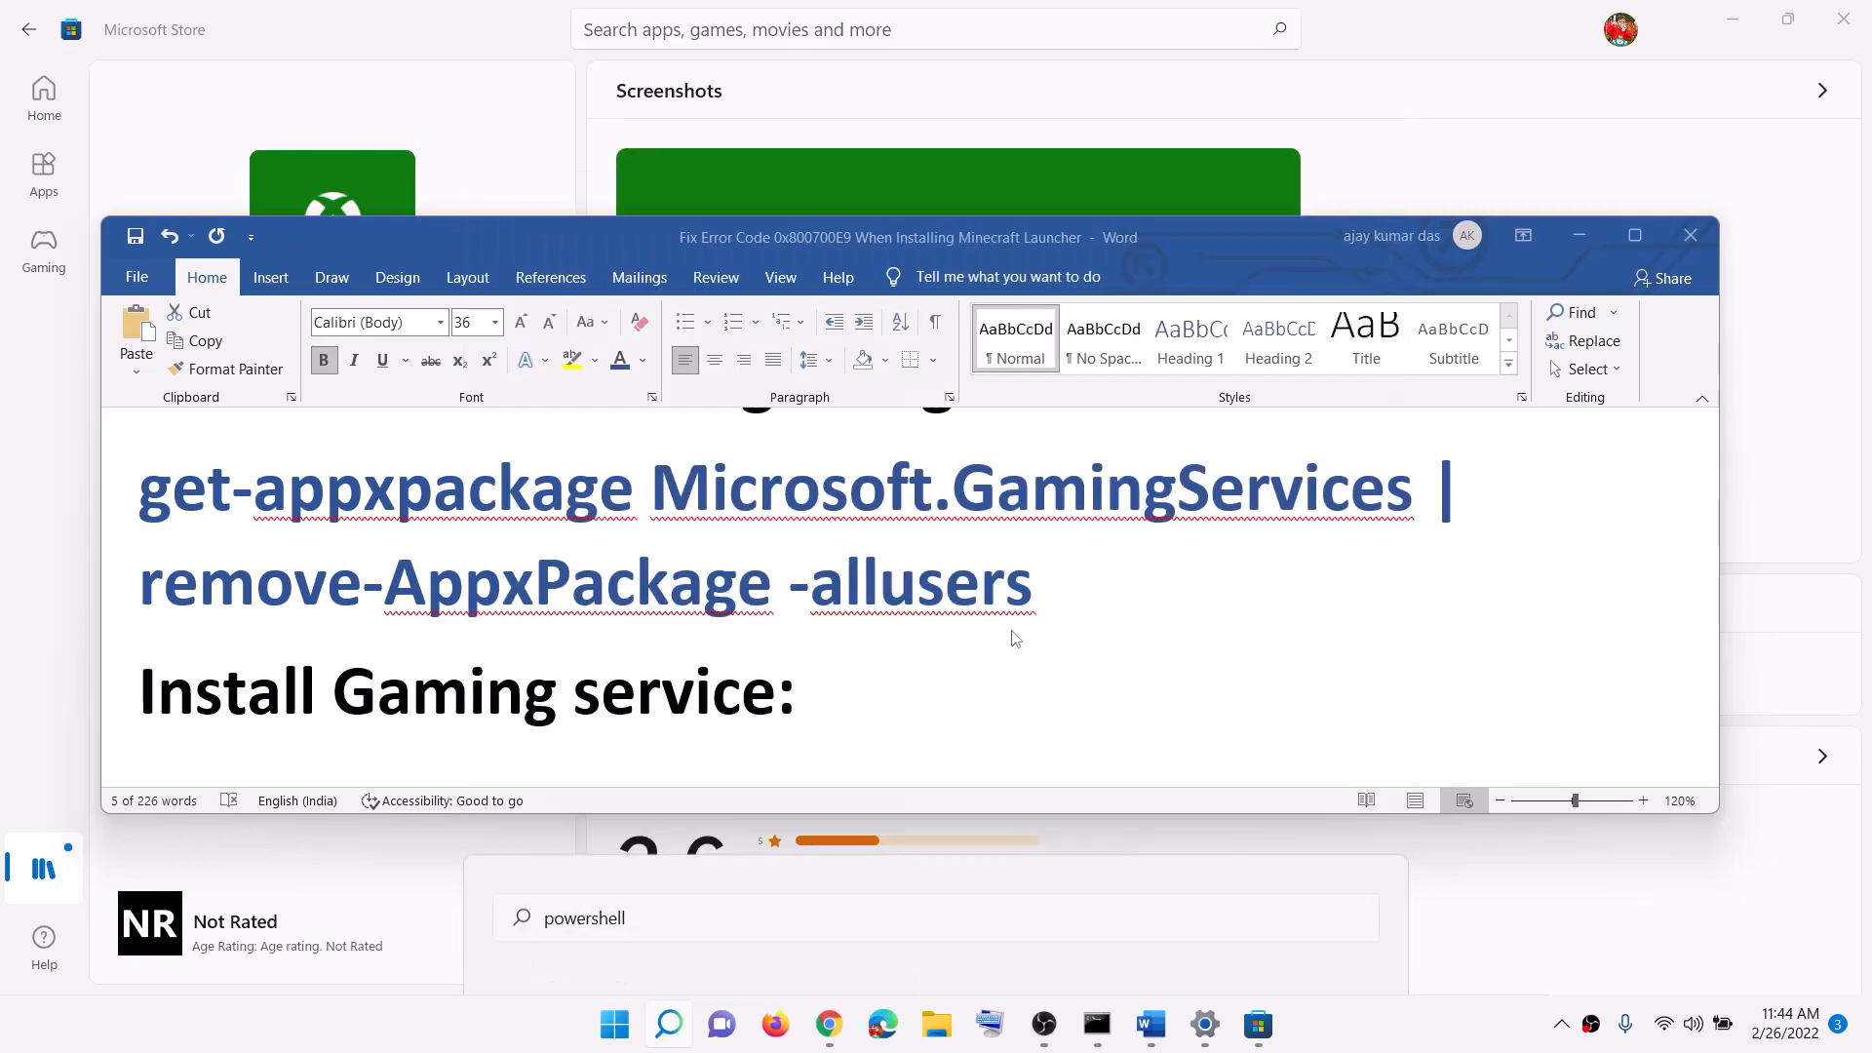
left_click(834, 710)
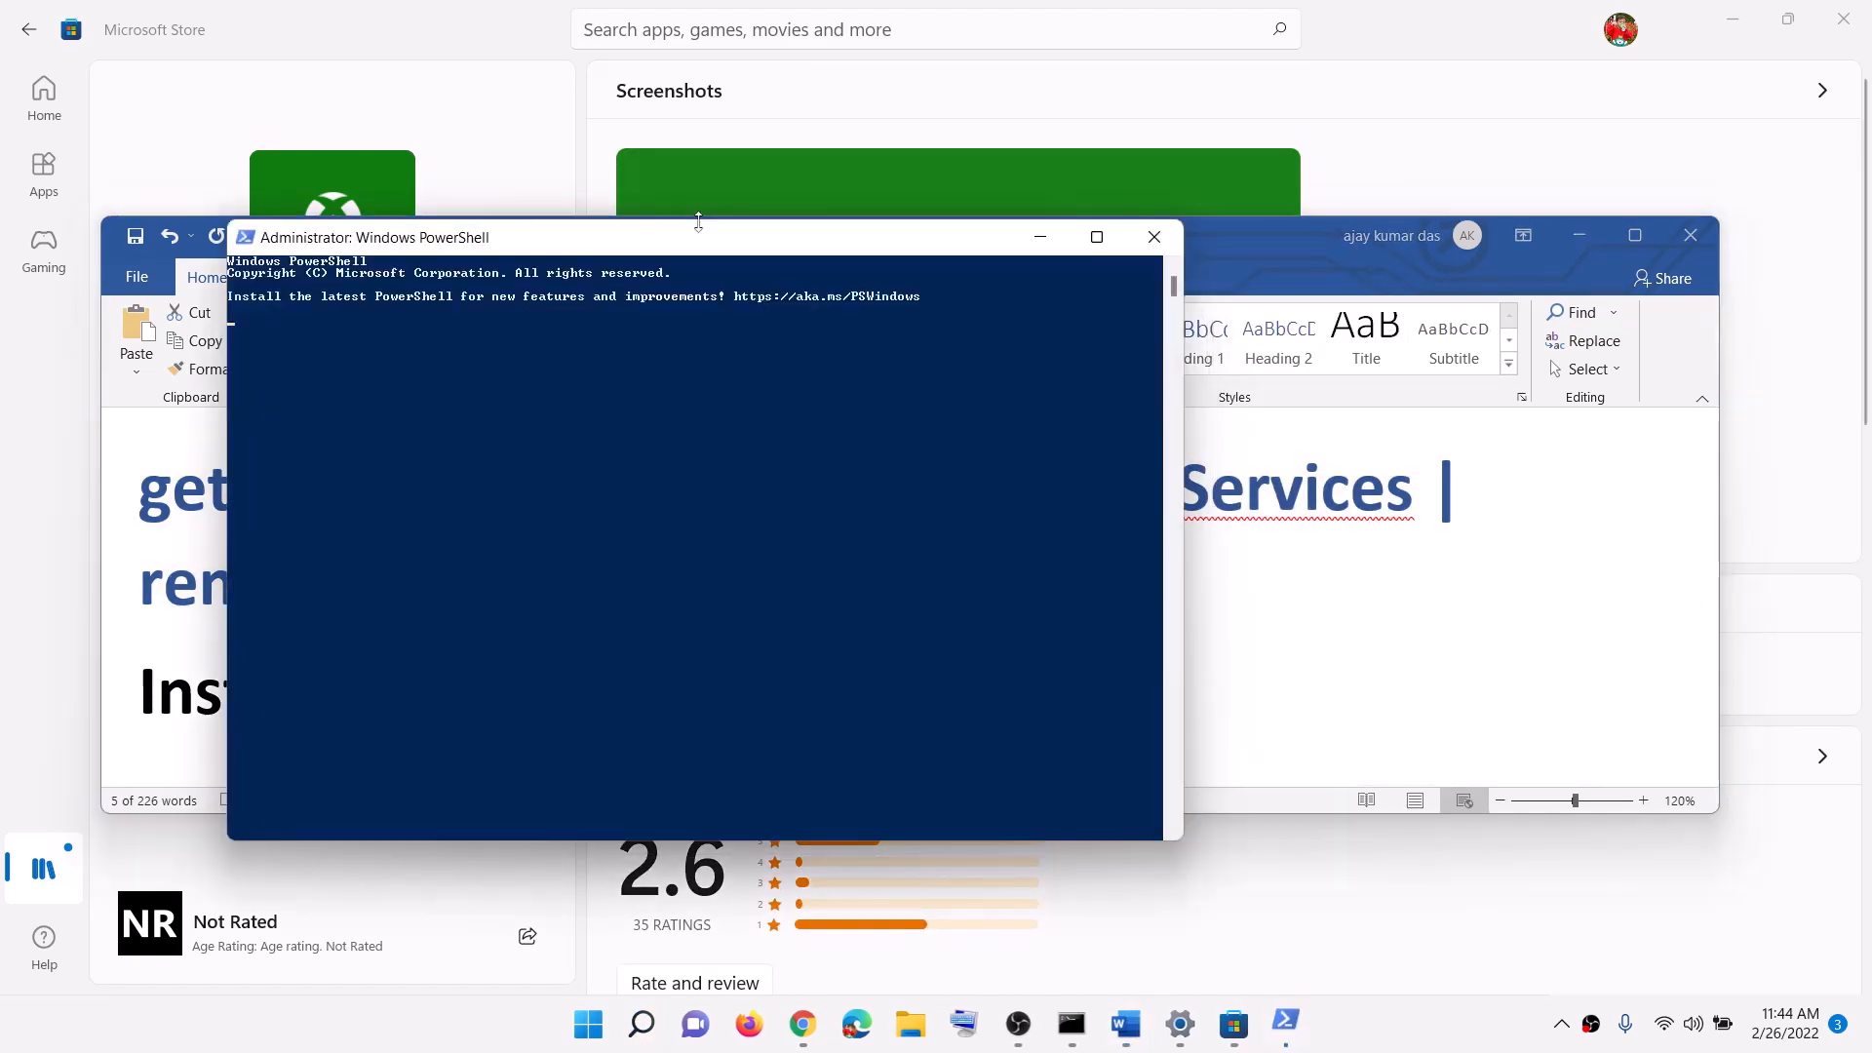
left_click_drag(753, 247, 822, 257)
key("ctrl+v")
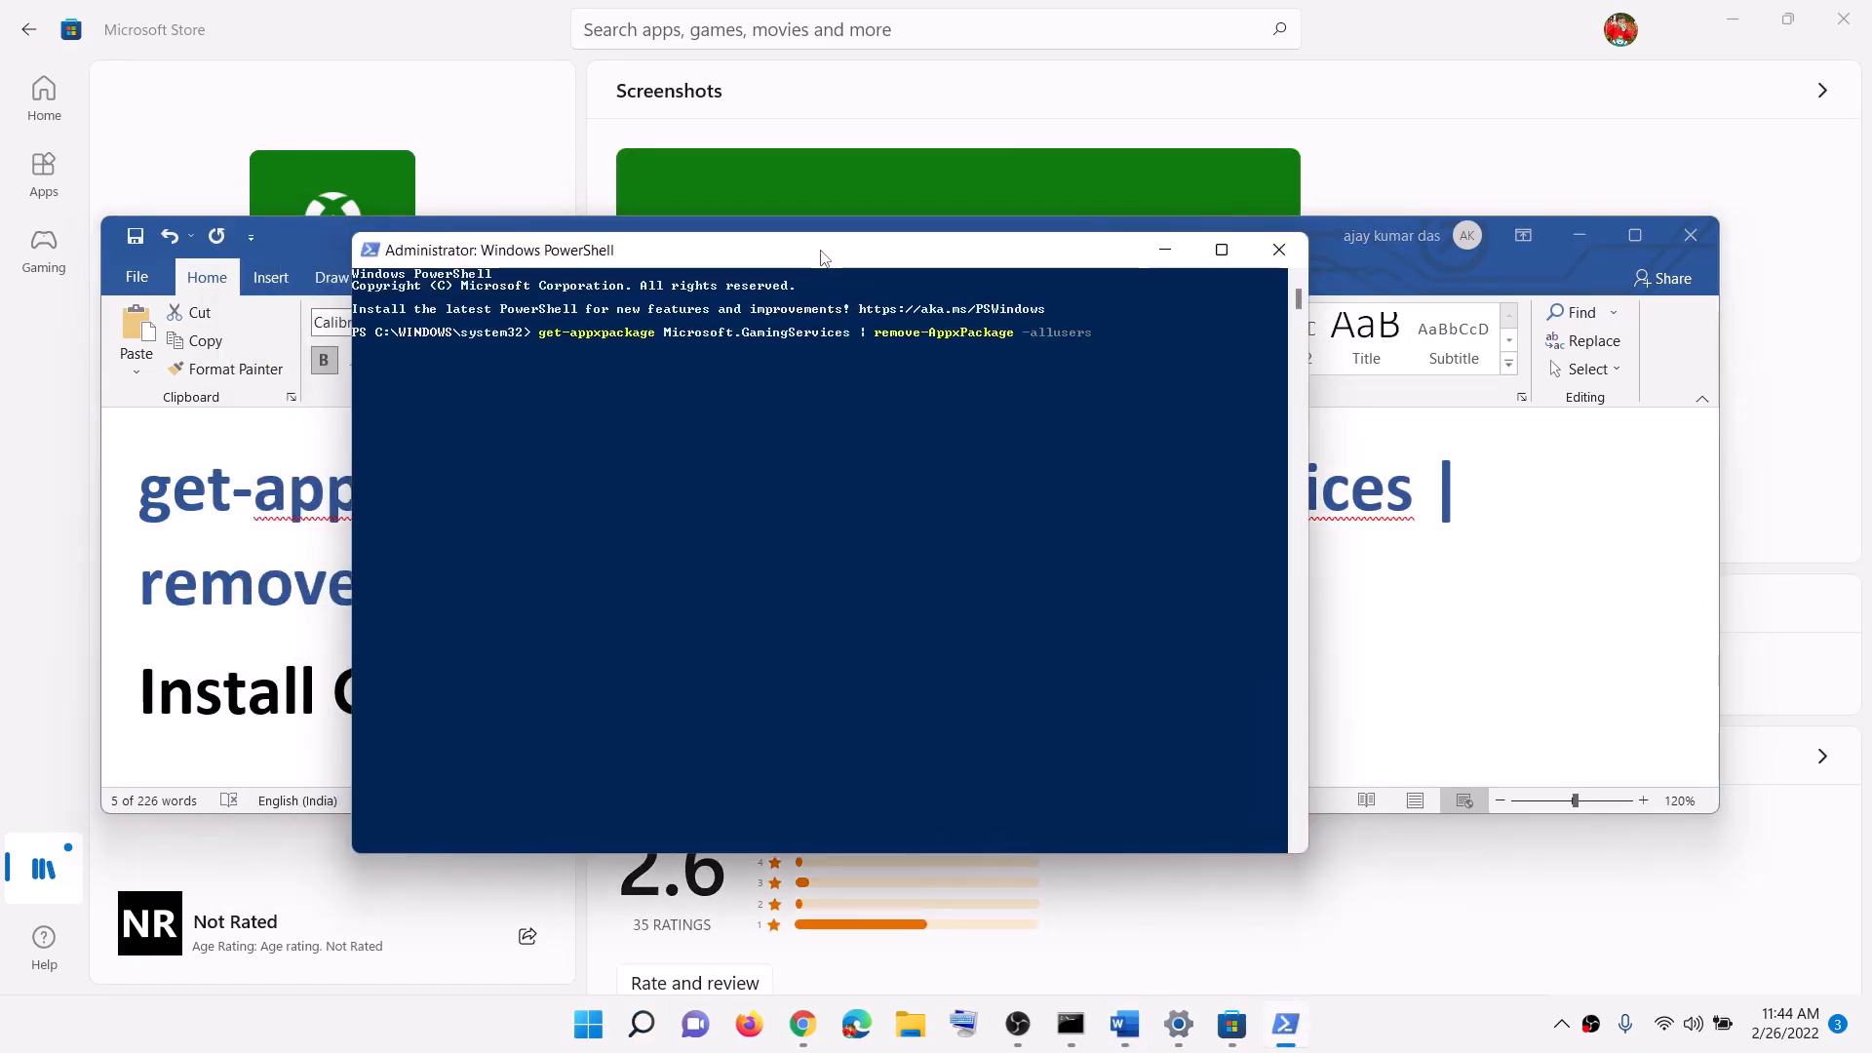
key("Return")
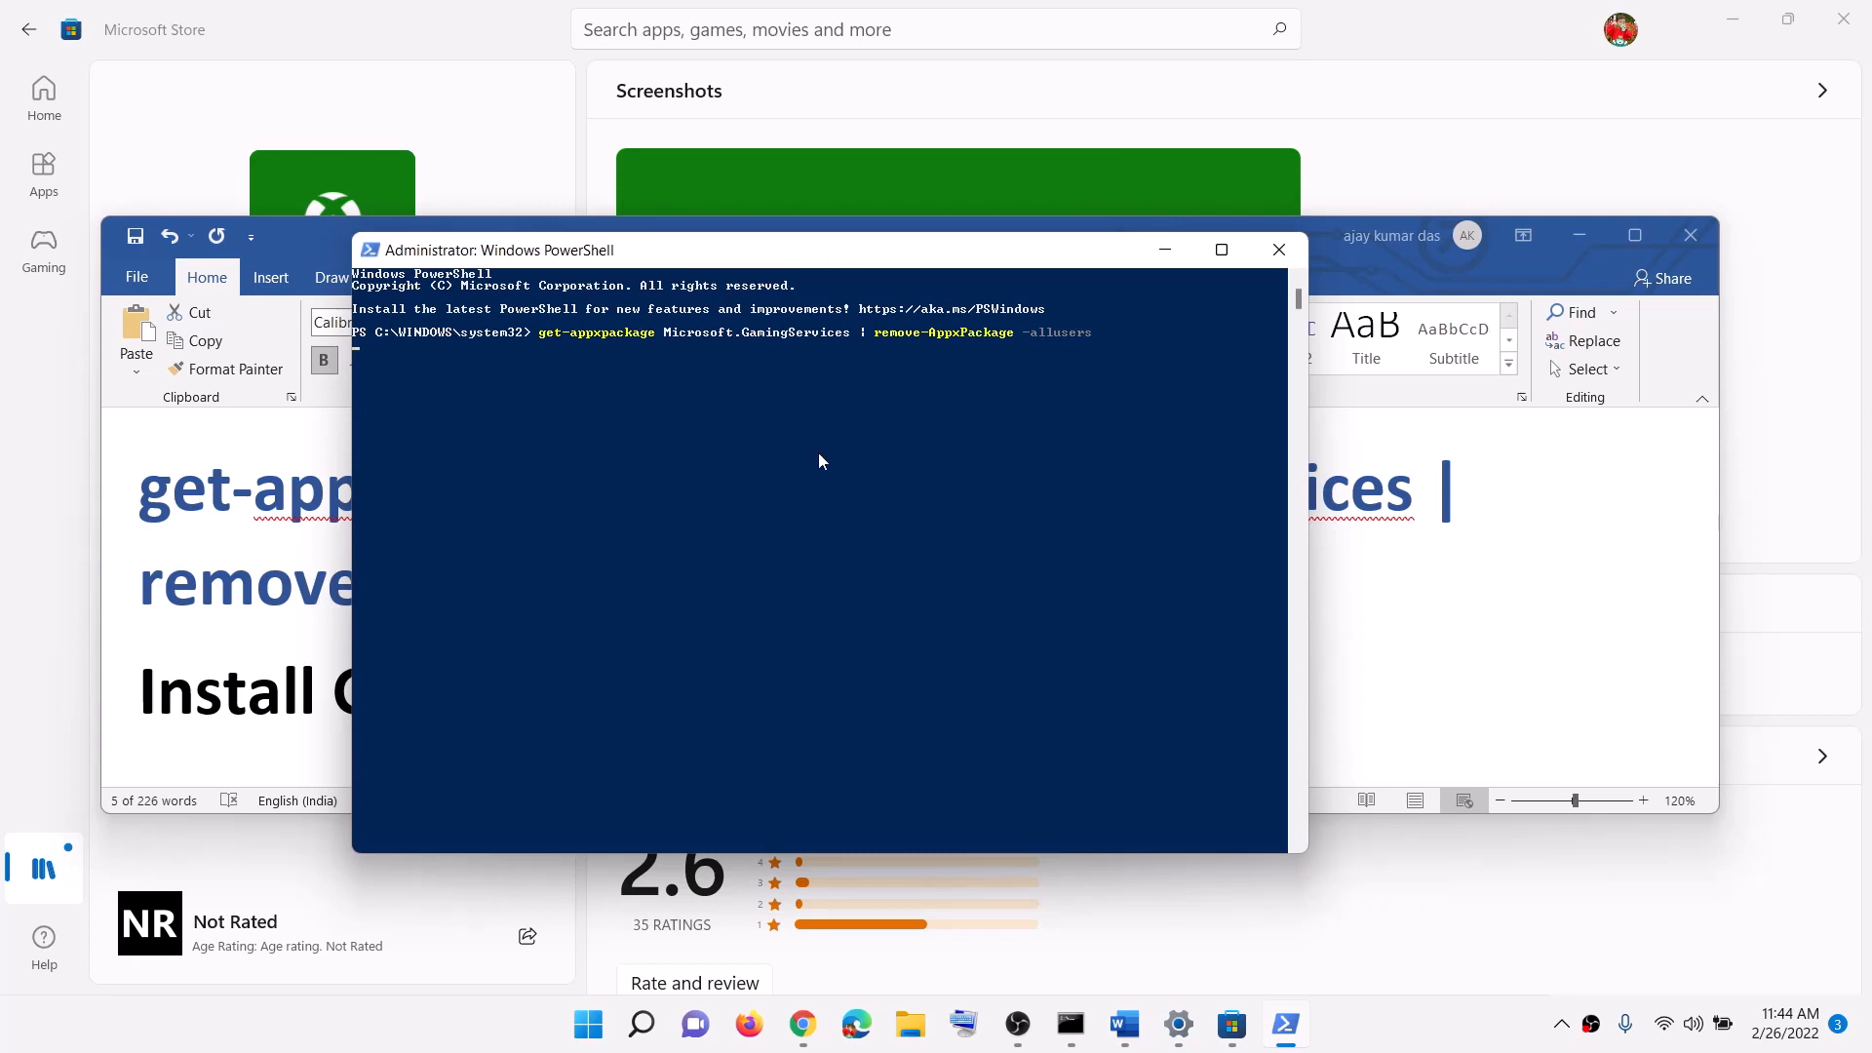
key("alt+Tab")
scroll(863, 667, "down", 1)
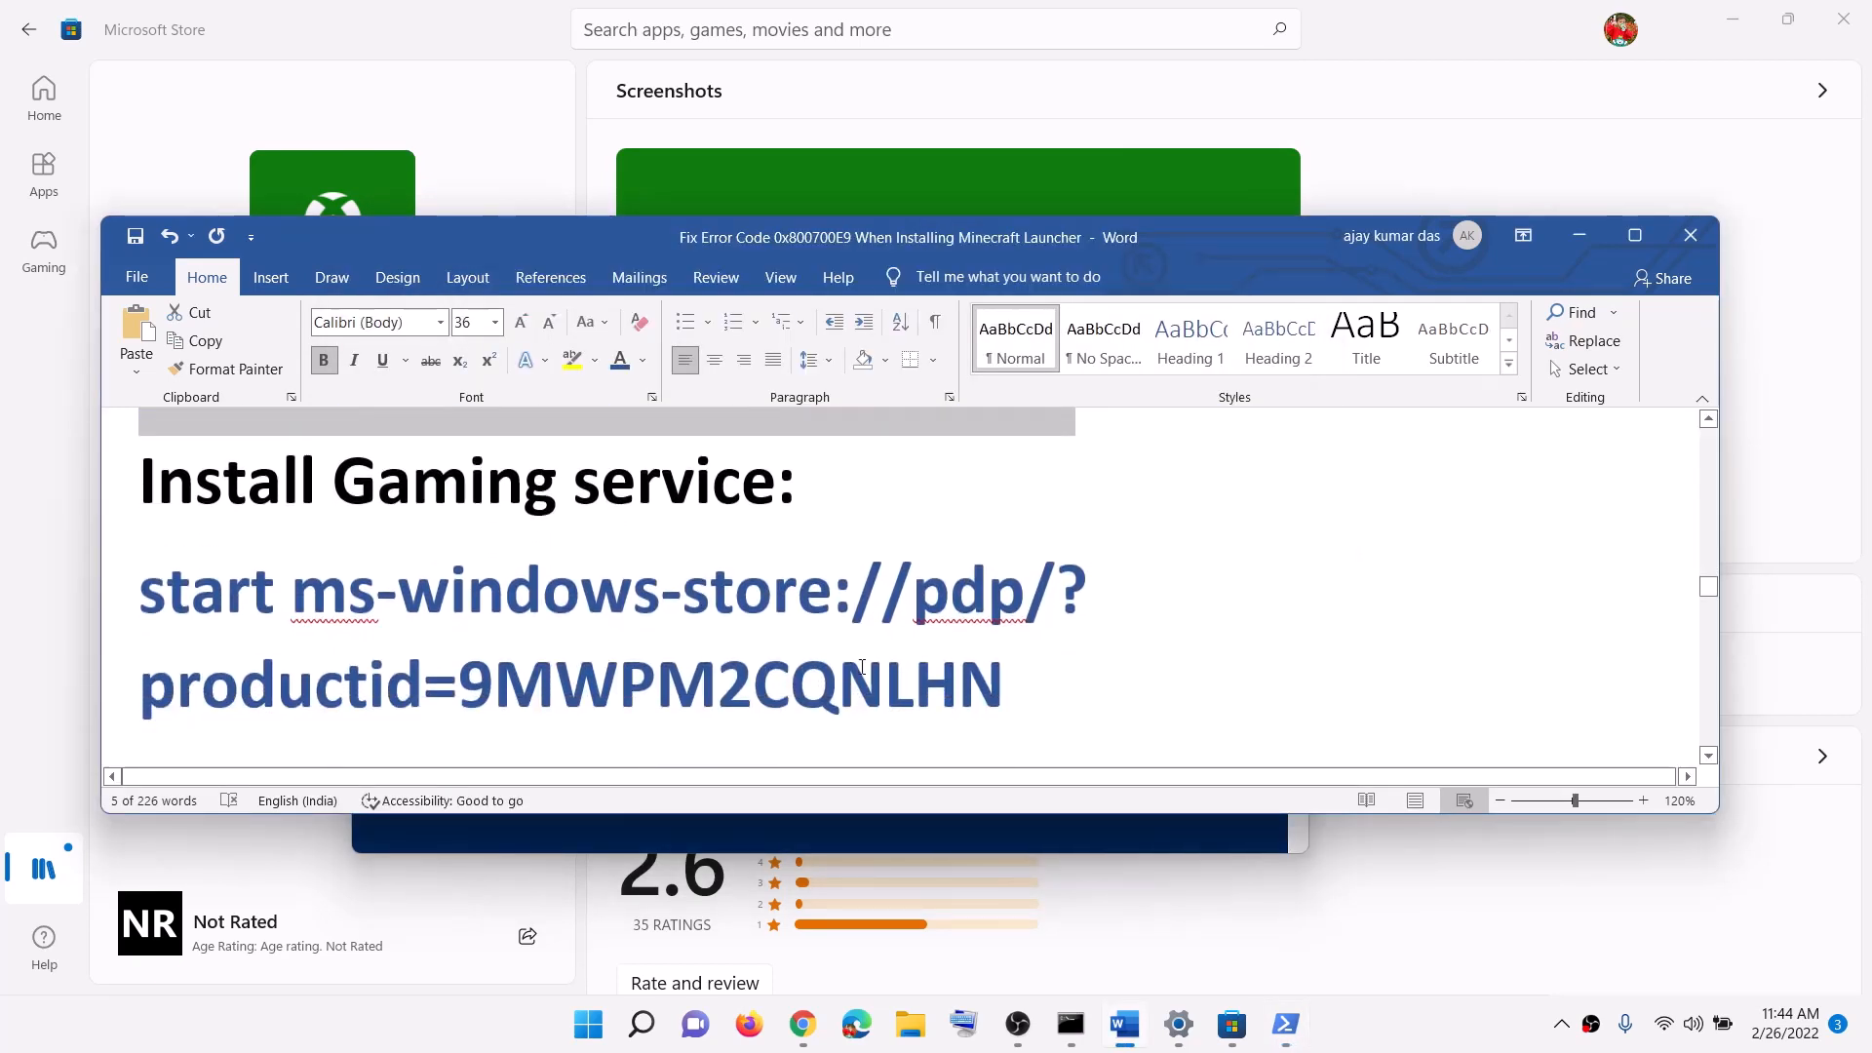
Step: Run the copied start ms-windows-store Gaming Services command in PowerShell and approve the install prompt
left_click_drag(1042, 703, 139, 590)
right_click(347, 659)
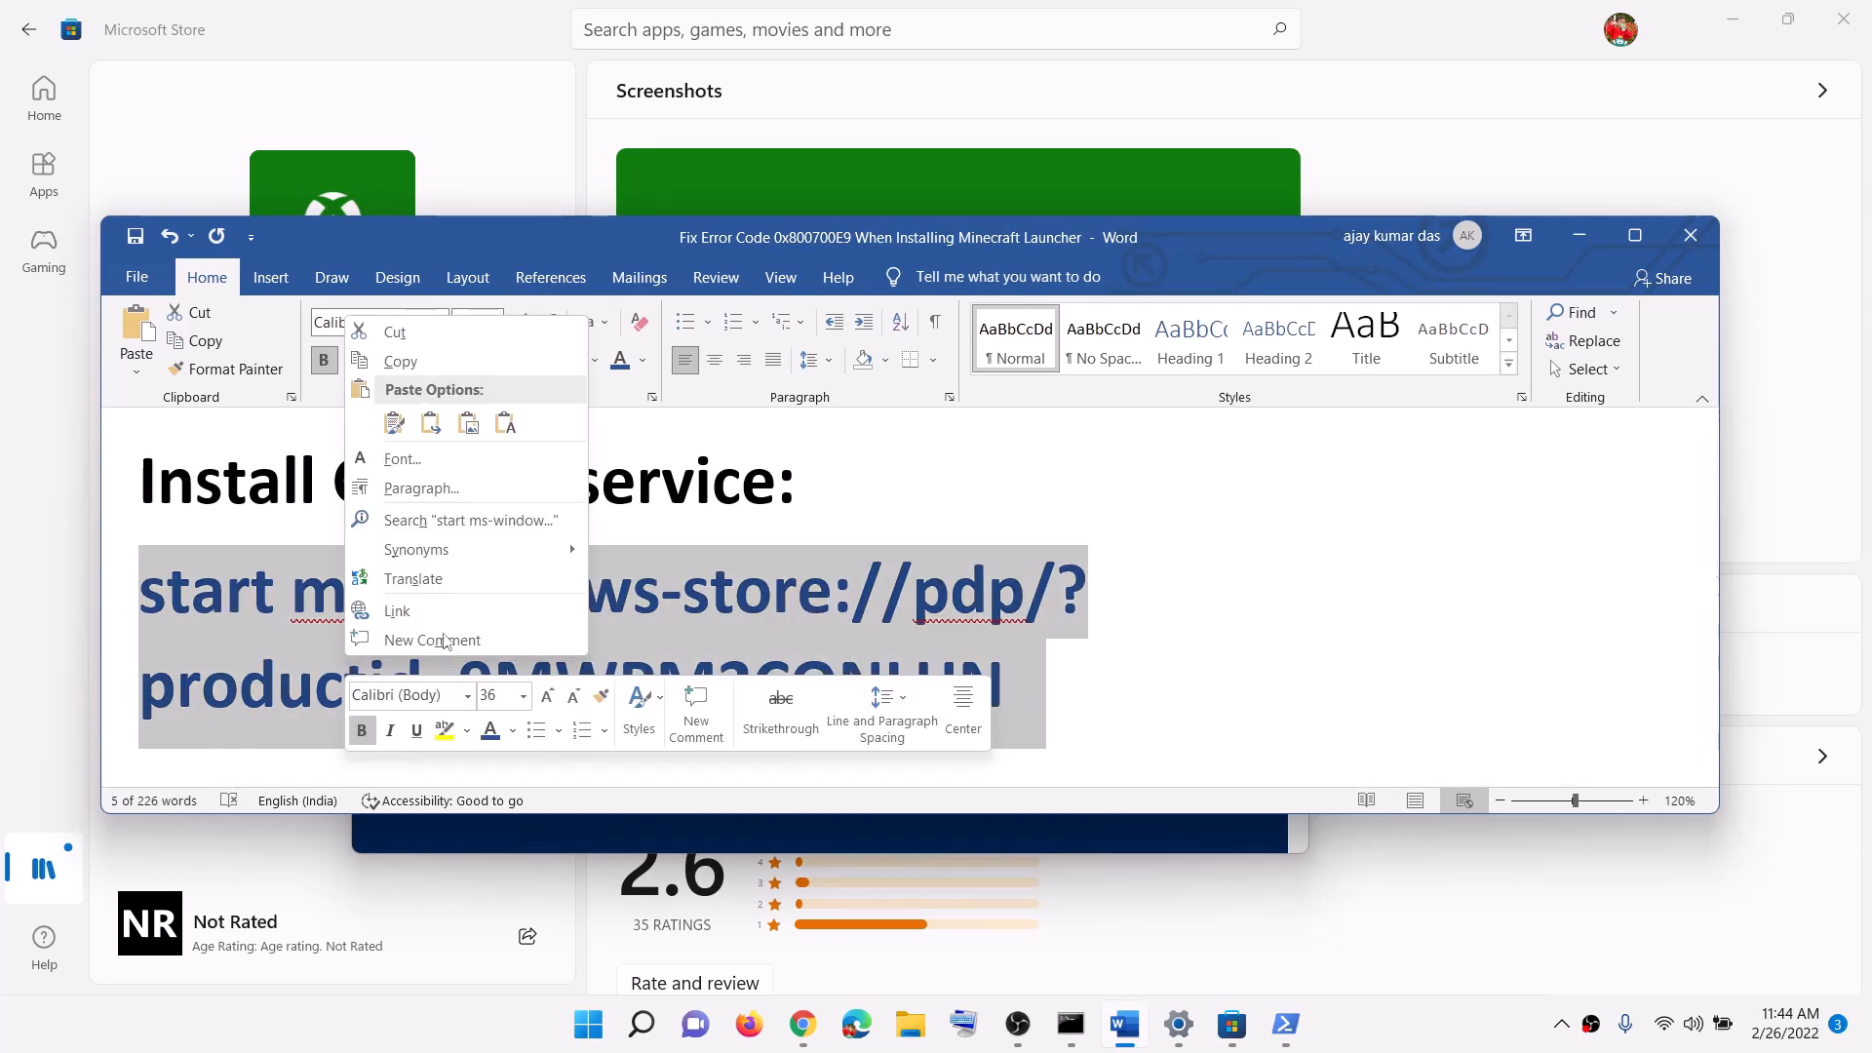
left_click(400, 362)
key("alt+Tab")
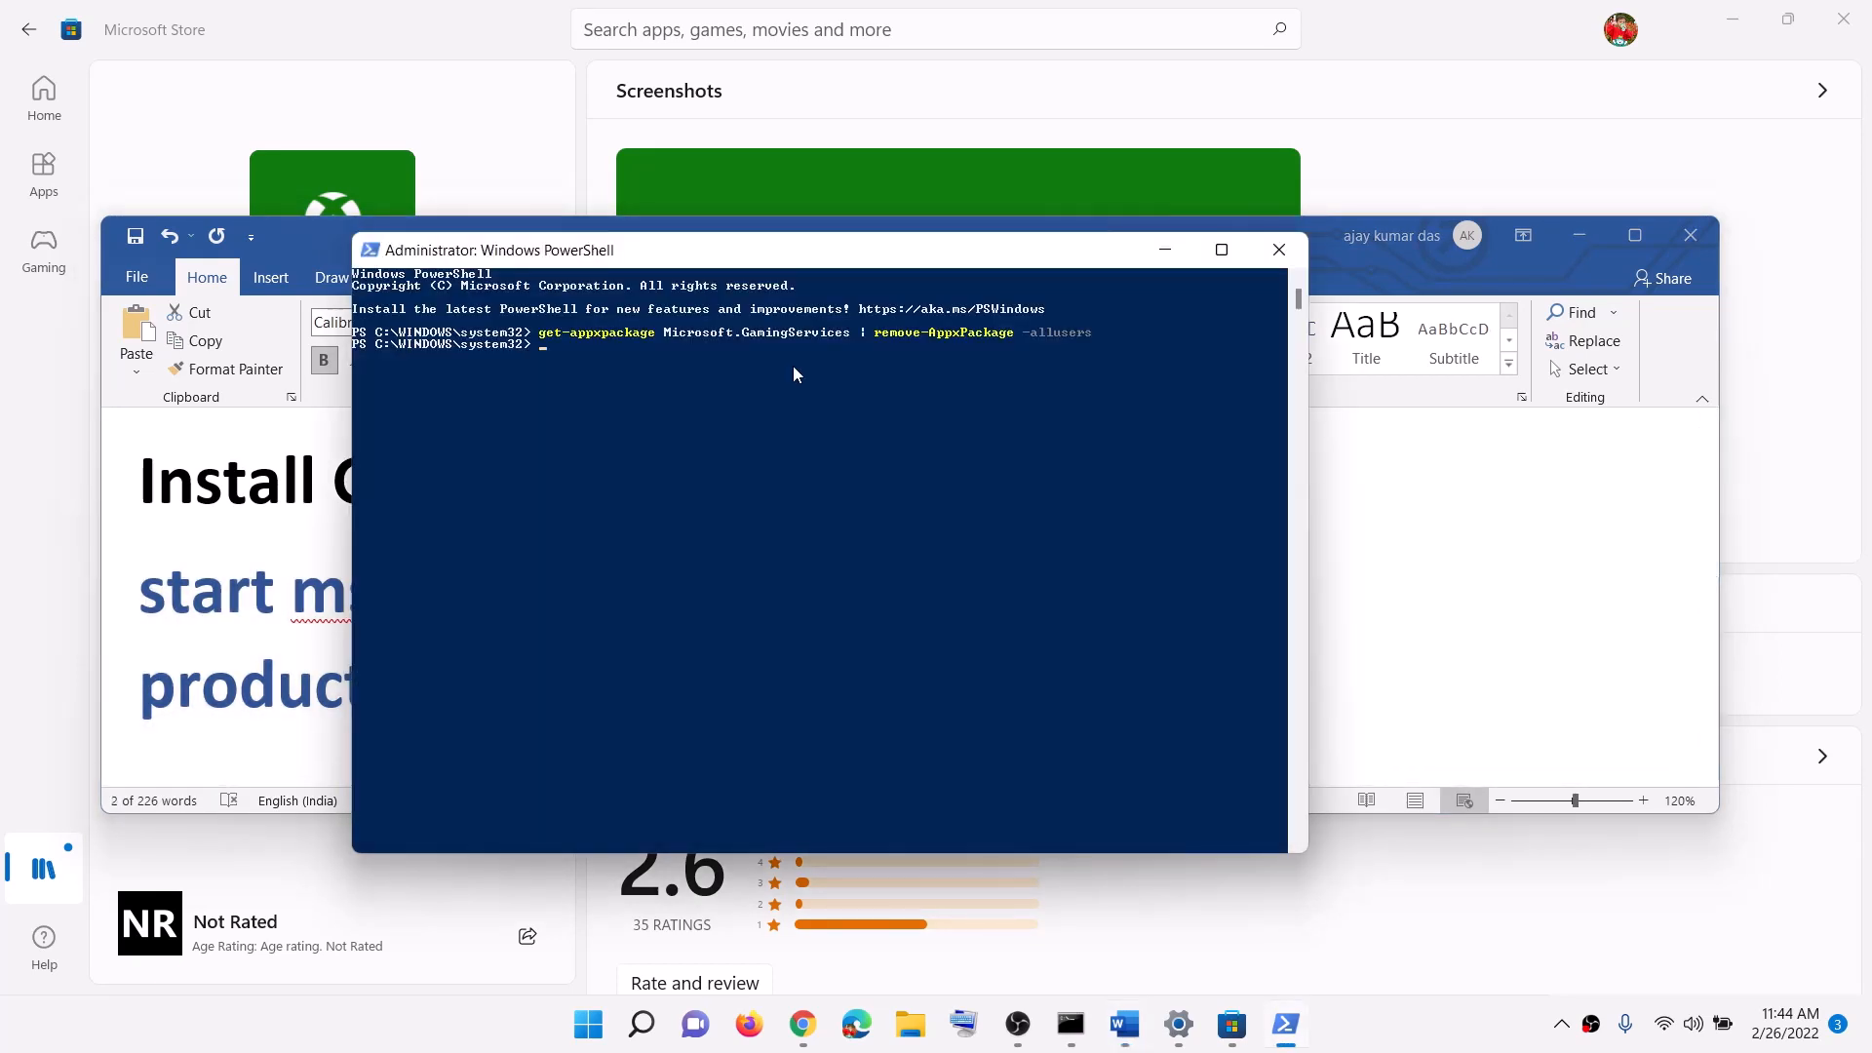
key("ctrl+v")
key("Return")
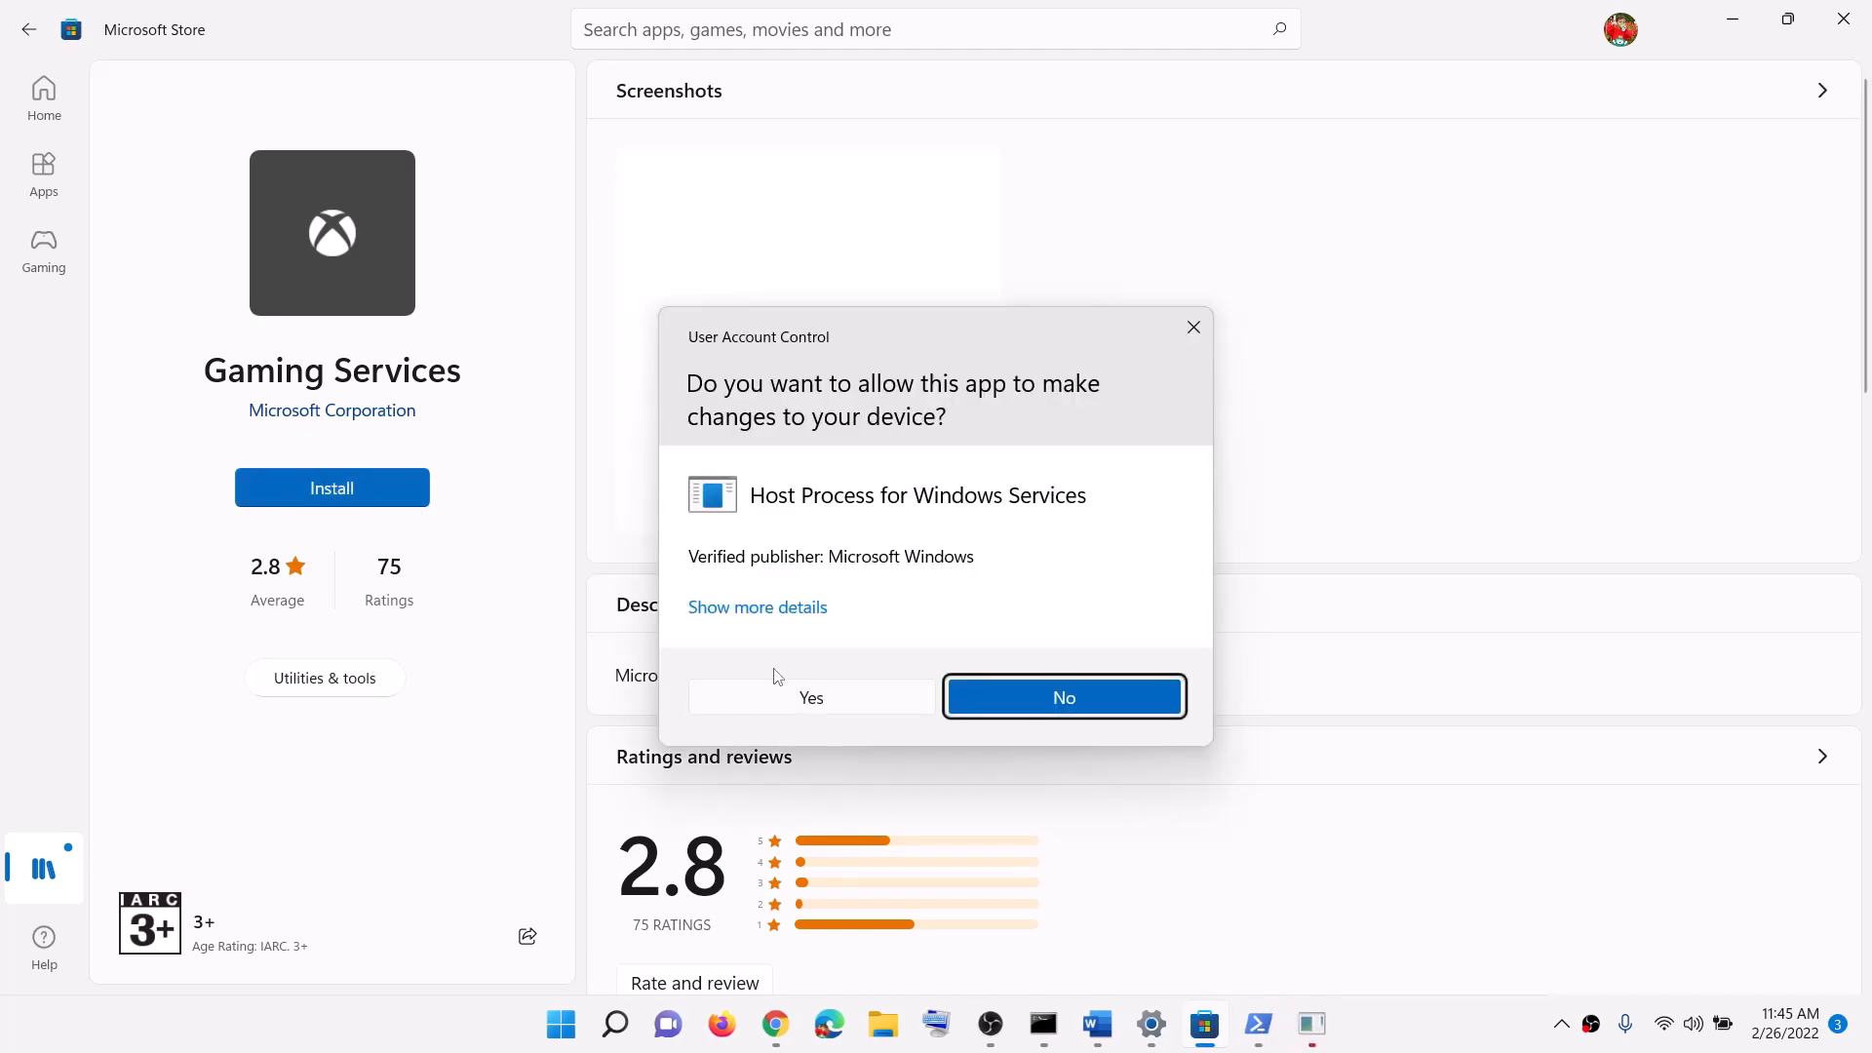
left_click(786, 696)
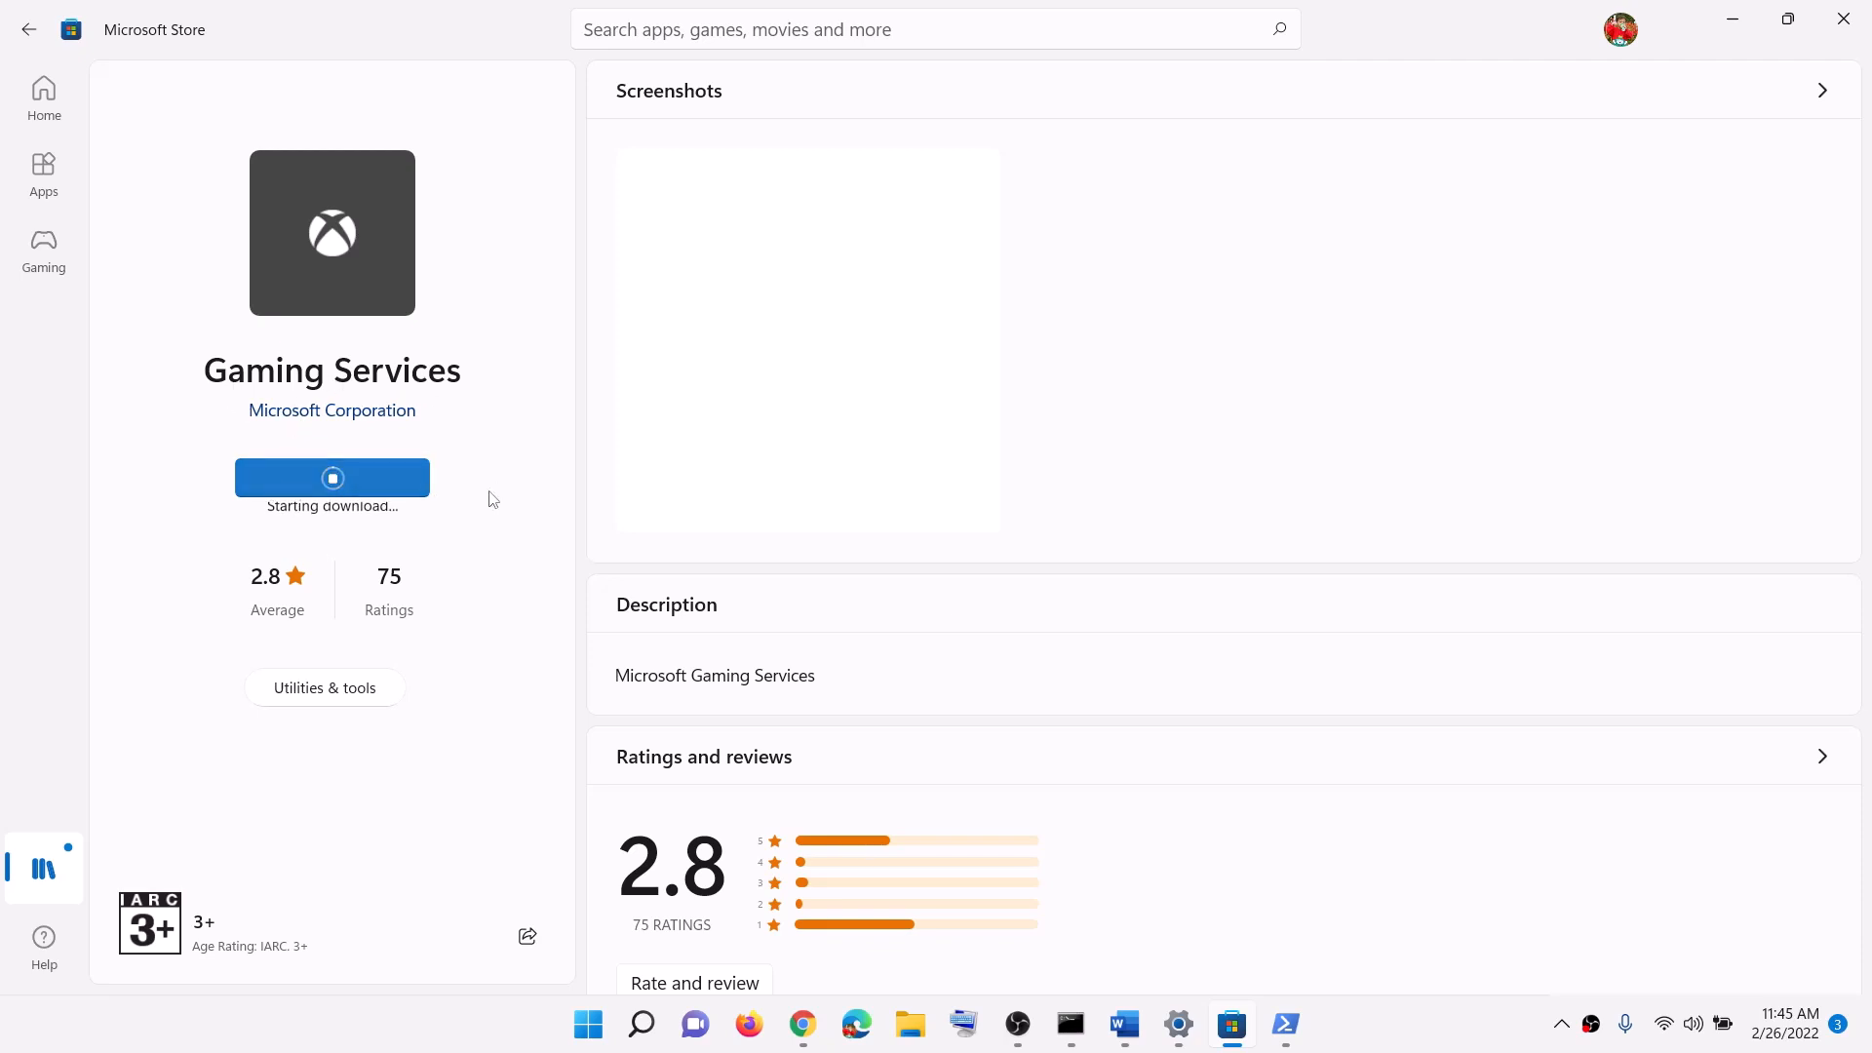
Step: Open the Services app from a 'services' search
left_click(1136, 1041)
scroll(602, 612, "down", 5)
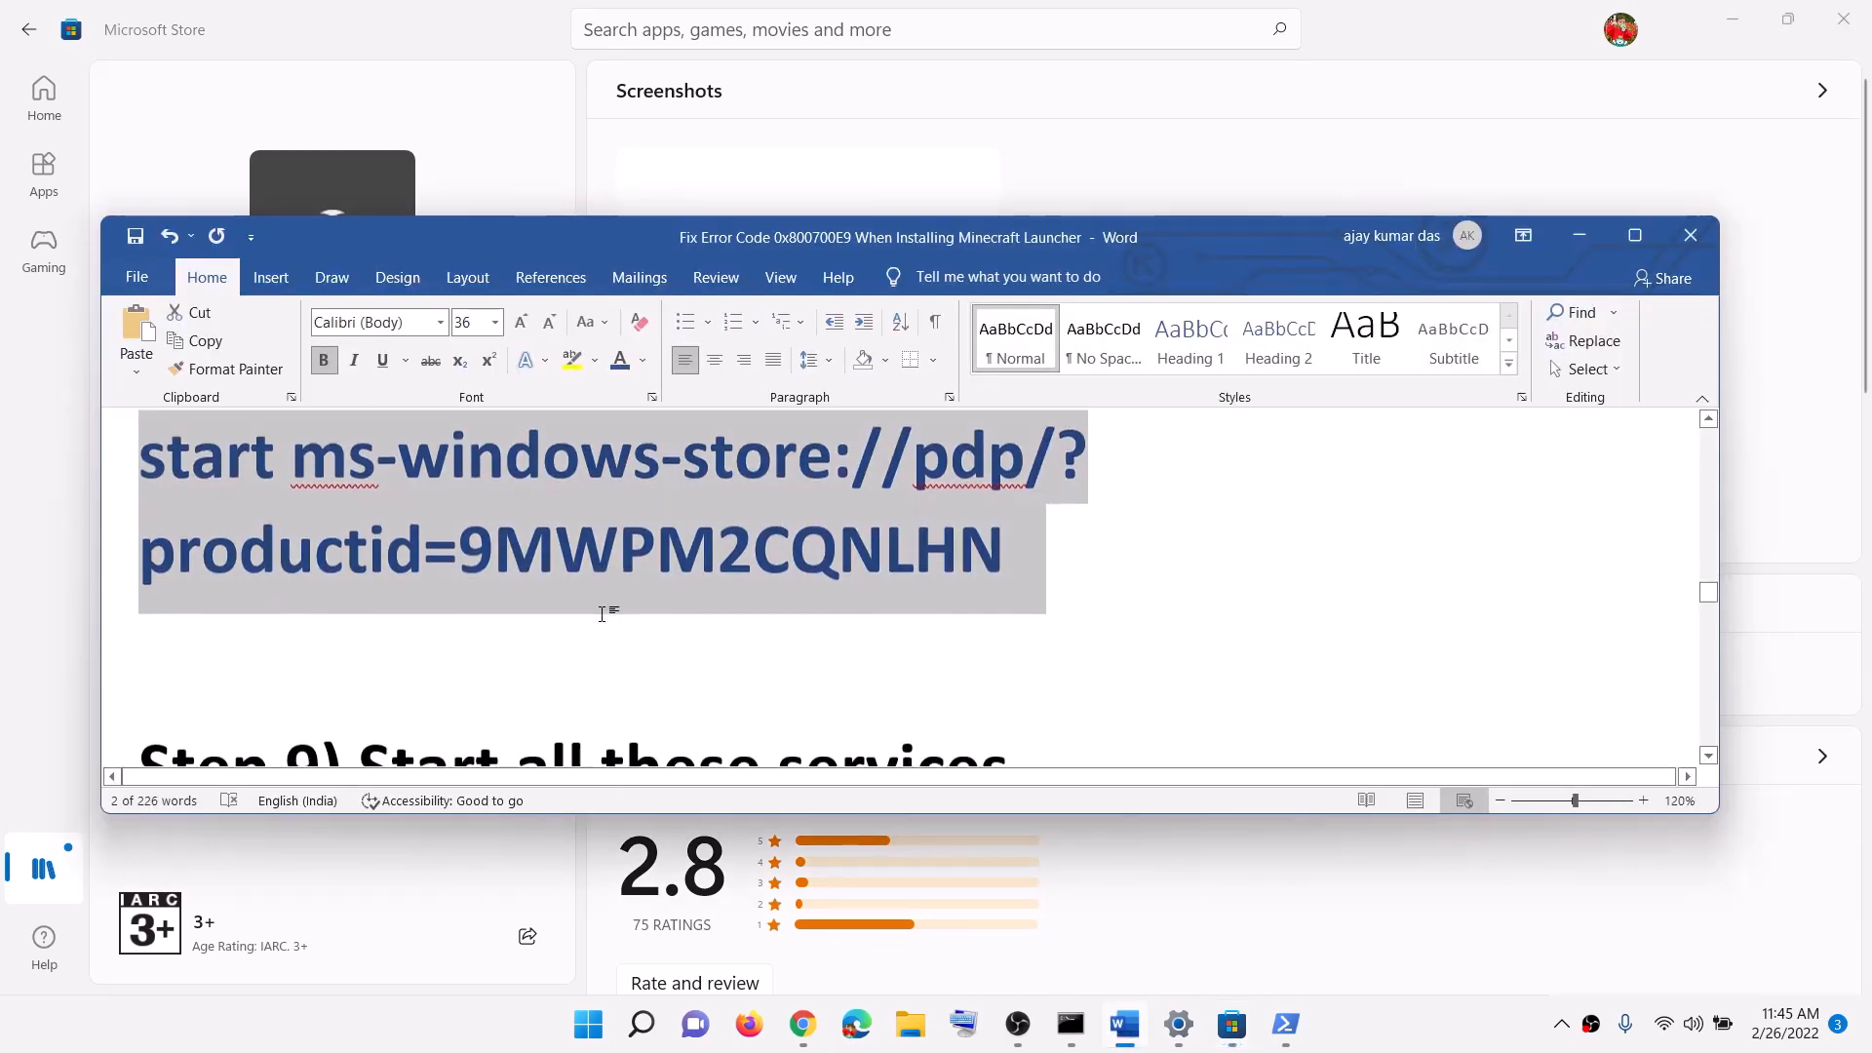
scroll(603, 612, "down", 1)
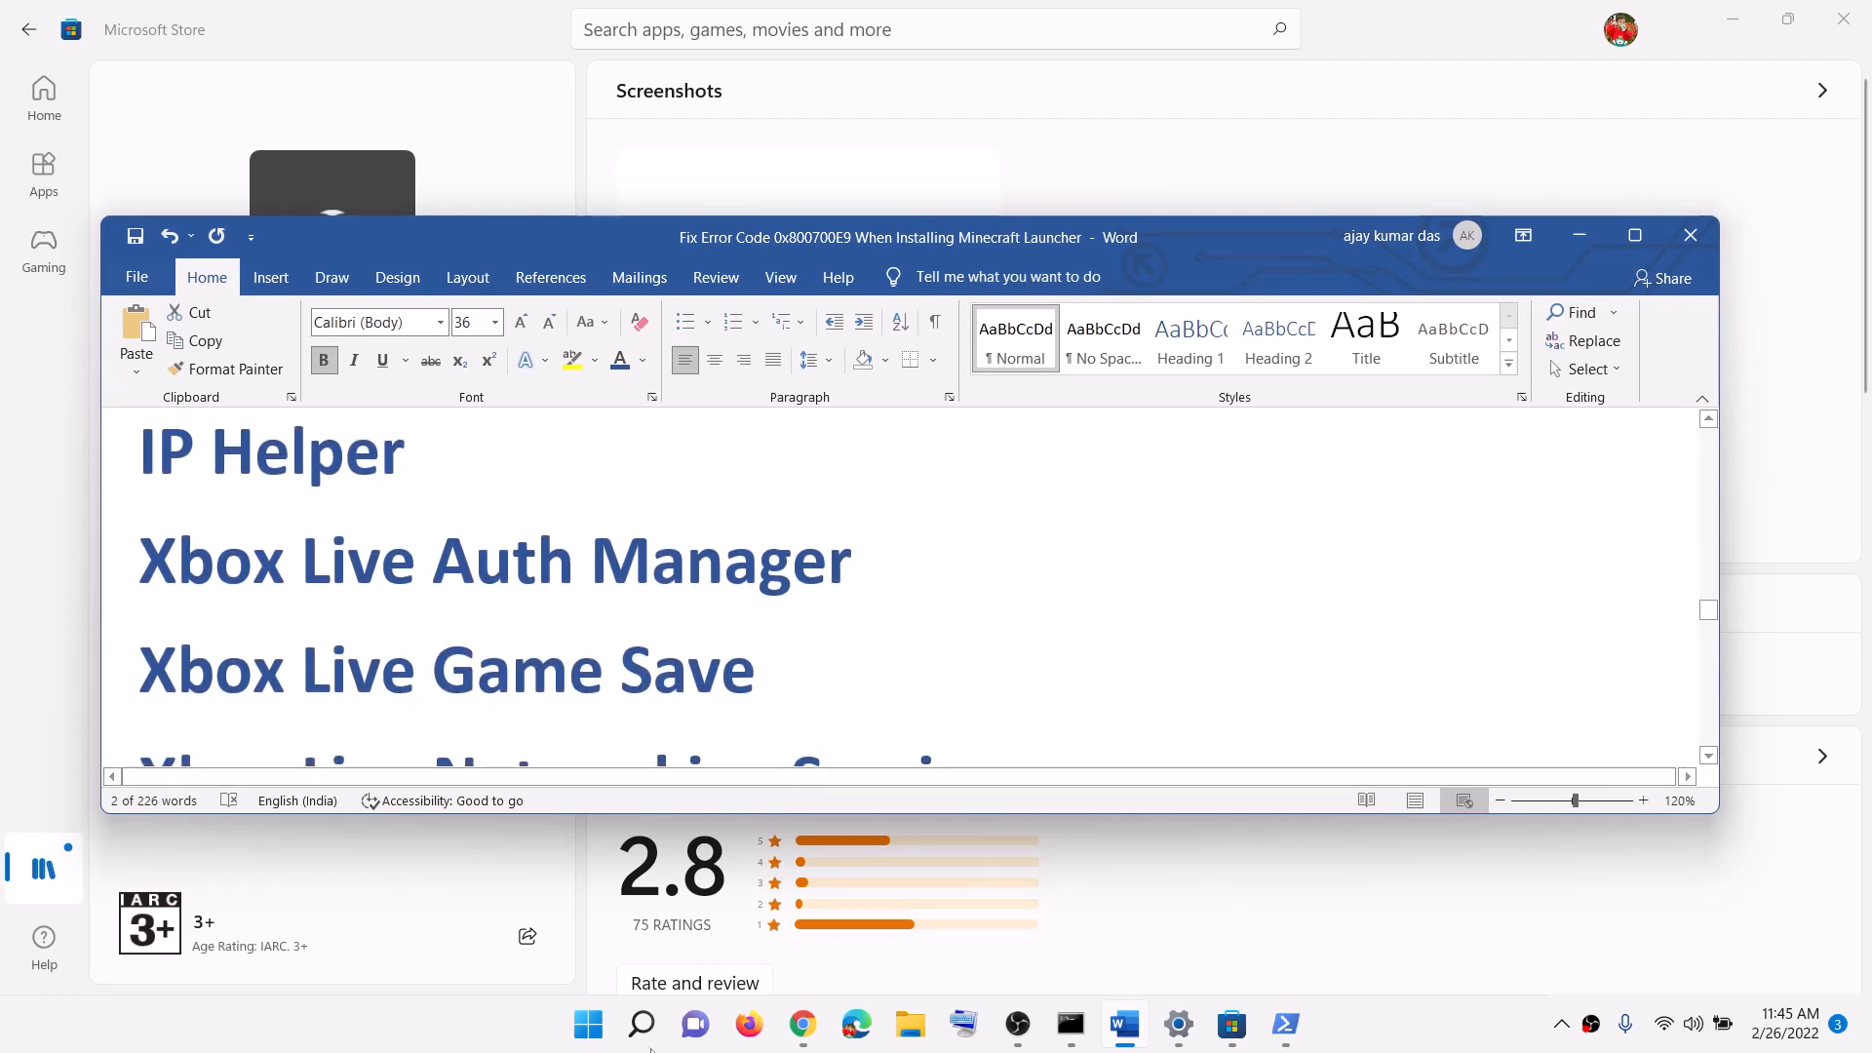
left_click(652, 1048)
type("services")
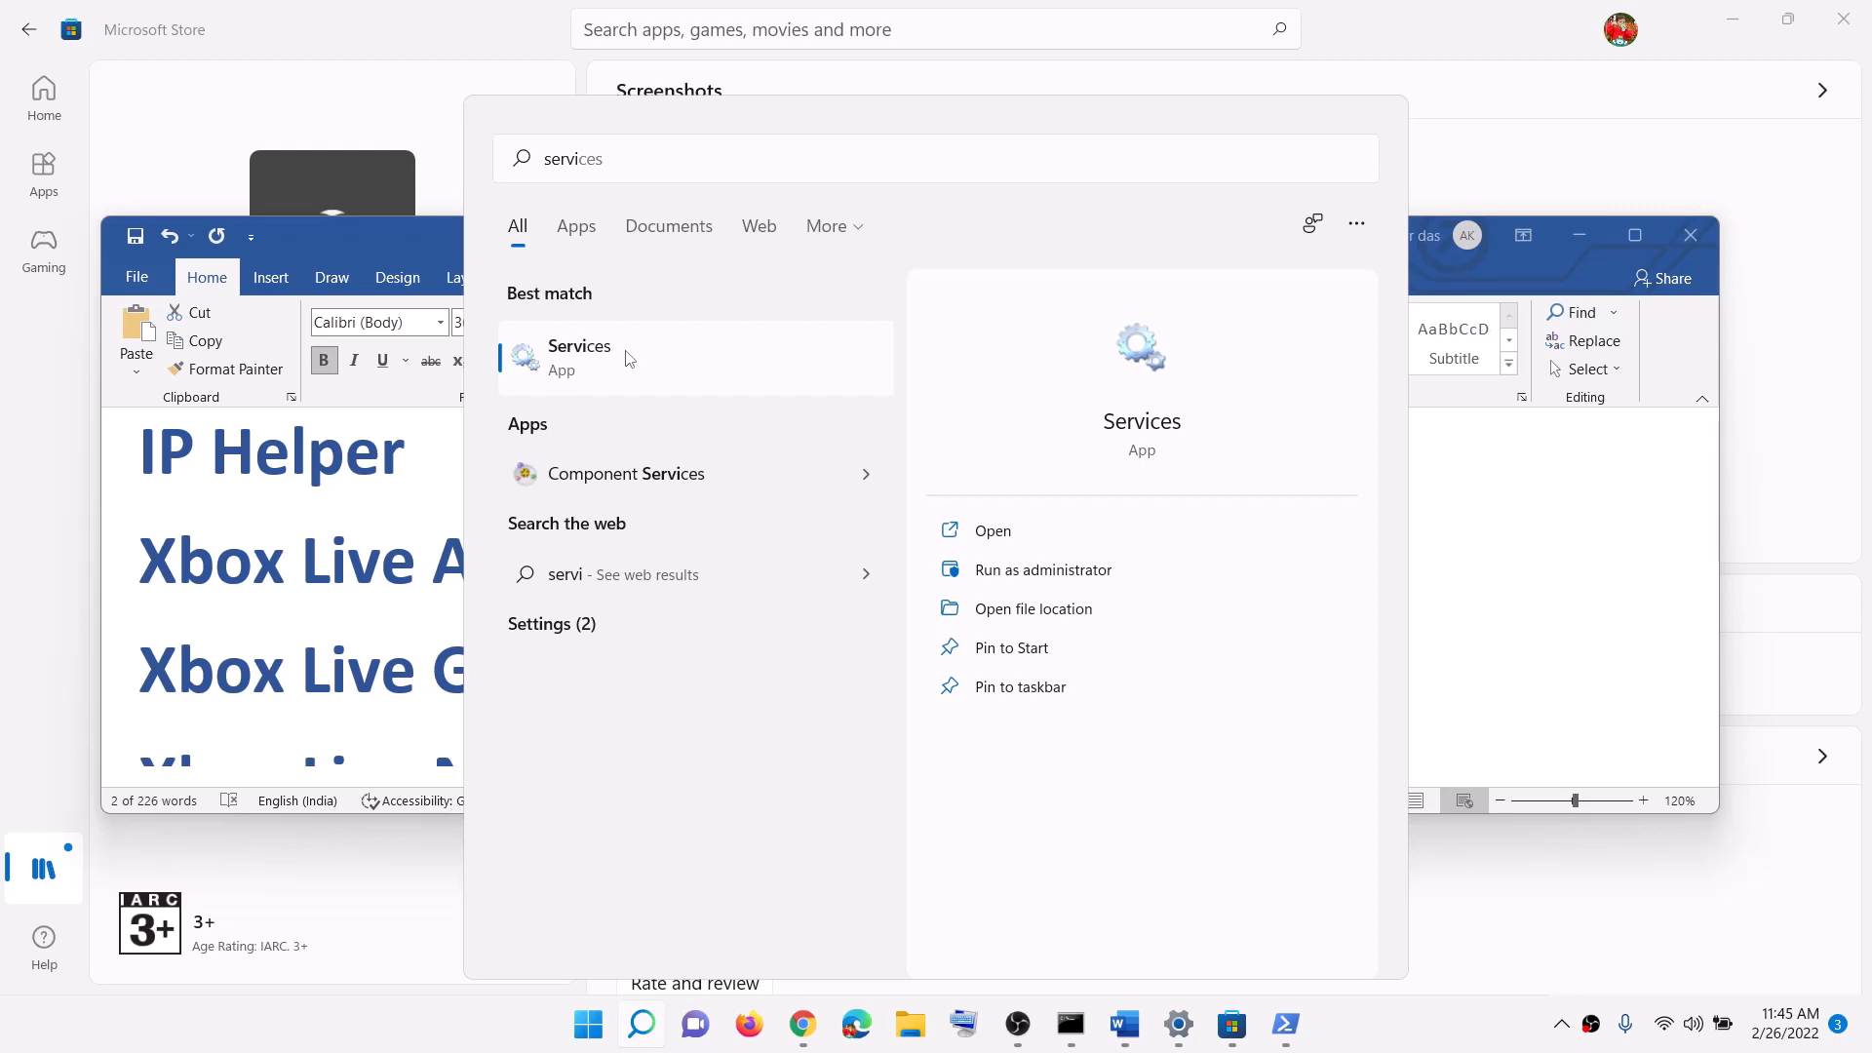
left_click(629, 359)
Step: Set the IP Helper service's startup type to Automatic
left_click(514, 565)
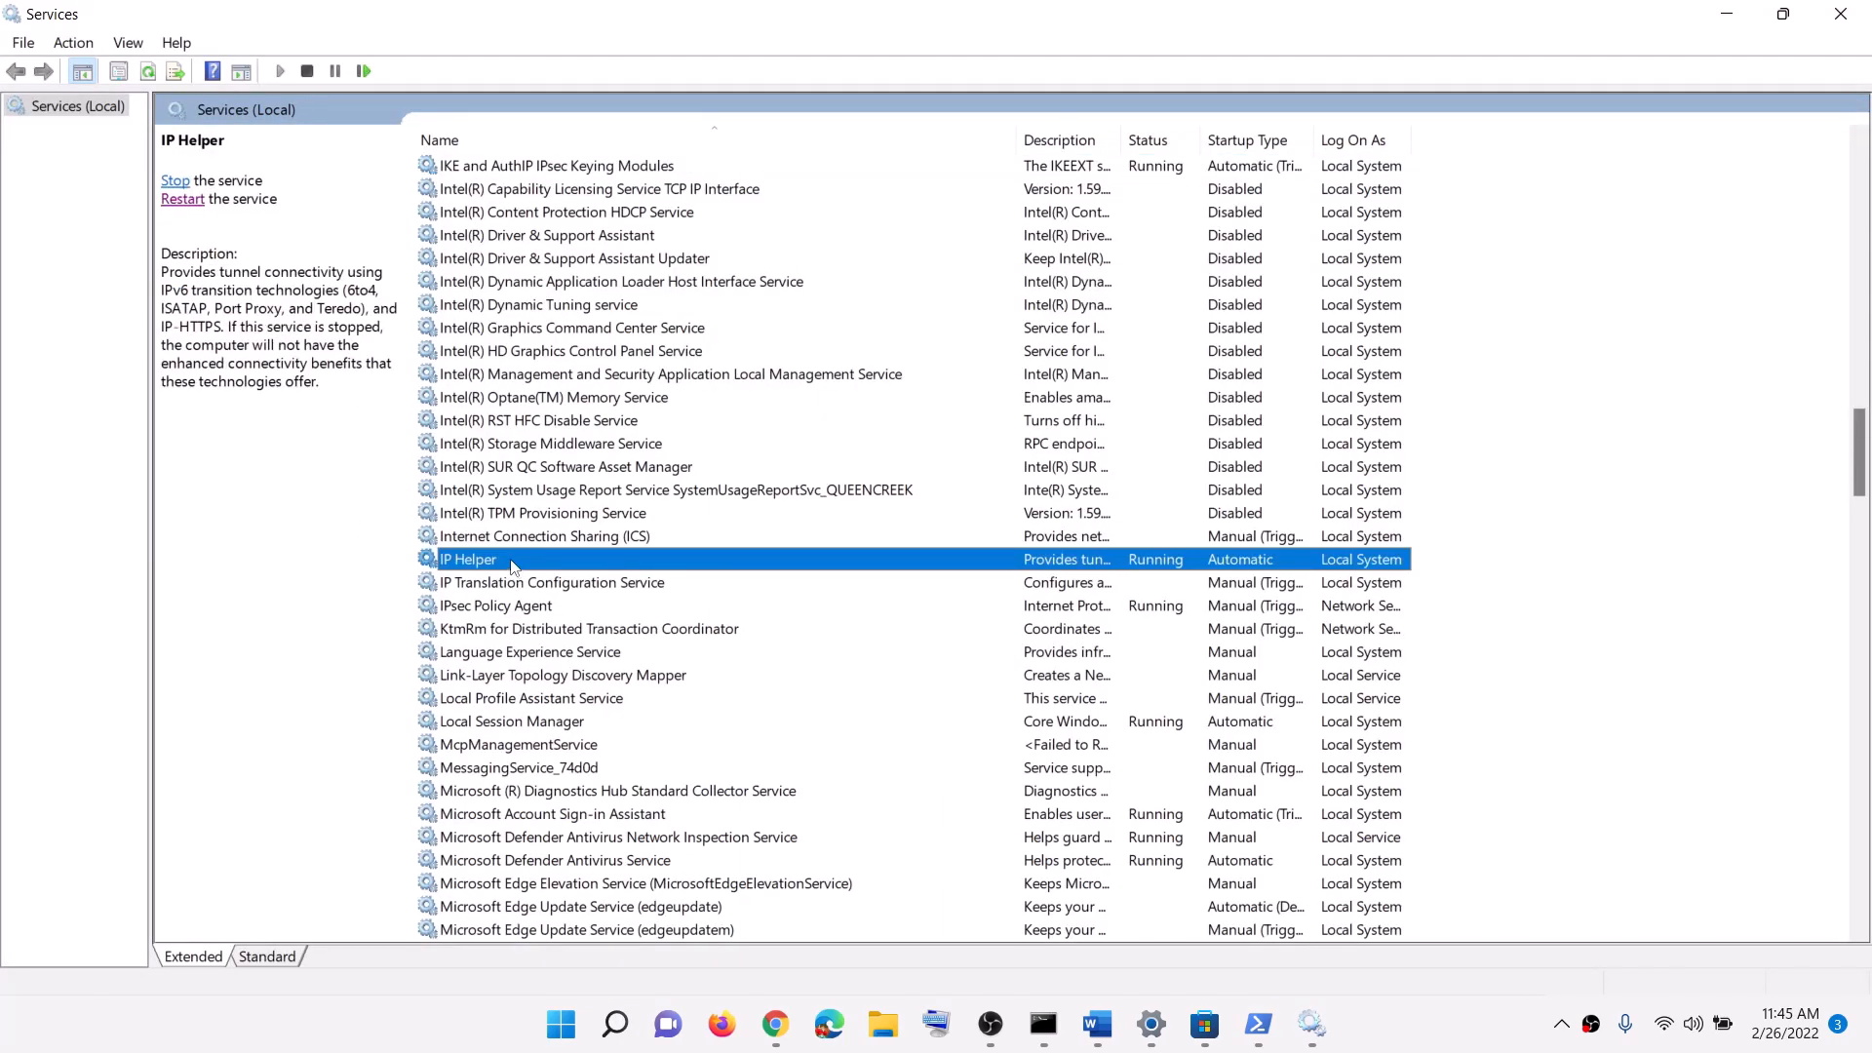
double_click(510, 561)
left_click(890, 482)
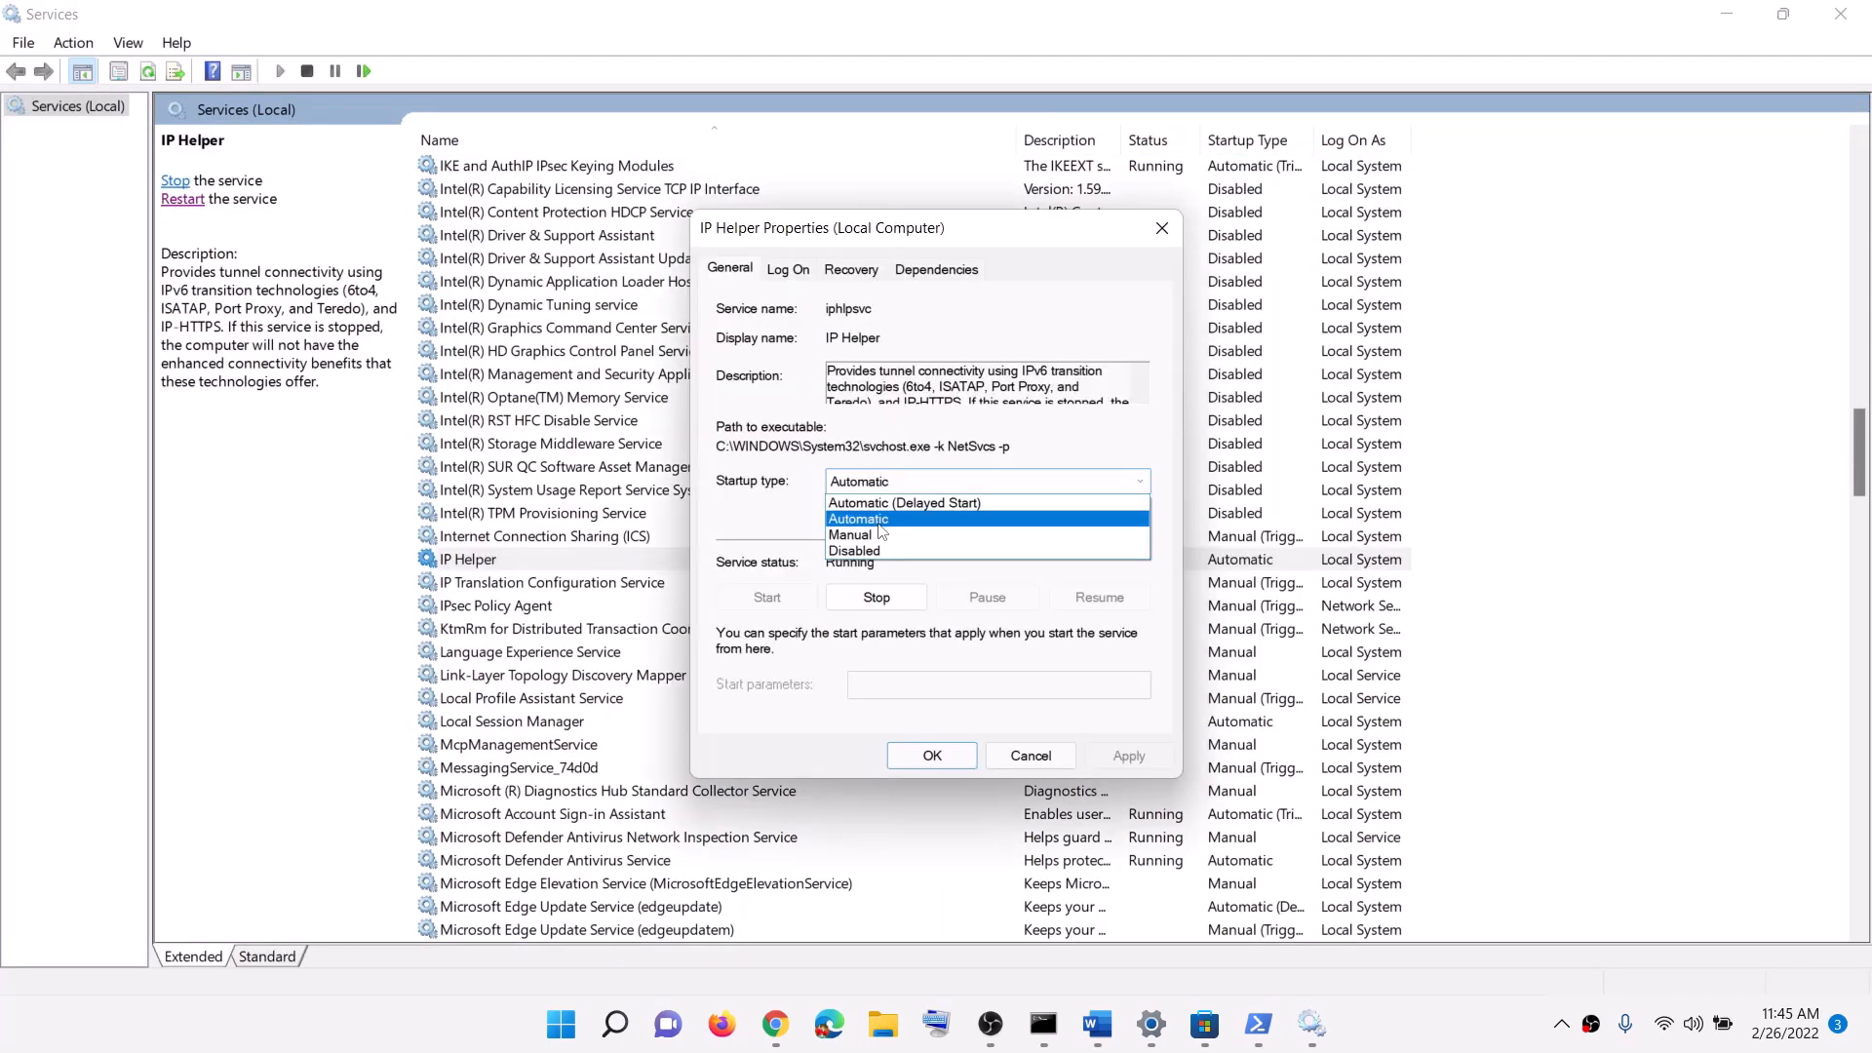
left_click(879, 520)
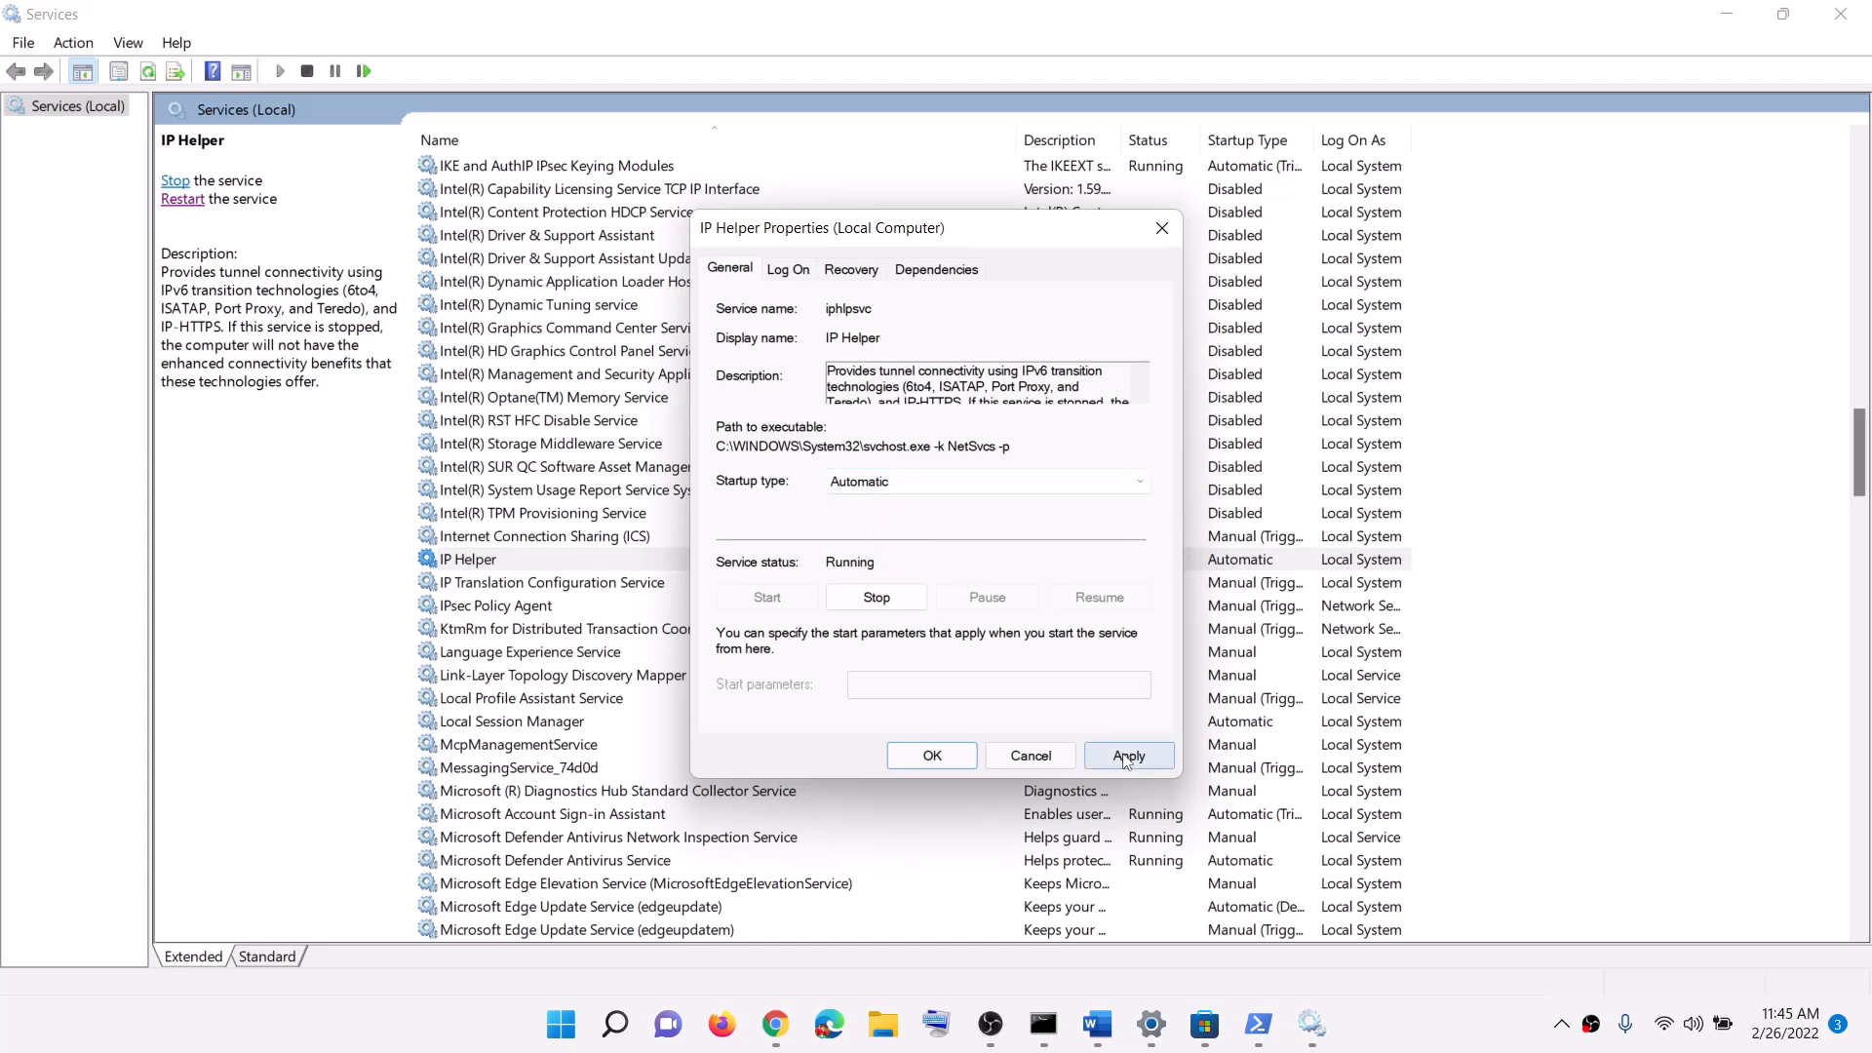
left_click(1125, 760)
left_click(903, 763)
Step: Set Xbox Accessory Management Service to start automatically
left_click(541, 863)
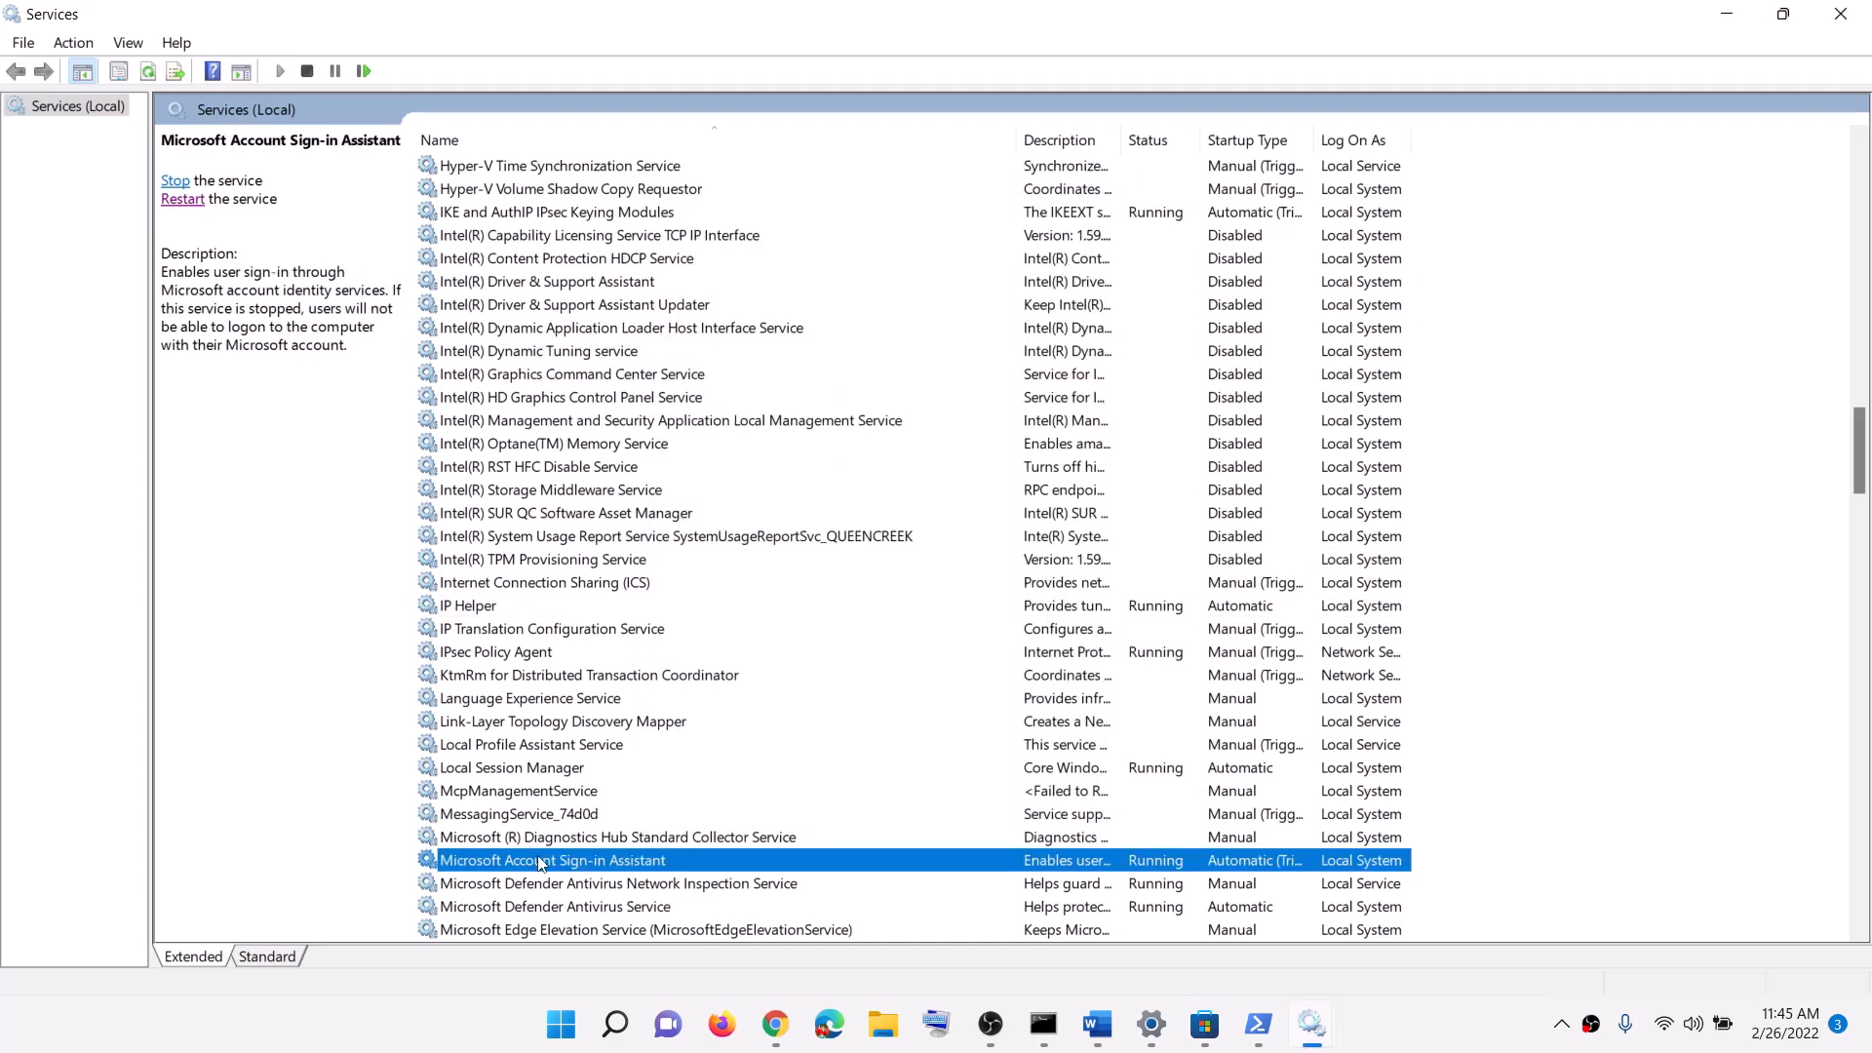
key("x")
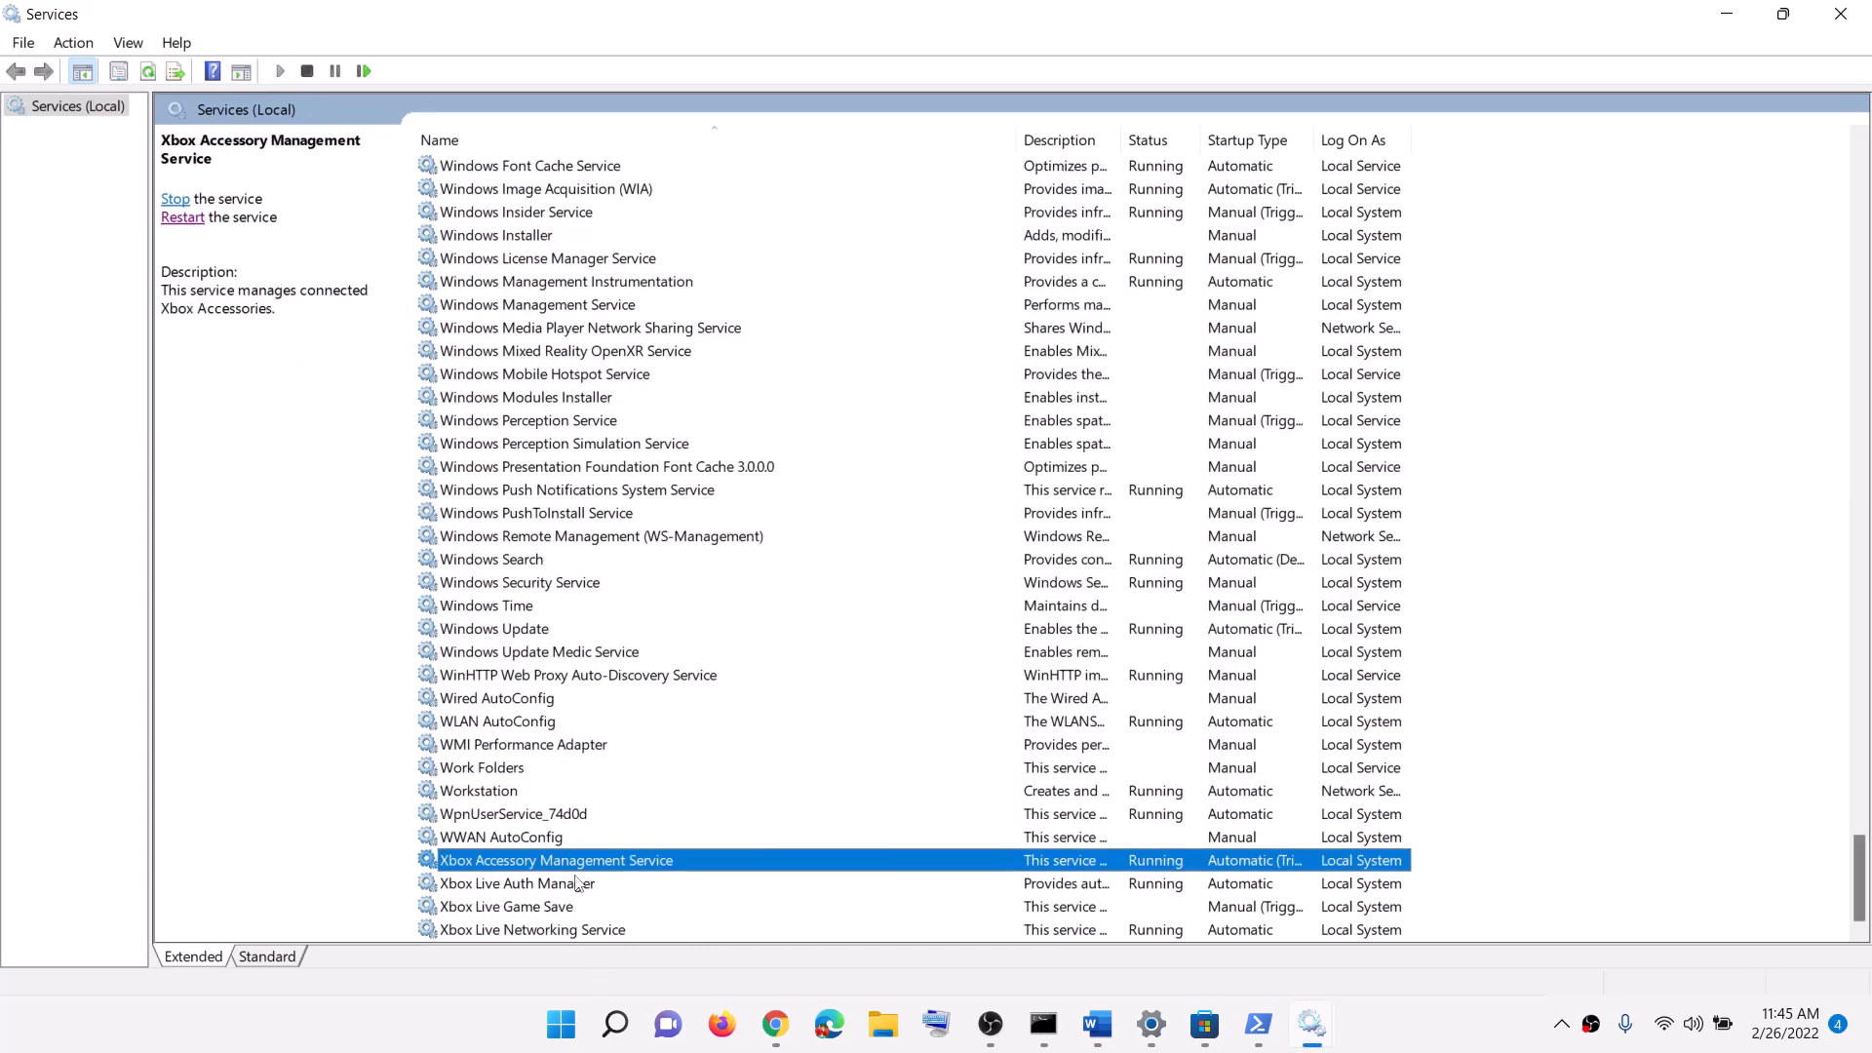
double_click(542, 871)
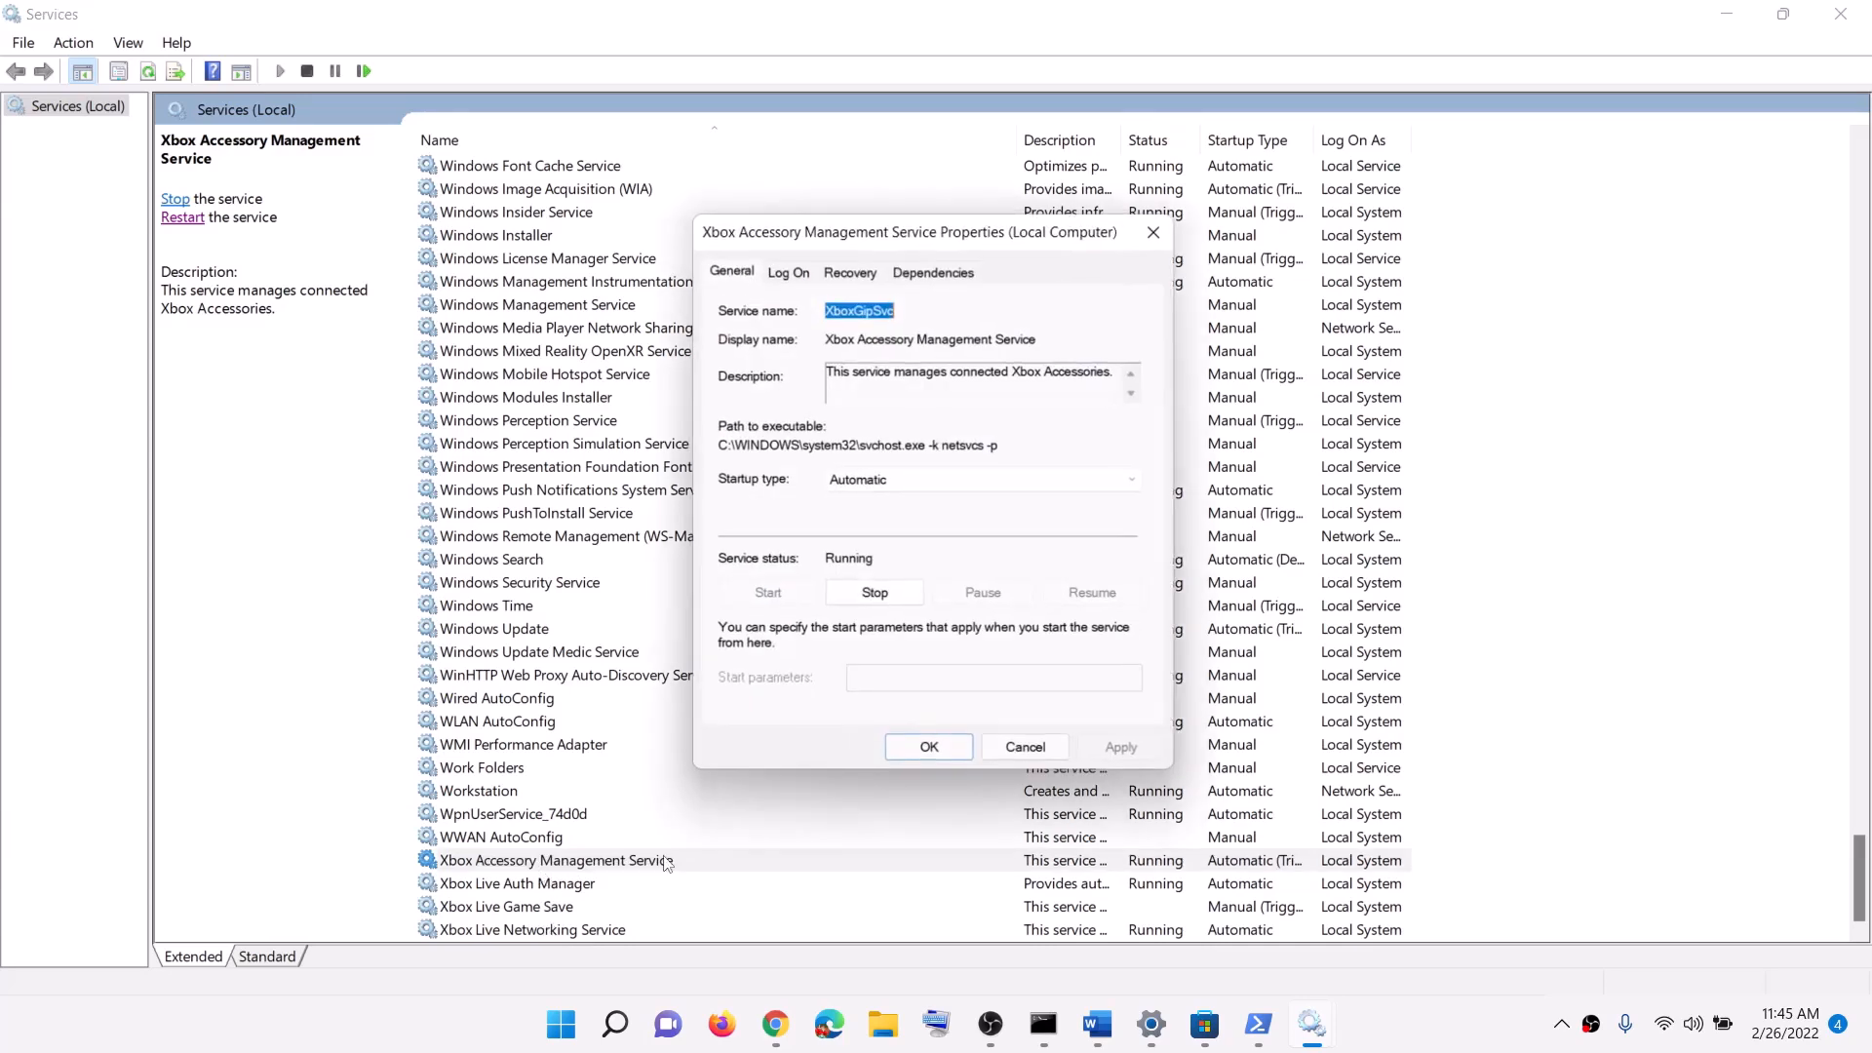
left_click(889, 482)
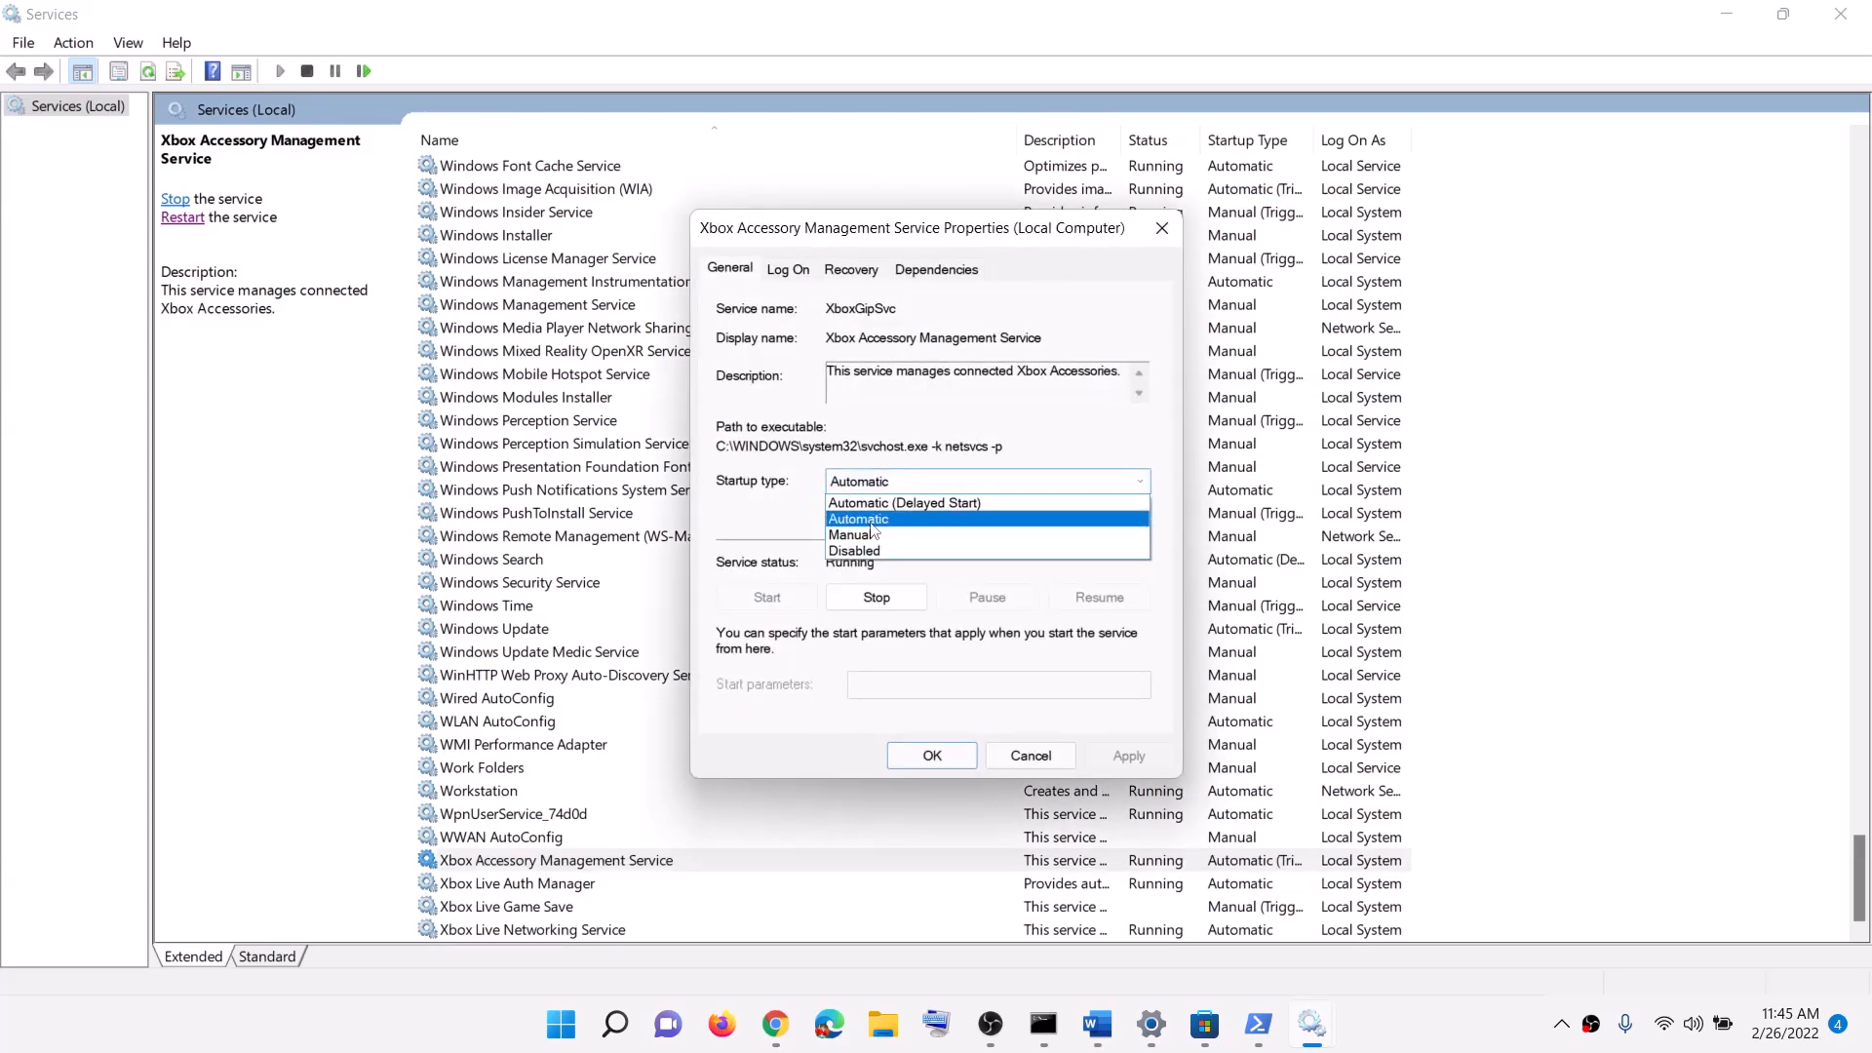
left_click(875, 518)
left_click(1128, 756)
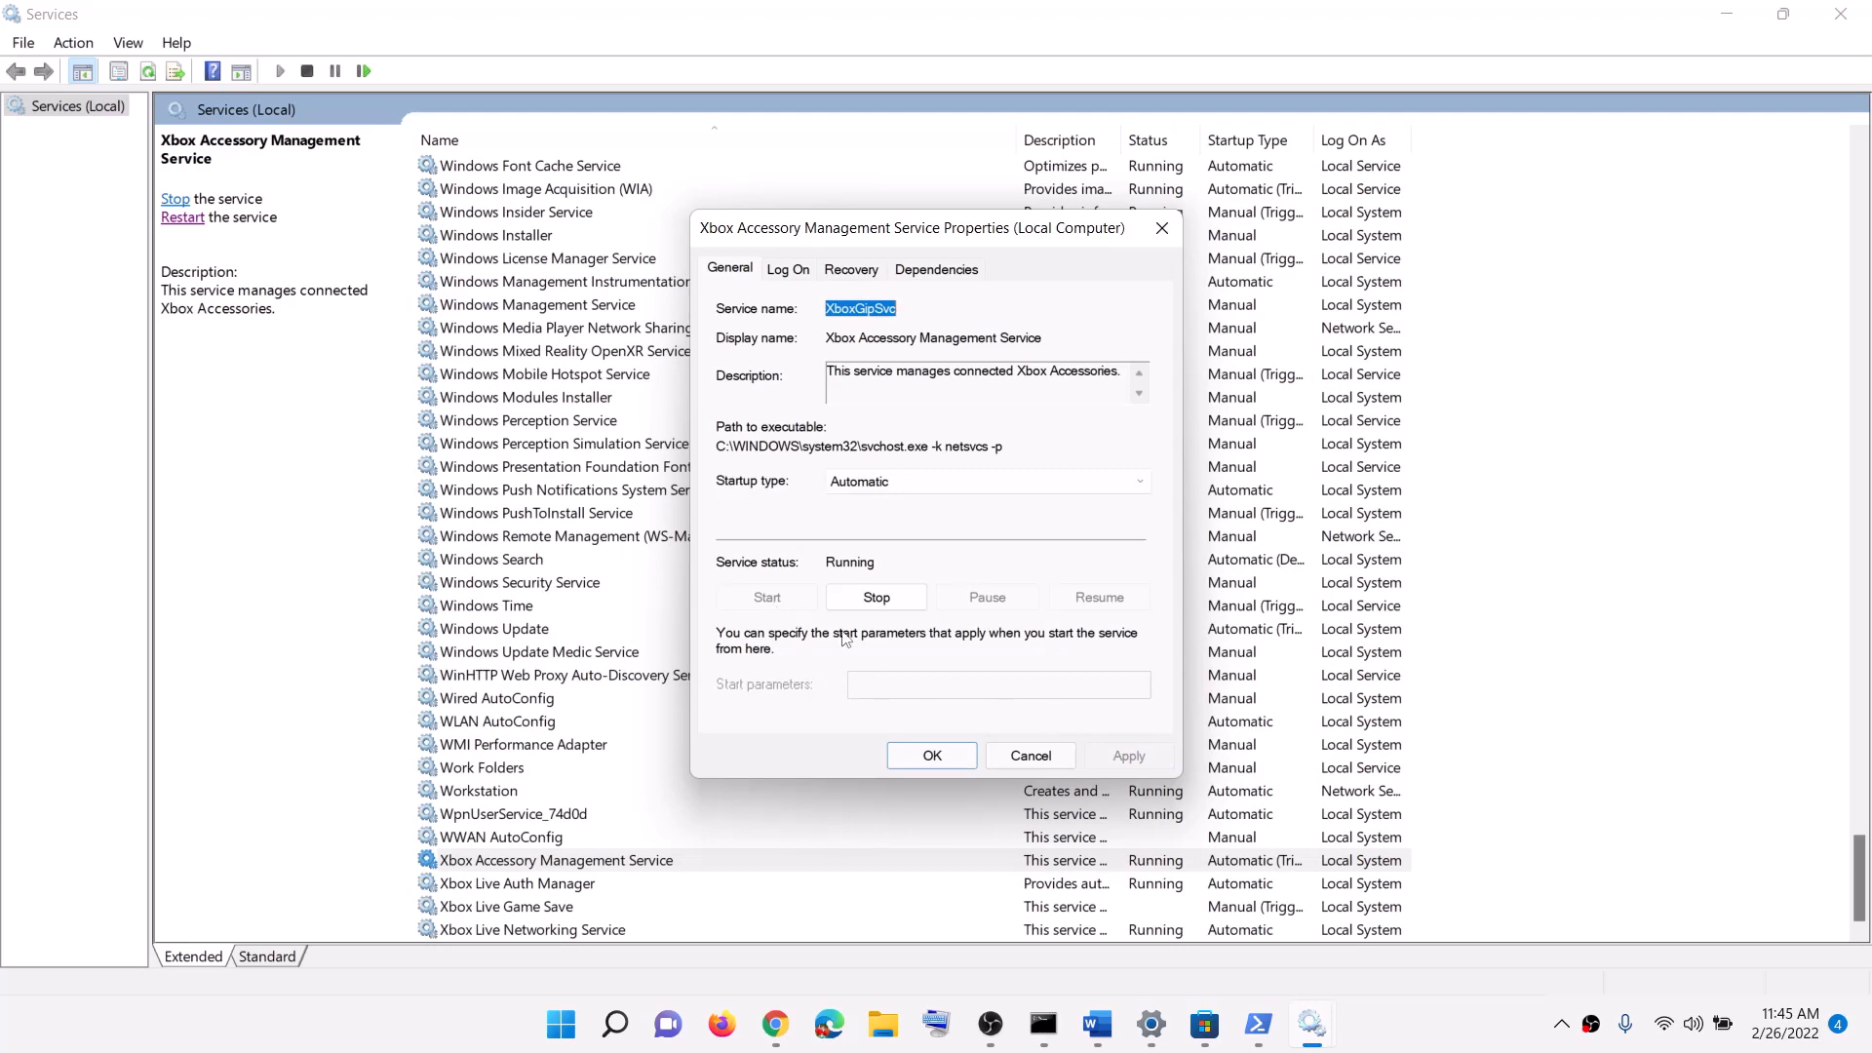
left_click(933, 756)
Step: Set Xbox Live Auth Manager's startup type to Automatic
double_click(566, 885)
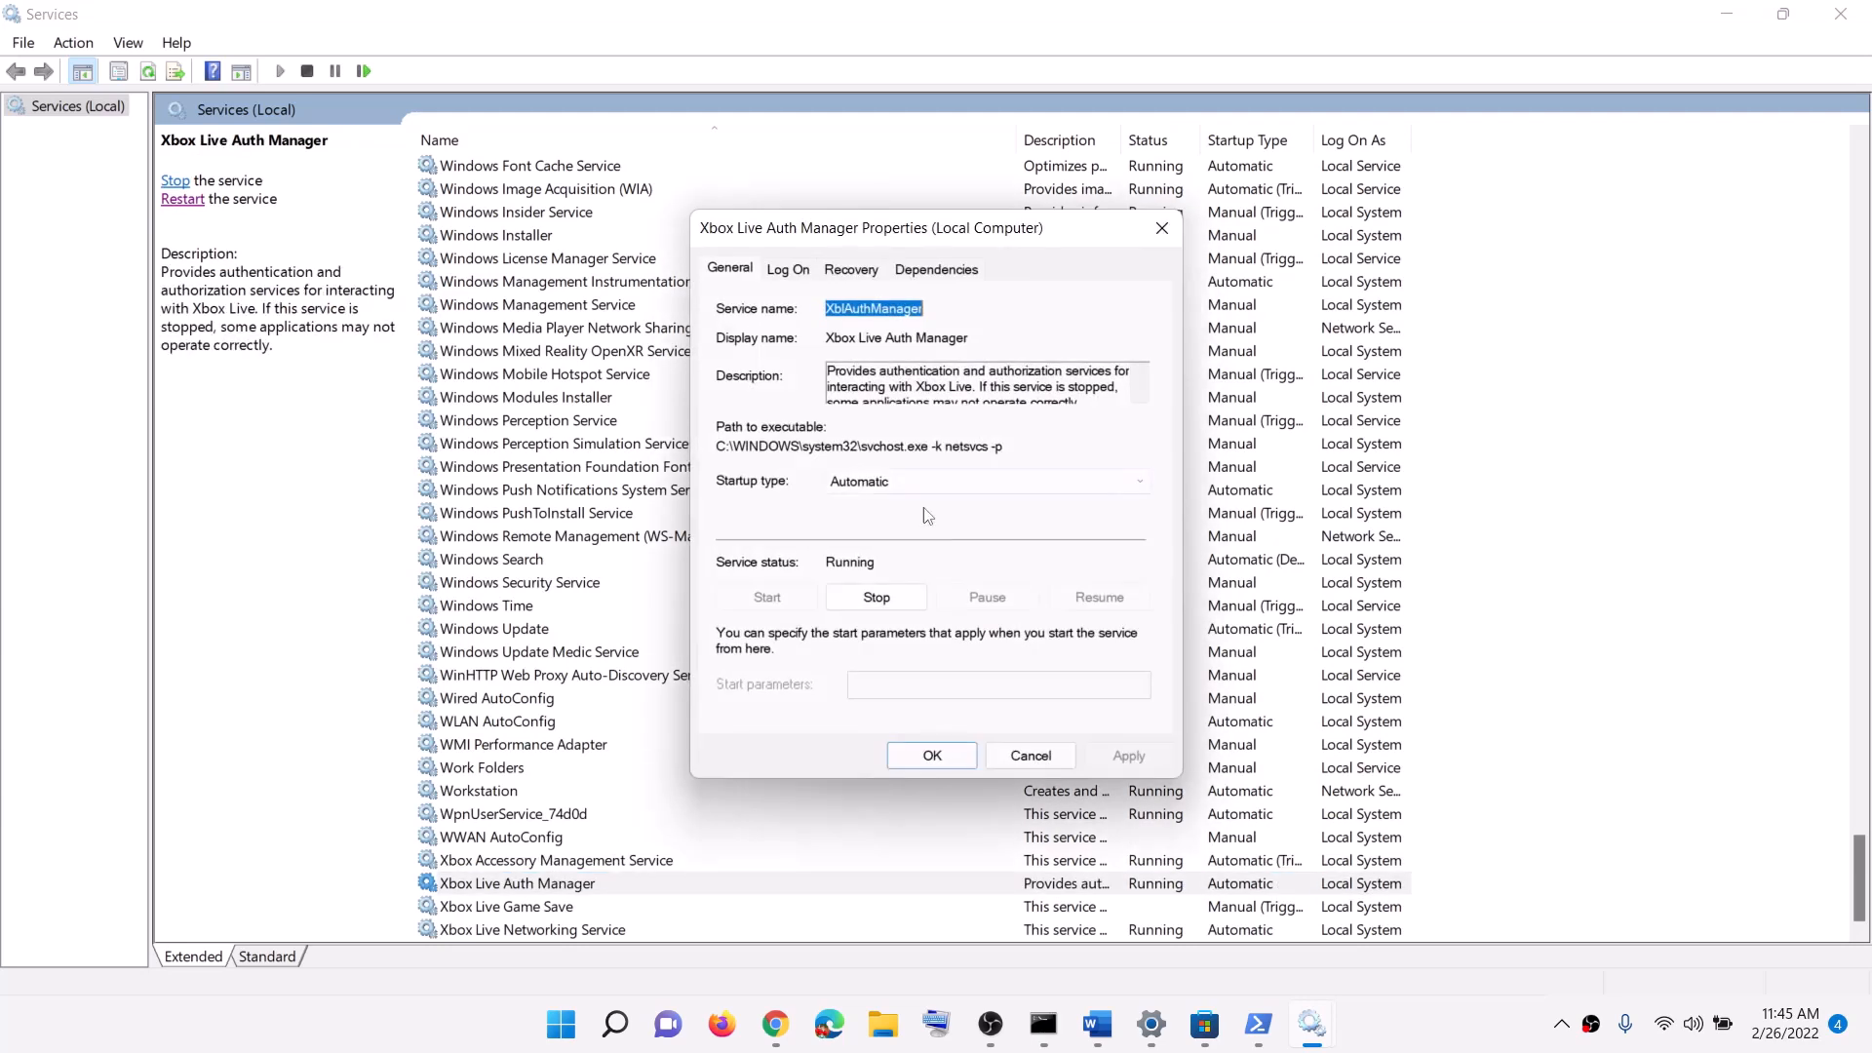
left_click(926, 482)
left_click(874, 519)
left_click(1095, 748)
left_click(931, 756)
Step: Set Xbox Live Game Save to Automatic and start the service
left_click(566, 907)
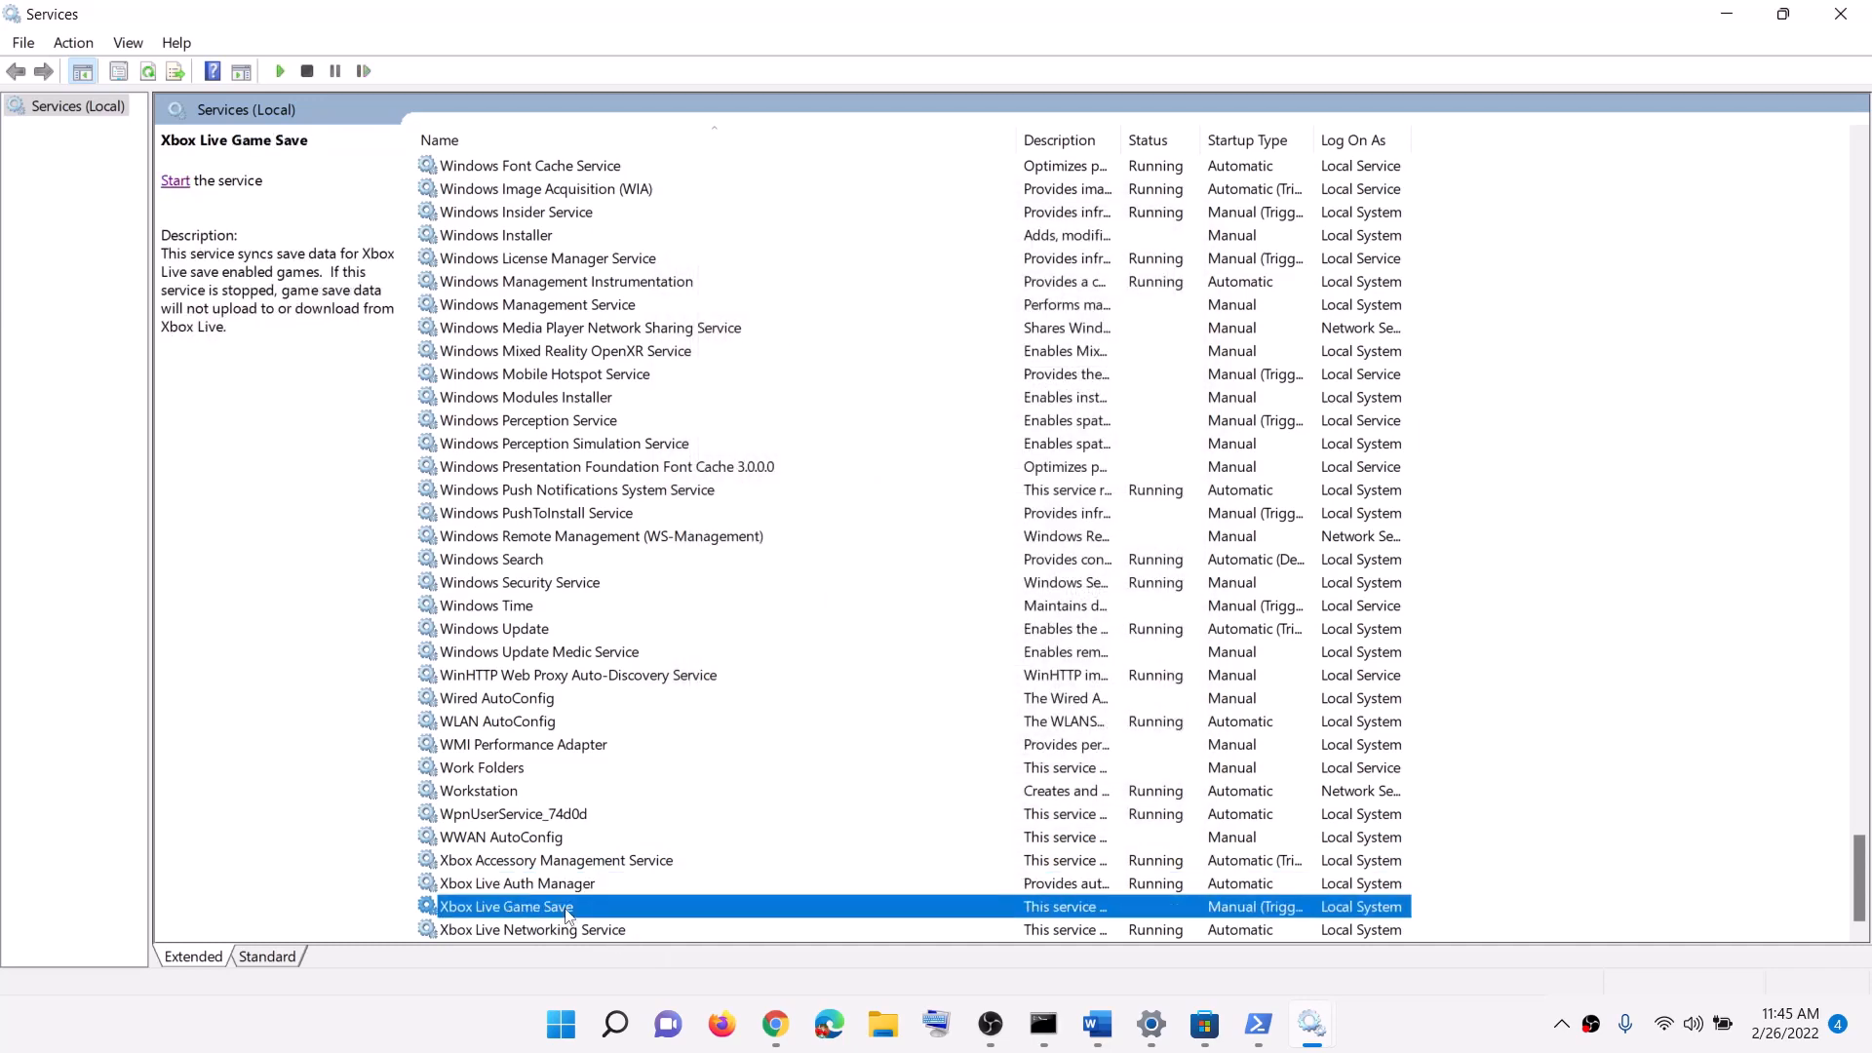
double_click(567, 907)
left_click(985, 482)
left_click(878, 519)
left_click(1121, 757)
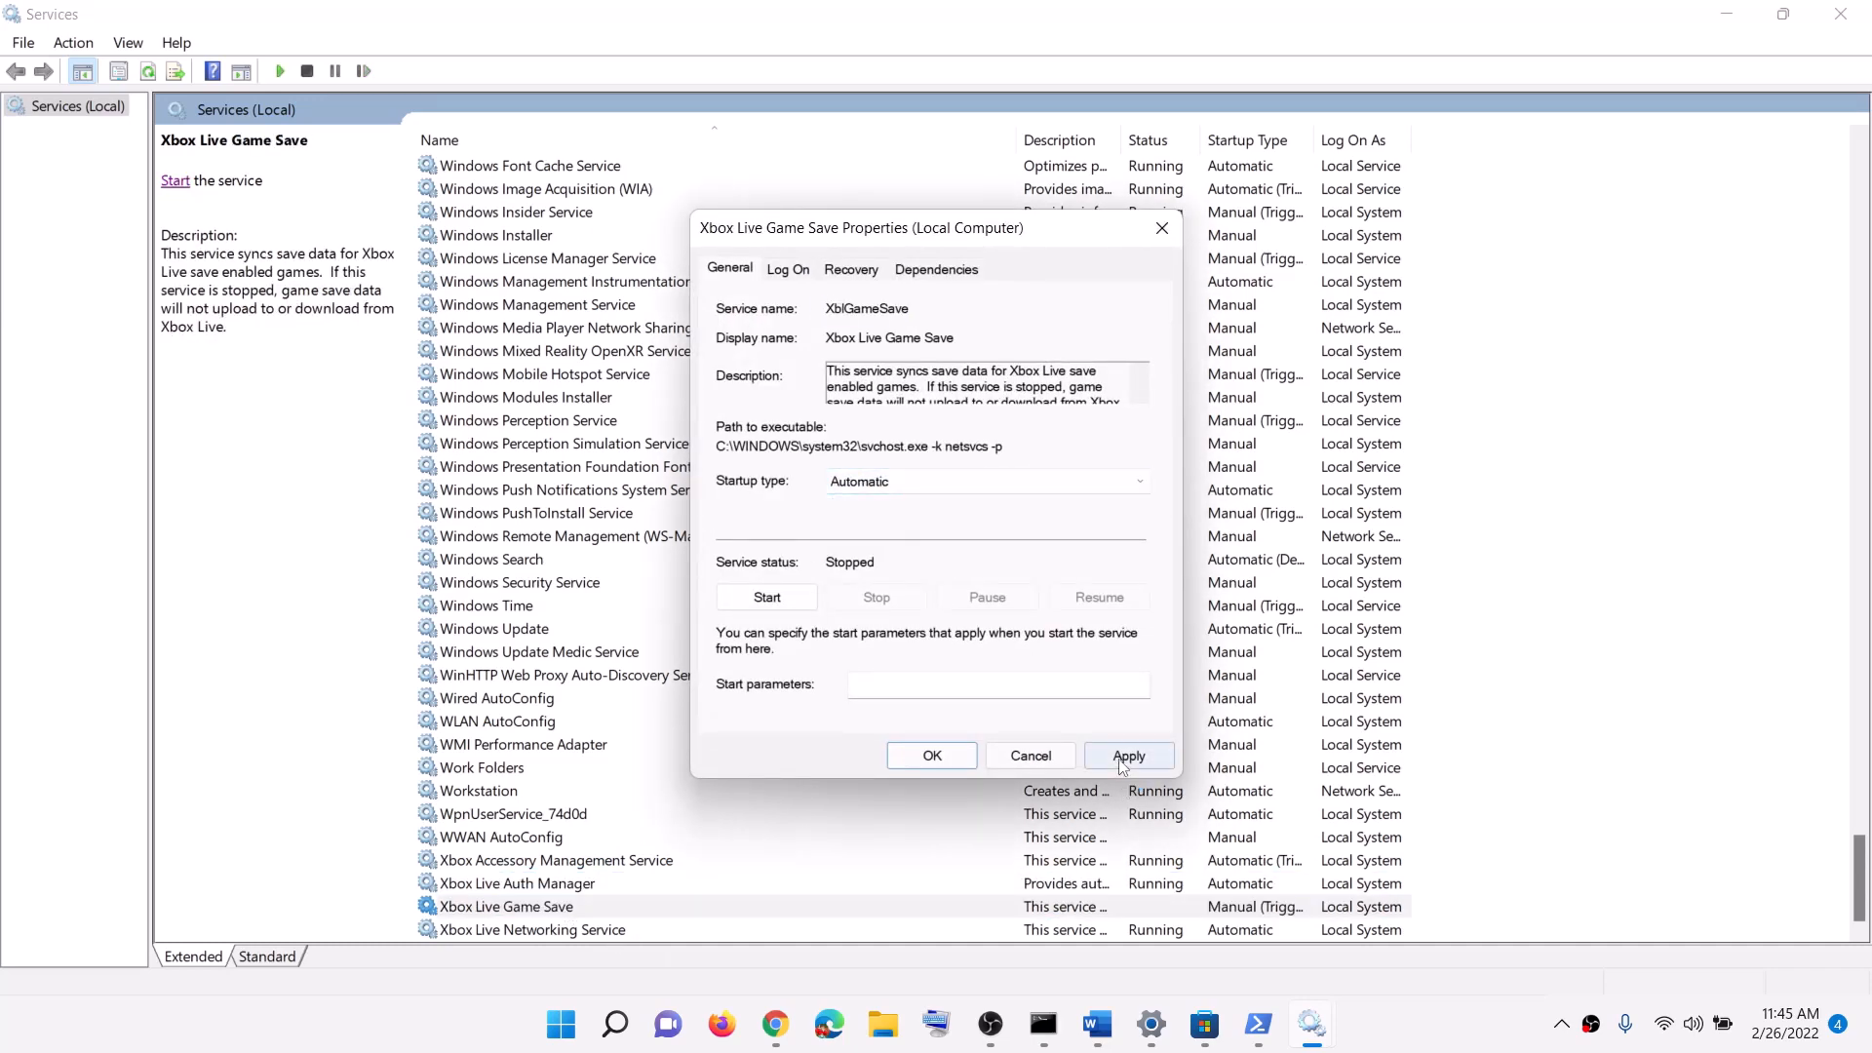
left_click(767, 597)
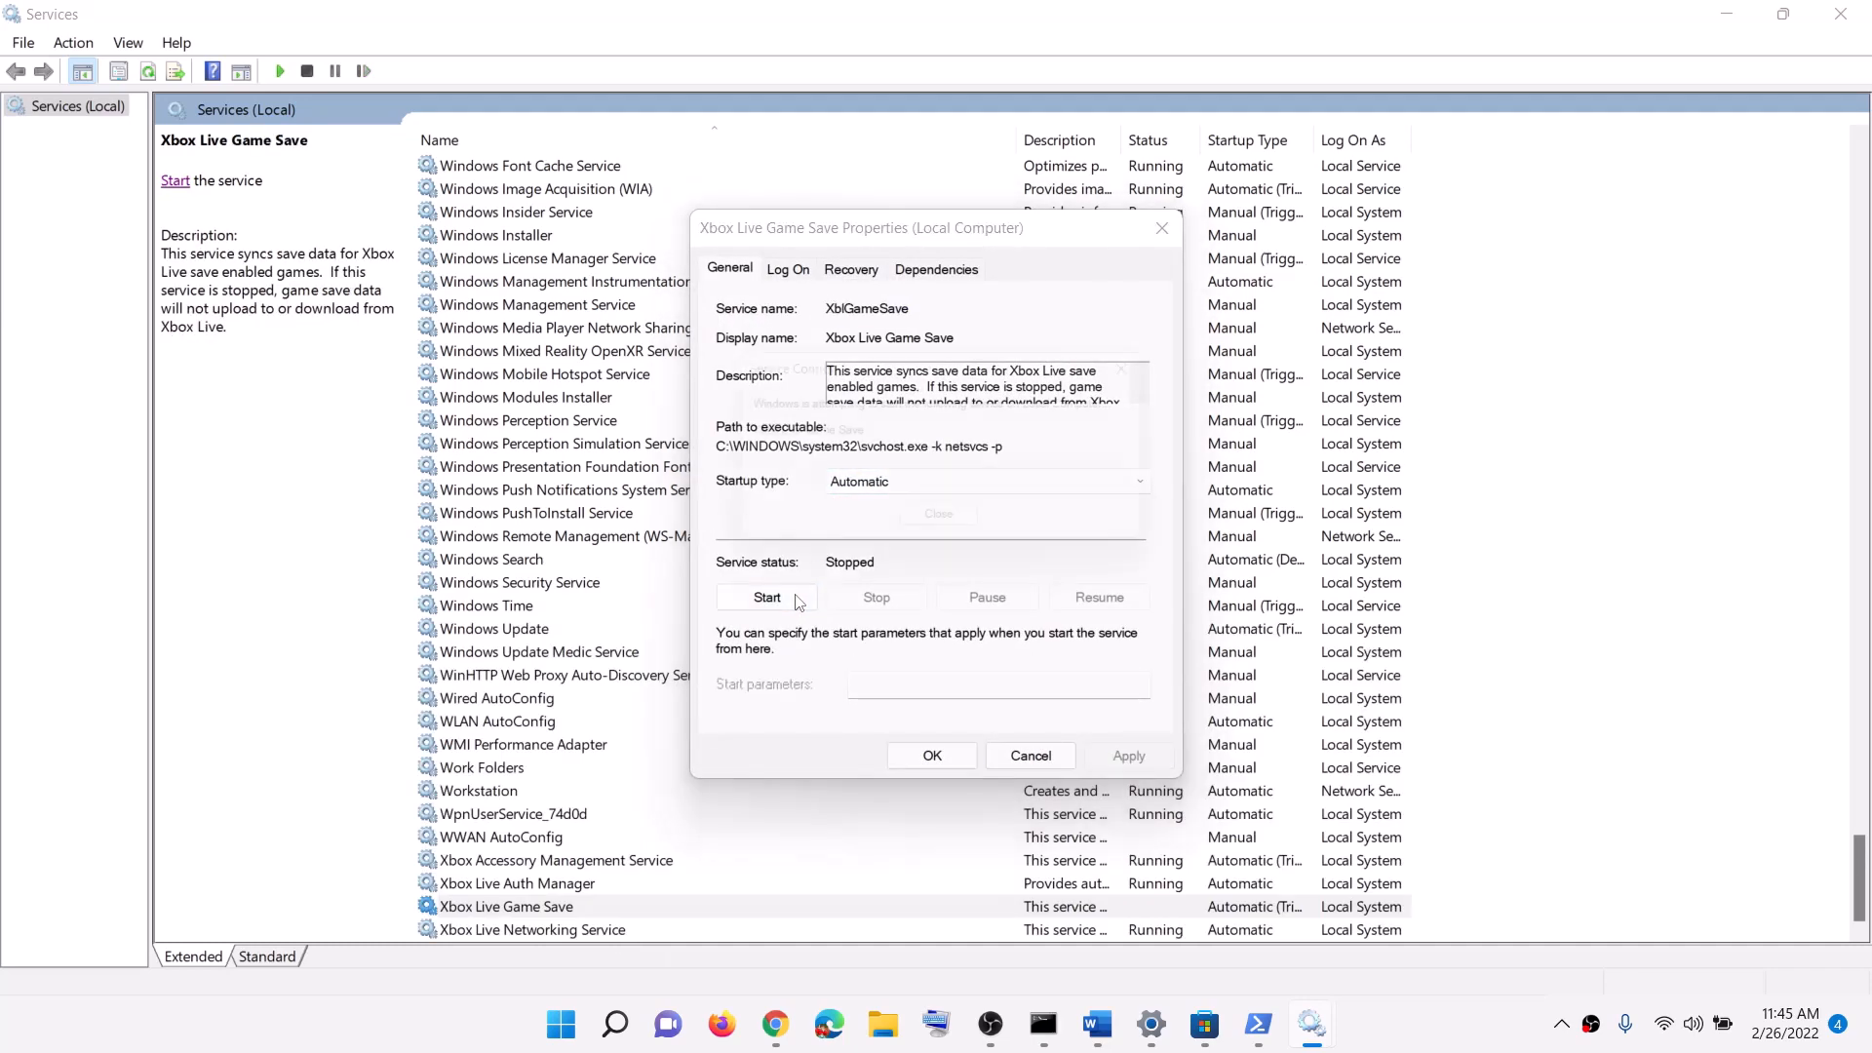
left_click(936, 755)
Step: Set Xbox Live Networking Service's startup type to Automatic
left_click(606, 931)
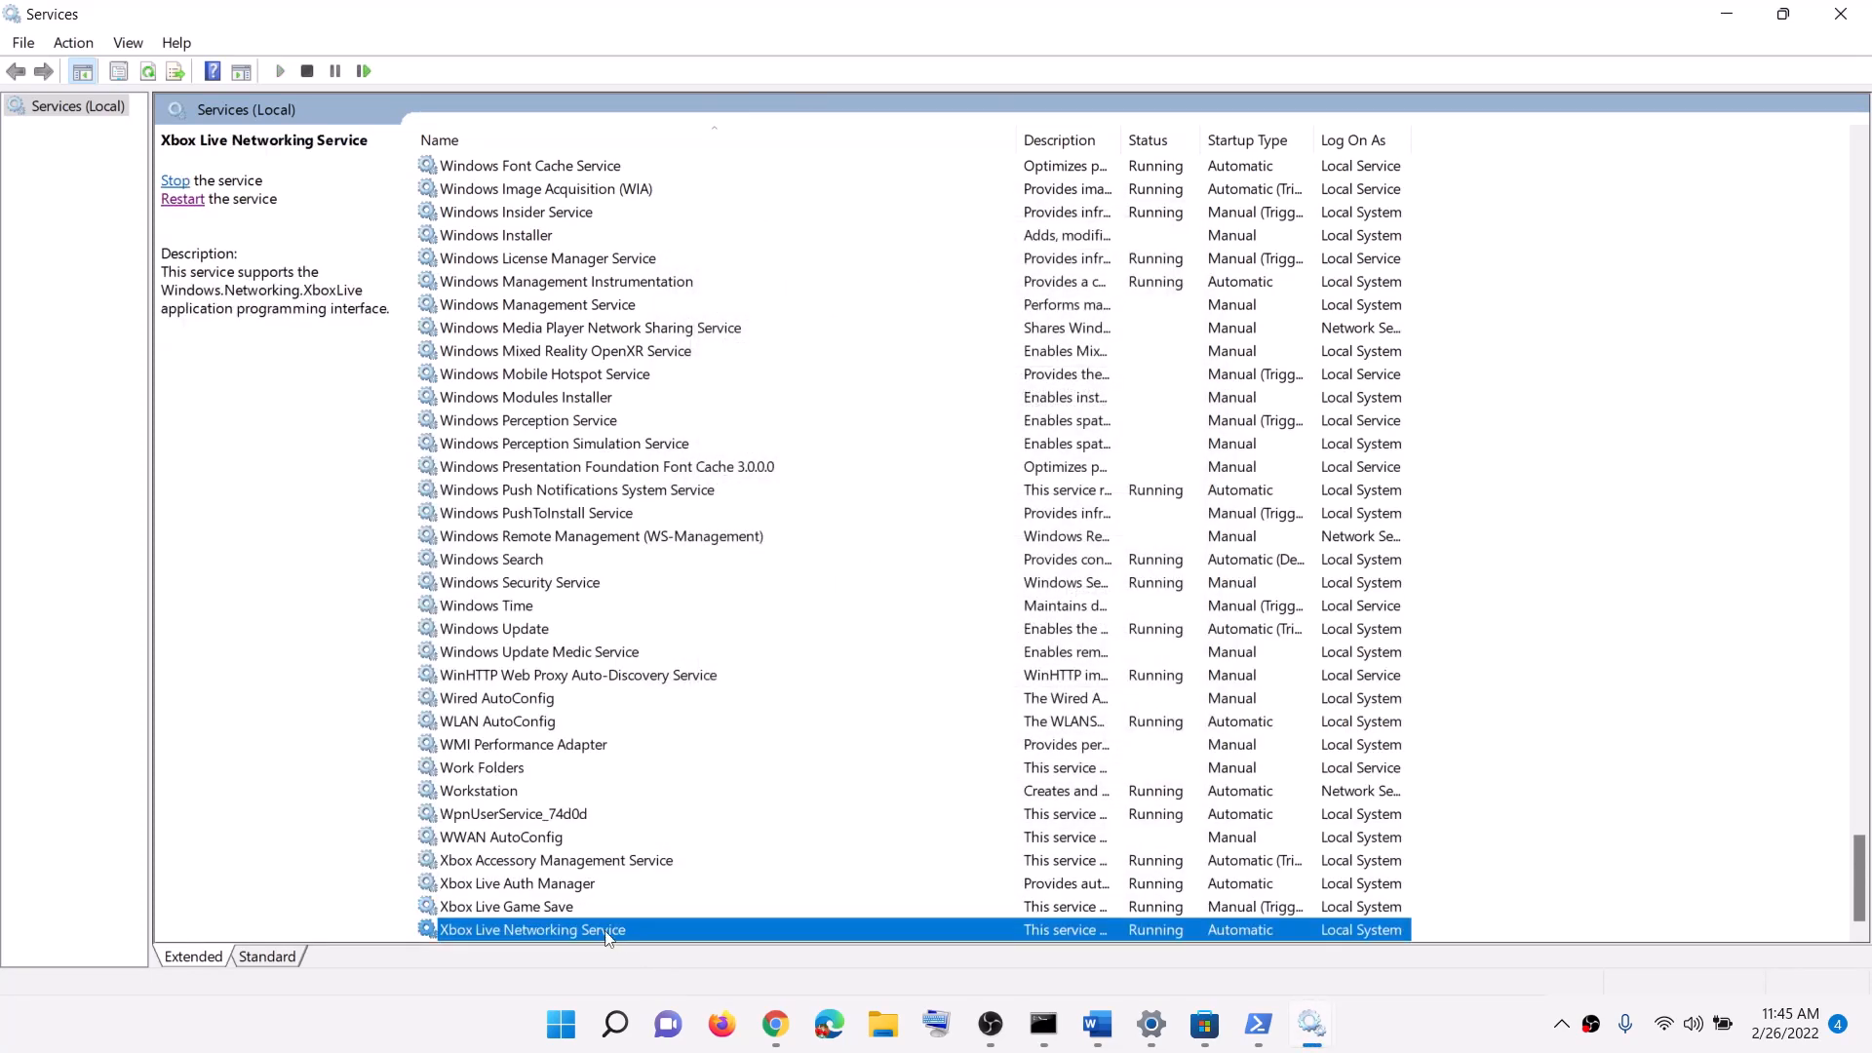
double_click(606, 930)
left_click(917, 482)
left_click(882, 506)
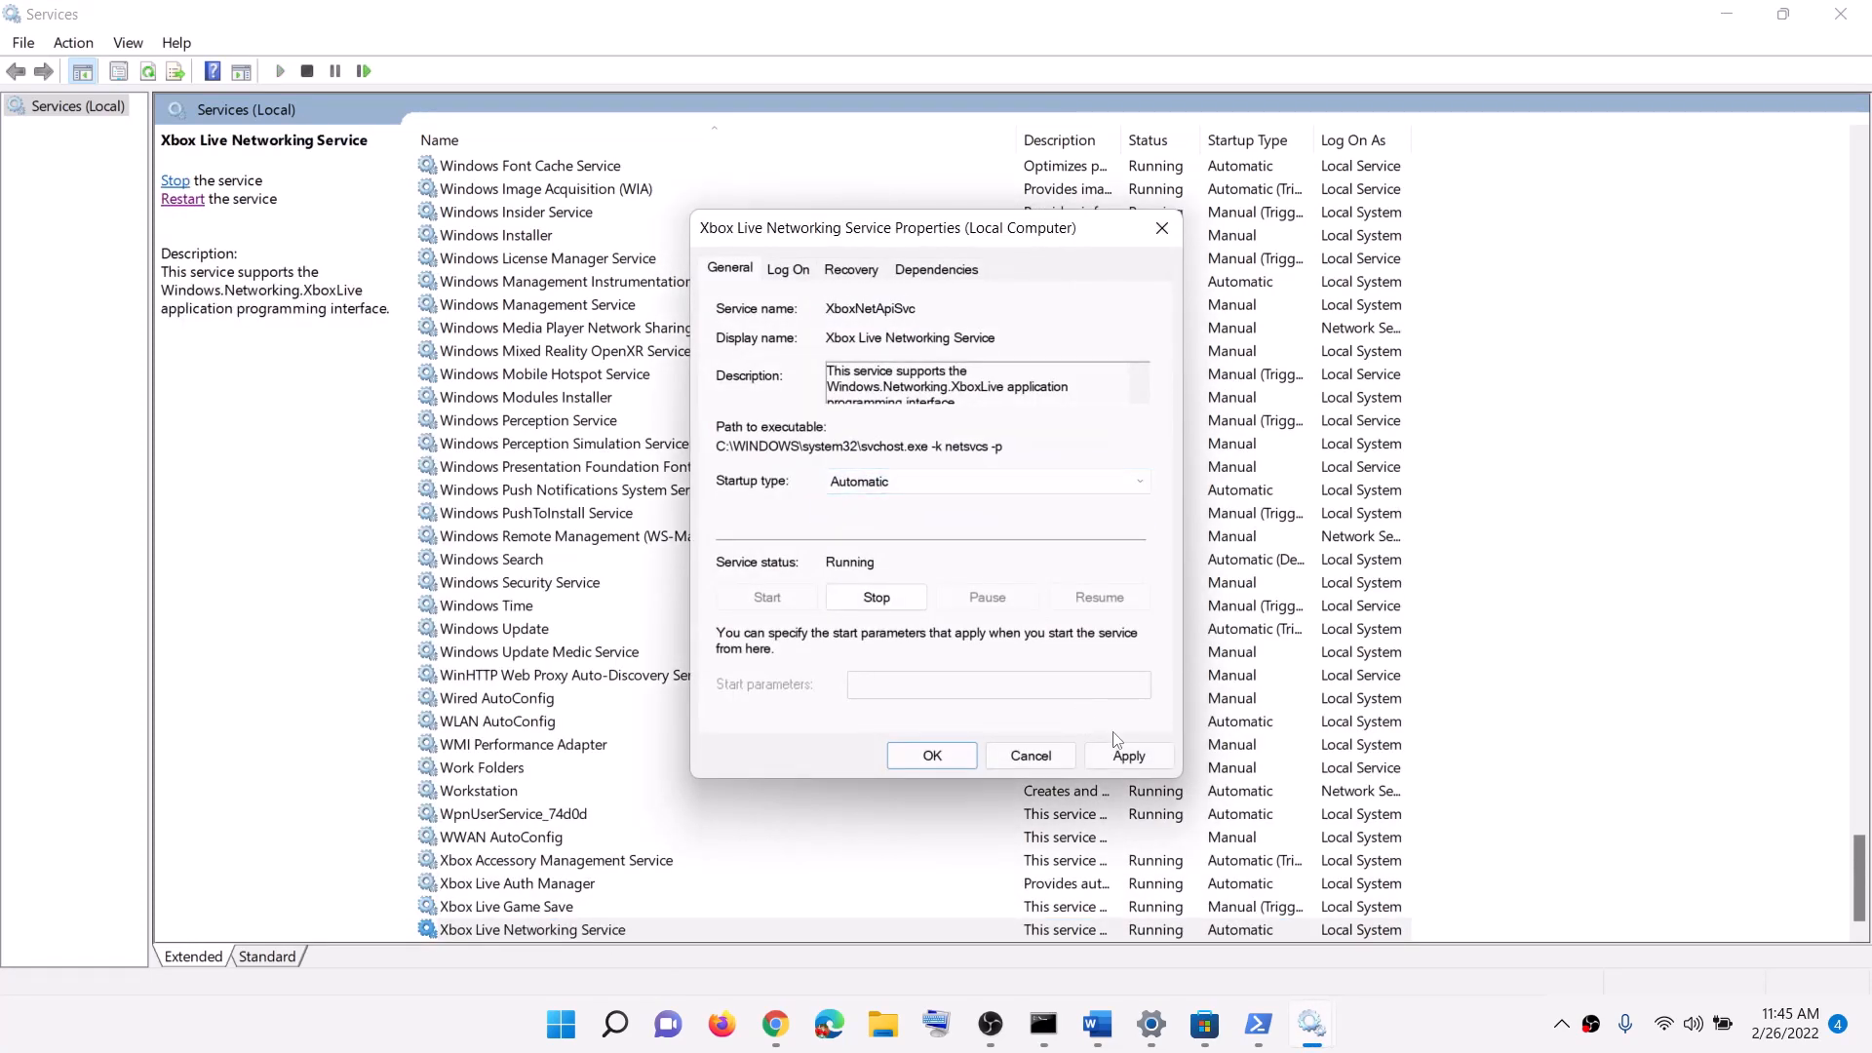
left_click(1122, 753)
left_click(928, 751)
Step: Set the Windows Update service's startup type to Automatic
left_click(513, 627)
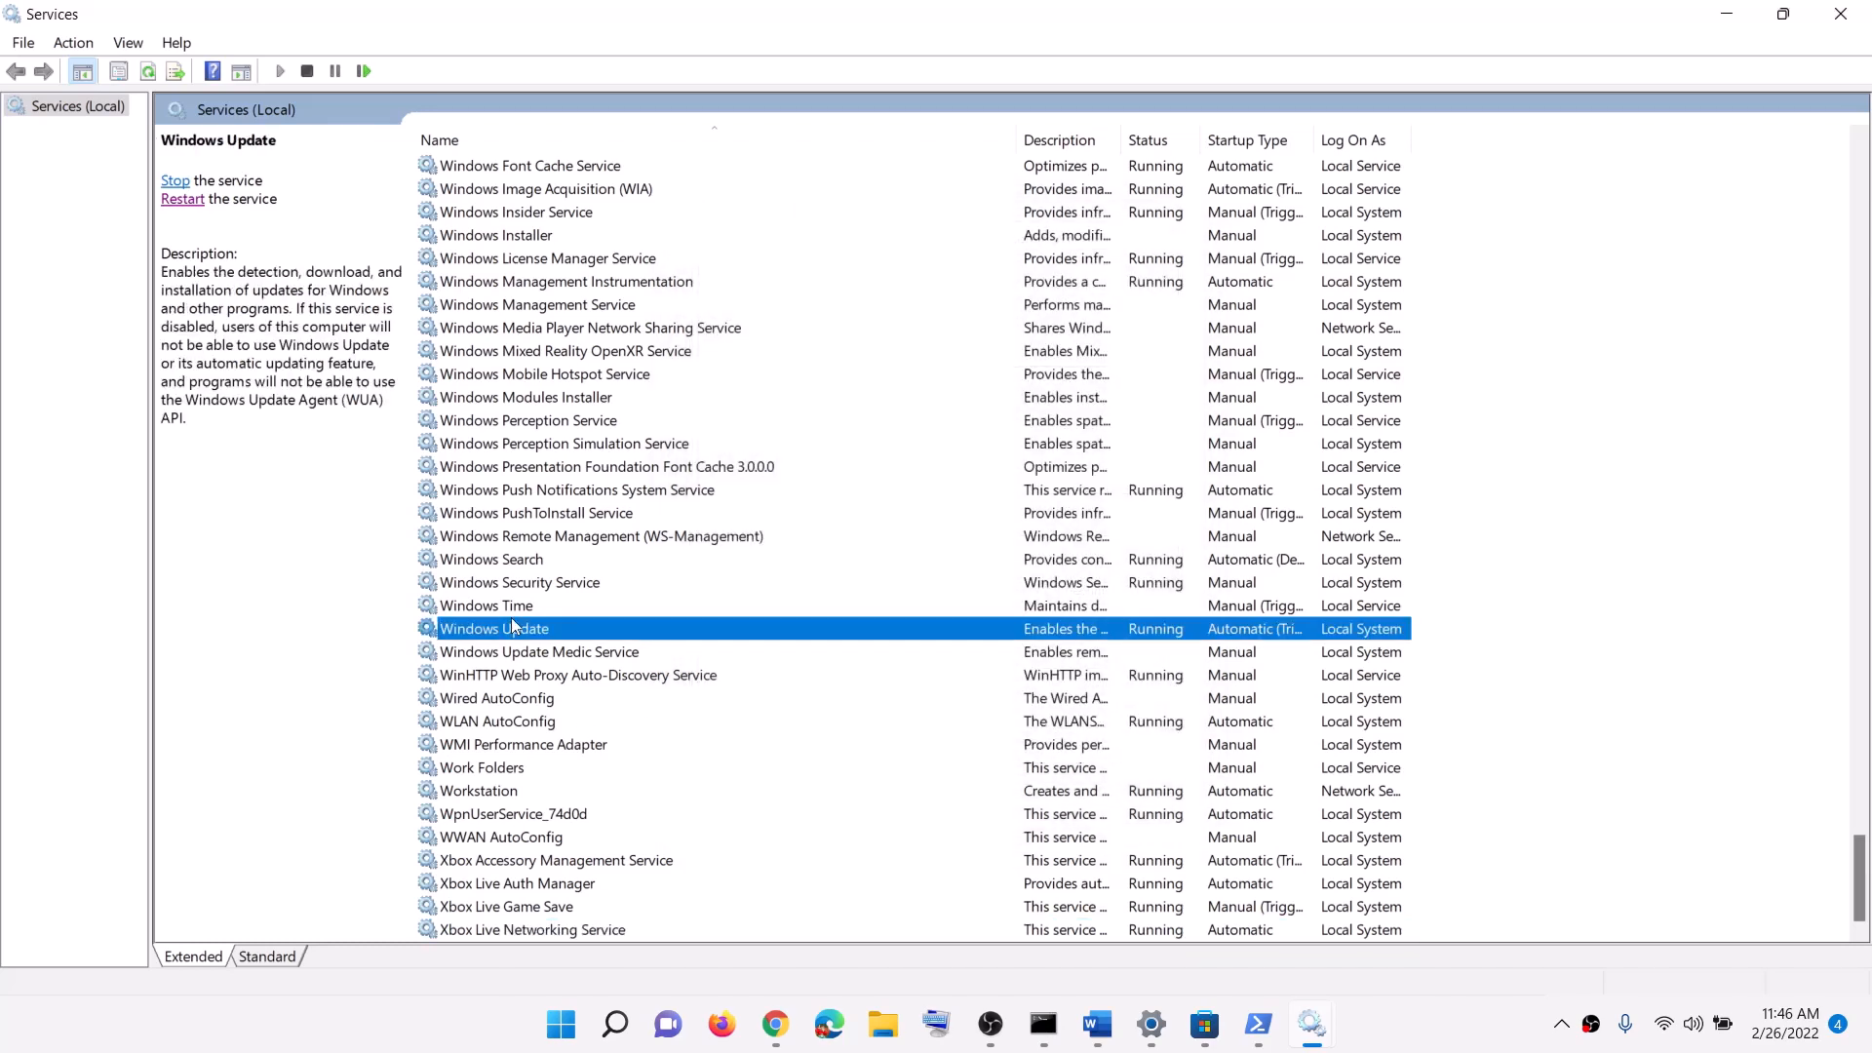
double_click(817, 639)
left_click(936, 481)
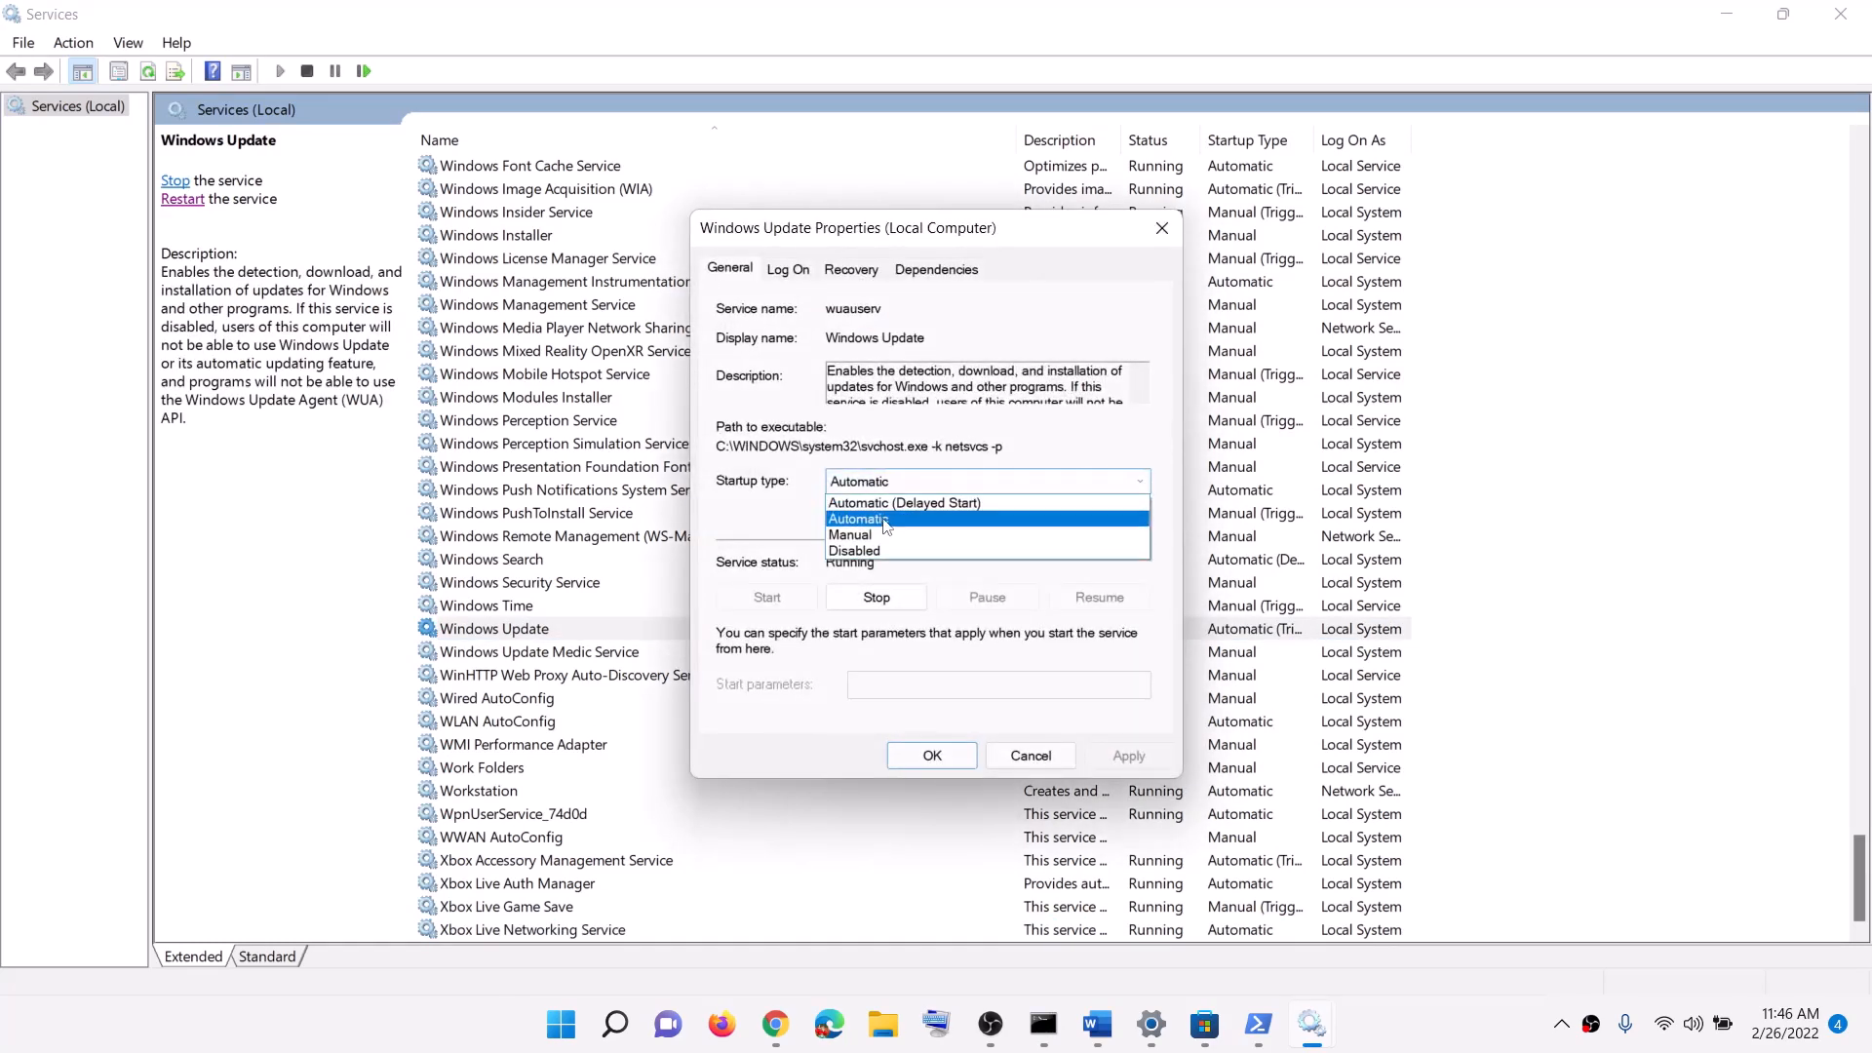
left_click(878, 494)
left_click(1126, 758)
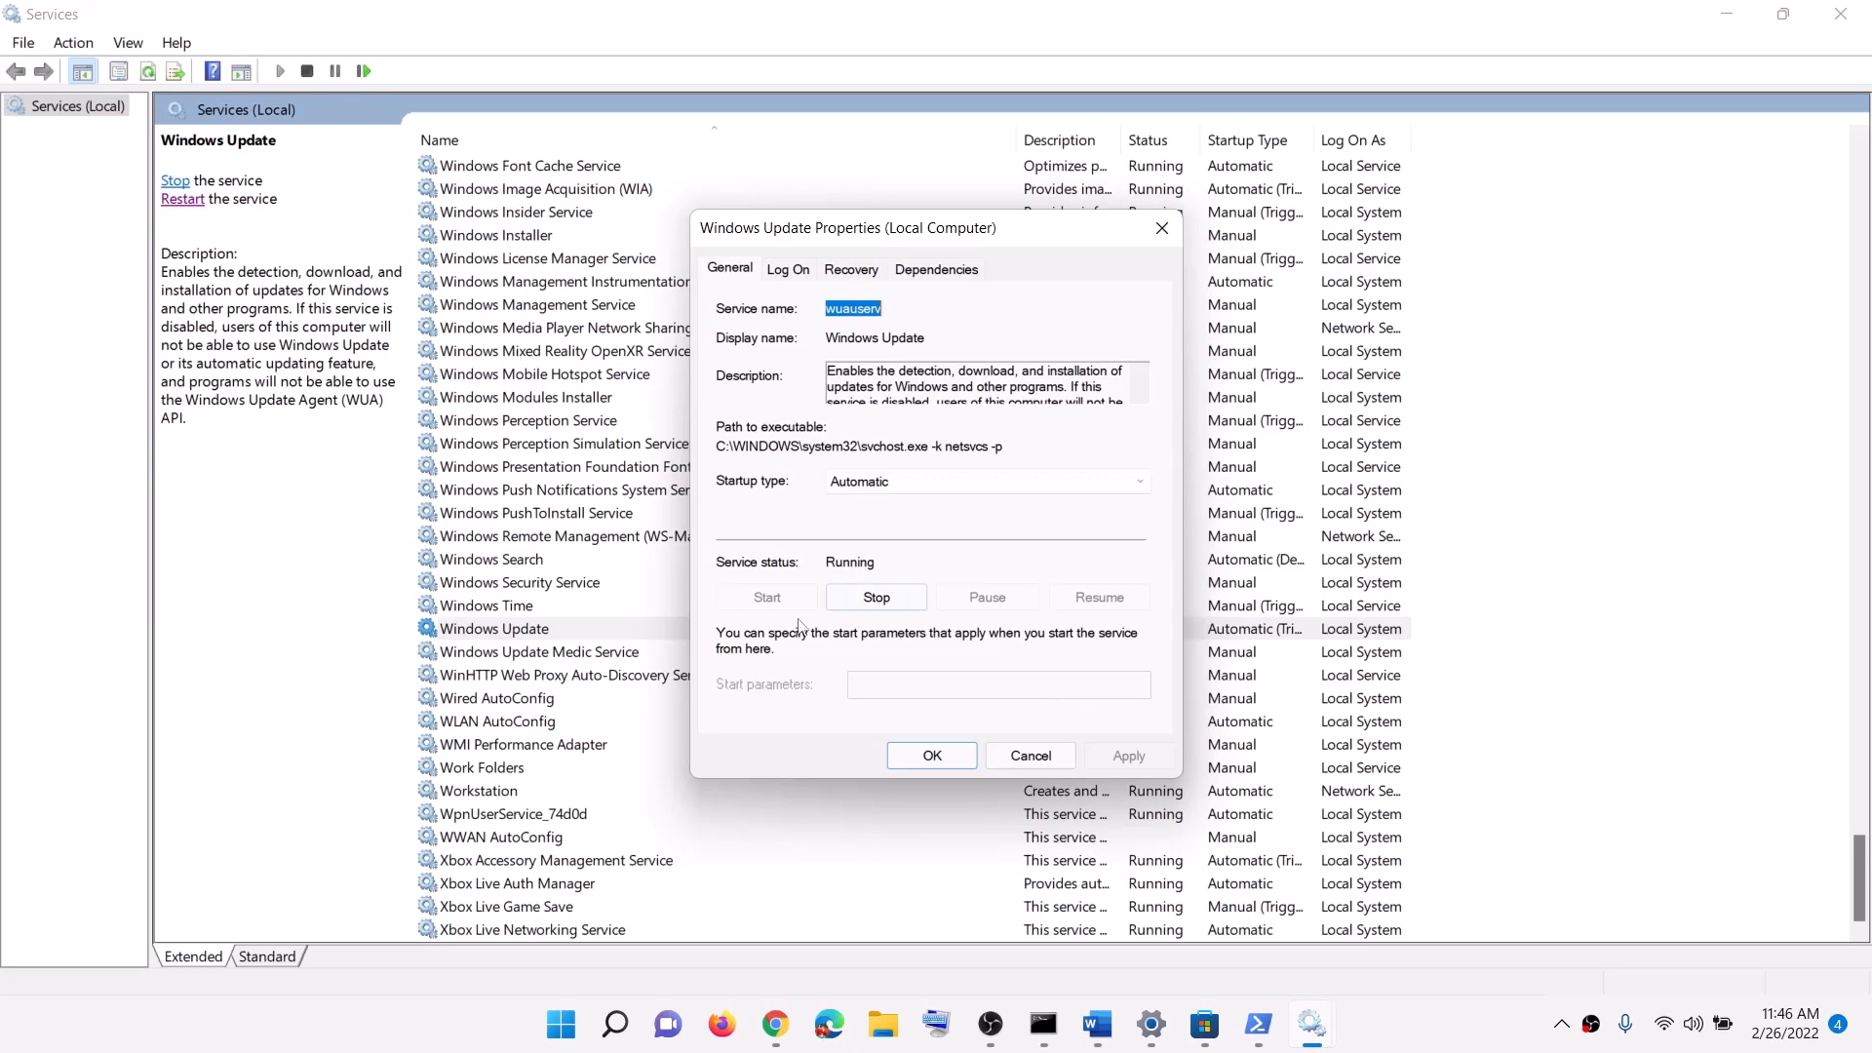
left_click(933, 765)
Step: Locate the two Gaming Services entries in the services list
left_click(640, 544)
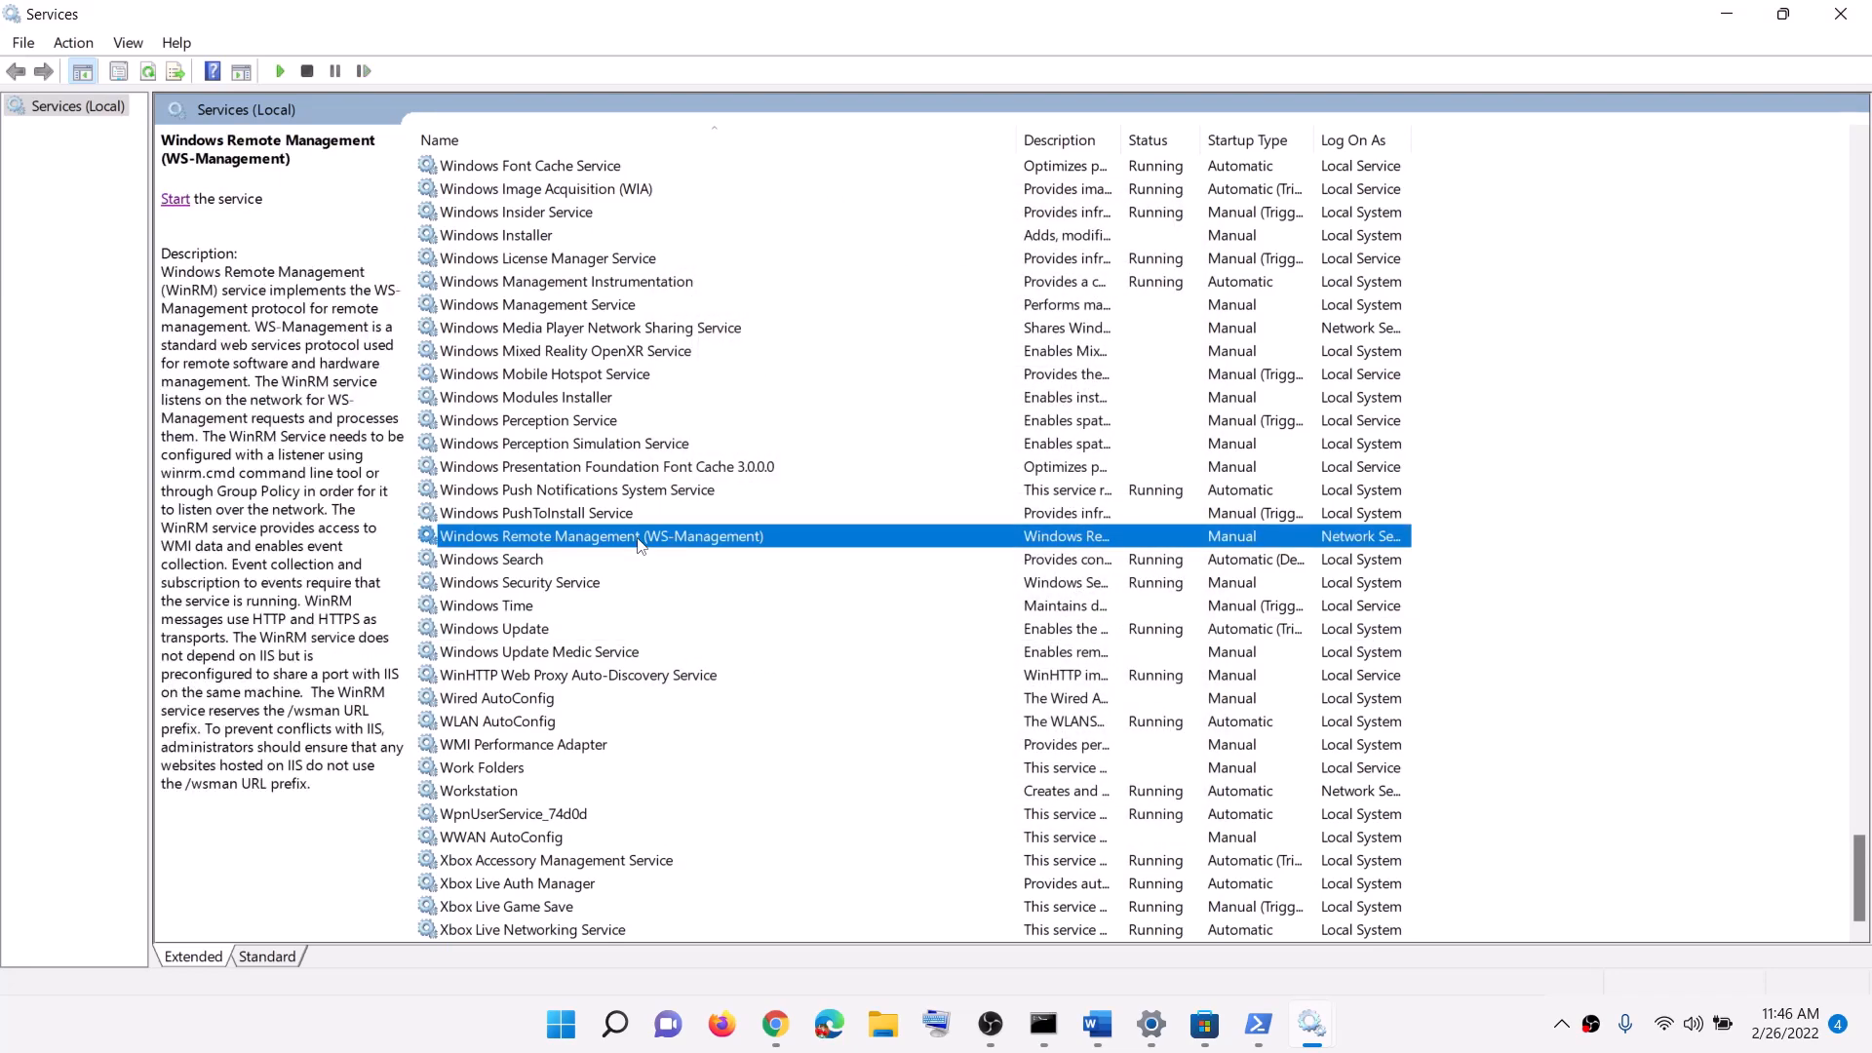
key("g")
scroll(1126, 549, "up", 3)
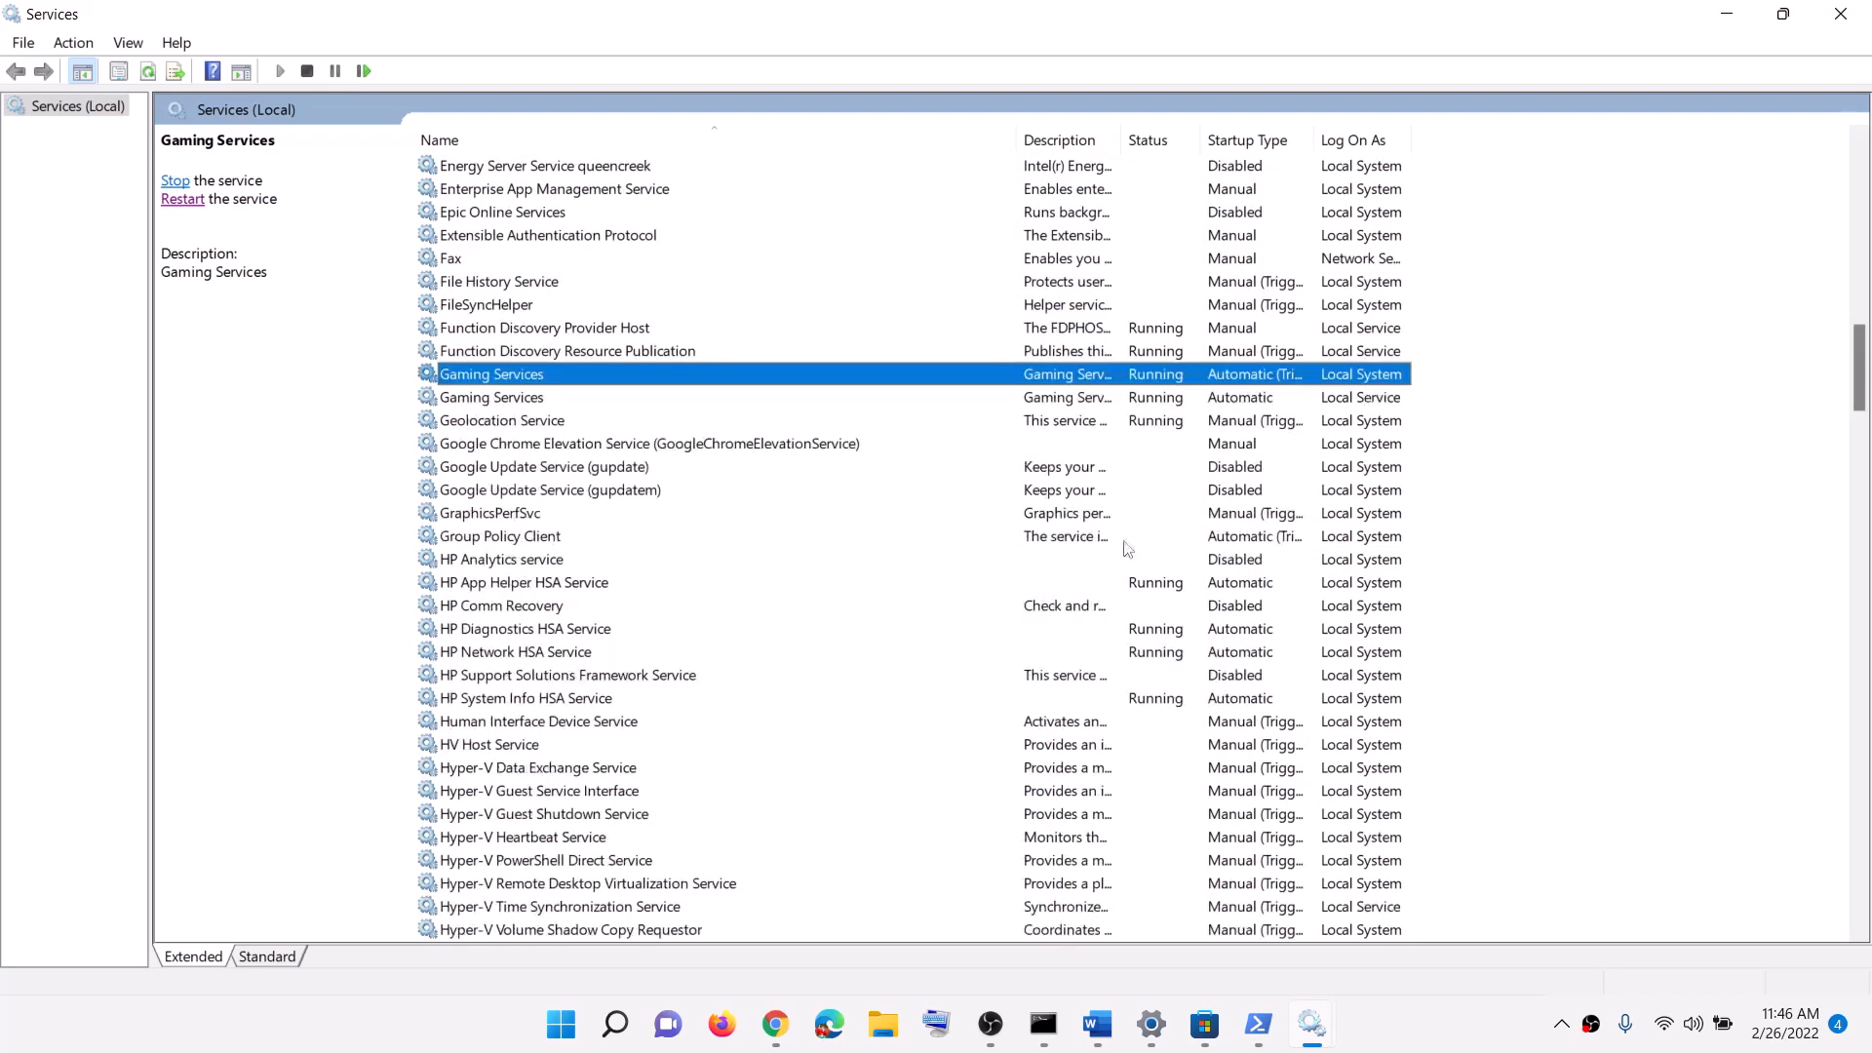
left_click(1157, 398)
left_click(1155, 379)
left_click(1161, 400)
left_click(1169, 382)
right_click(1150, 382)
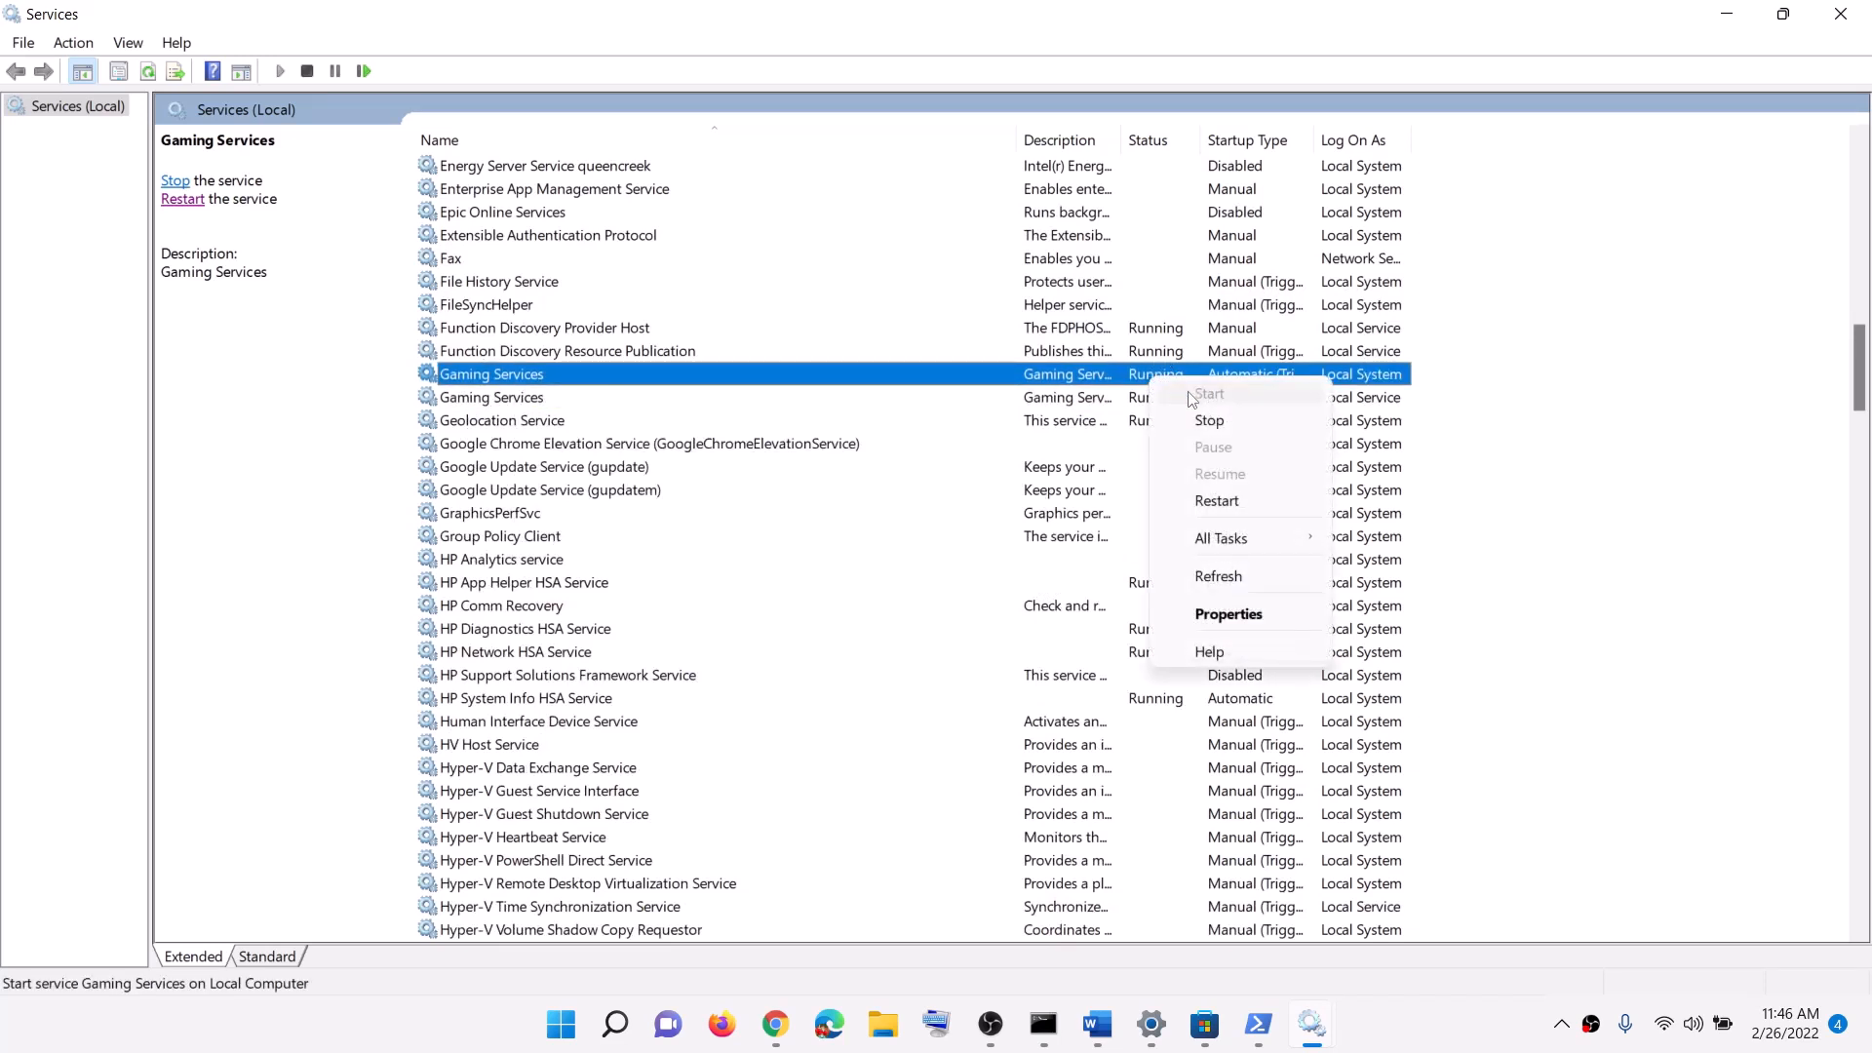
left_click(1156, 399)
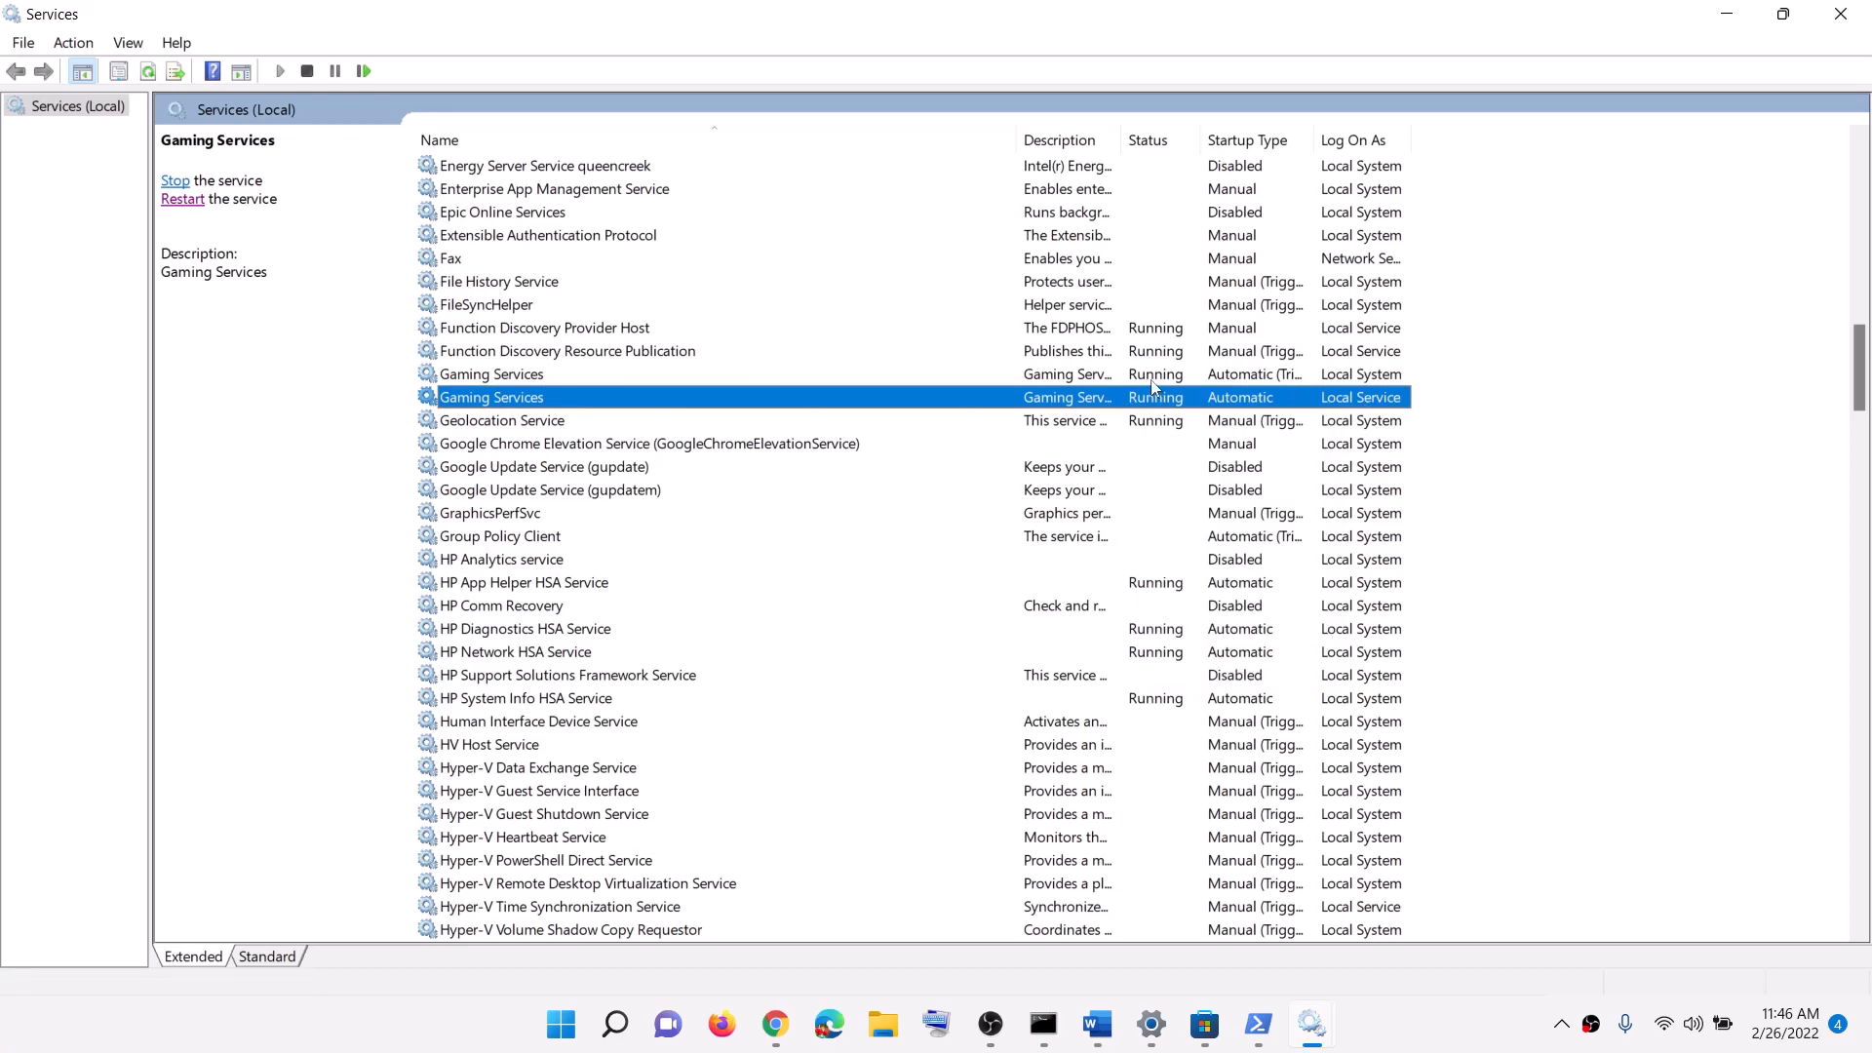
left_click(1159, 379)
left_click(1158, 399)
left_click(1159, 380)
left_click(1157, 400)
left_click(1155, 381)
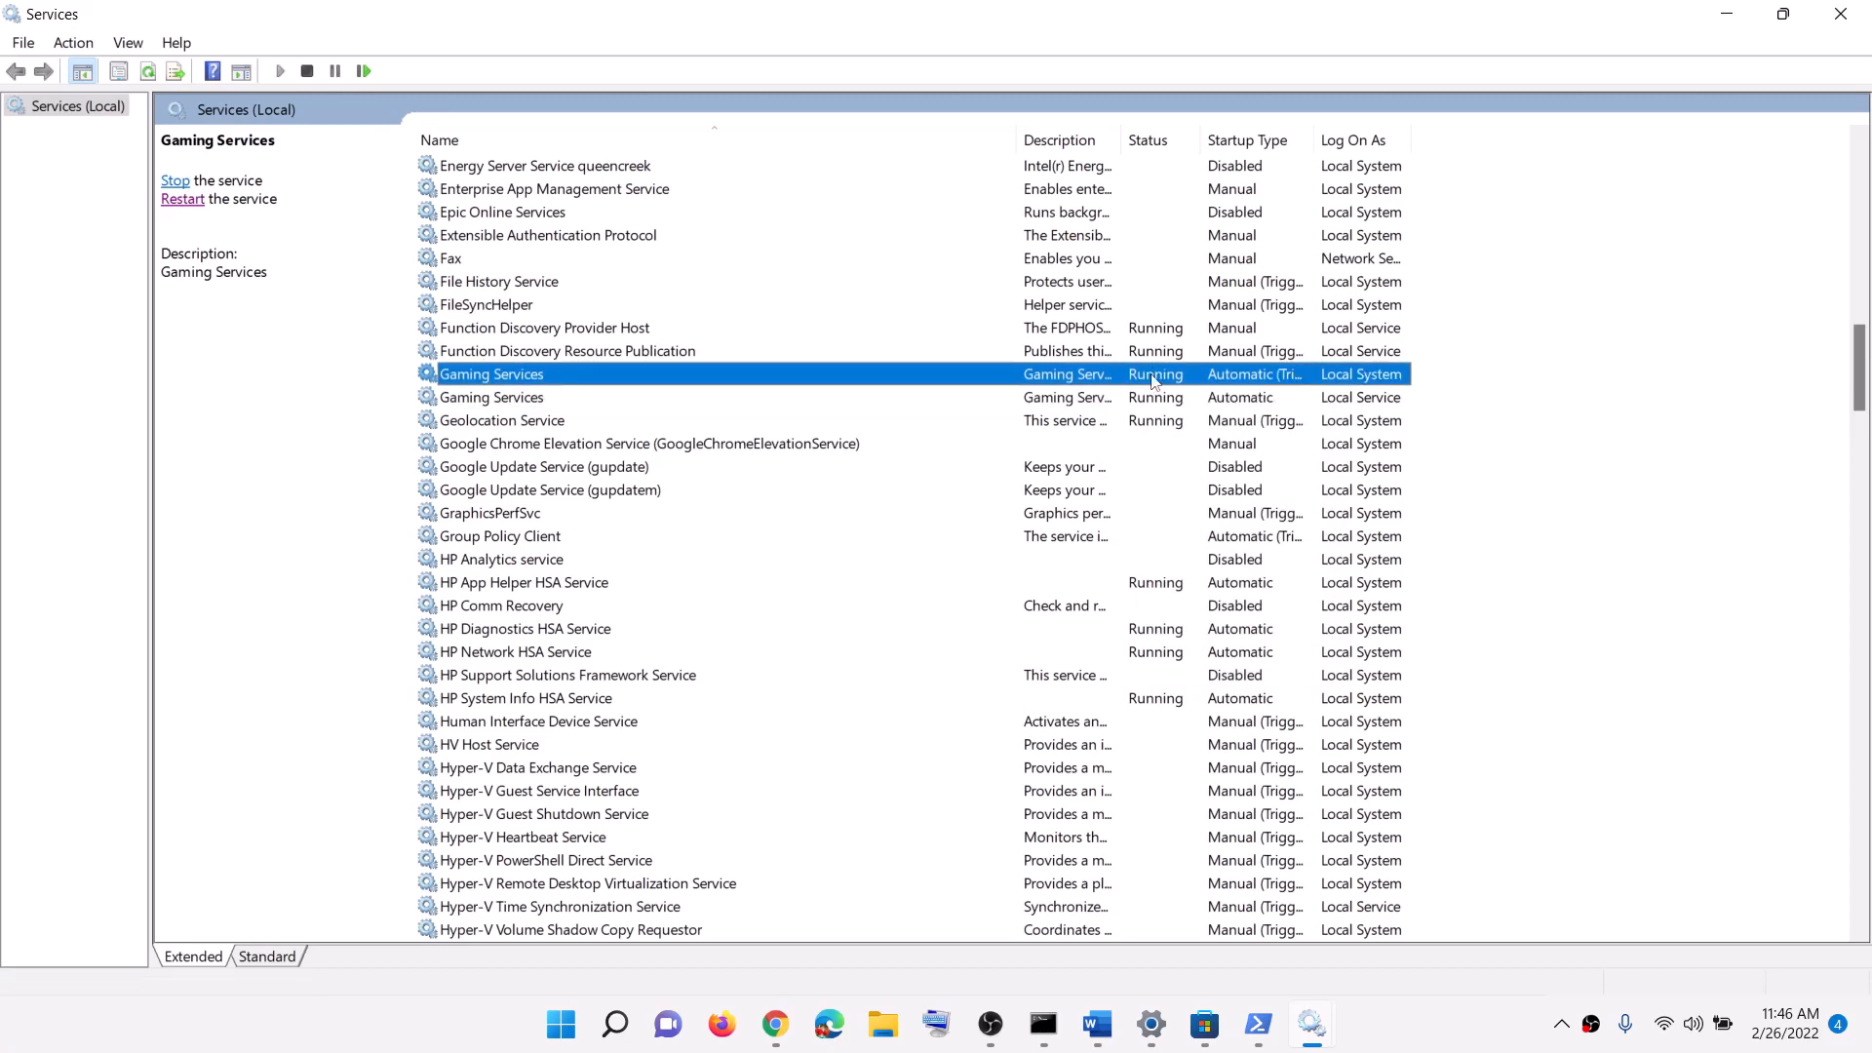
Step: Stop both Gaming Services entries, then restart the first and start the second
right_click(1162, 388)
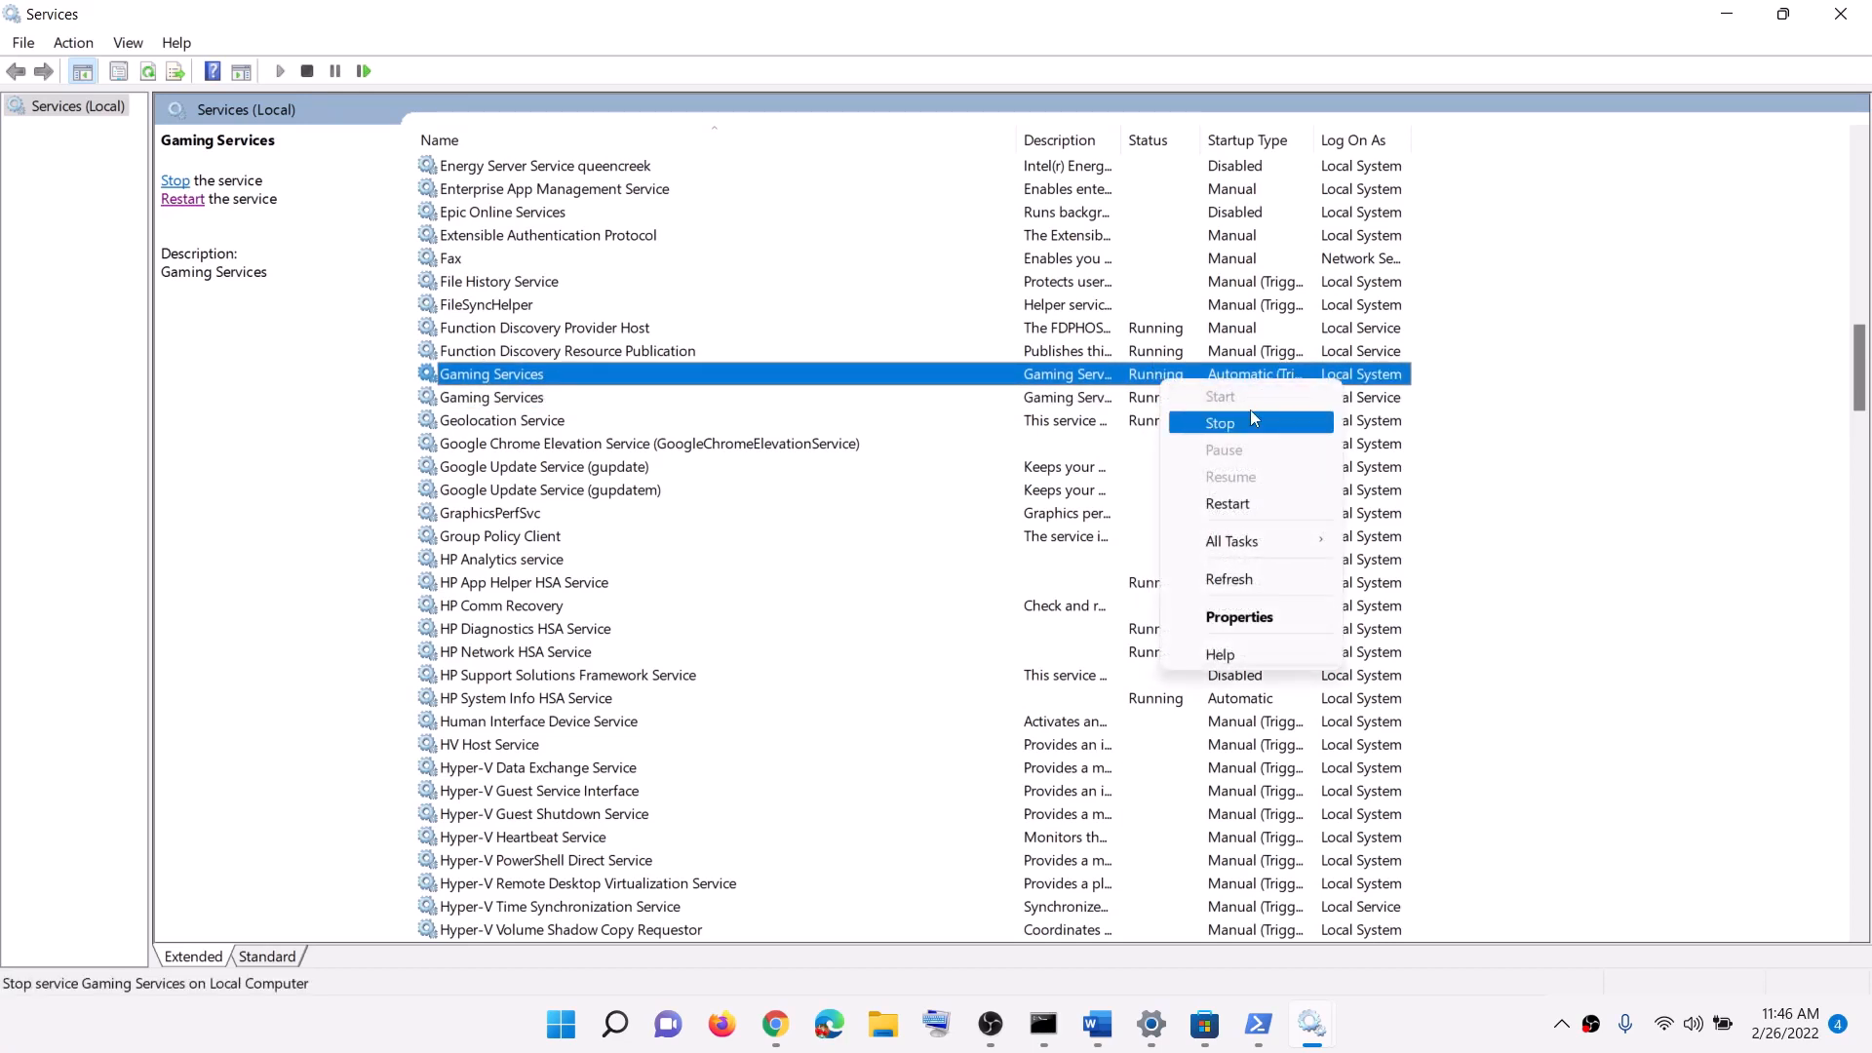
left_click(1251, 413)
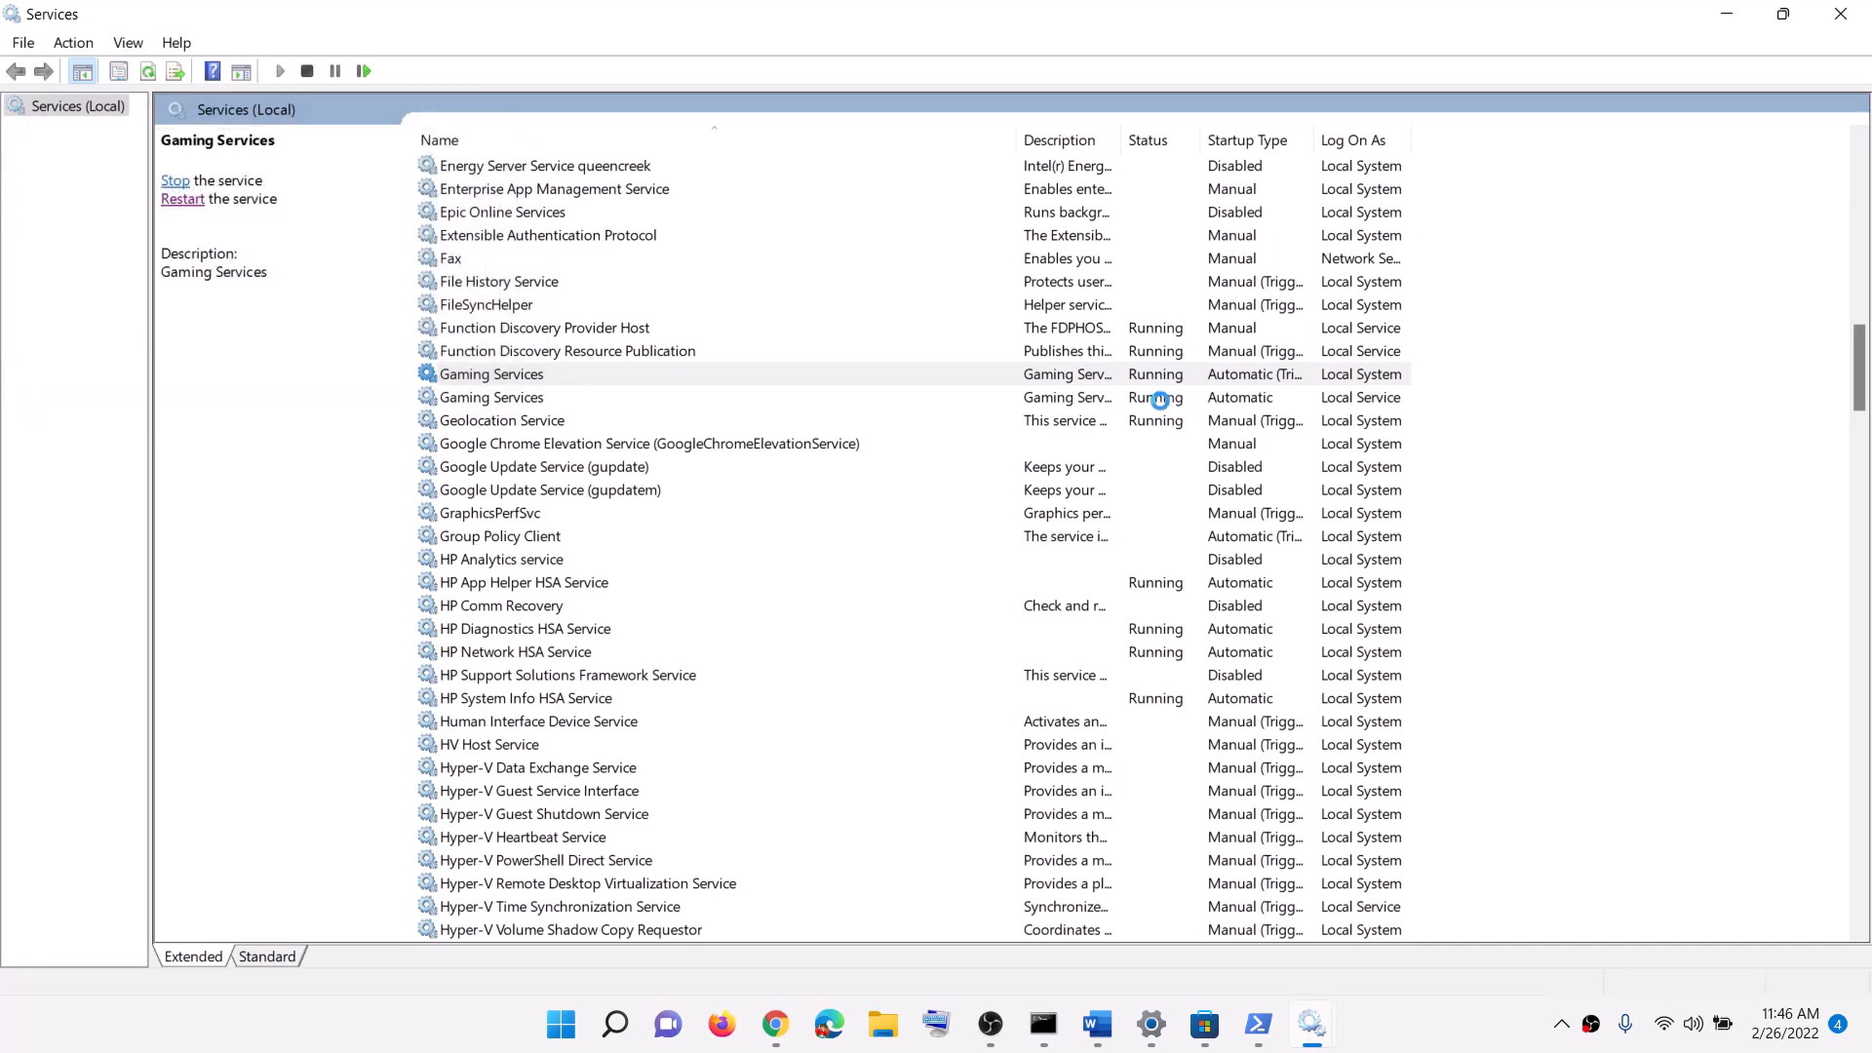
right_click(1163, 399)
left_click(1216, 446)
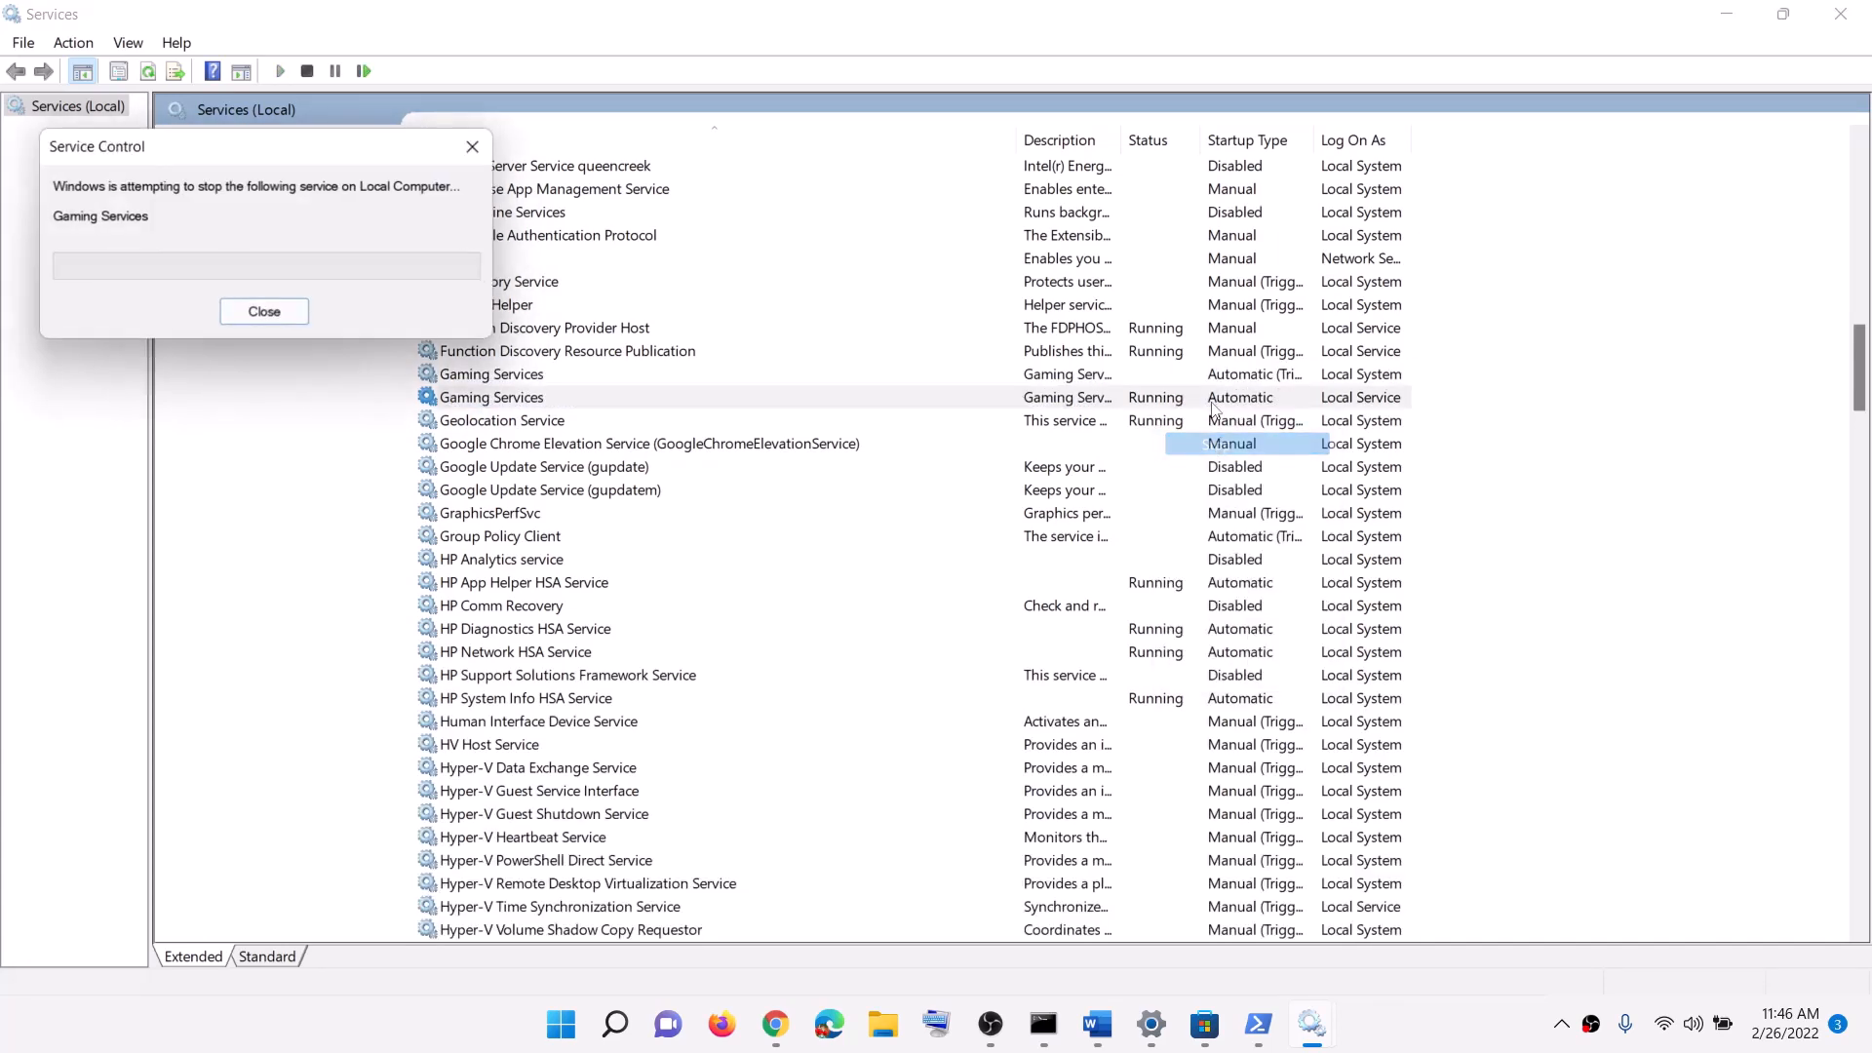
left_click(1147, 378)
right_click(1138, 374)
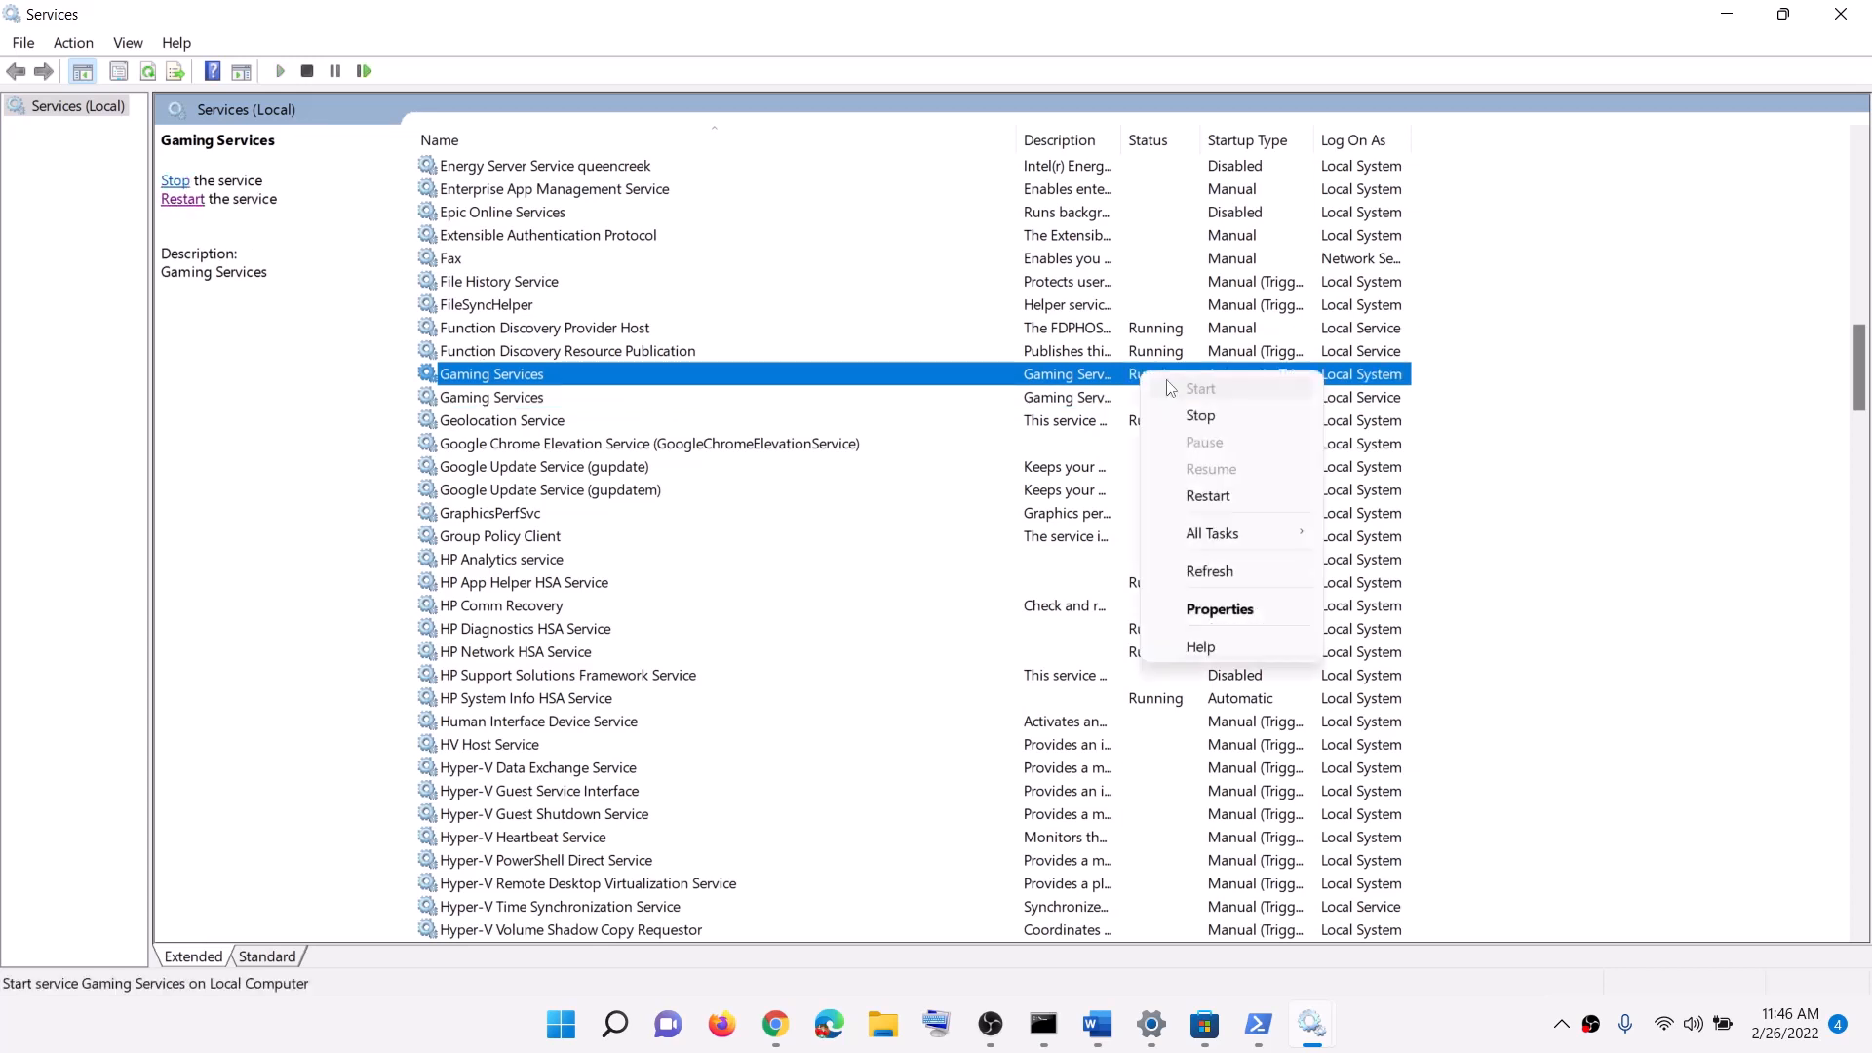
left_click(1231, 487)
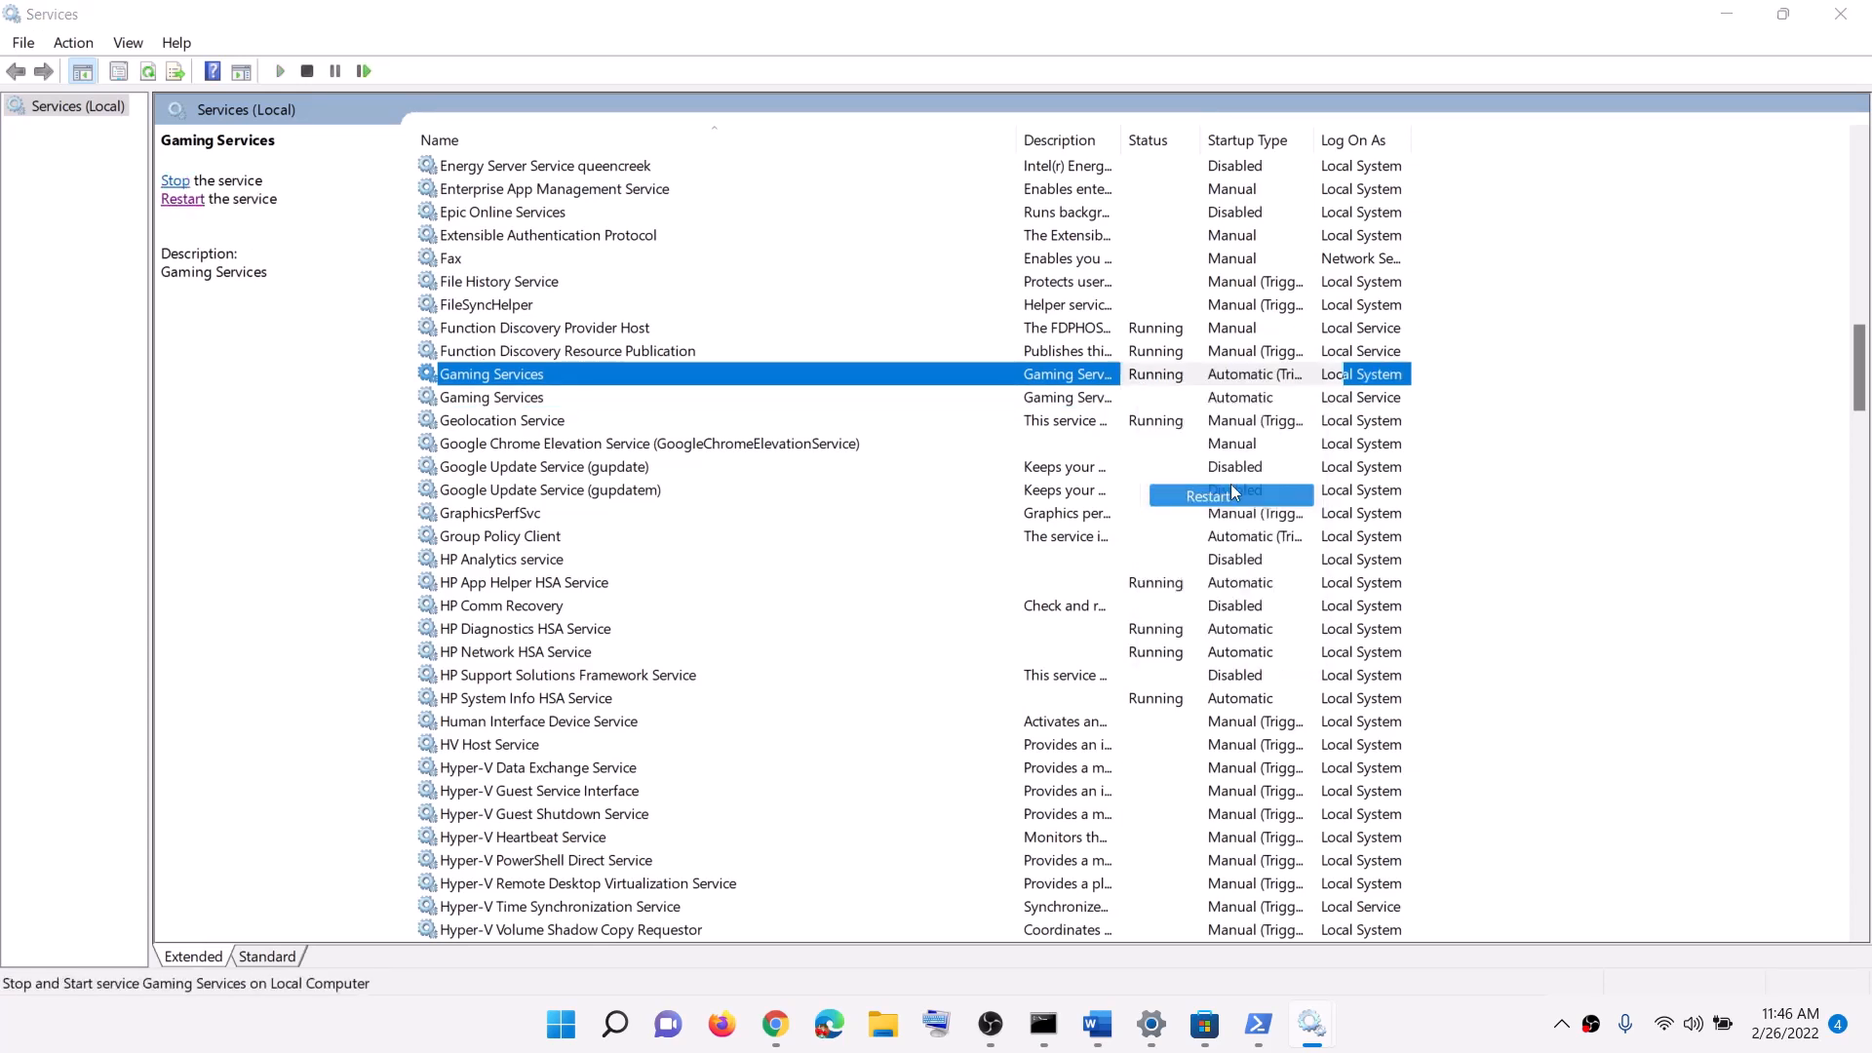
left_click(1132, 406)
right_click(1132, 412)
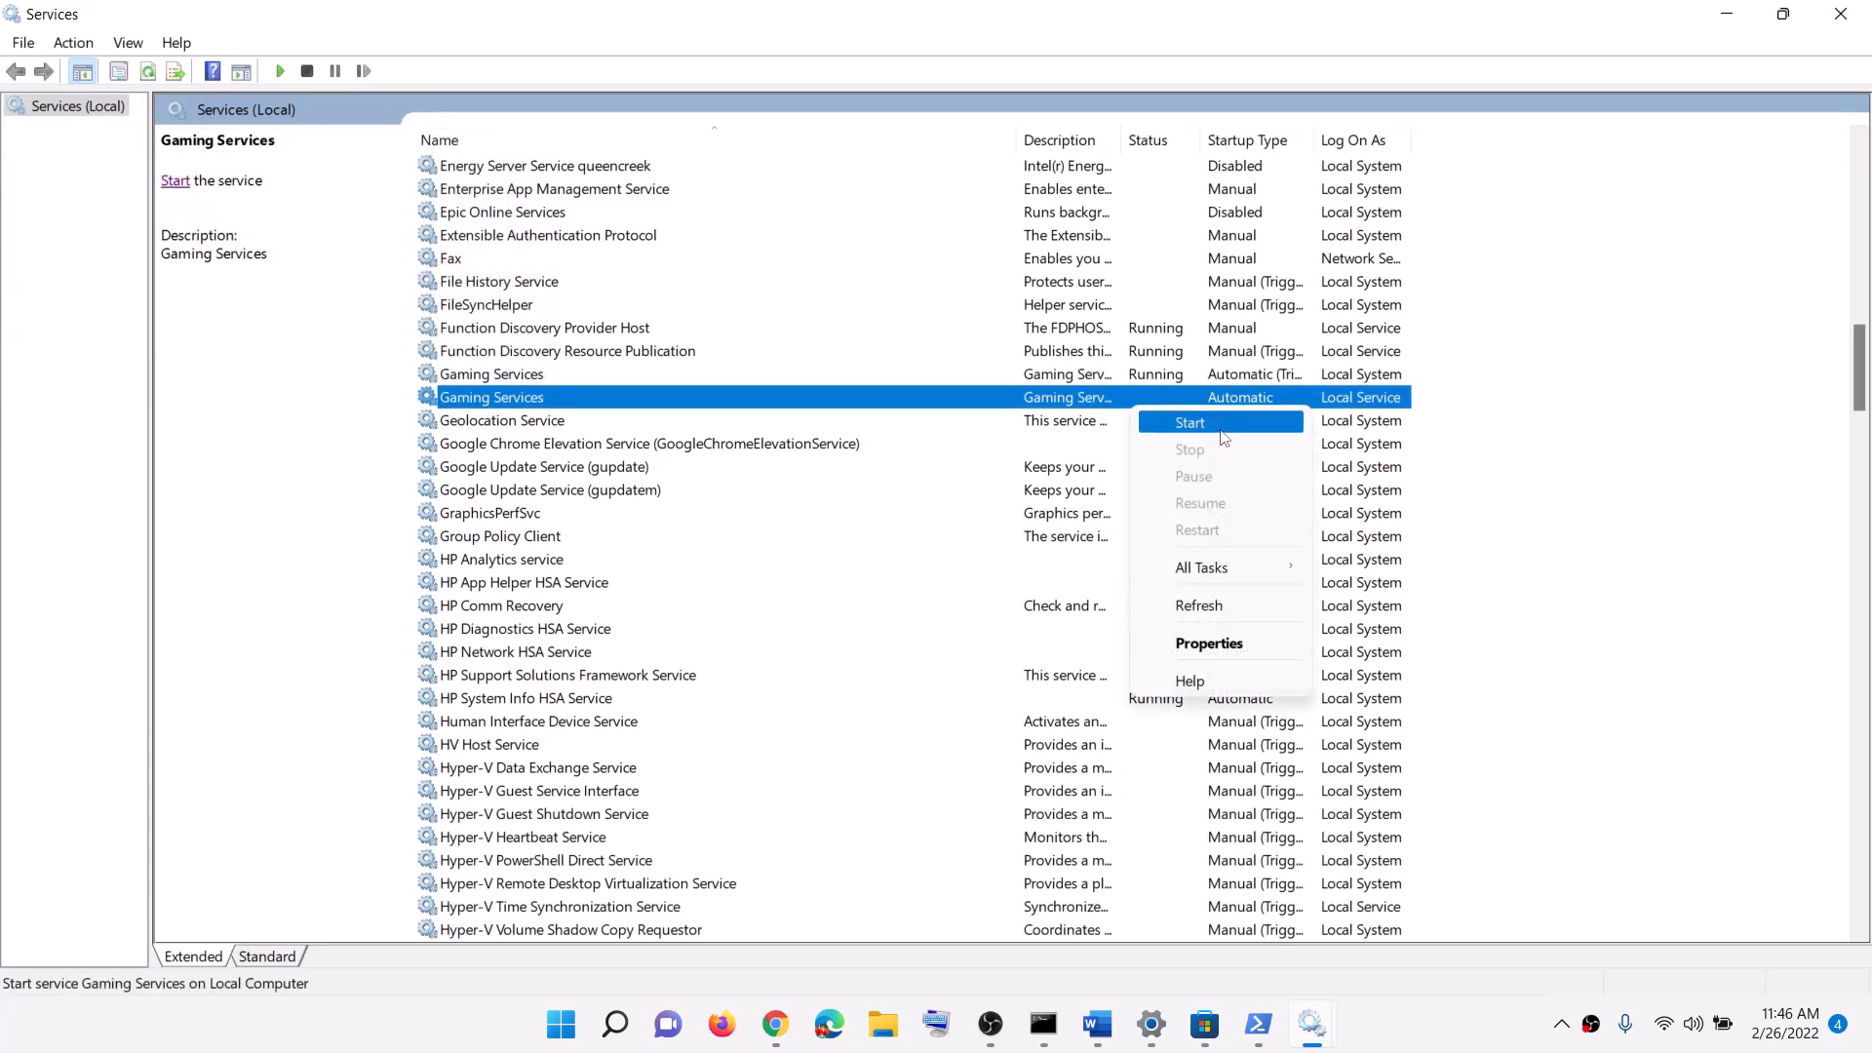
left_click(1165, 426)
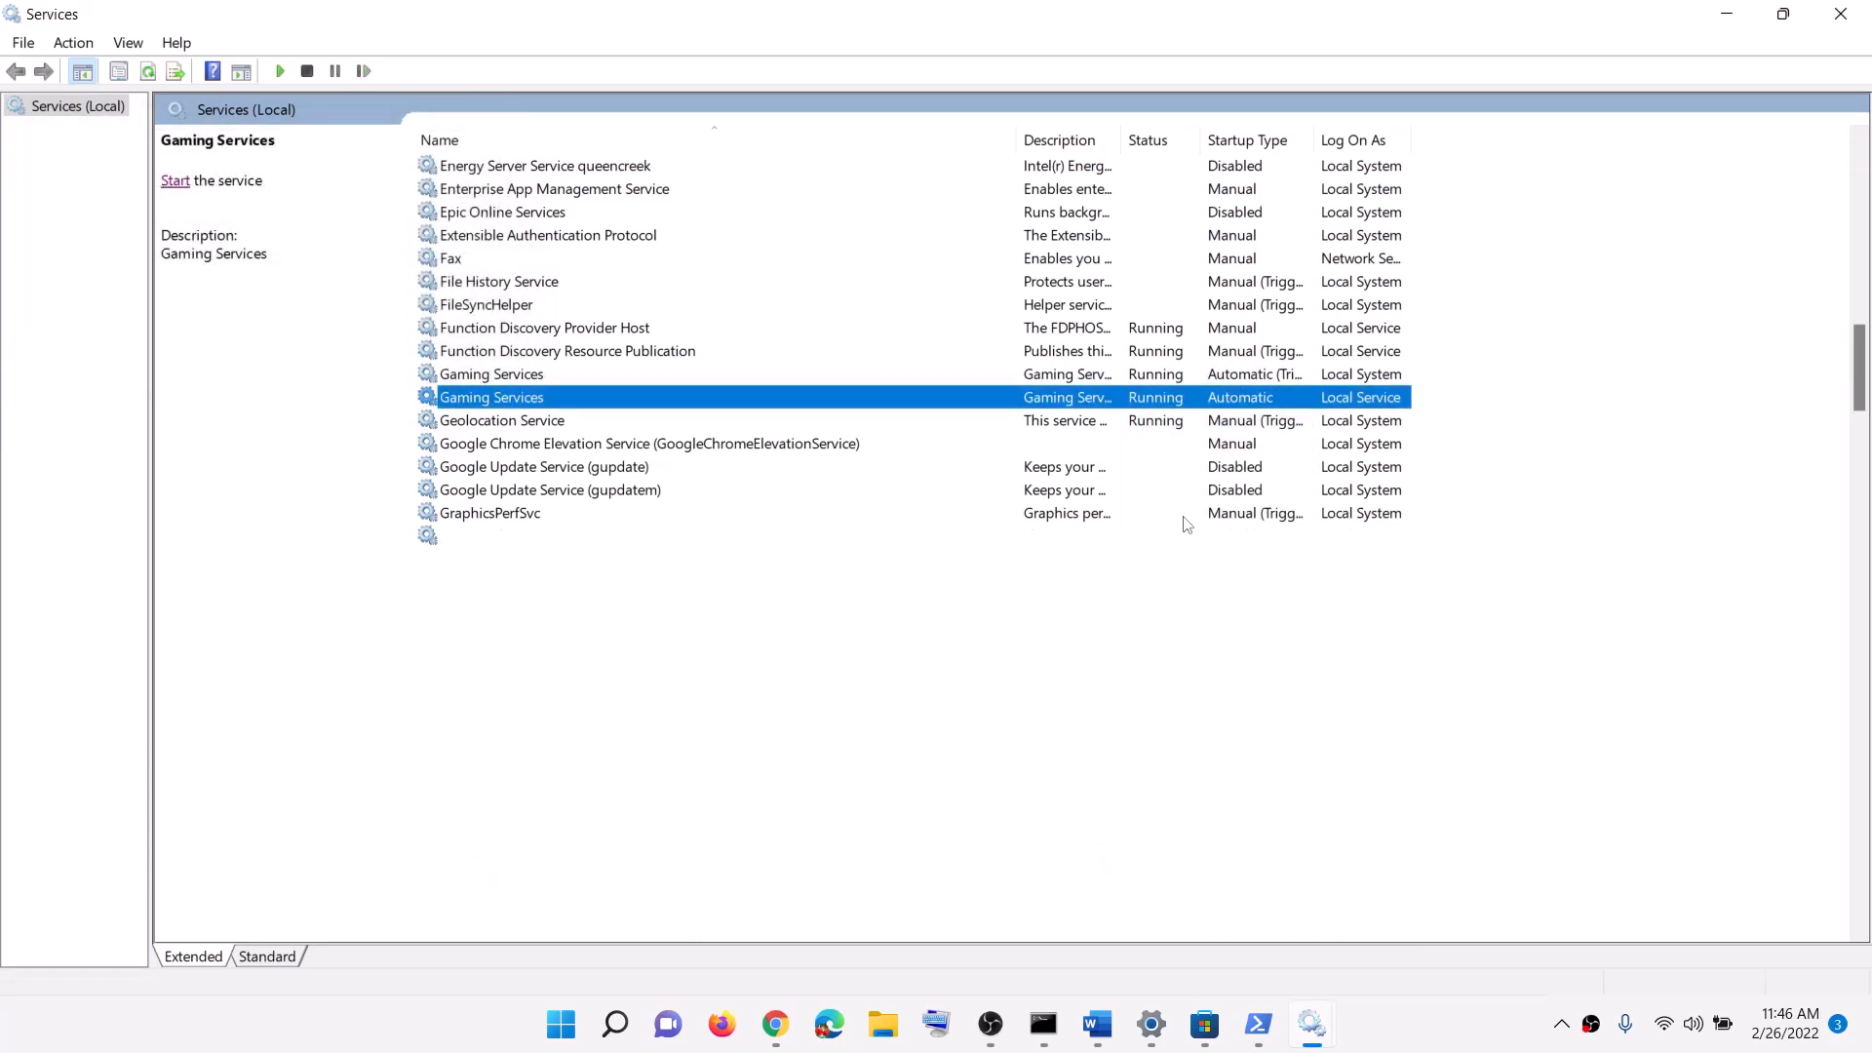
Step: Keep Microsoft Store Install Service's startup type at Automatic
left_click(976, 542)
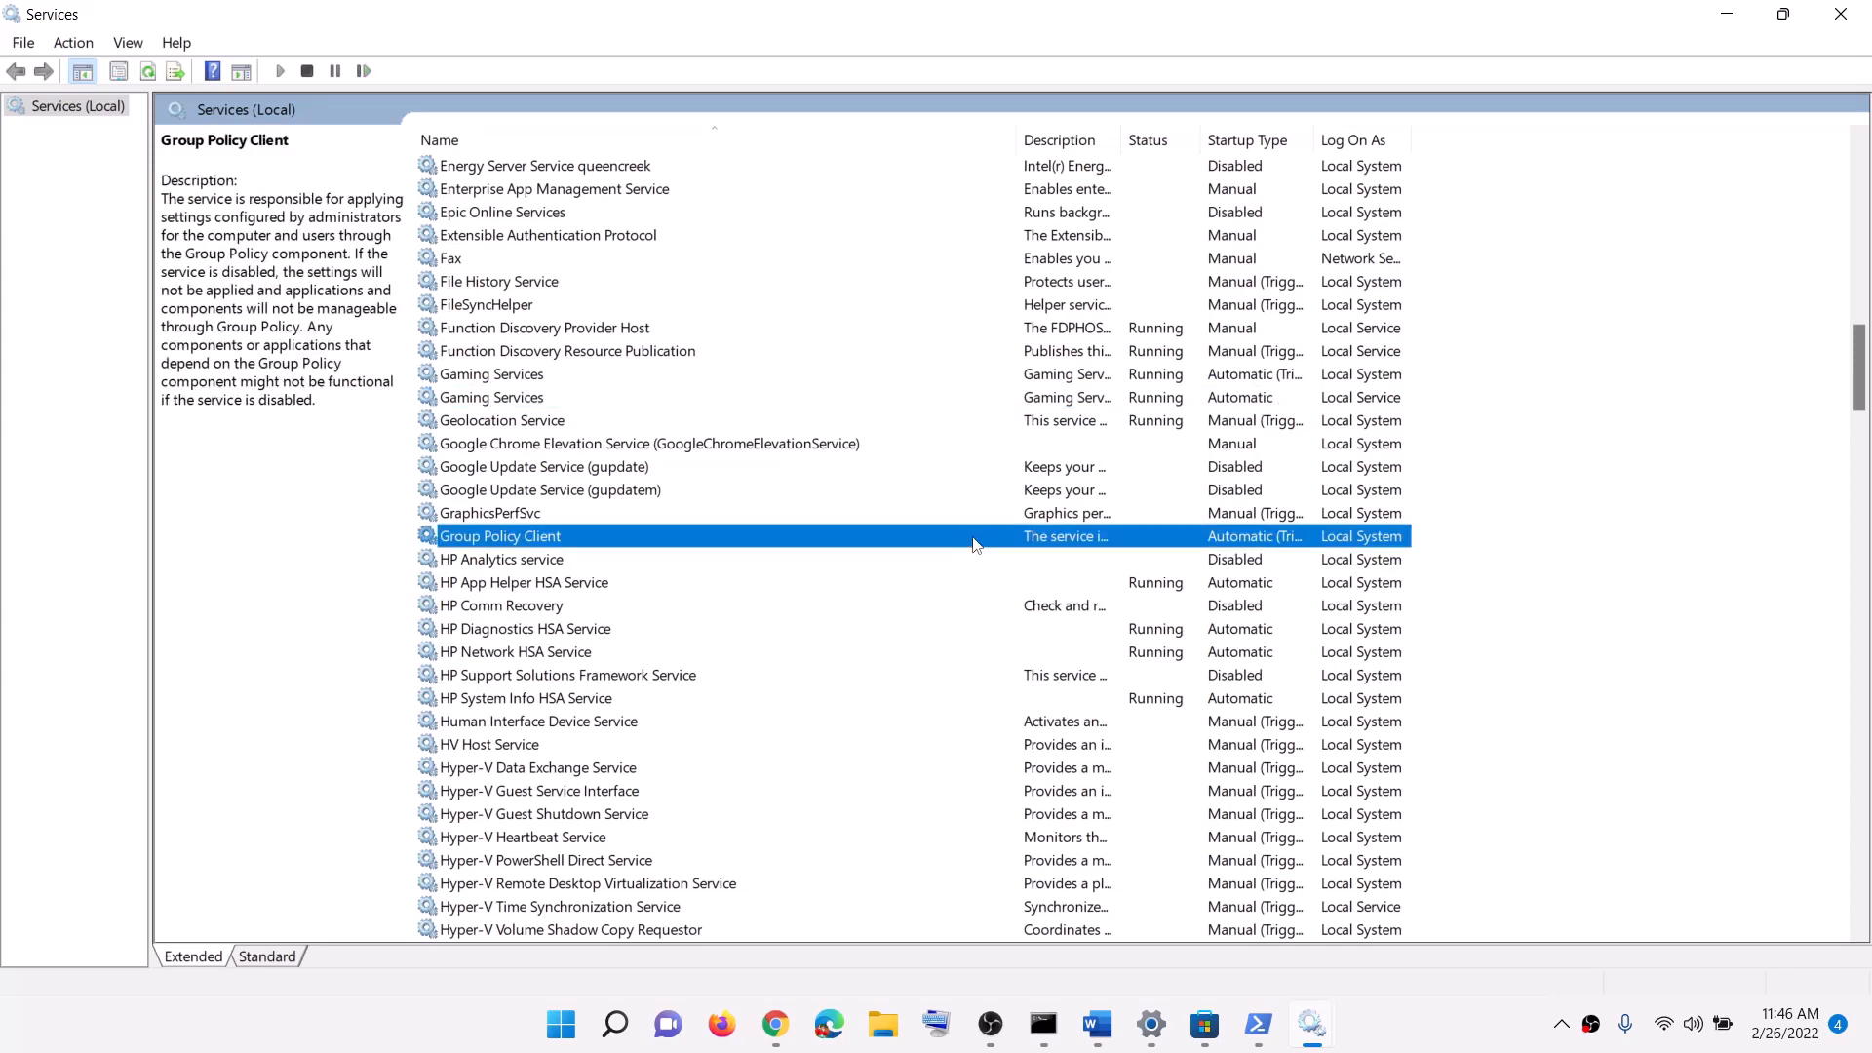
key("m")
double_click(590, 517)
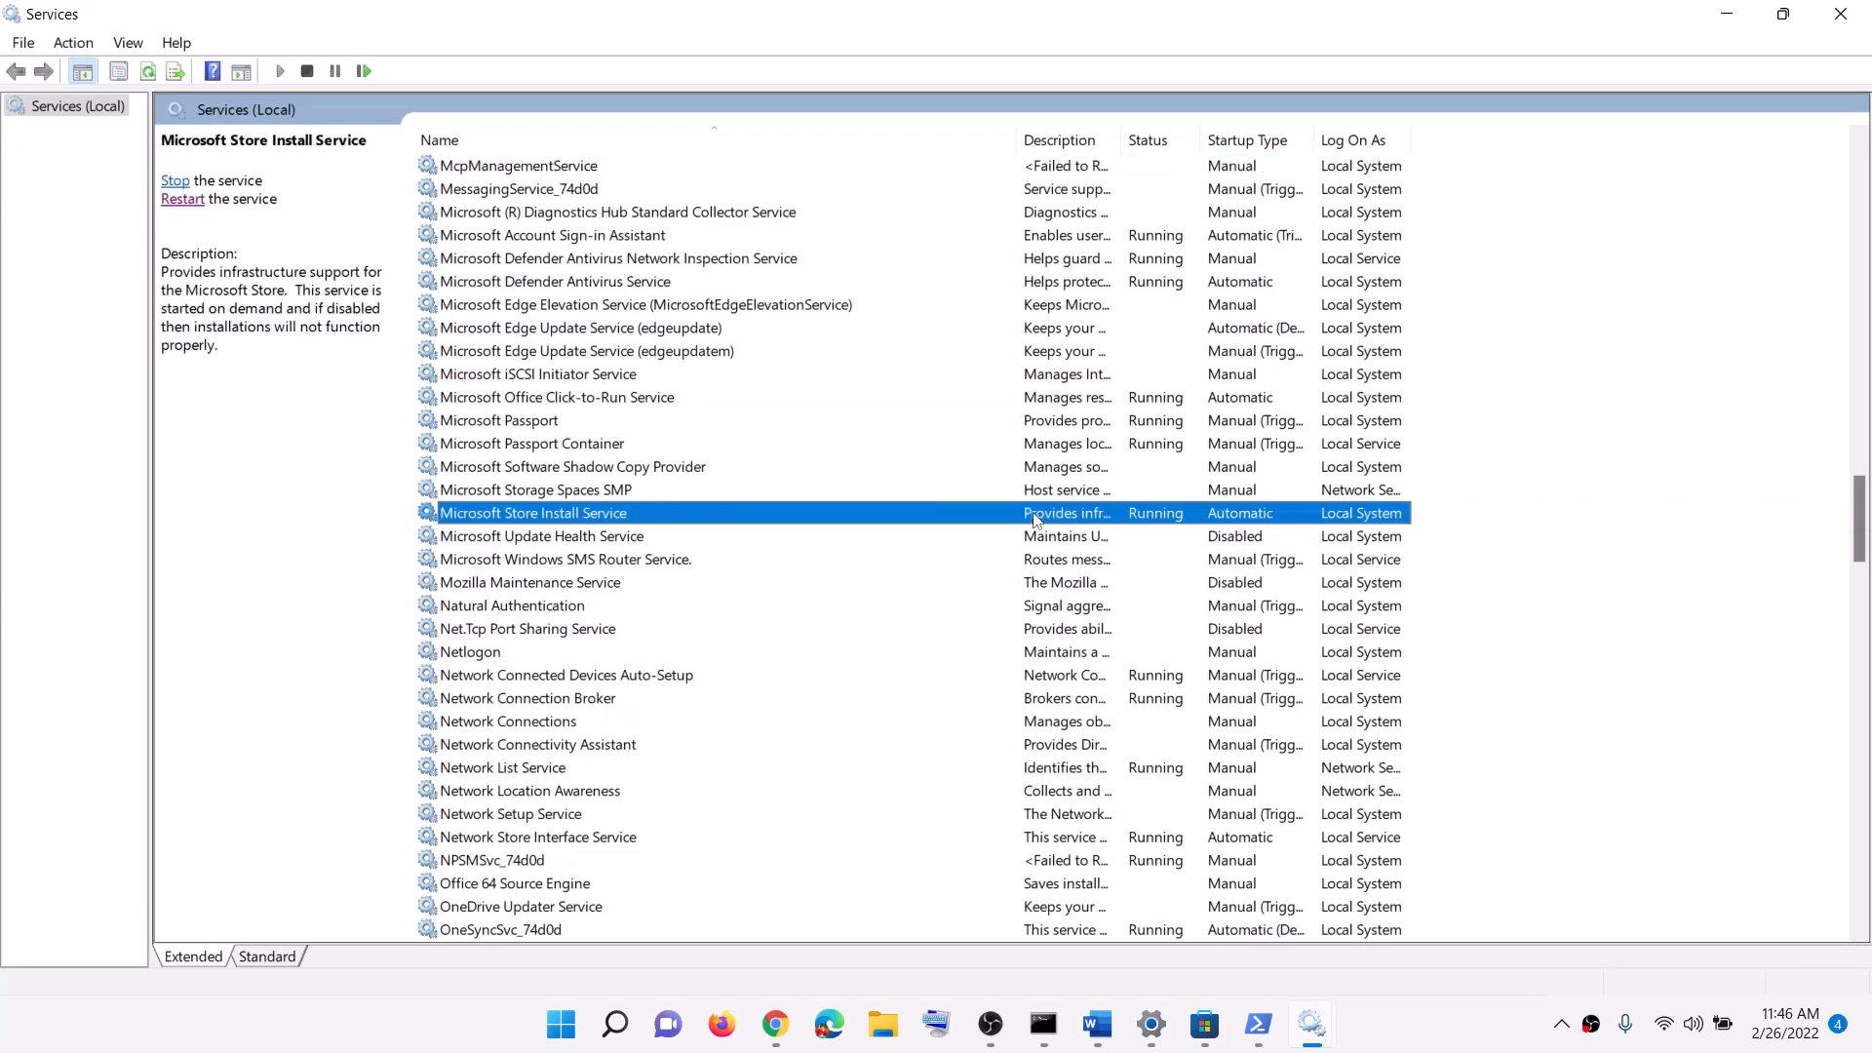
left_click(916, 494)
left_click(936, 527)
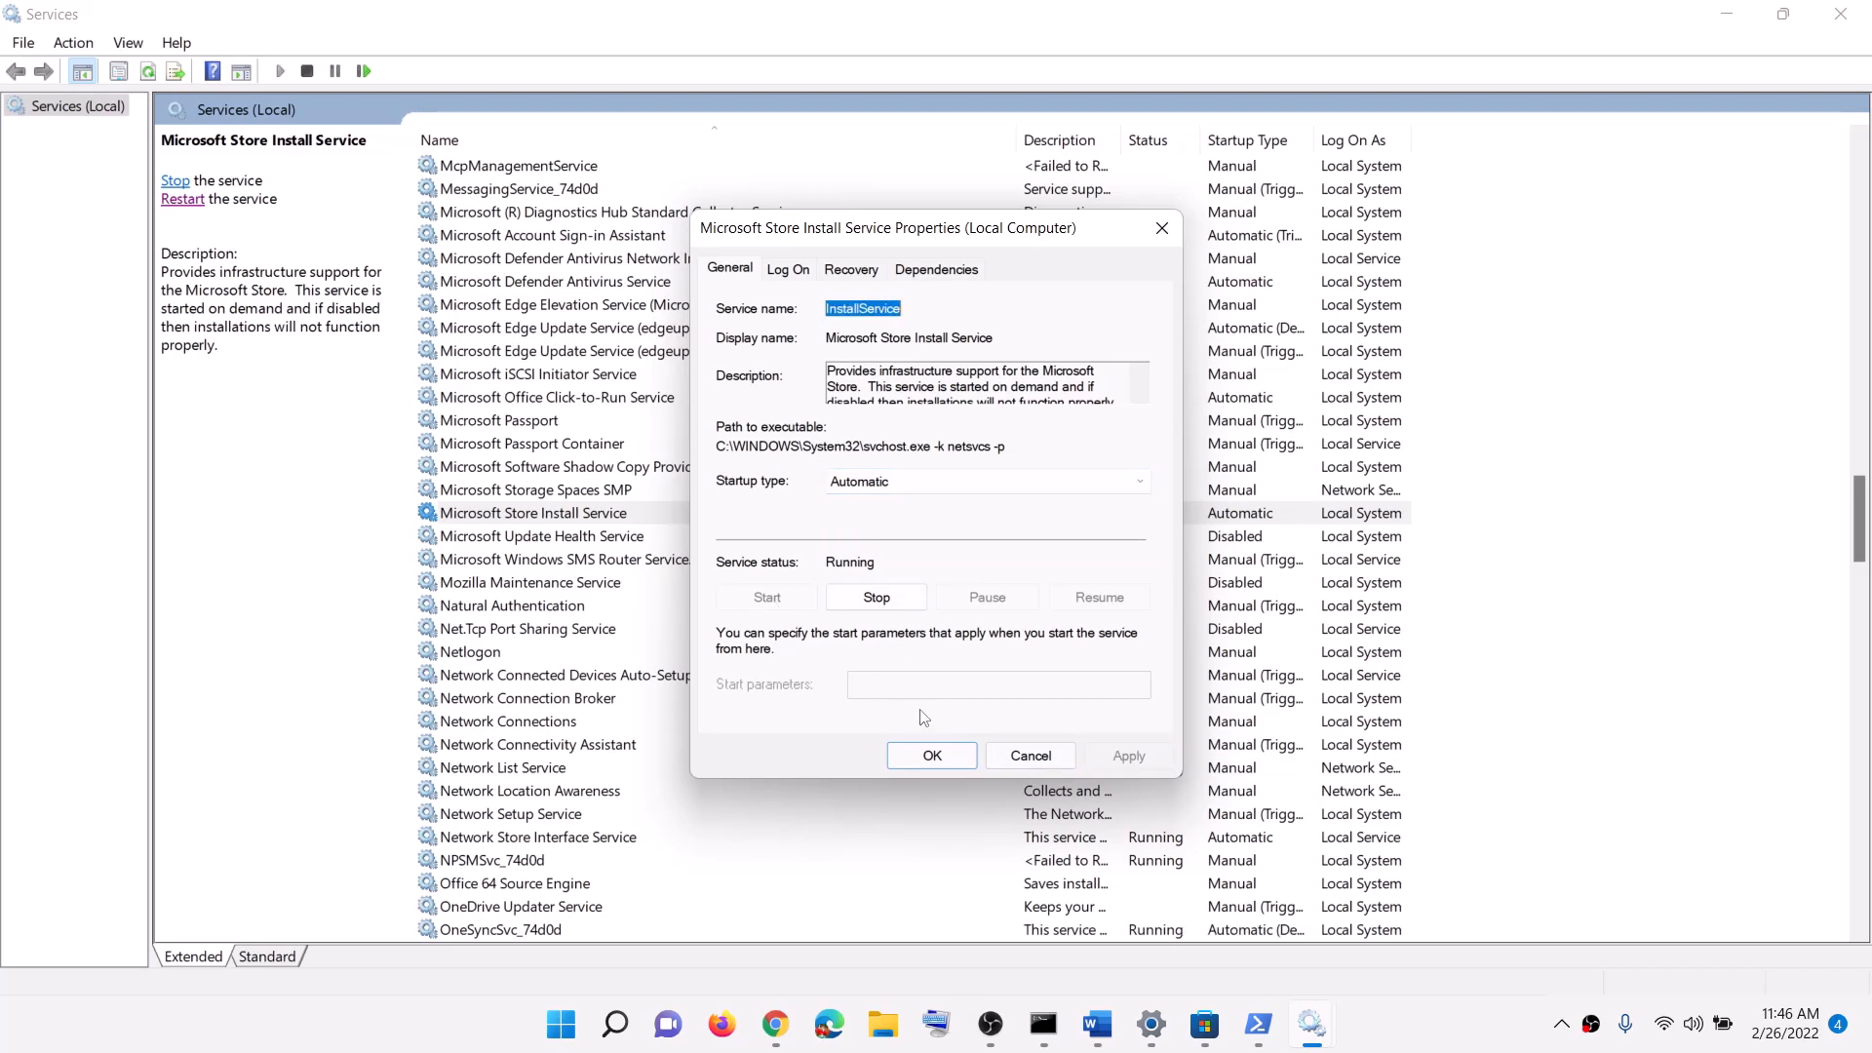
left_click(924, 754)
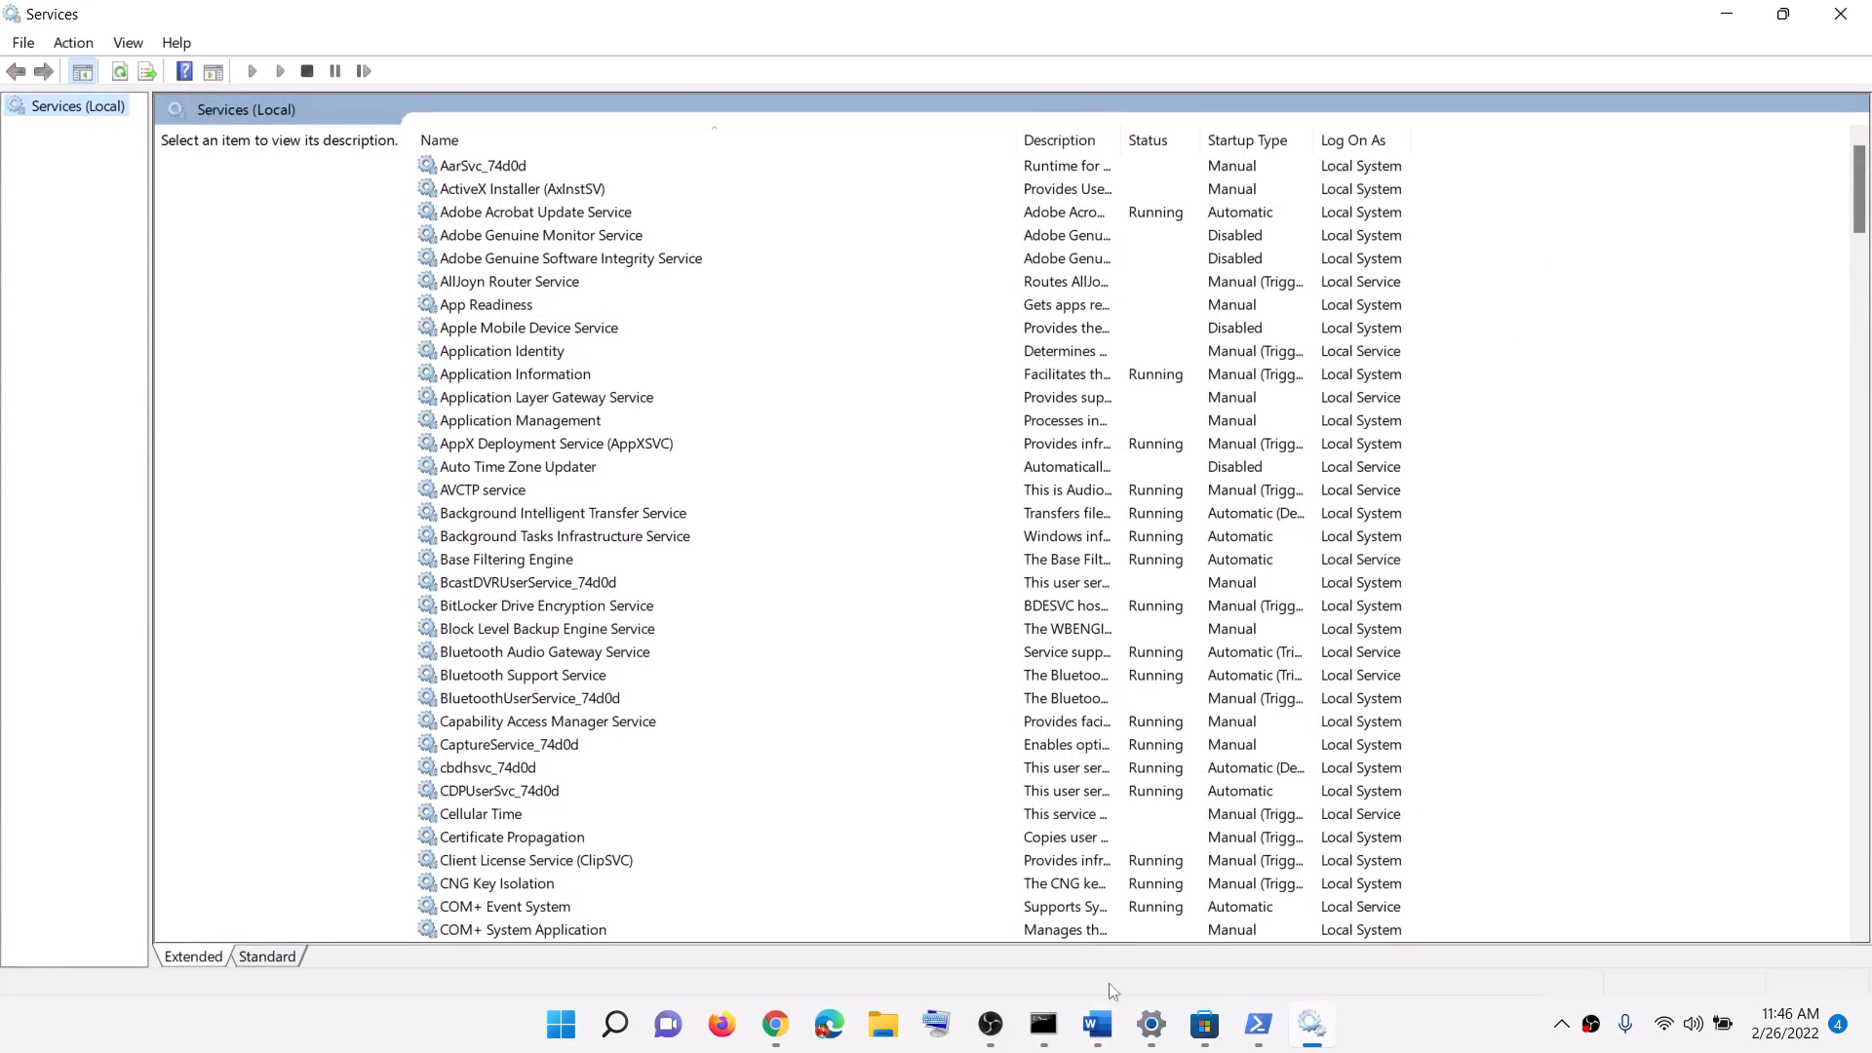
left_click(1097, 1024)
Step: Go to Settings' Windows Update page and start Check for updates
scroll(717, 632, "down", 2)
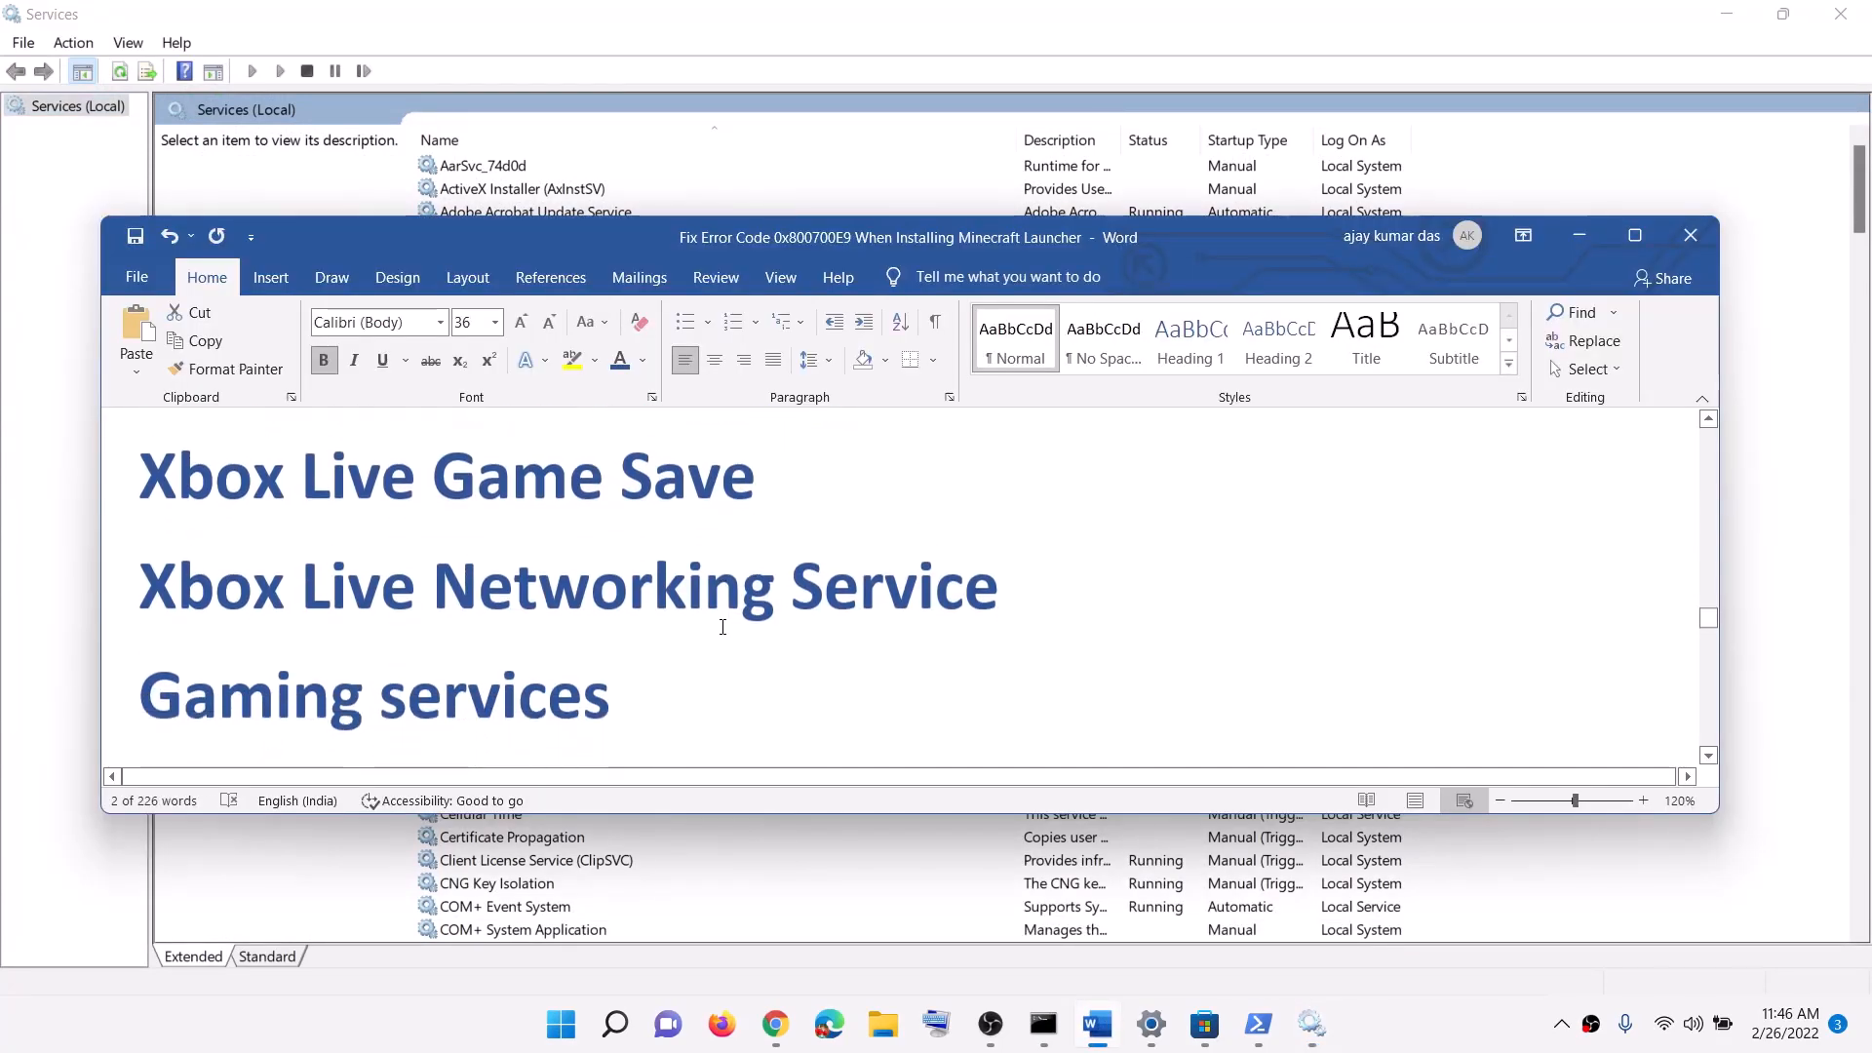
scroll(722, 627, "down", 5)
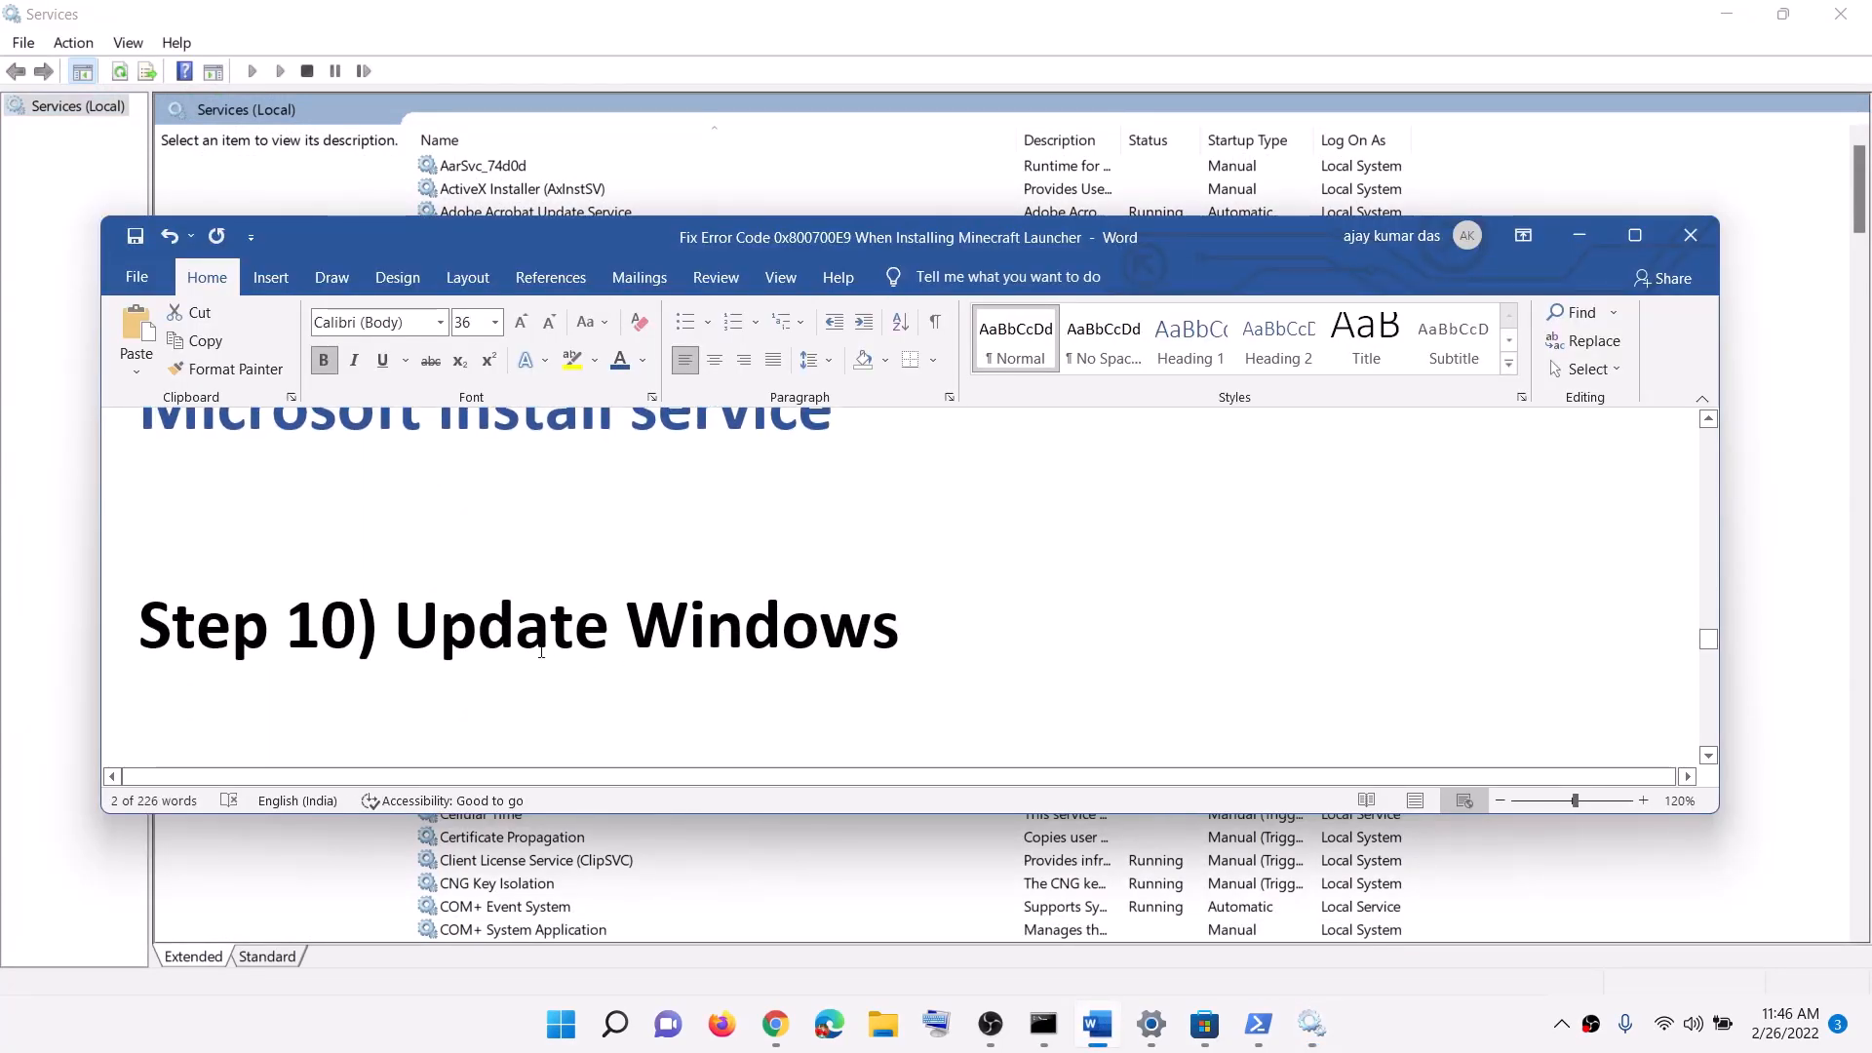
left_click_drag(1008, 622, 394, 626)
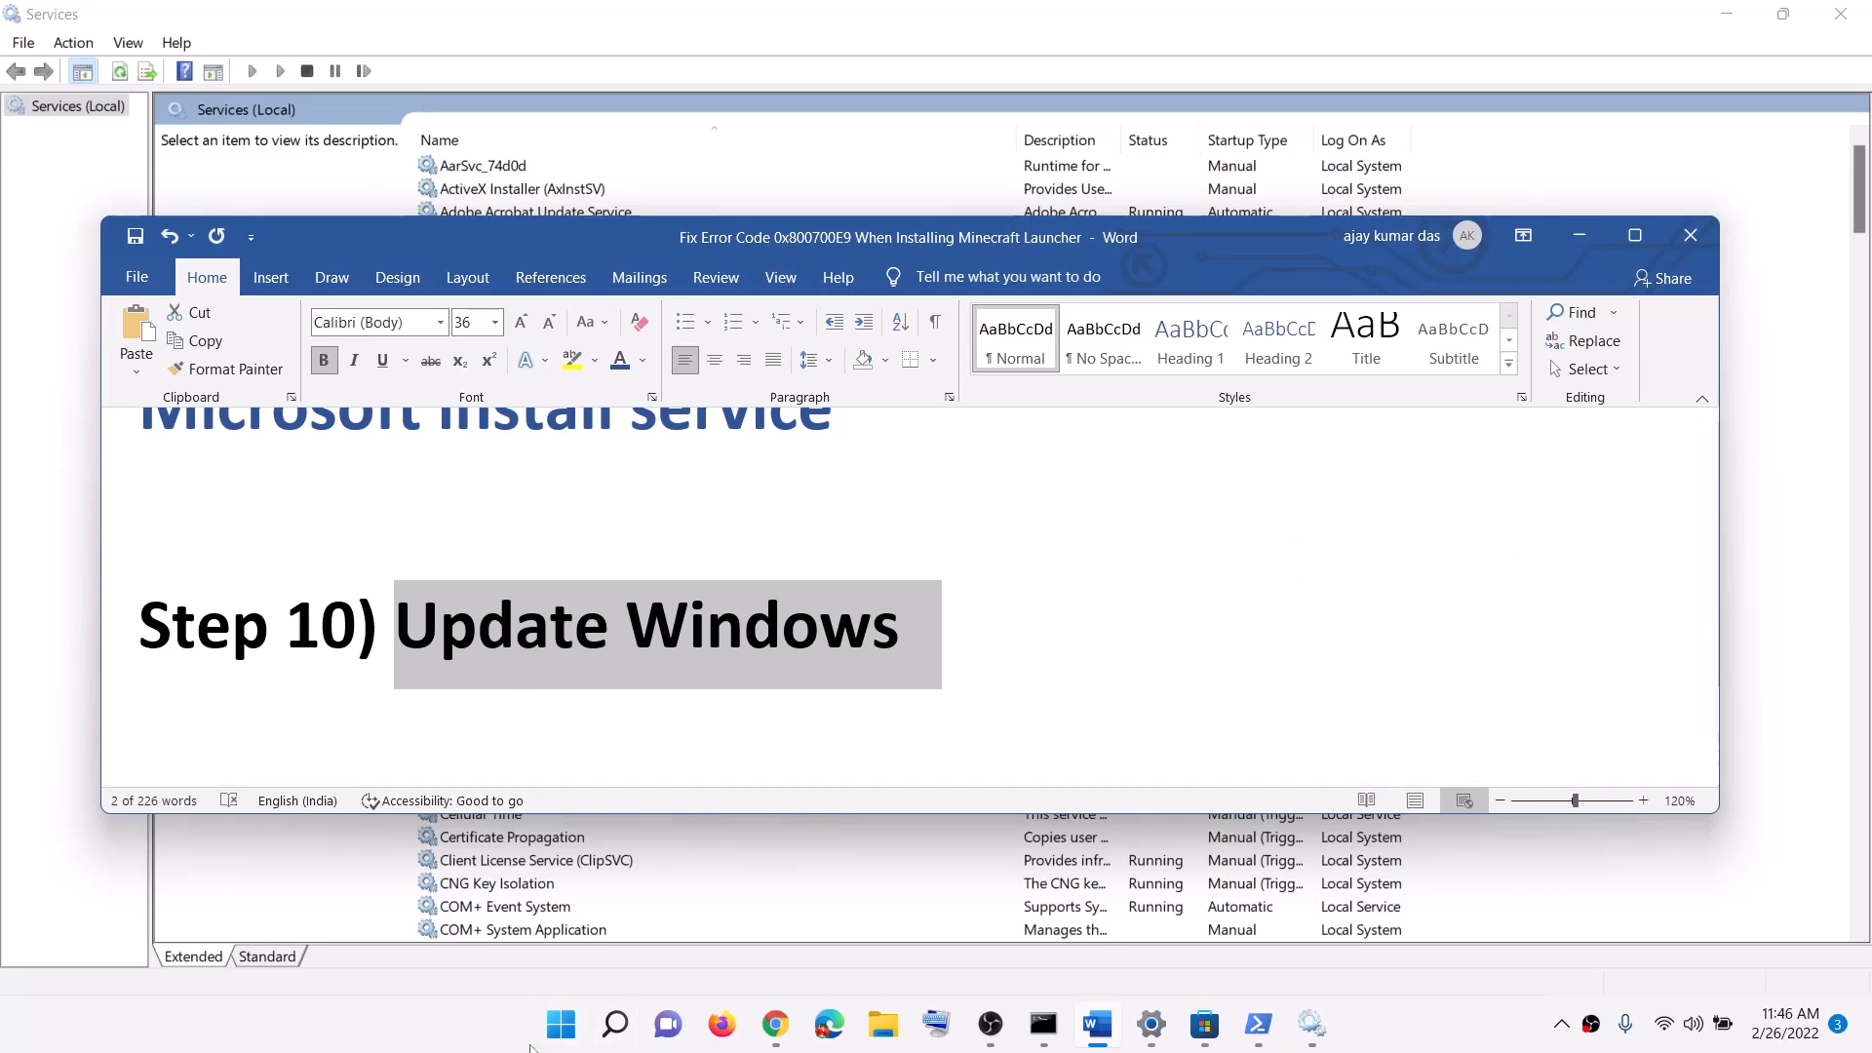
left_click(564, 1024)
left_click(877, 405)
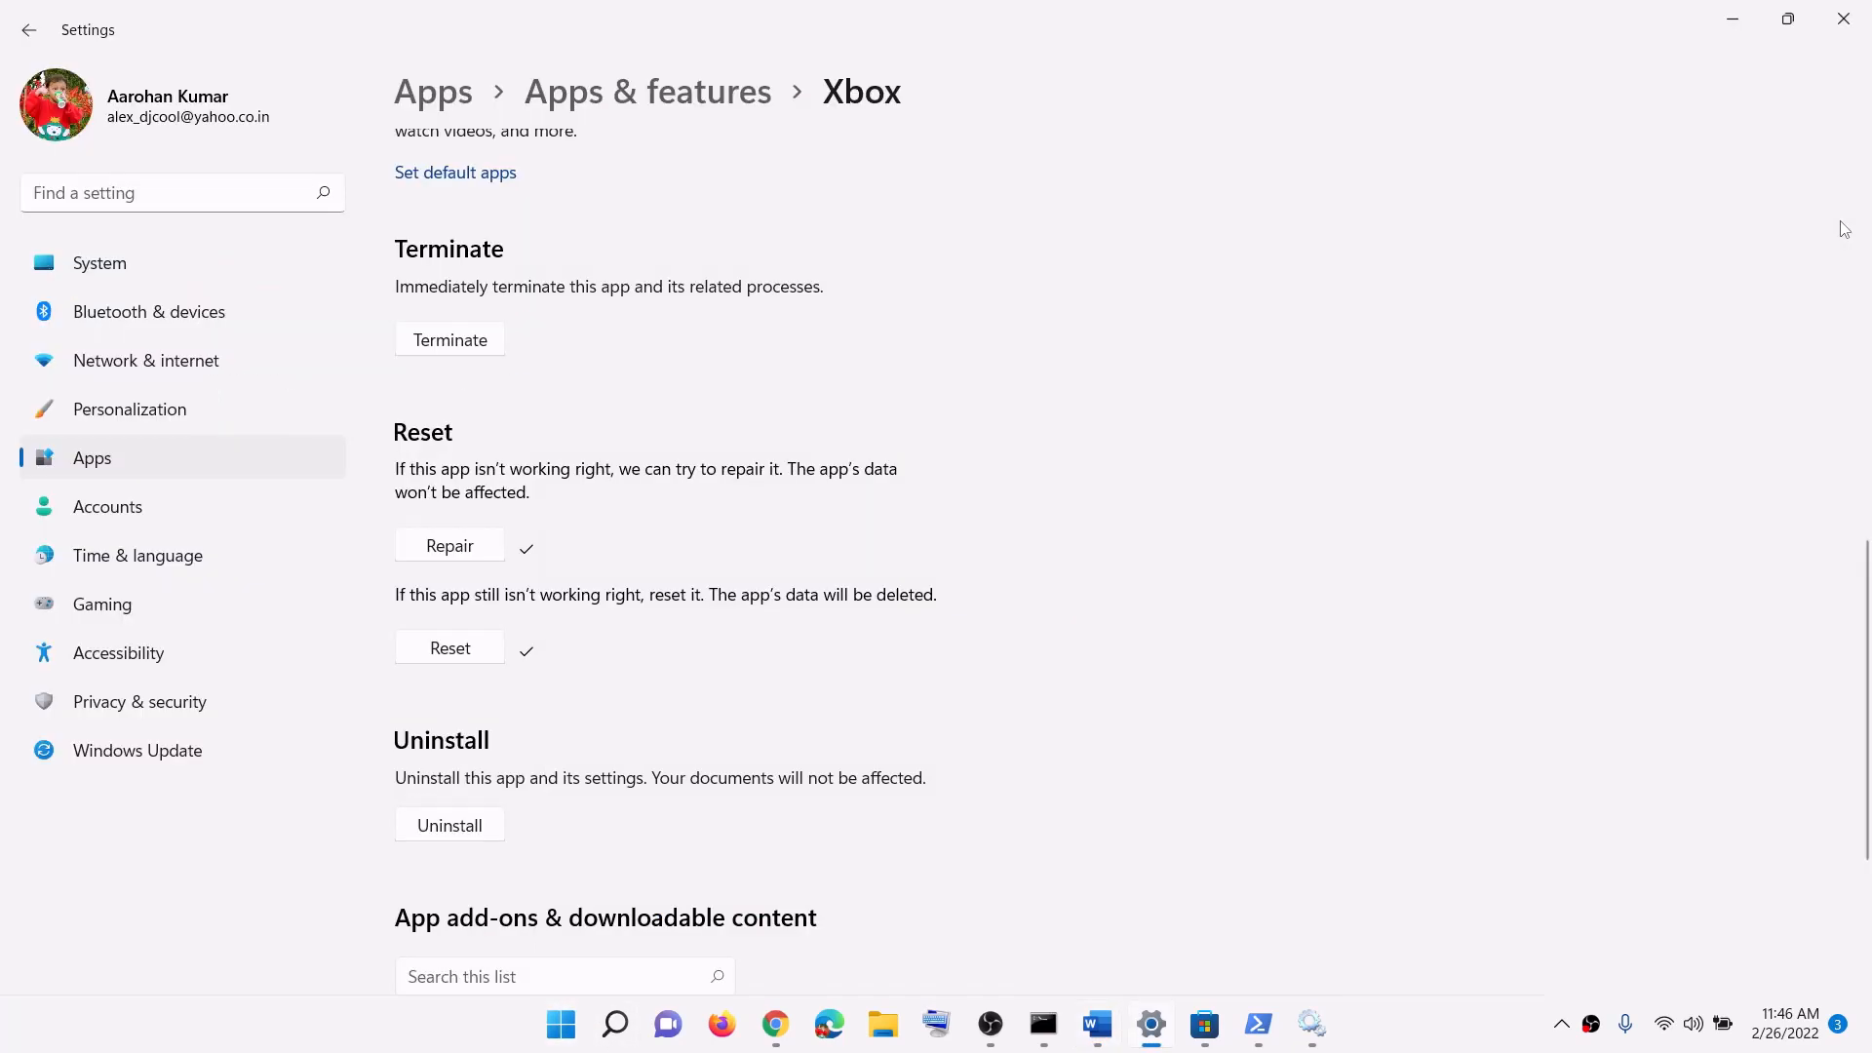
left_click(154, 751)
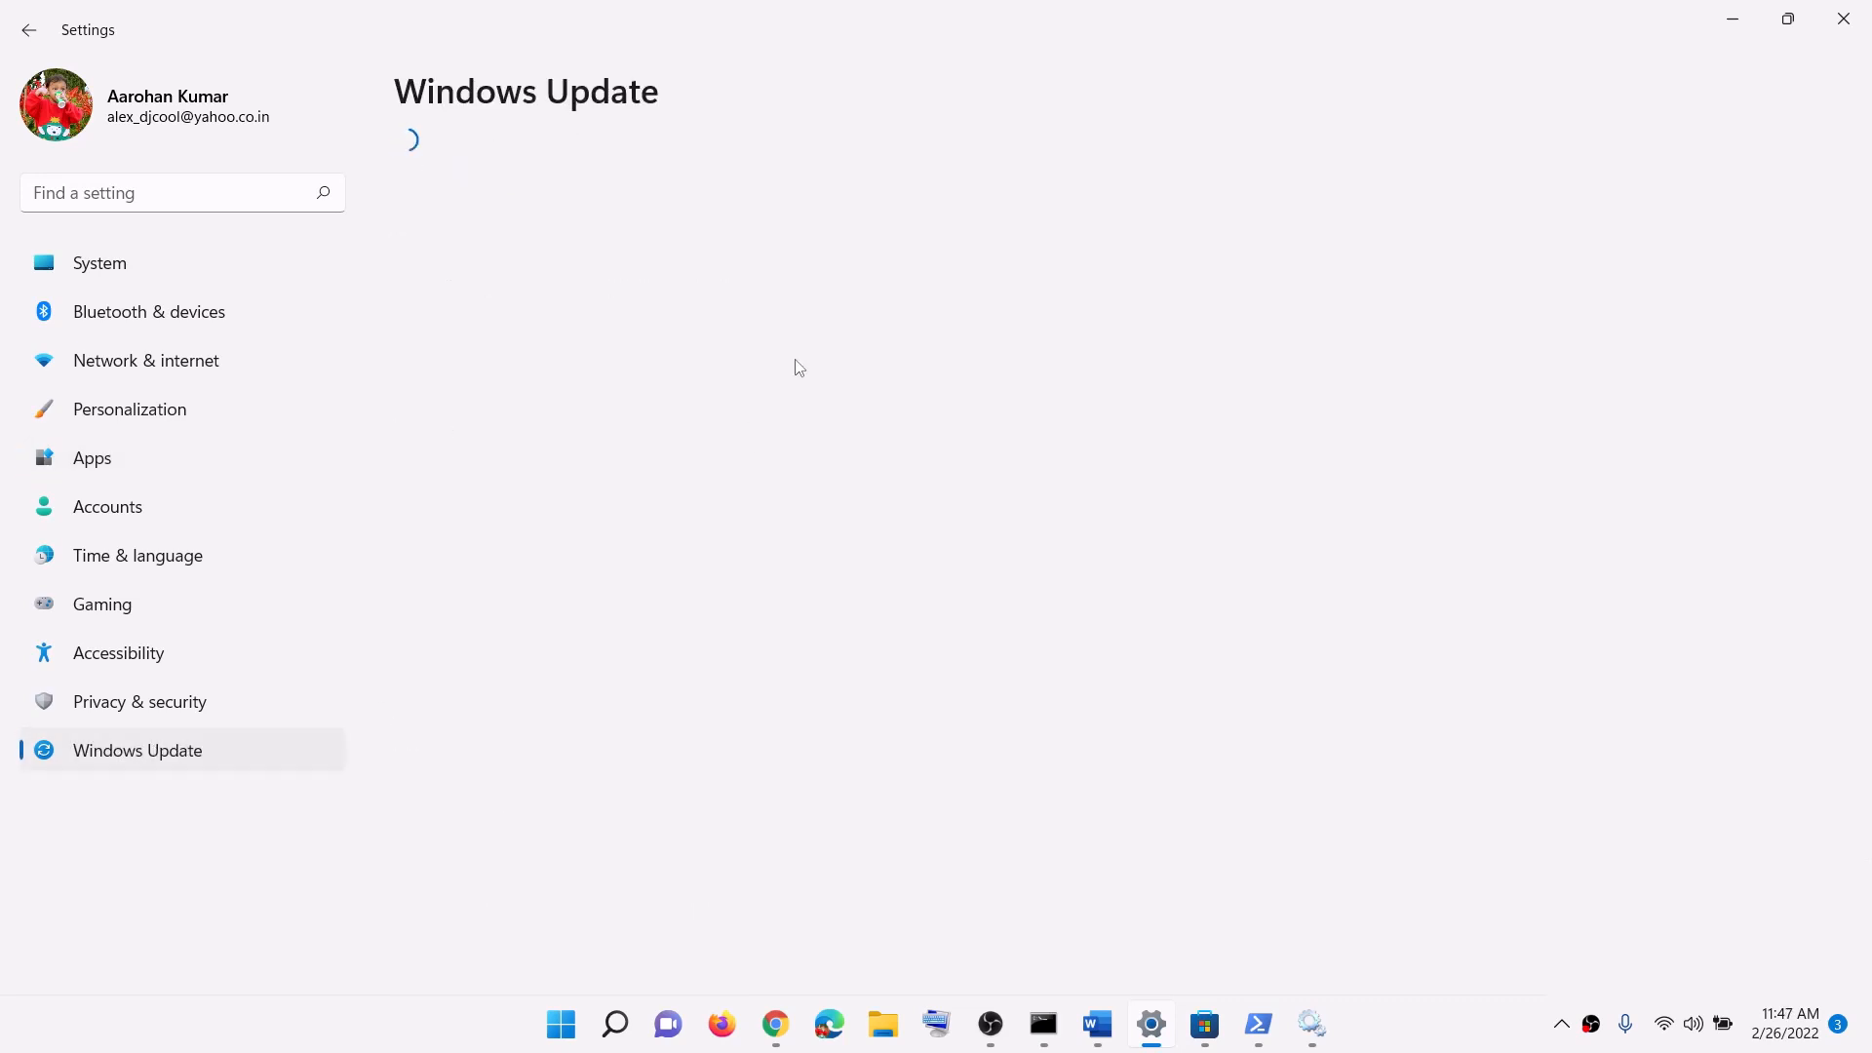
left_click(1533, 213)
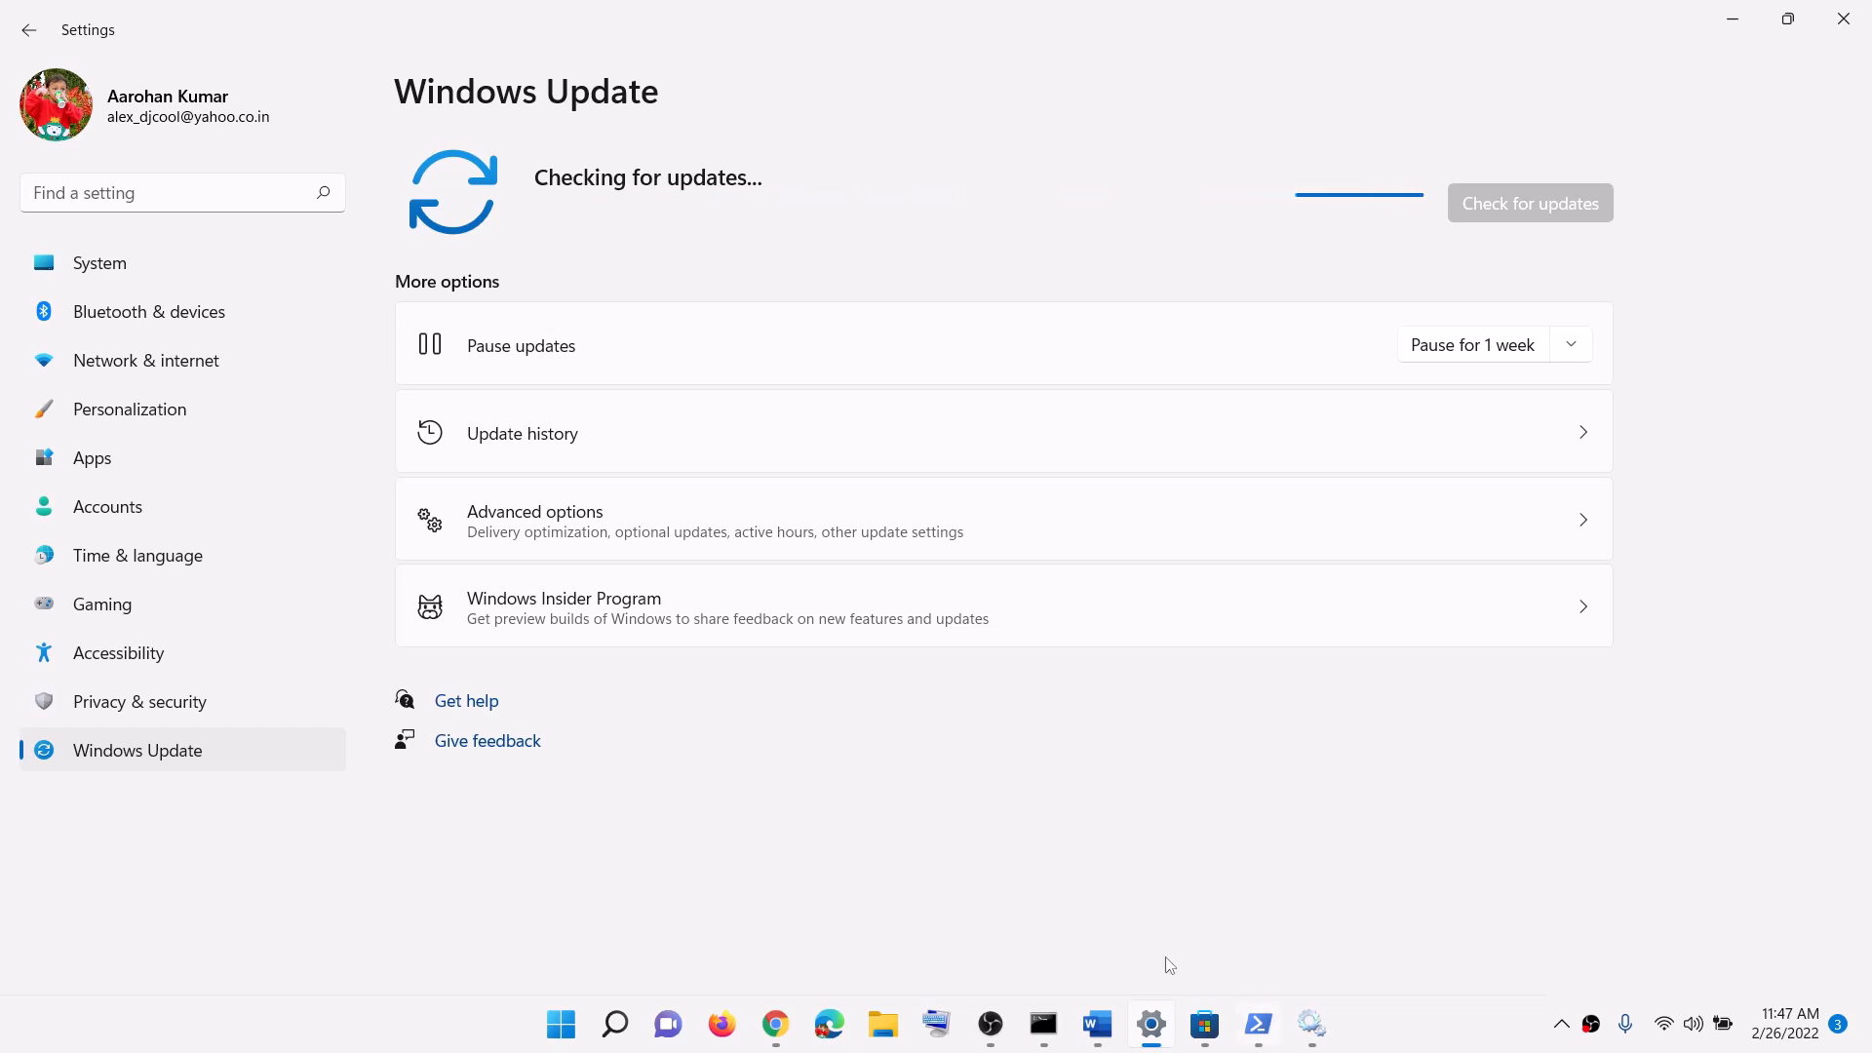
left_click(1098, 1023)
scroll(585, 585, "down", 2)
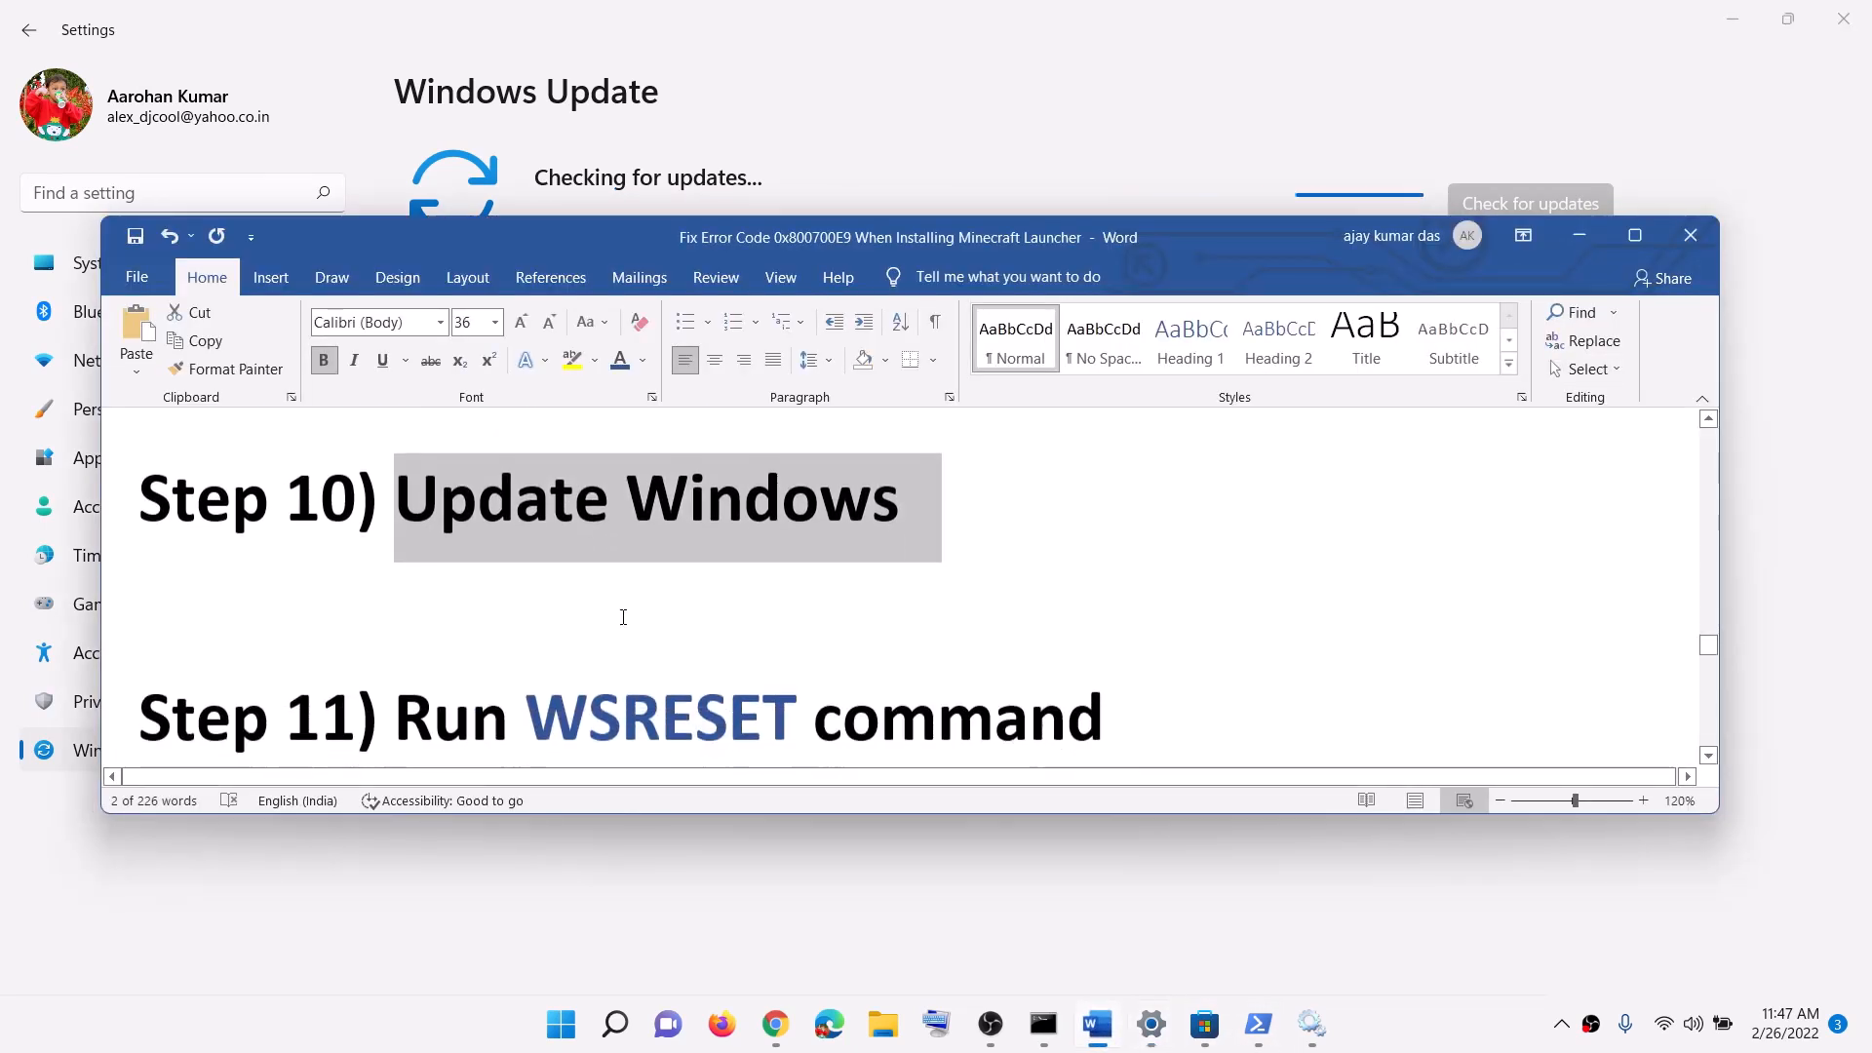
scroll(621, 604, "down", 1)
Step: Copy WSRESET from the guide and run it from Start search to reset the Store cache
double_click(619, 561)
key("ctrl+c")
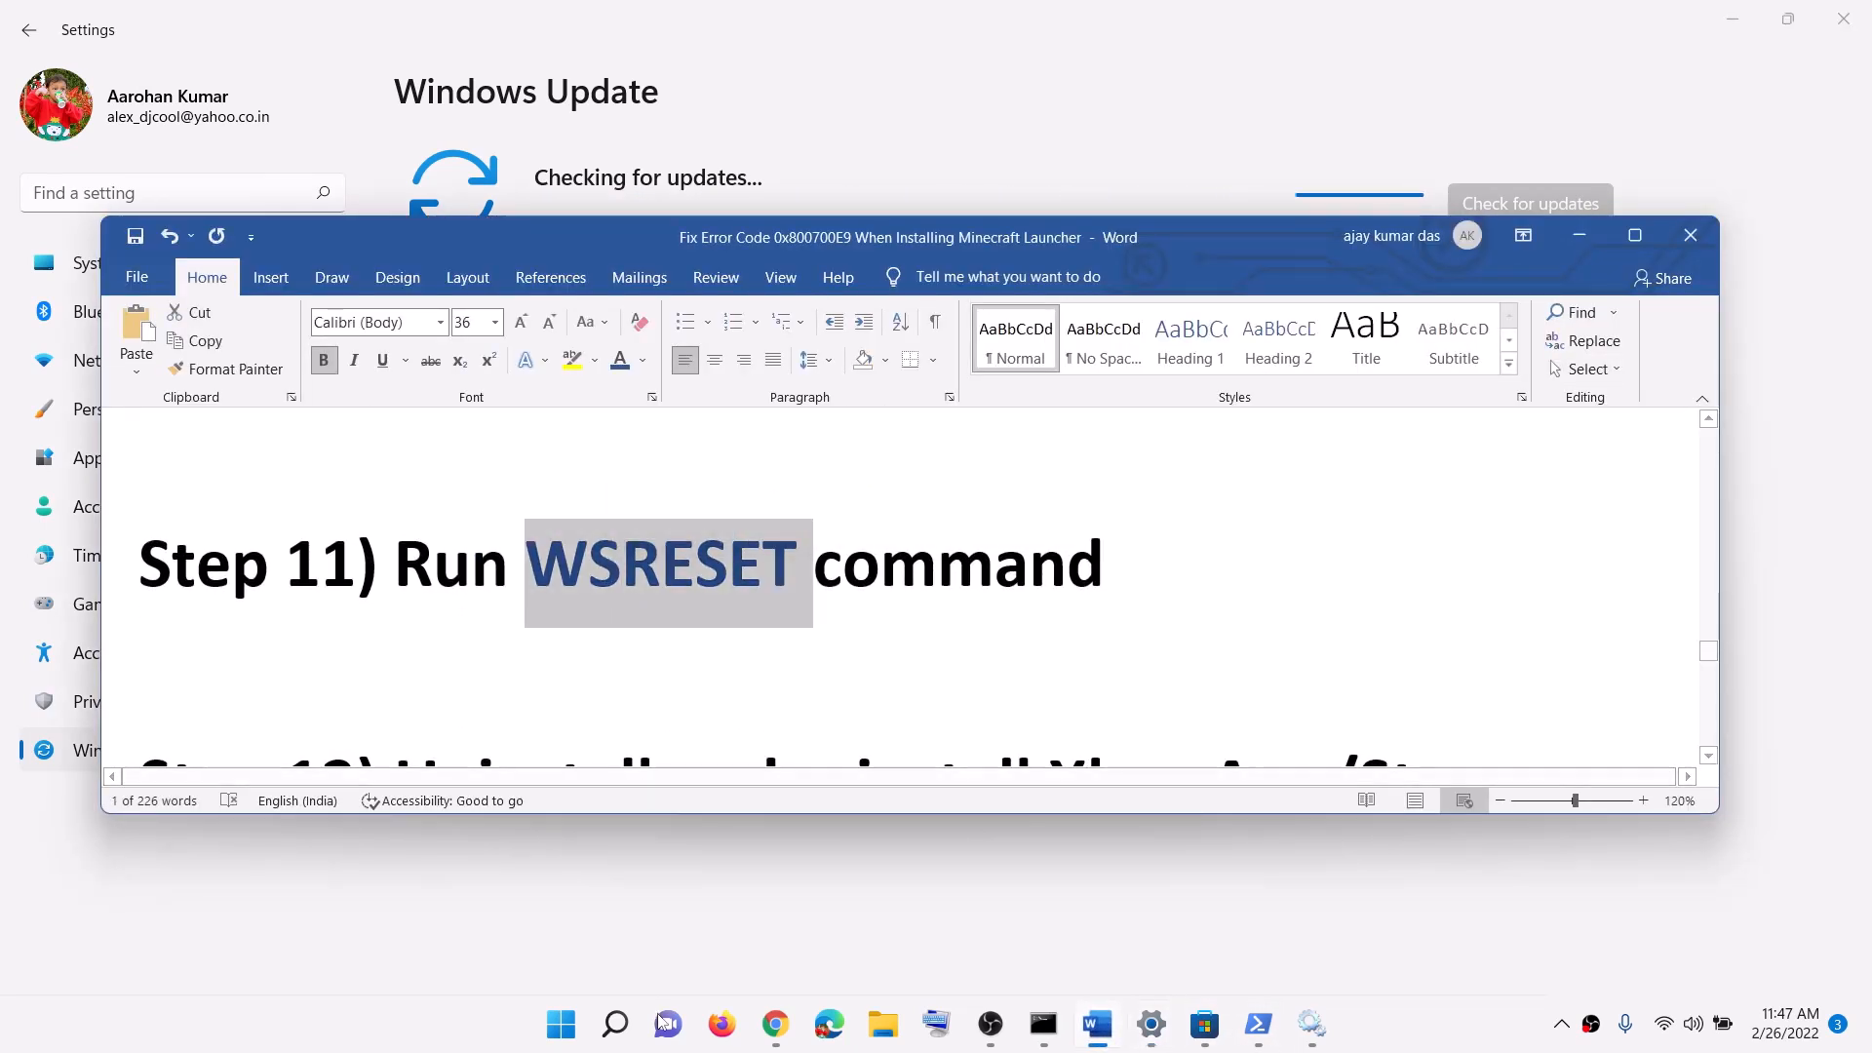
left_click(564, 1020)
key("ctrl+v")
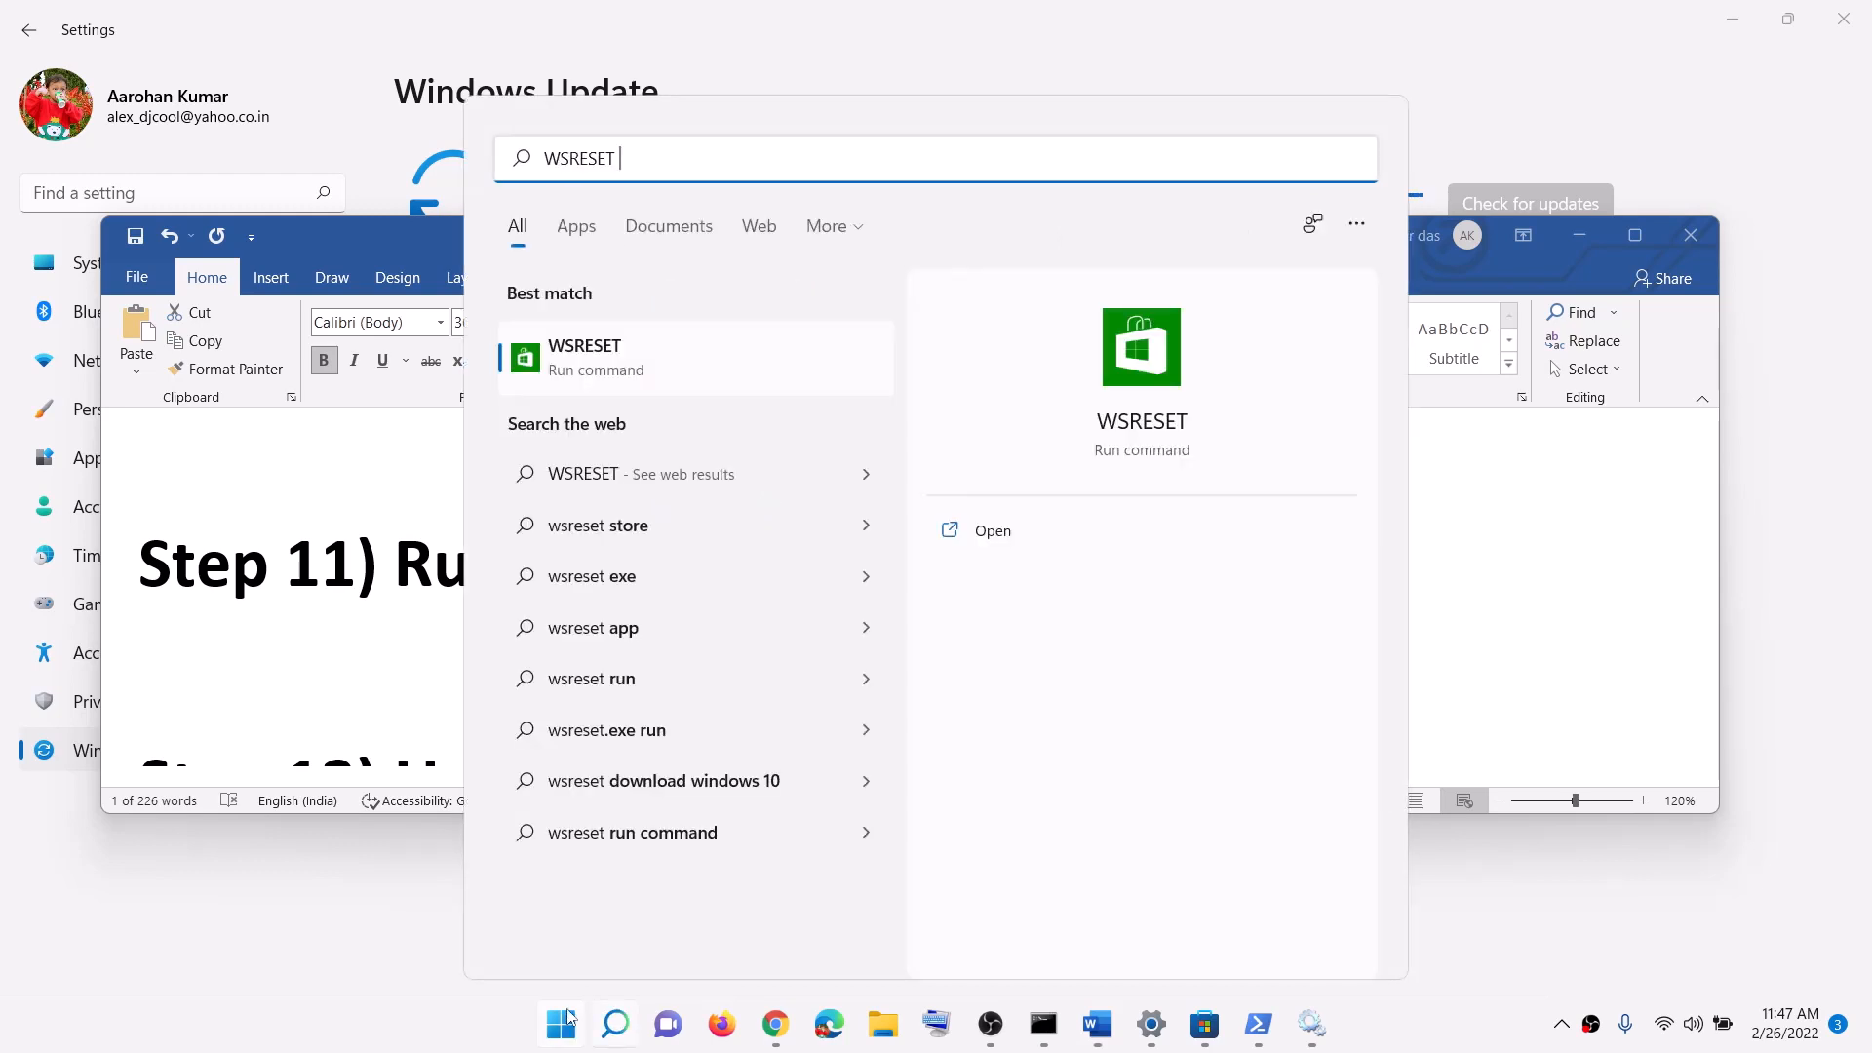
left_click(635, 357)
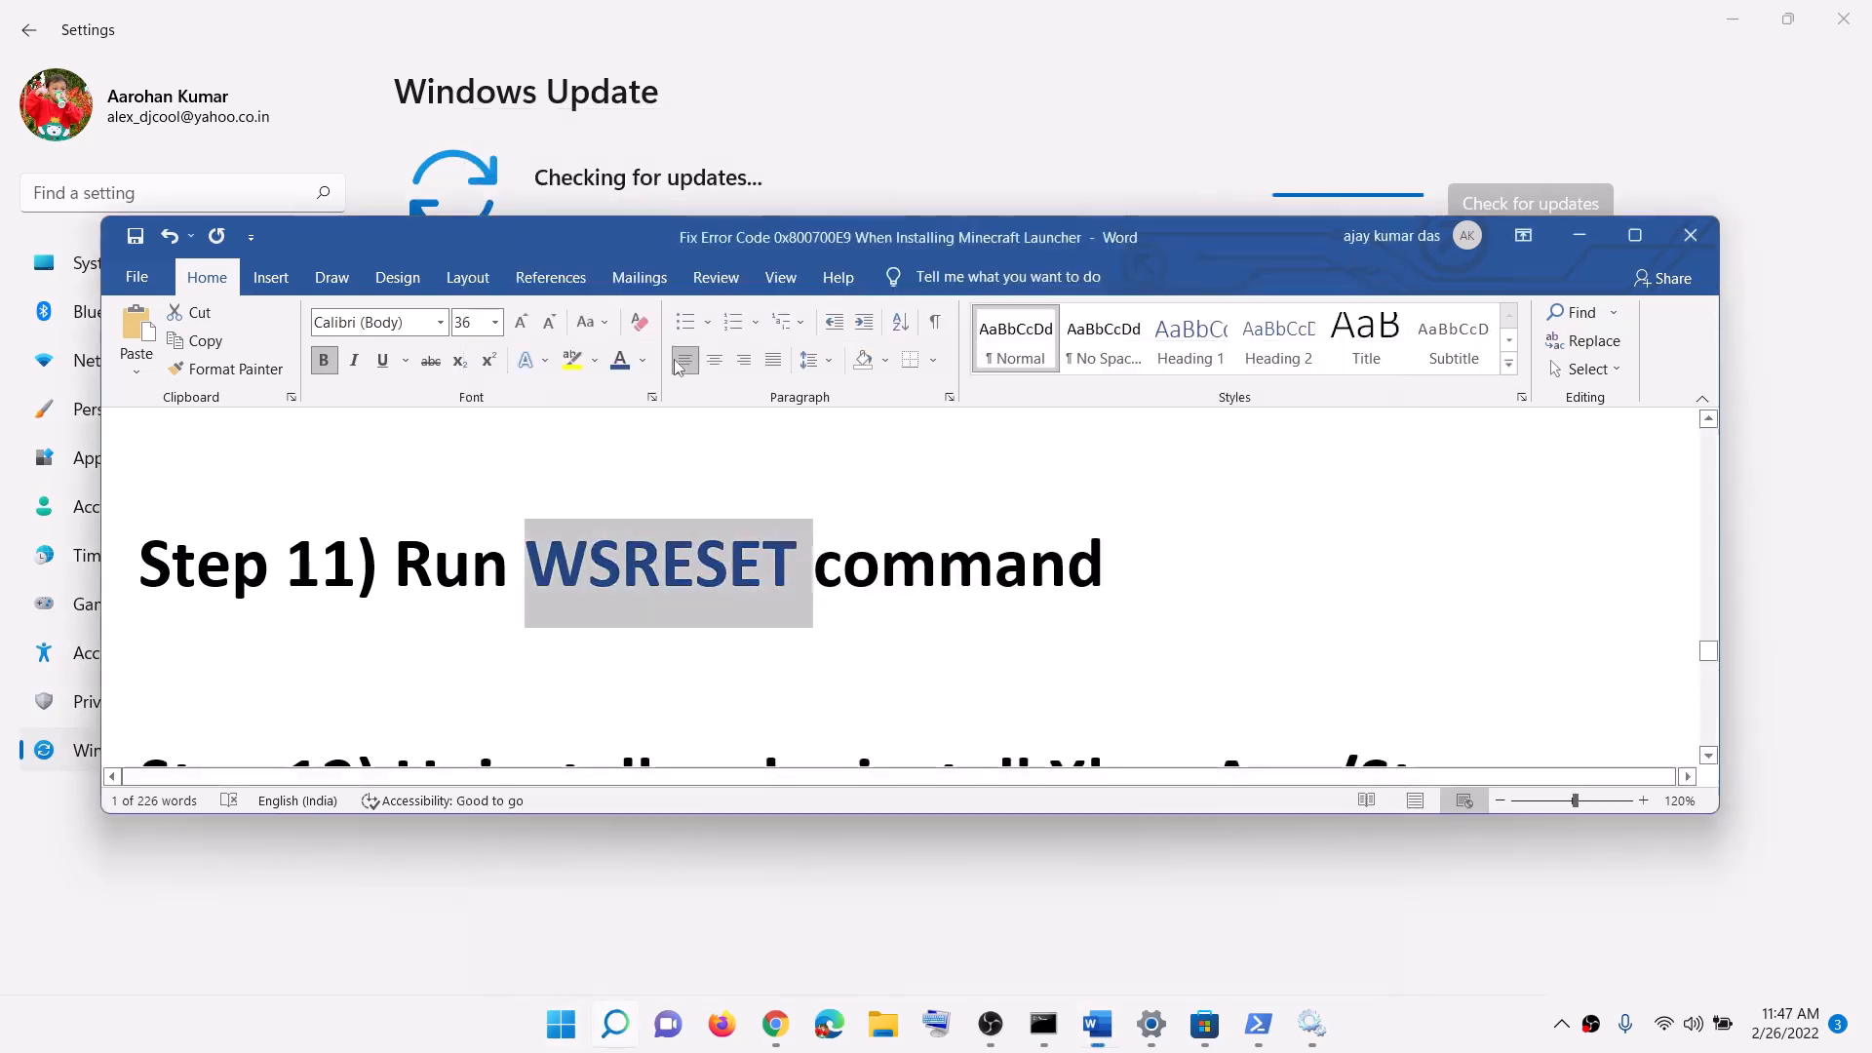
left_click_drag(749, 173, 1088, 292)
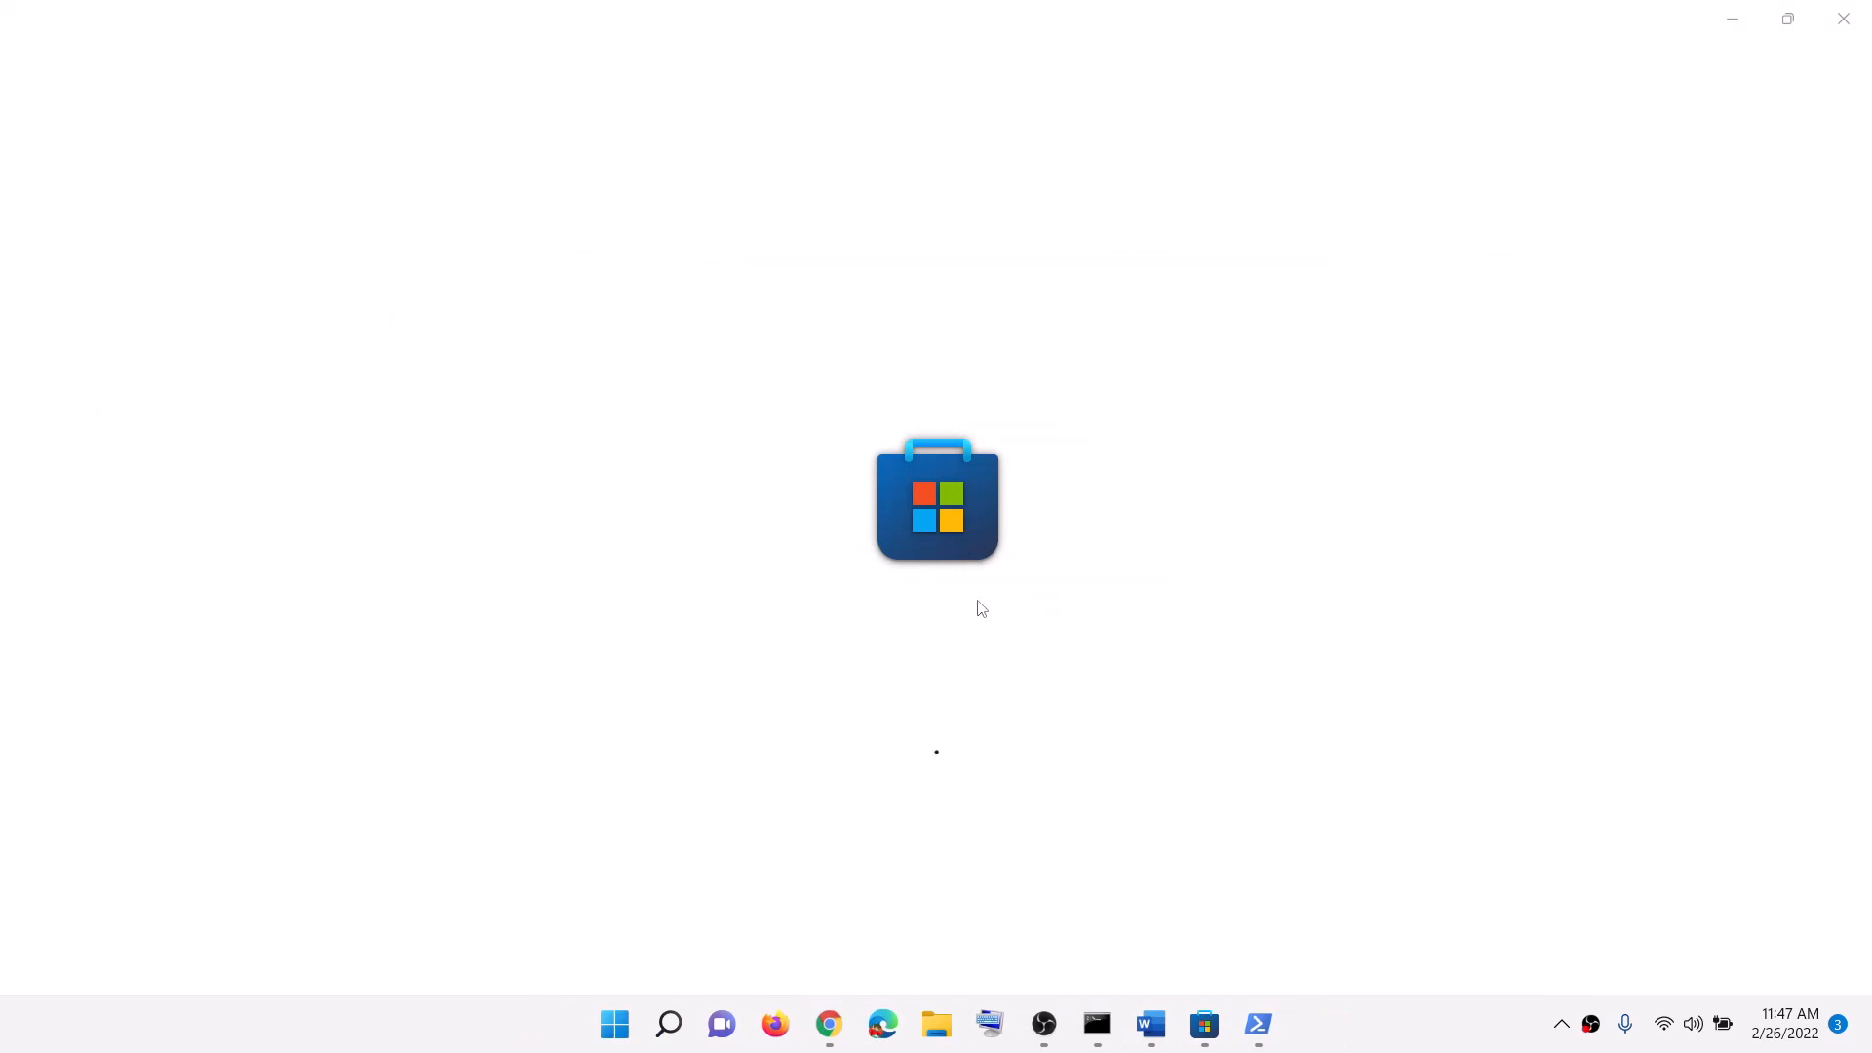
left_click(1150, 1024)
scroll(725, 641, "down", 3)
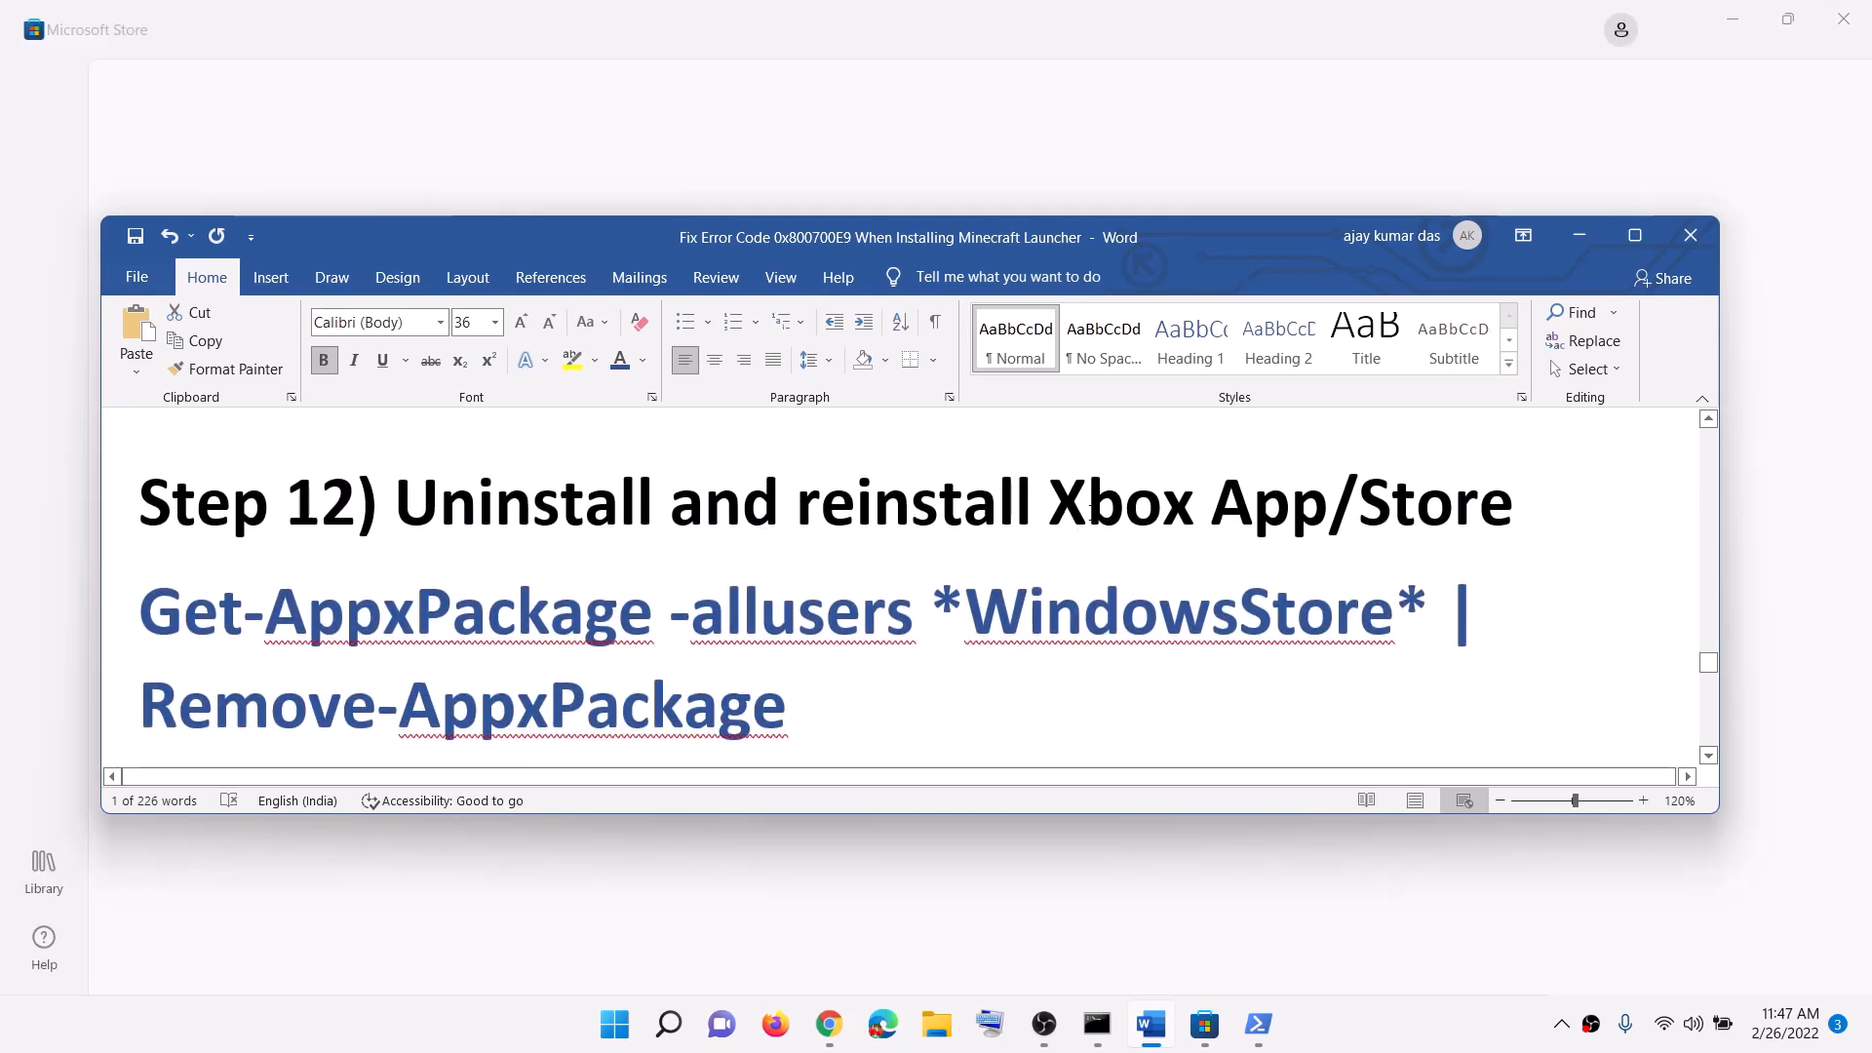
left_click_drag(1050, 517, 1395, 522)
Step: Run Get-AppxPackage -allusers *WindowsStore* | Remove-AppxPackage to remove the Store package
left_click_drag(1518, 525, 964, 532)
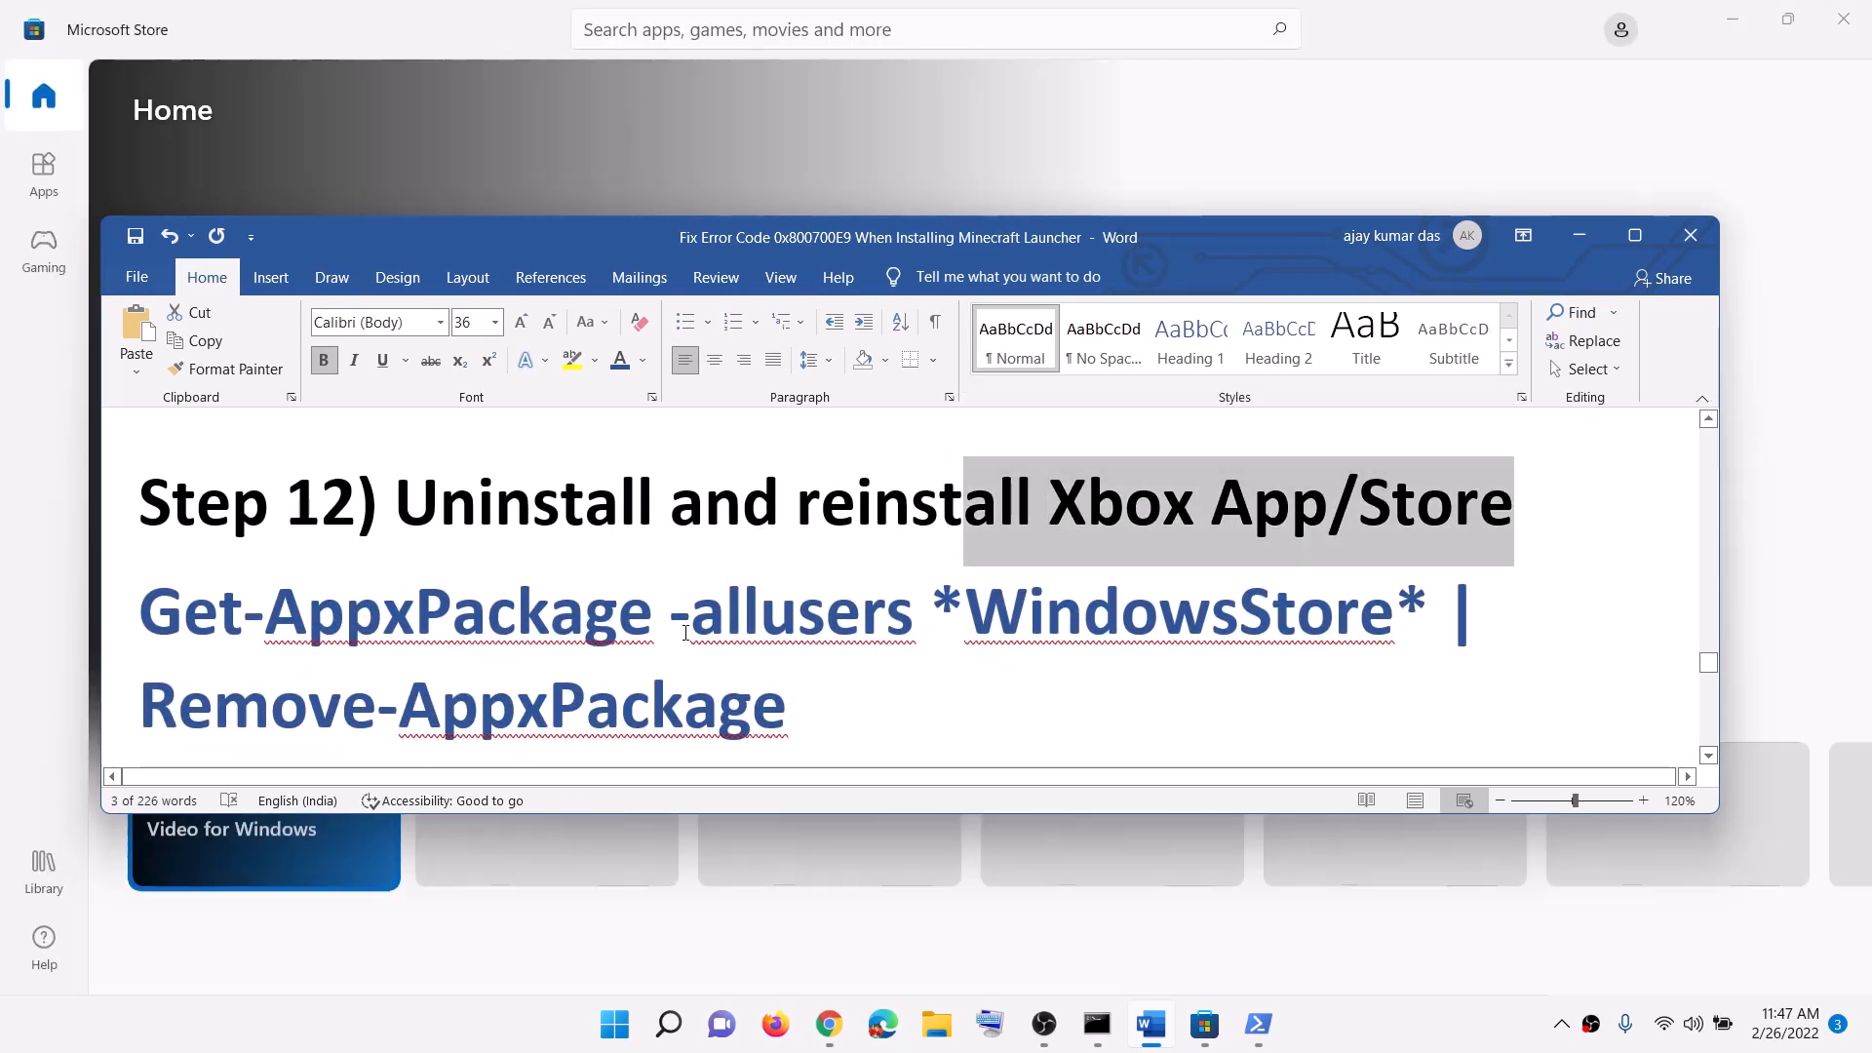
scroll(785, 617, "down", 1)
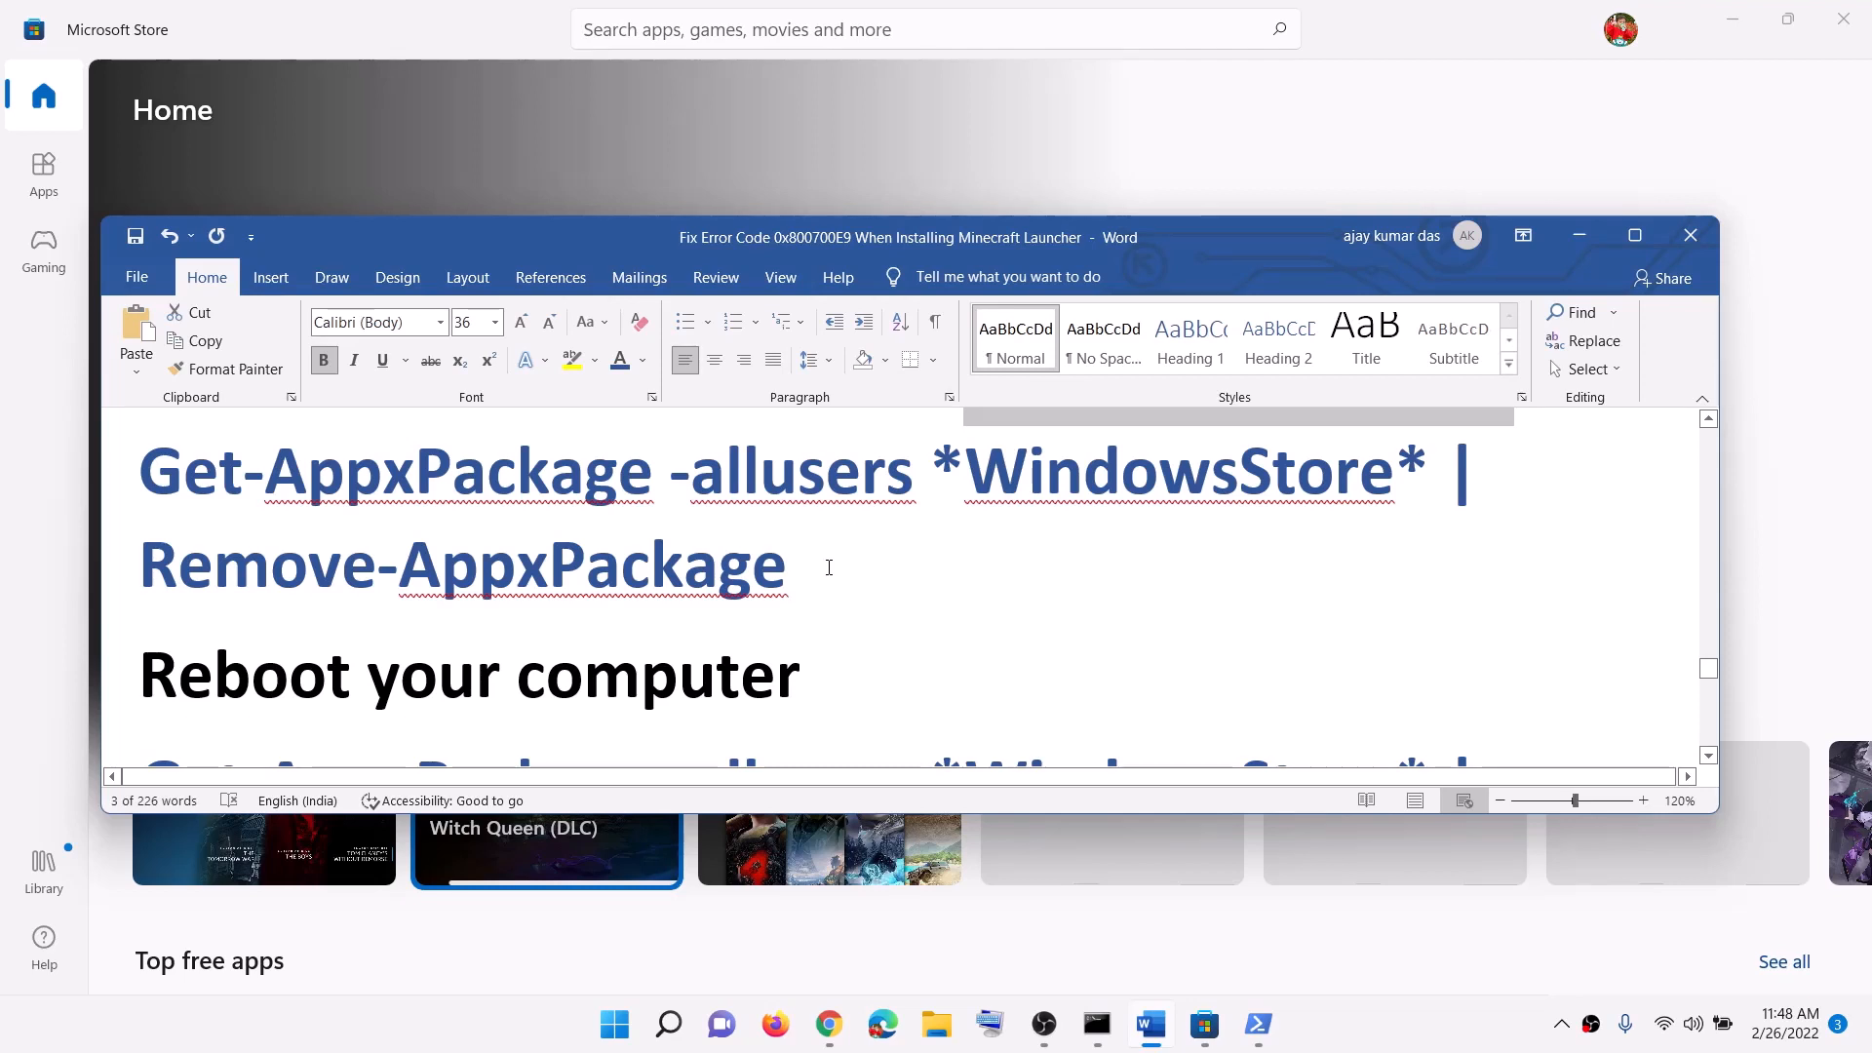
triple_click(829, 567)
right_click(277, 527)
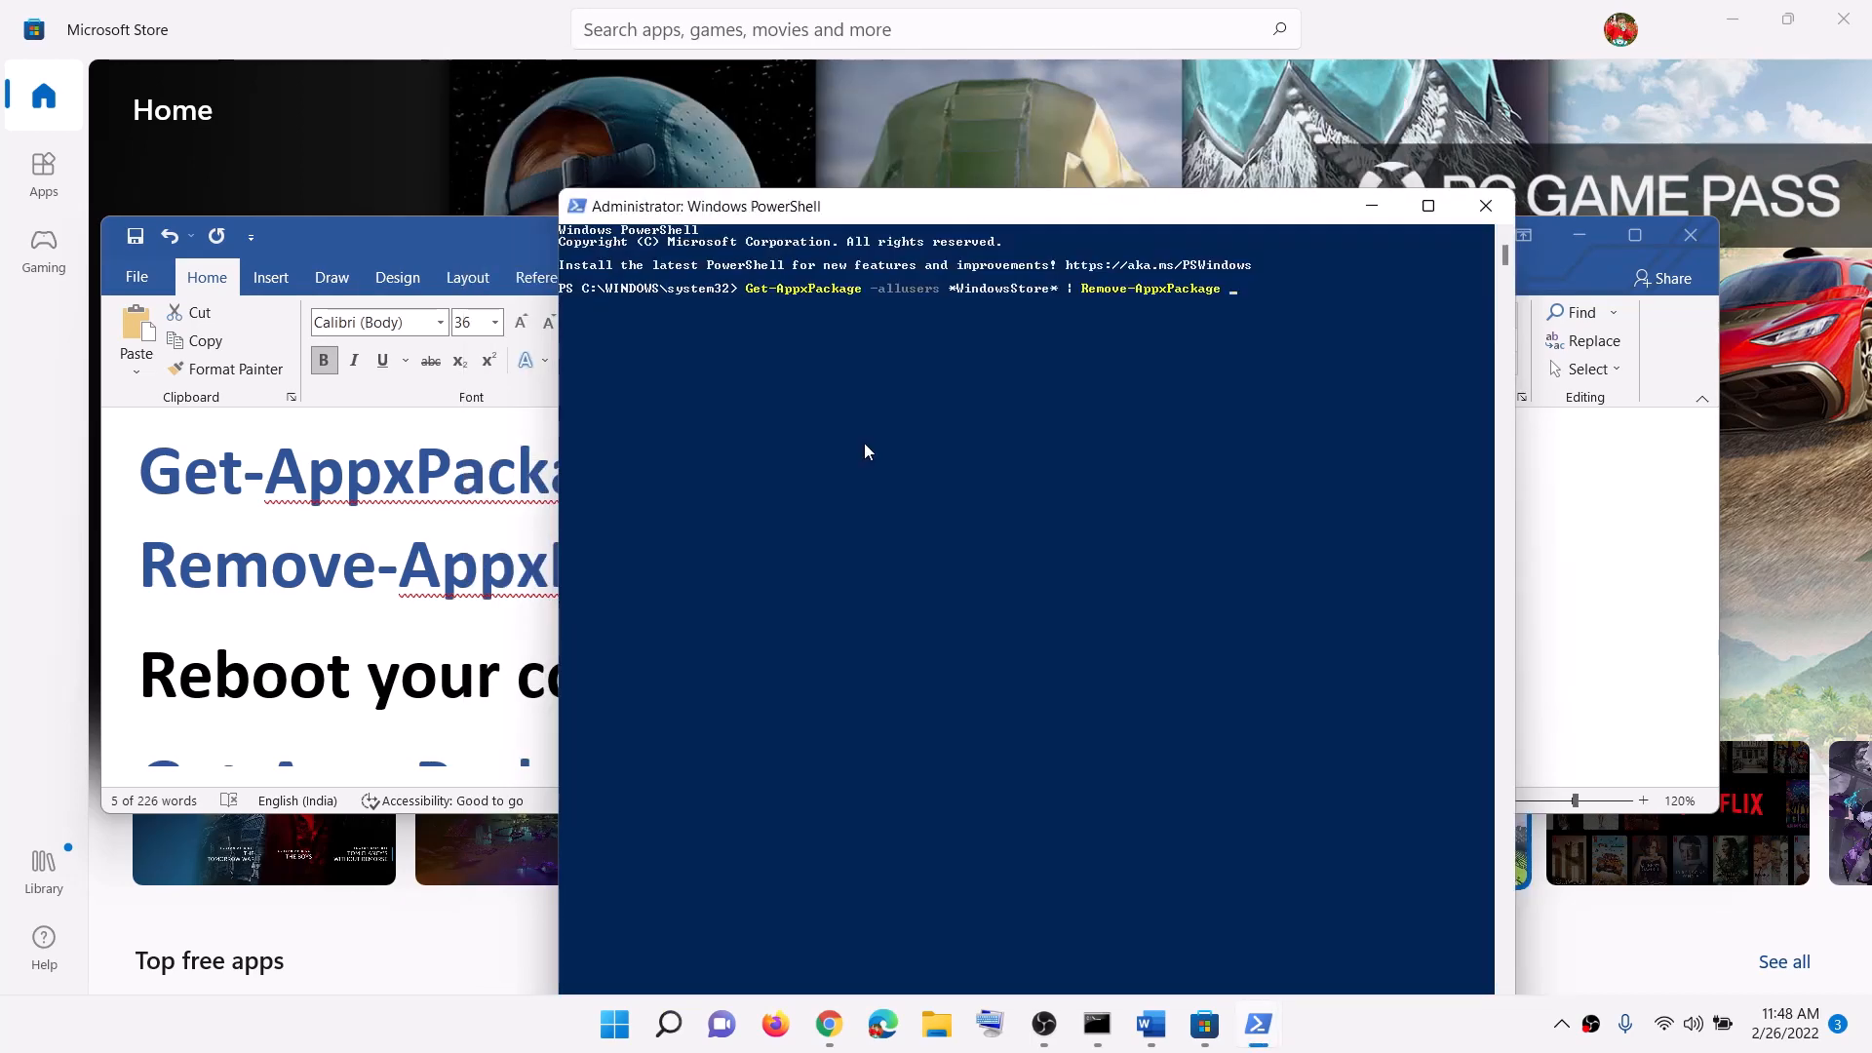
key("Return")
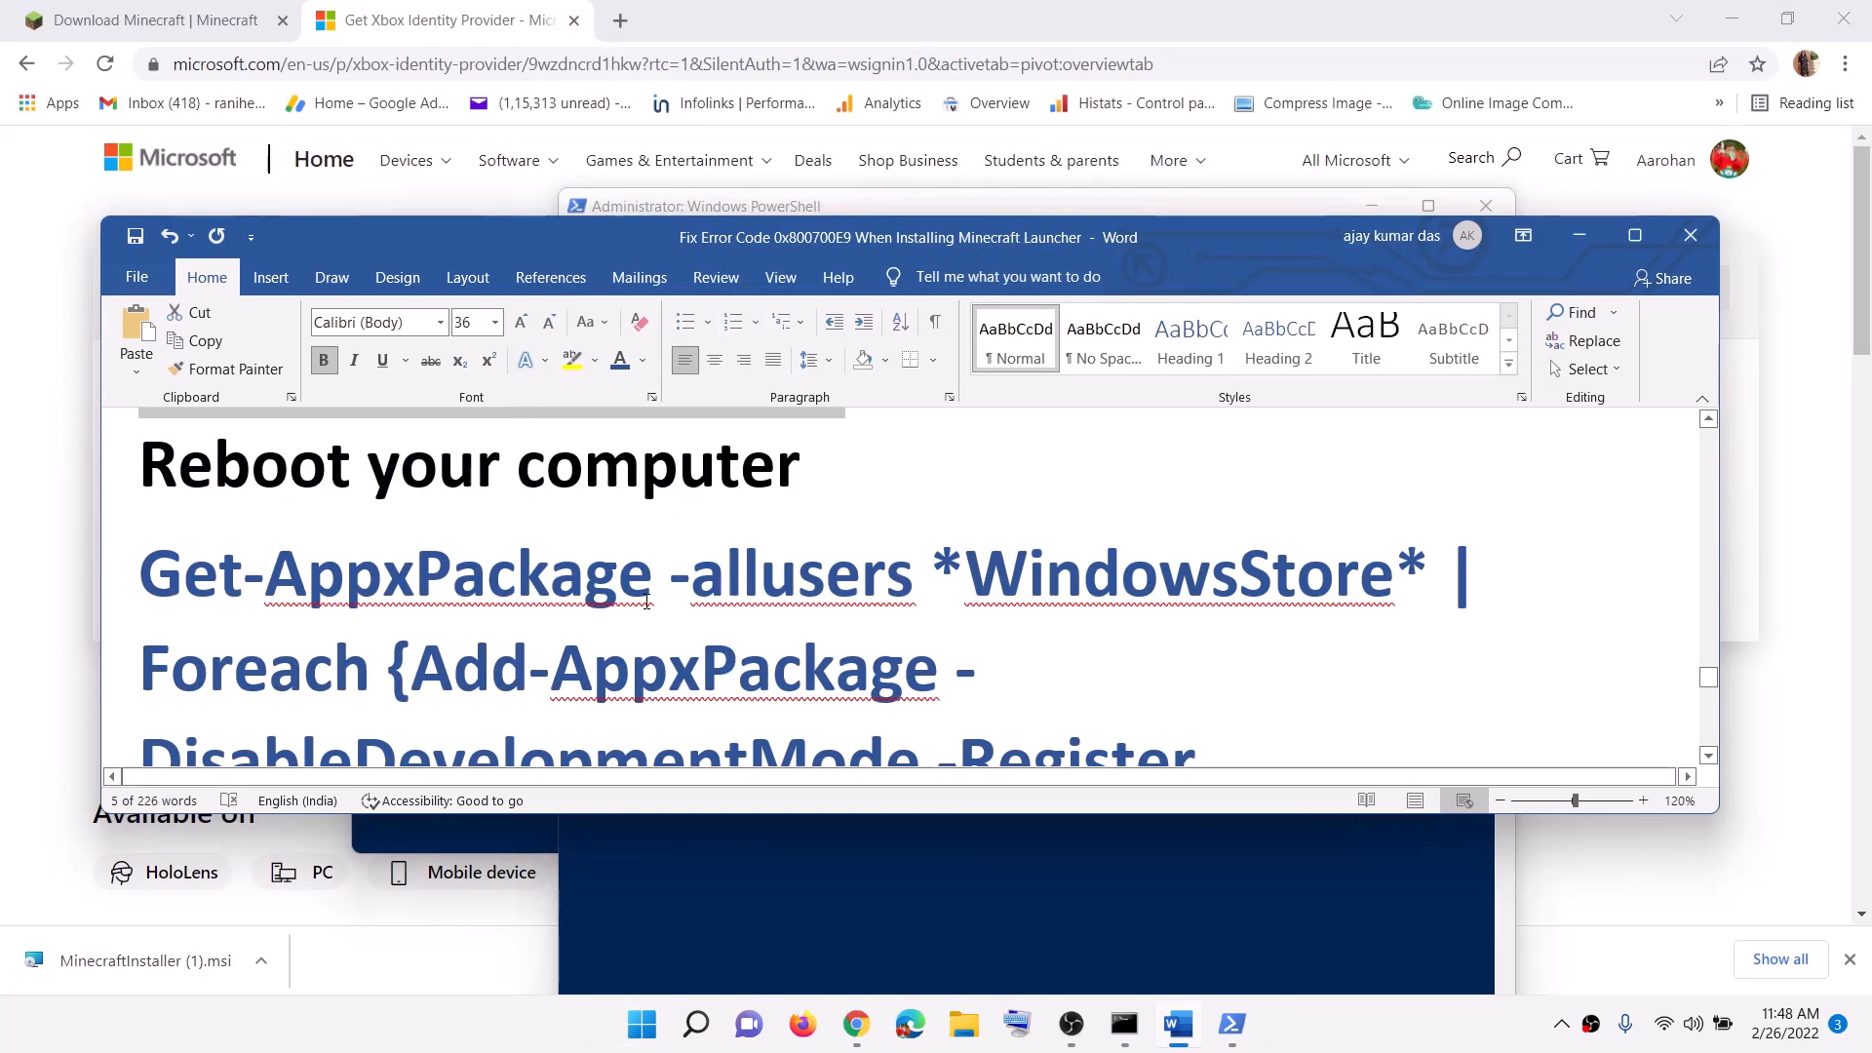
scroll(648, 602, "down", 2)
Step: Launch Windows PowerShell as administrator
left_click(641, 1024)
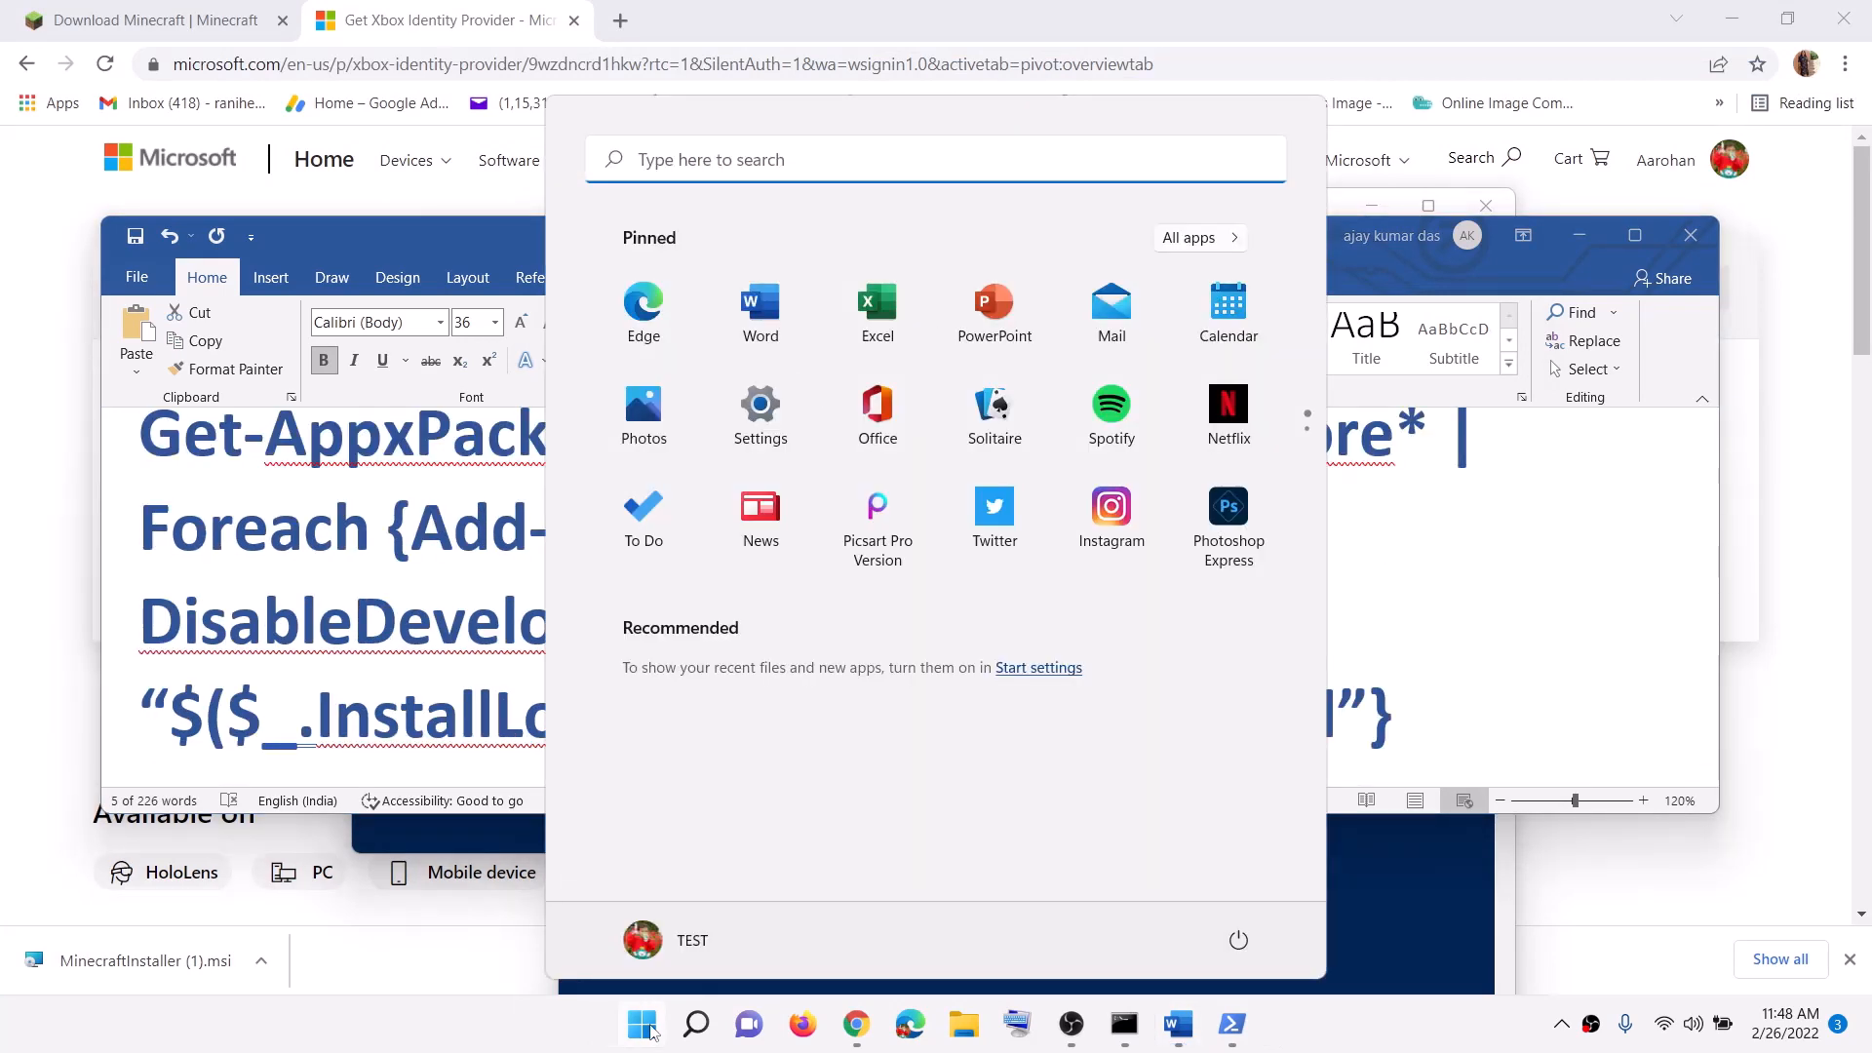
type("powershell")
right_click(624, 375)
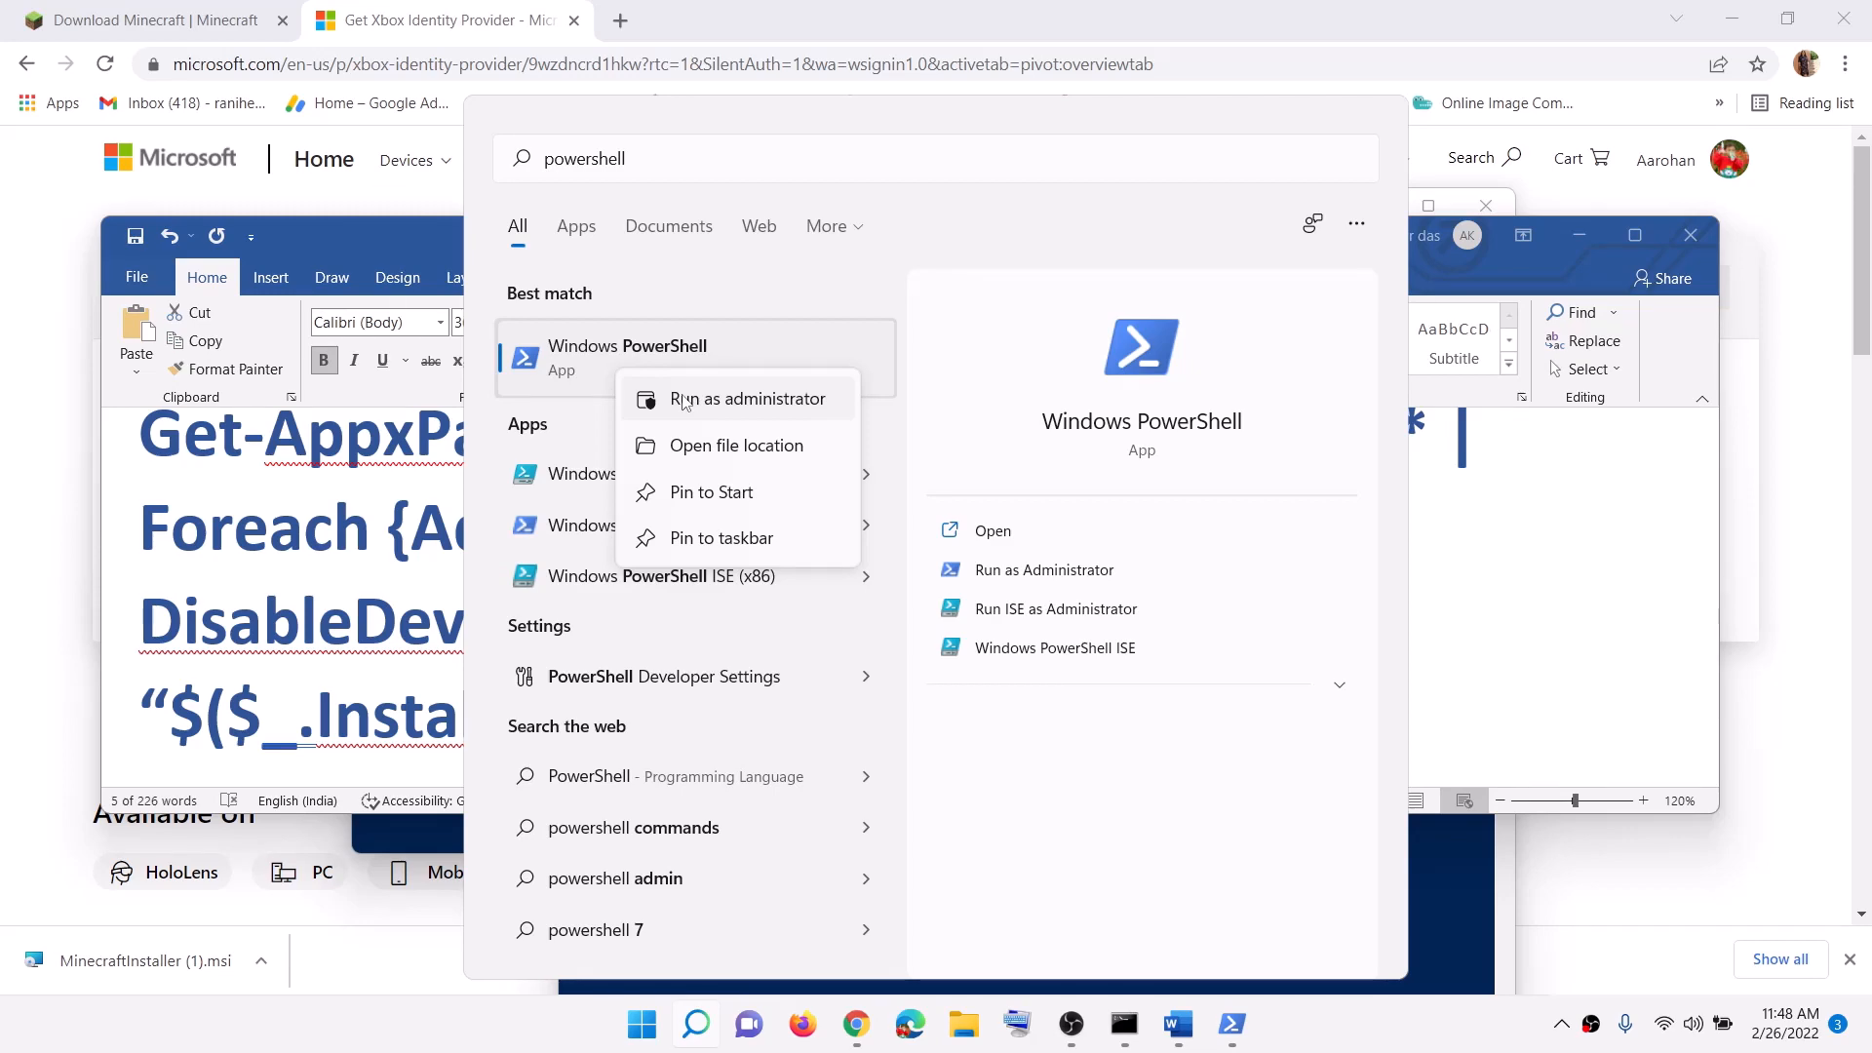
left_click(686, 403)
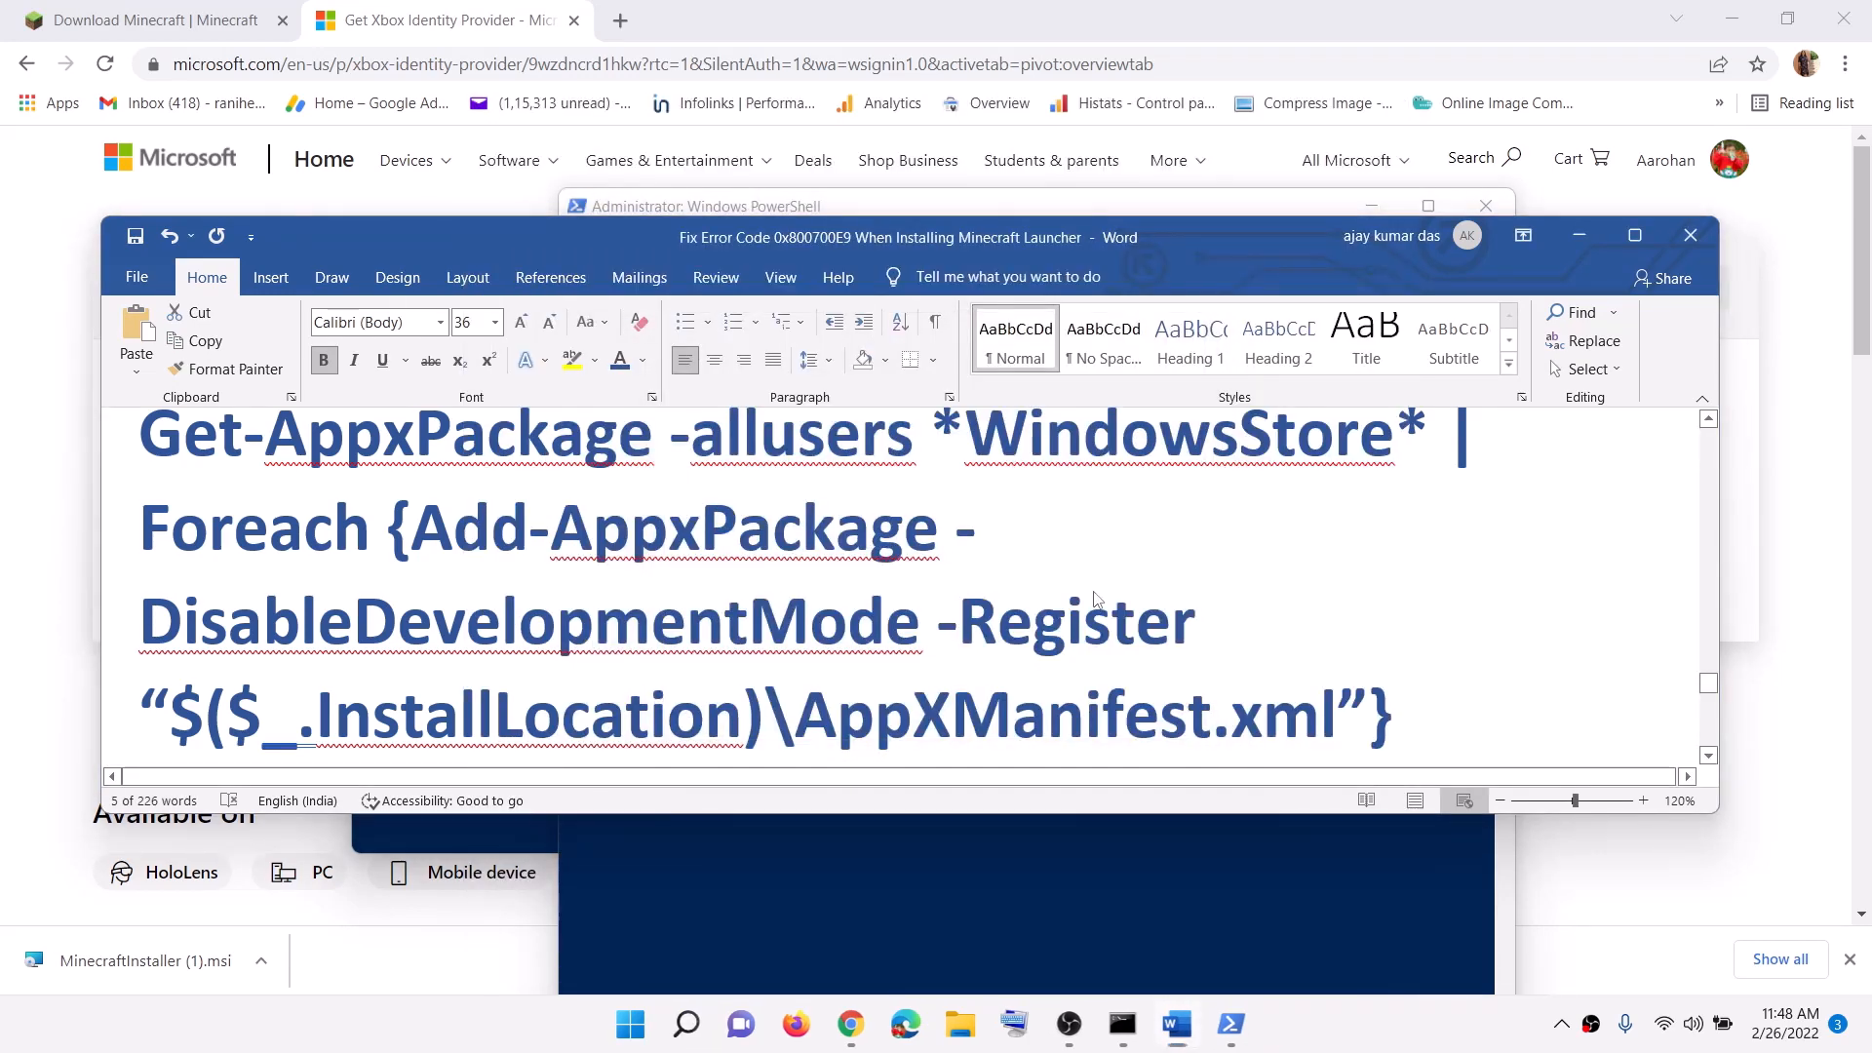
Step: Copy the Foreach Add-AppxPackage -Register command from the guide and run it in admin PowerShell
scroll(1097, 599, "up", 1)
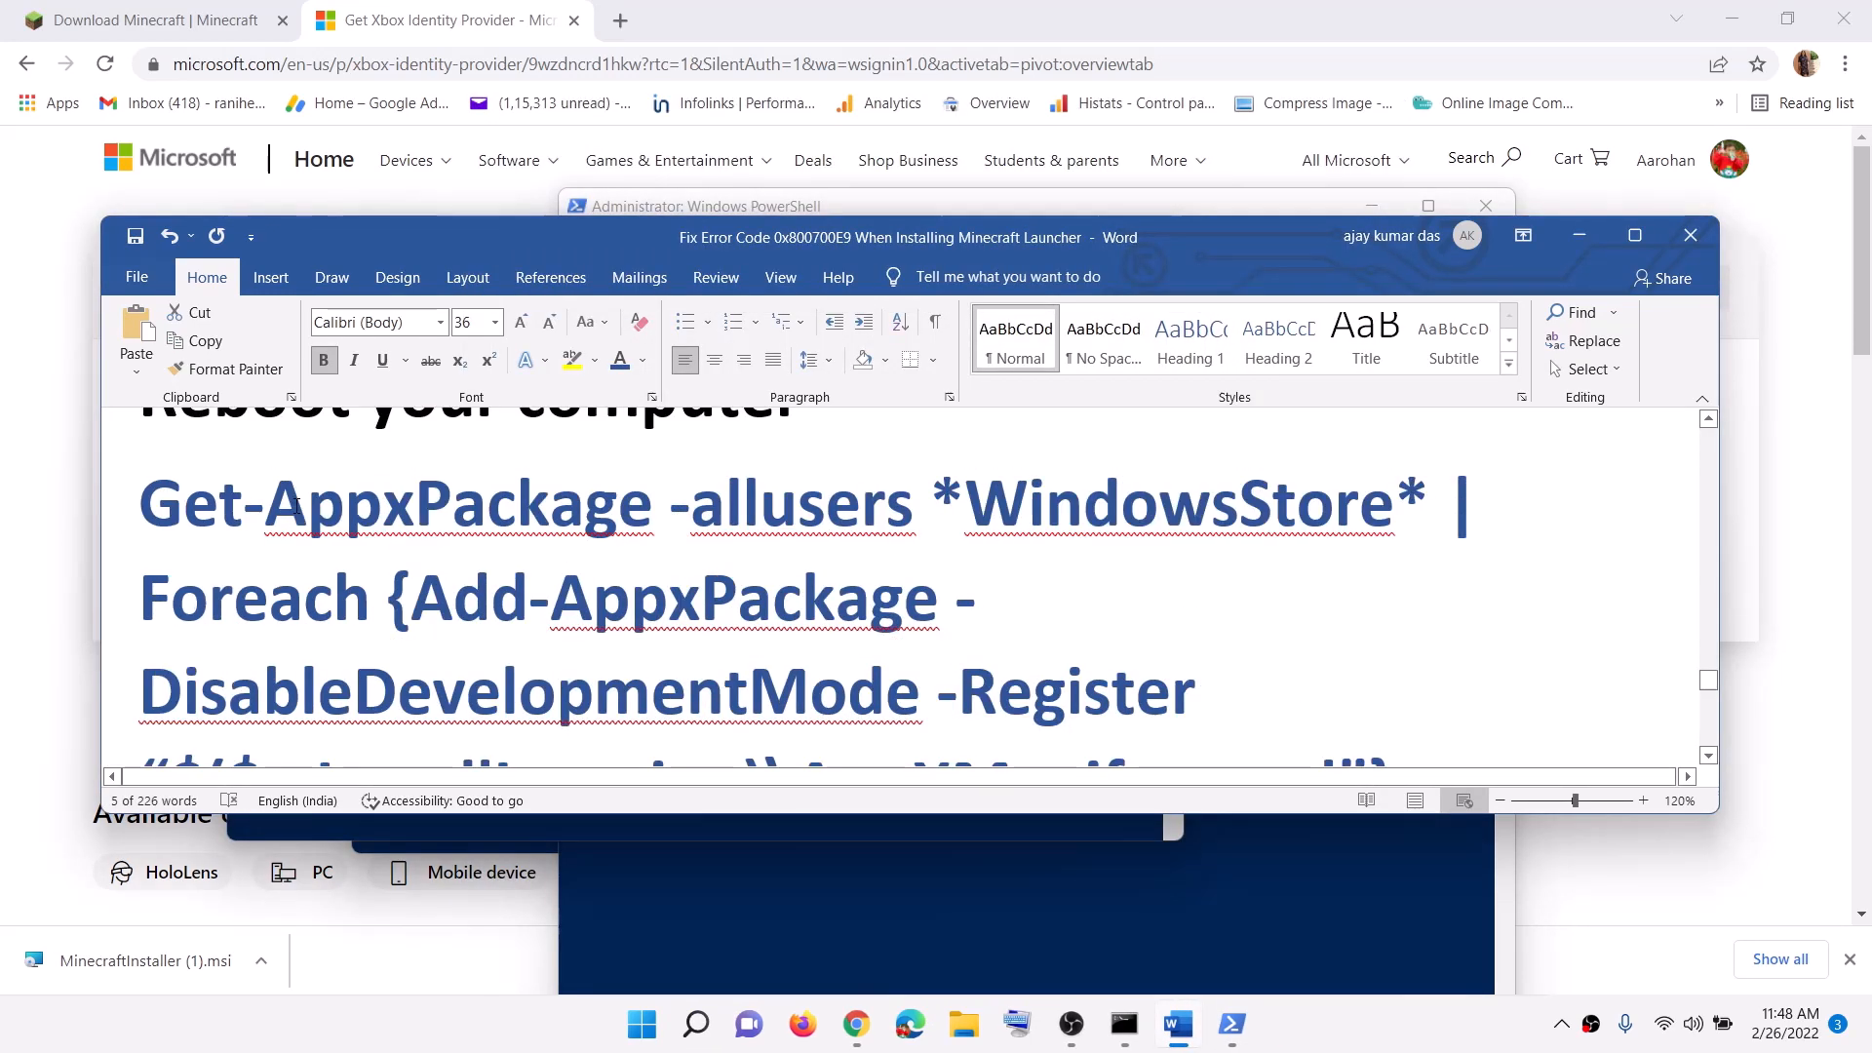
left_click_drag(151, 496, 1402, 695)
right_click(843, 547)
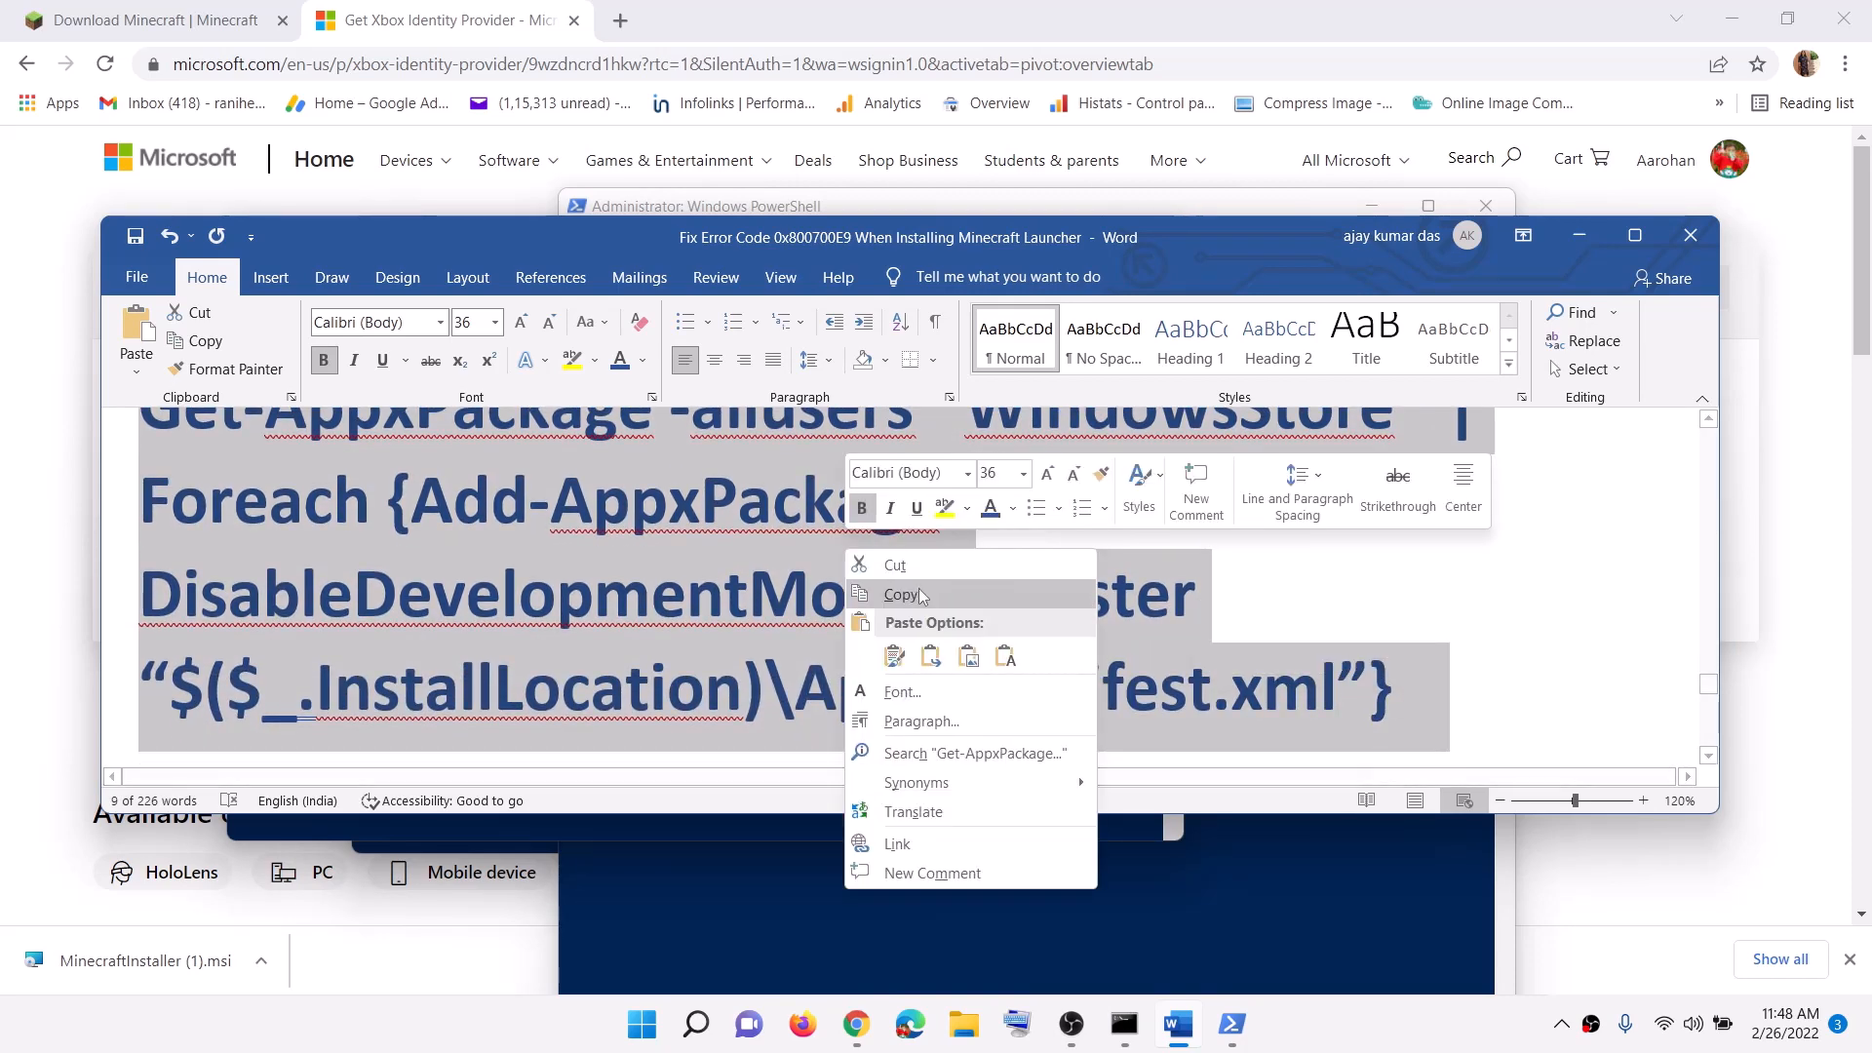
left_click(965, 602)
scroll(965, 602, "down", 1)
left_click(1233, 1024)
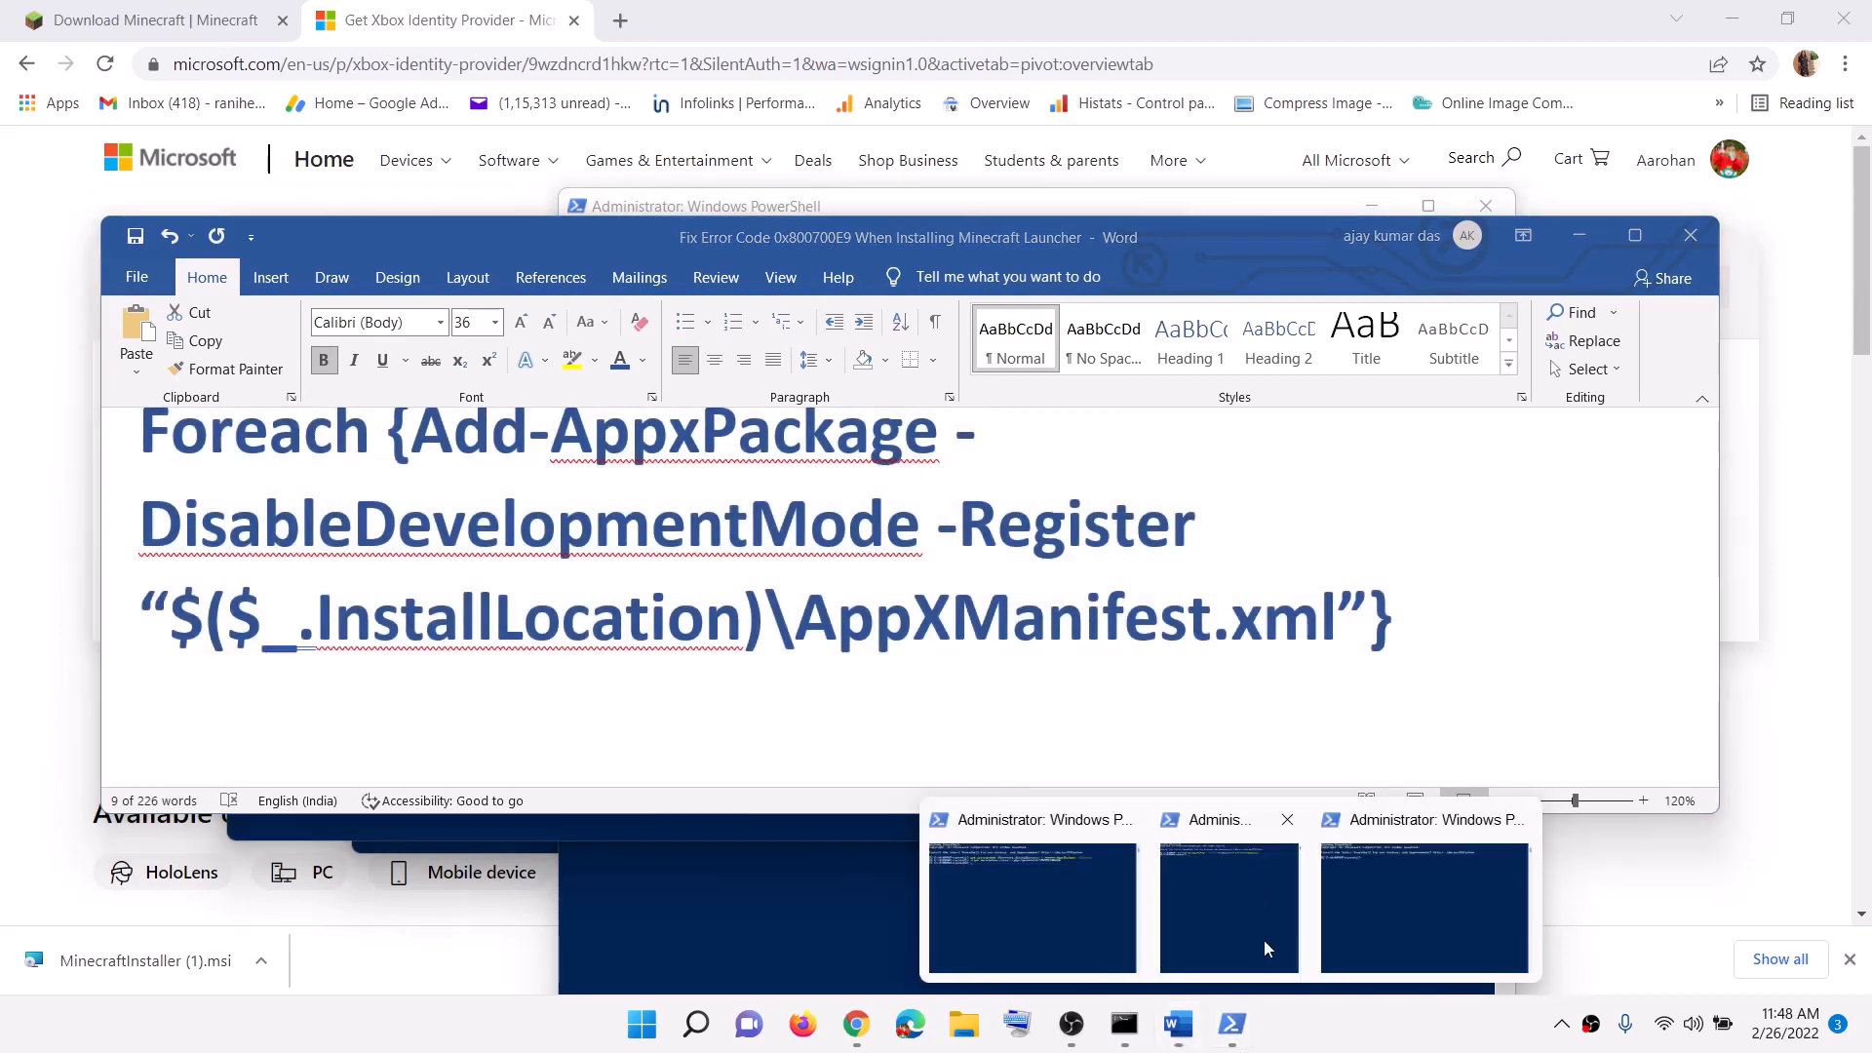
left_click(1384, 916)
right_click(705, 497)
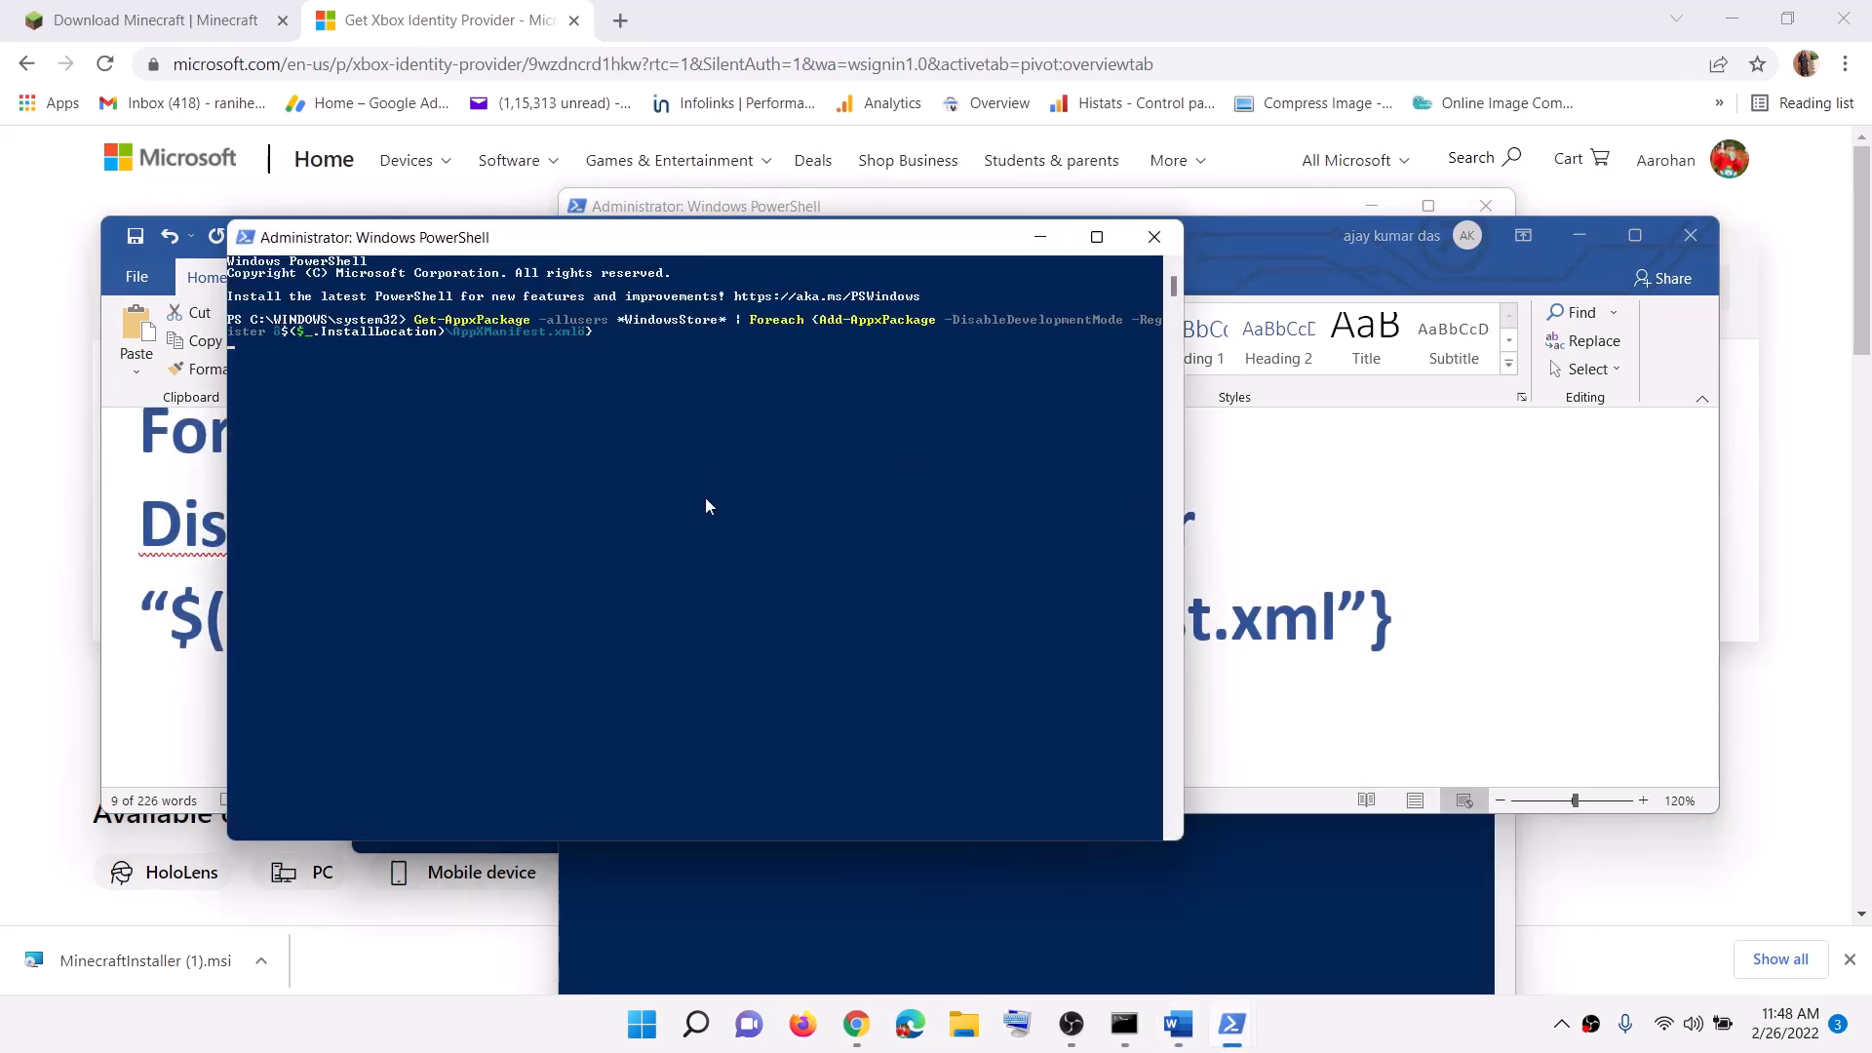
key("Return")
Step: Relaunch Microsoft Store from a 'store' search and scroll the guide to Step 13
left_click(641, 1042)
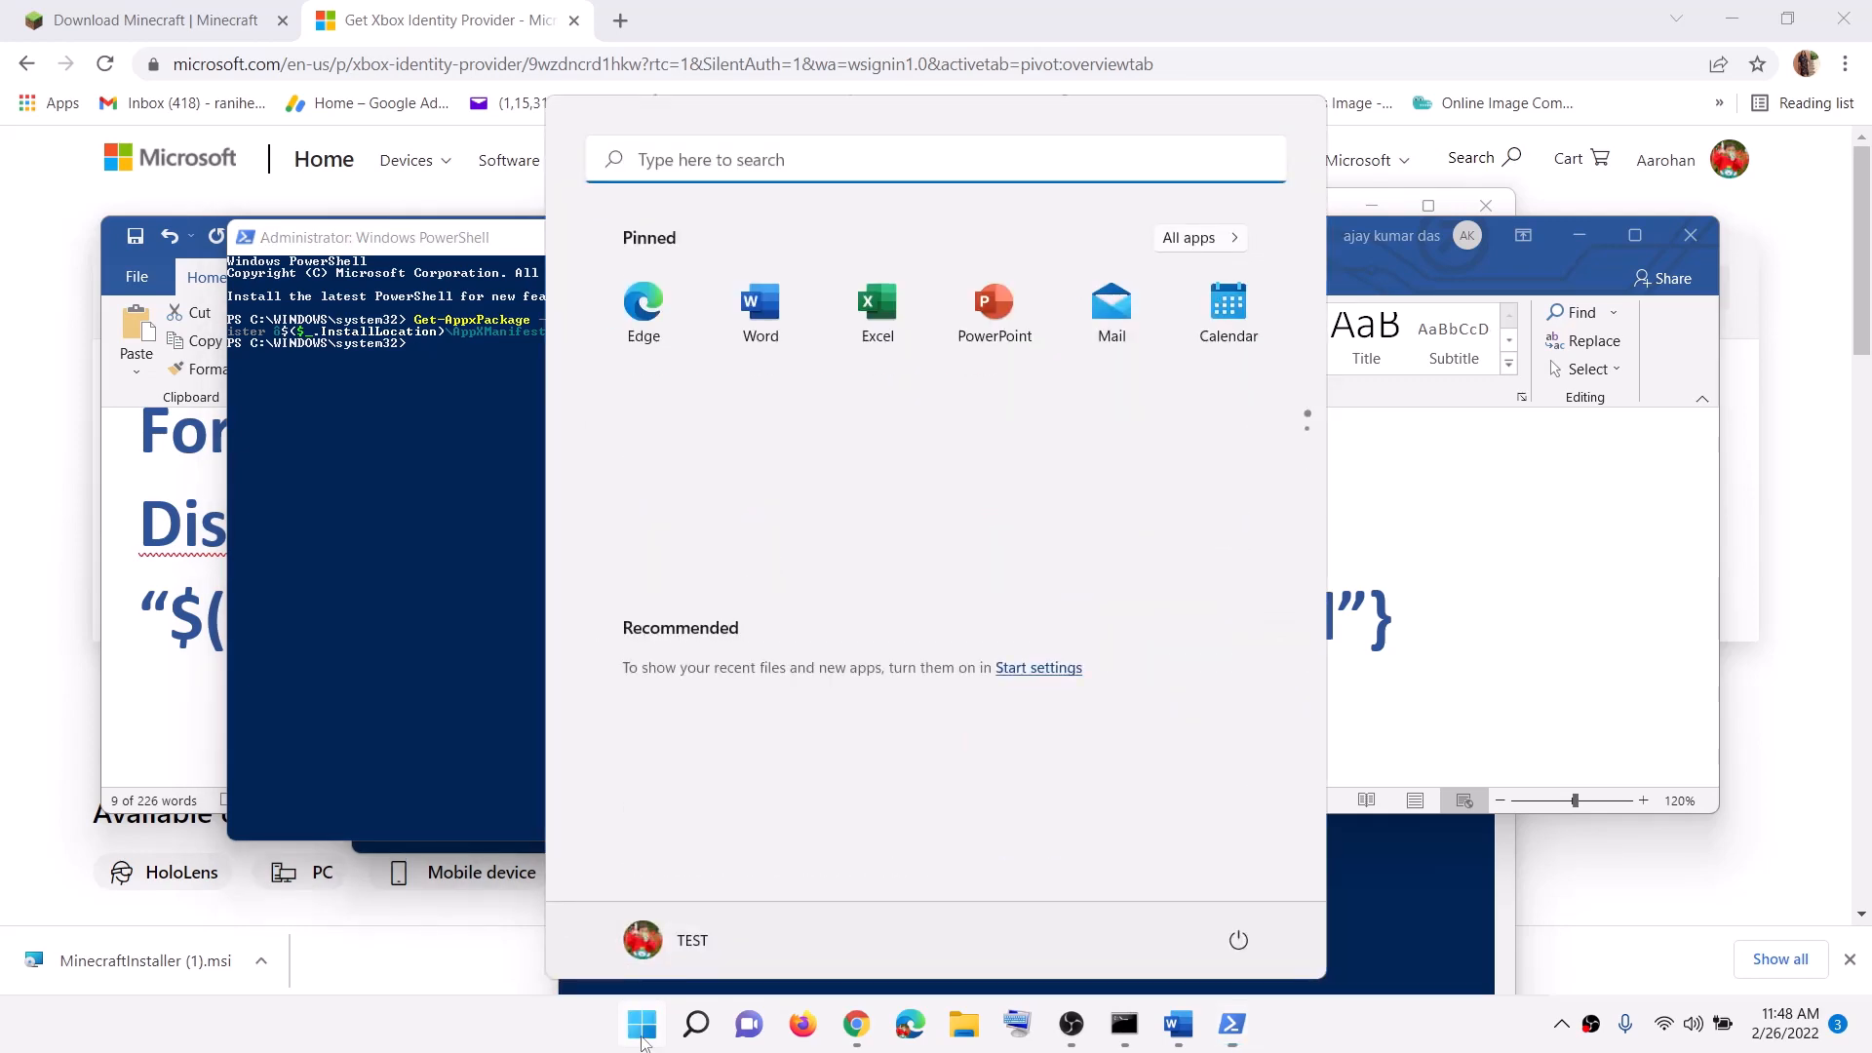
type("store")
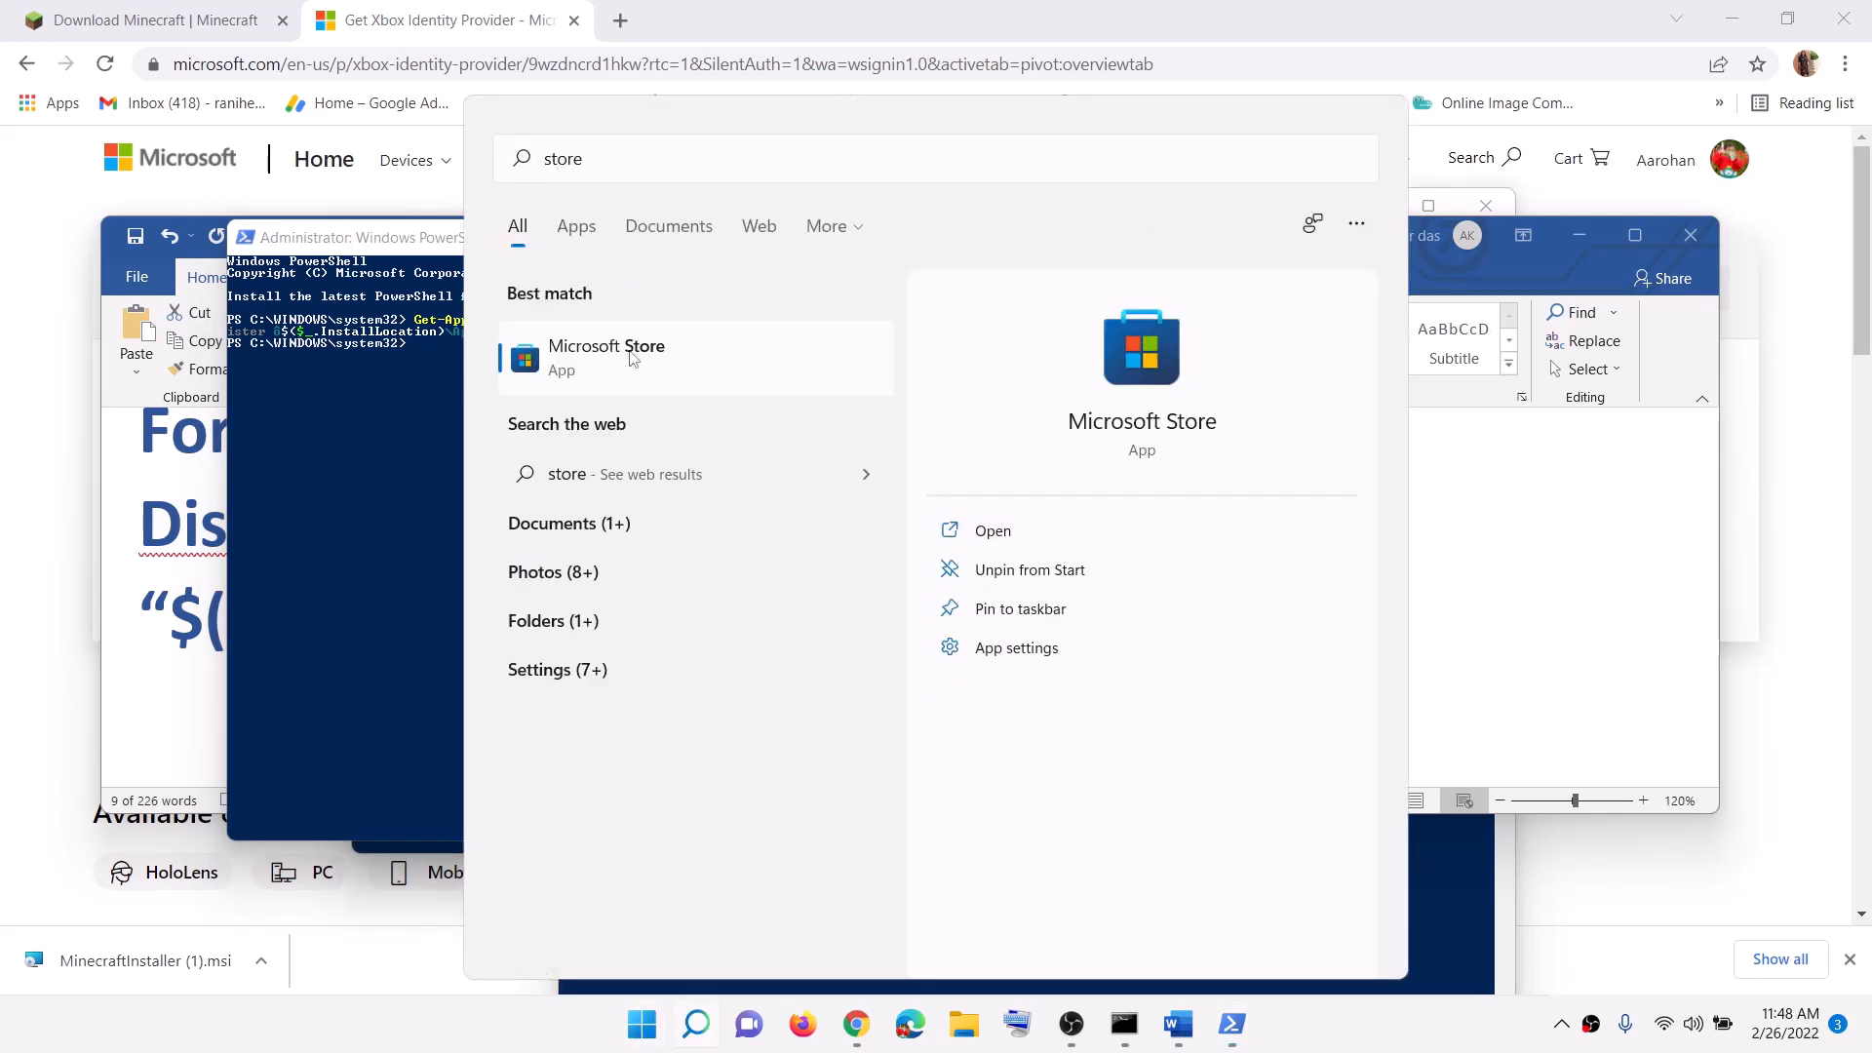
left_click(631, 359)
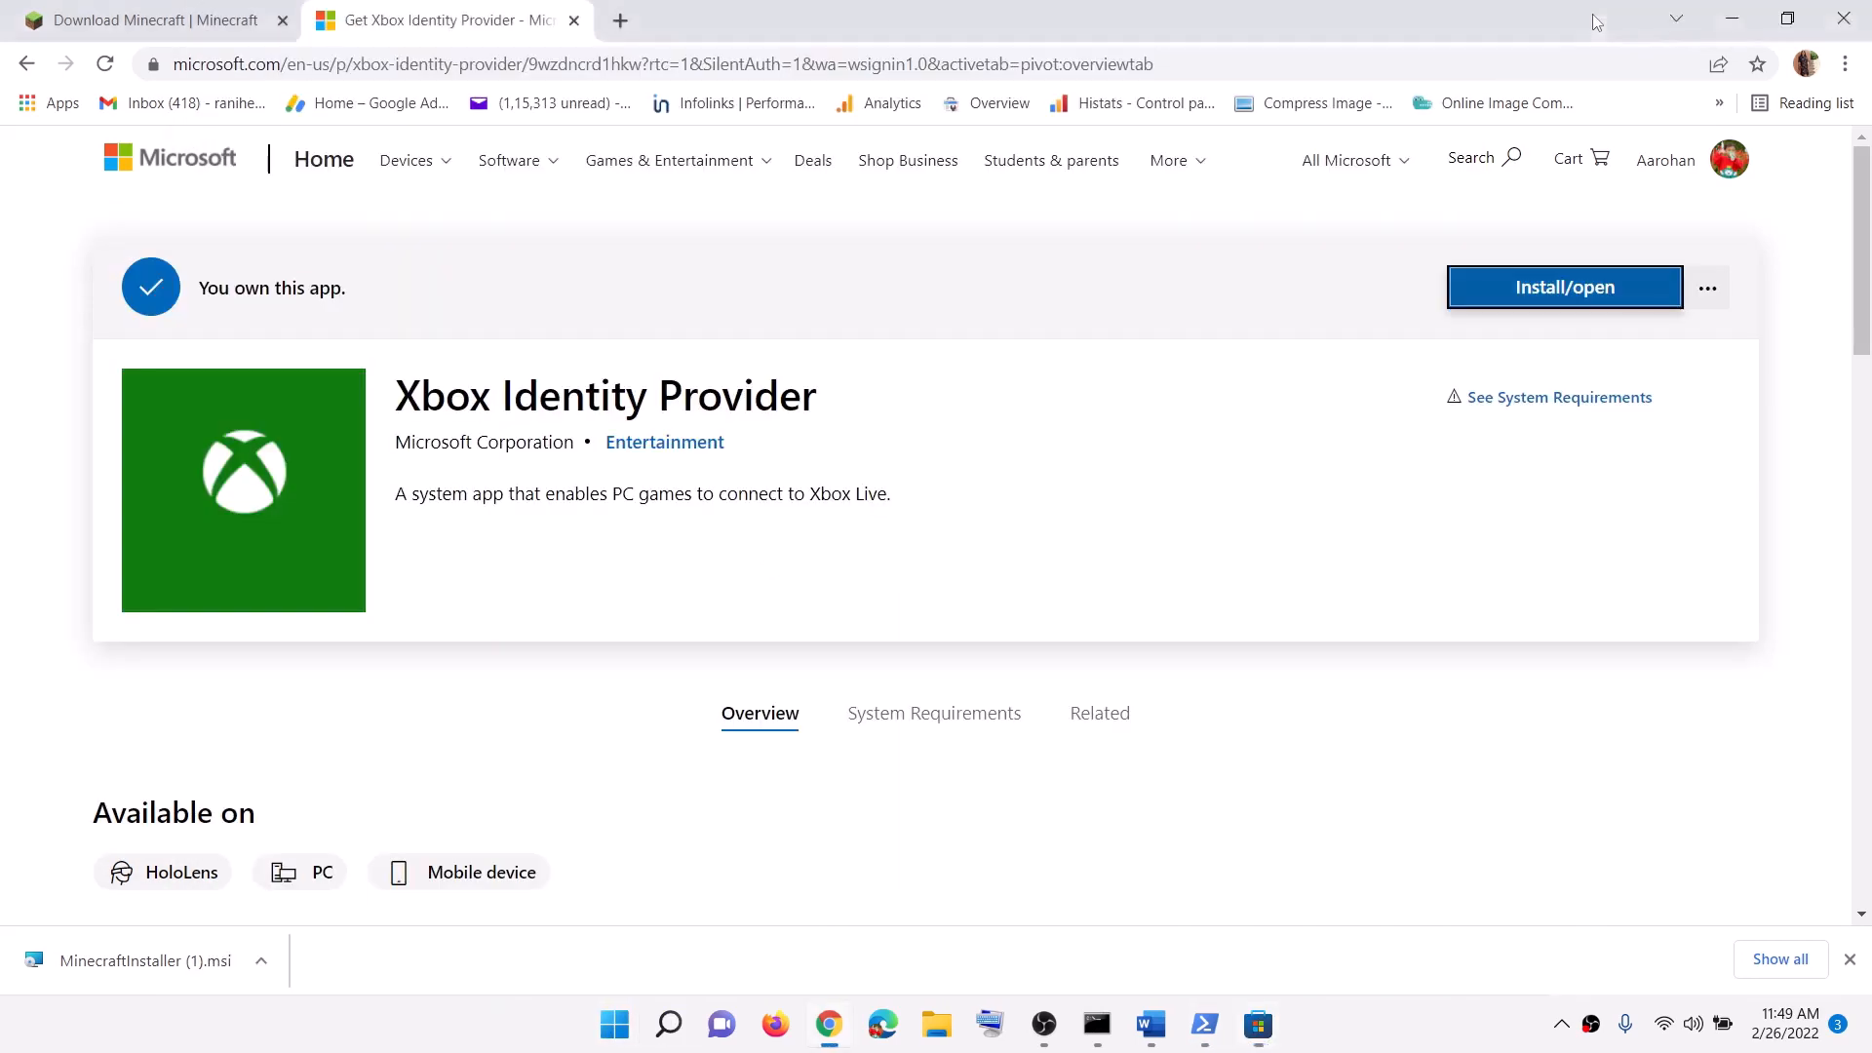
left_click(1151, 1024)
scroll(672, 611, "down", 2)
scroll(672, 612, "down", 1)
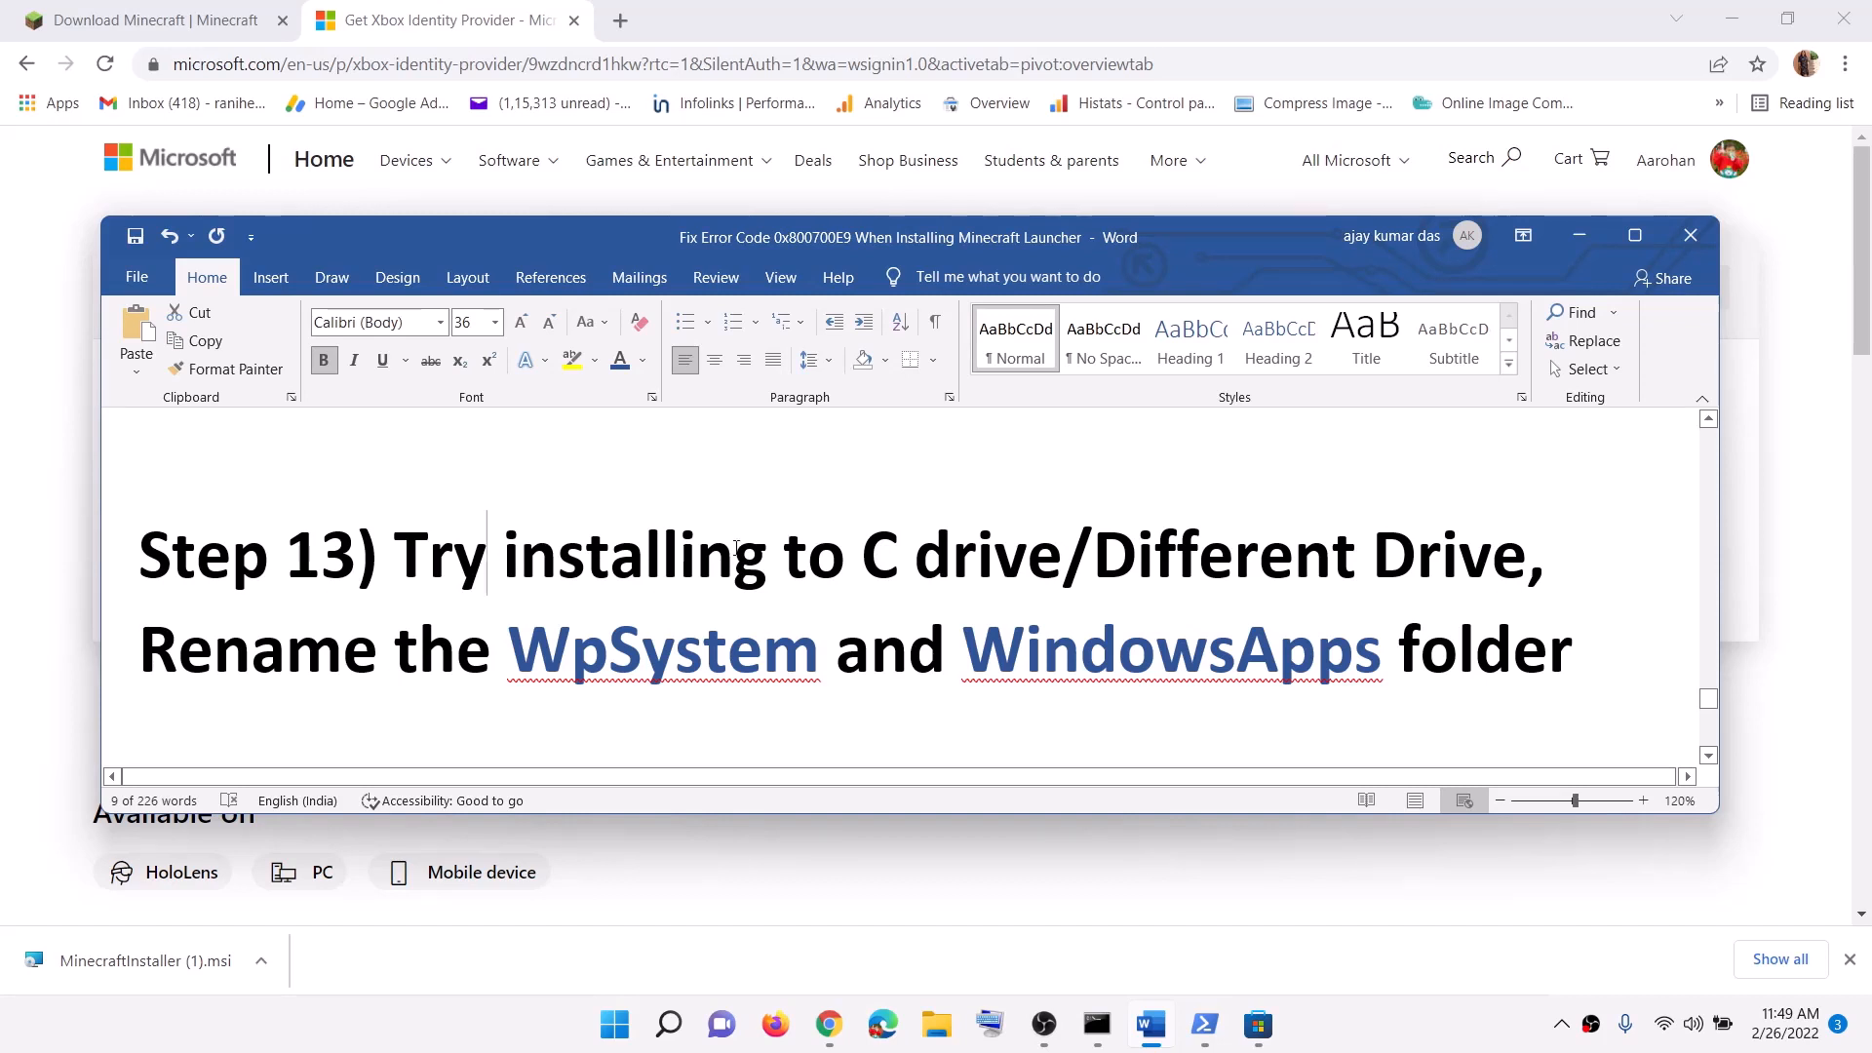
Step: Highlight 'Different Drive' in the Step 13 heading and open Storage settings
left_click_drag(395, 557, 1063, 556)
left_click(1138, 523)
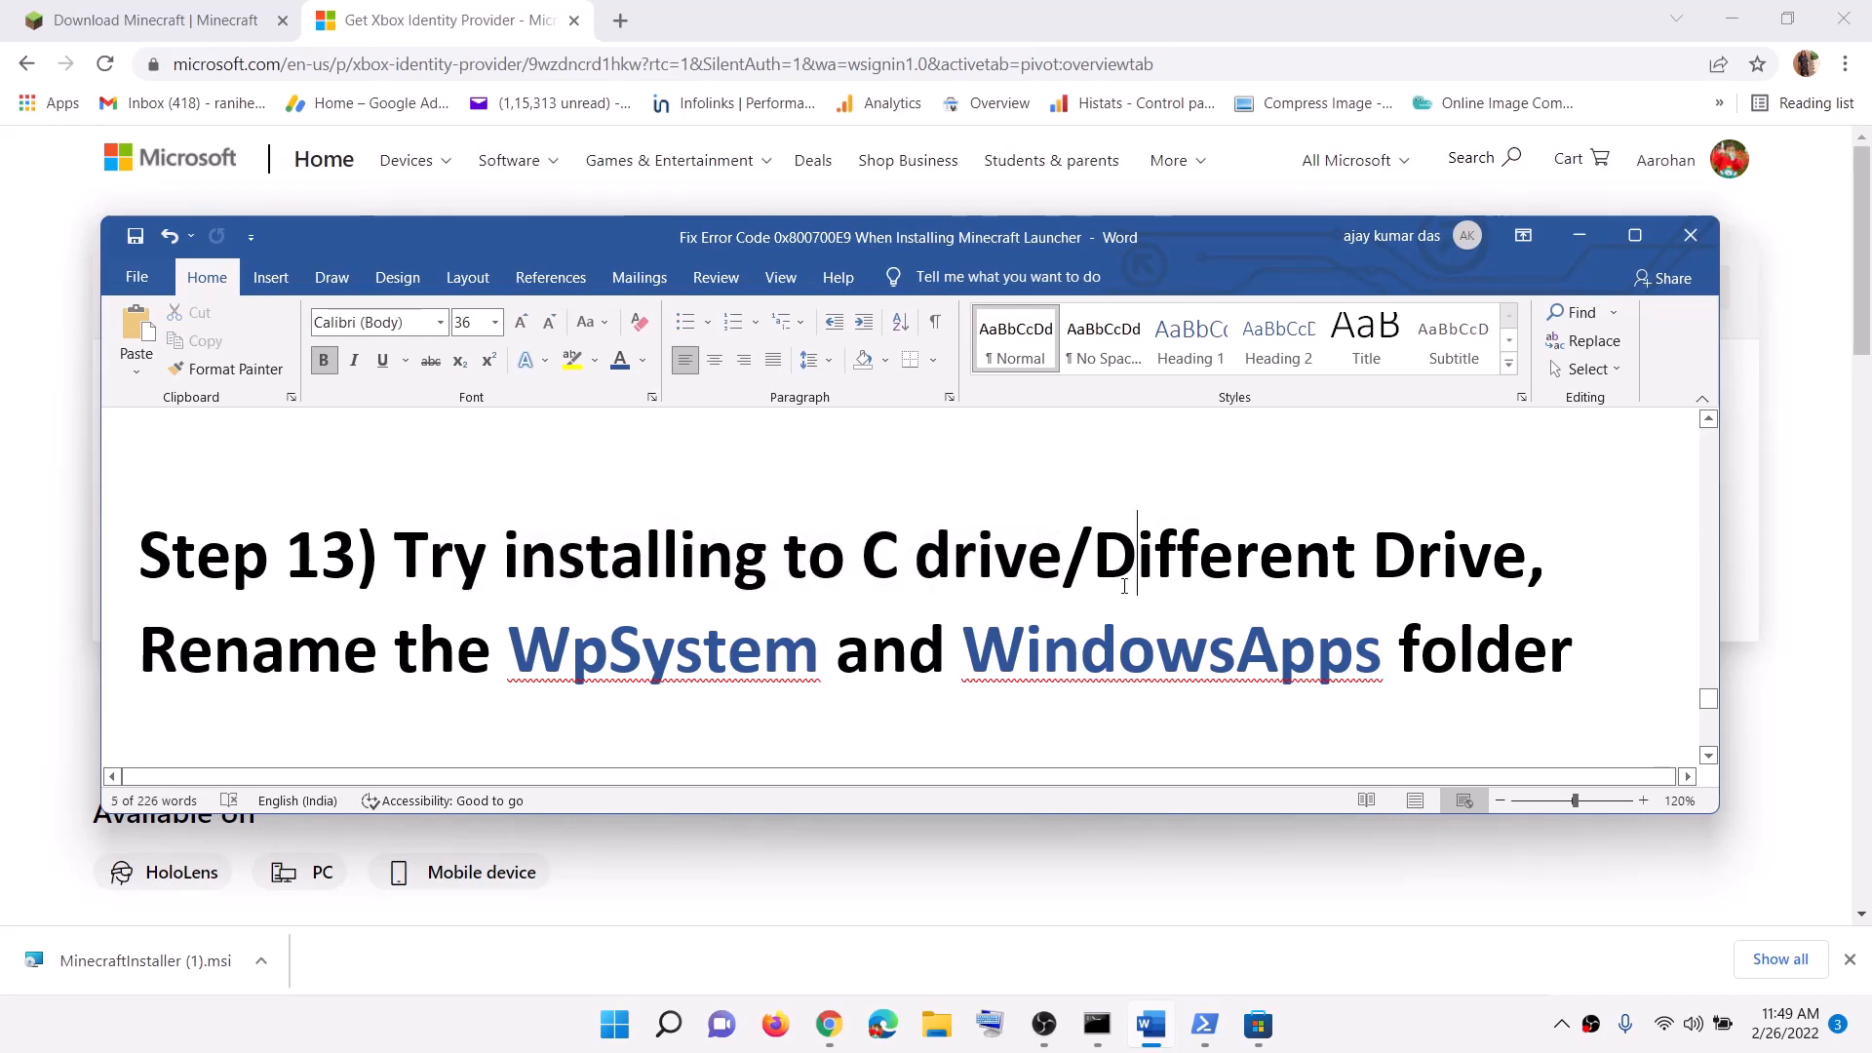
left_click_drag(862, 558, 1312, 558)
left_click(1095, 558)
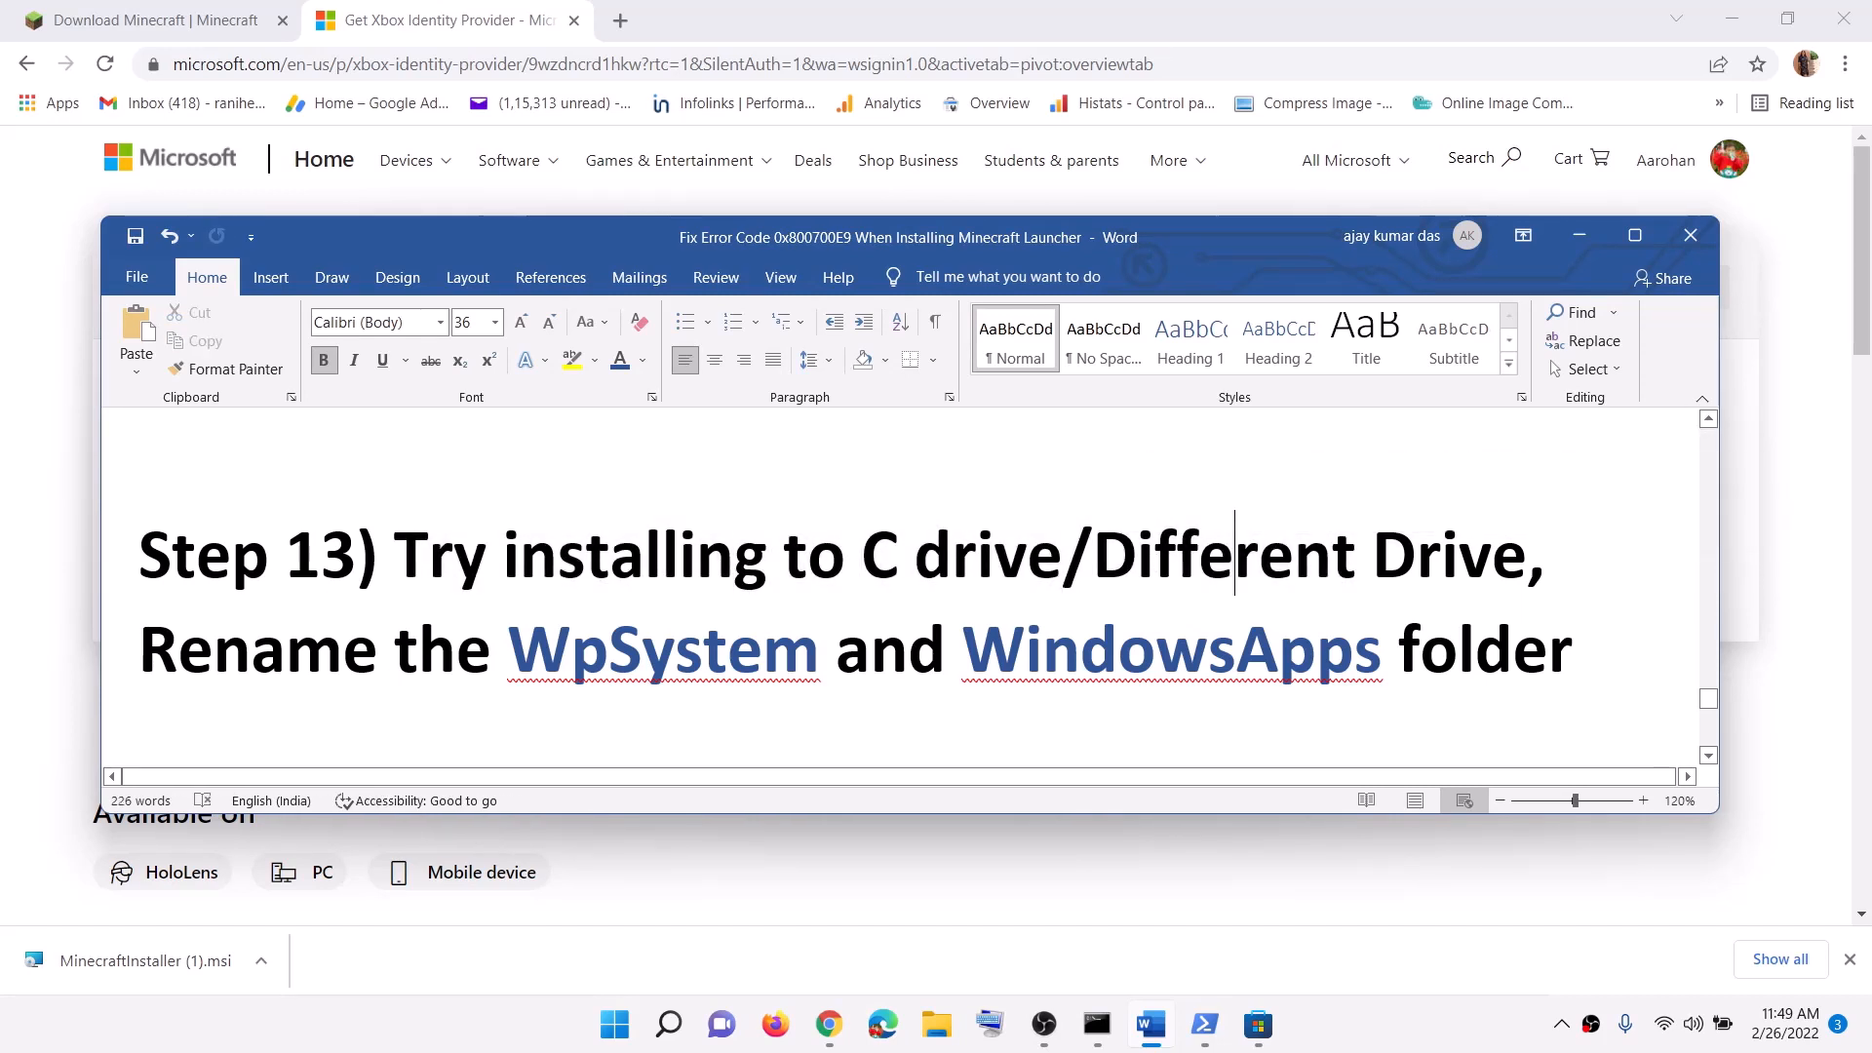
left_click_drag(1094, 558, 1459, 558)
left_click(614, 1024)
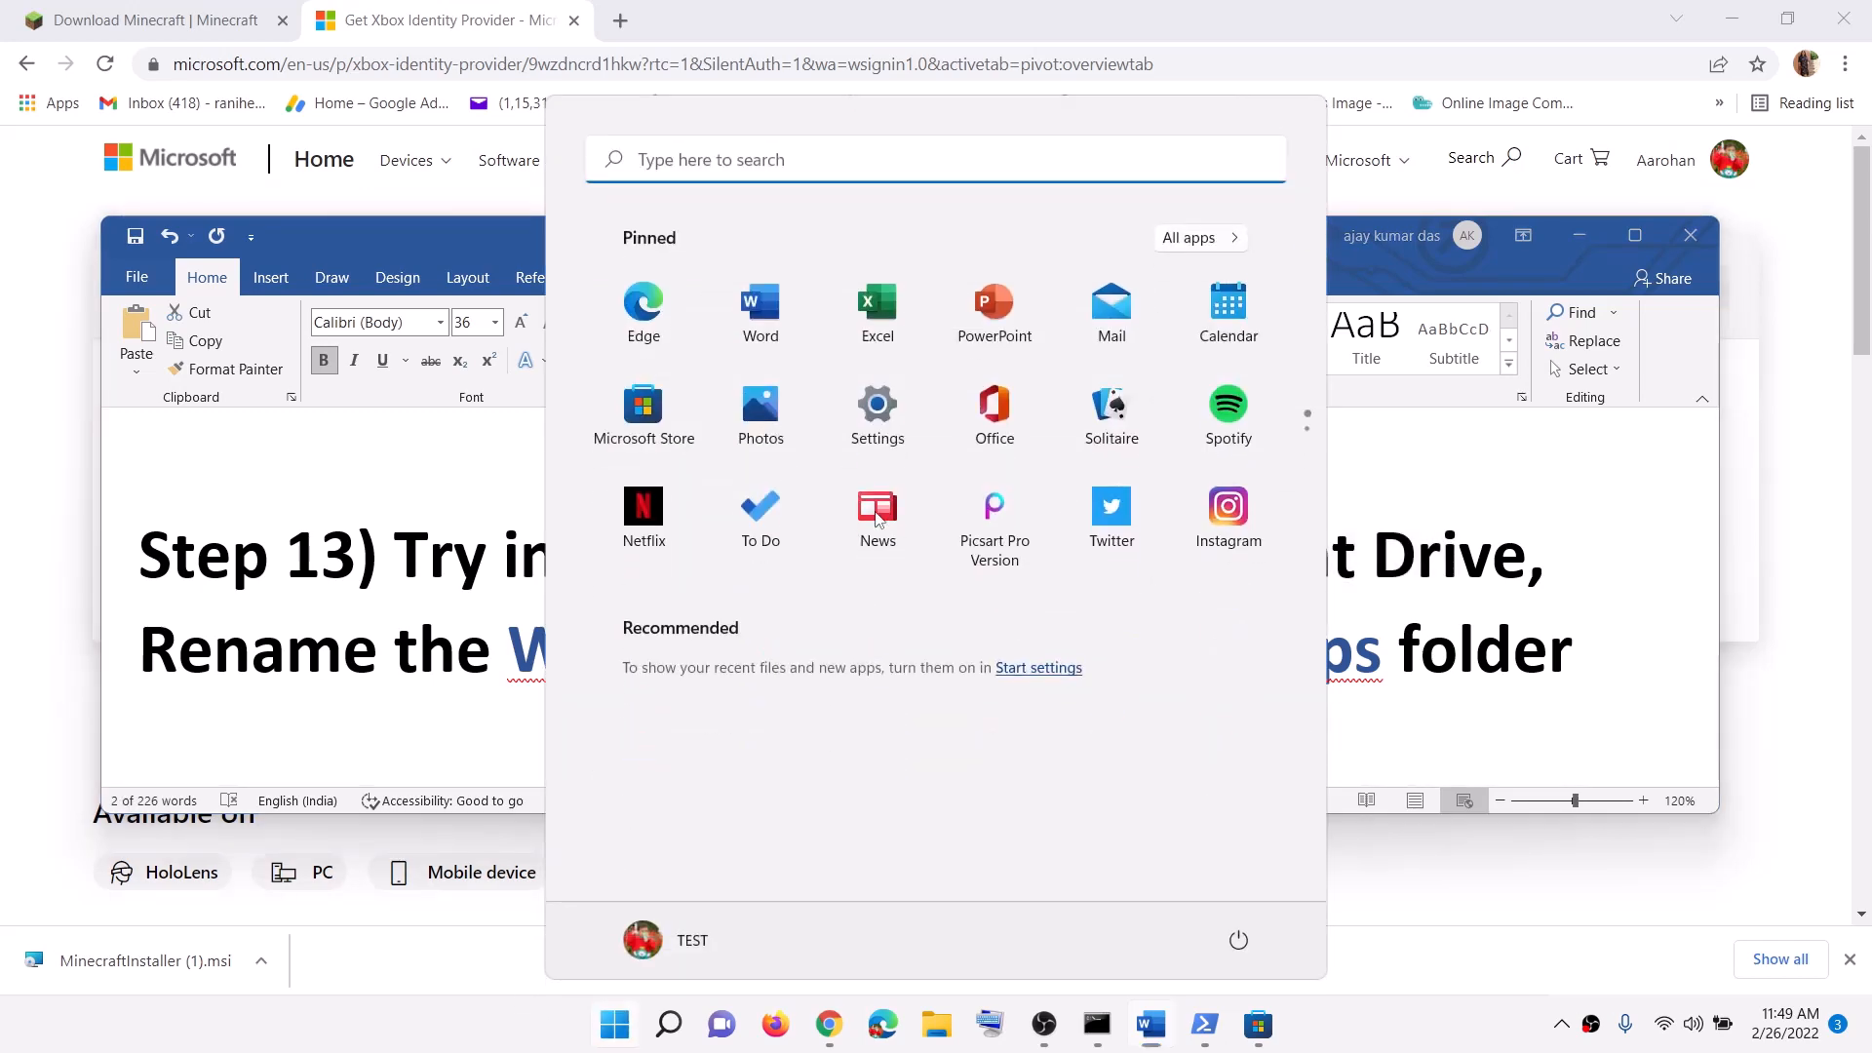
left_click(878, 415)
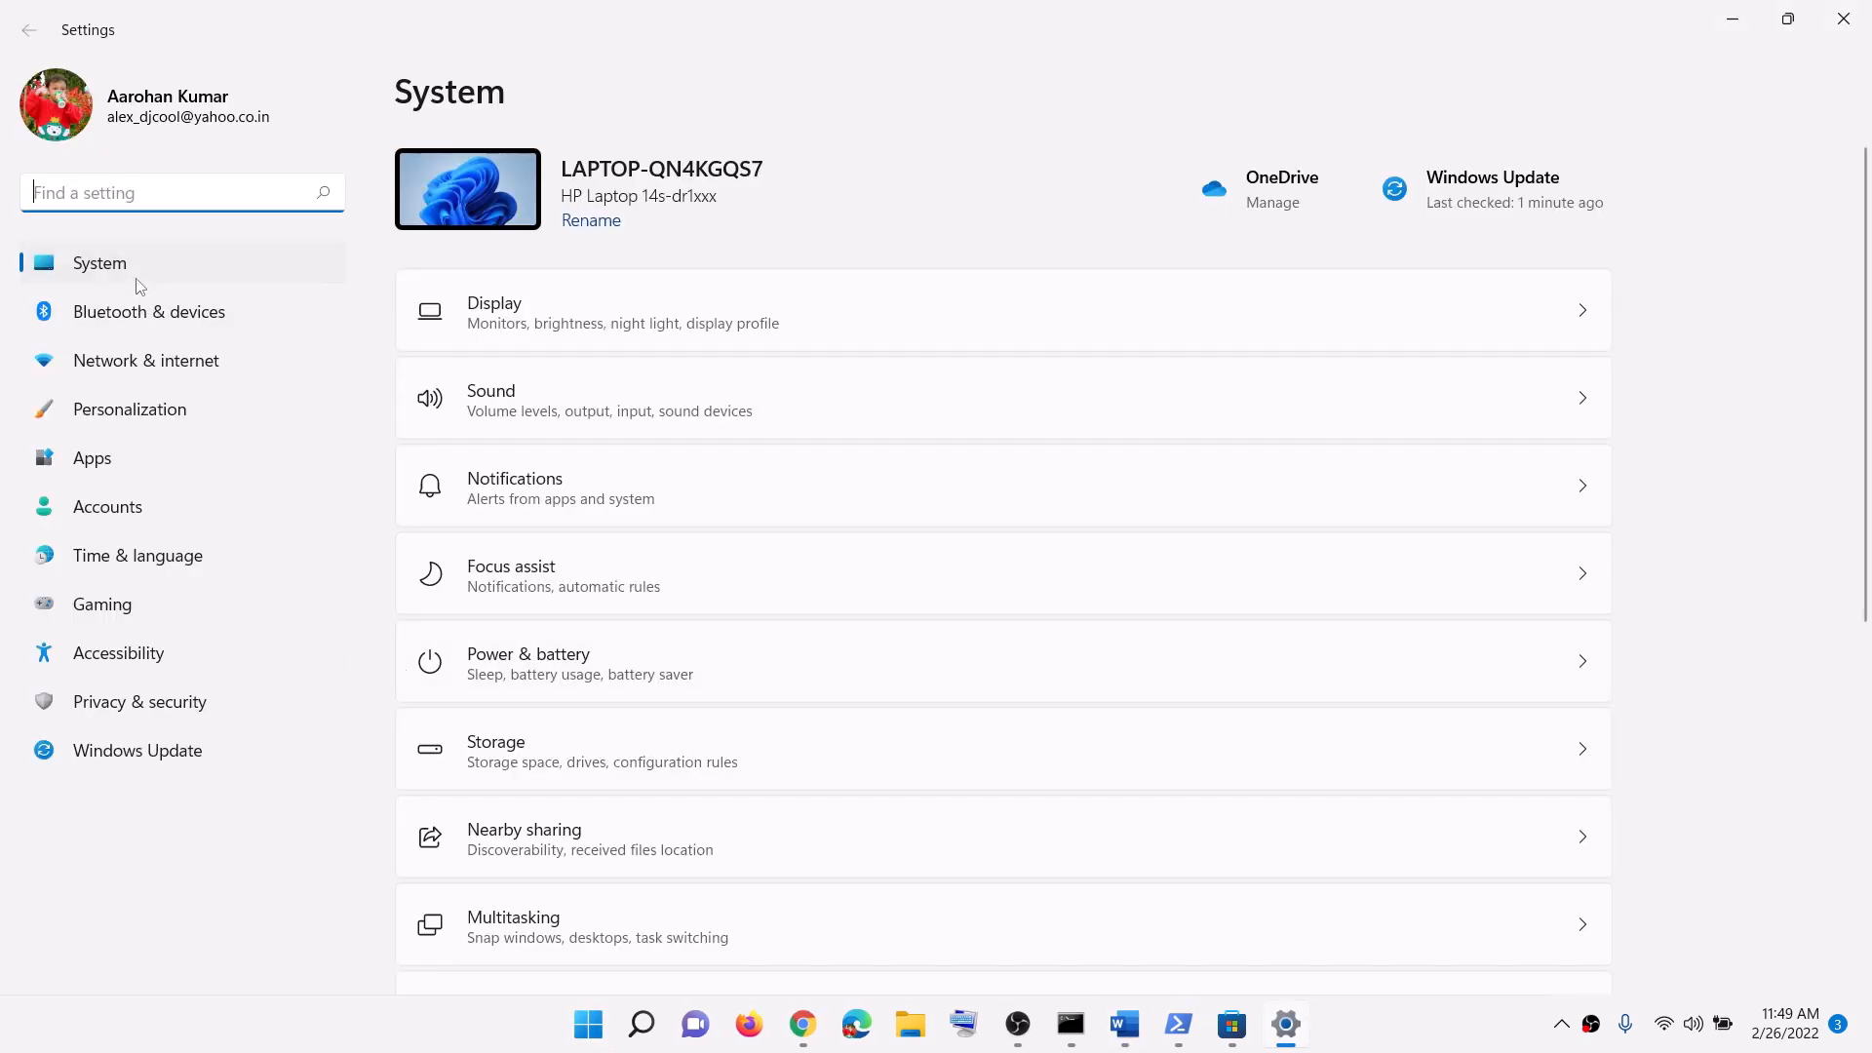
scroll(632, 702, "down", 5)
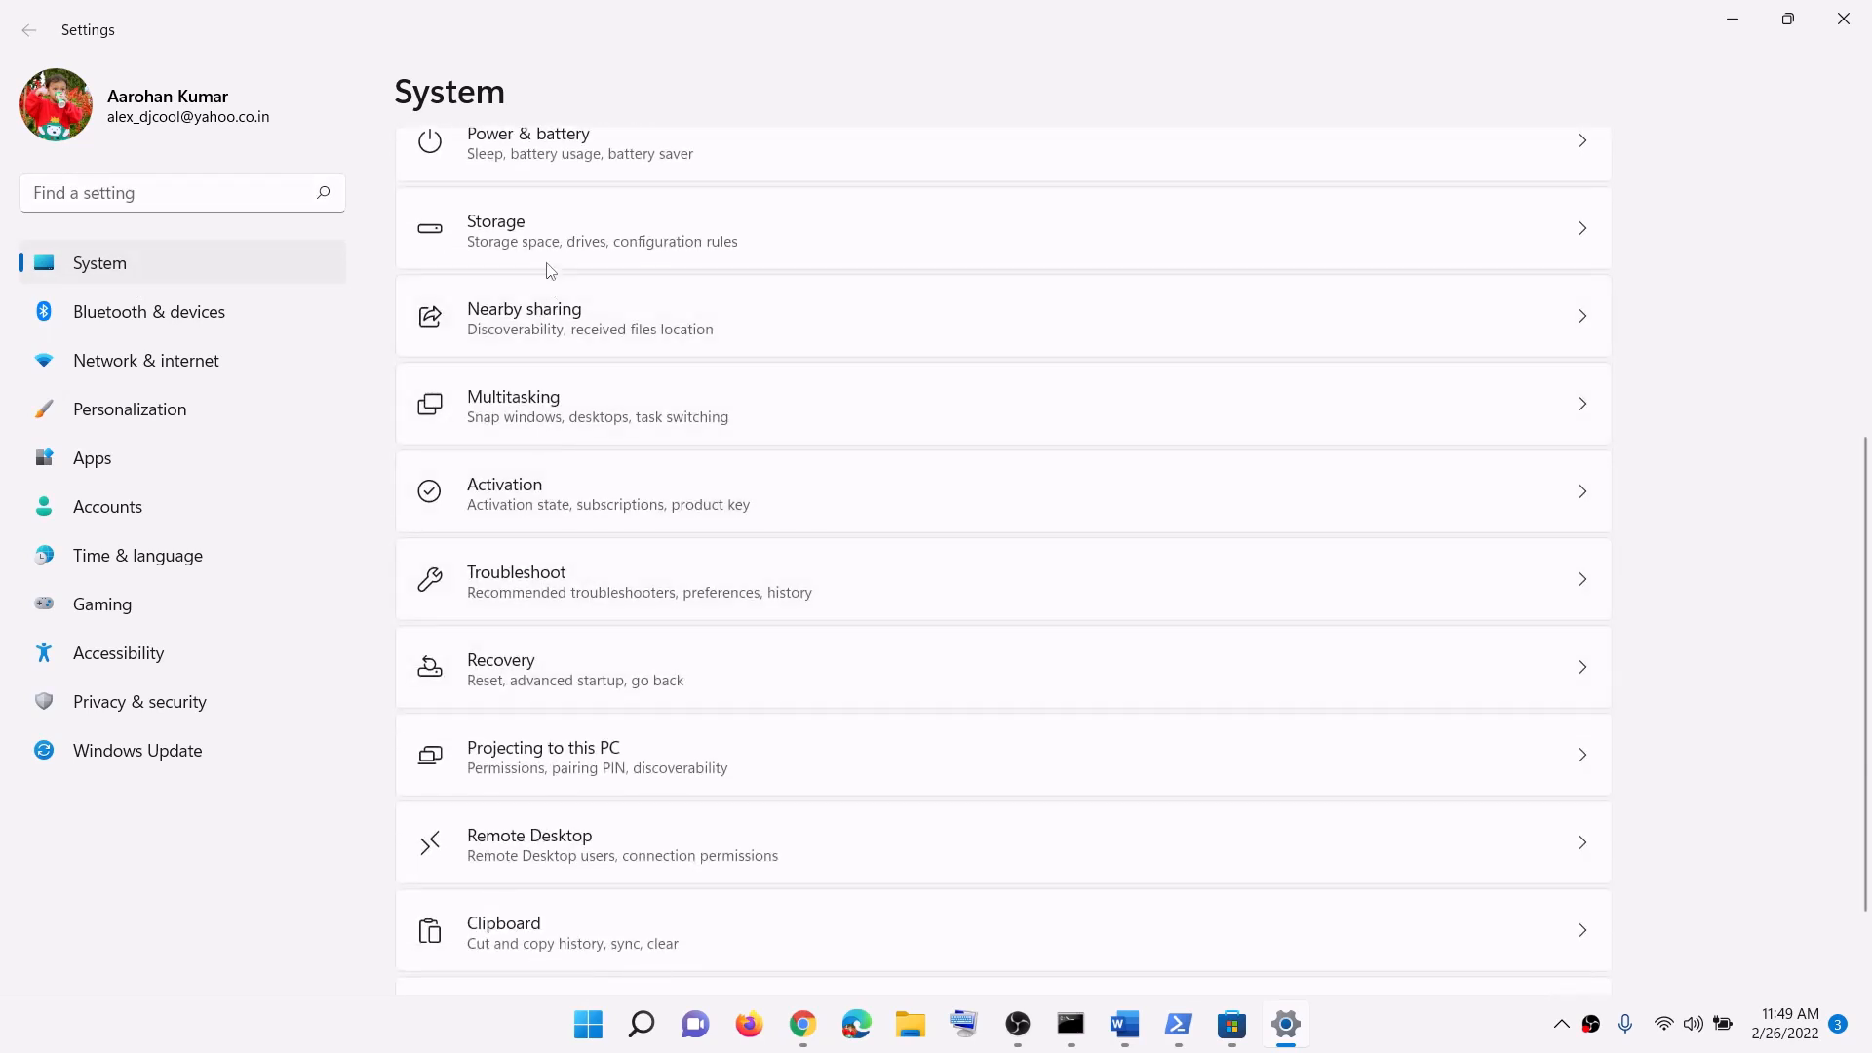
left_click(532, 236)
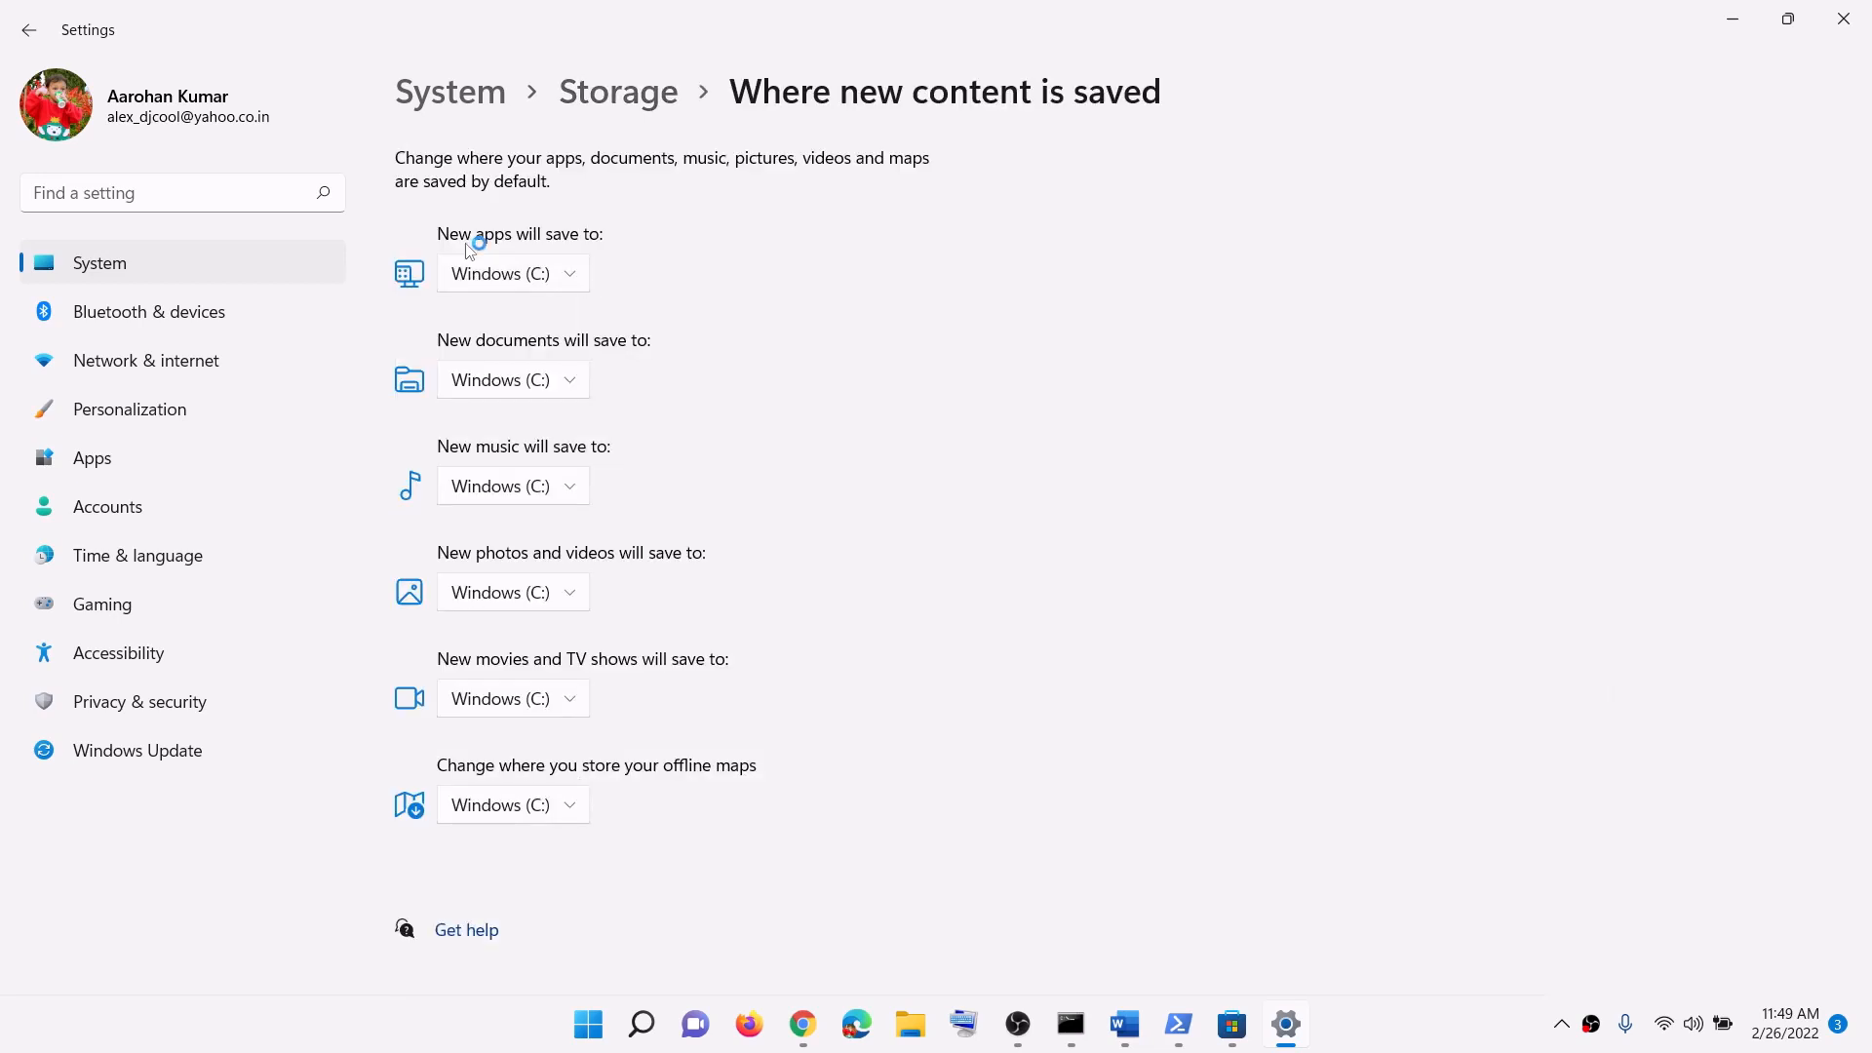
Step: Keep new apps saving to Windows (C:) and close Settings
left_click(581, 281)
left_click(562, 282)
left_click(576, 284)
left_click(605, 284)
left_click(581, 283)
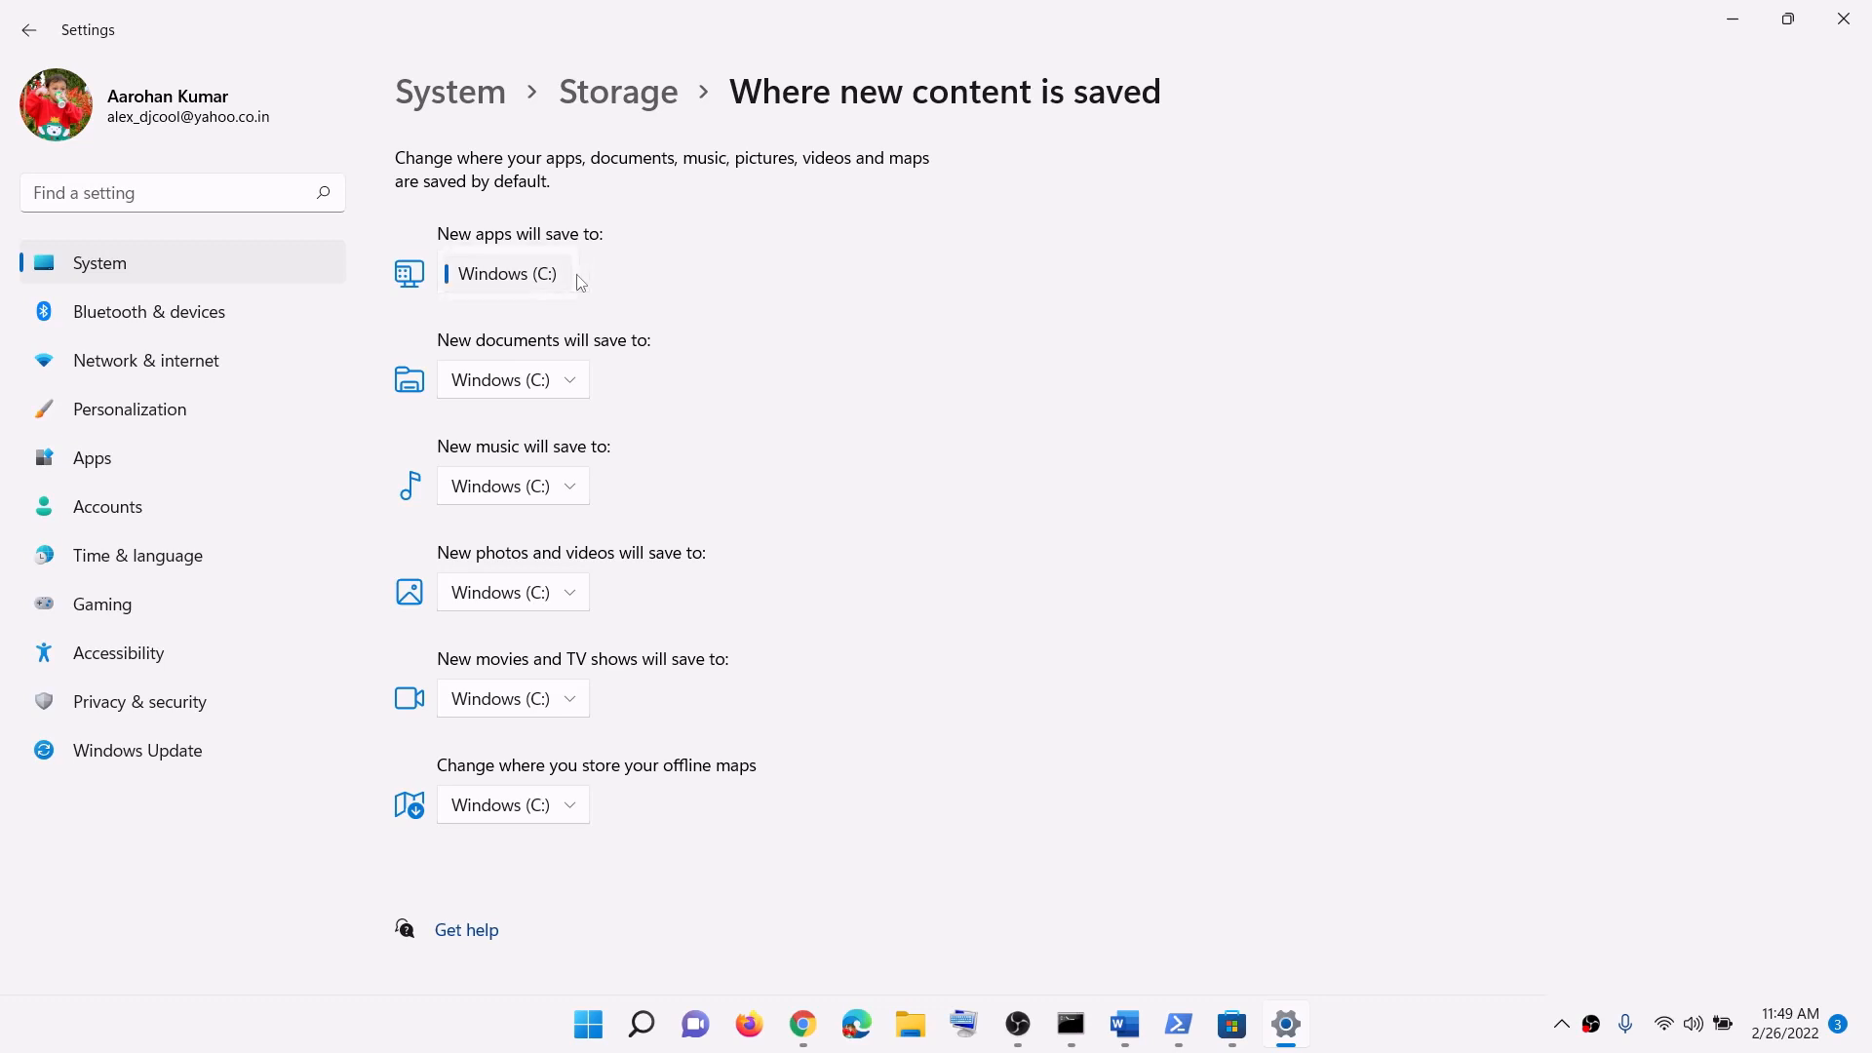
left_click(636, 298)
left_click(577, 278)
left_click(765, 285)
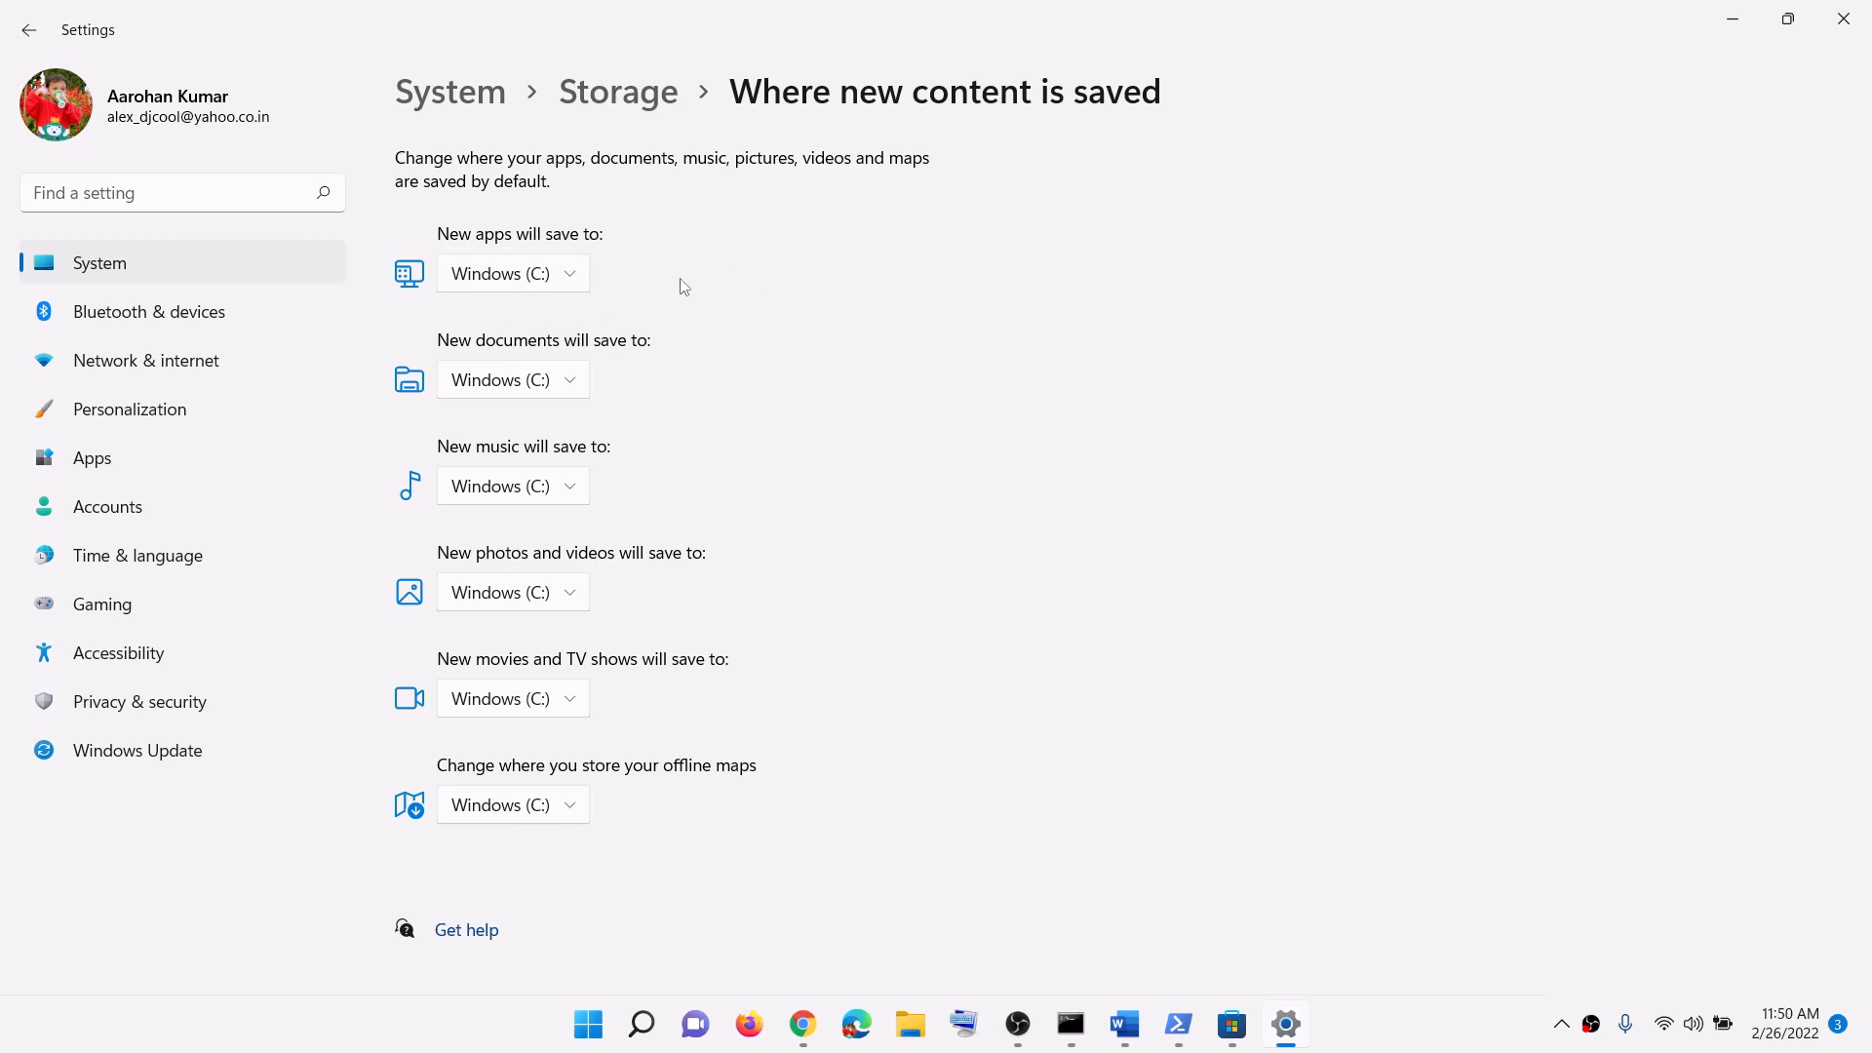
left_click(1844, 19)
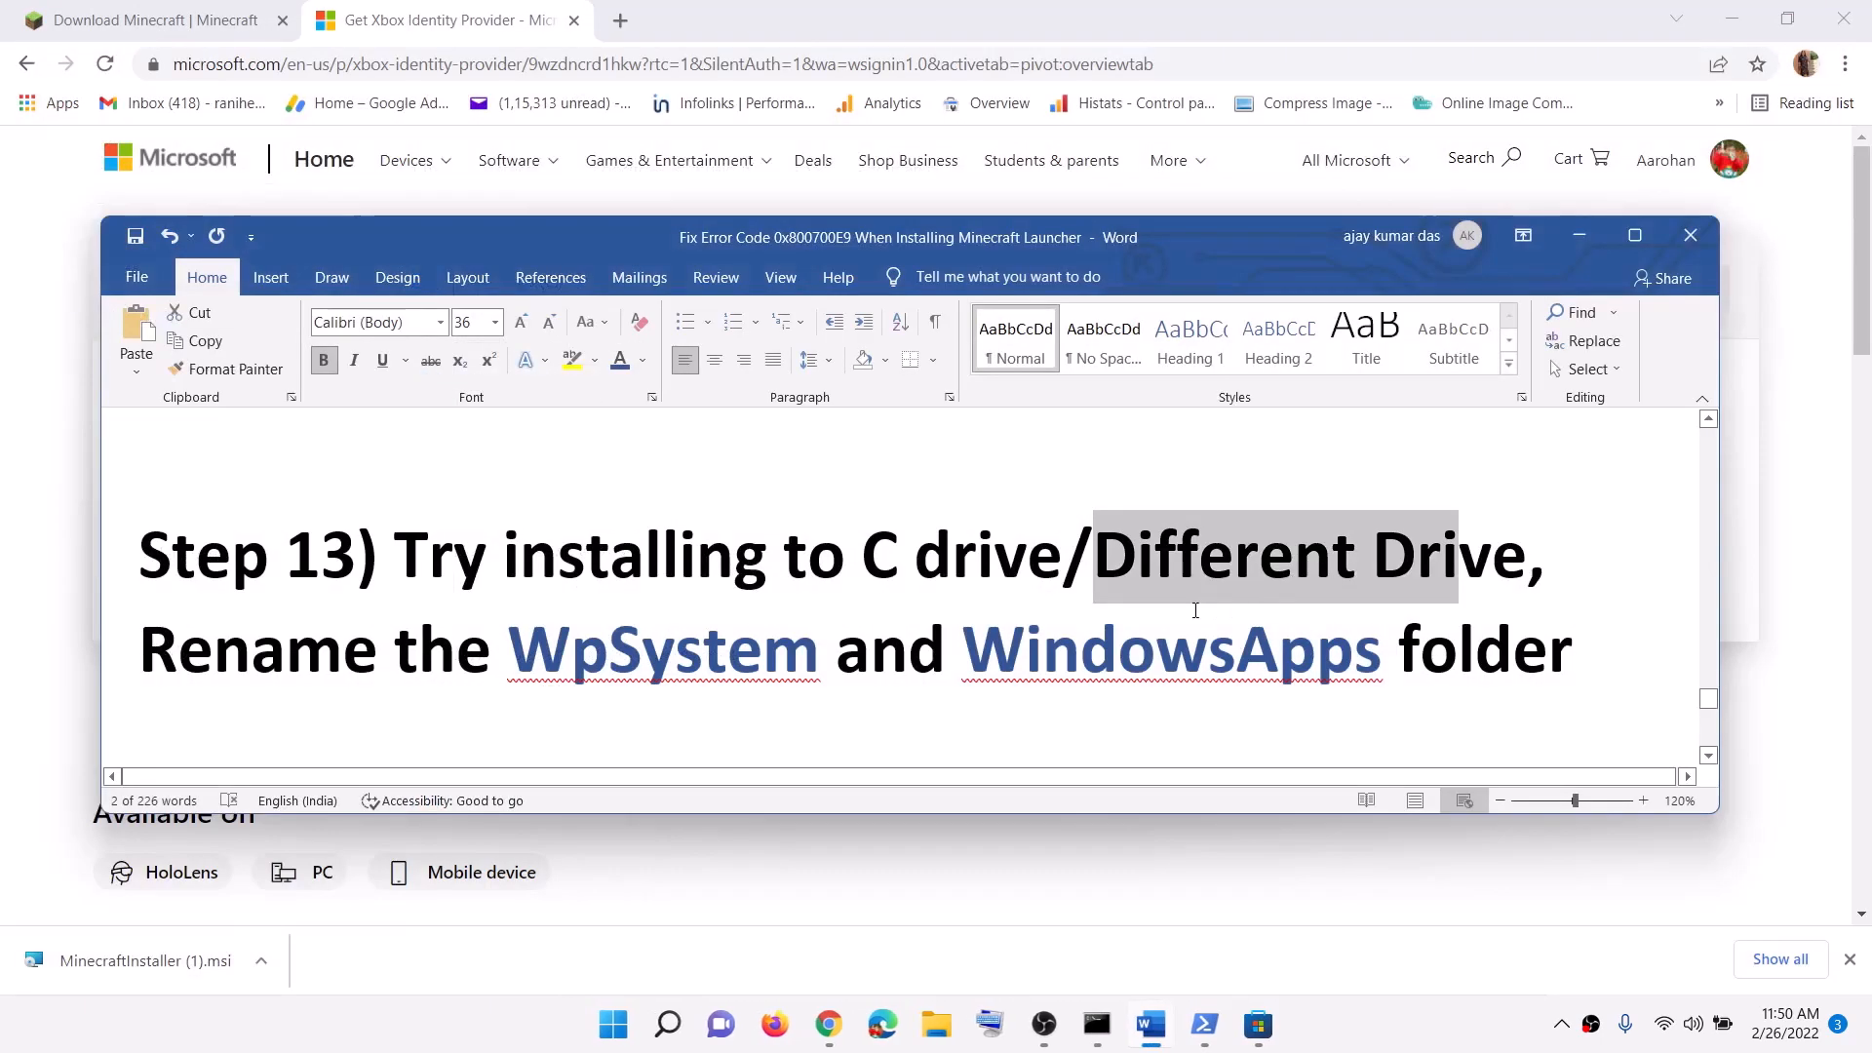
Step: Highlight 'Different Drive' and 'WpSystem and WindowsApps' in Word's Step 13 note, then open File Explorer
left_click(913, 558)
left_click_drag(876, 558, 1541, 558)
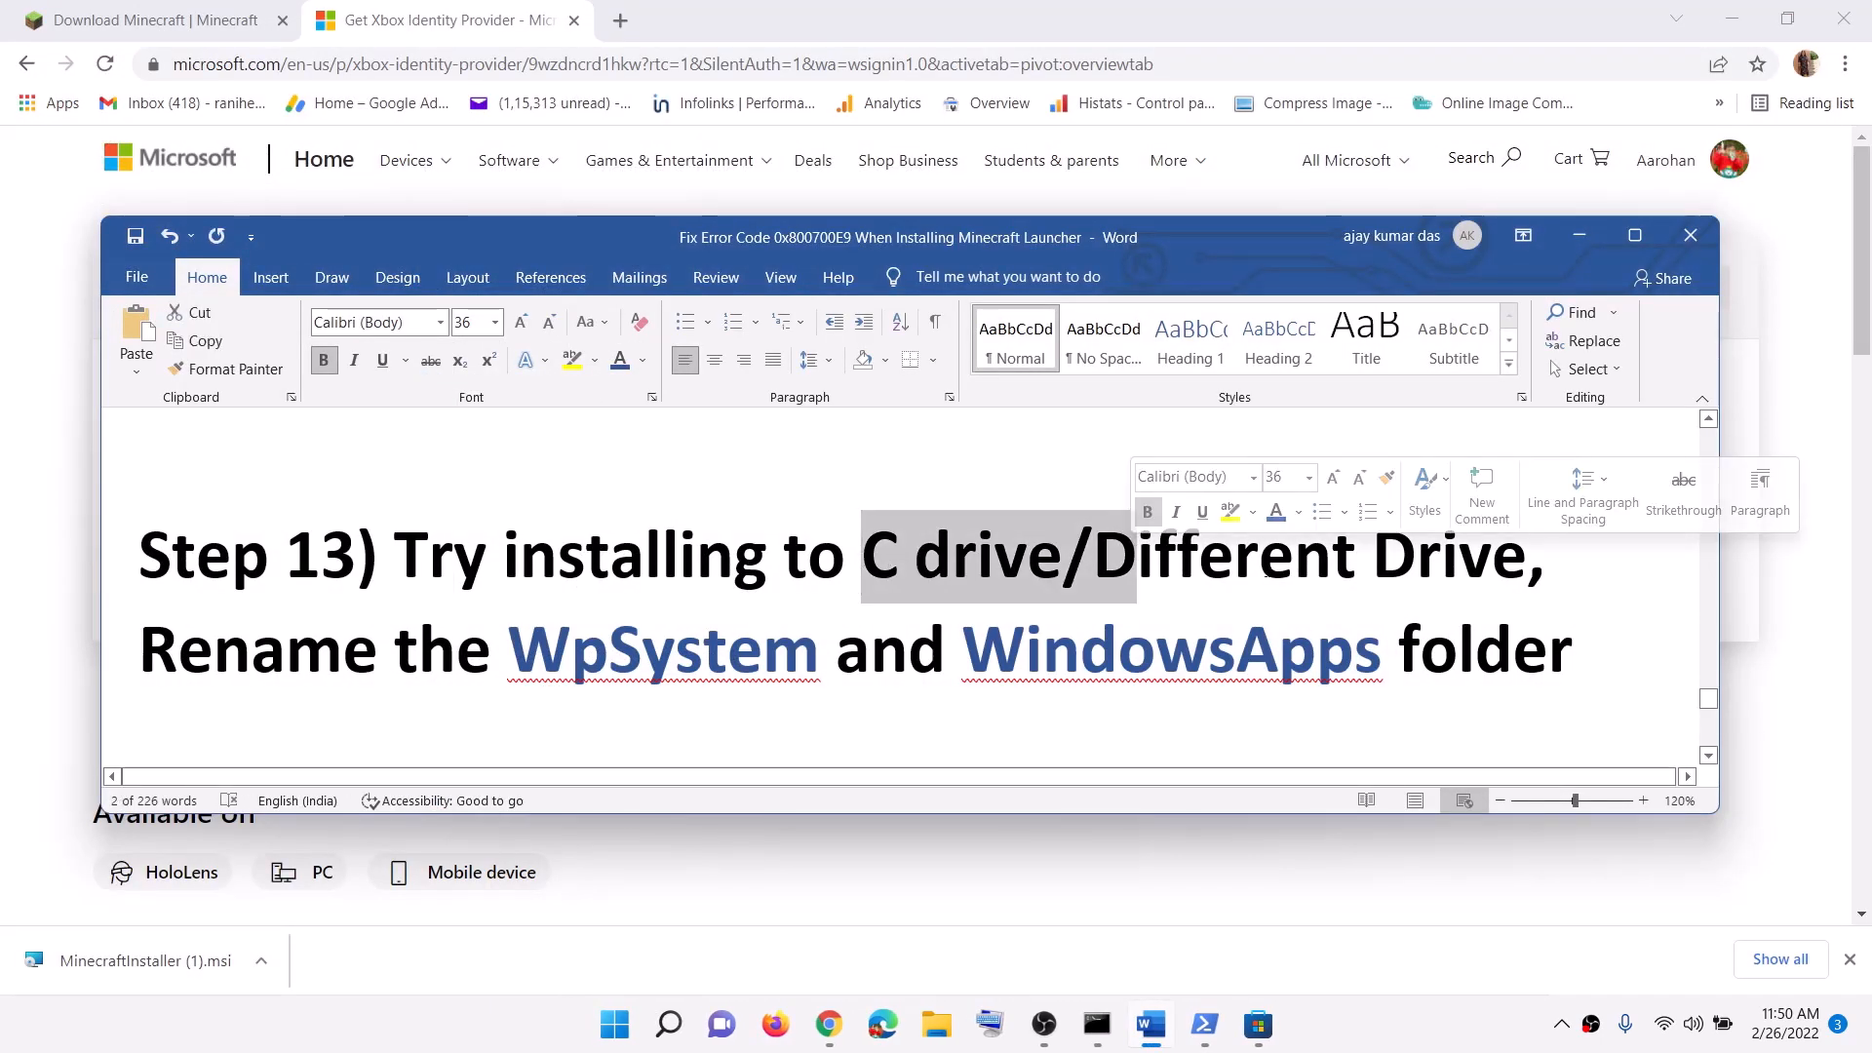
left_click(1096, 558)
left_click_drag(1096, 558, 1411, 558)
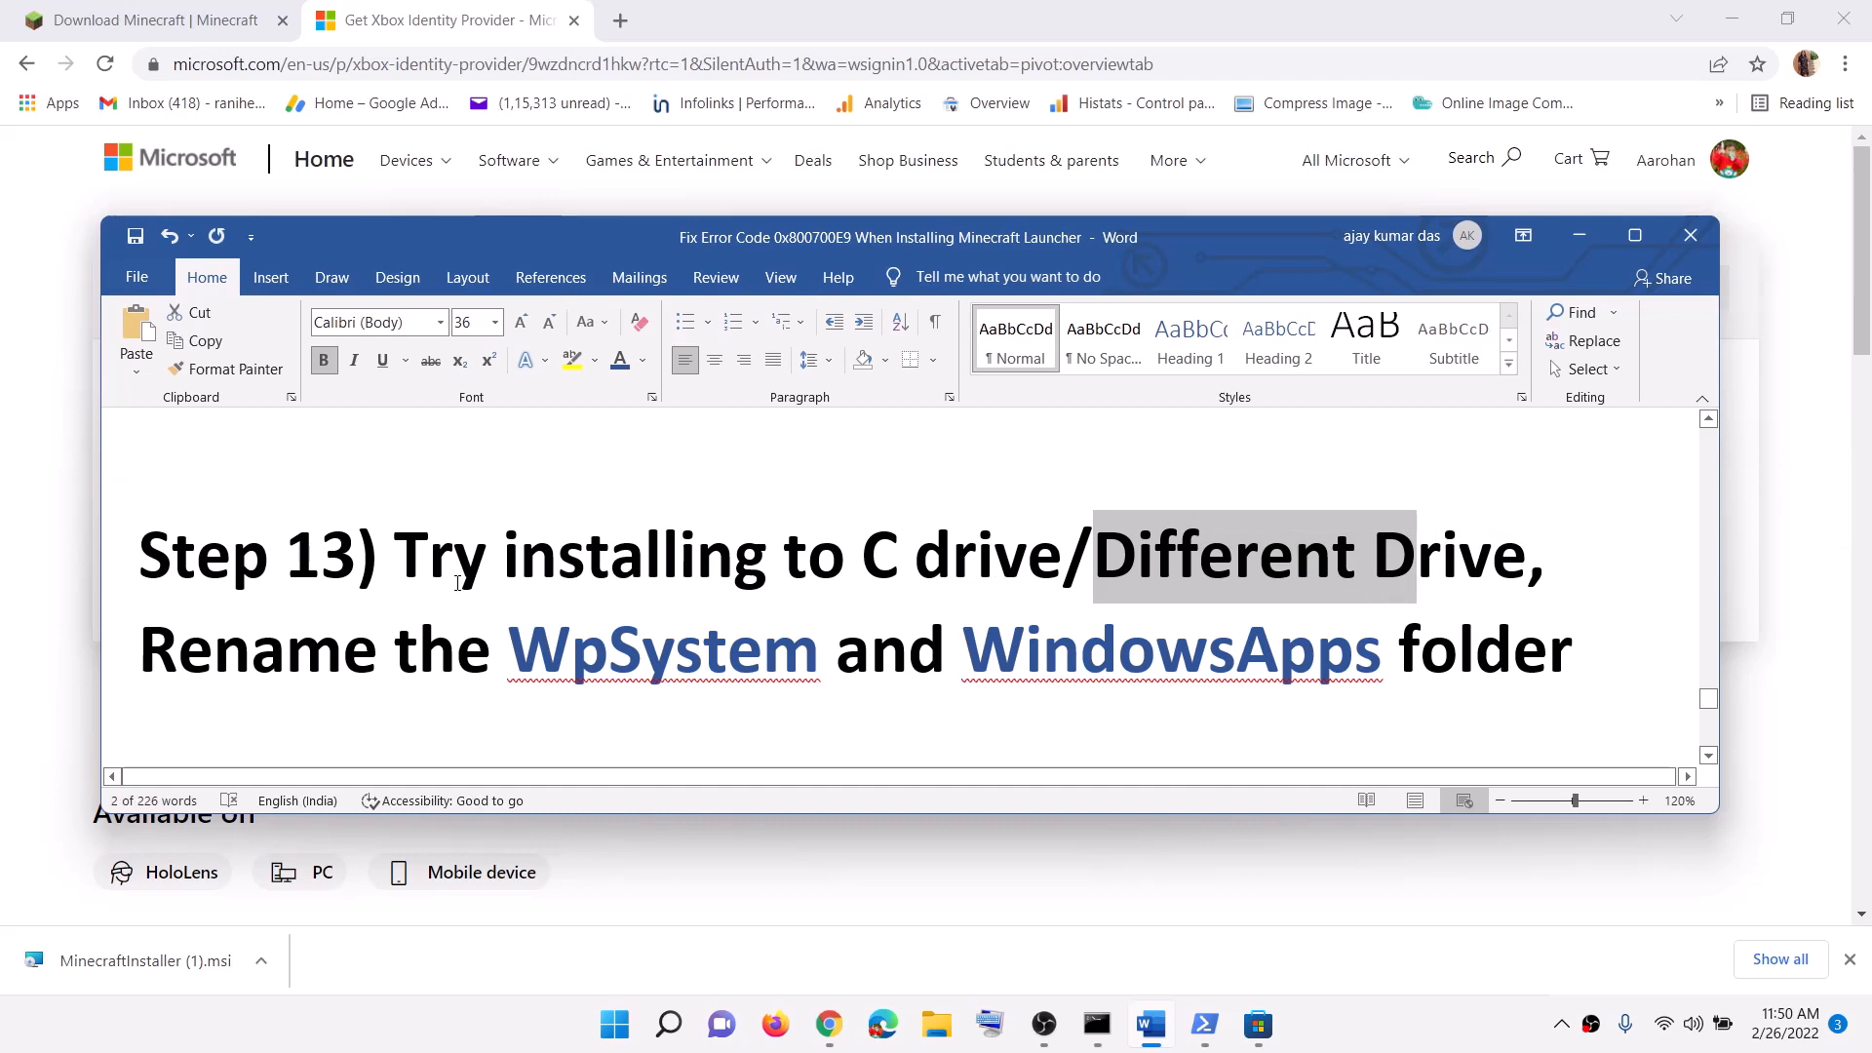
scroll(465, 570, "down", 1)
left_click_drag(508, 580, 1397, 580)
left_click(1334, 1026)
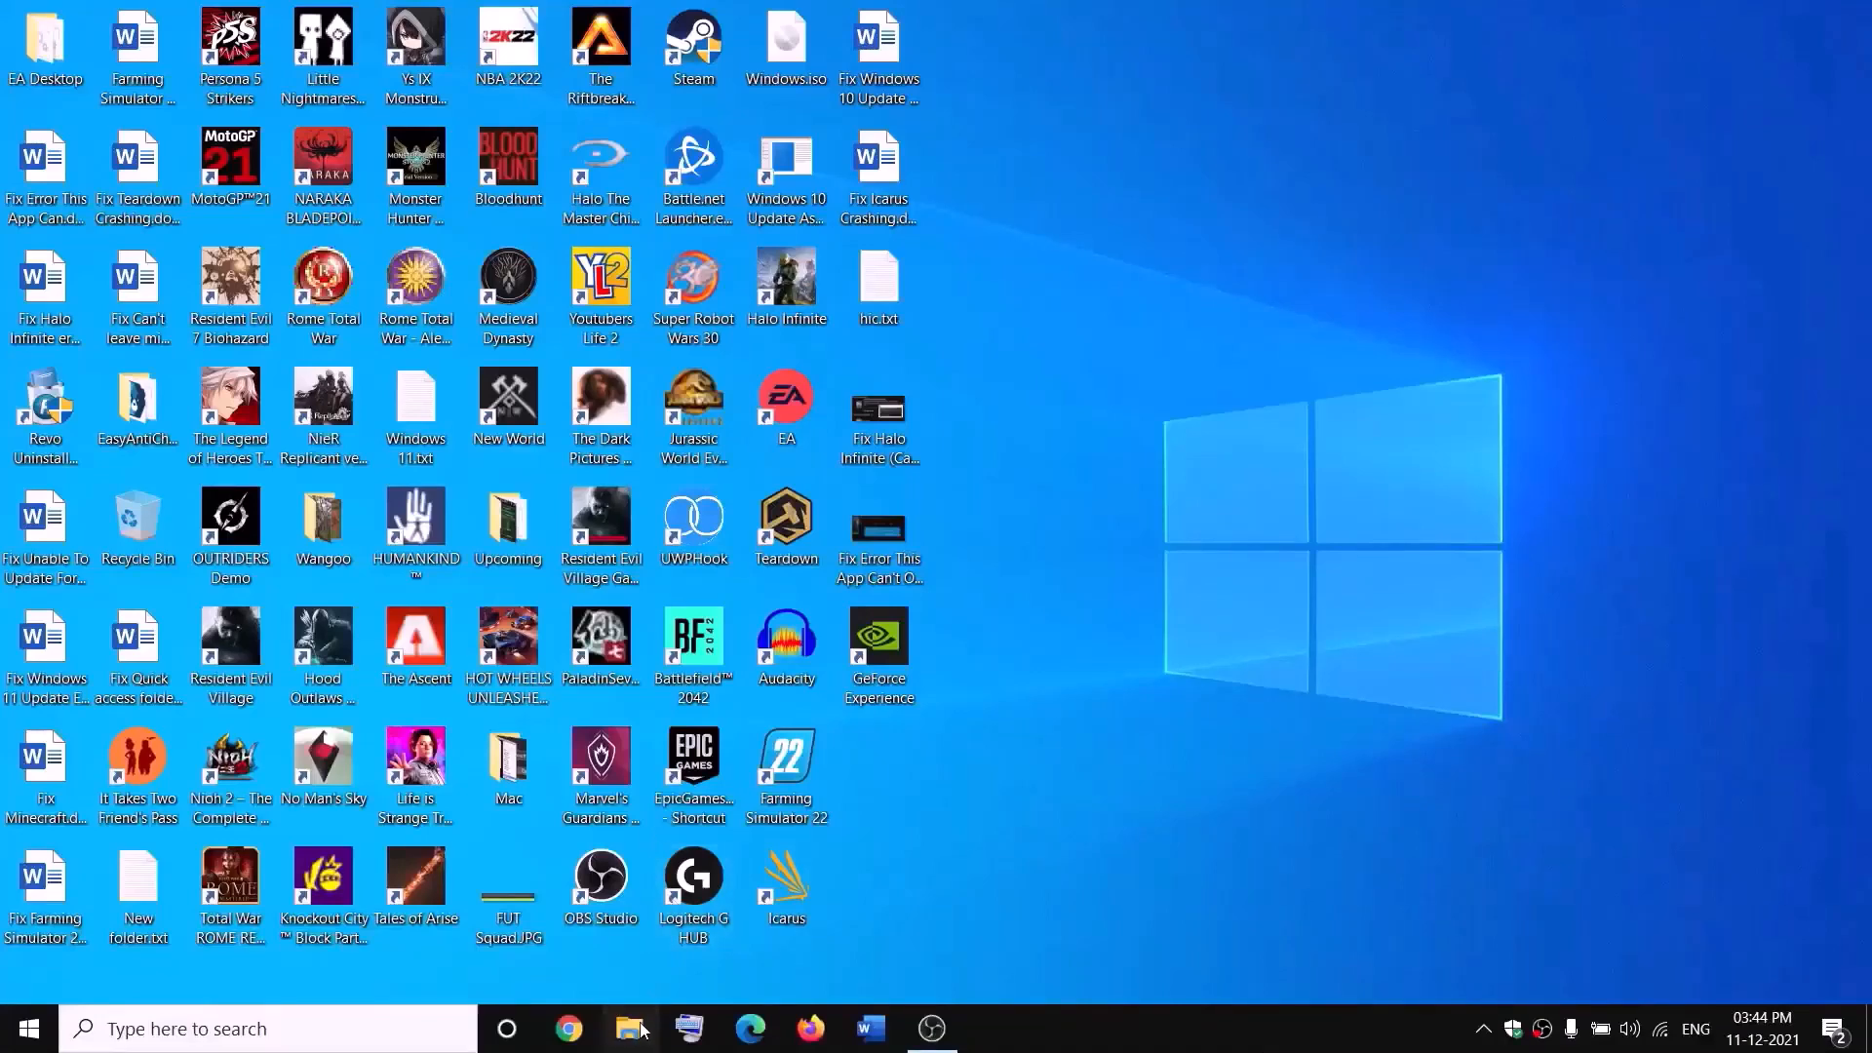
key("super+e")
Step: Open New Volume (D:) and bring up the WpSystem folder's Properties
left_click(181, 492)
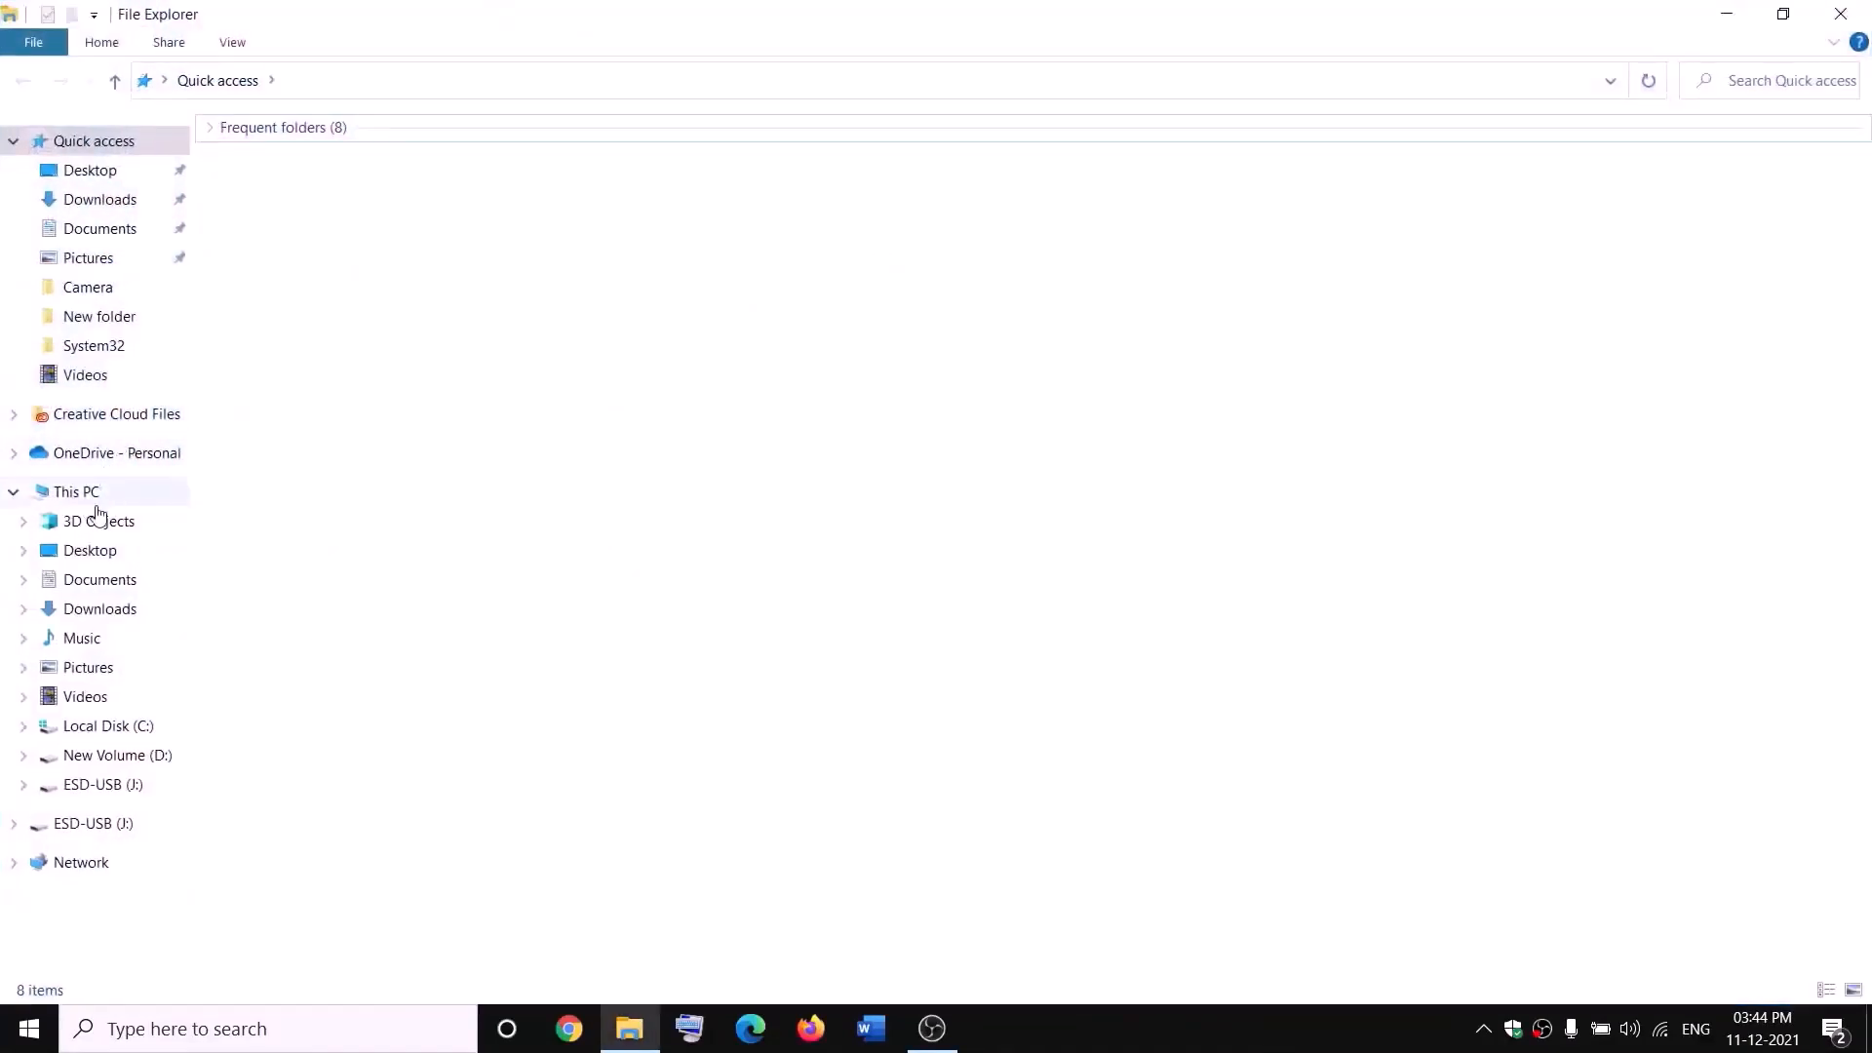
double_click(698, 365)
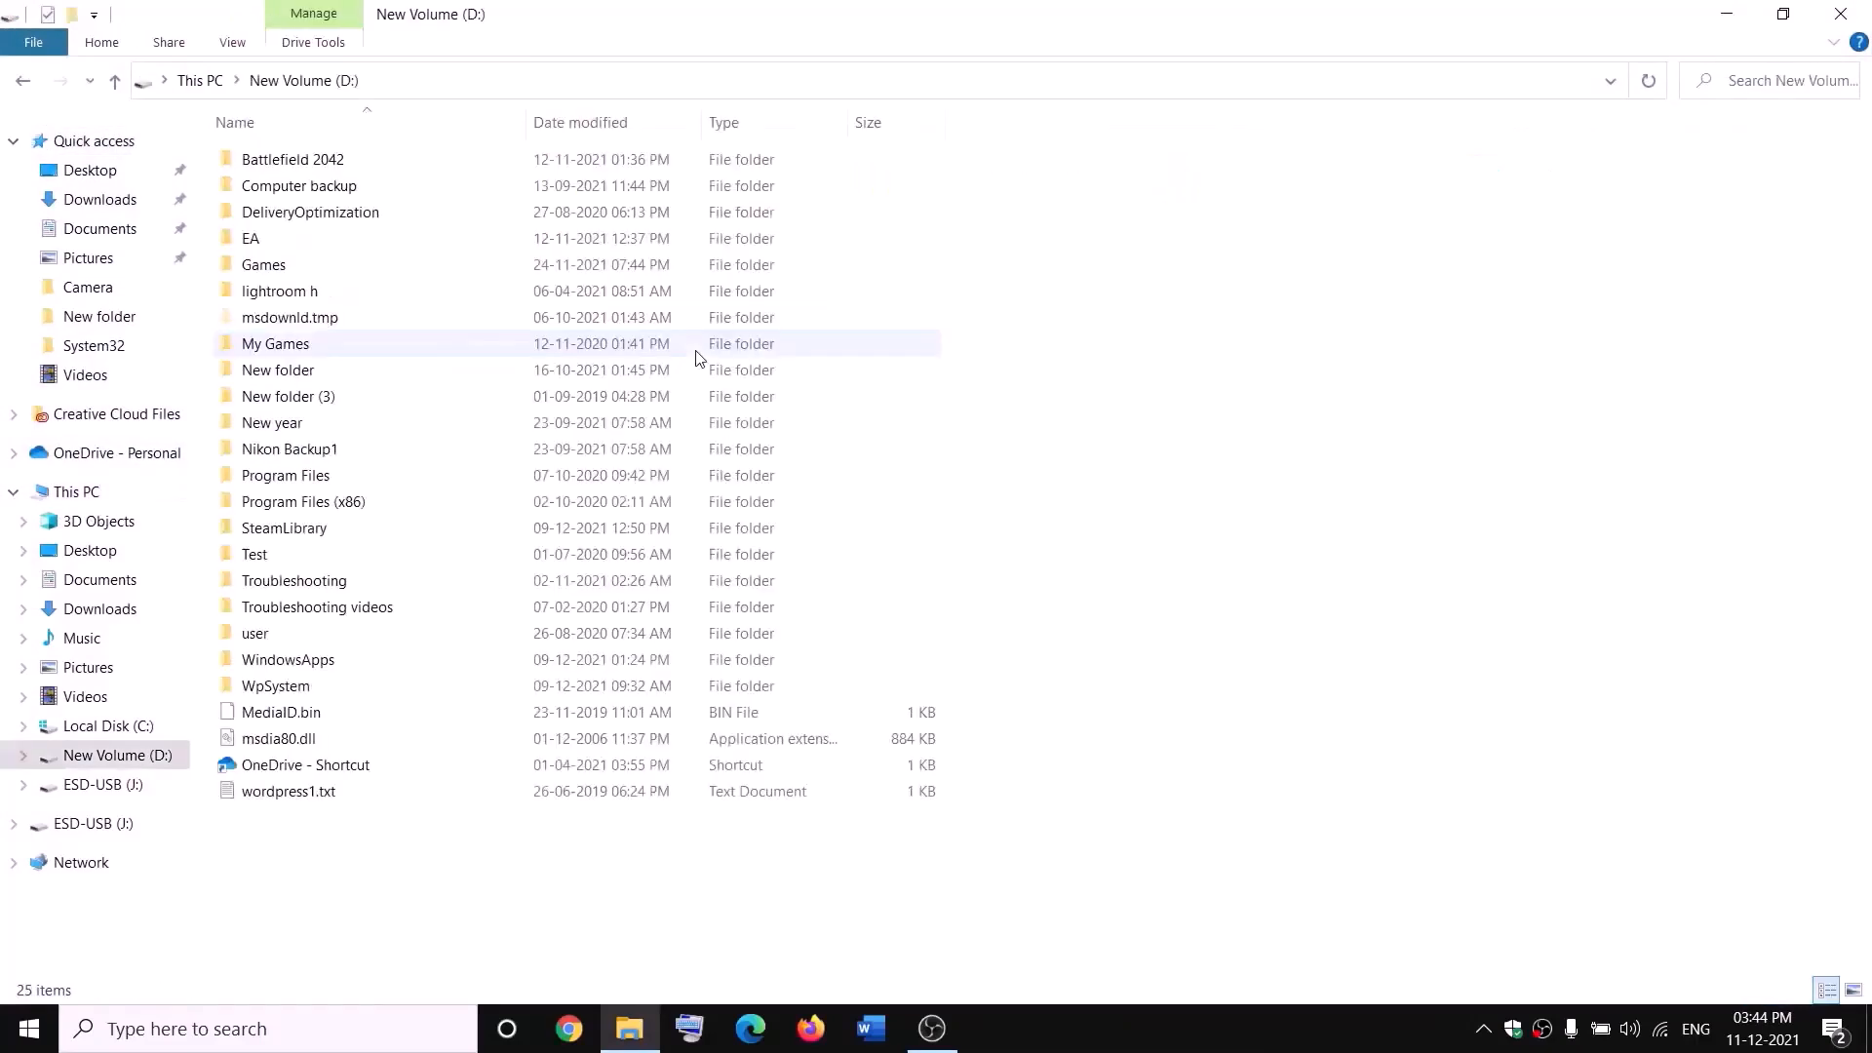
left_click(341, 688)
right_click(304, 692)
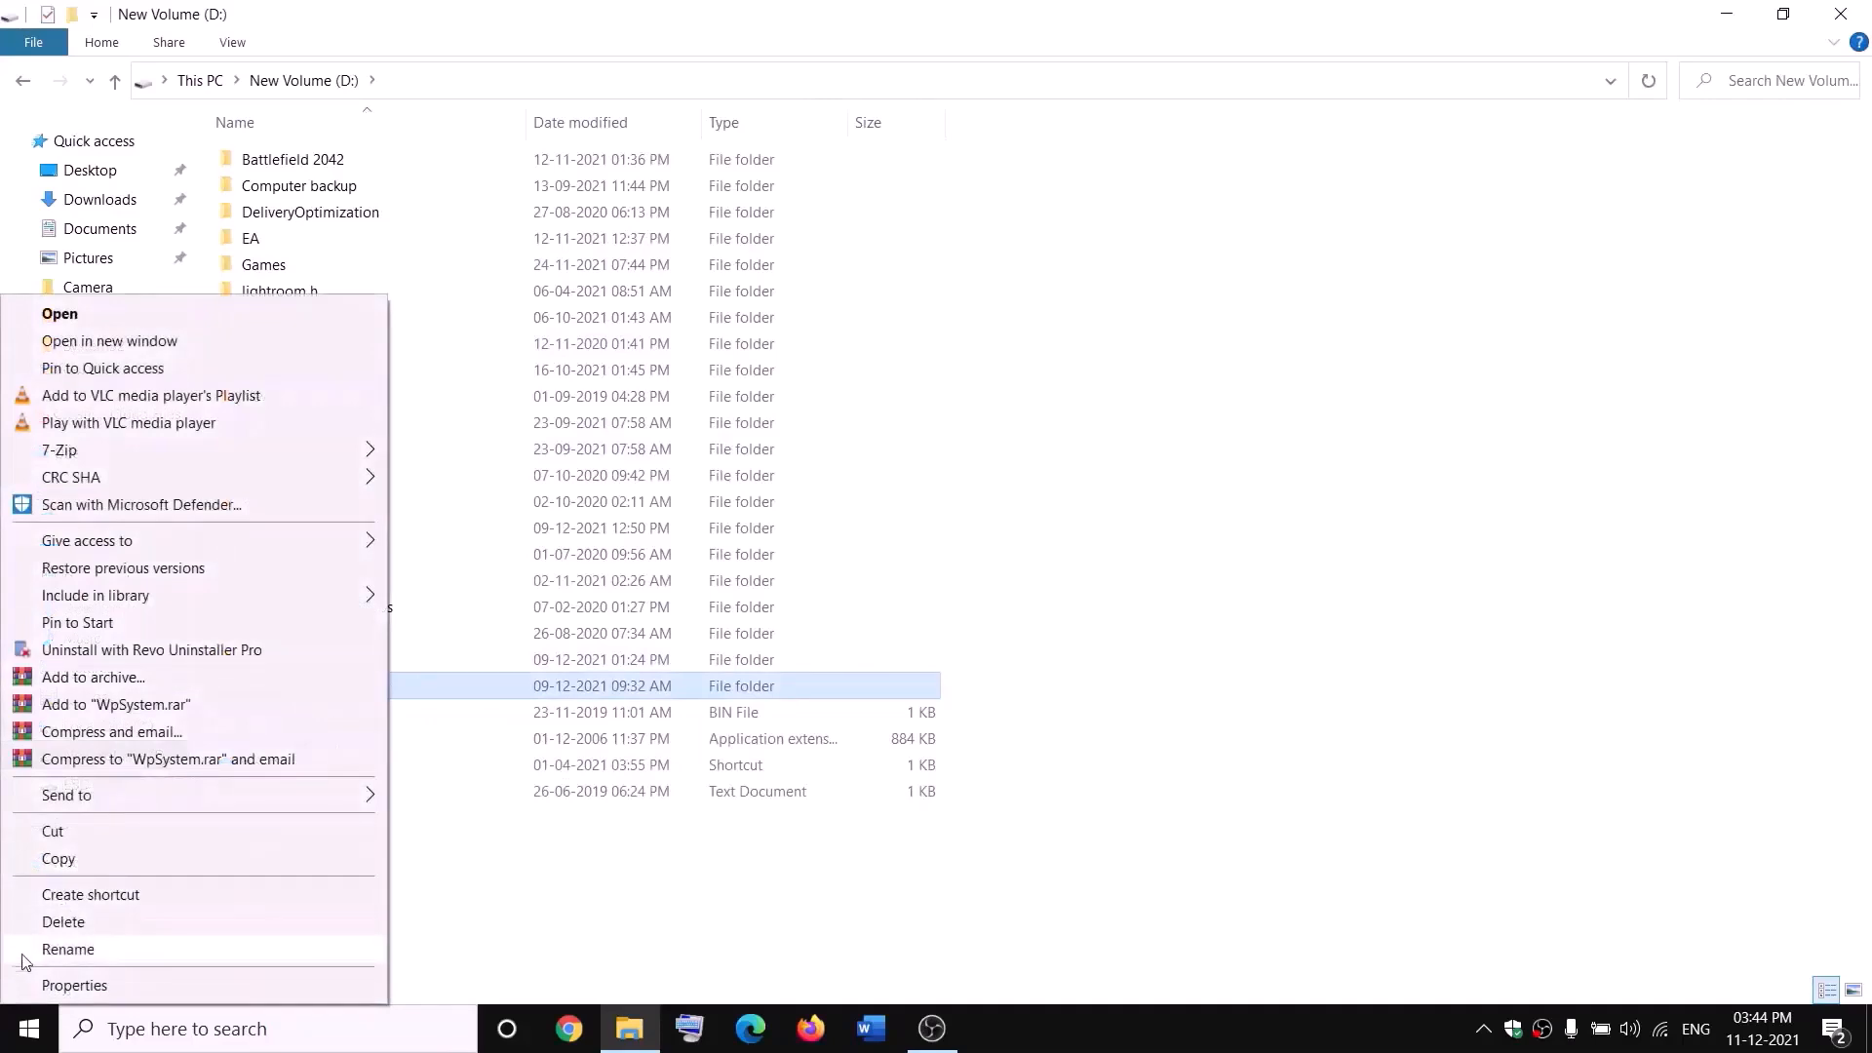
left_click(589, 891)
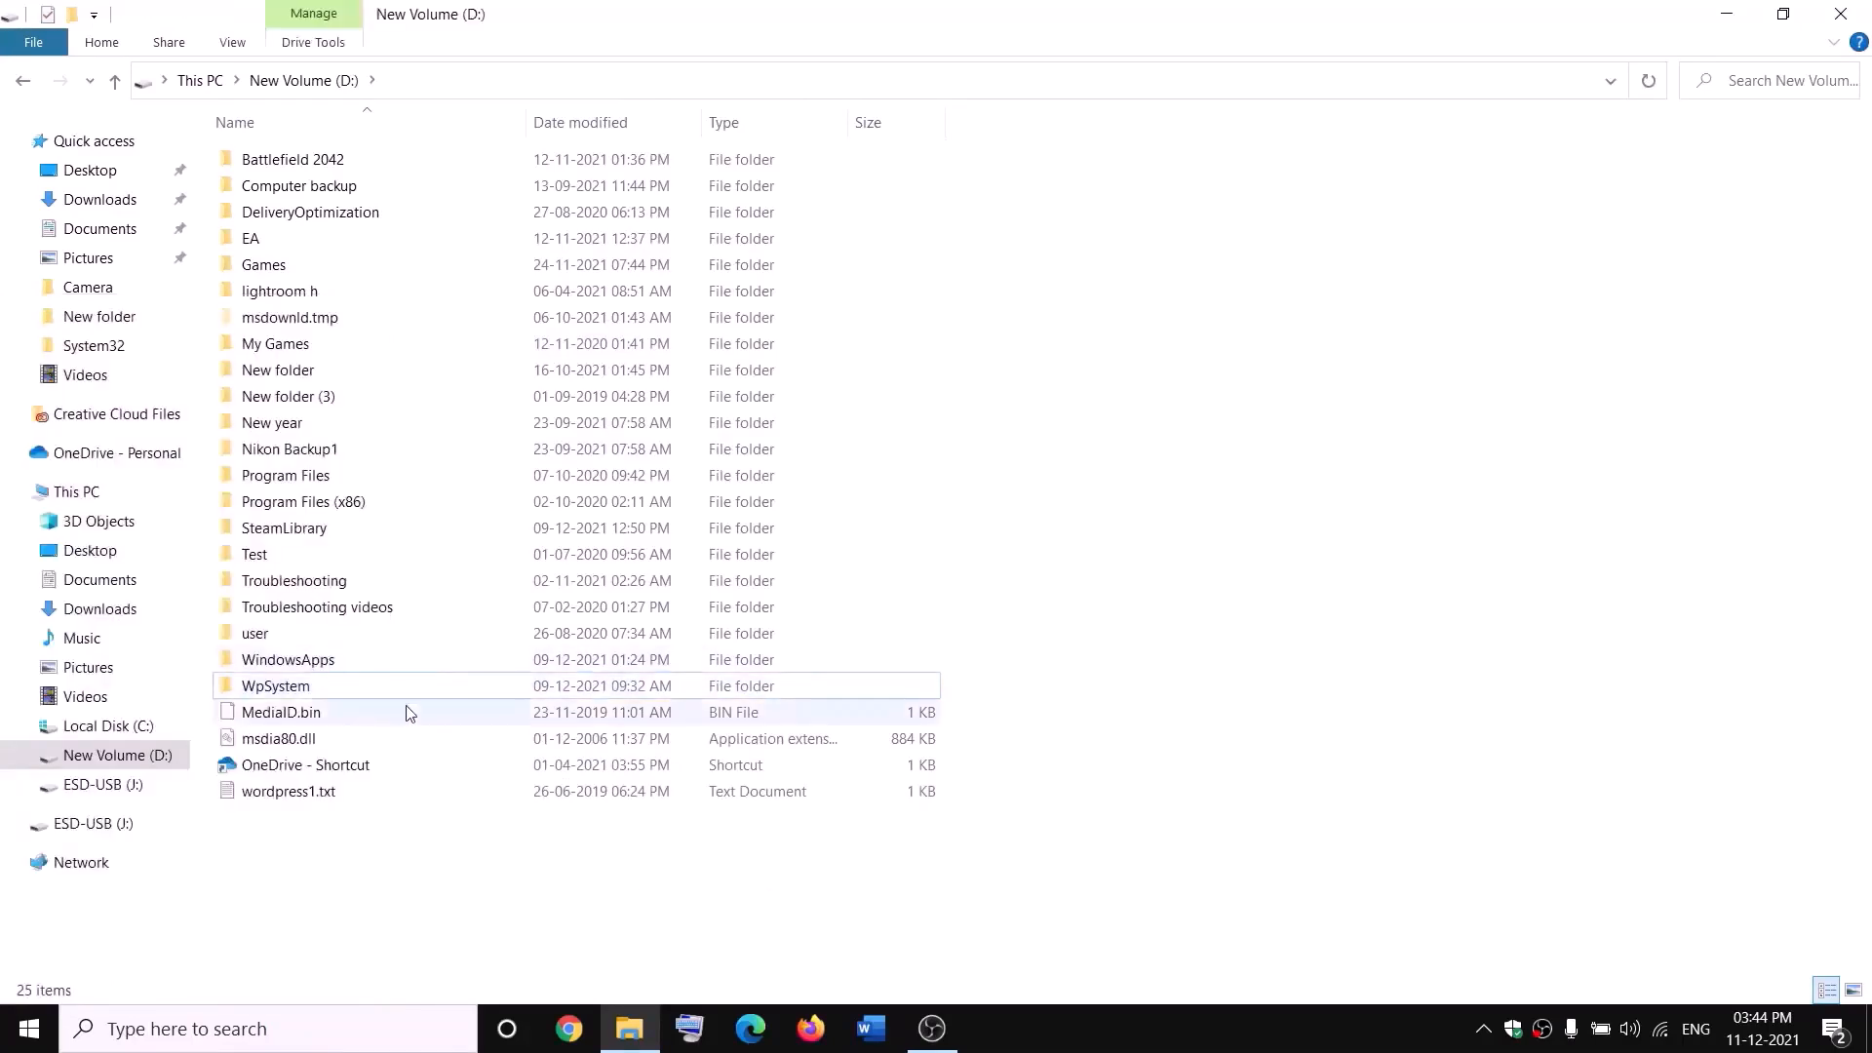
right_click(274, 688)
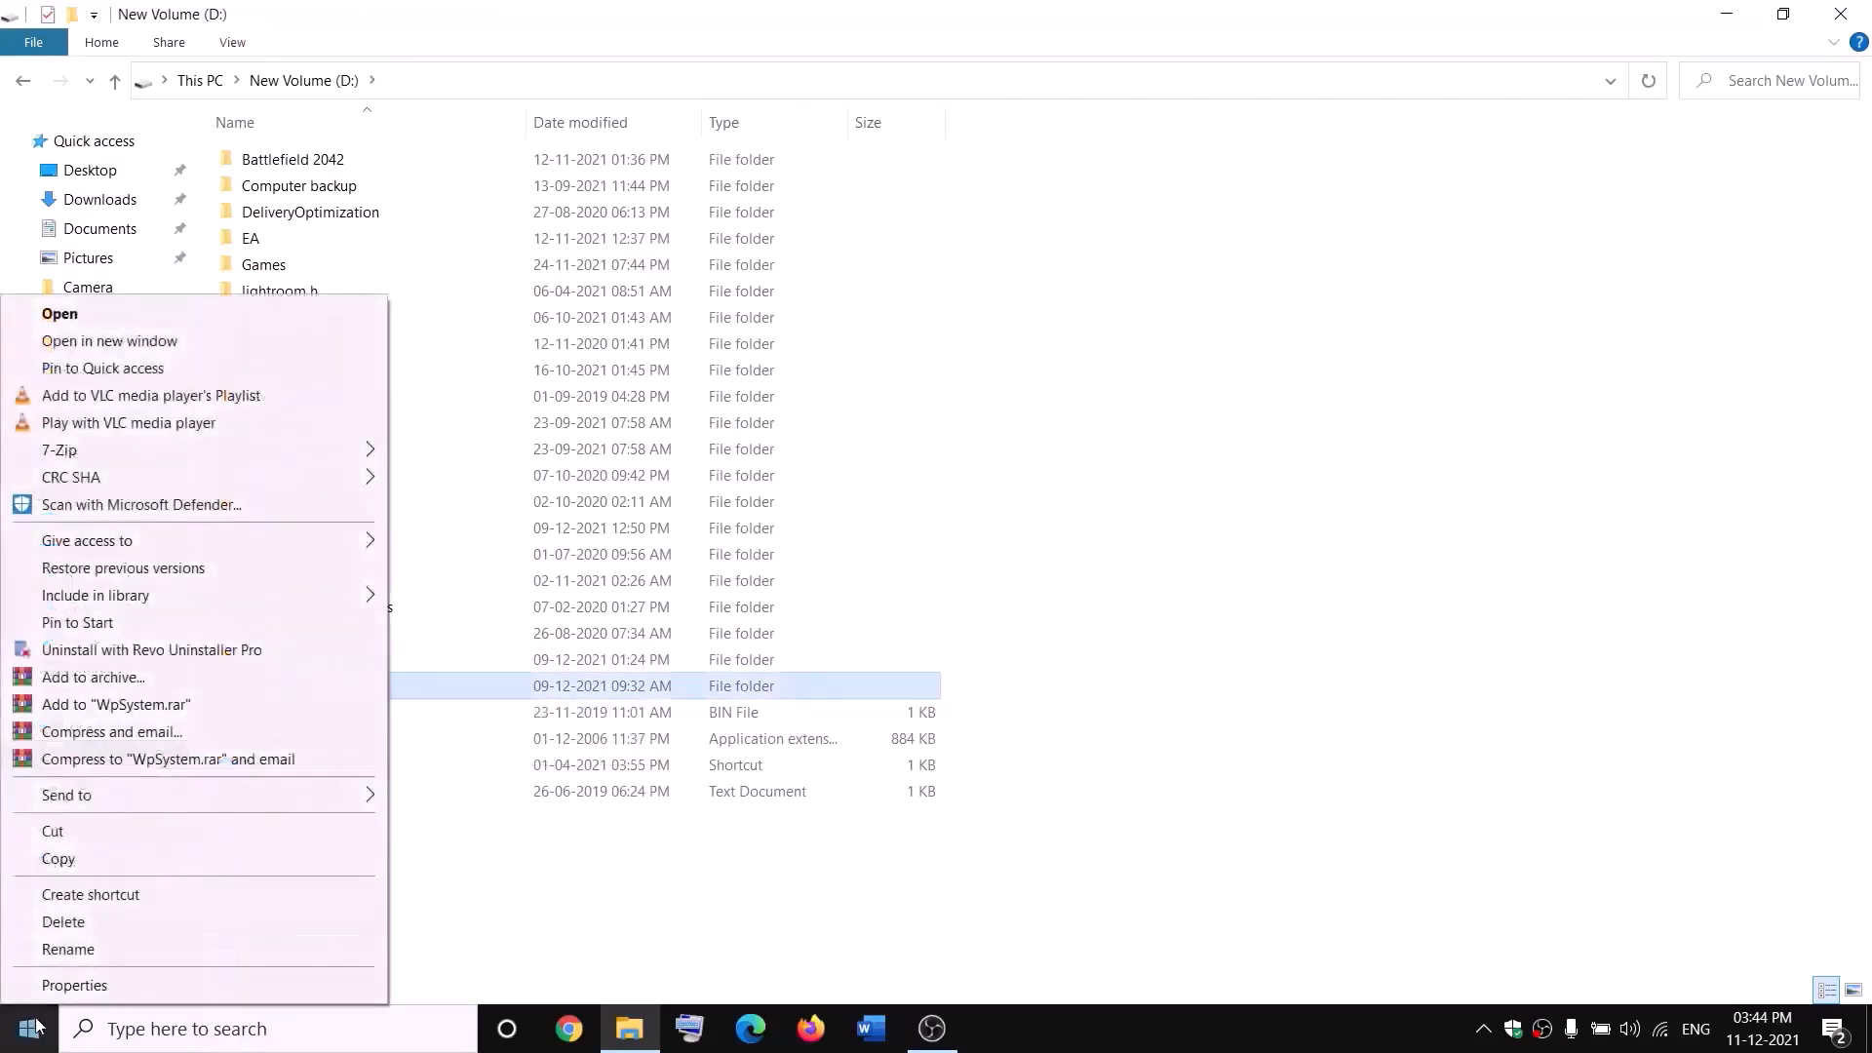
left_click(78, 989)
left_click_drag(556, 431, 811, 263)
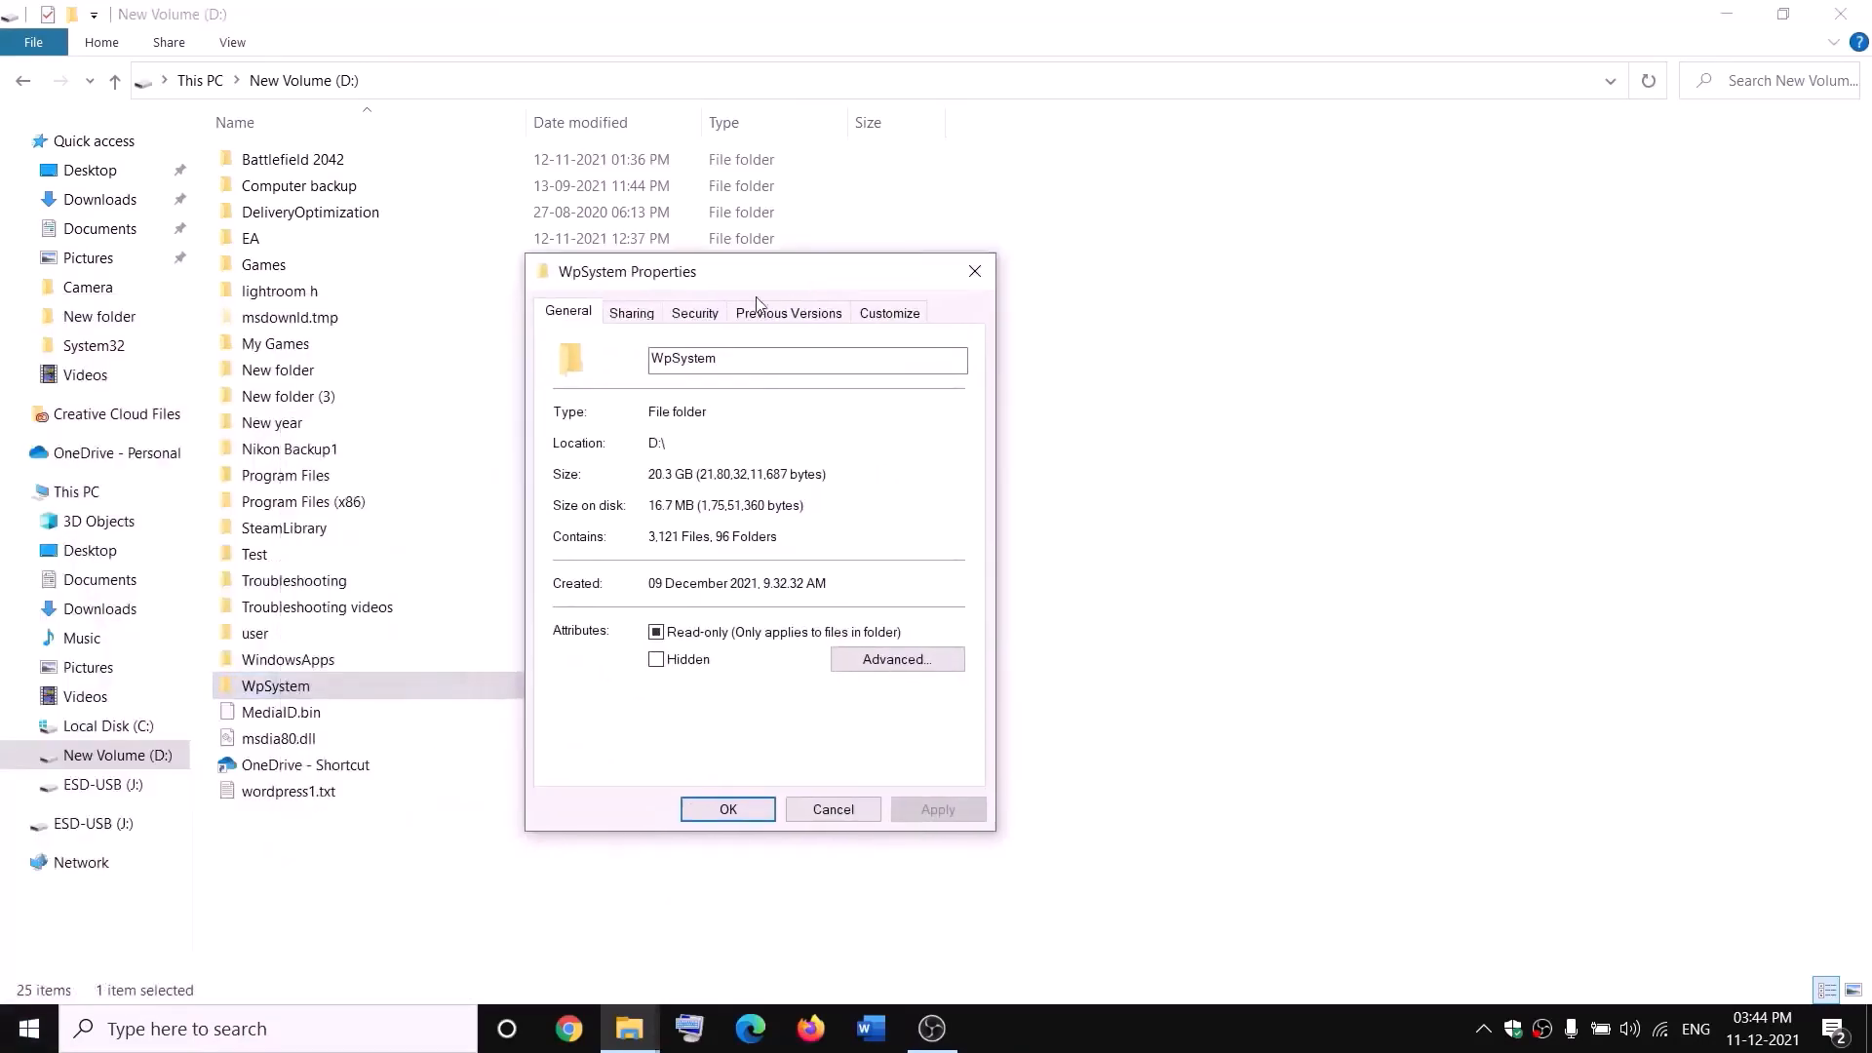
Step: In WpSystem's advanced security settings, change the owner to Everyone
left_click(696, 314)
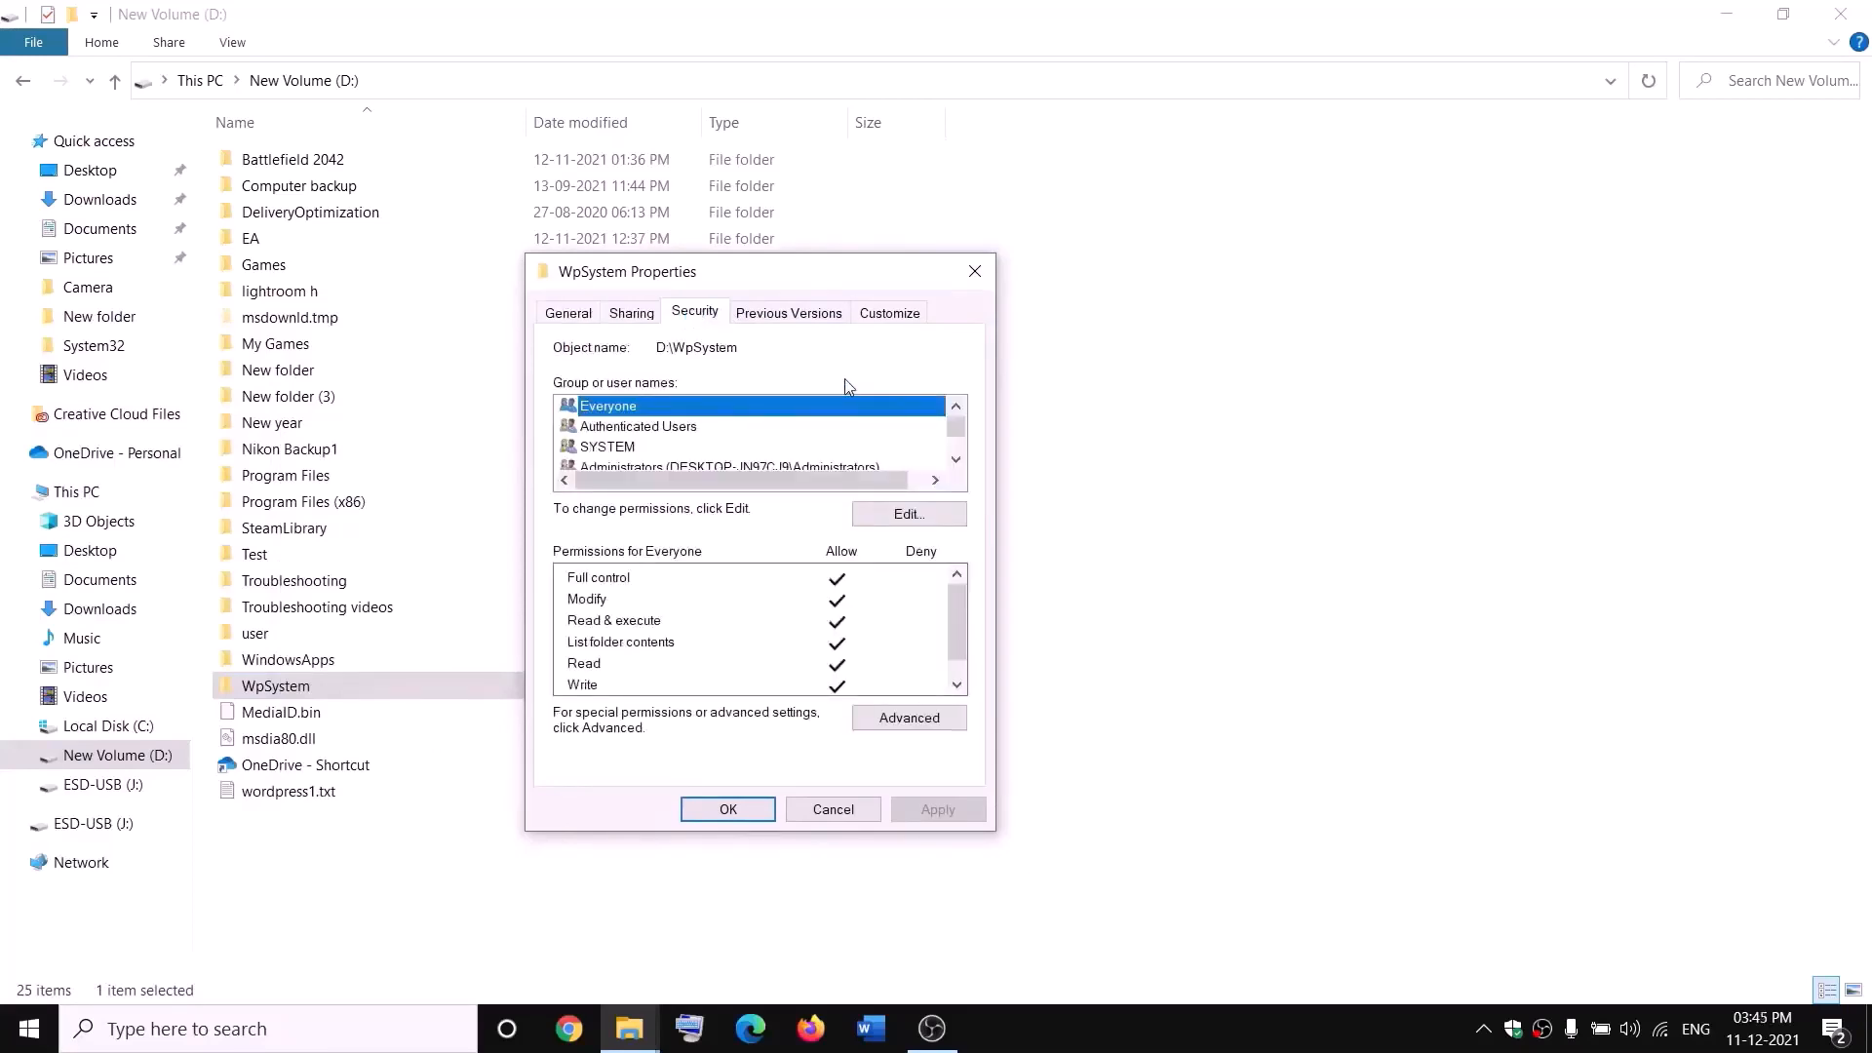
left_click(909, 717)
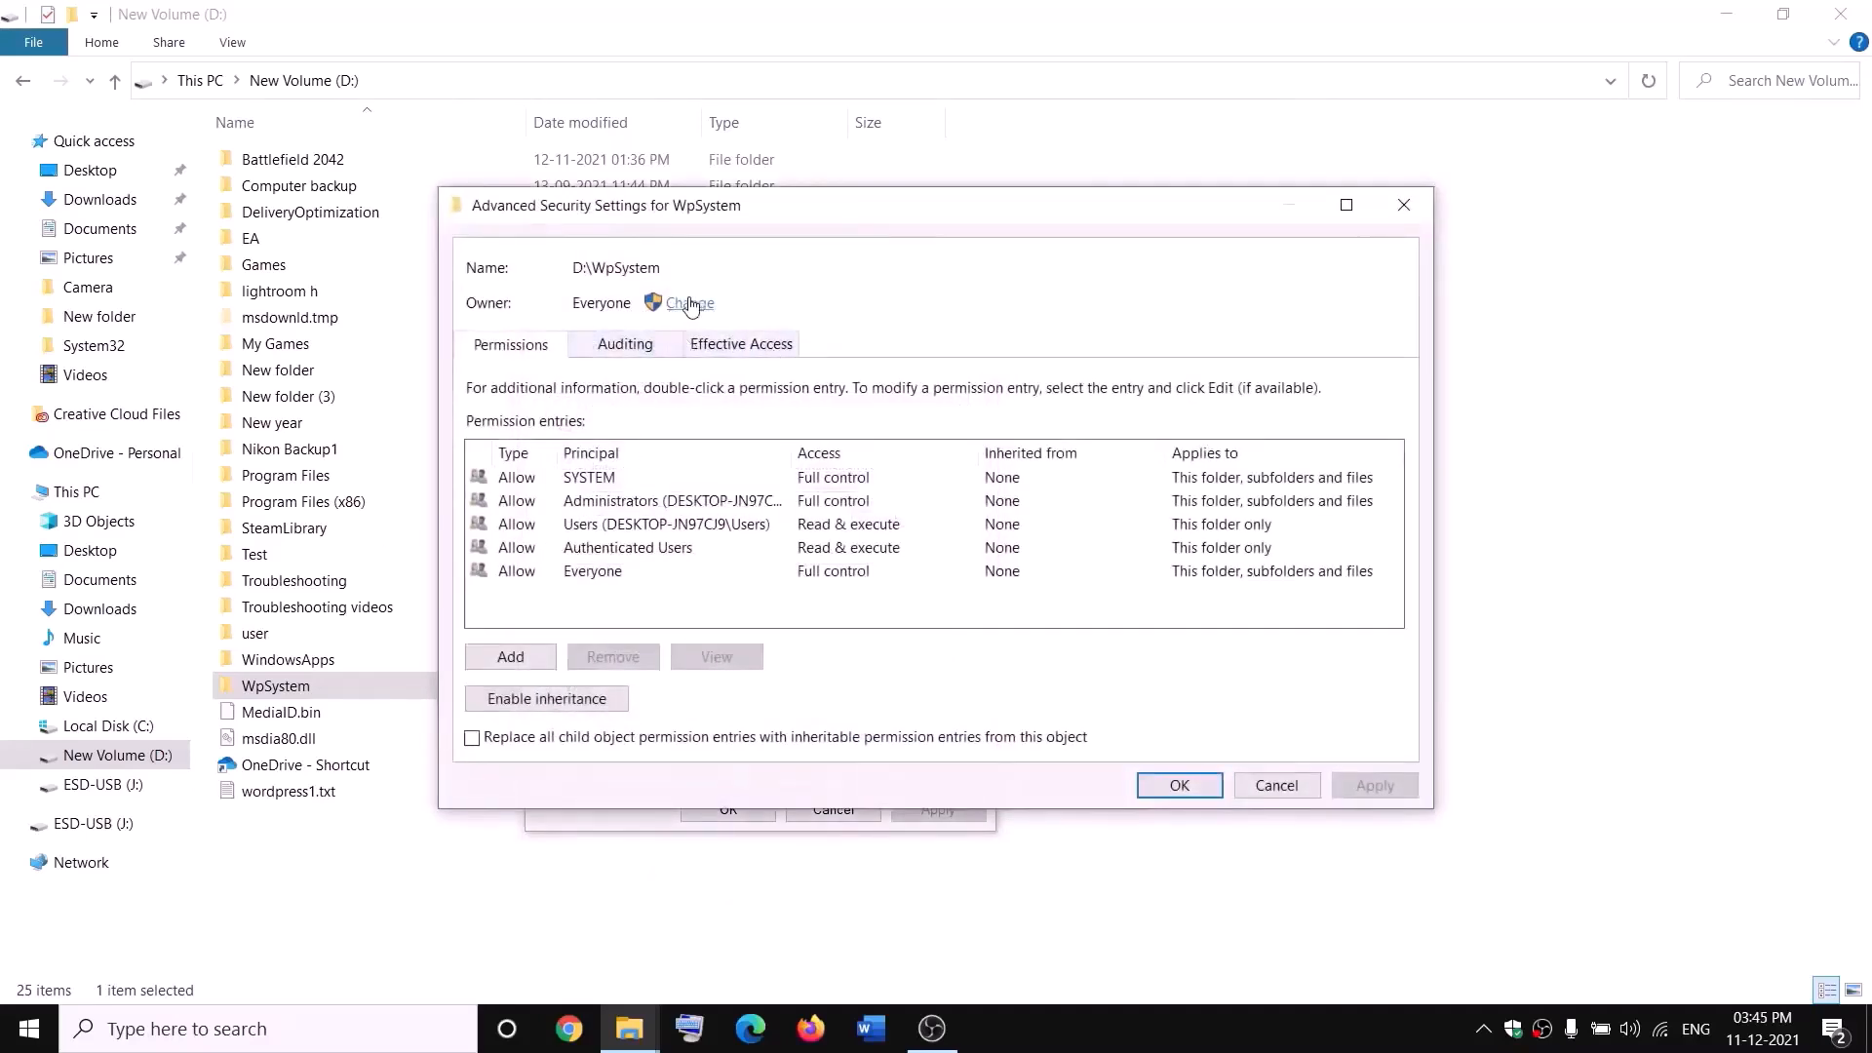
left_click(689, 303)
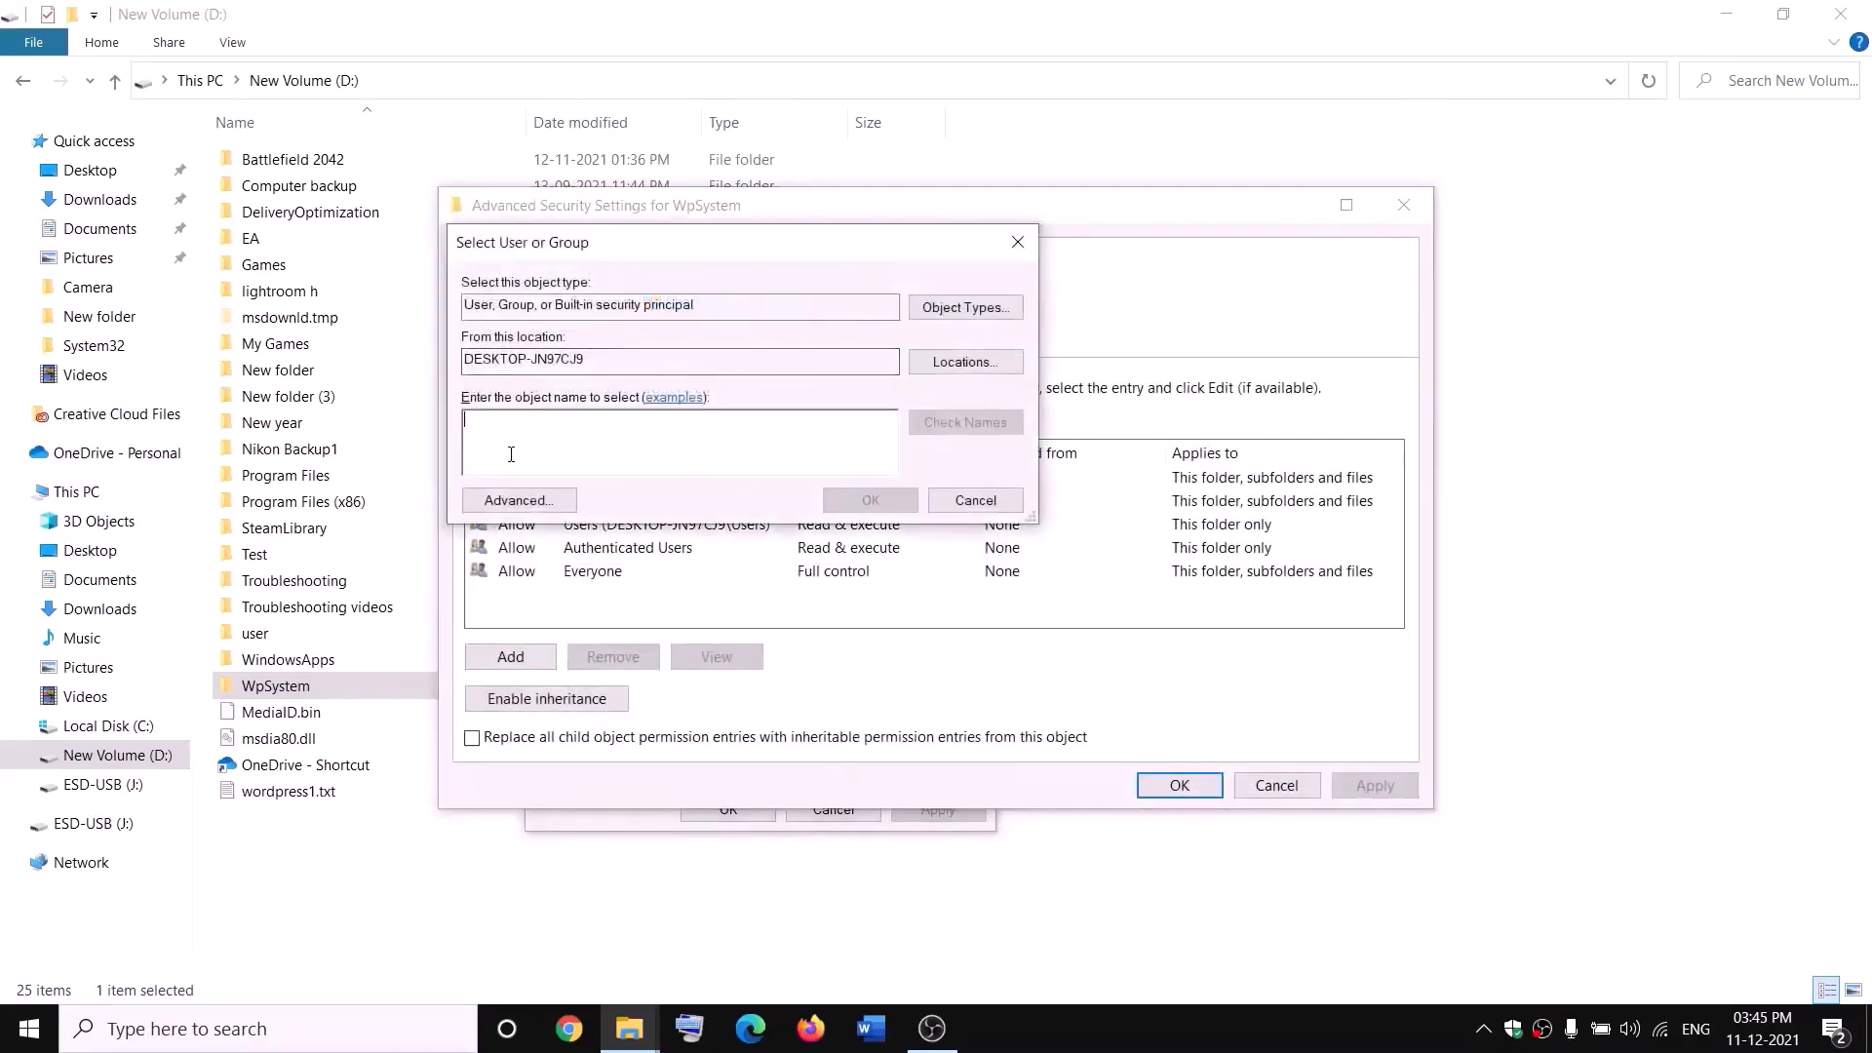
type("e")
key("BackSpace")
type("eve")
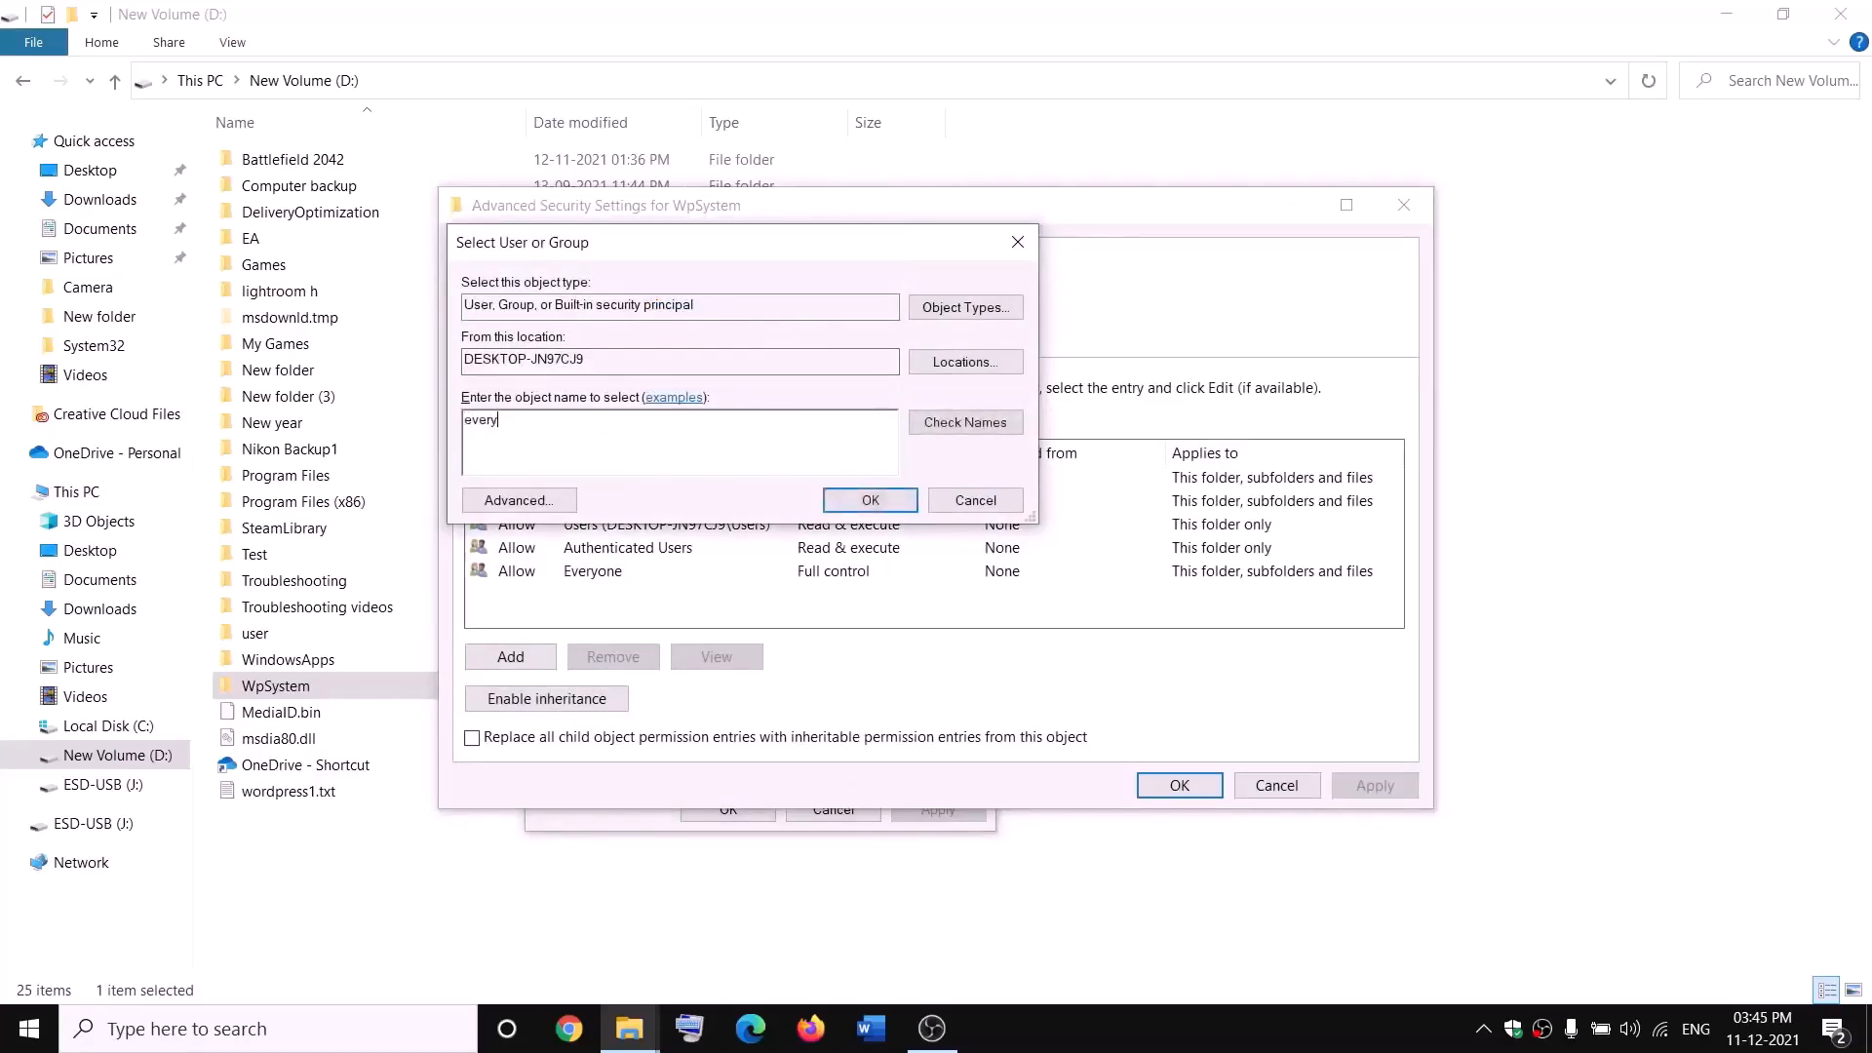
type("ryone")
double_click(562, 421)
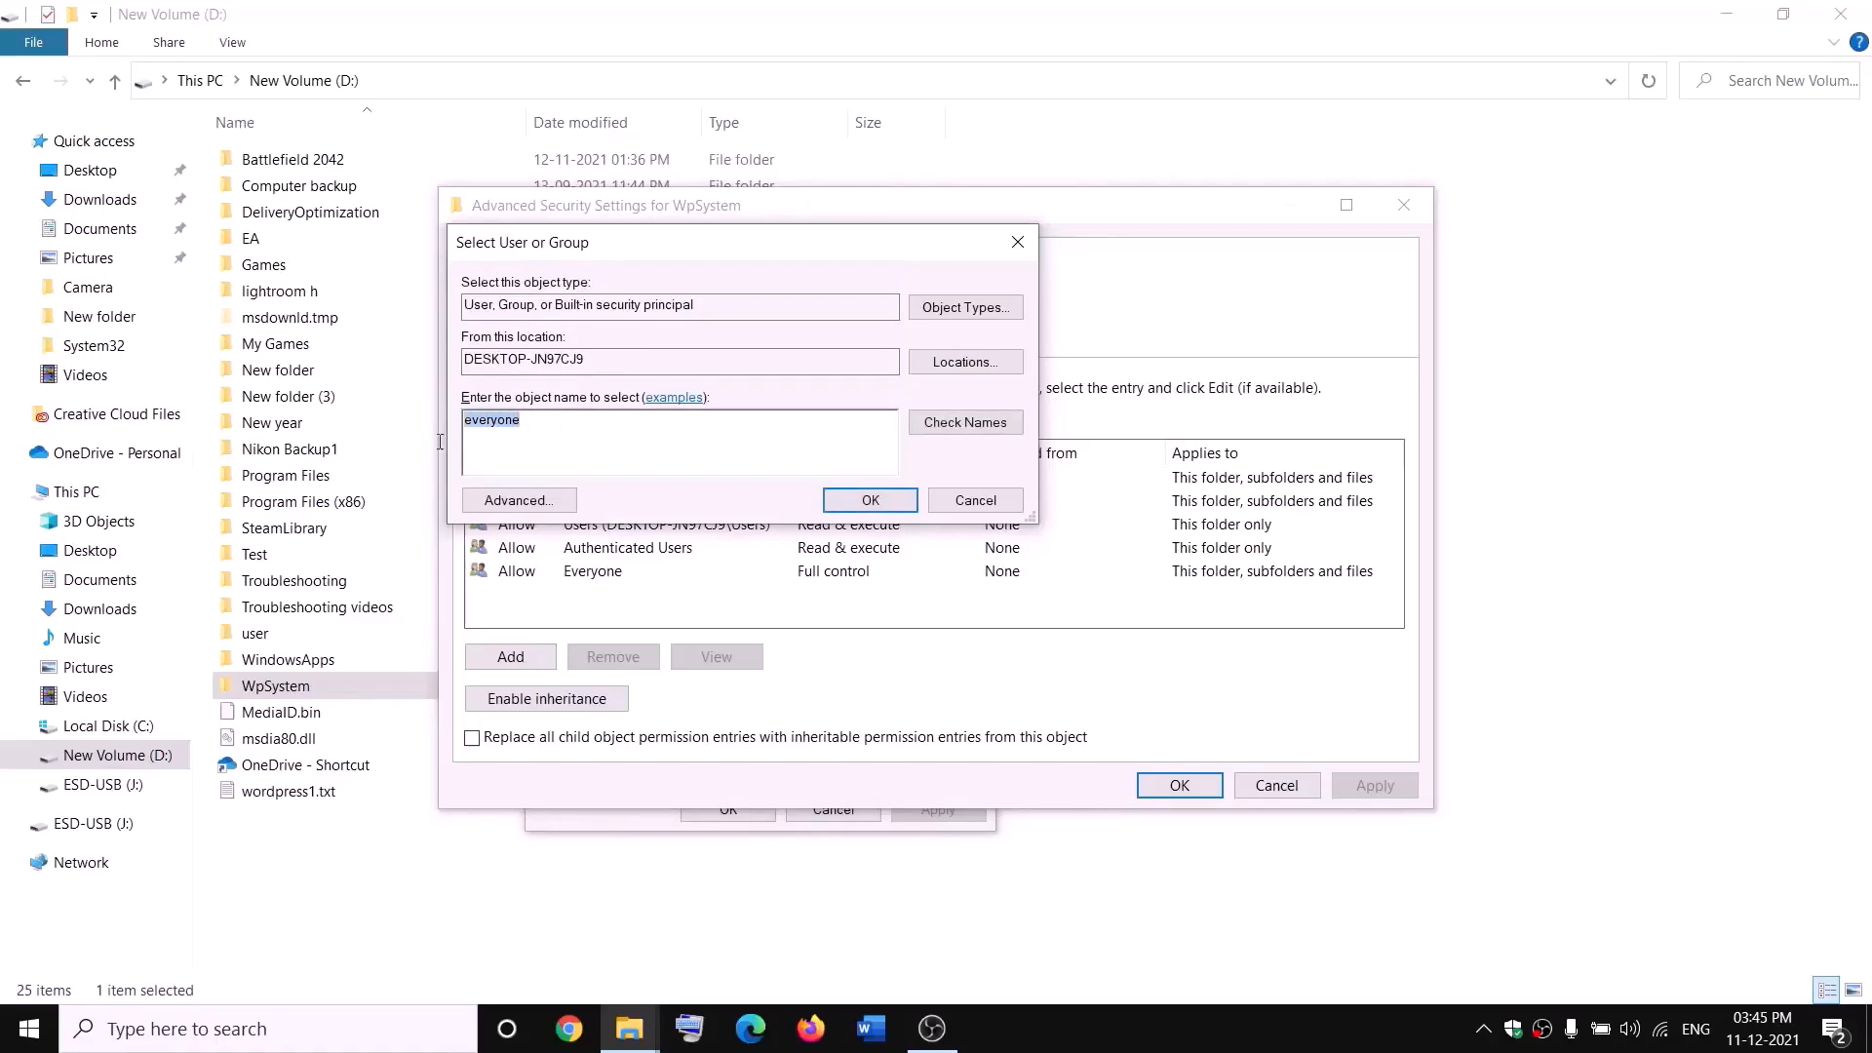
left_click(978, 432)
left_click(871, 500)
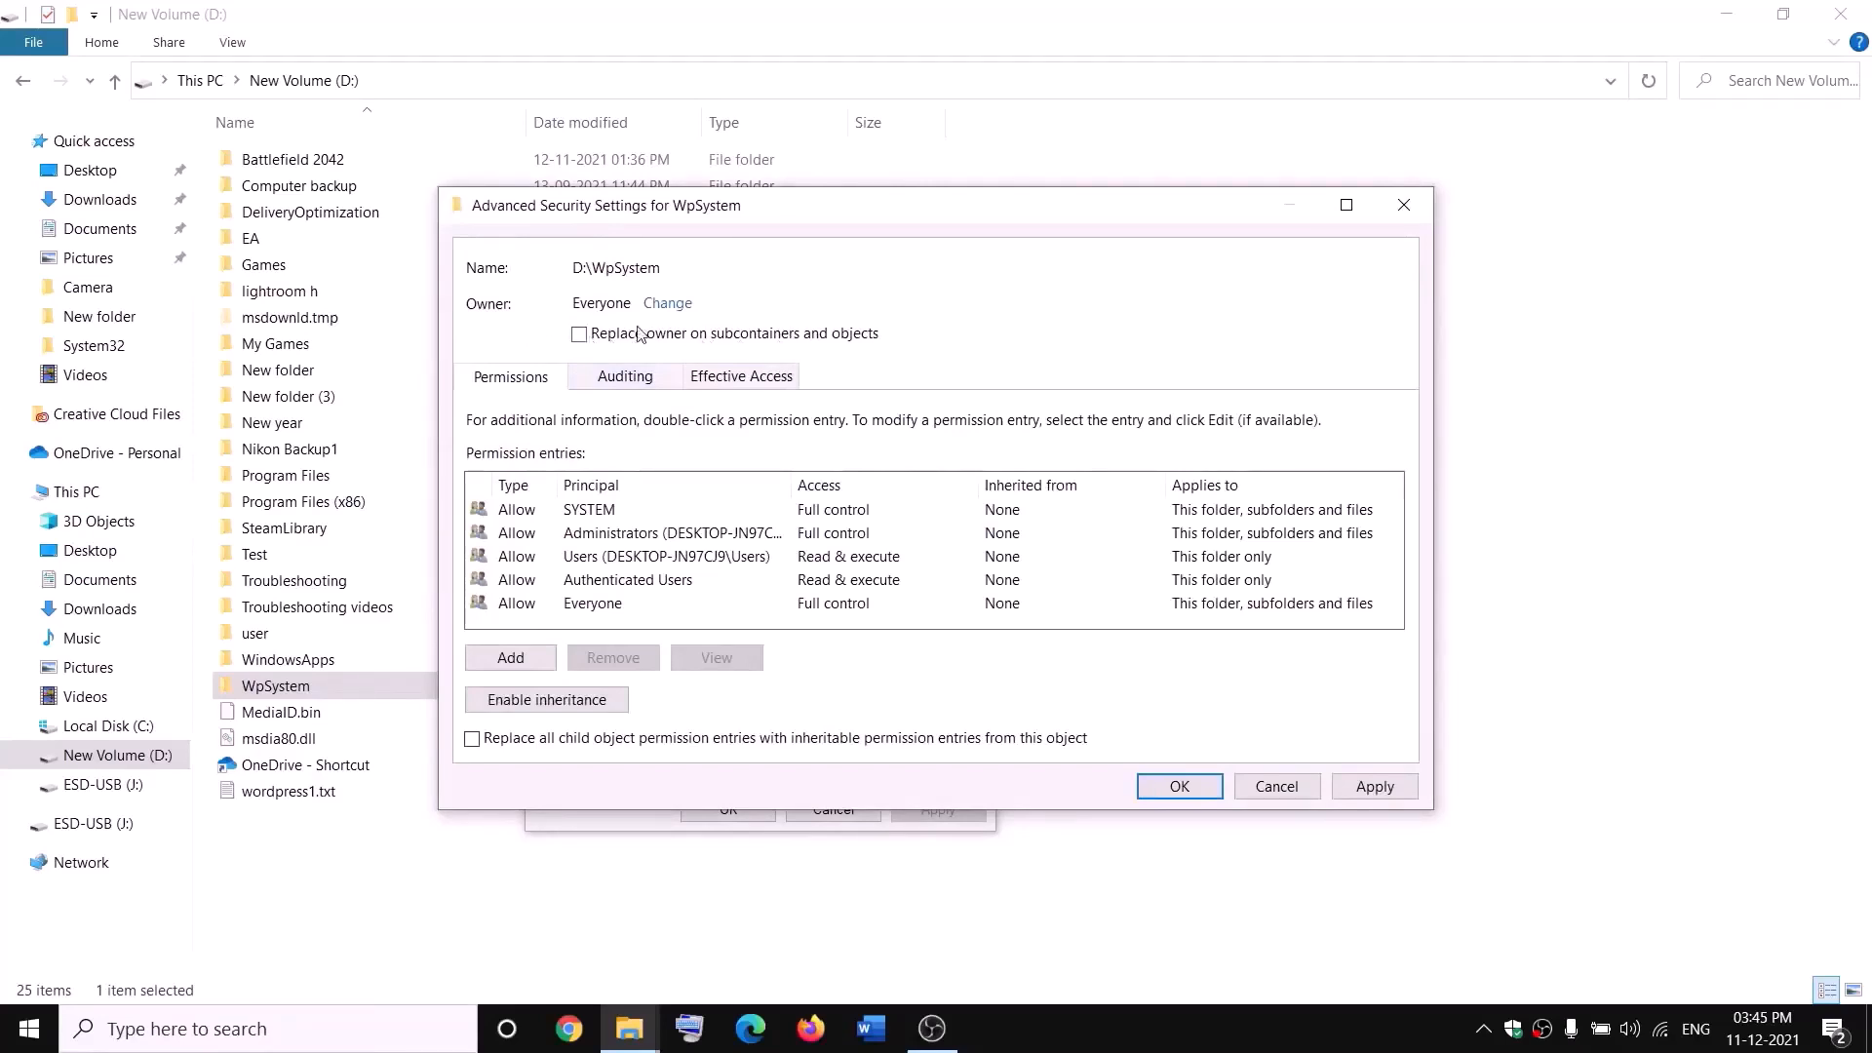
Step: Apply the Everyone ownership to subfolders and files and close the dialogs
left_click(1377, 788)
left_click(1180, 792)
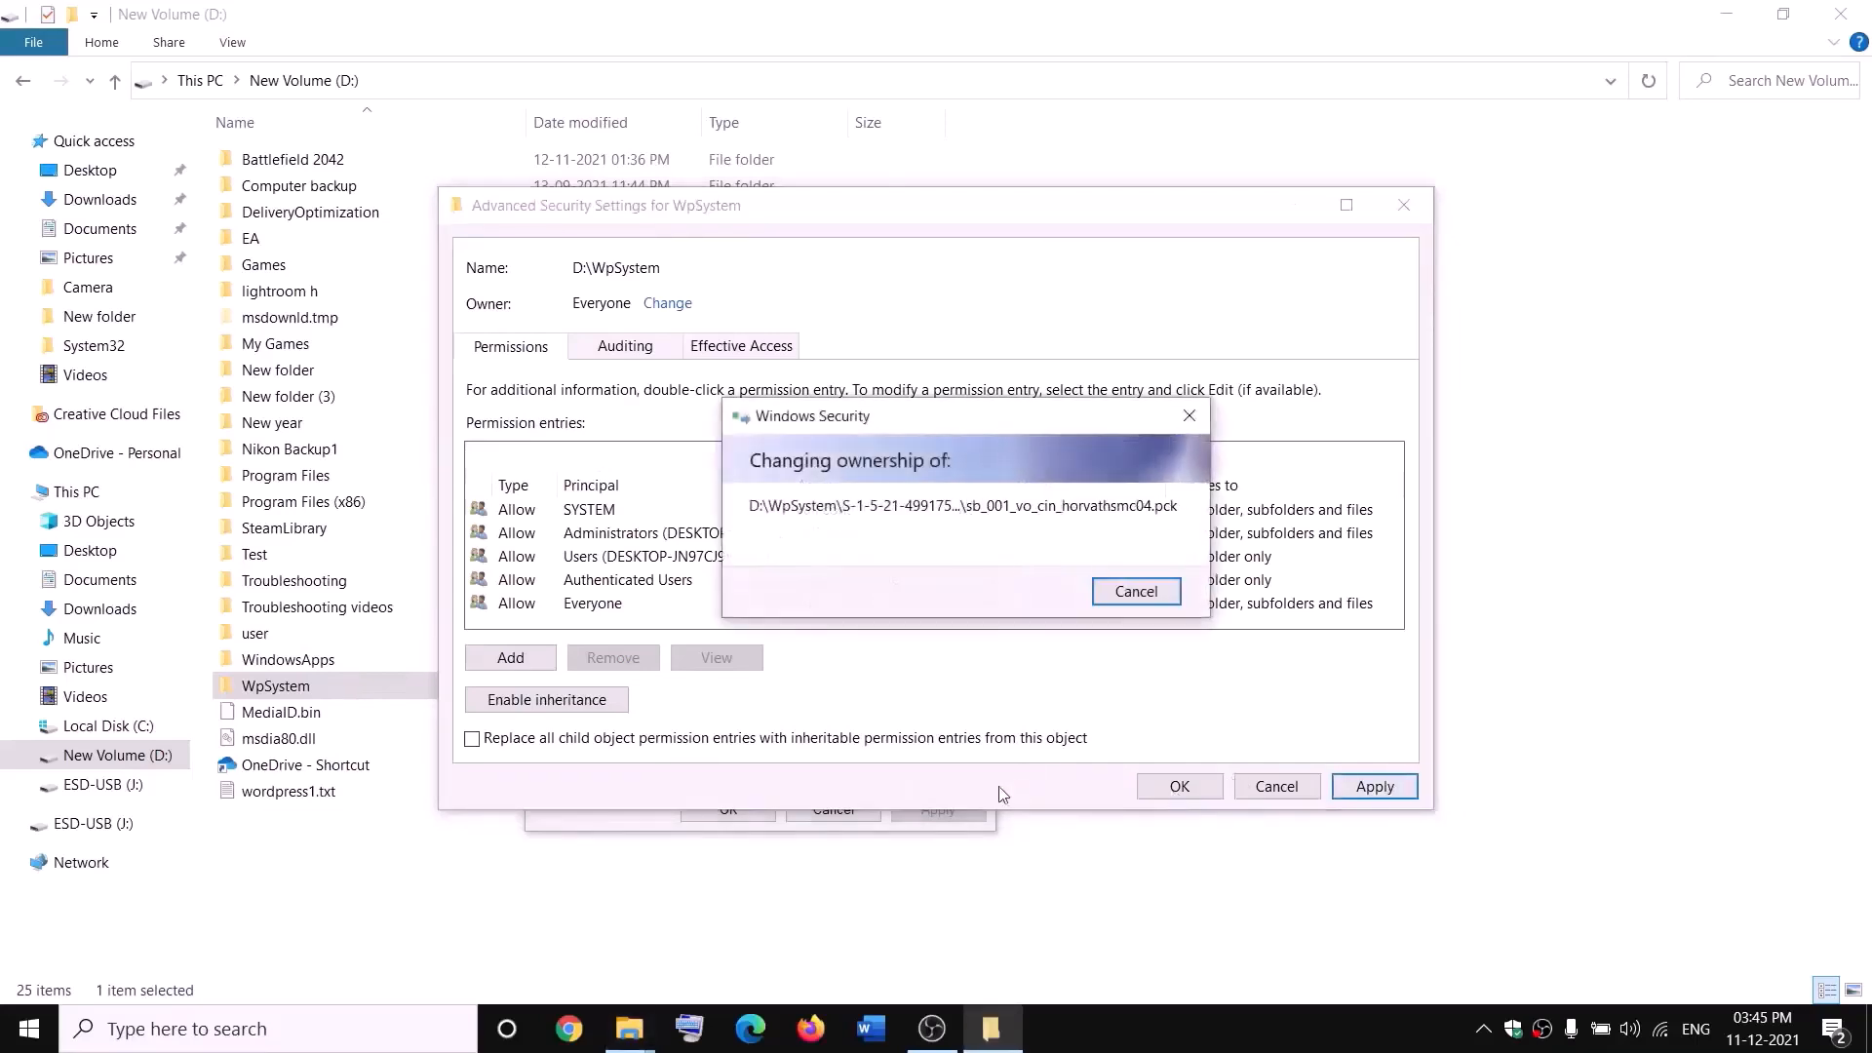
left_click(1137, 614)
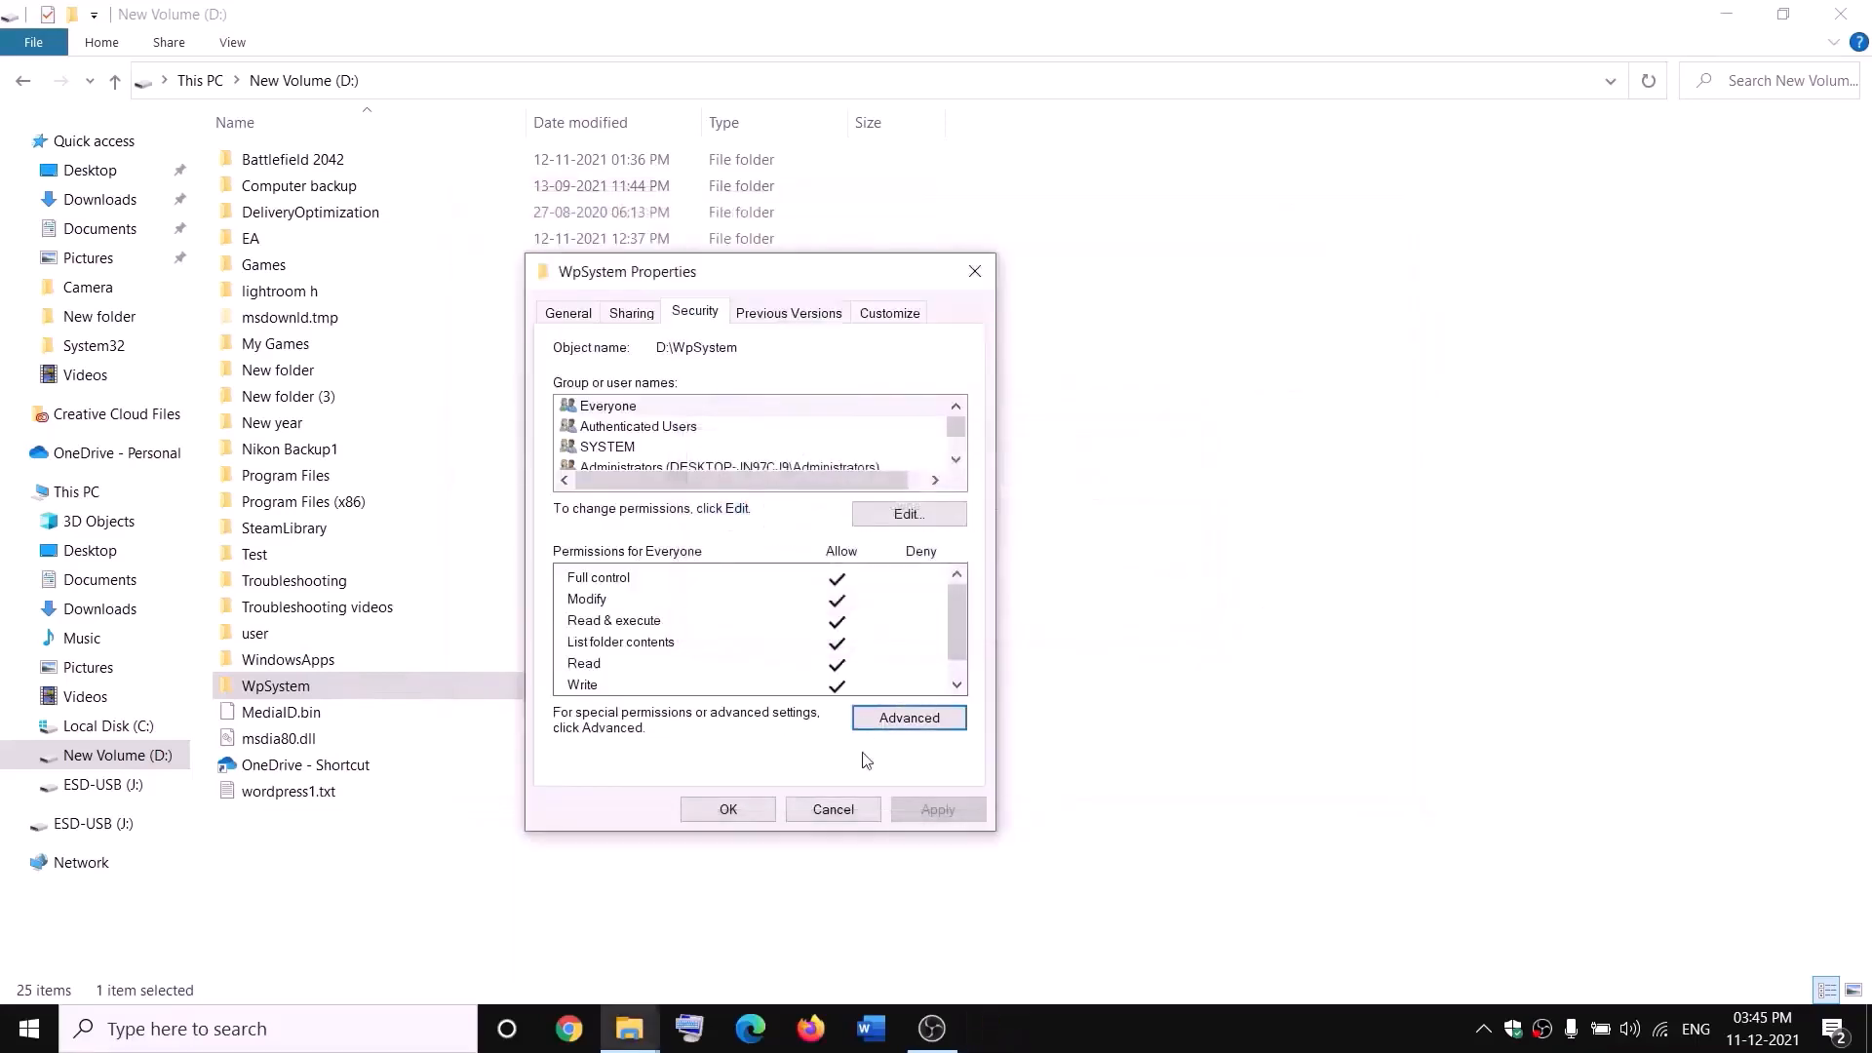
left_click(731, 808)
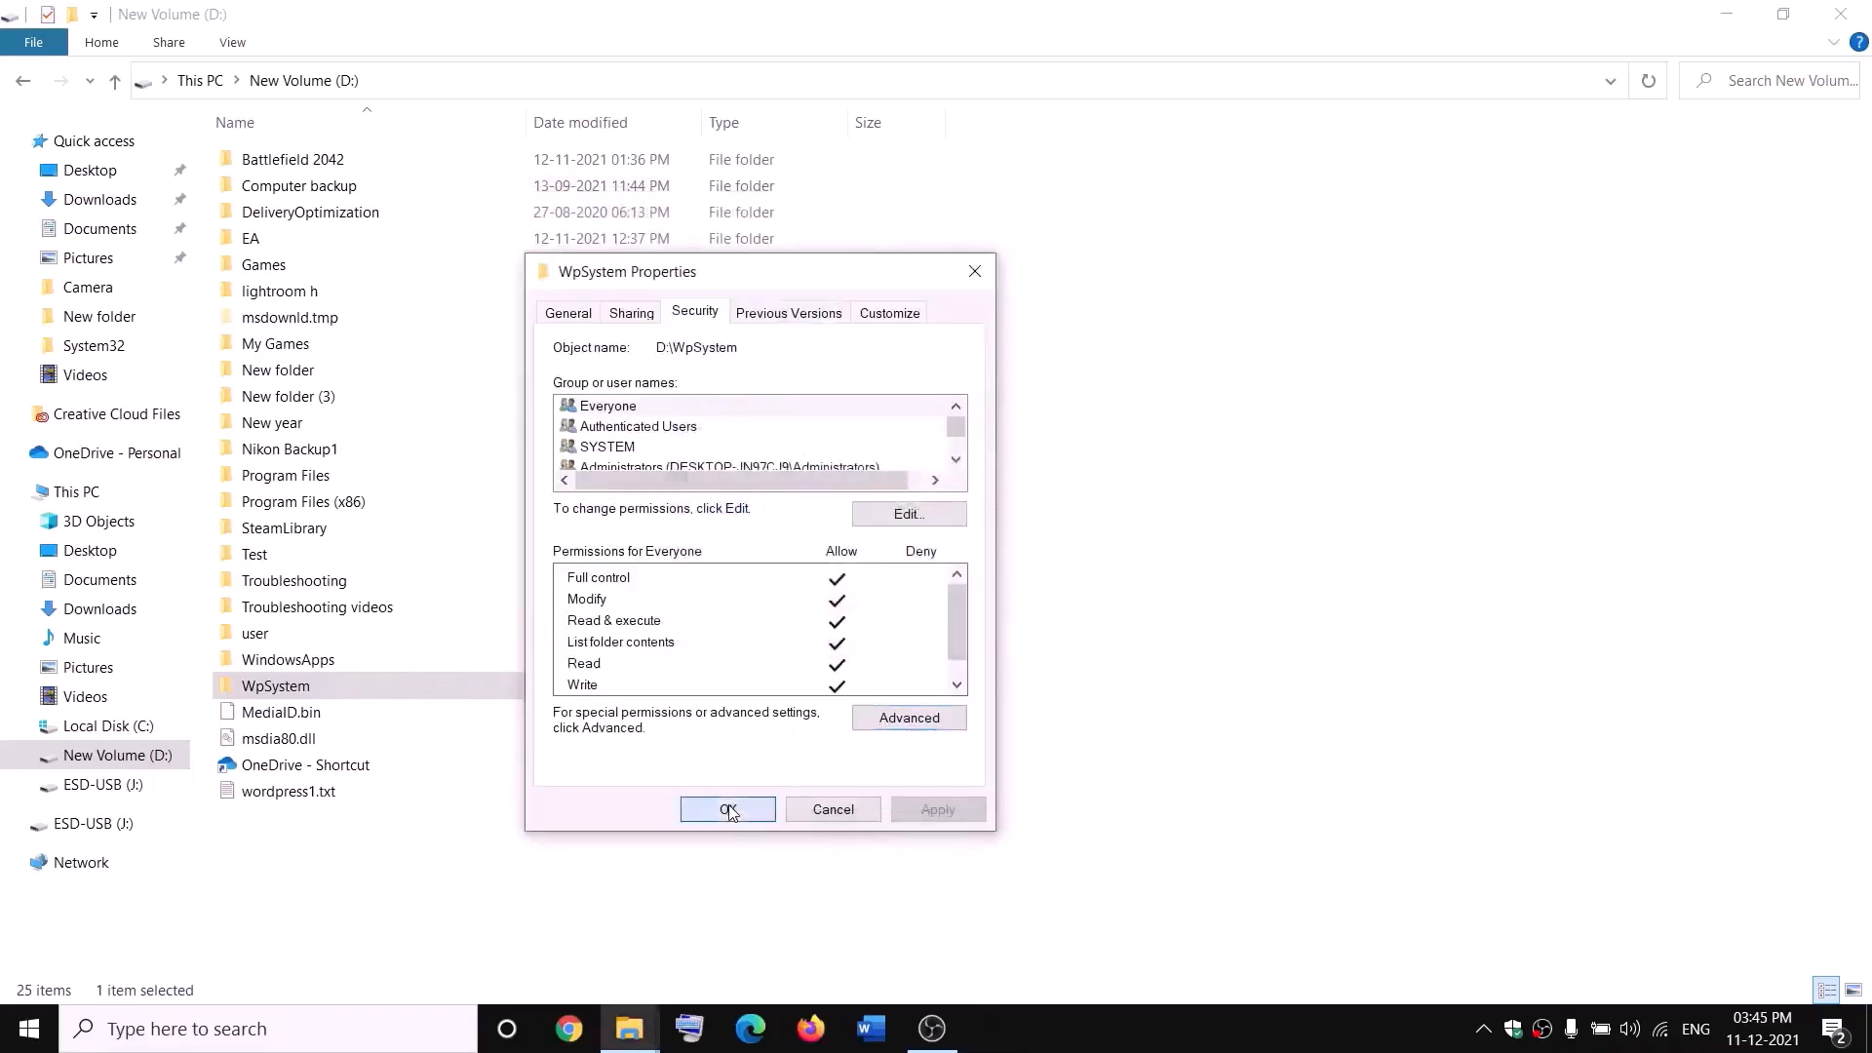
Step: Add a new permission entry for Everyone in WpSystem's advanced security settings
right_click(280, 690)
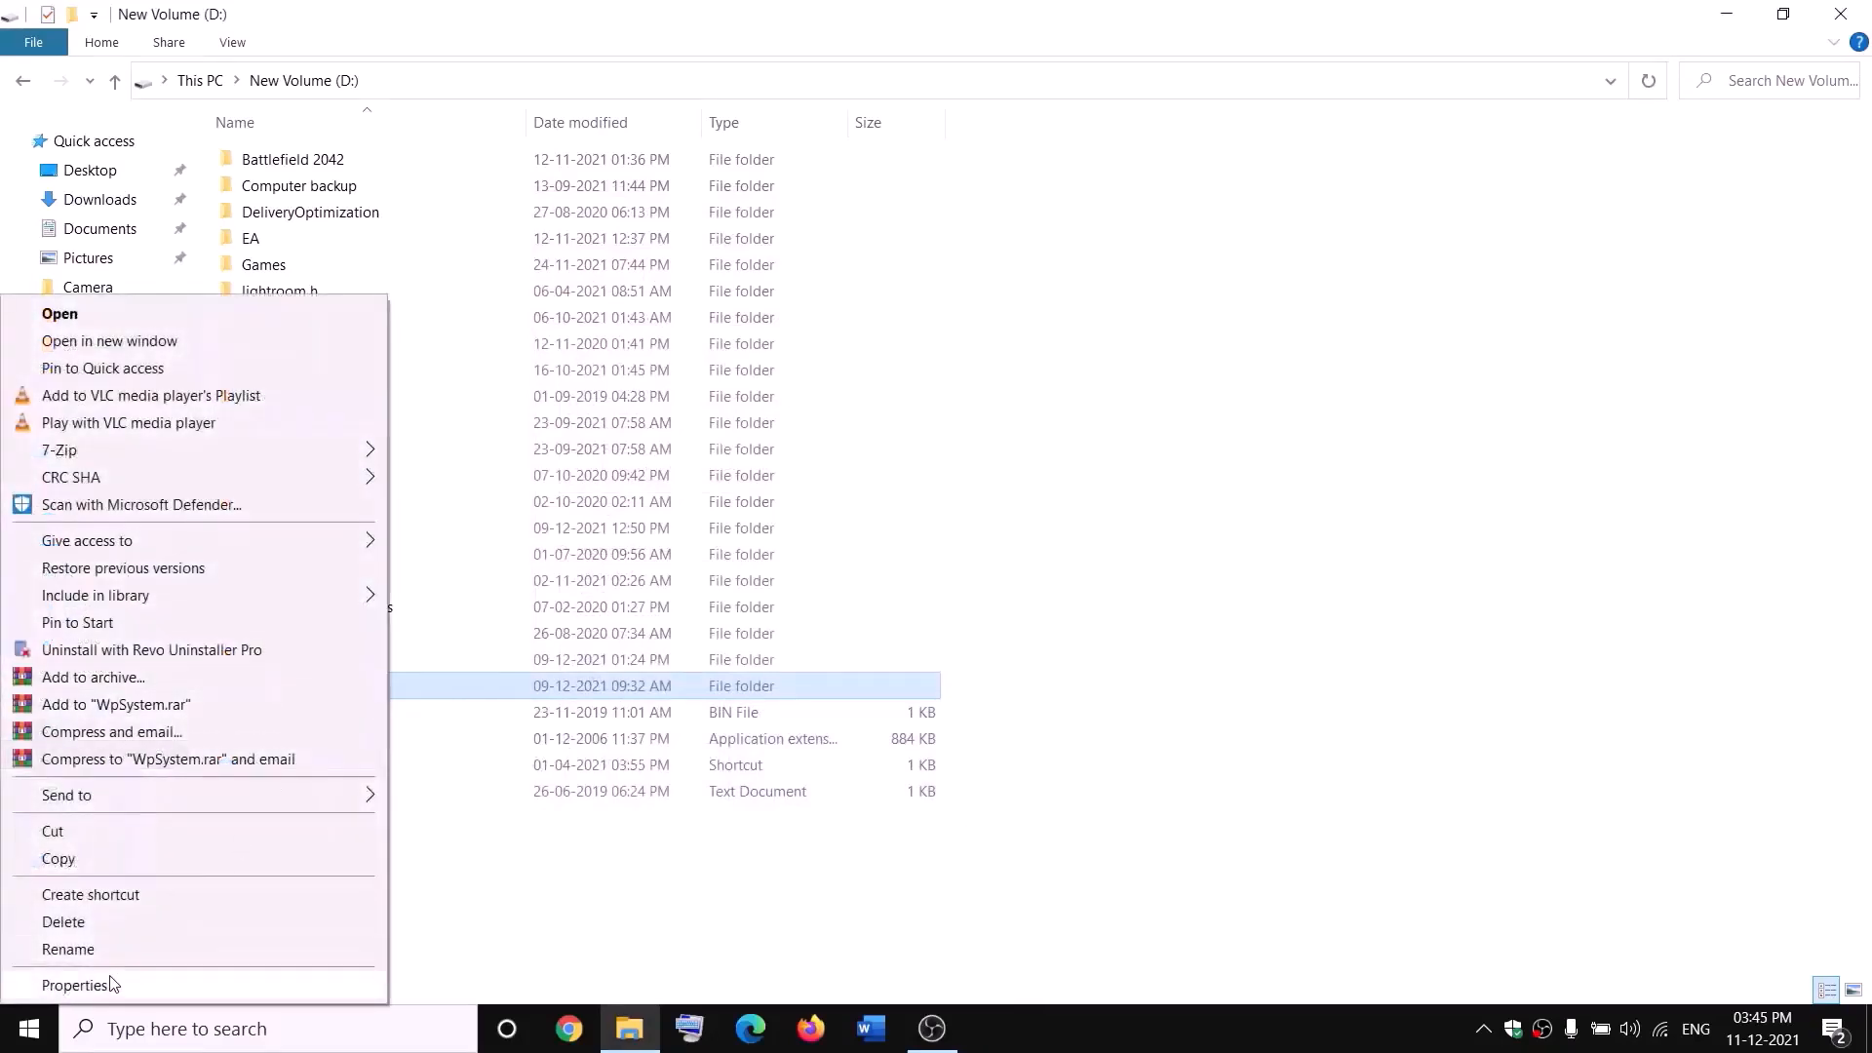
left_click(74, 985)
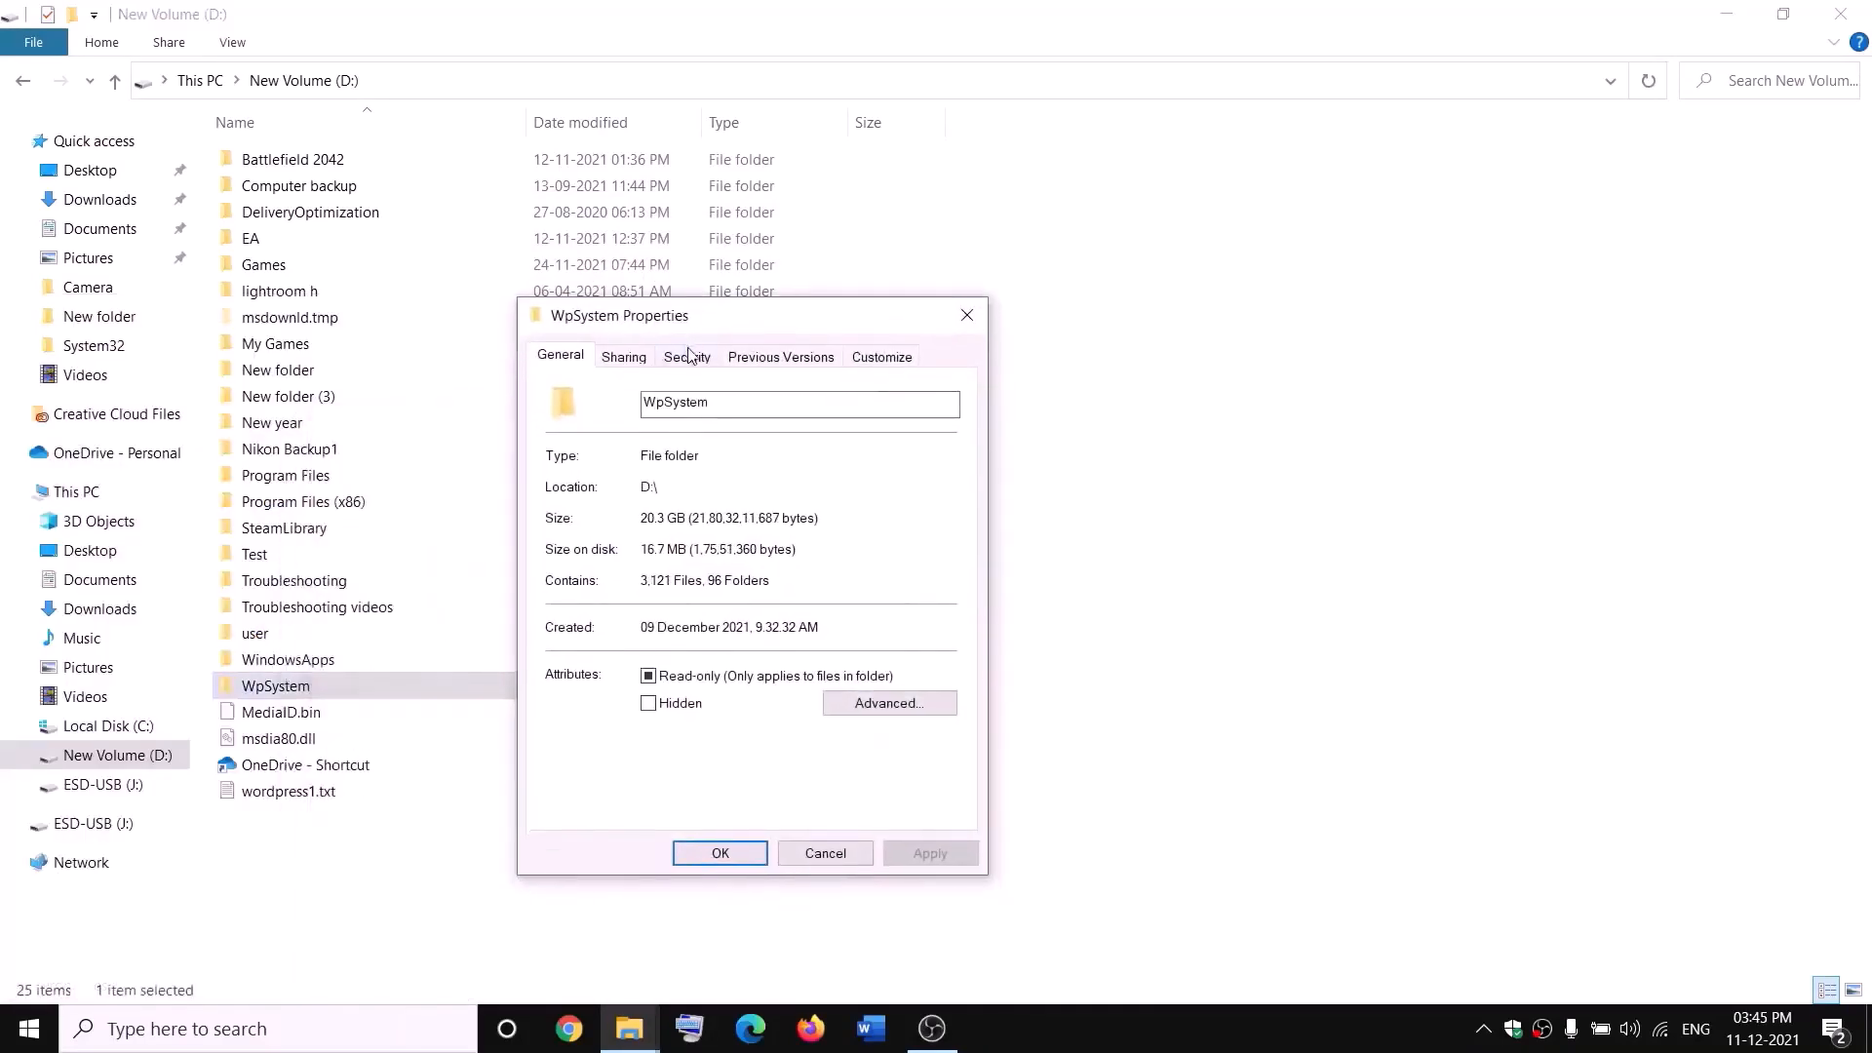
left_click(688, 355)
left_click(905, 767)
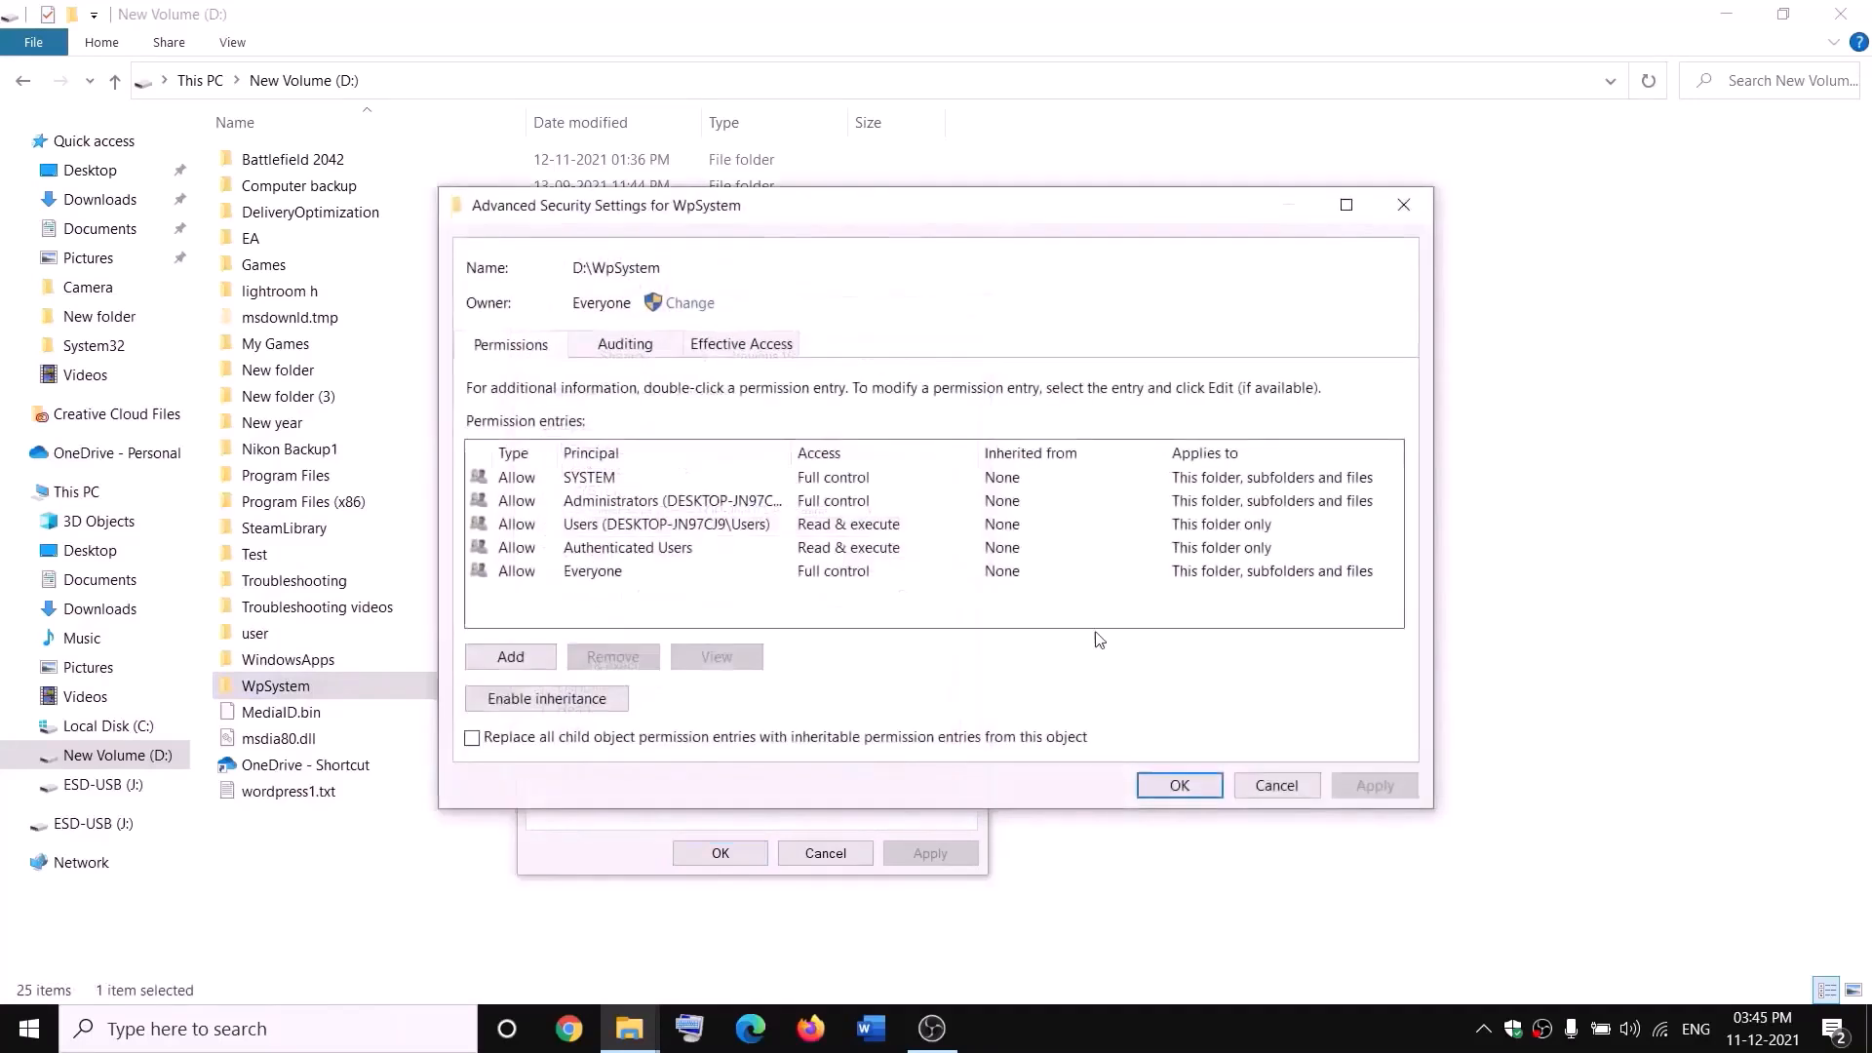
left_click(511, 658)
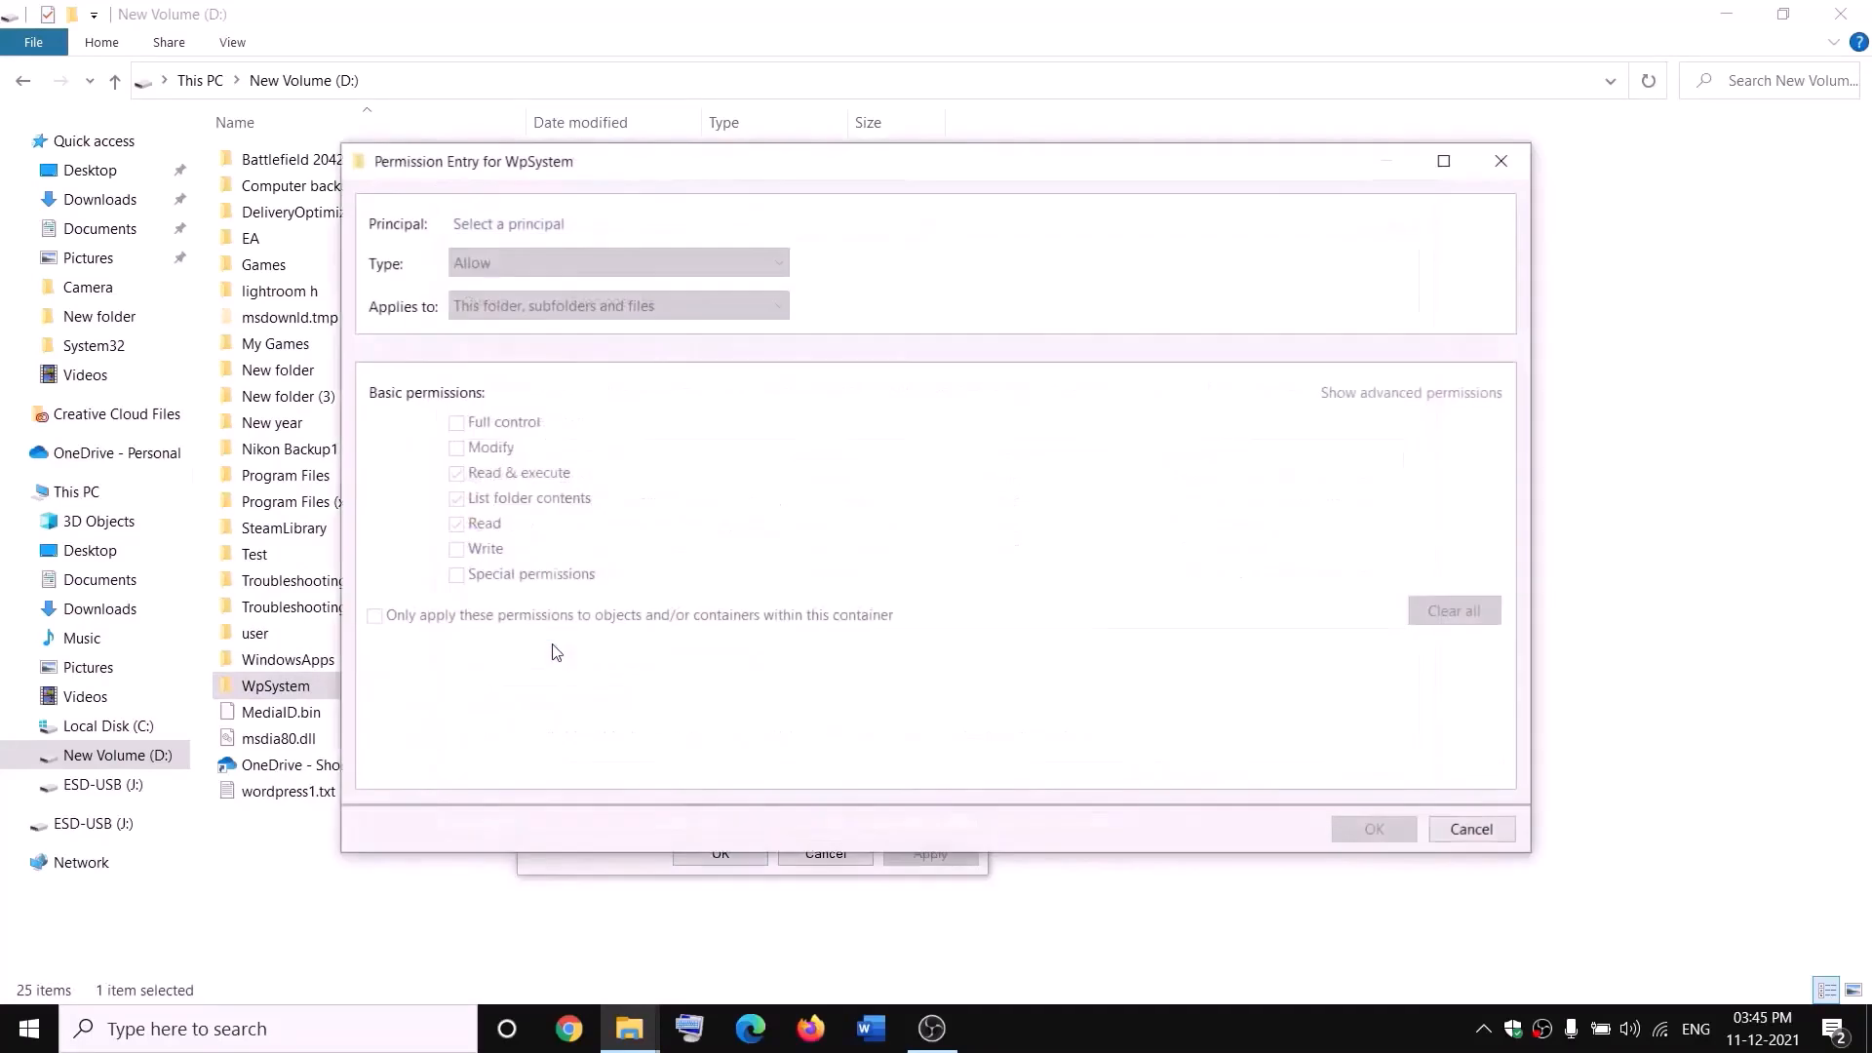
left_click(510, 226)
type("e")
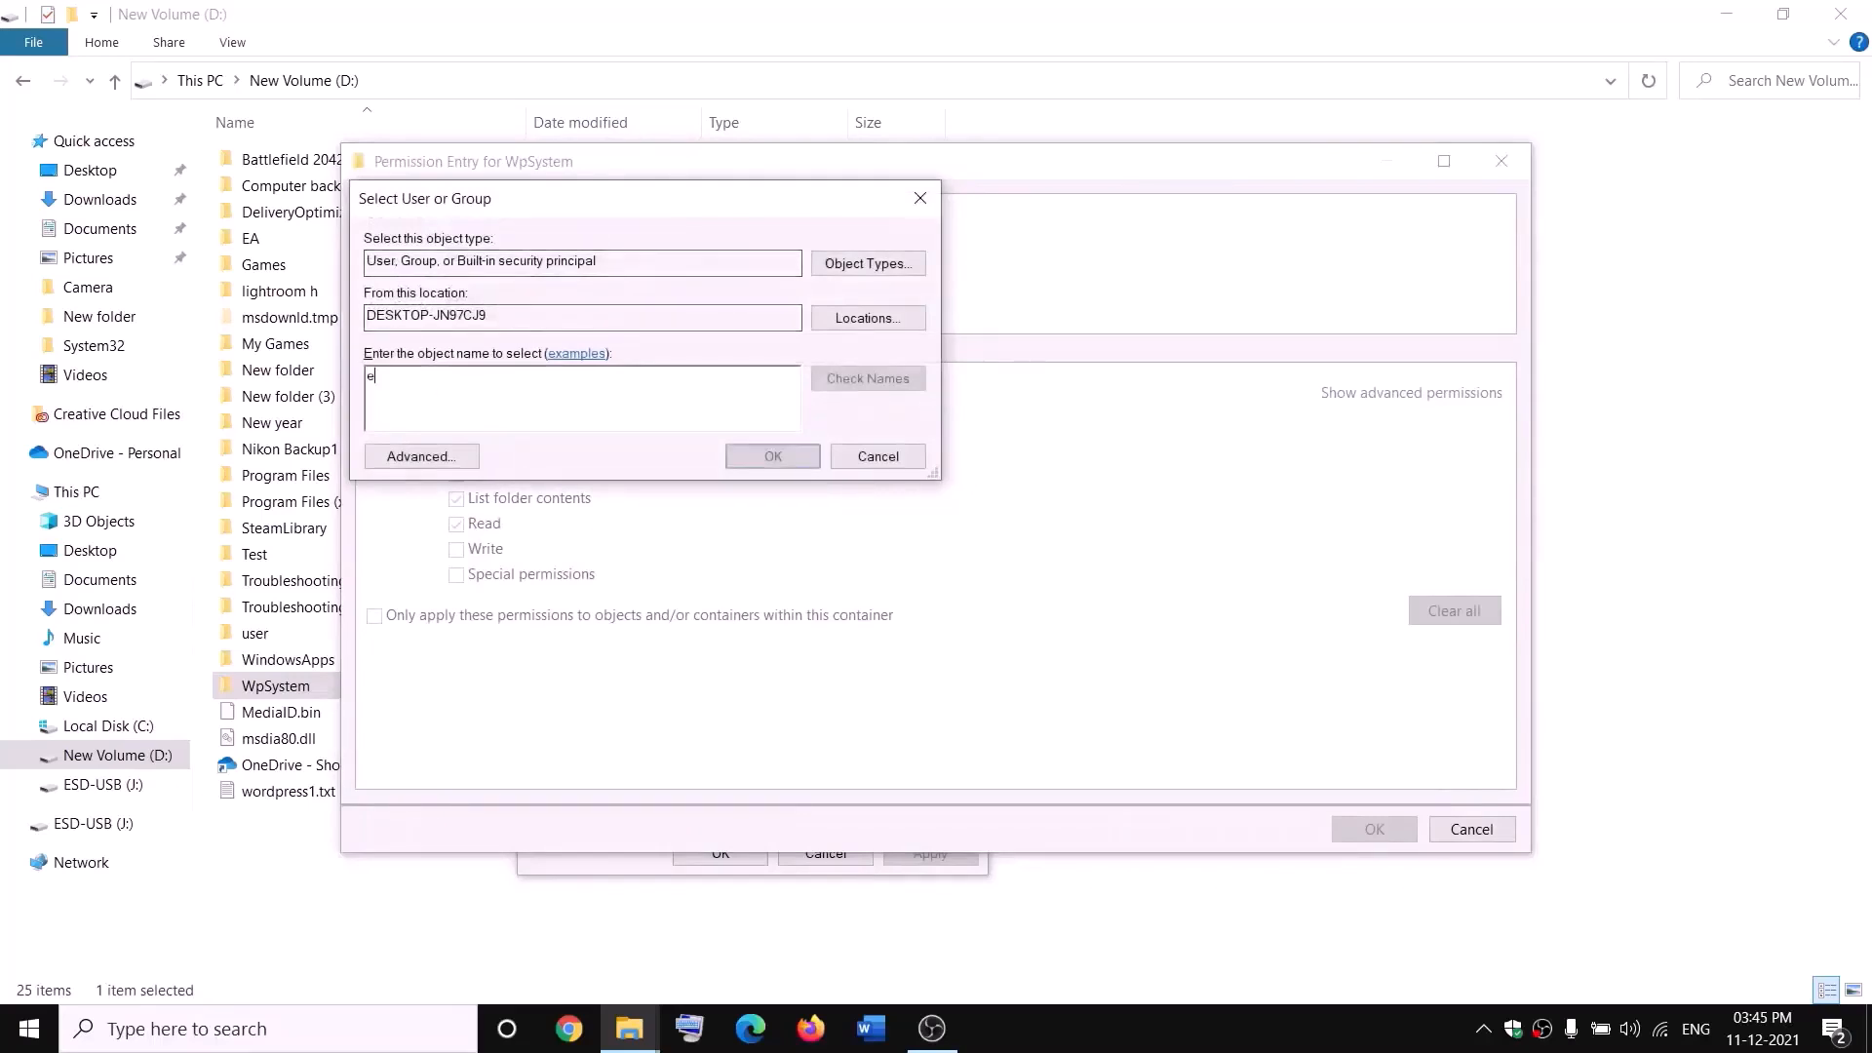
type("veryone")
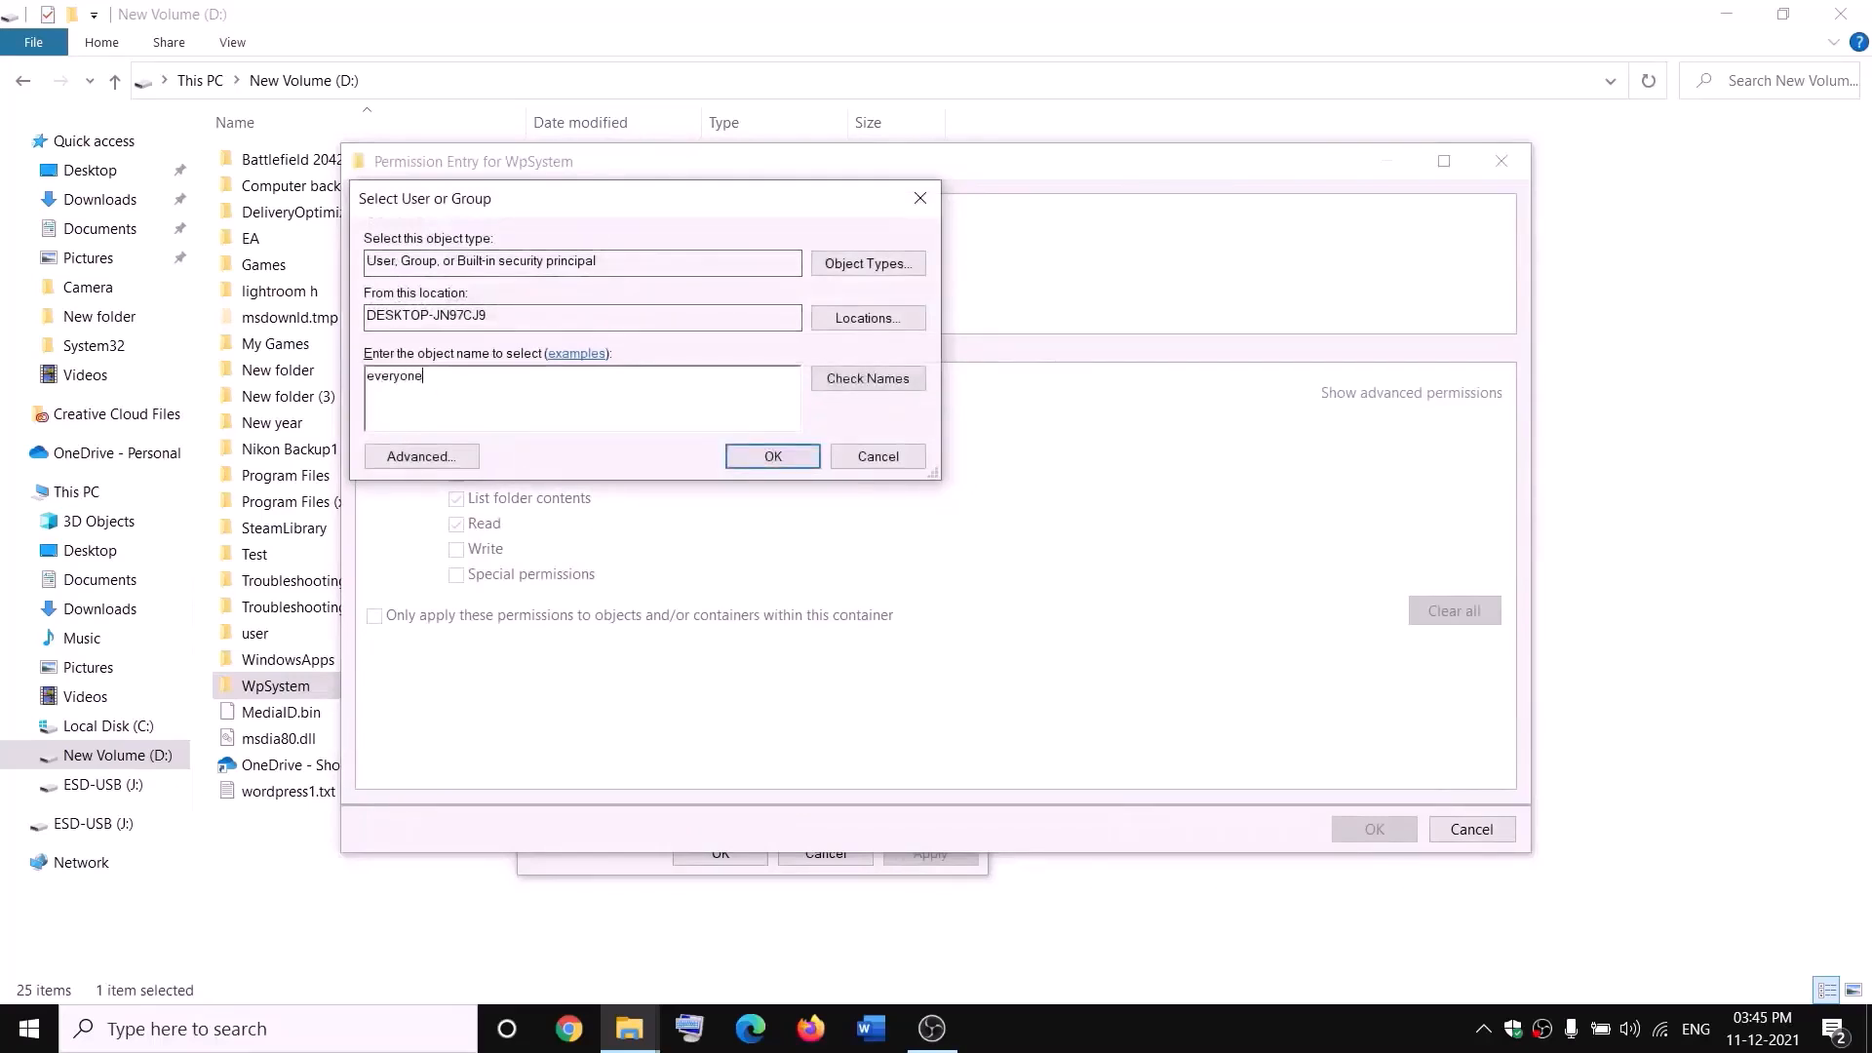
left_click(863, 381)
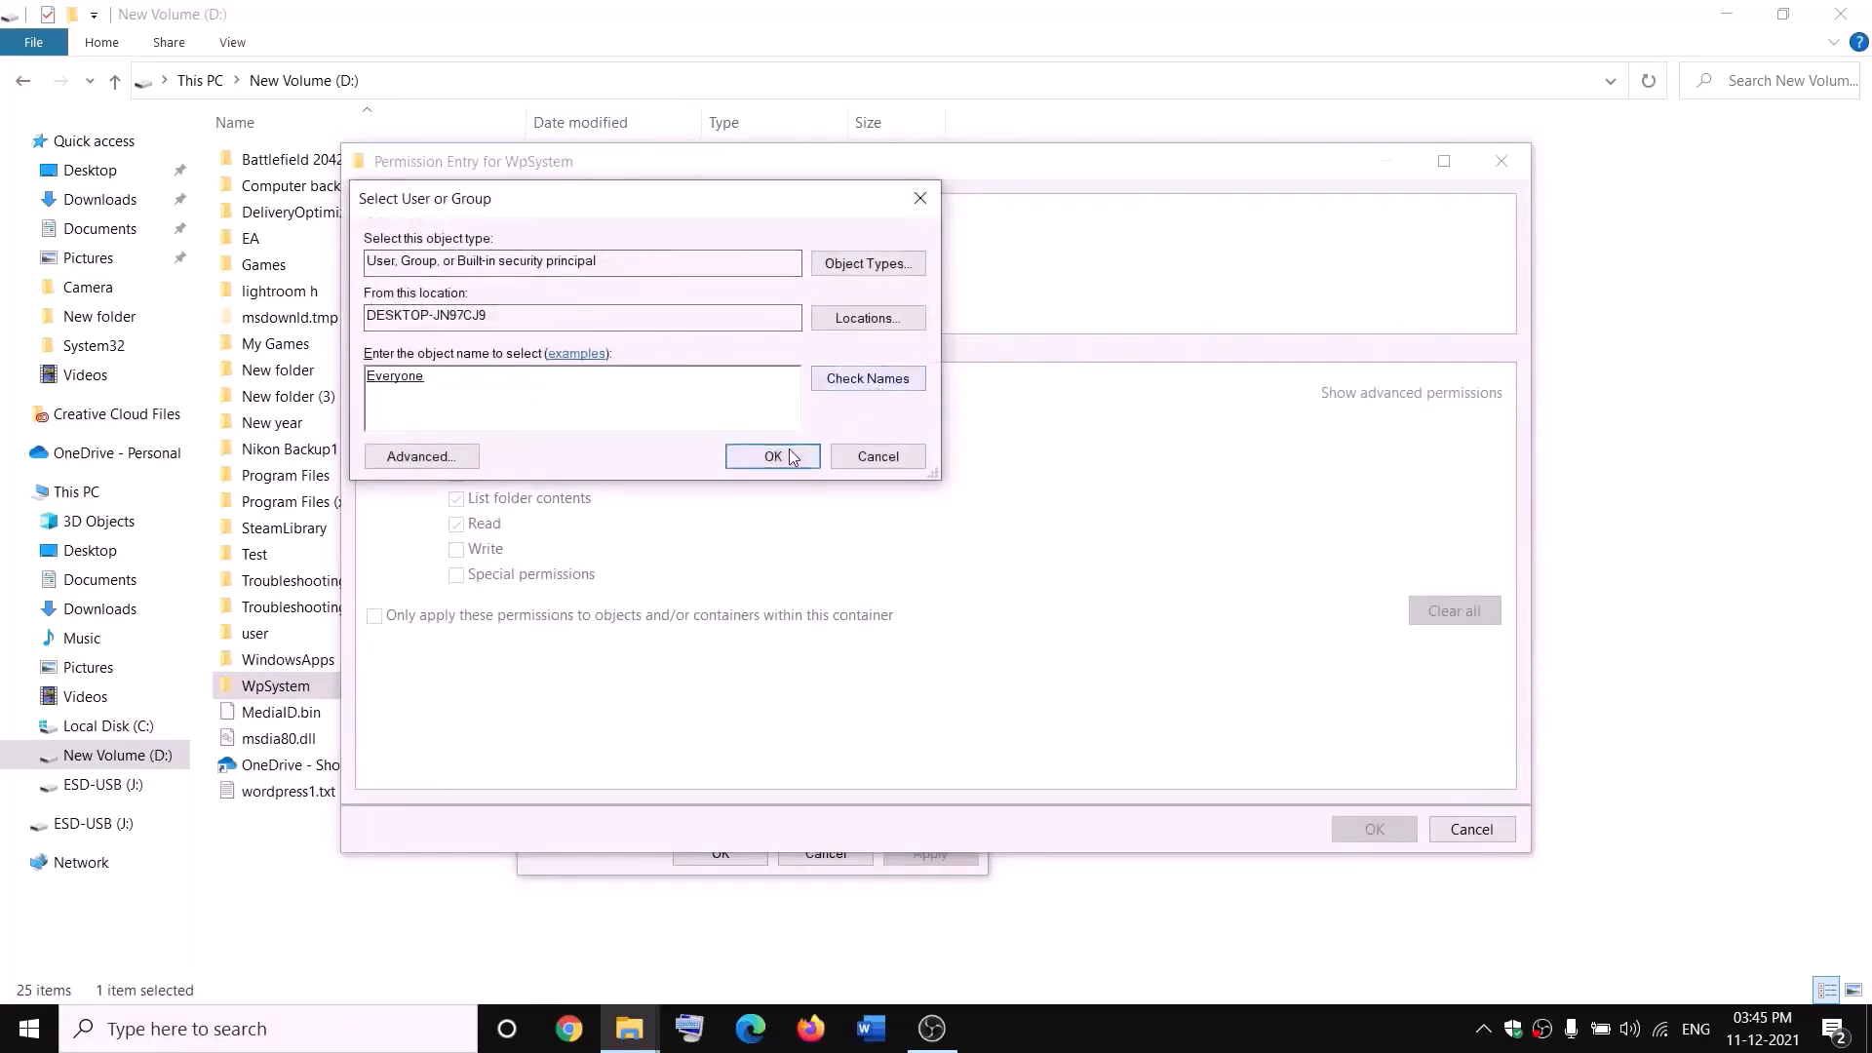
left_click(770, 457)
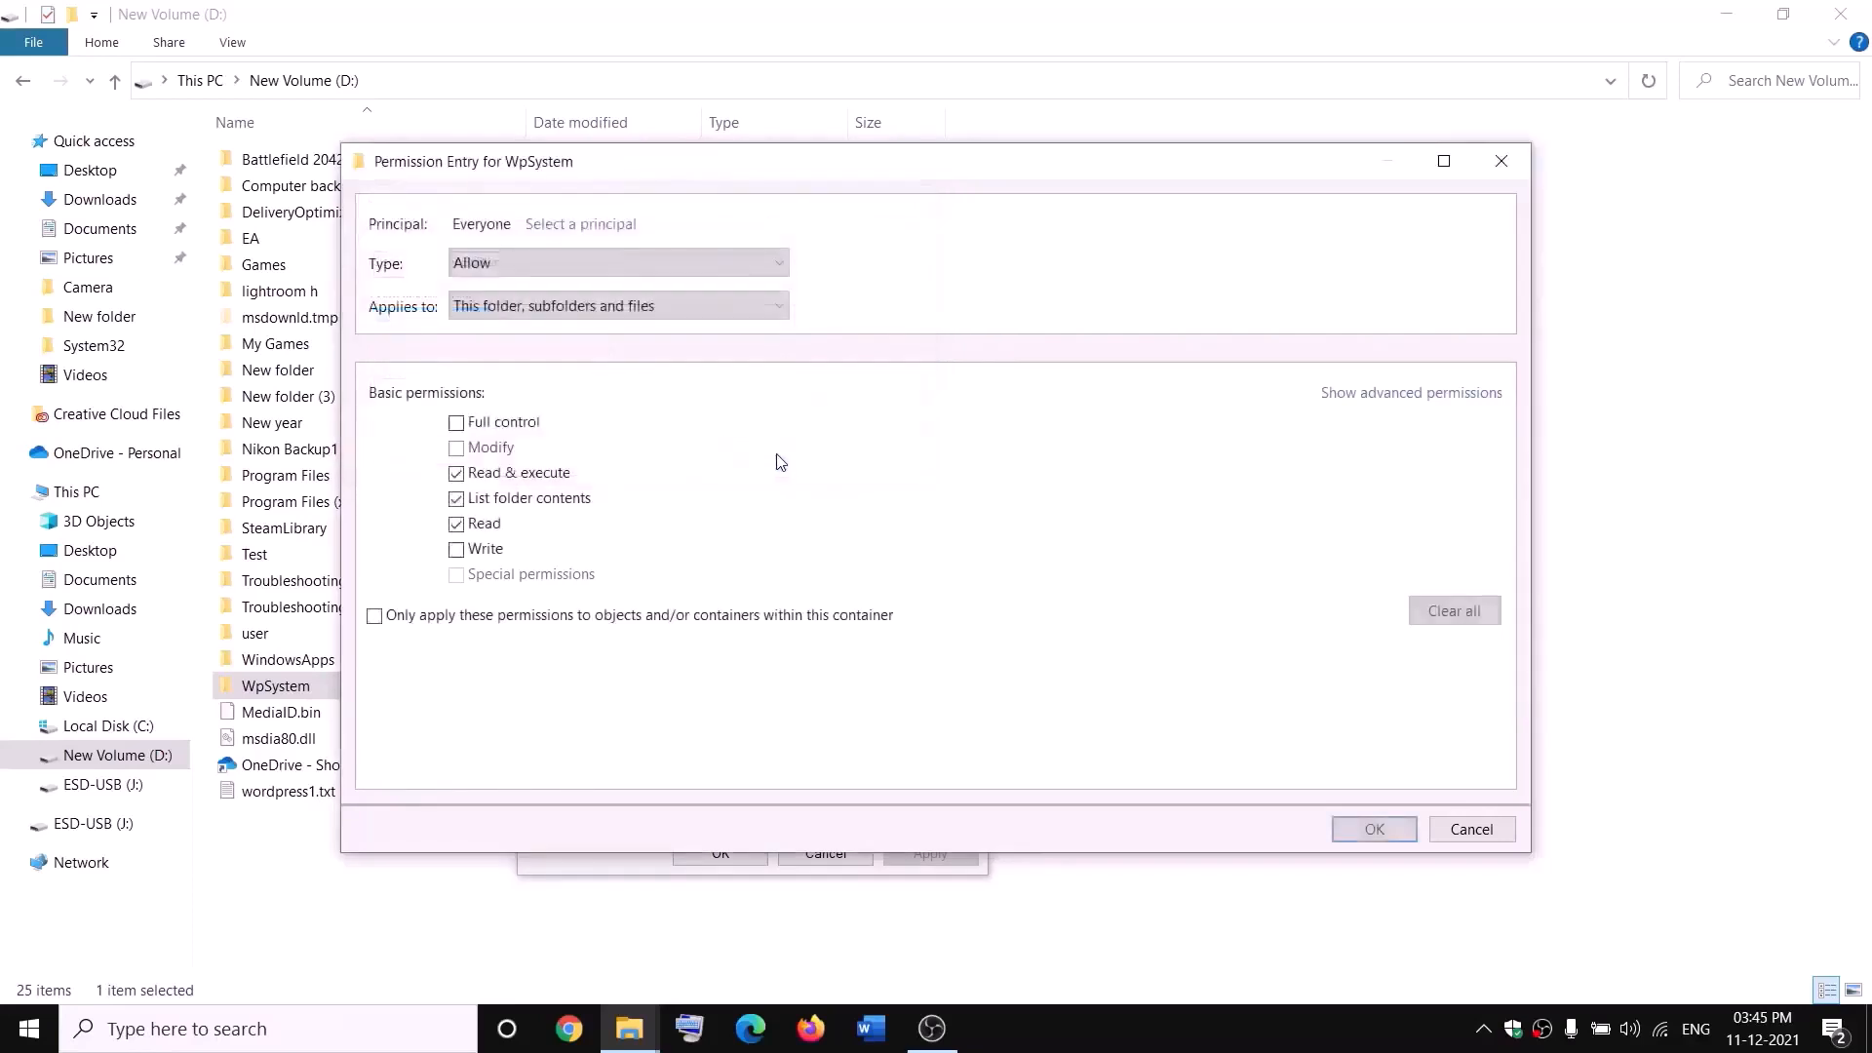
Step: Grant Everyone Full control on WpSystem and close all the dialogs
left_click(457, 423)
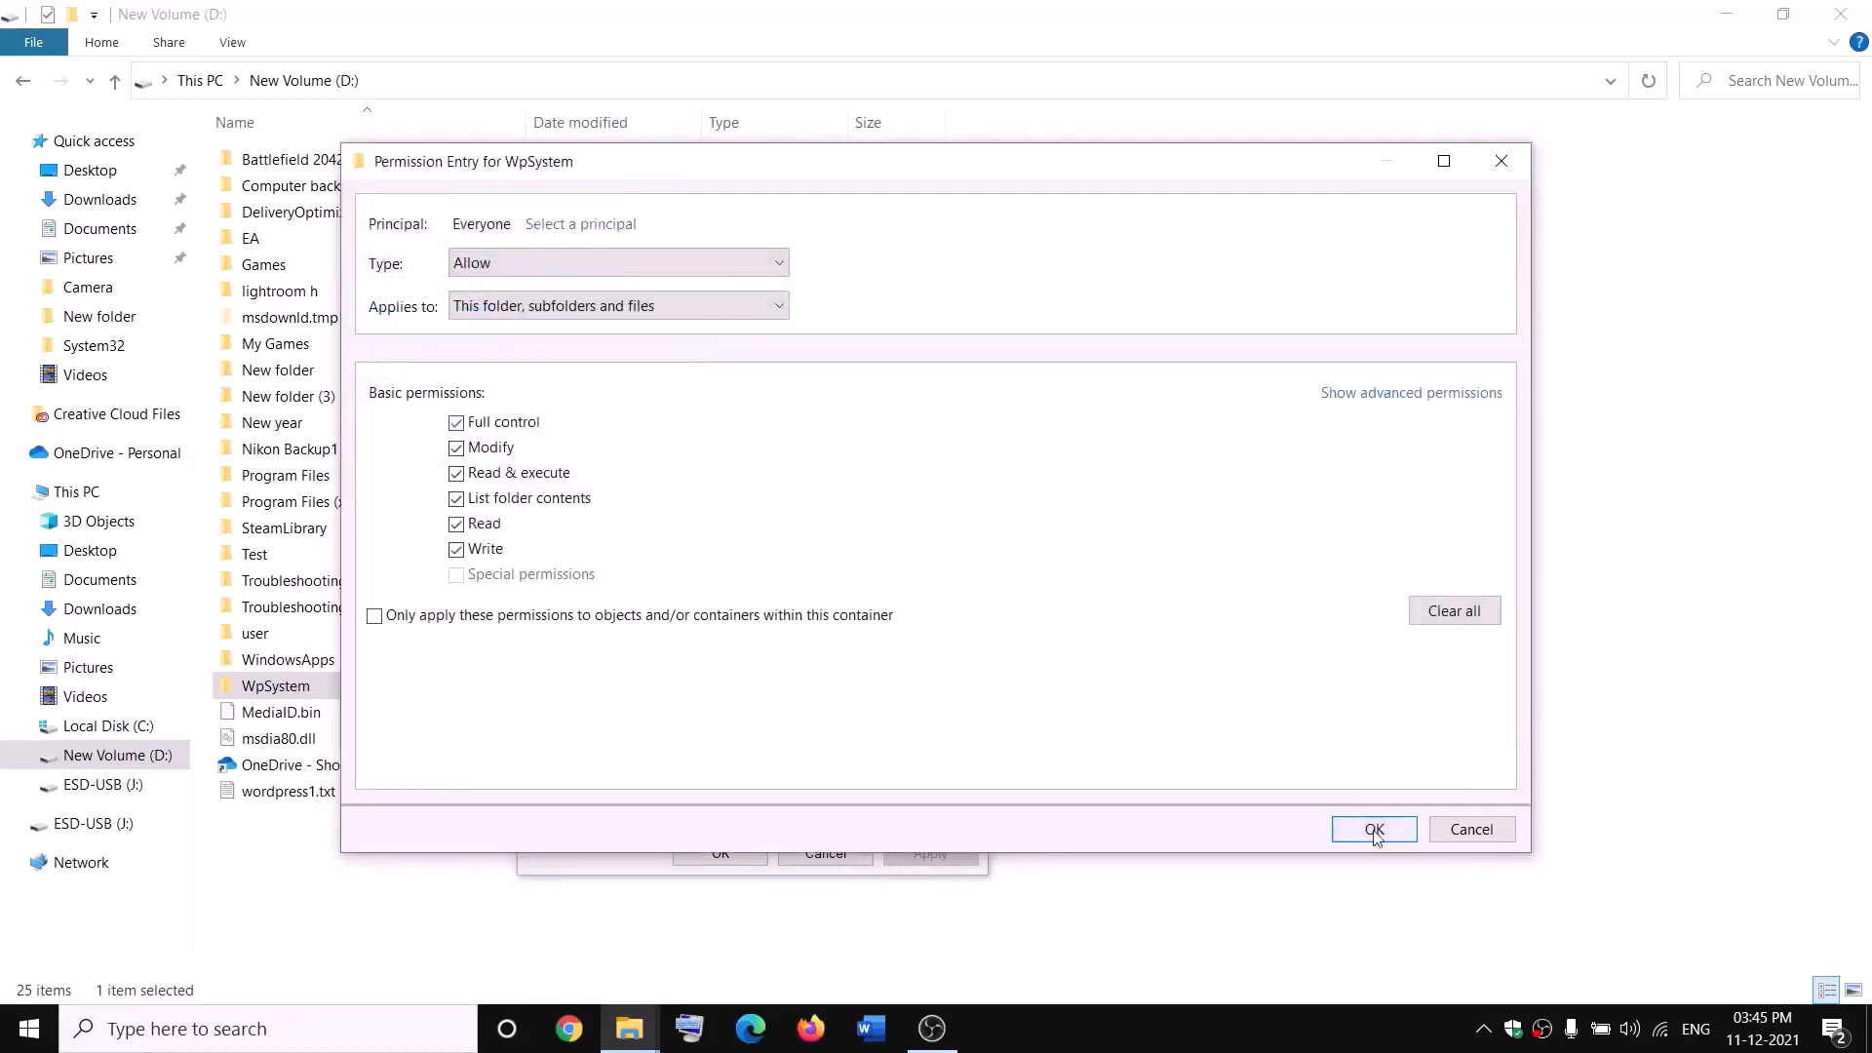
left_click(1375, 829)
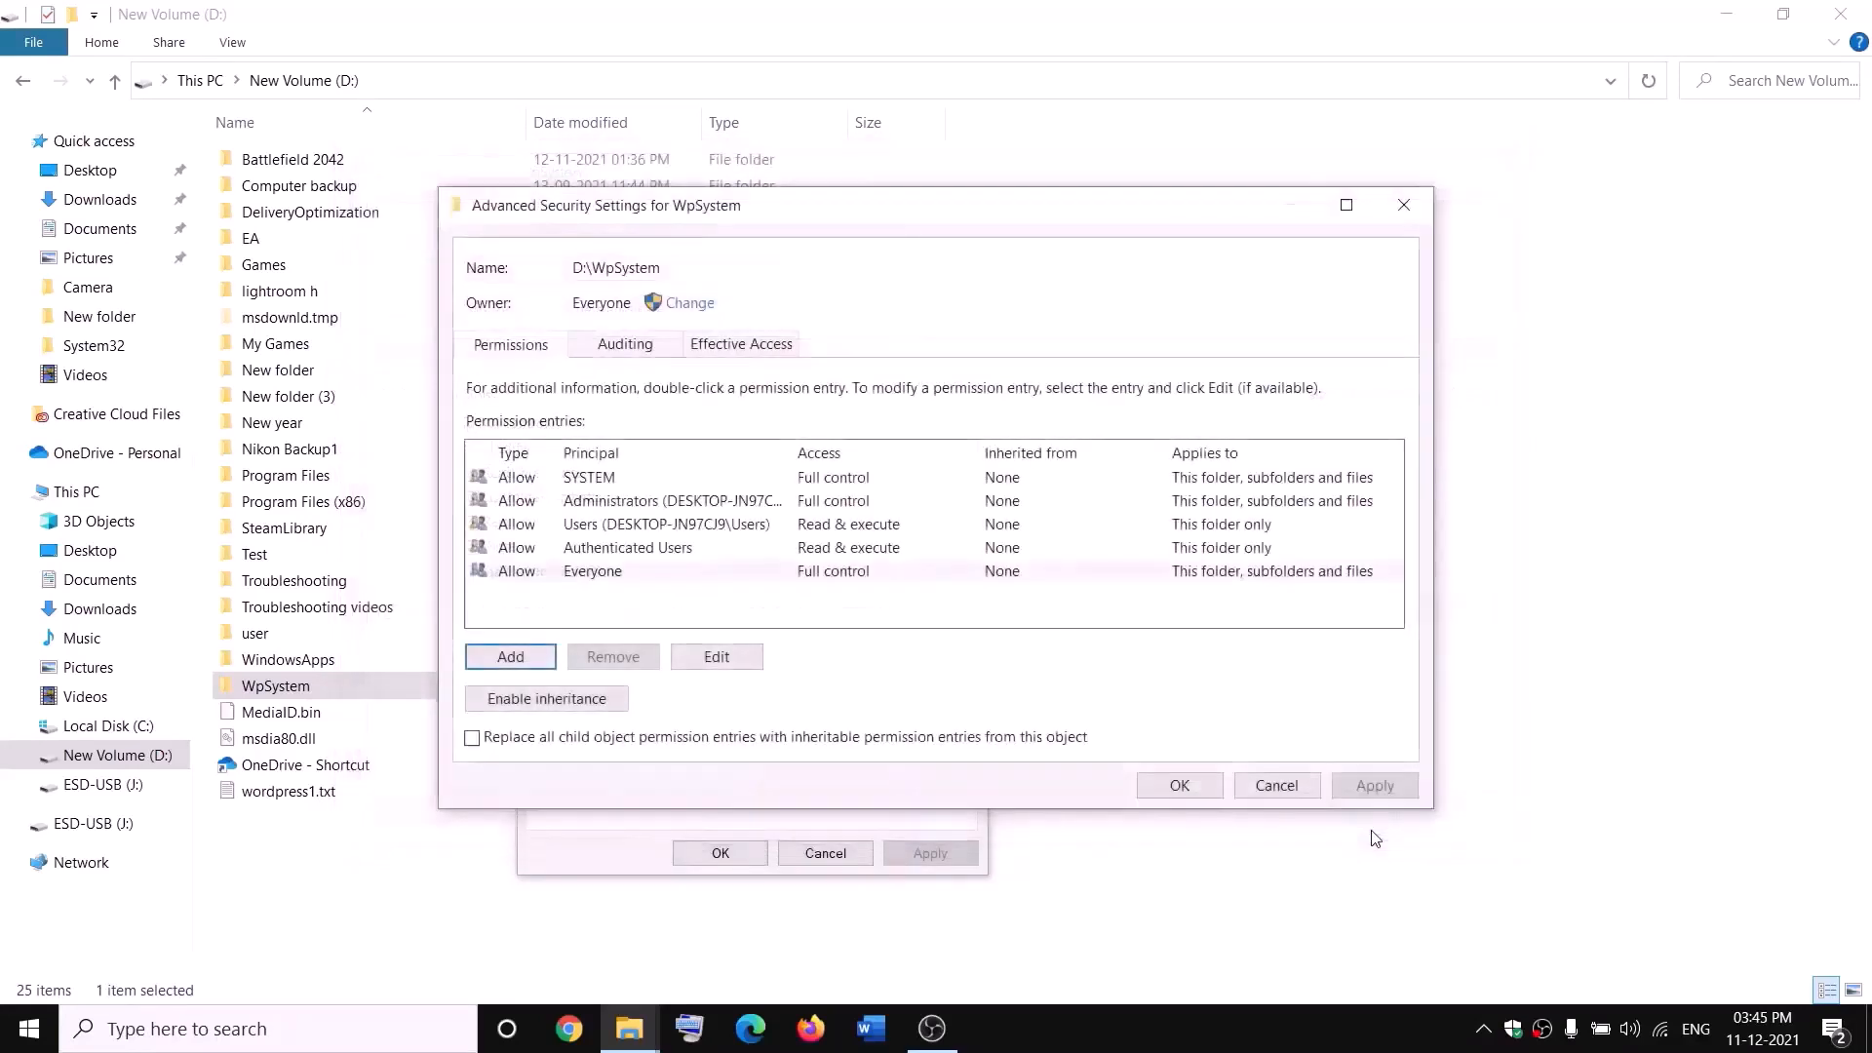
left_click(1179, 785)
left_click(742, 851)
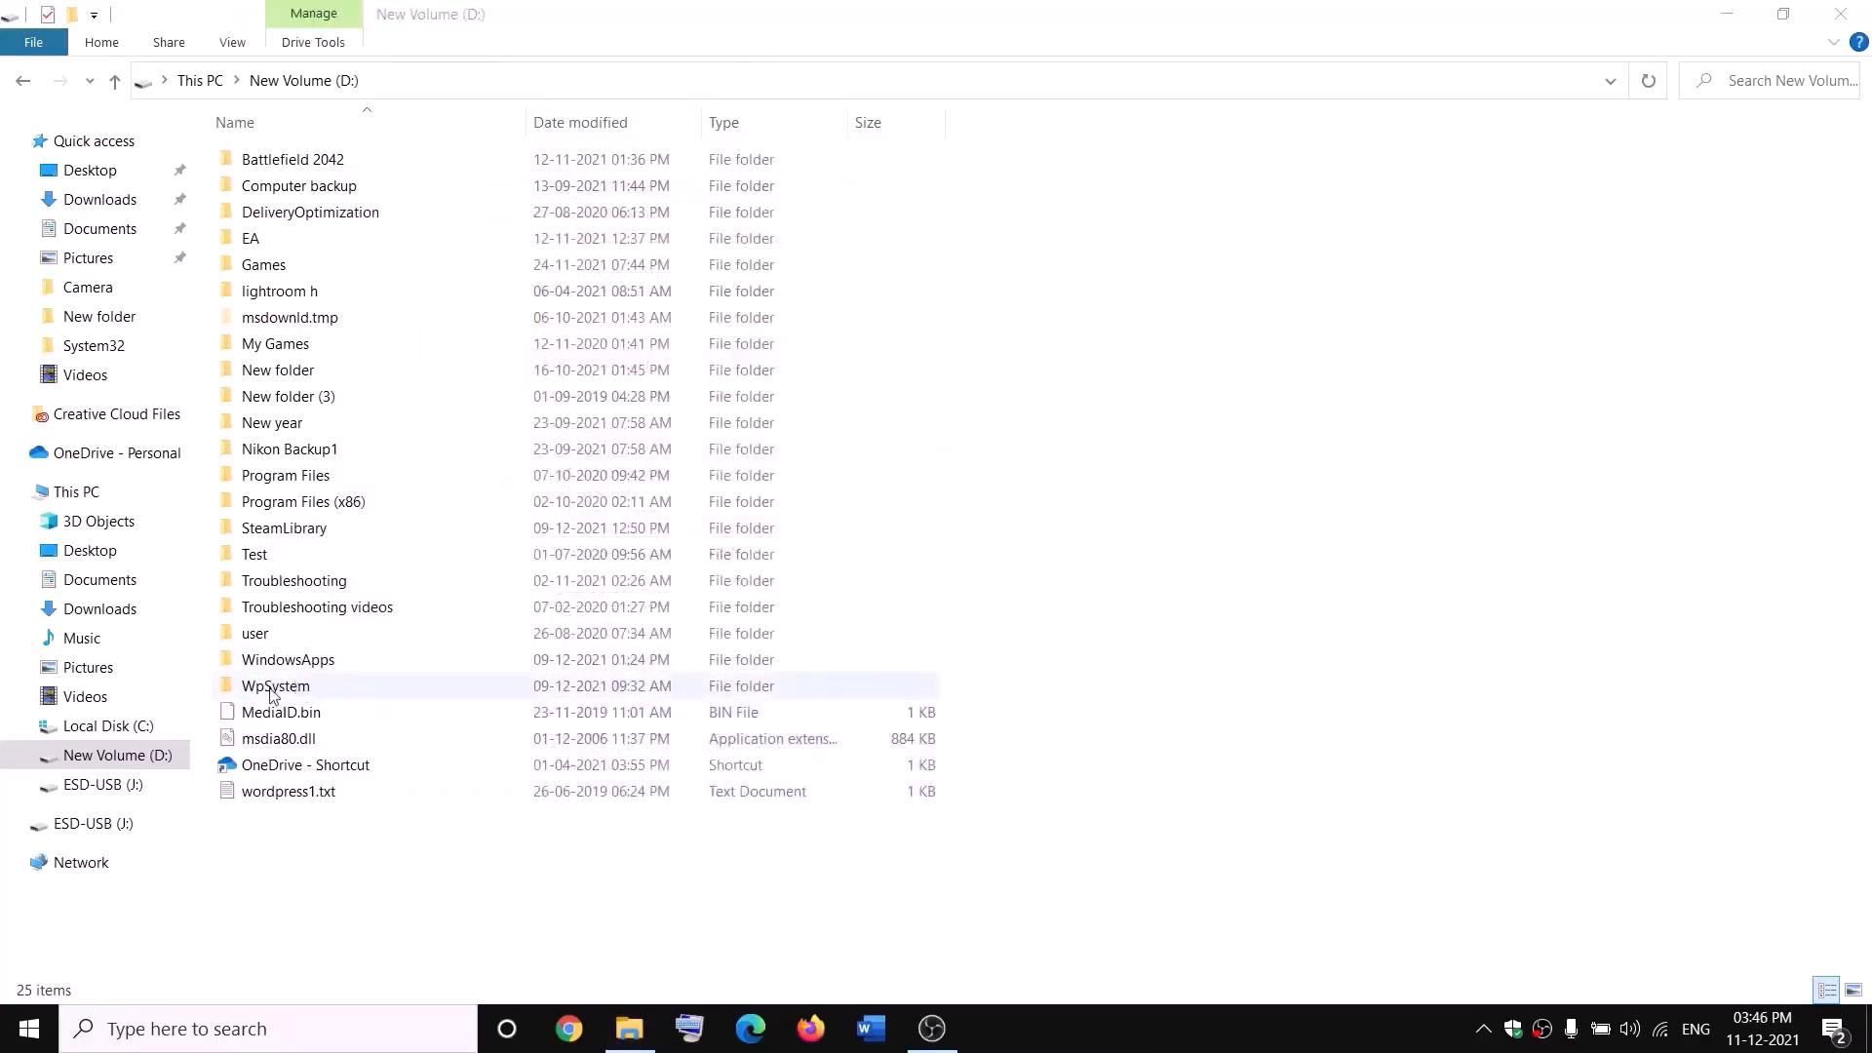
Step: Append .old to the WpSystem folder name, making it WpSystem.old
right_click(304, 689)
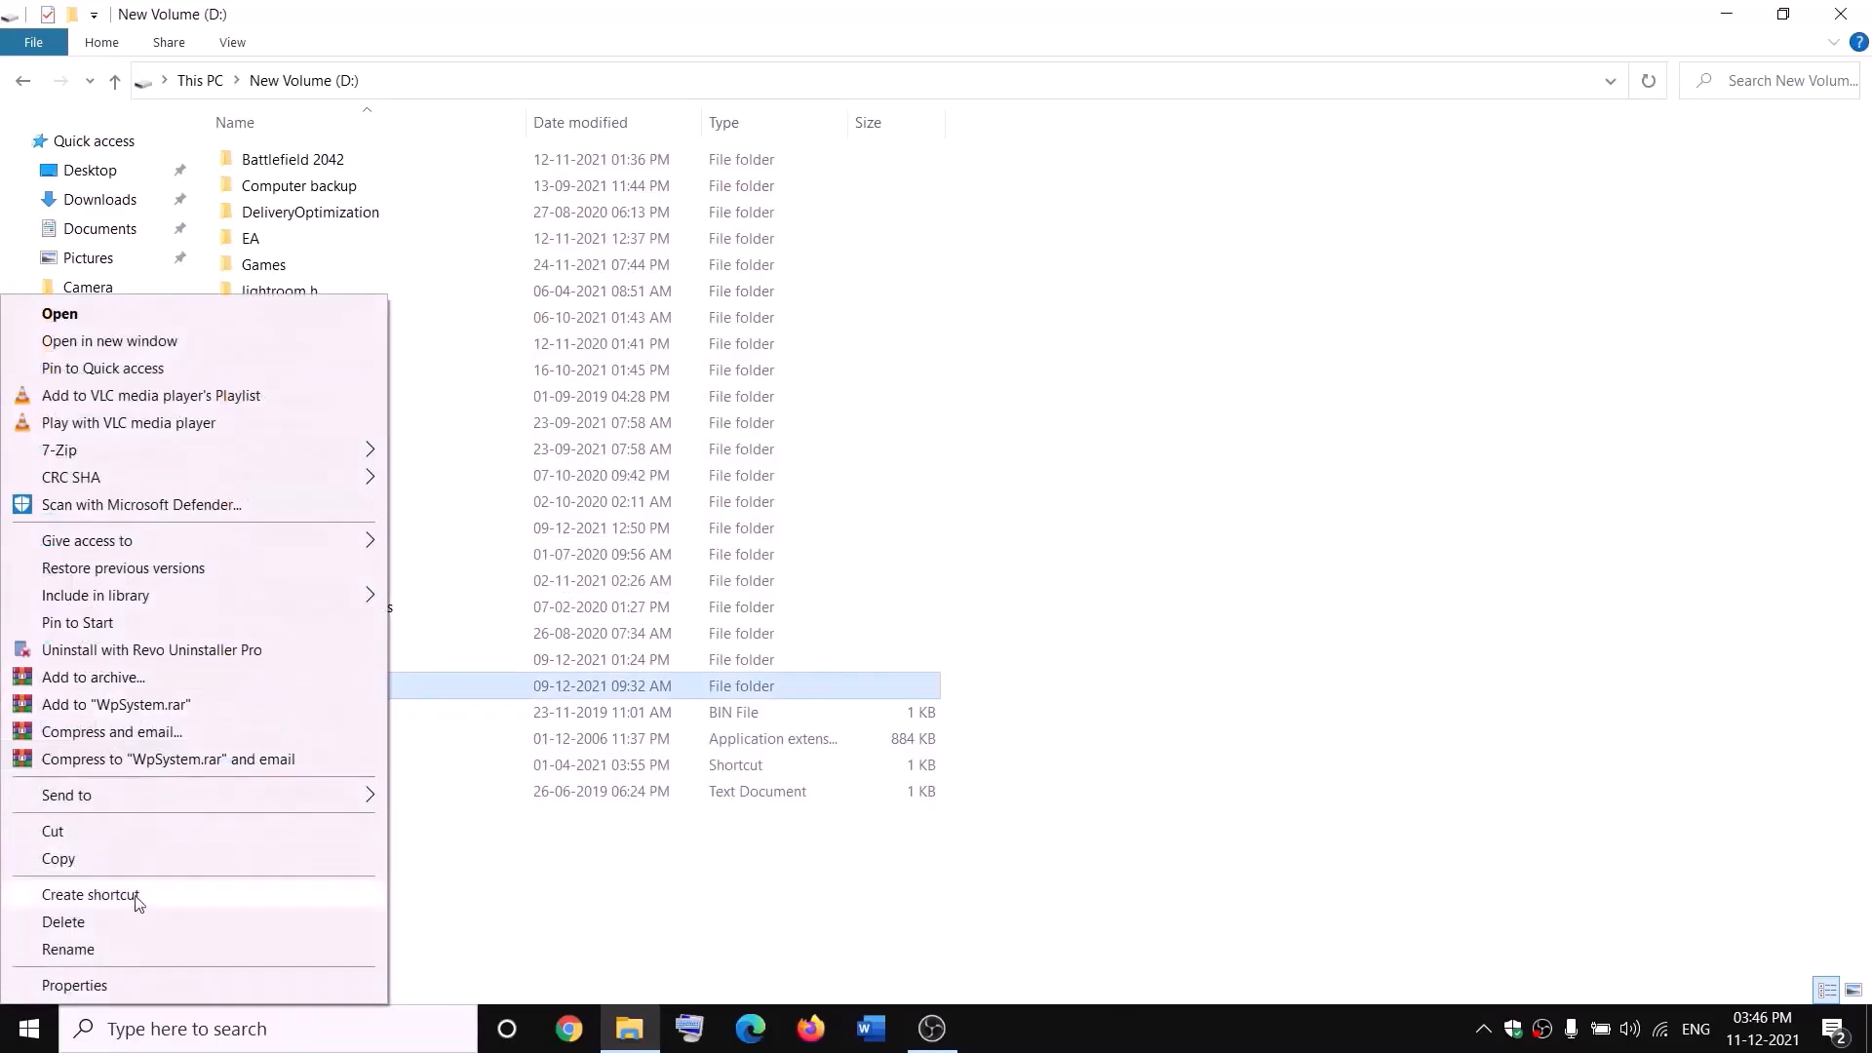
left_click(76, 952)
key("End")
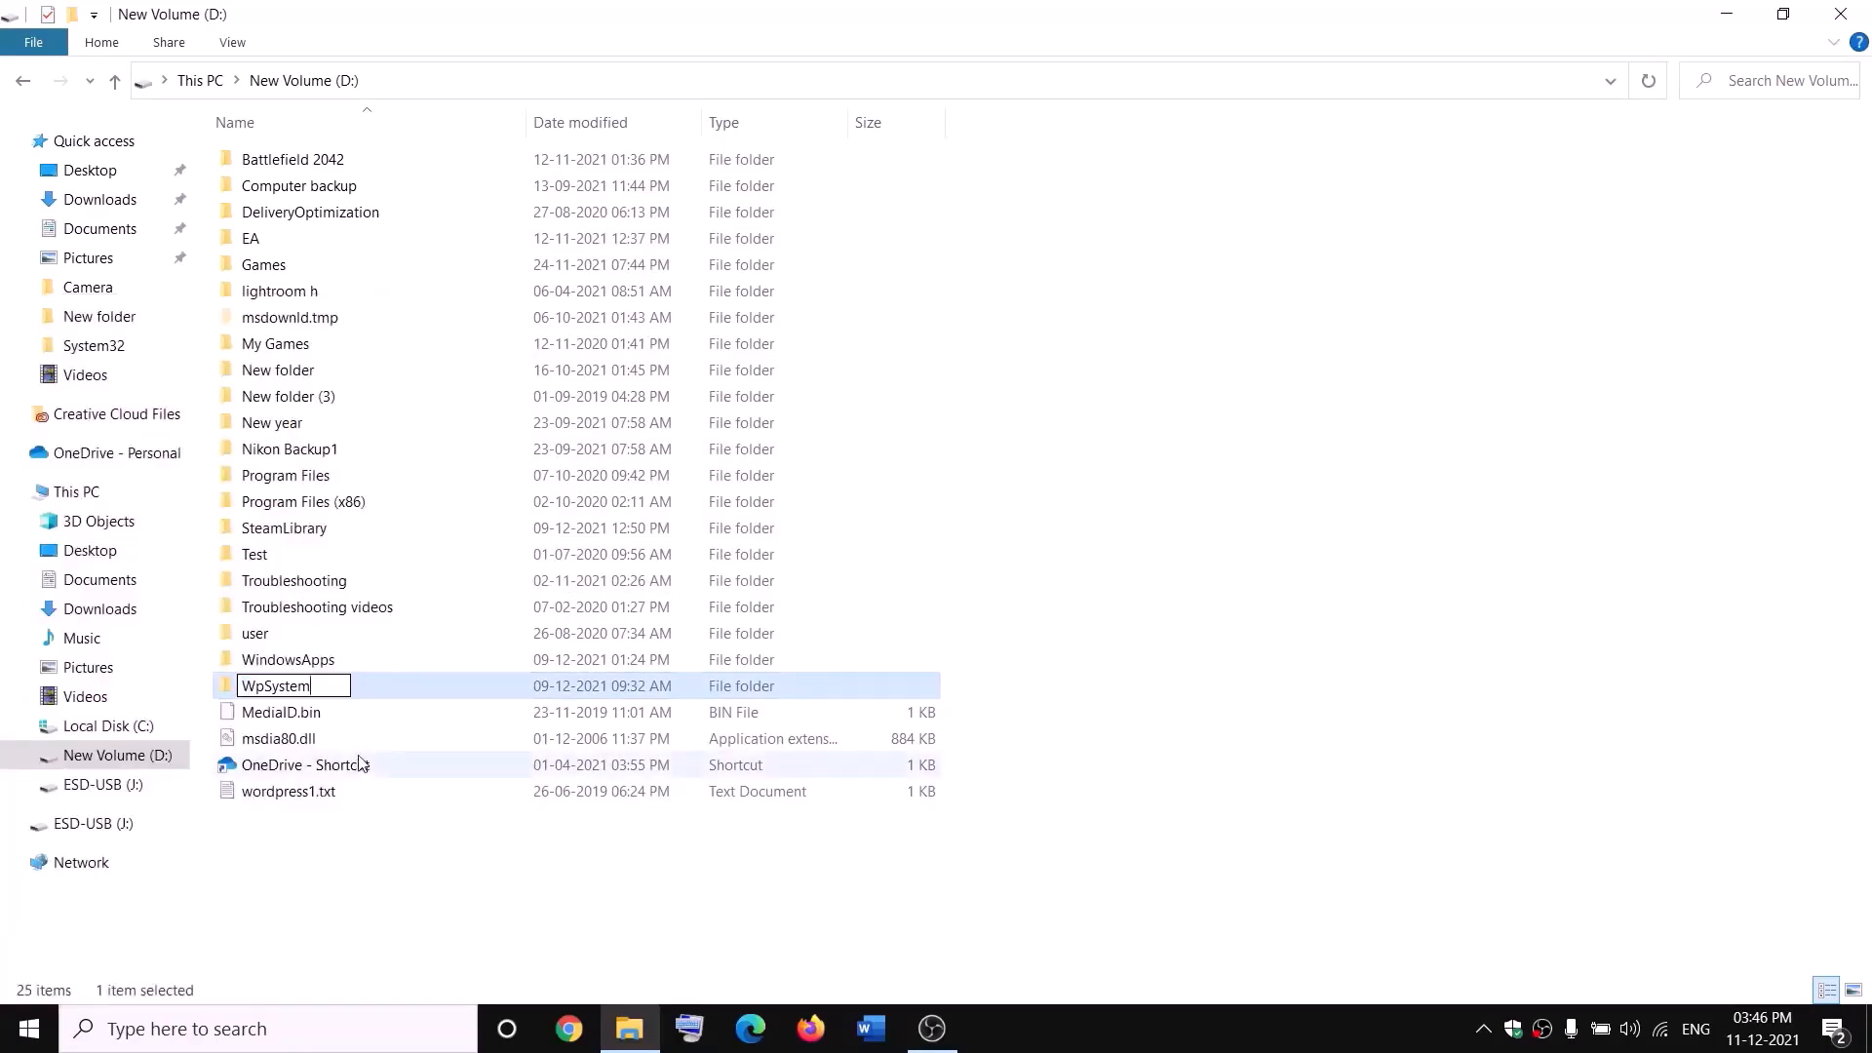
type(".old")
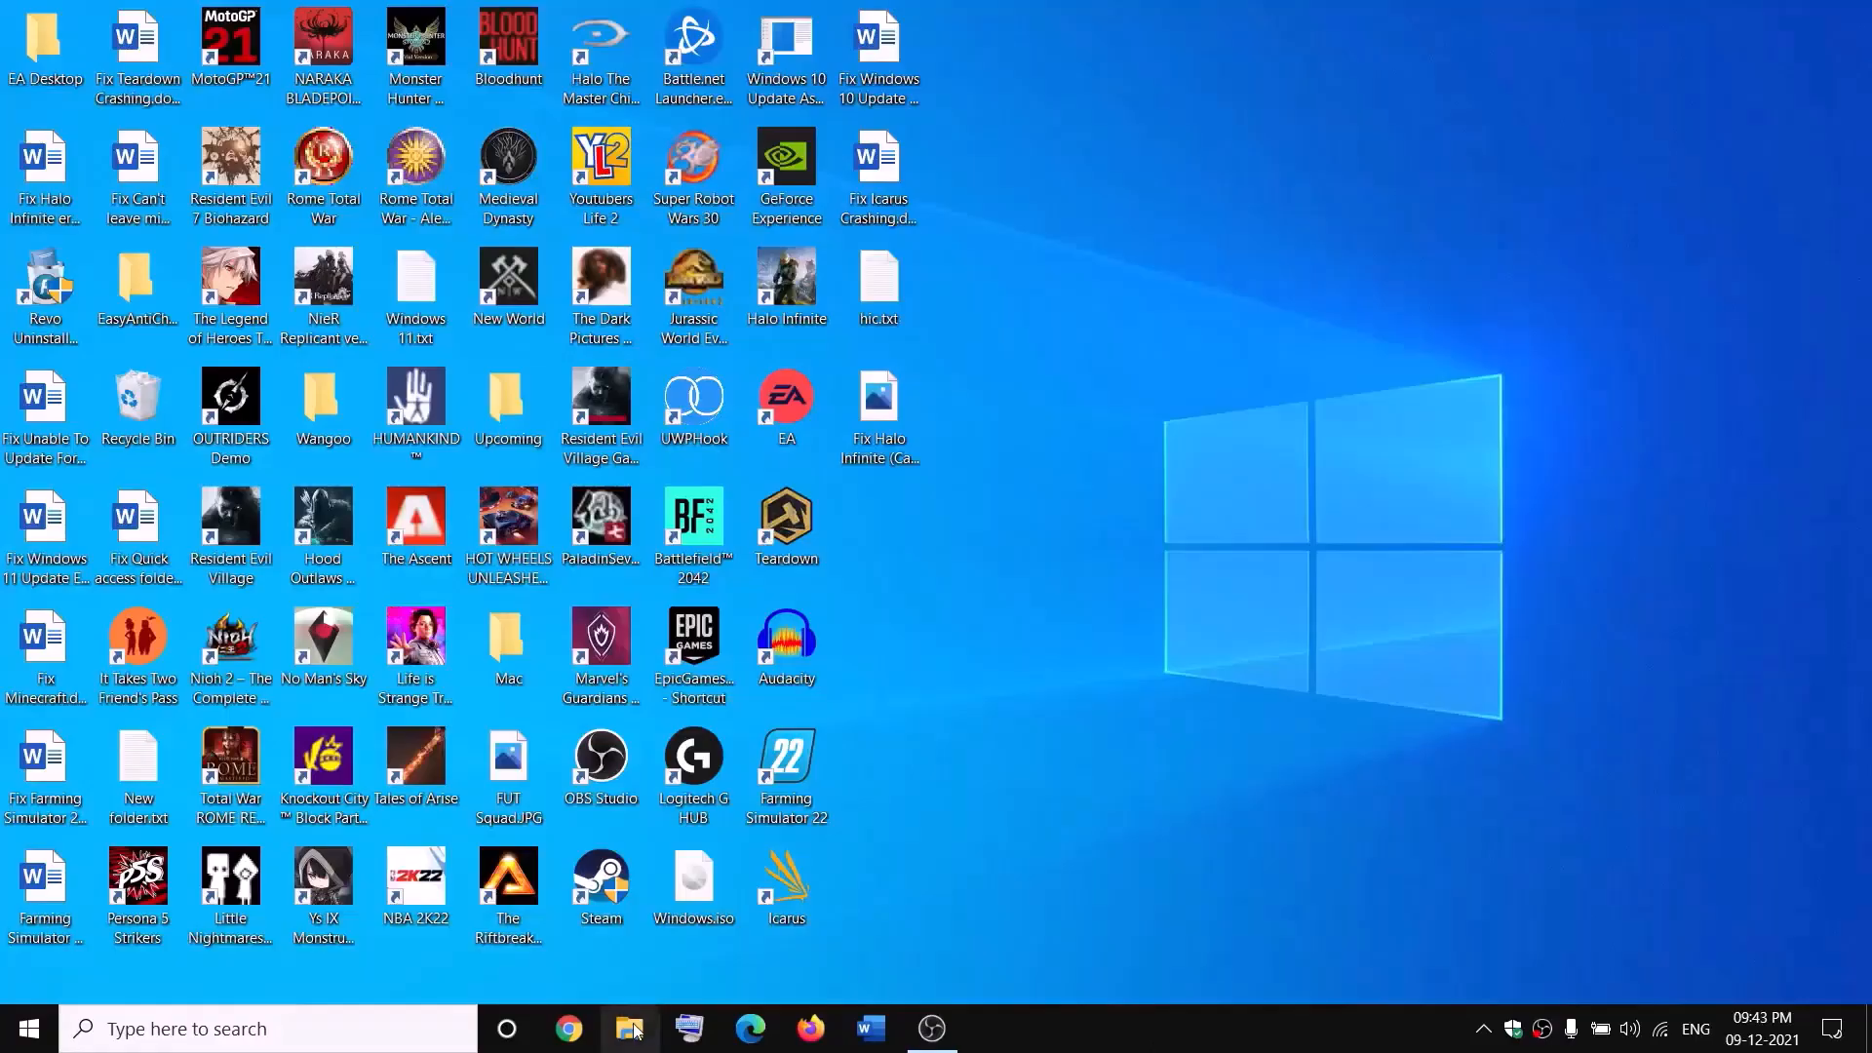
key("super+e")
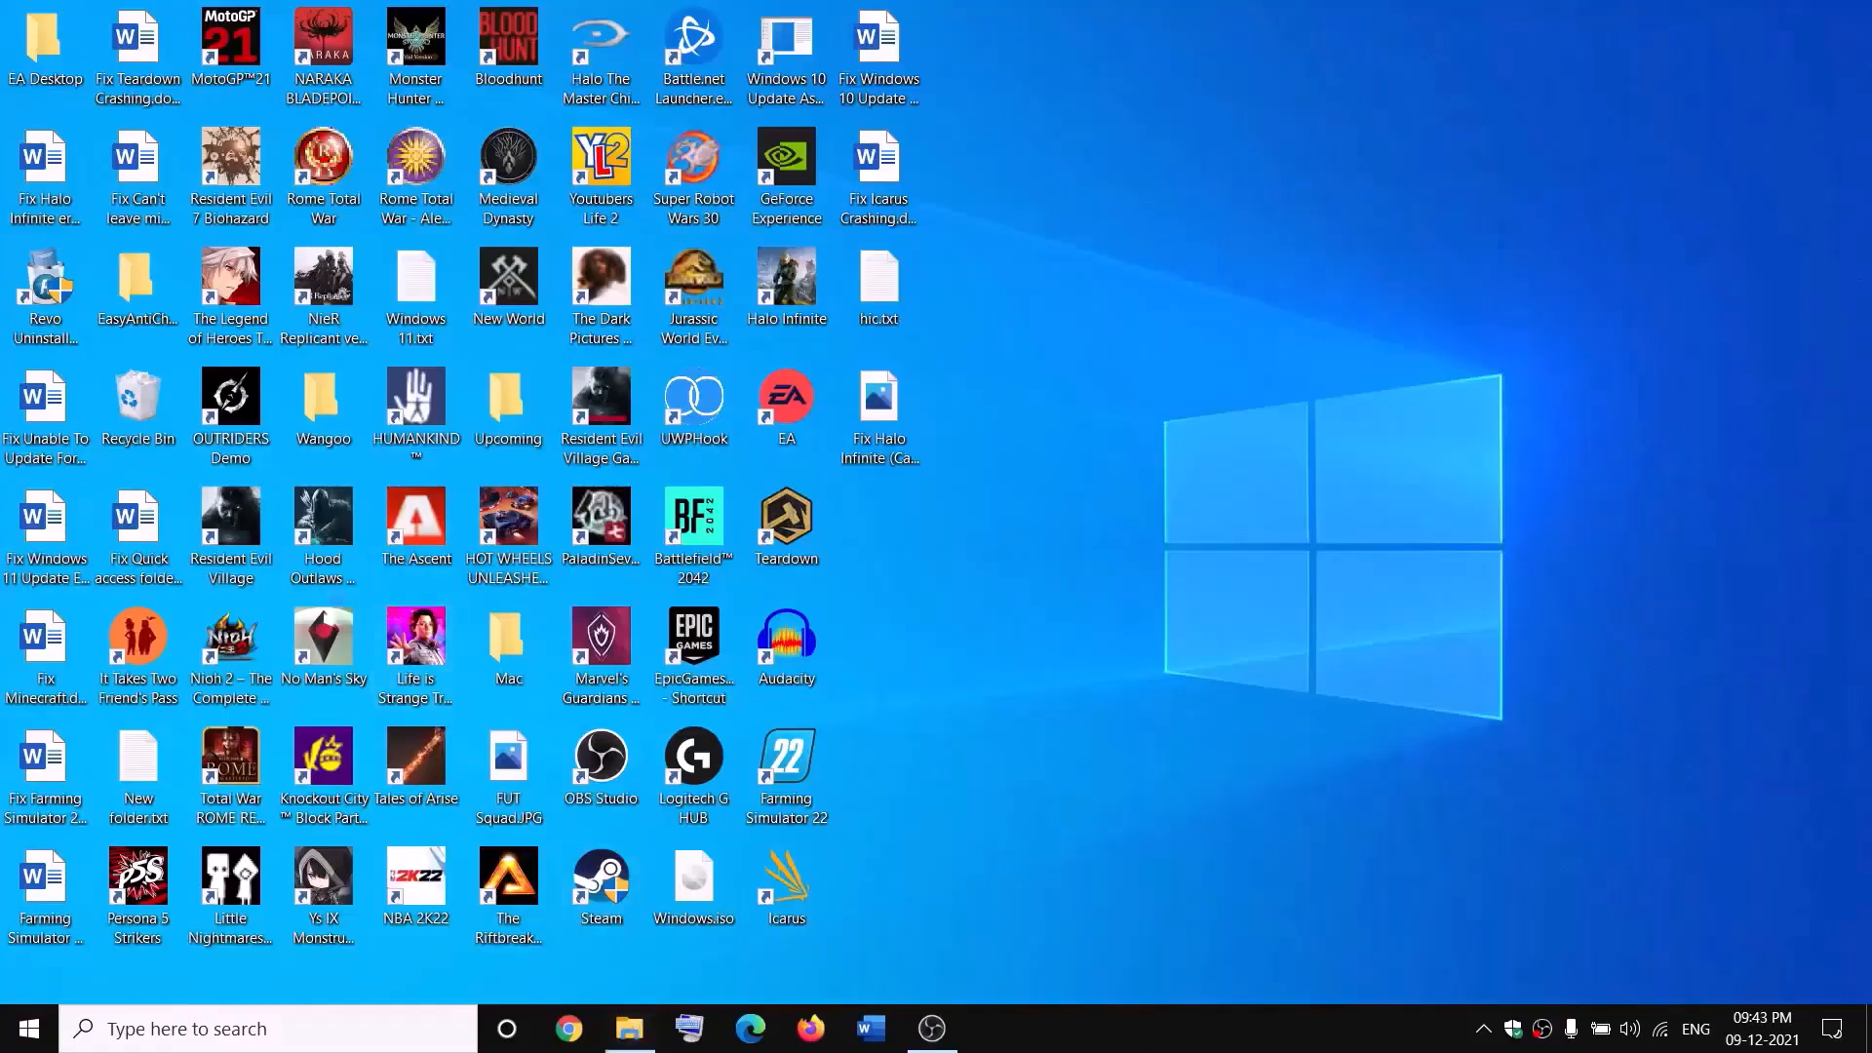
Step: Open New Volume (D:) and the WindowsApps folder's advanced security settings
left_click(41, 492)
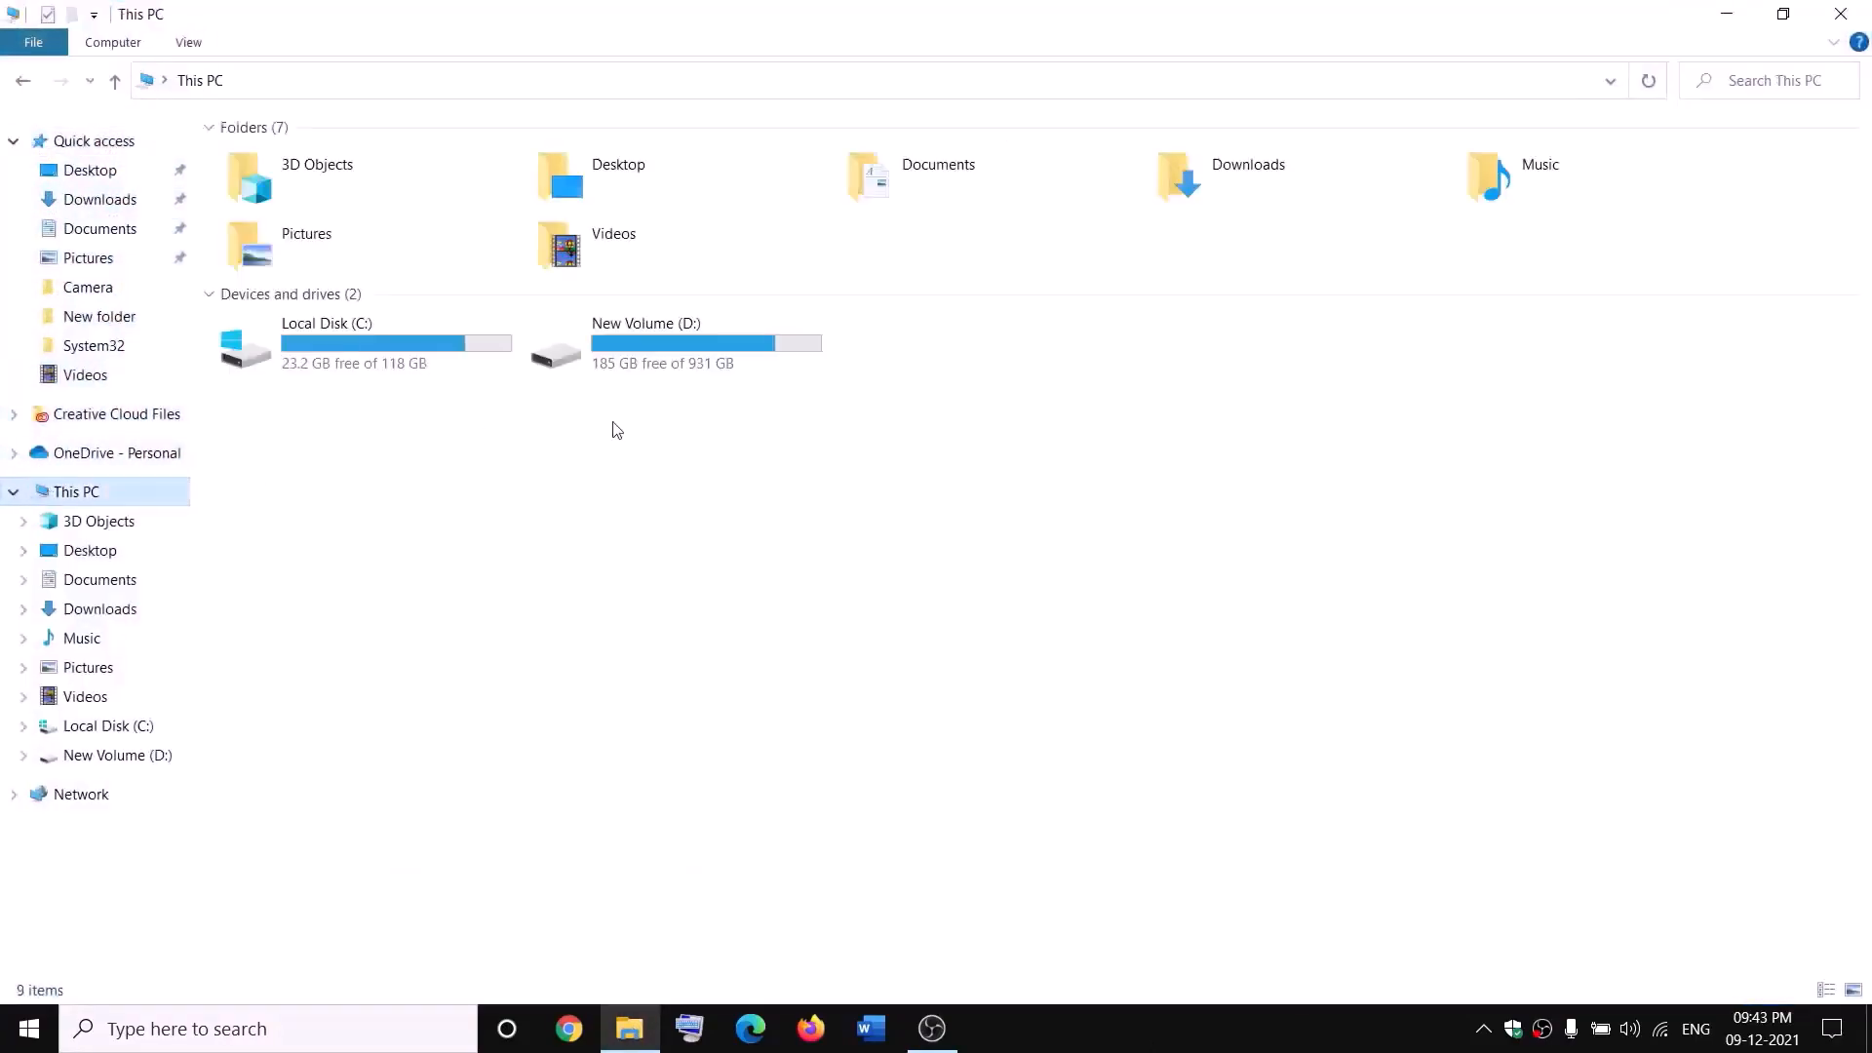
double_click(671, 353)
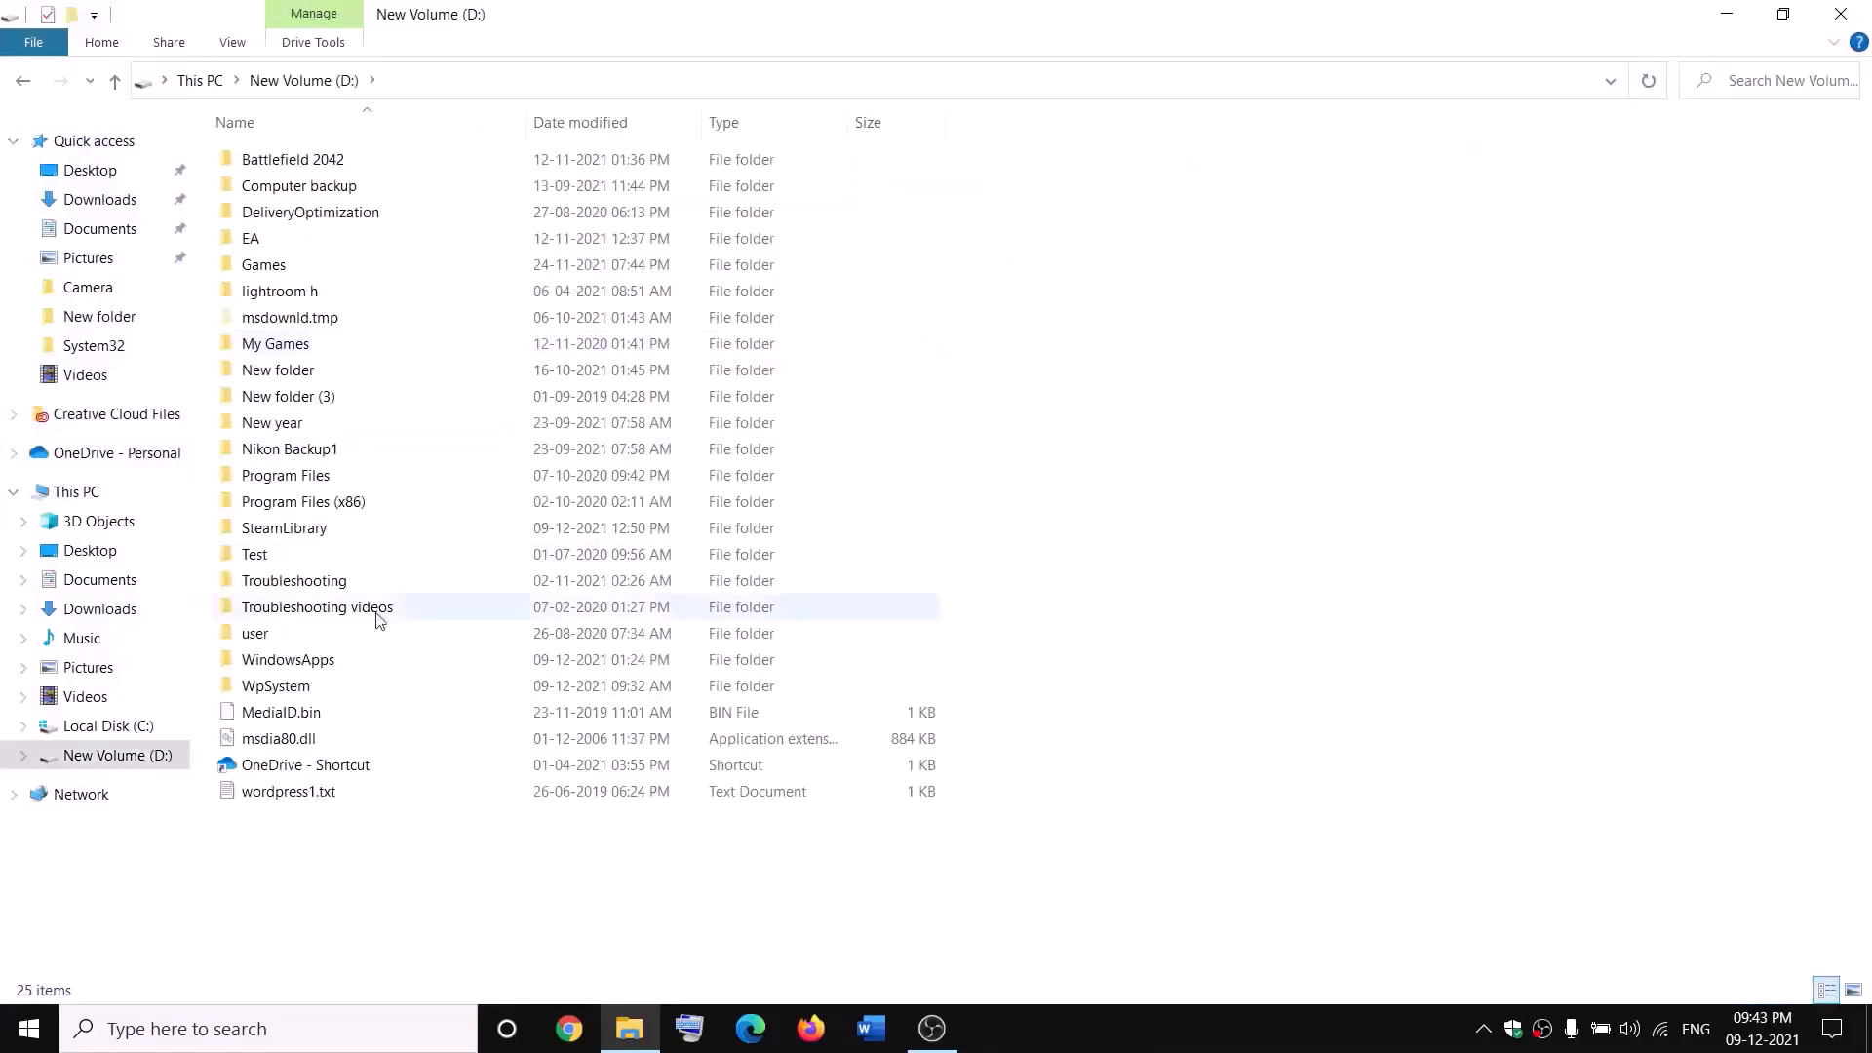
left_click(332, 659)
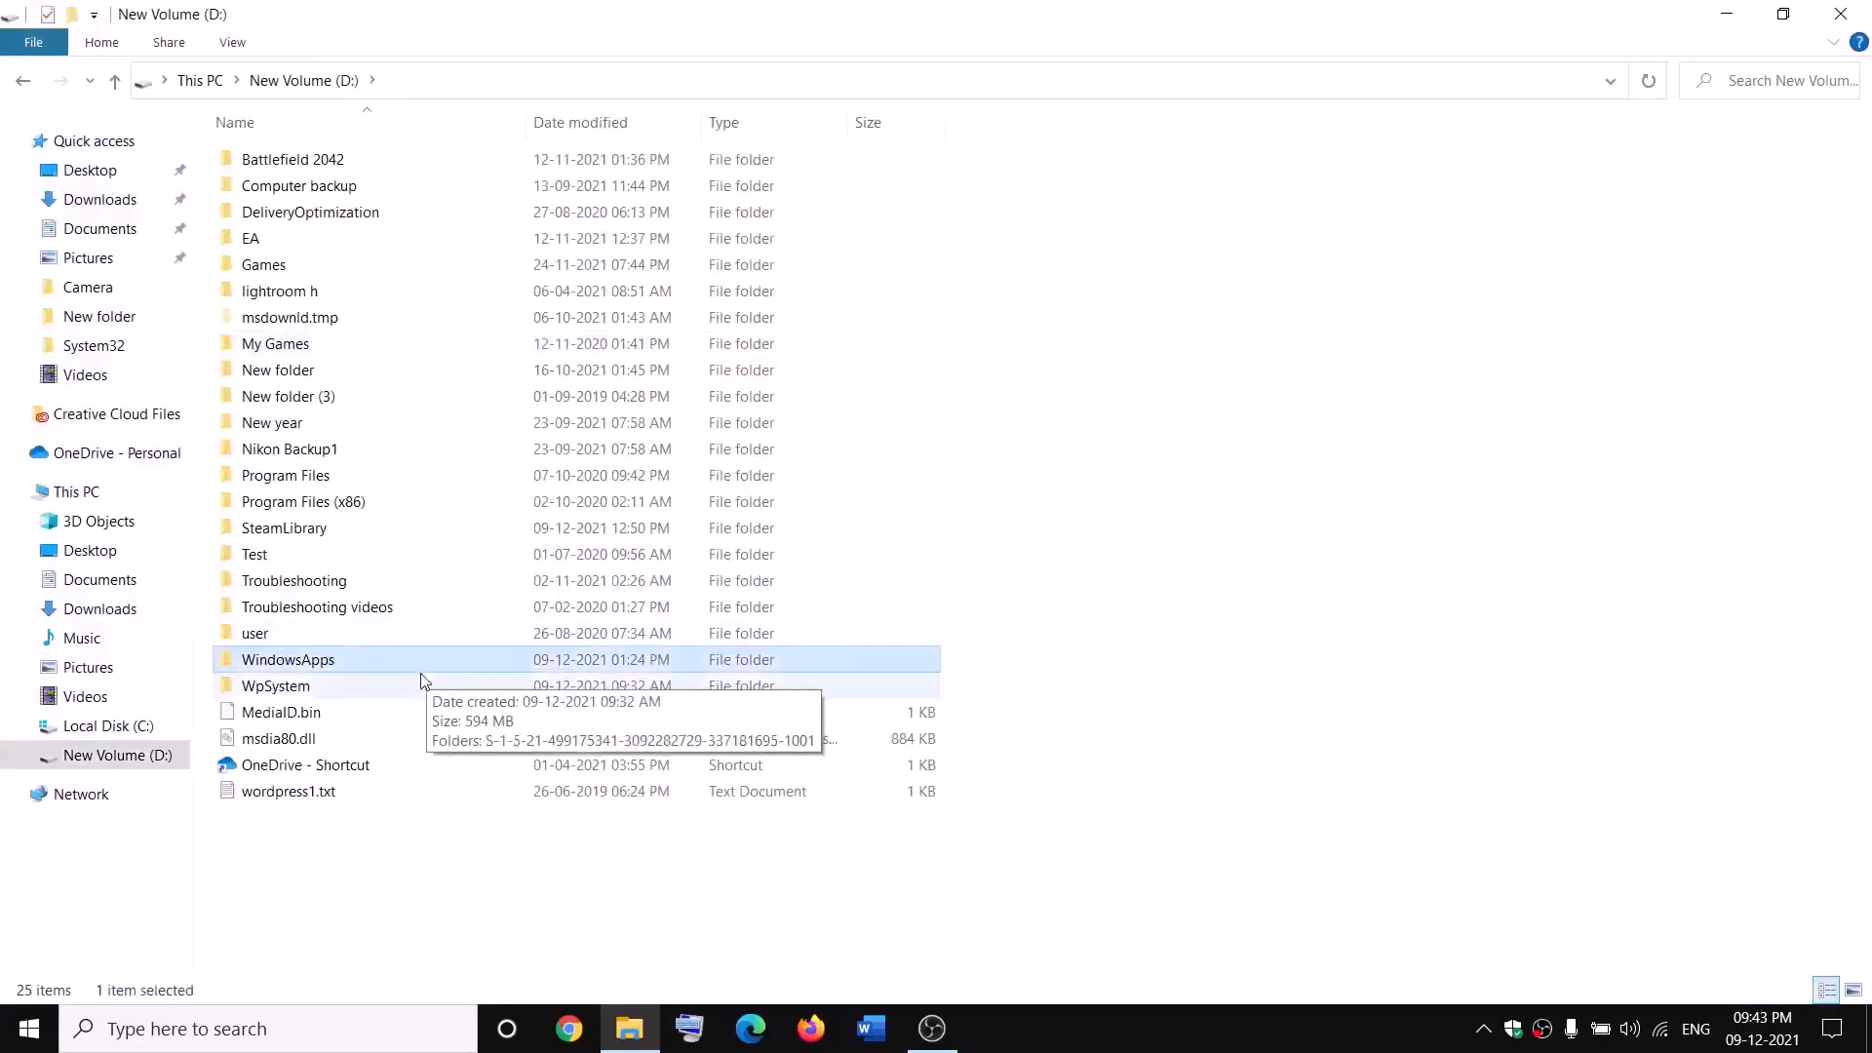
right_click(353, 665)
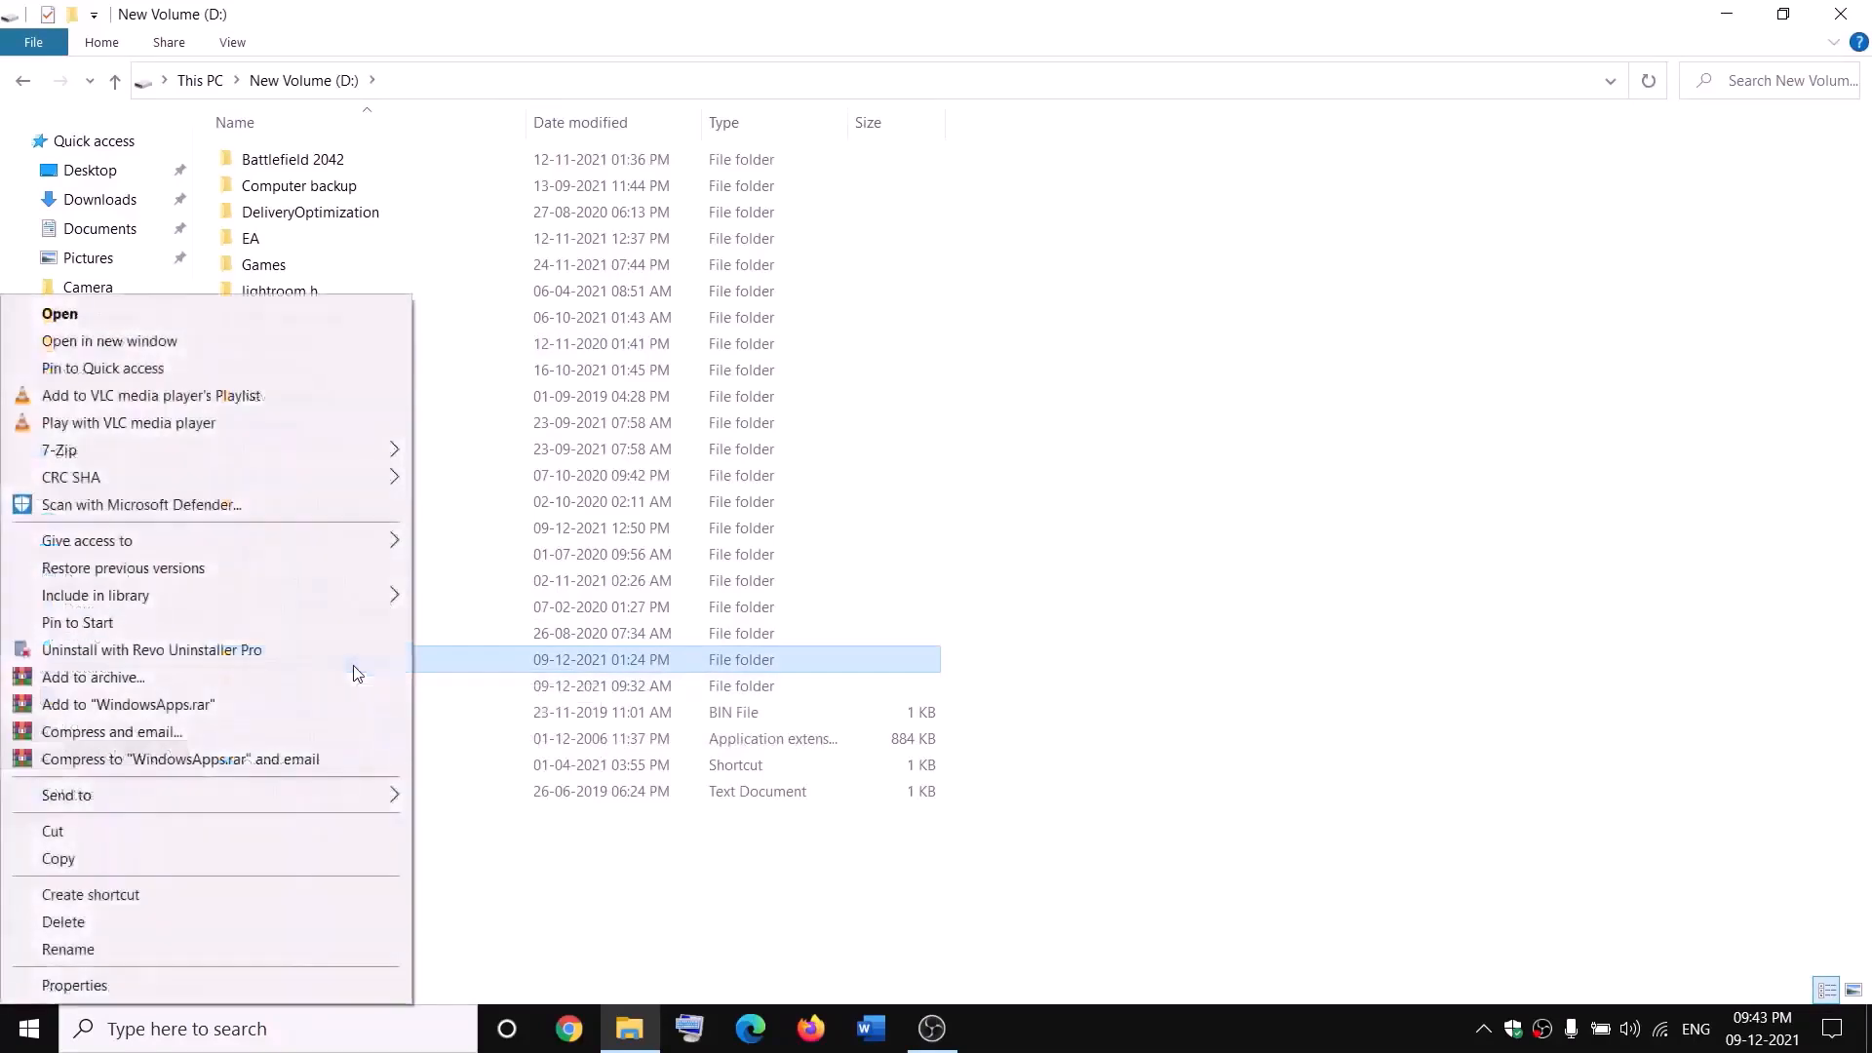
left_click(74, 985)
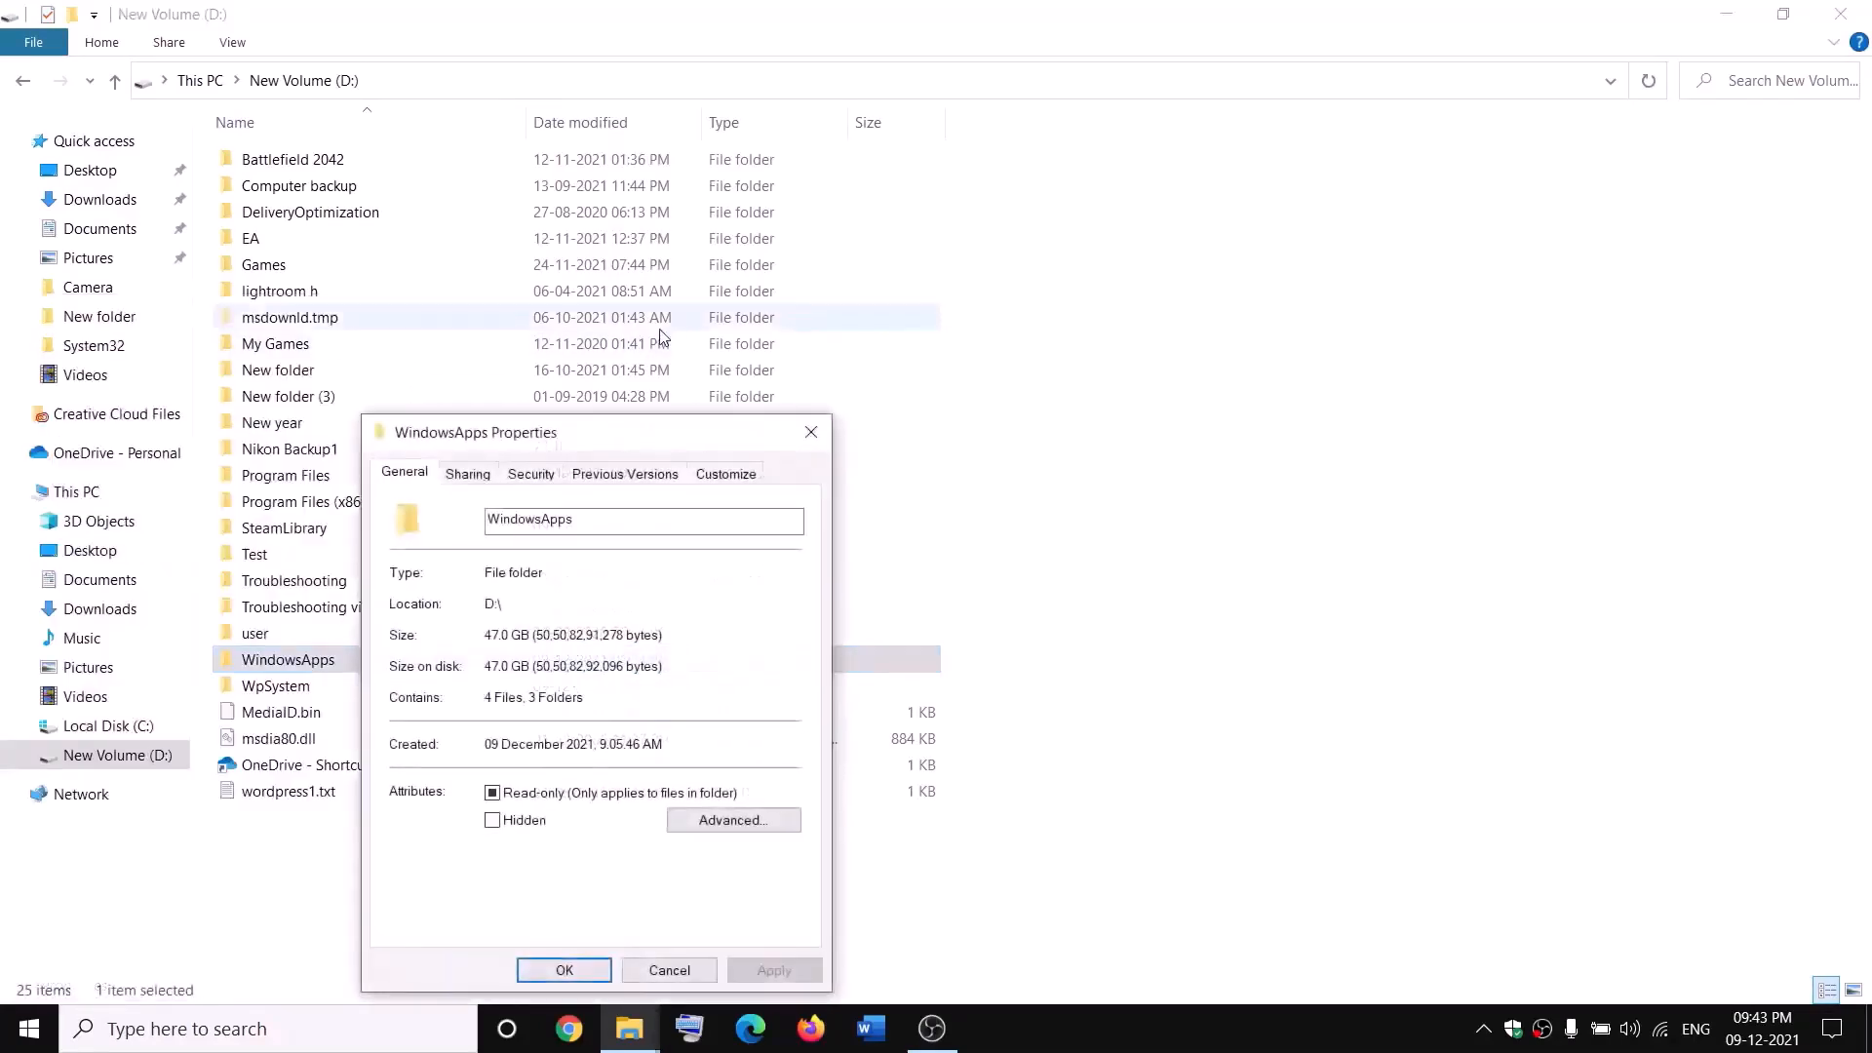
left_click(529, 476)
left_click(730, 882)
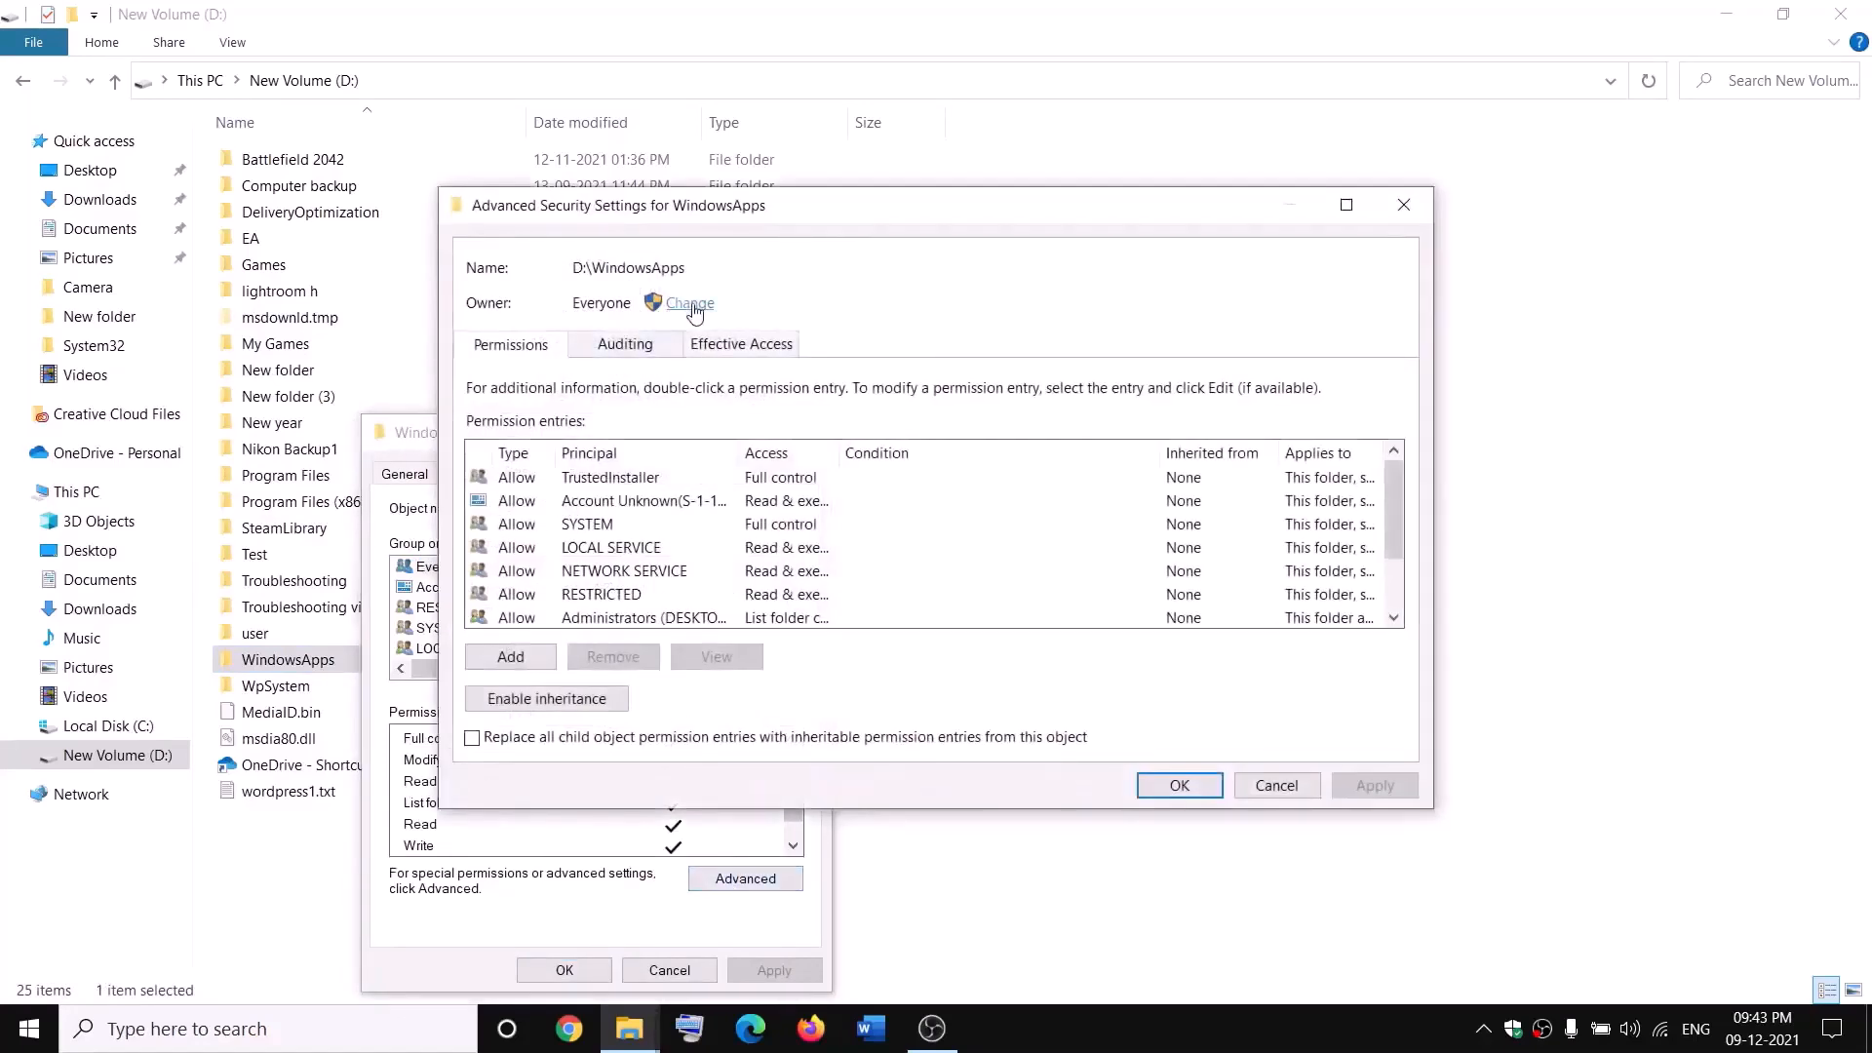
Step: Change the WindowsApps owner to Everyone, apply it and close the dialogs
left_click(690, 304)
type("e")
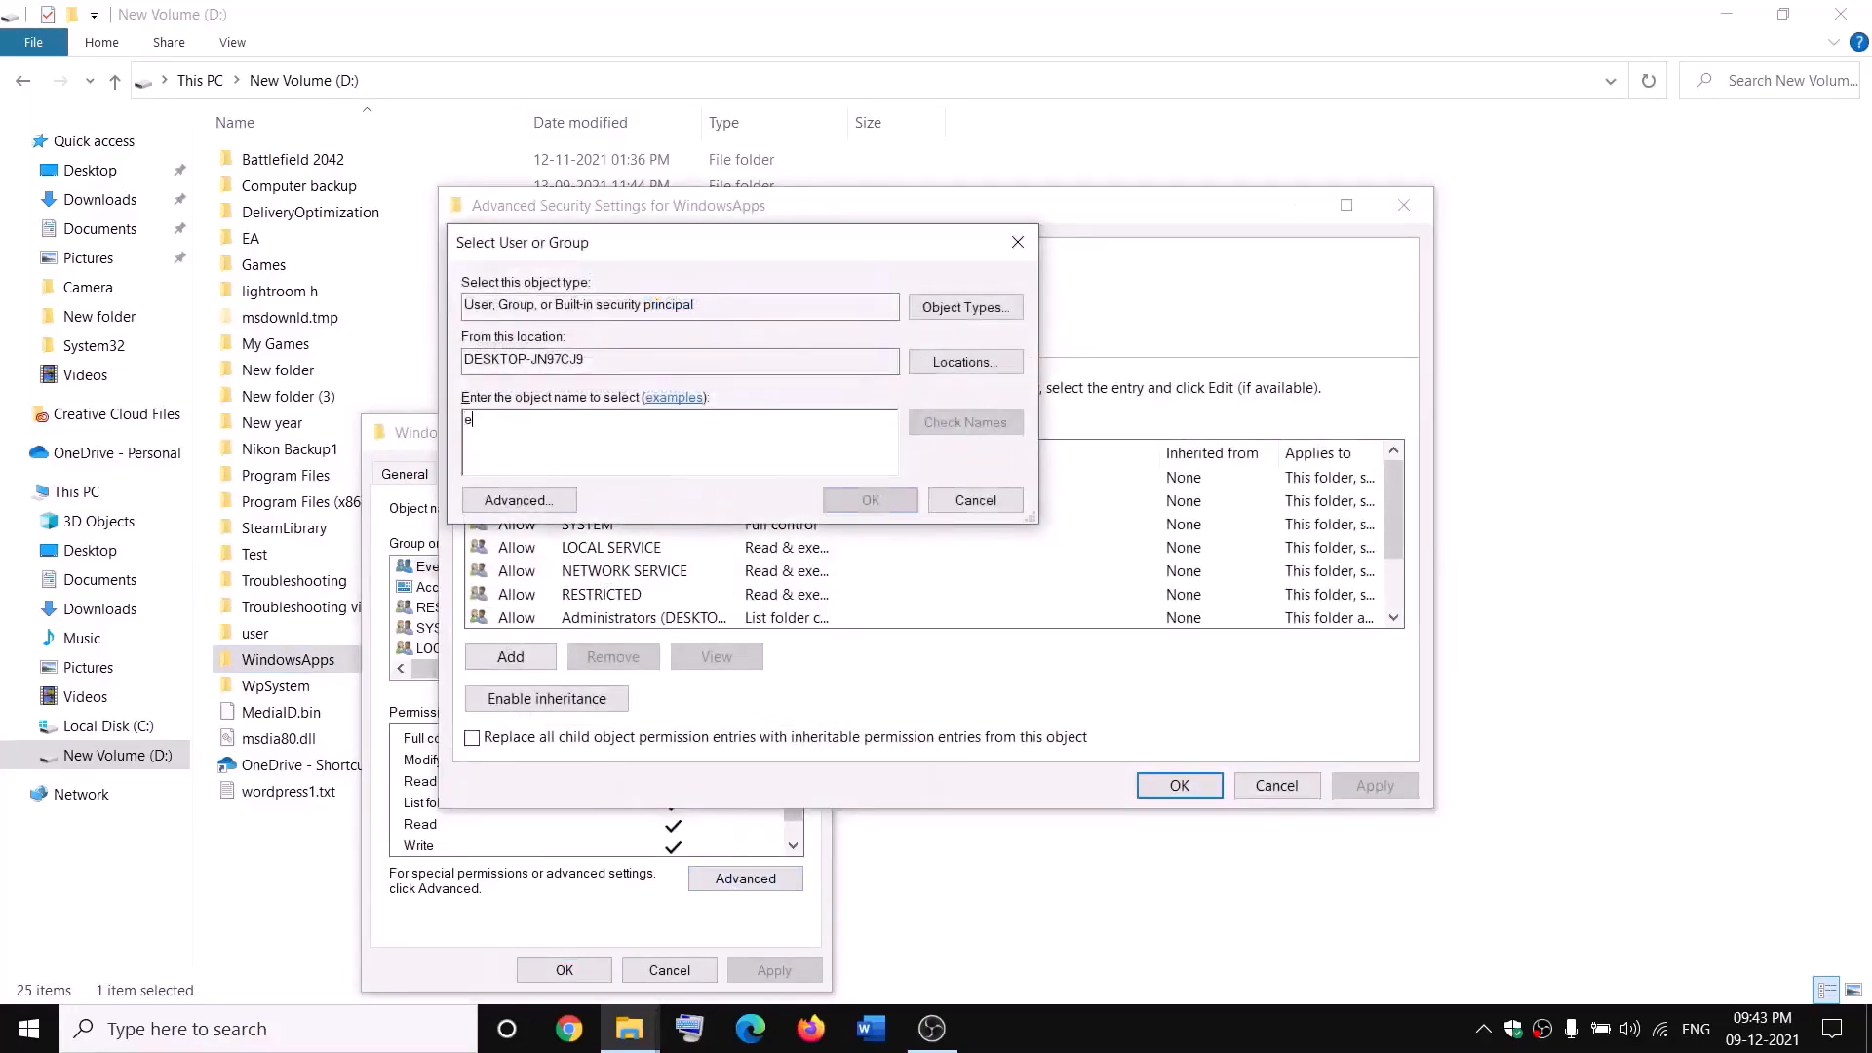
type("veryone")
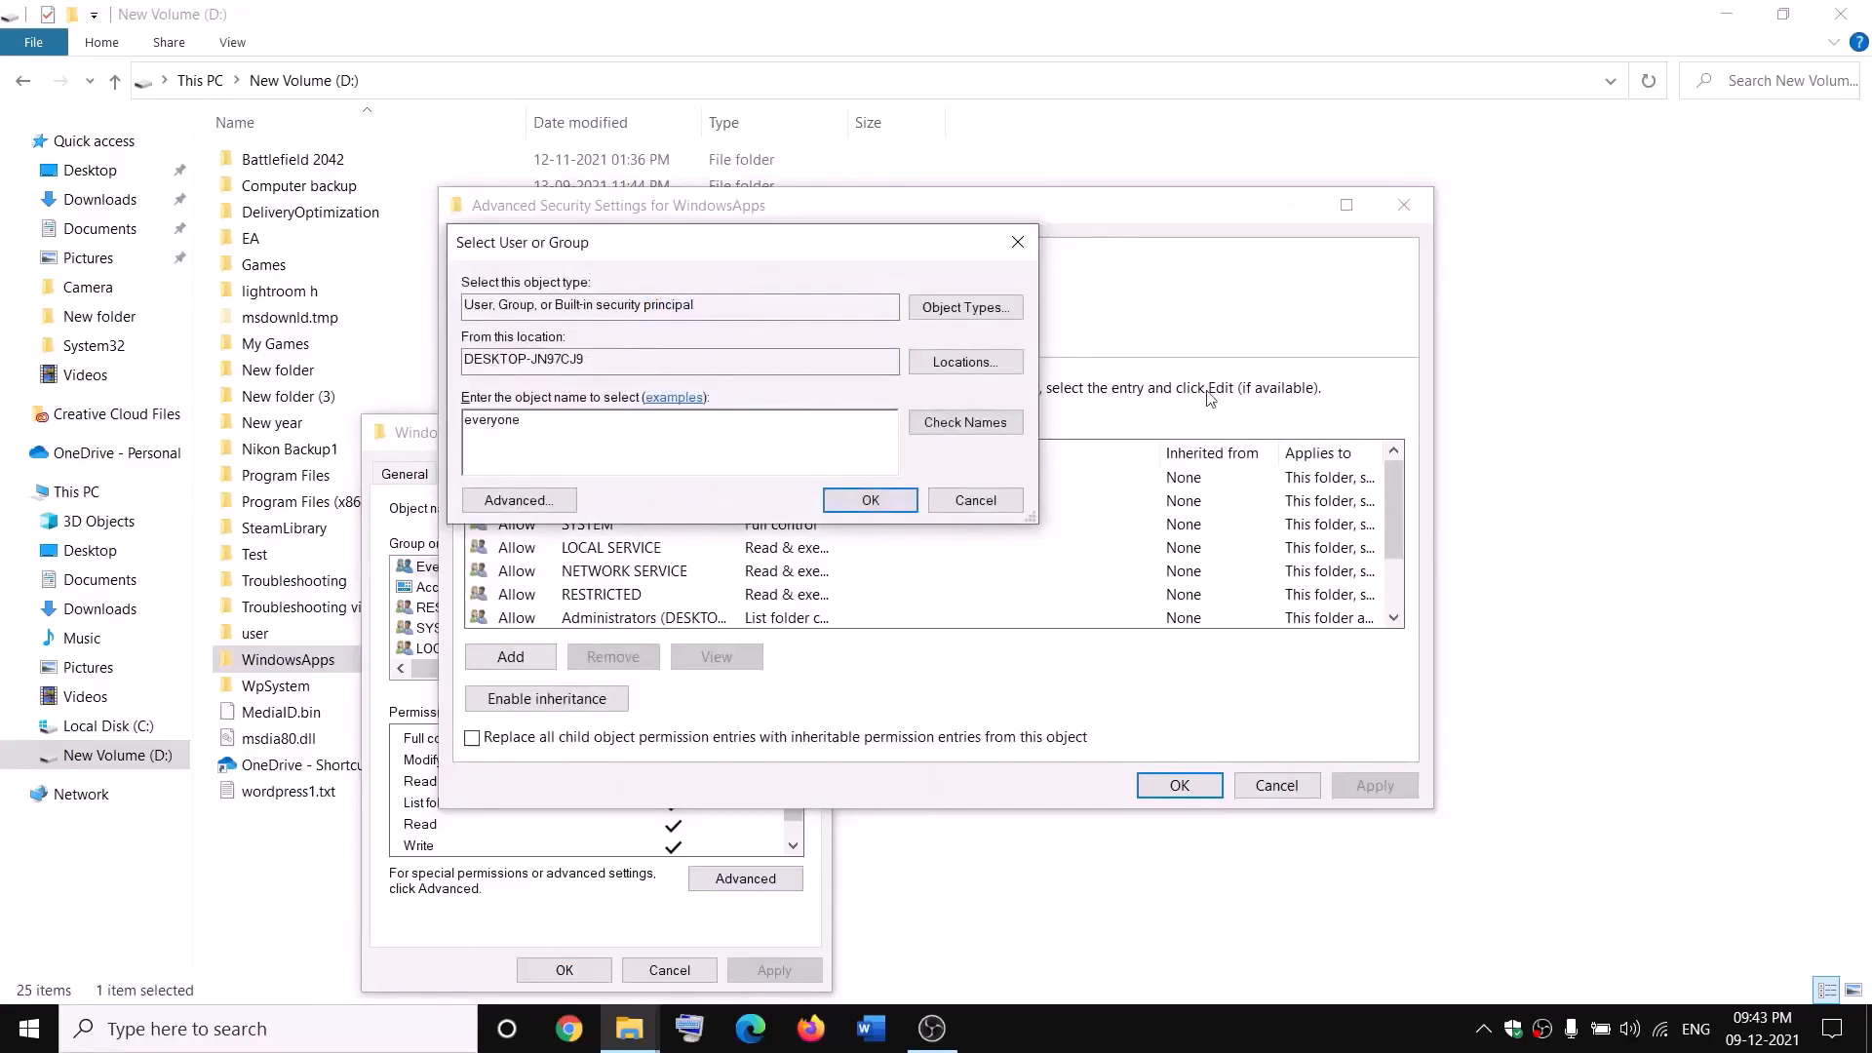
left_click(985, 429)
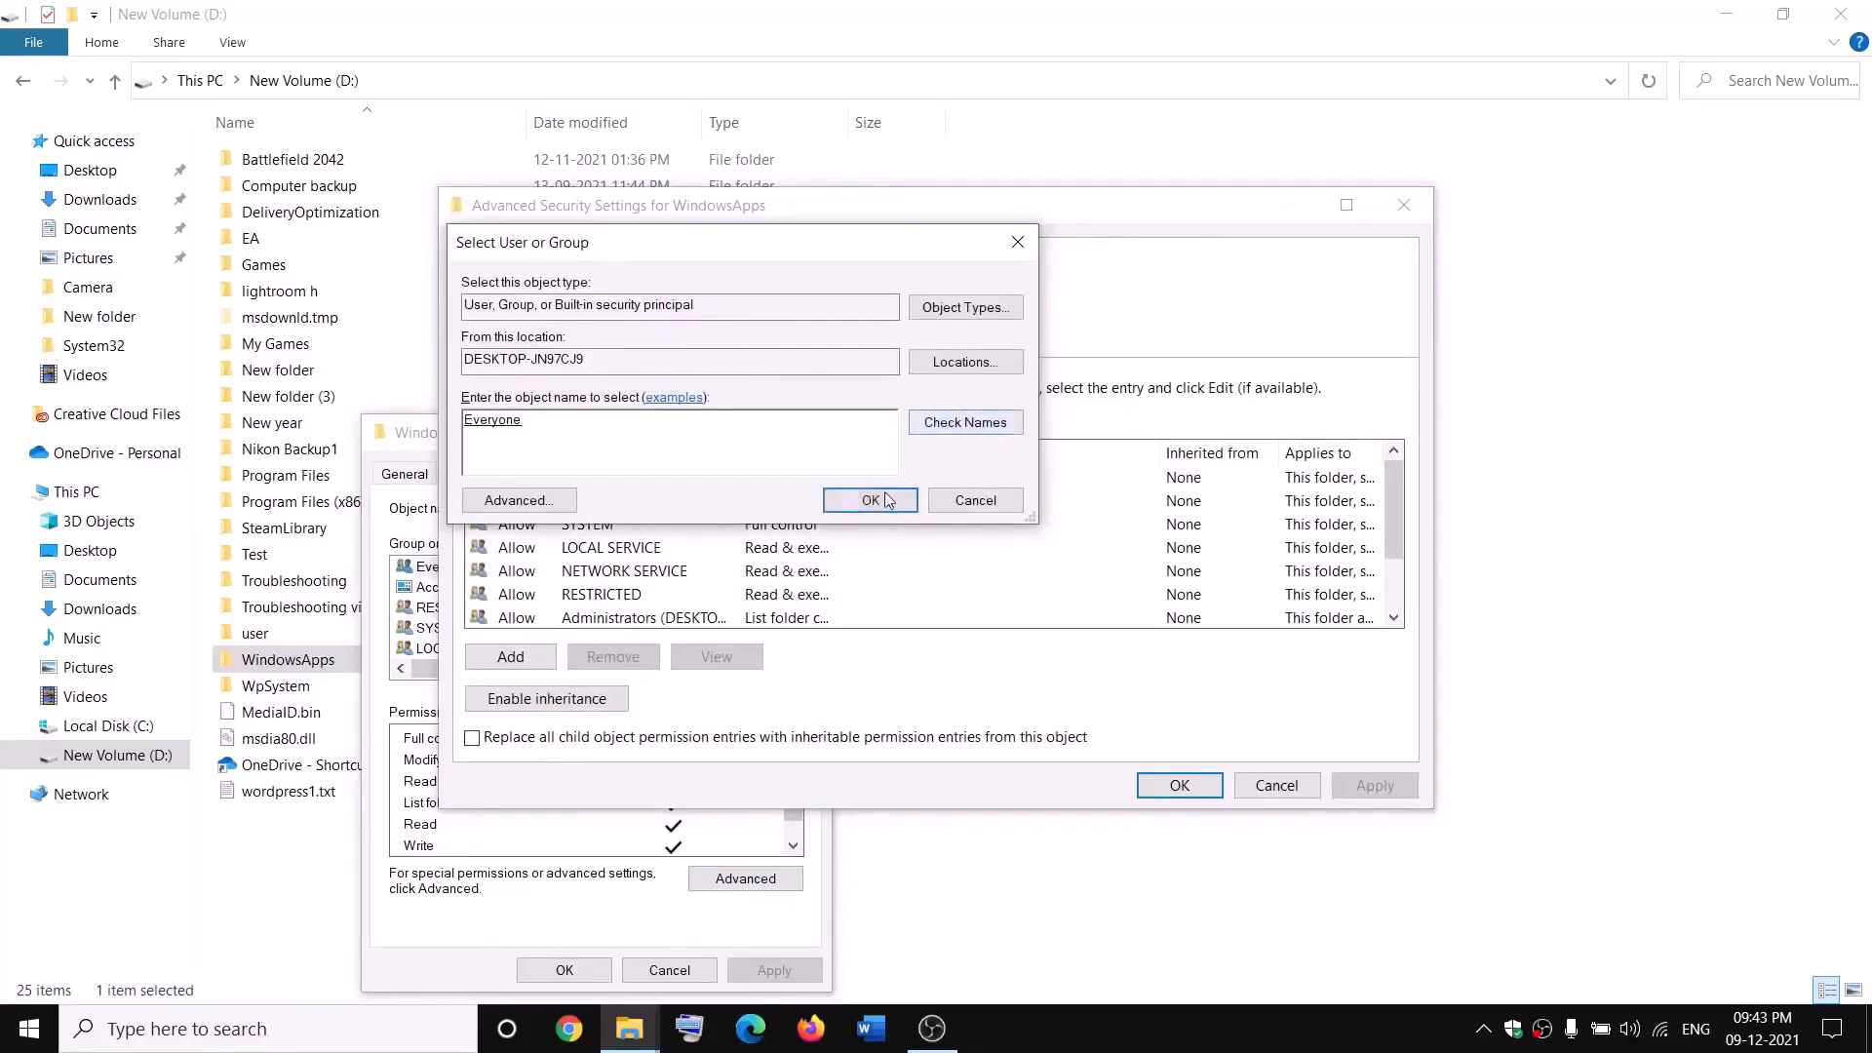
left_click(871, 501)
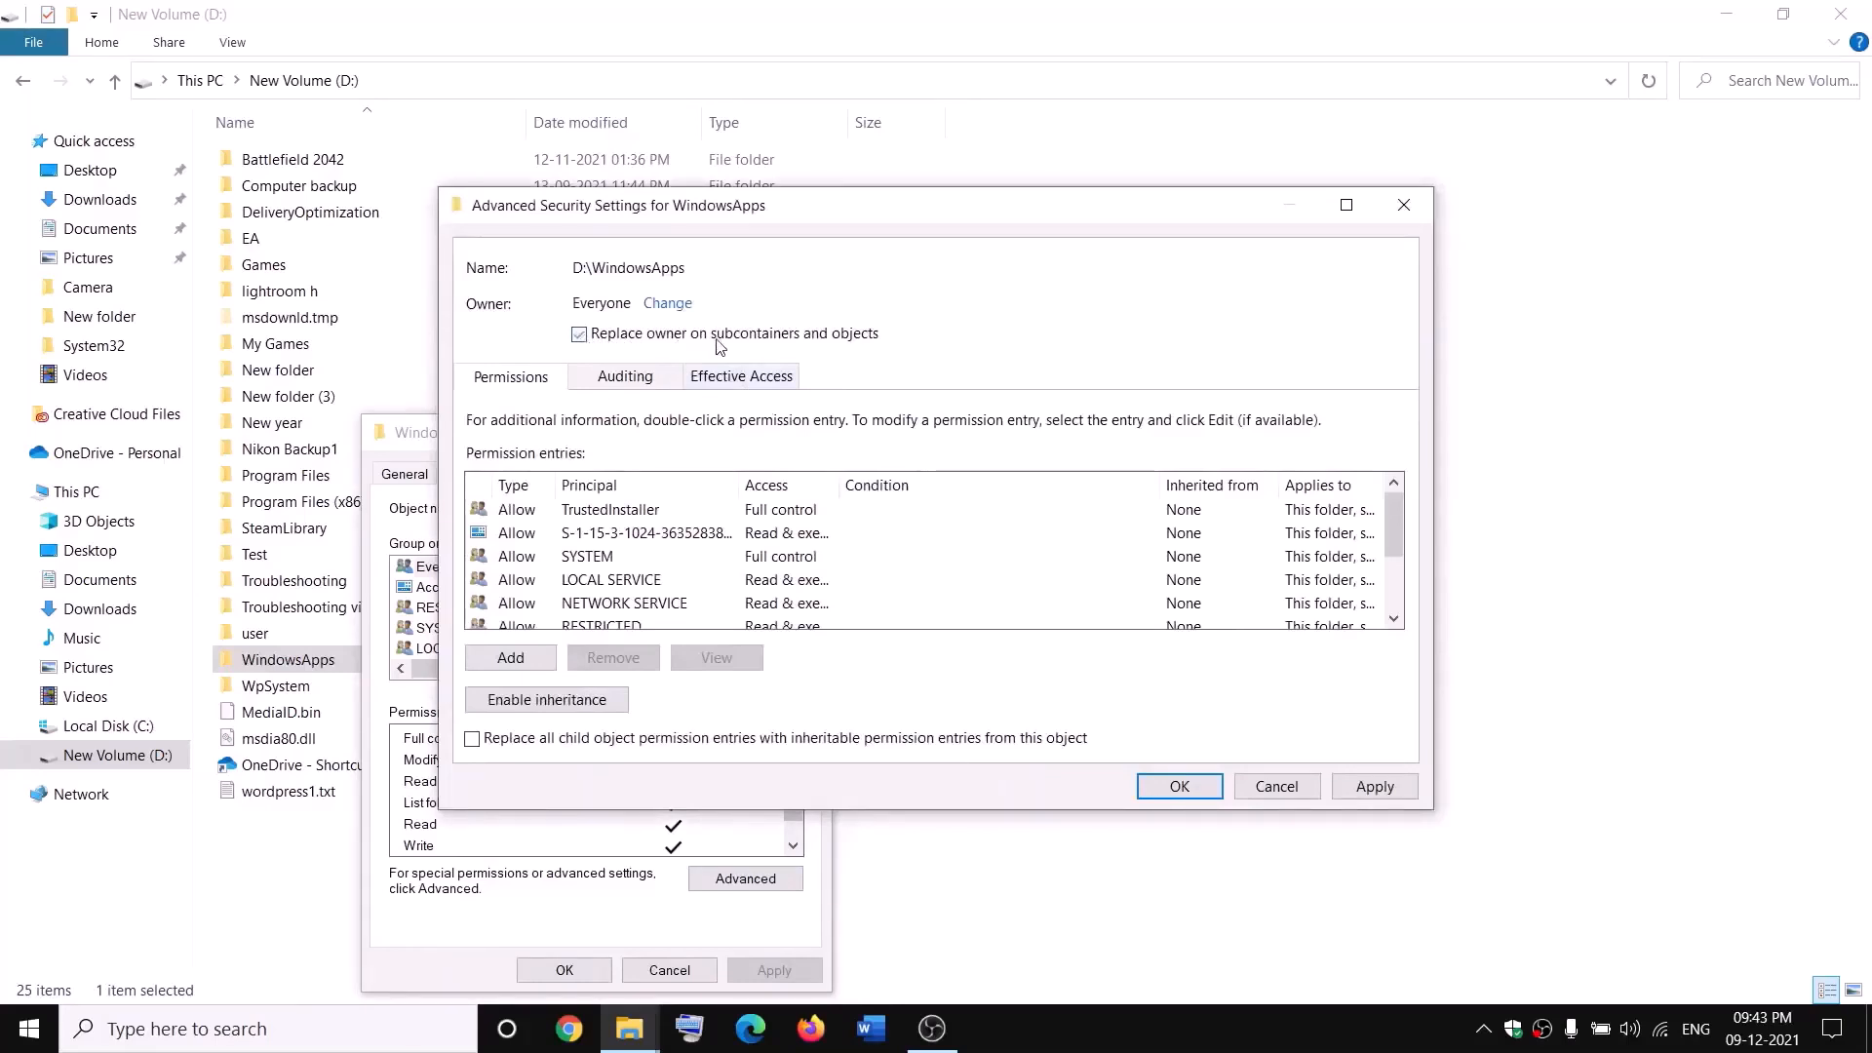
left_click(1375, 786)
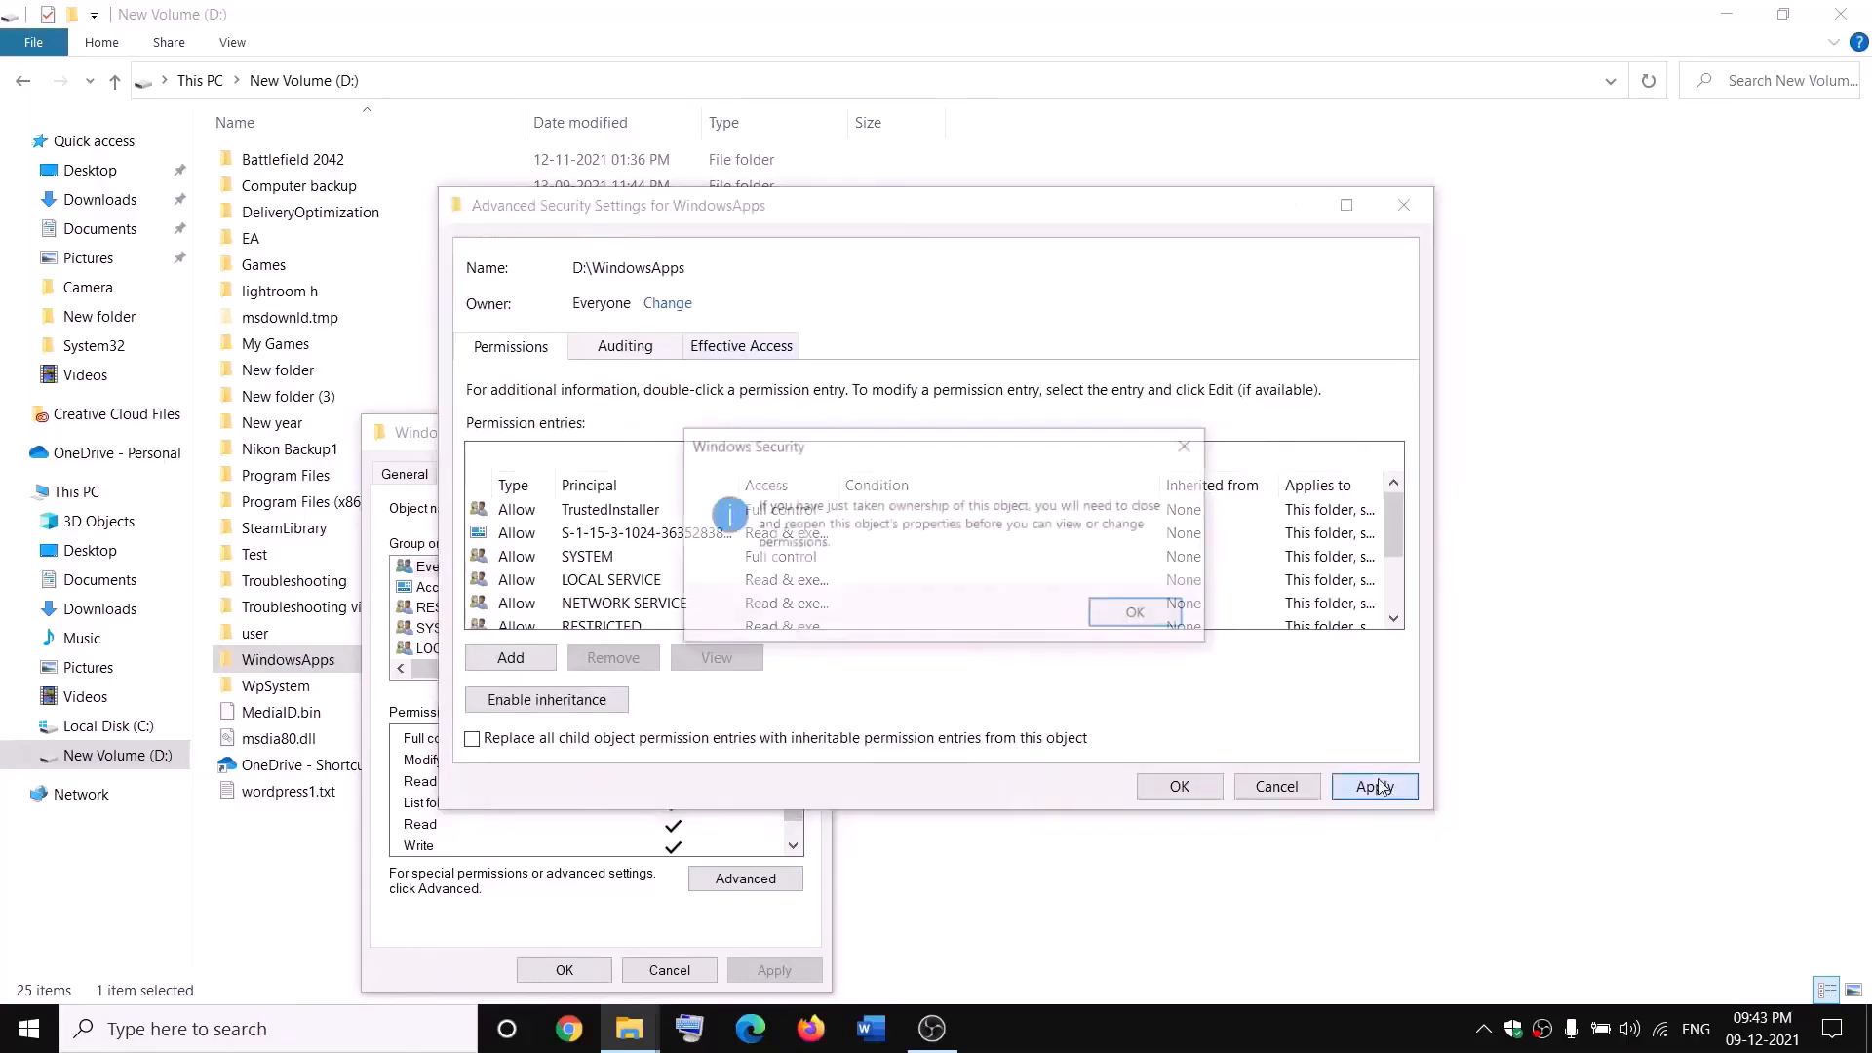
left_click(1139, 615)
left_click(1179, 788)
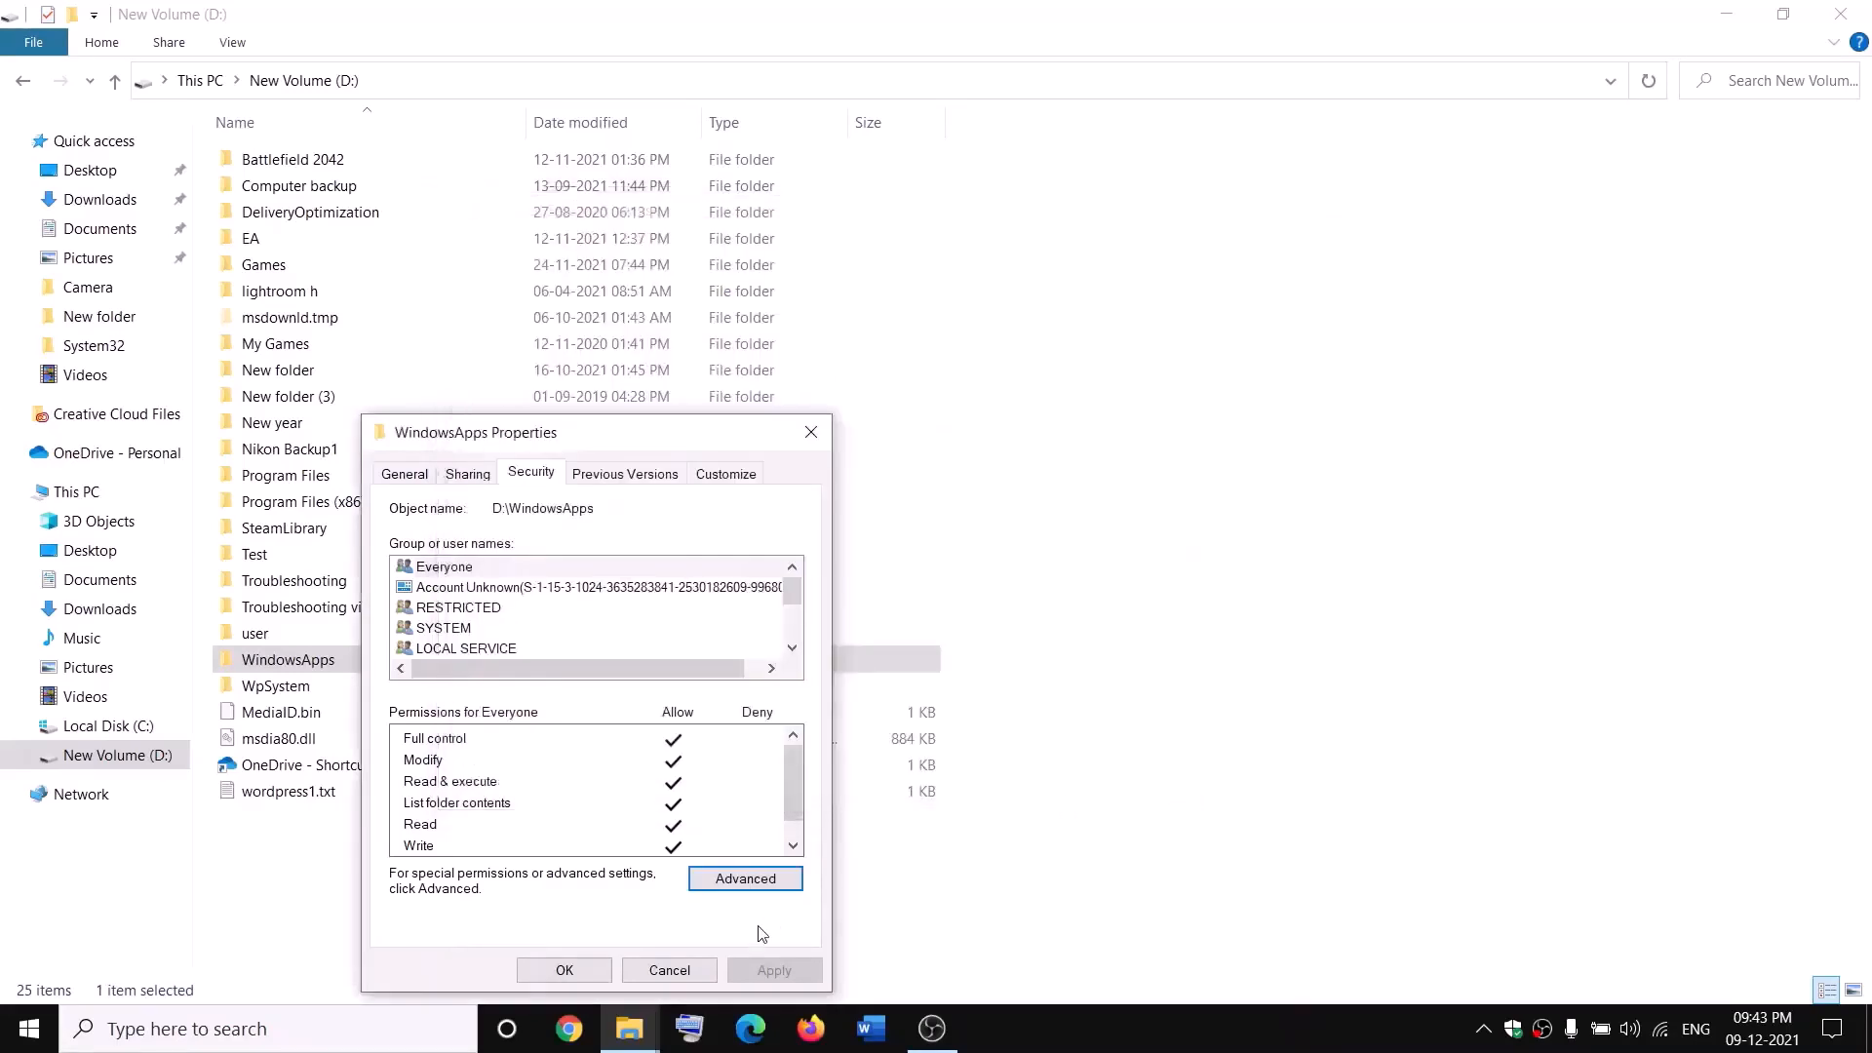
left_click(582, 975)
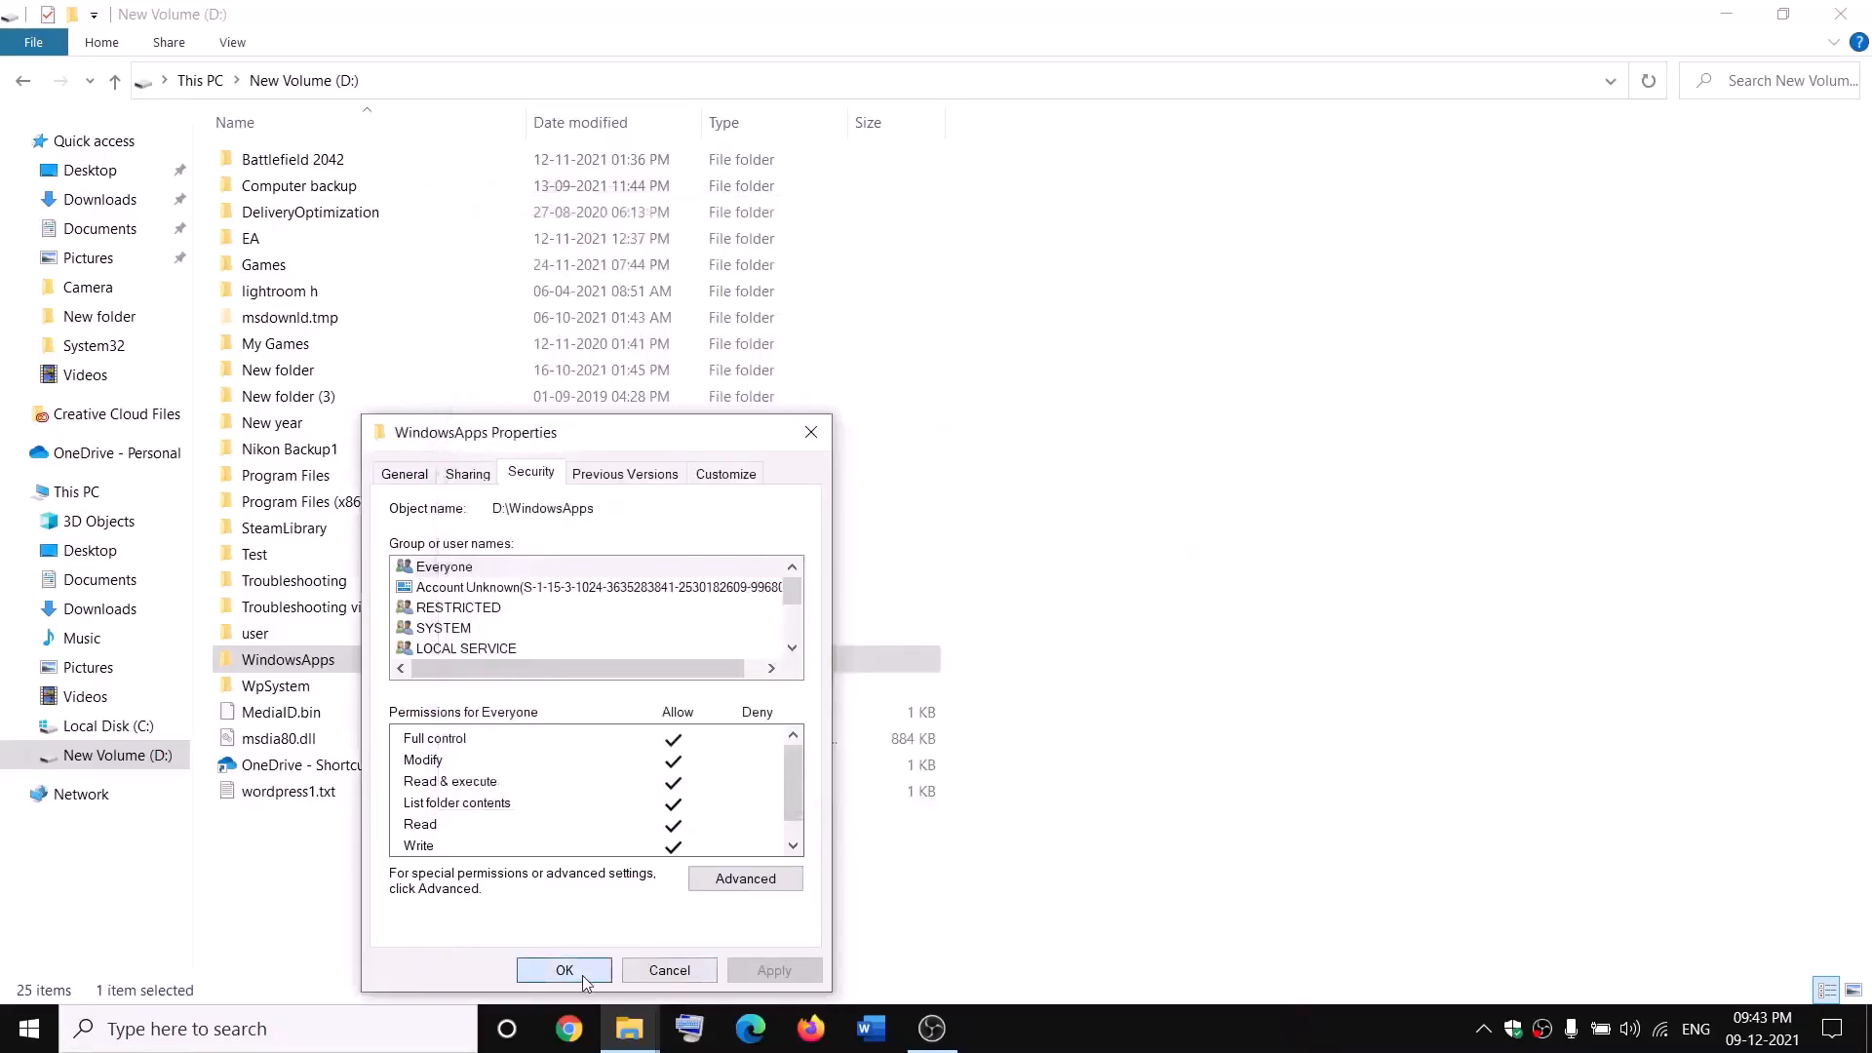
Step: Add a new permission entry for Everyone in WindowsApps' advanced security settings
right_click(354, 669)
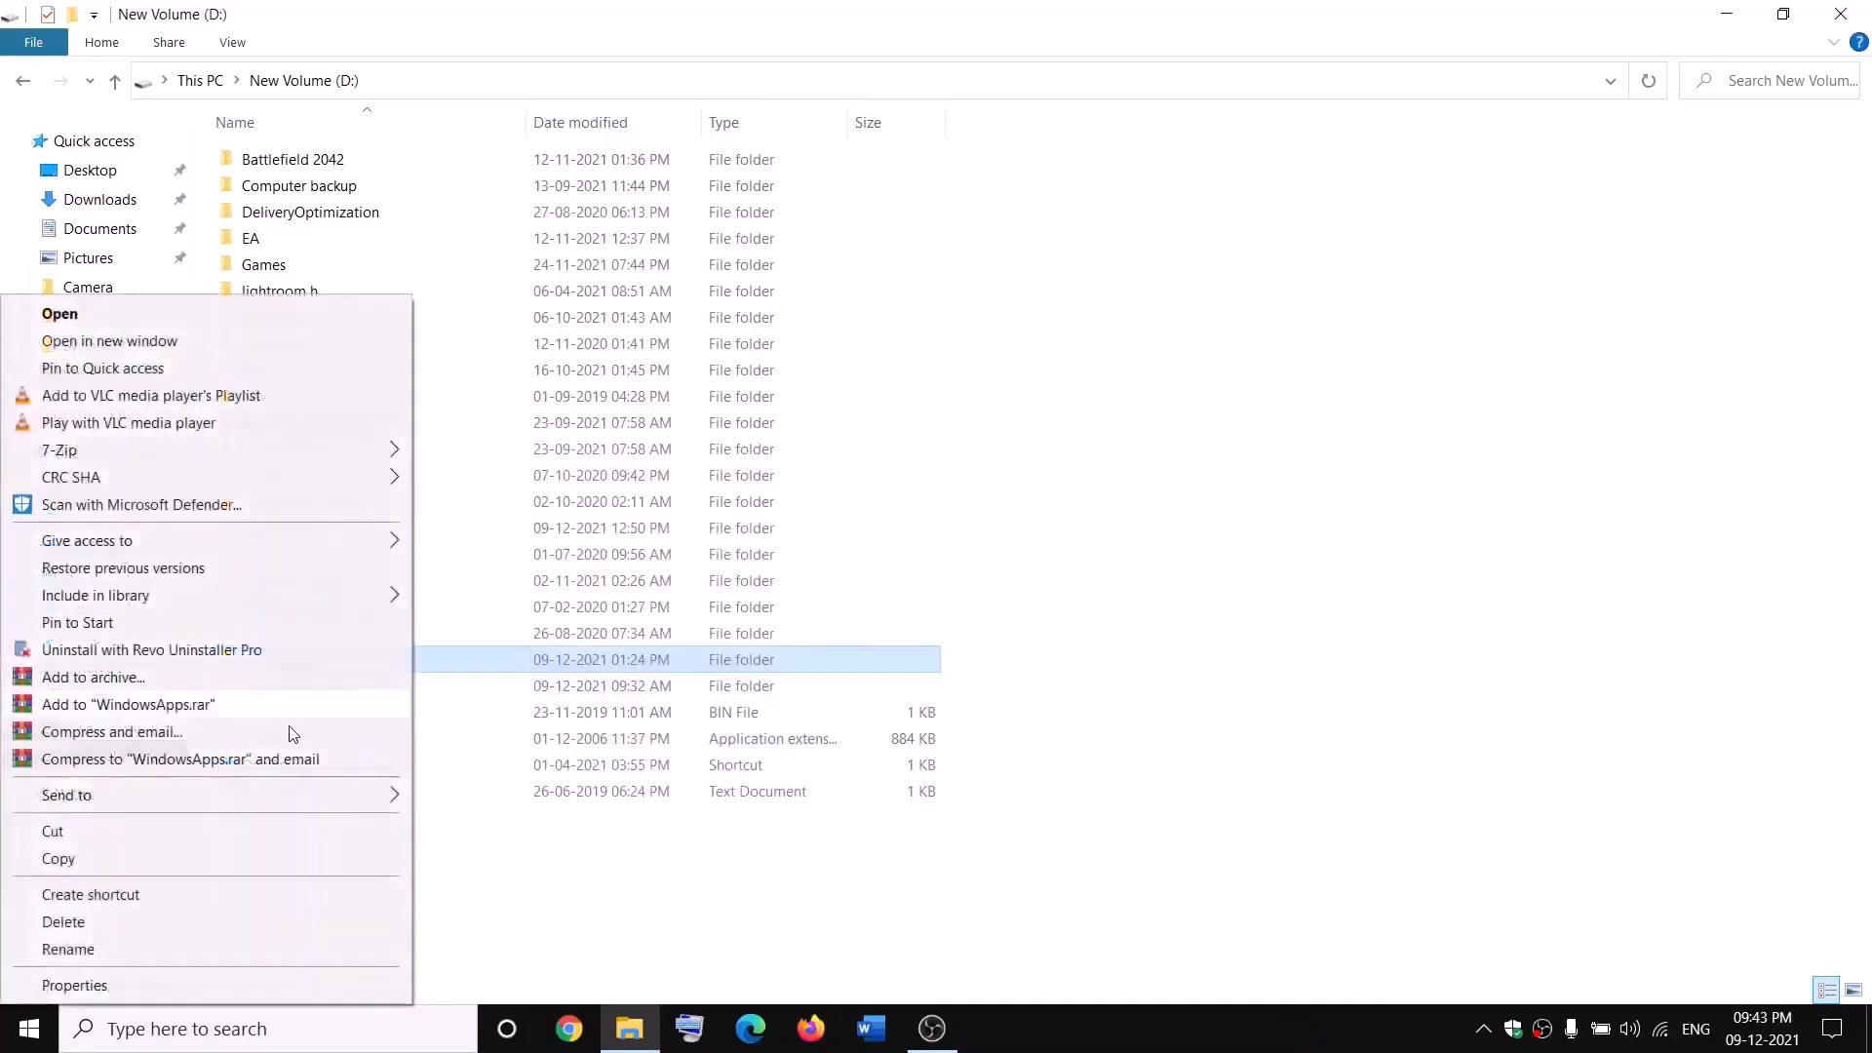
left_click(83, 981)
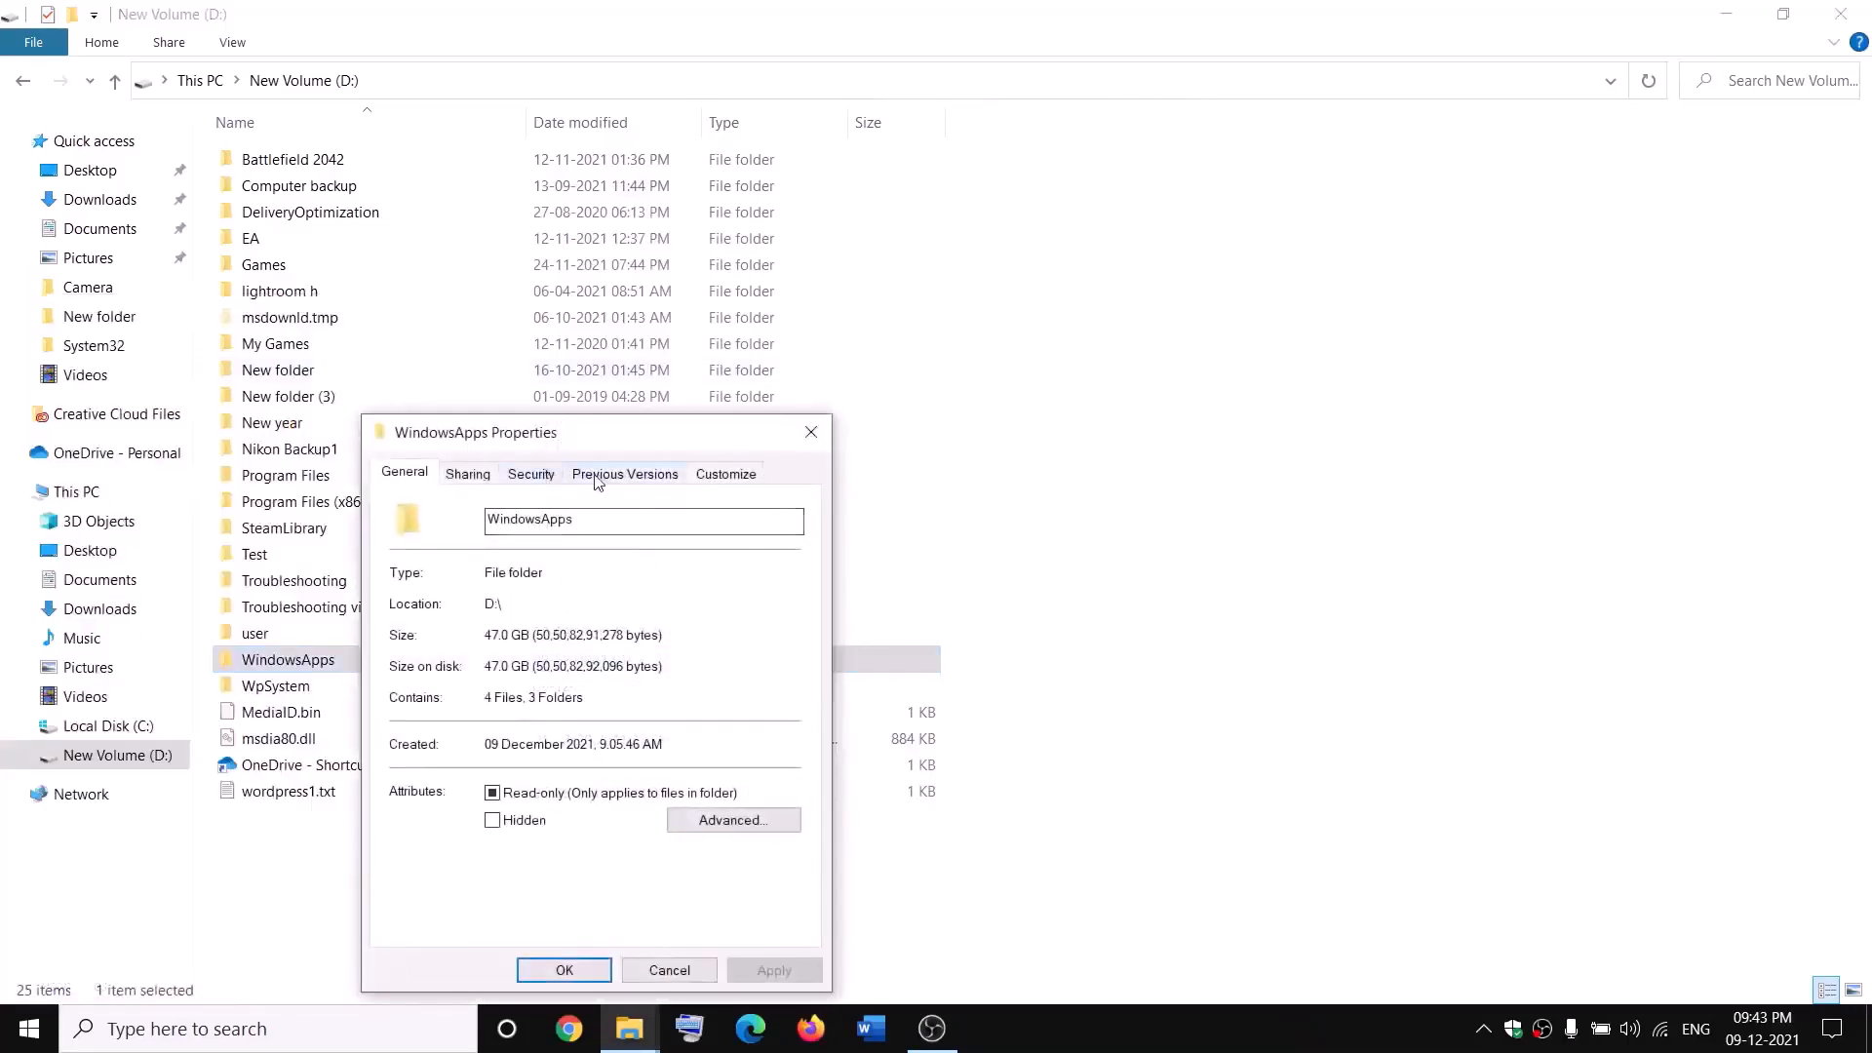
left_click(532, 475)
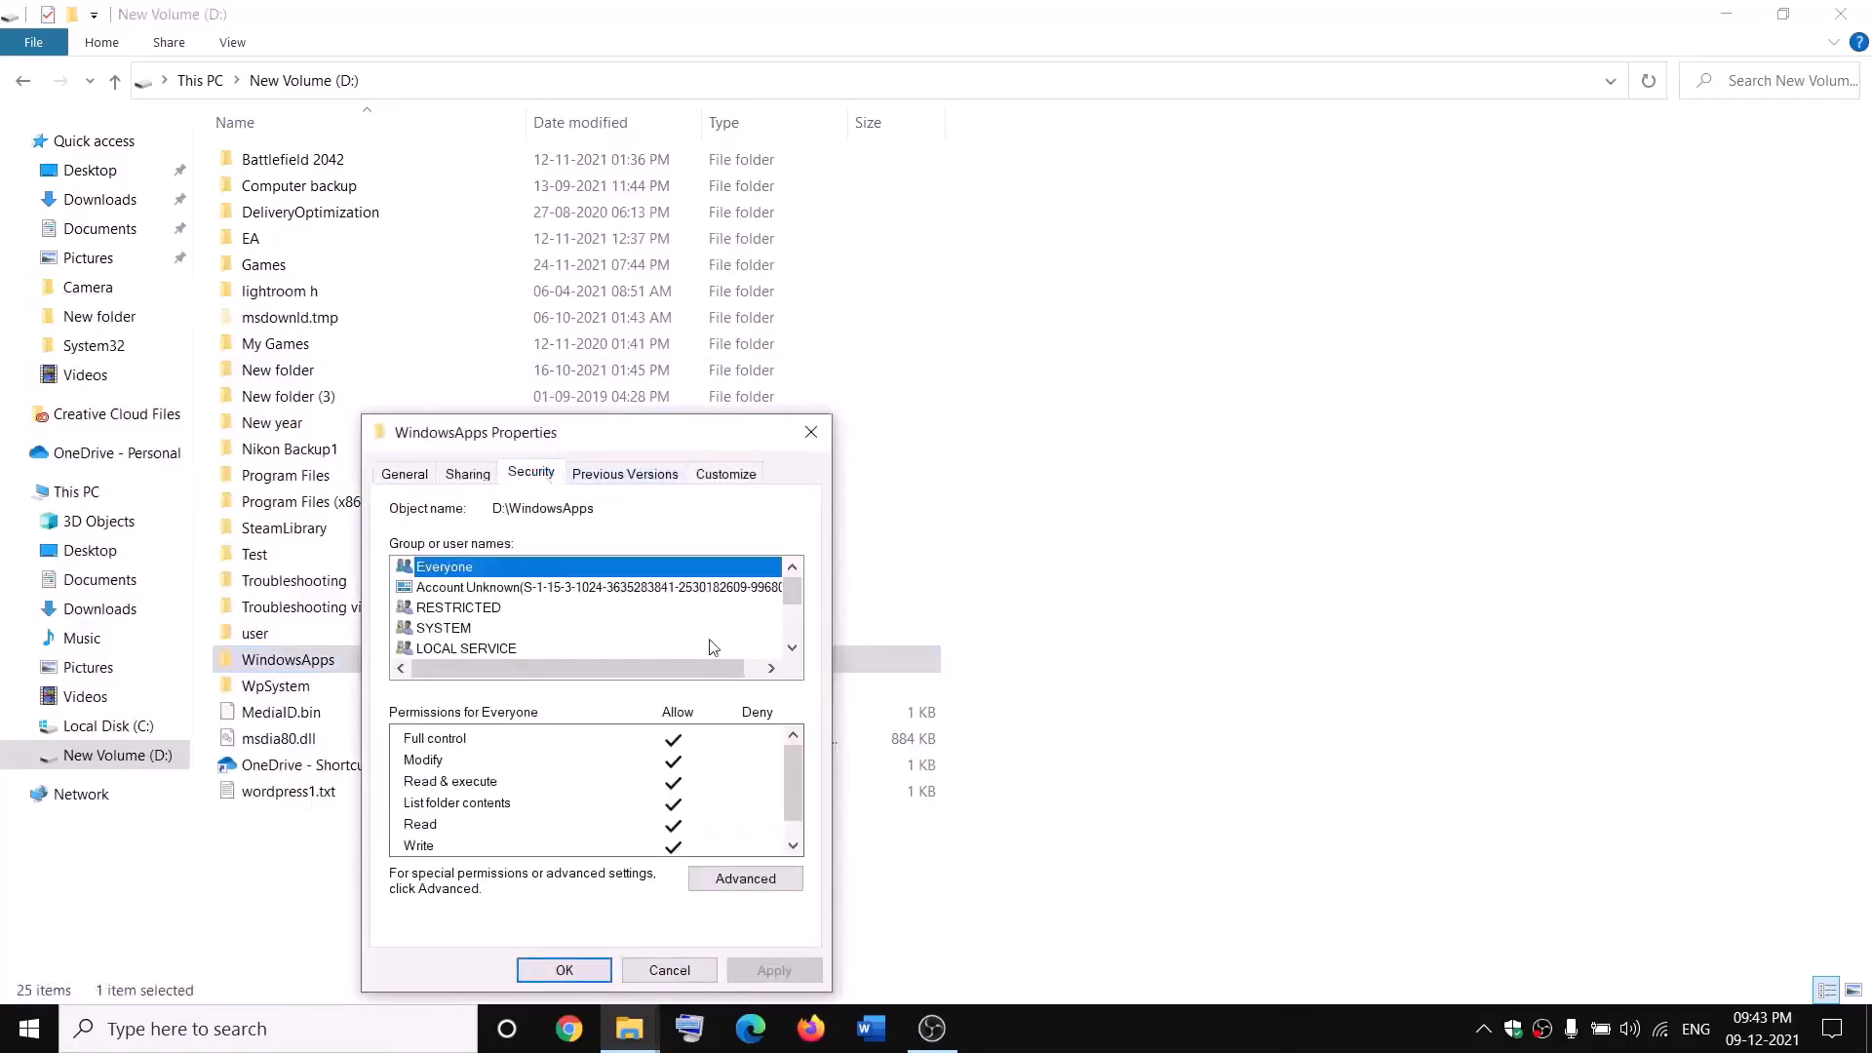
left_click(789, 879)
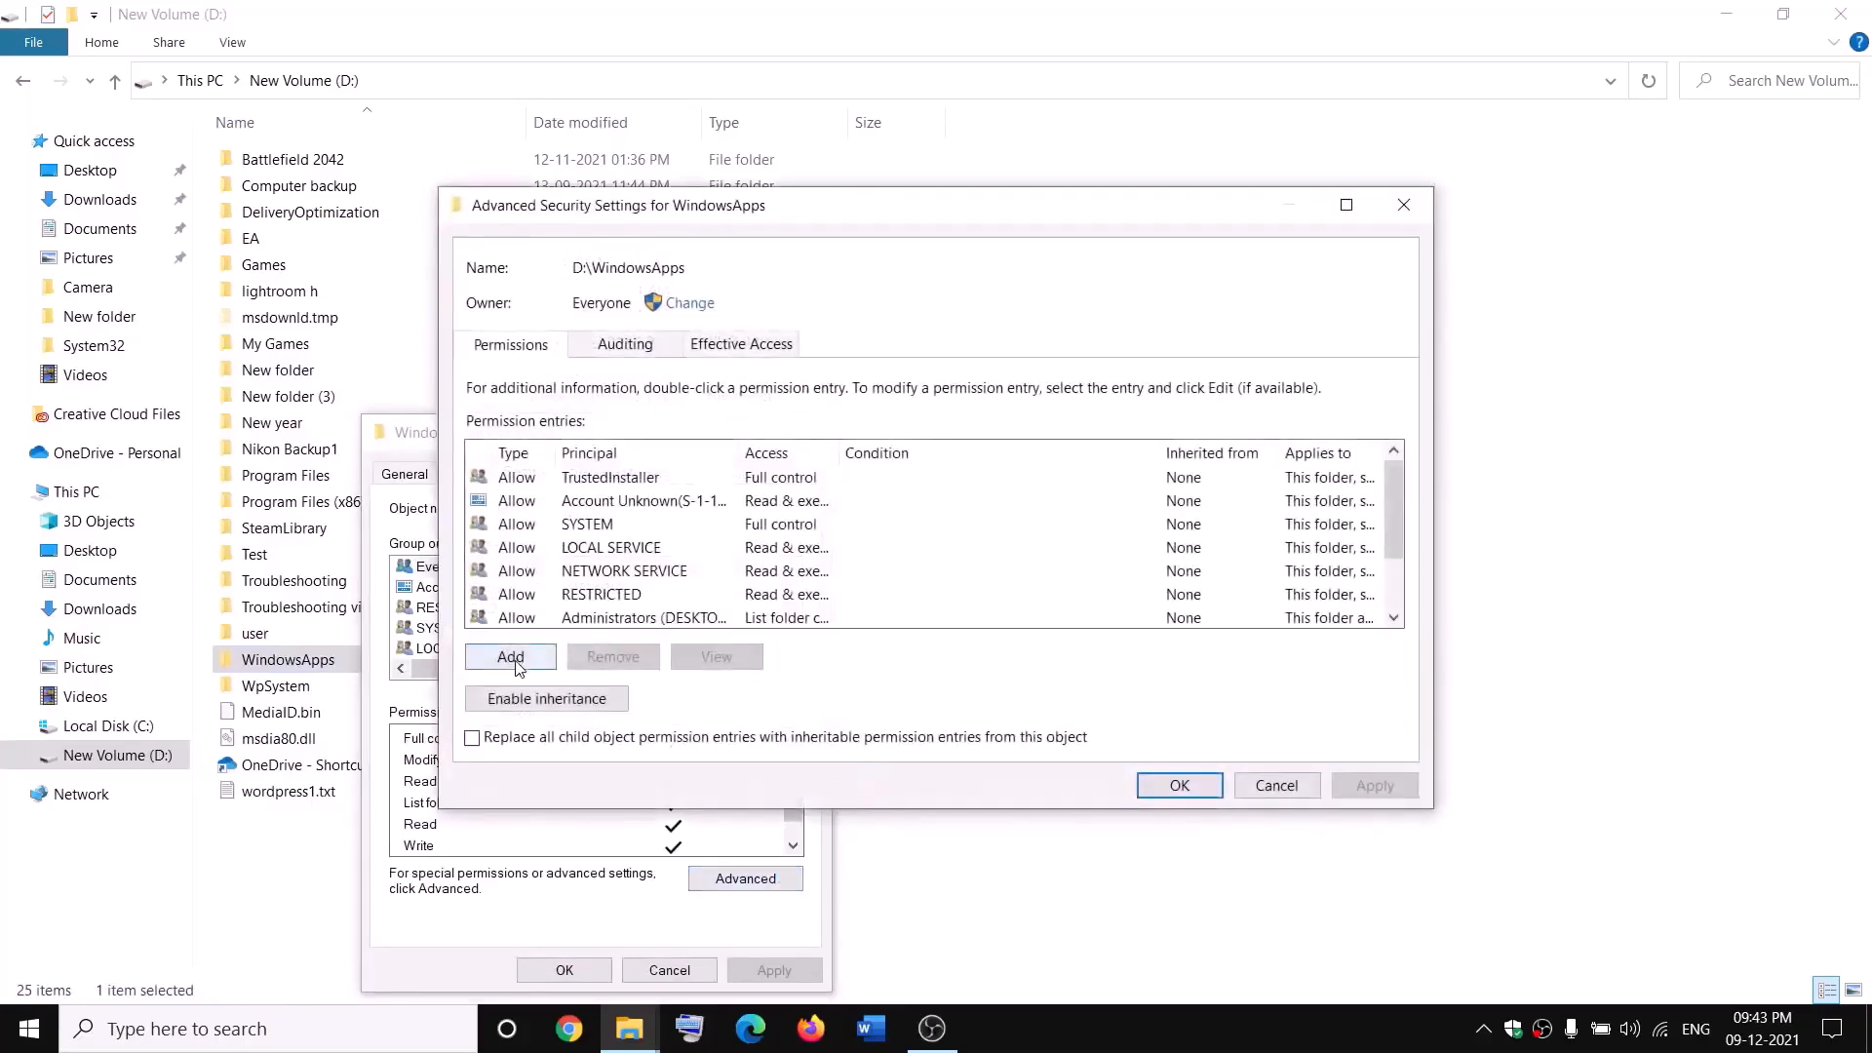
left_click(509, 658)
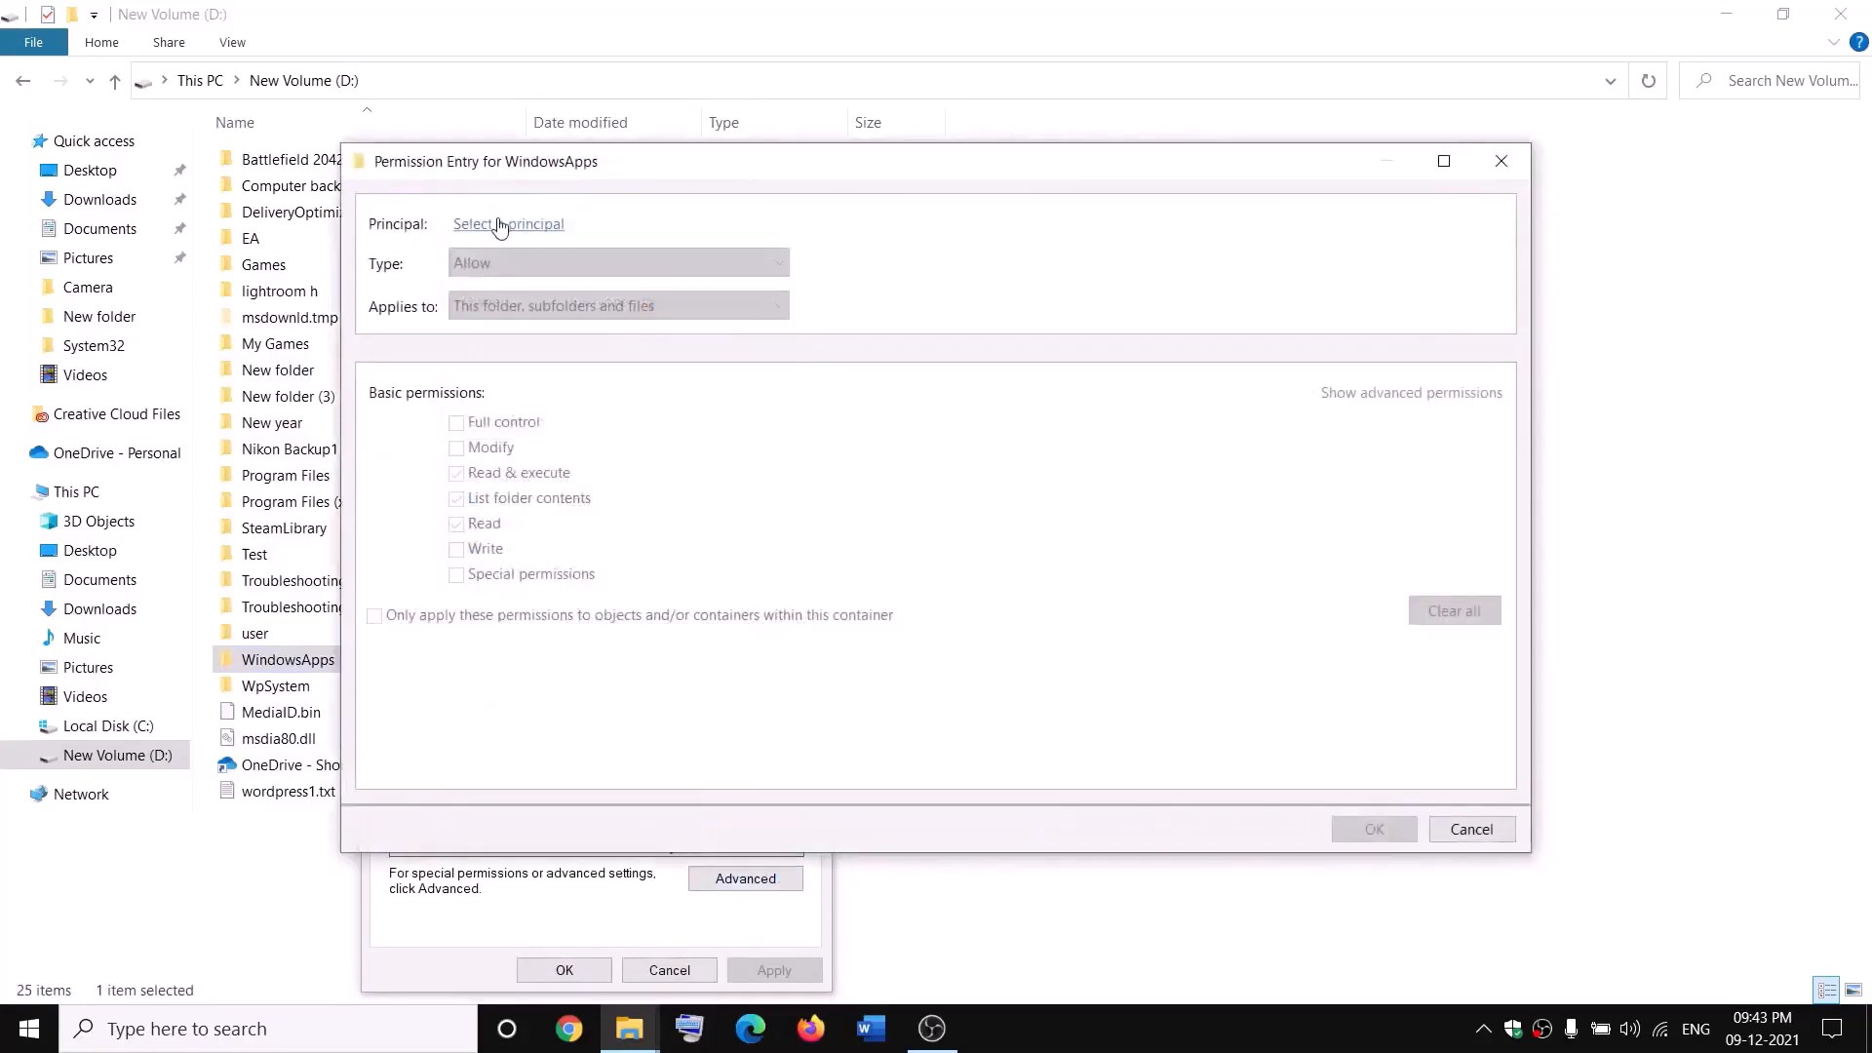
left_click(499, 227)
type("e")
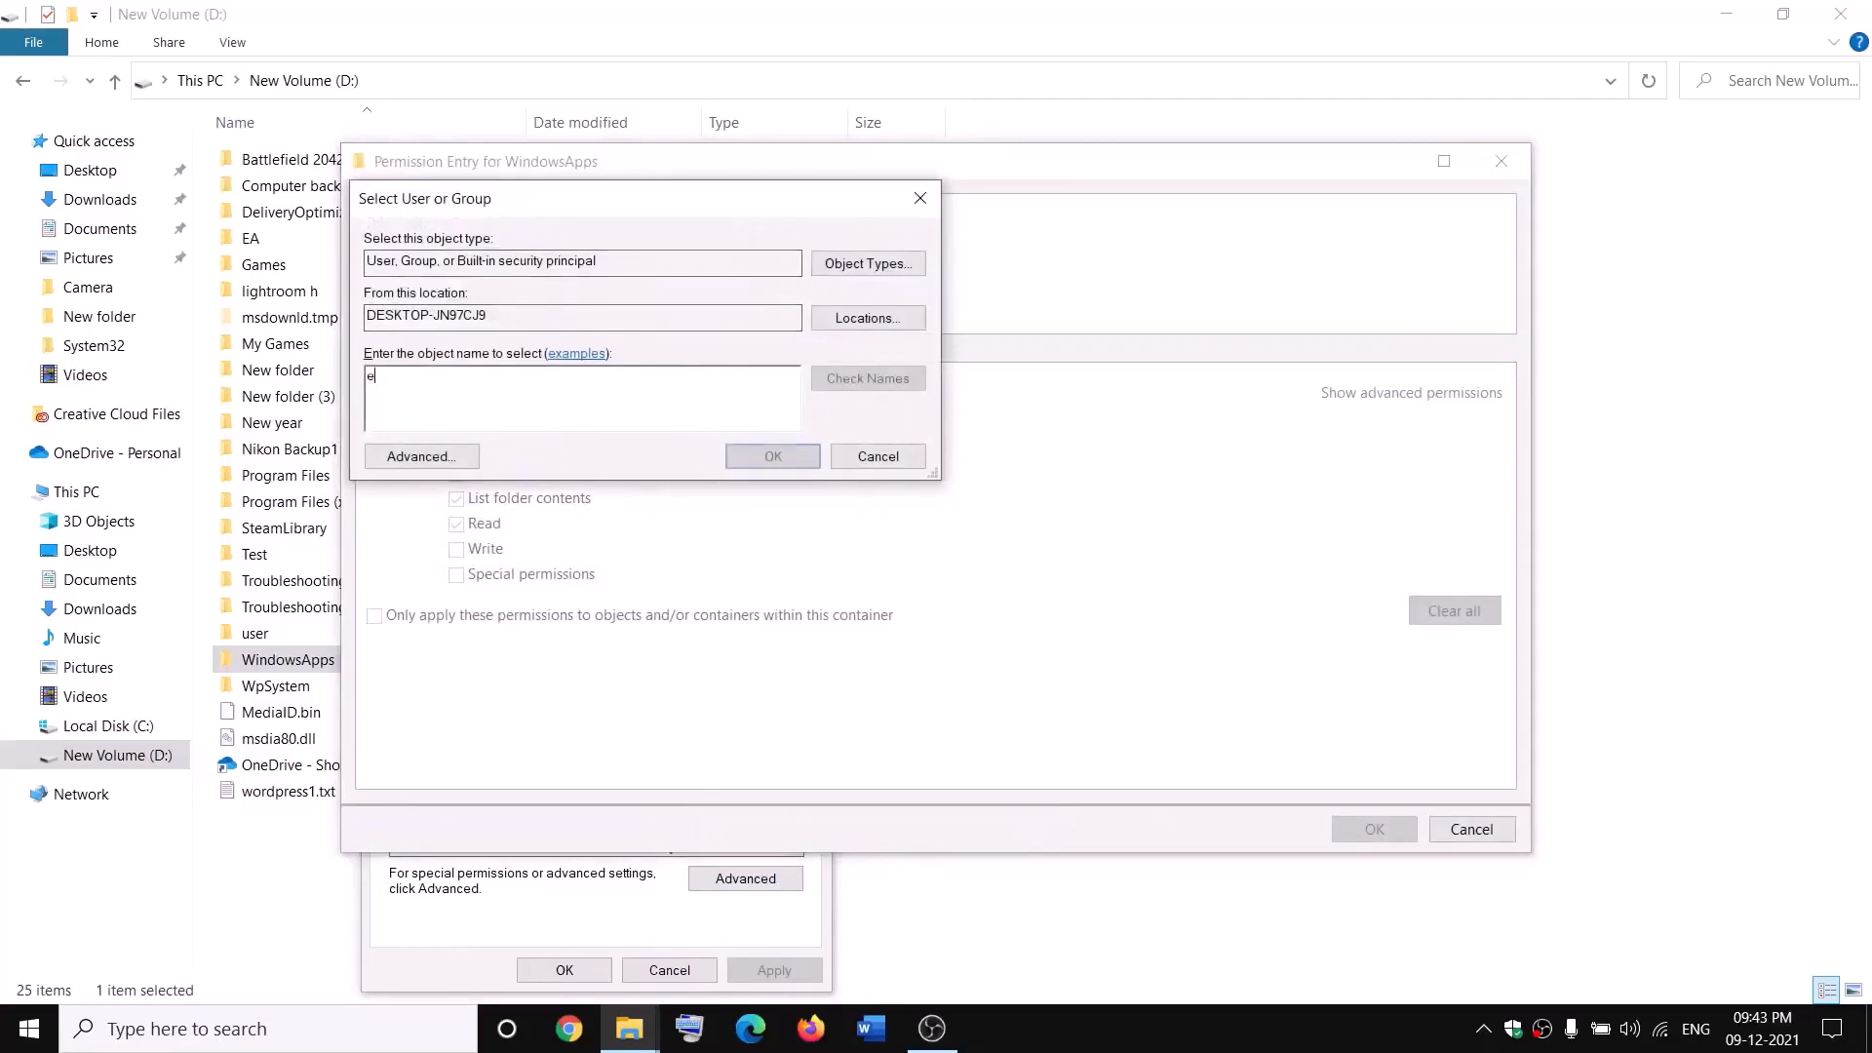
type("veryone")
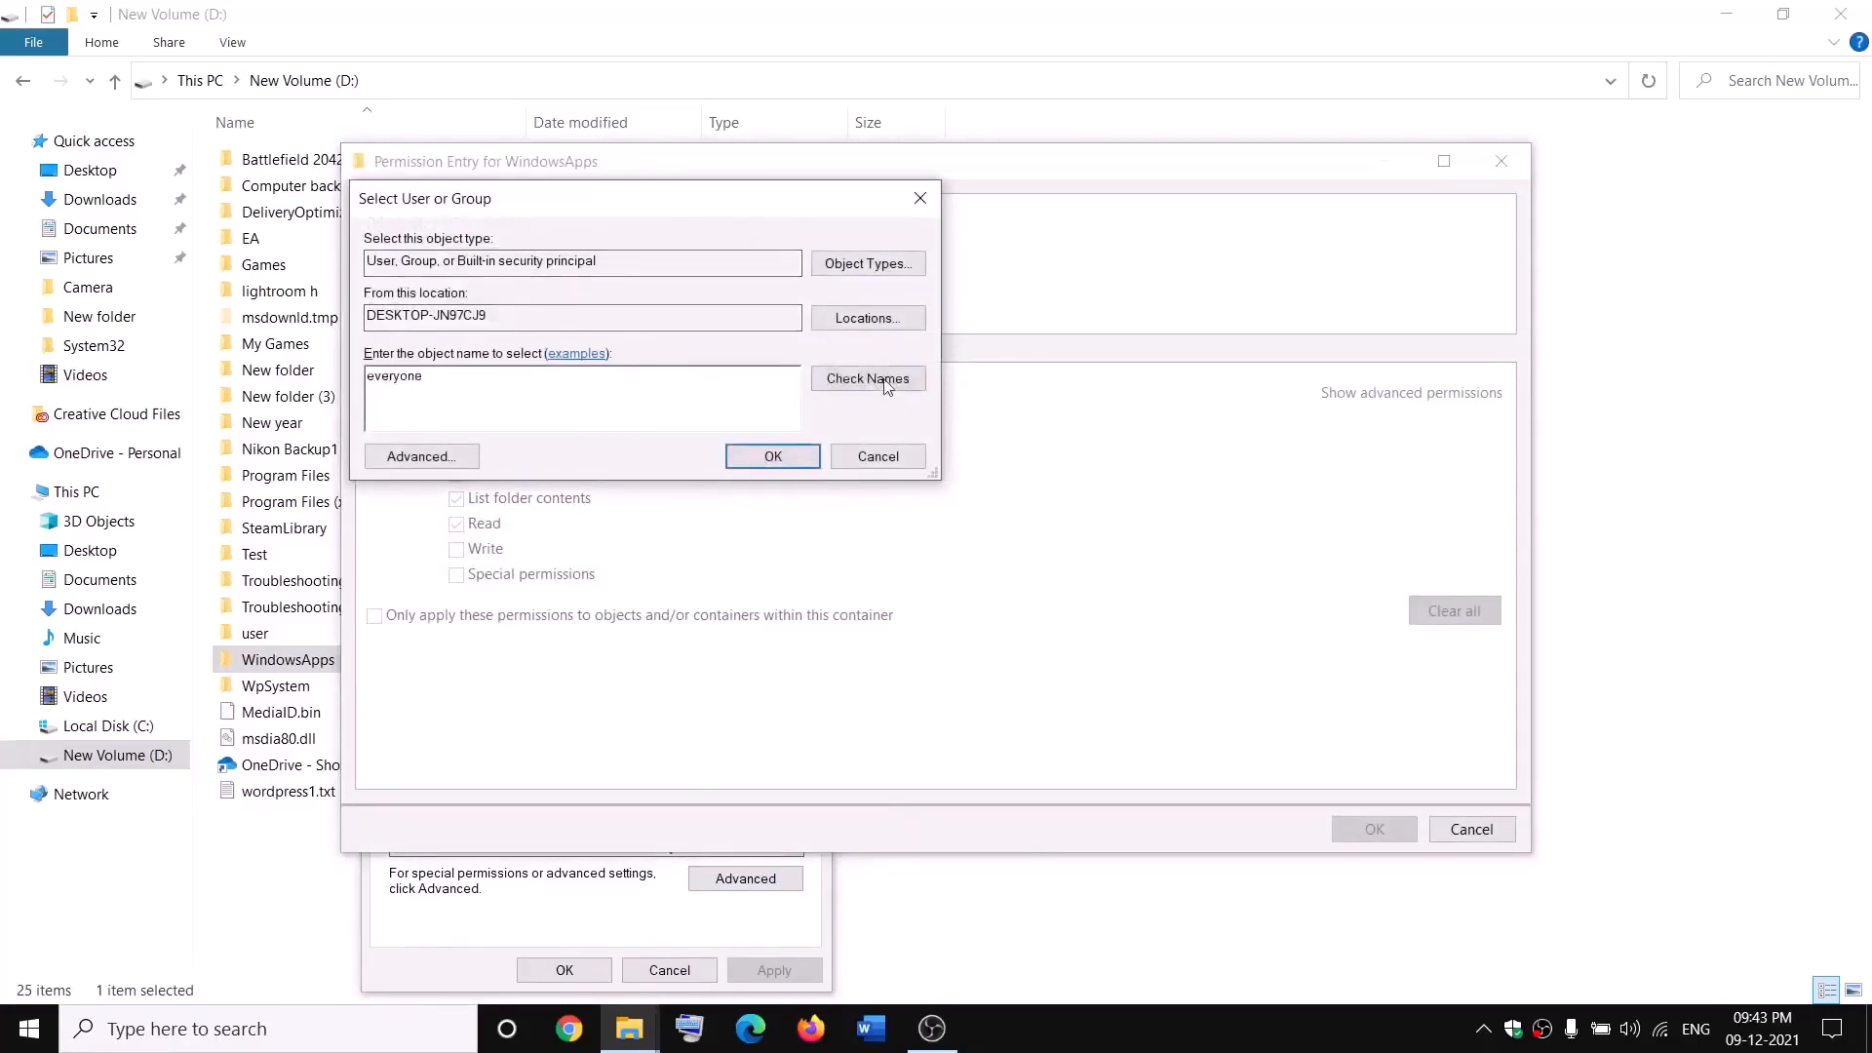
left_click(887, 382)
left_click(773, 457)
Step: Grant Everyone Full control on WindowsApps, apply it and close the dialogs
left_click(458, 426)
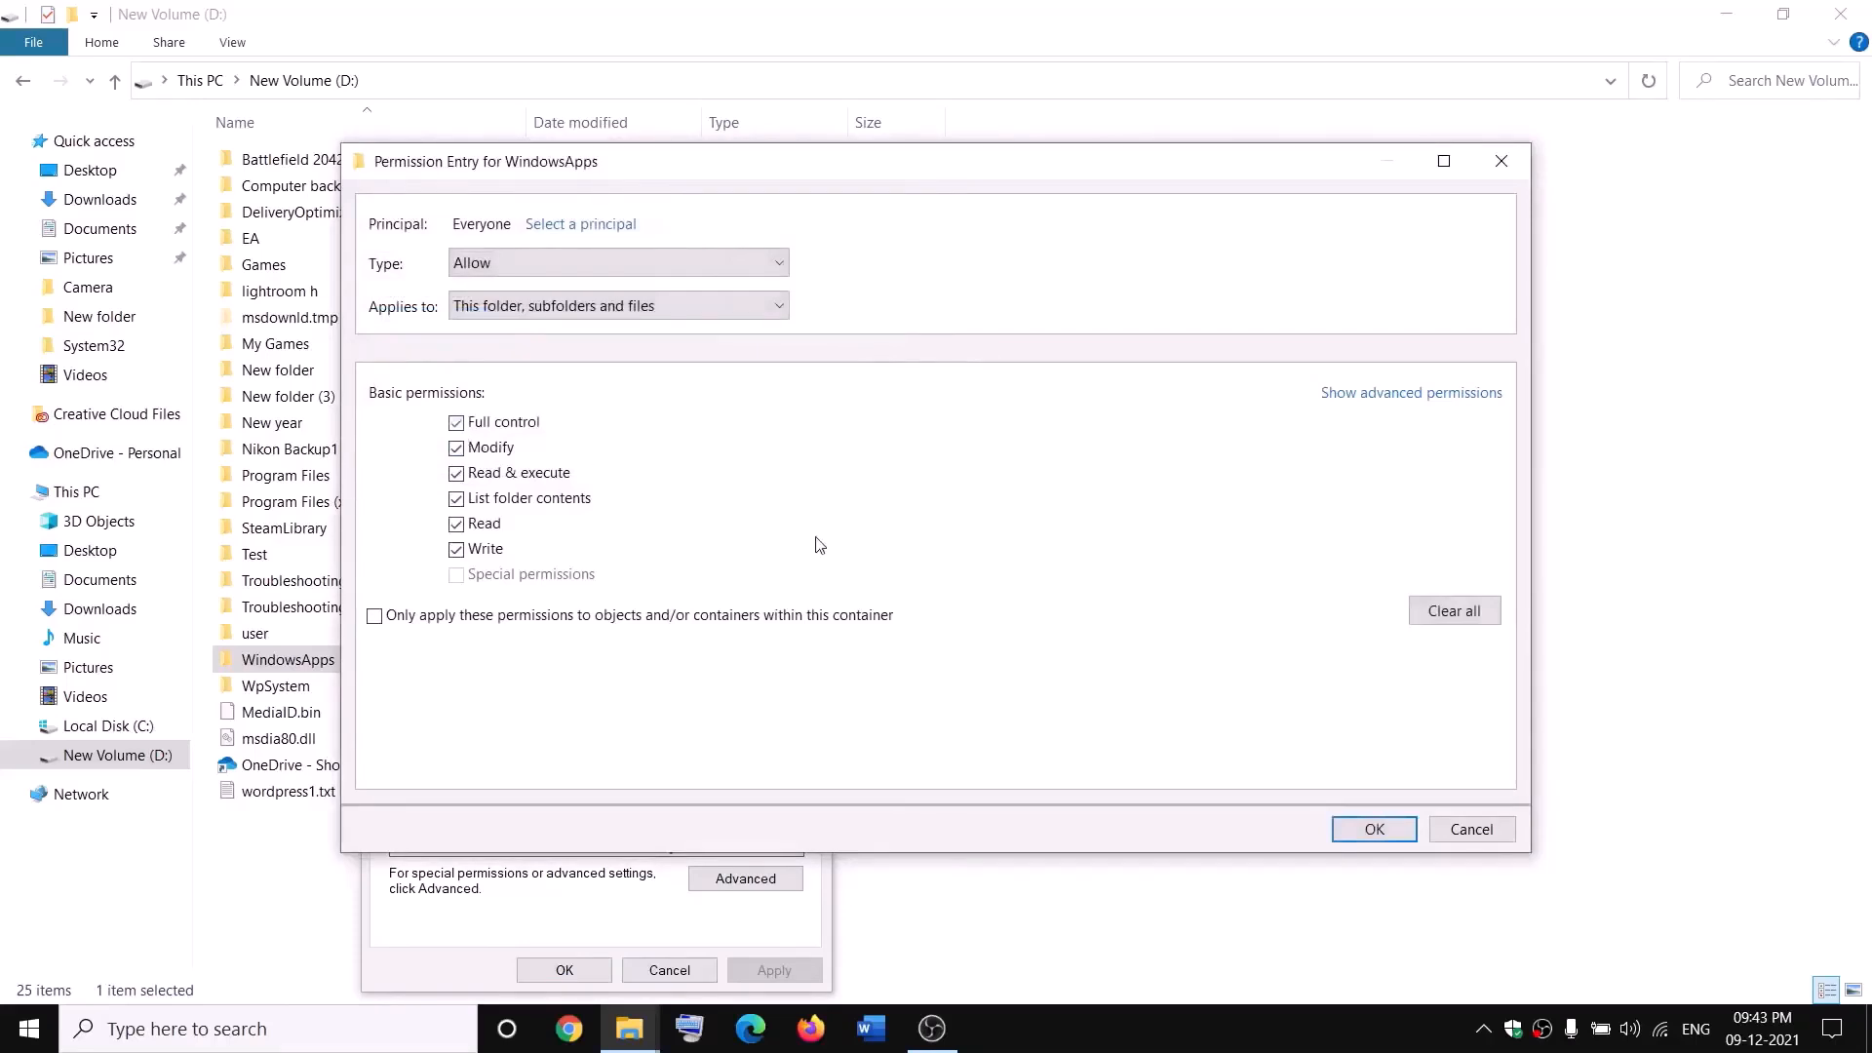
left_click(1374, 829)
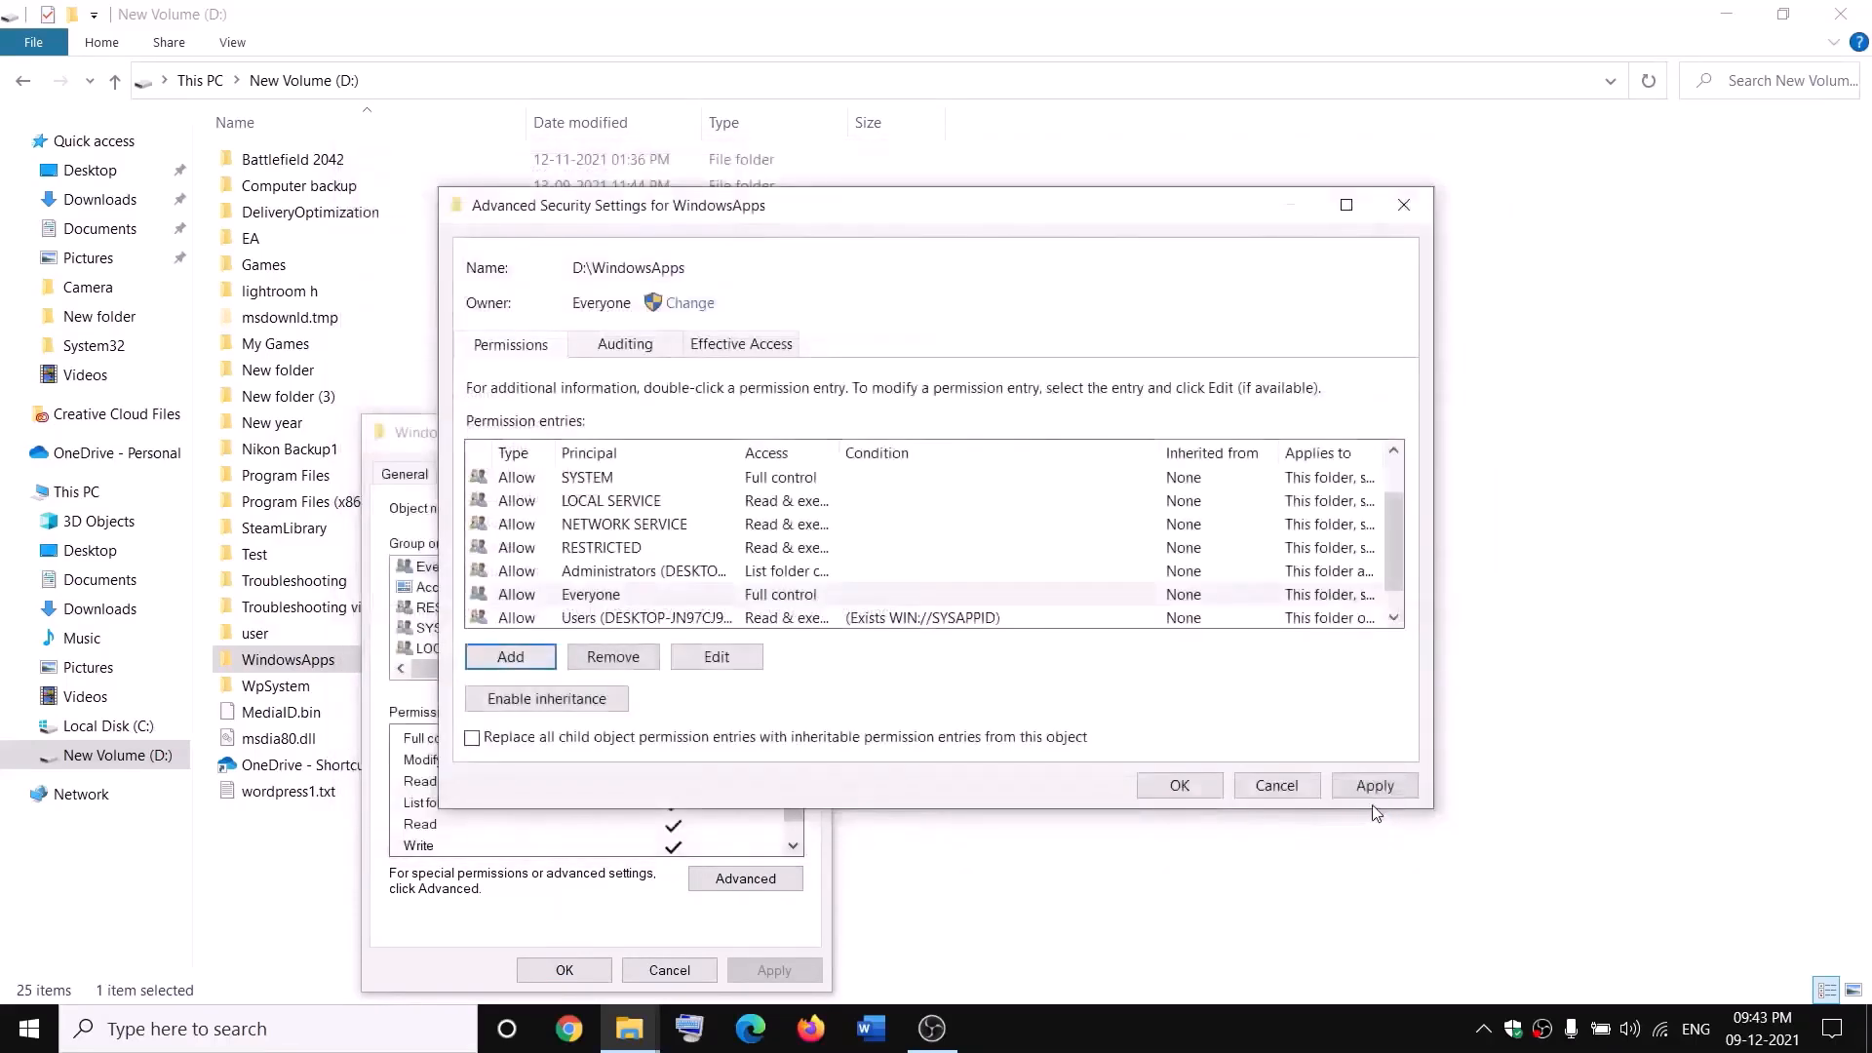
left_click(1374, 786)
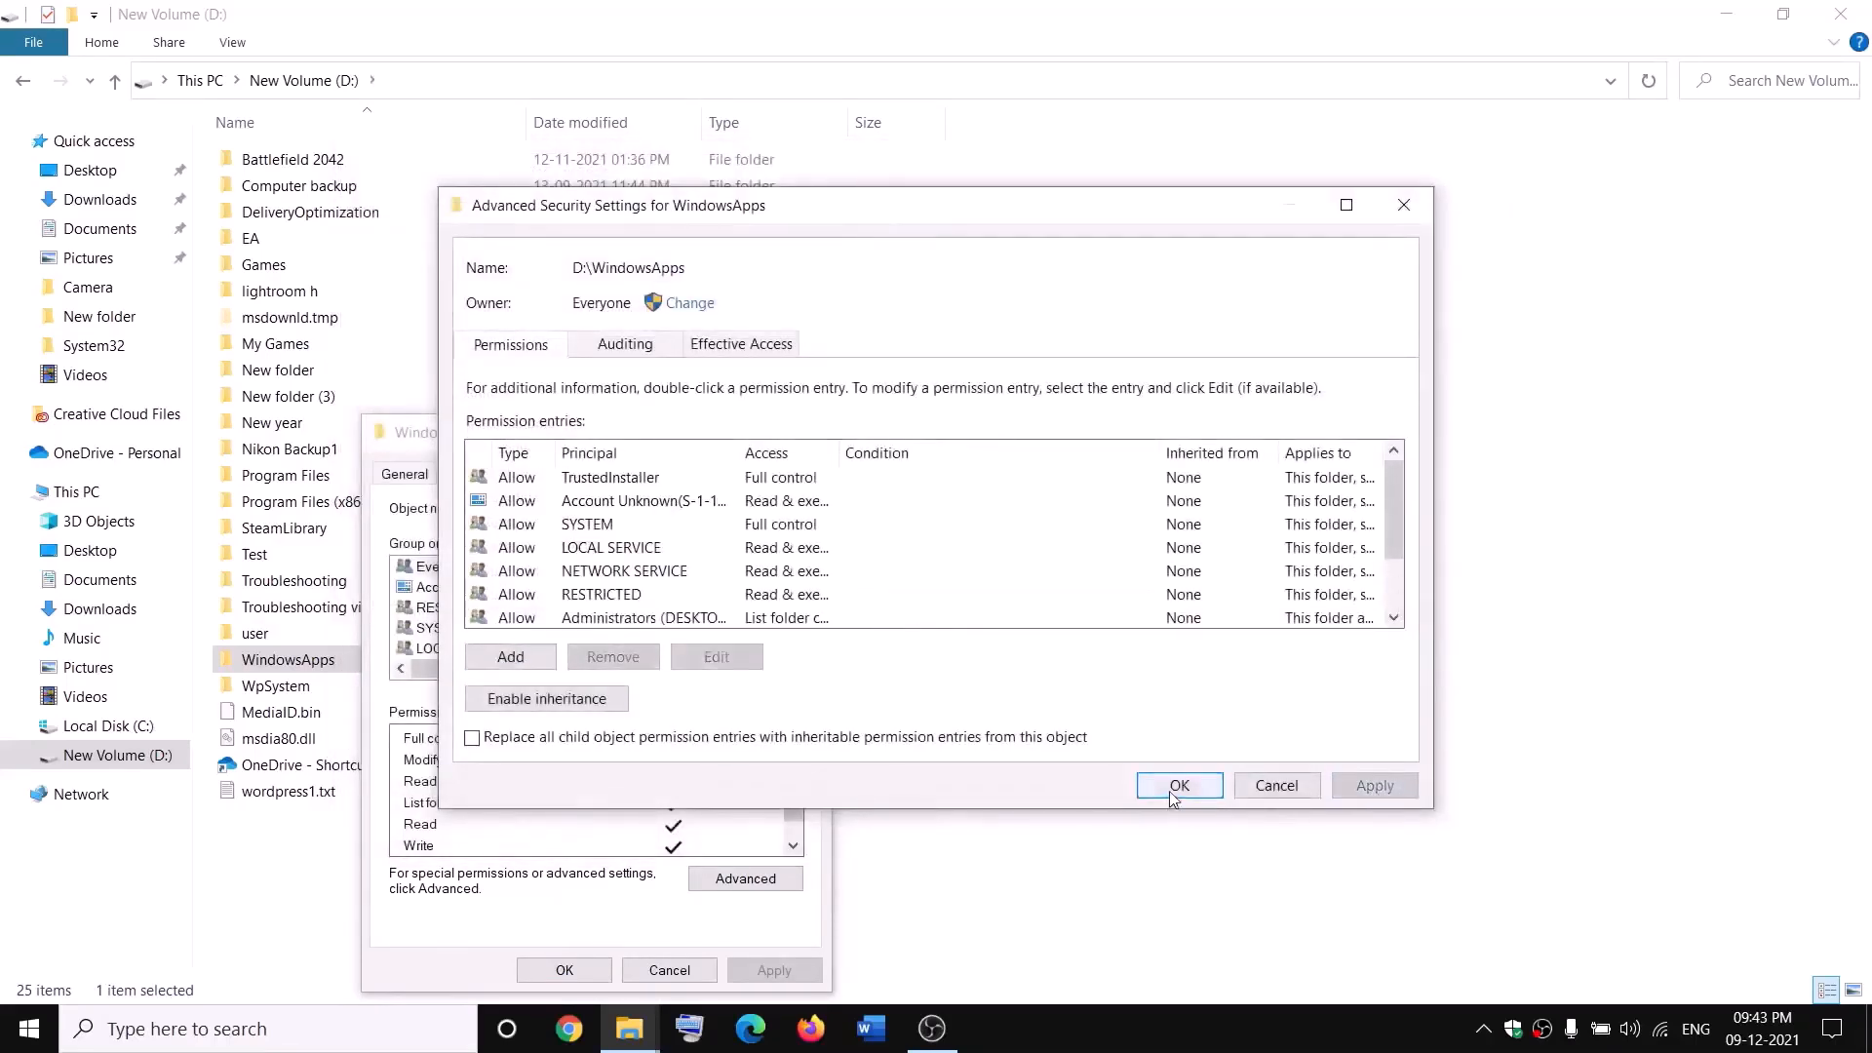
left_click(1179, 786)
left_click(562, 970)
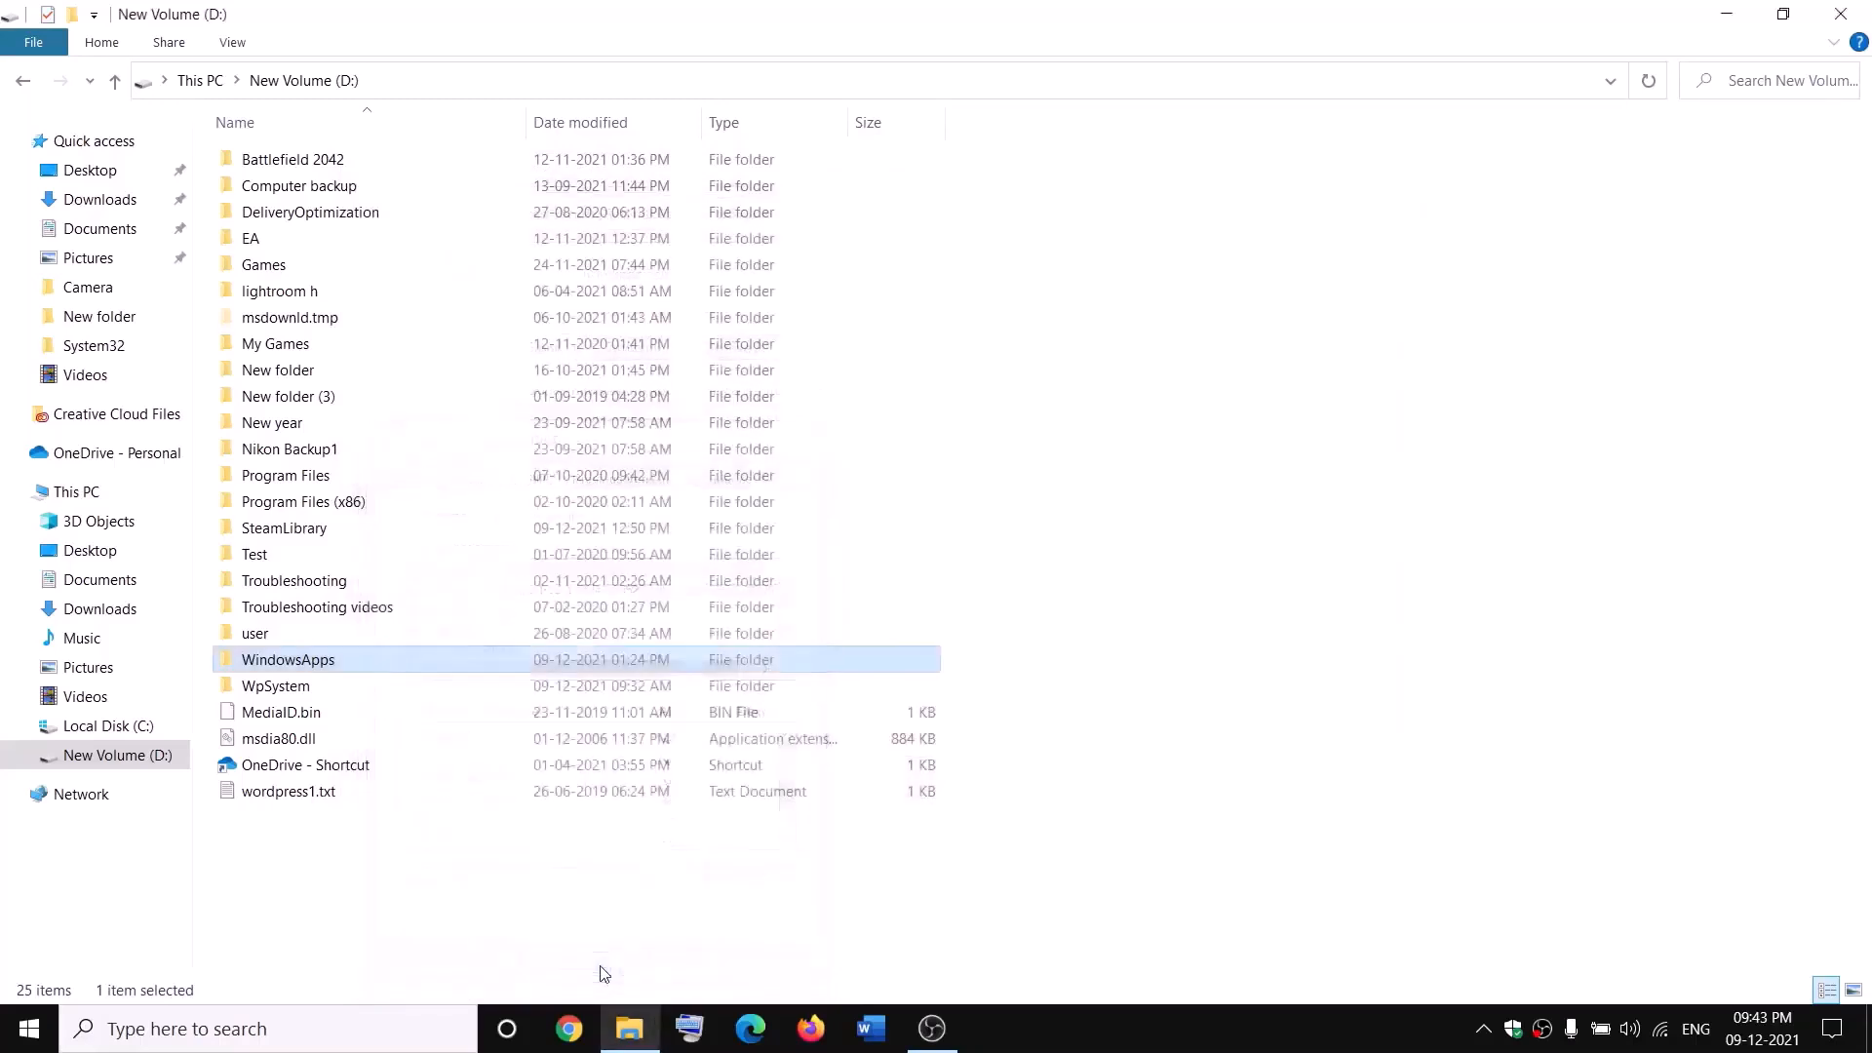
Step: Append .old to the WindowsApps folder name, making it WindowsApps.old
right_click(354, 663)
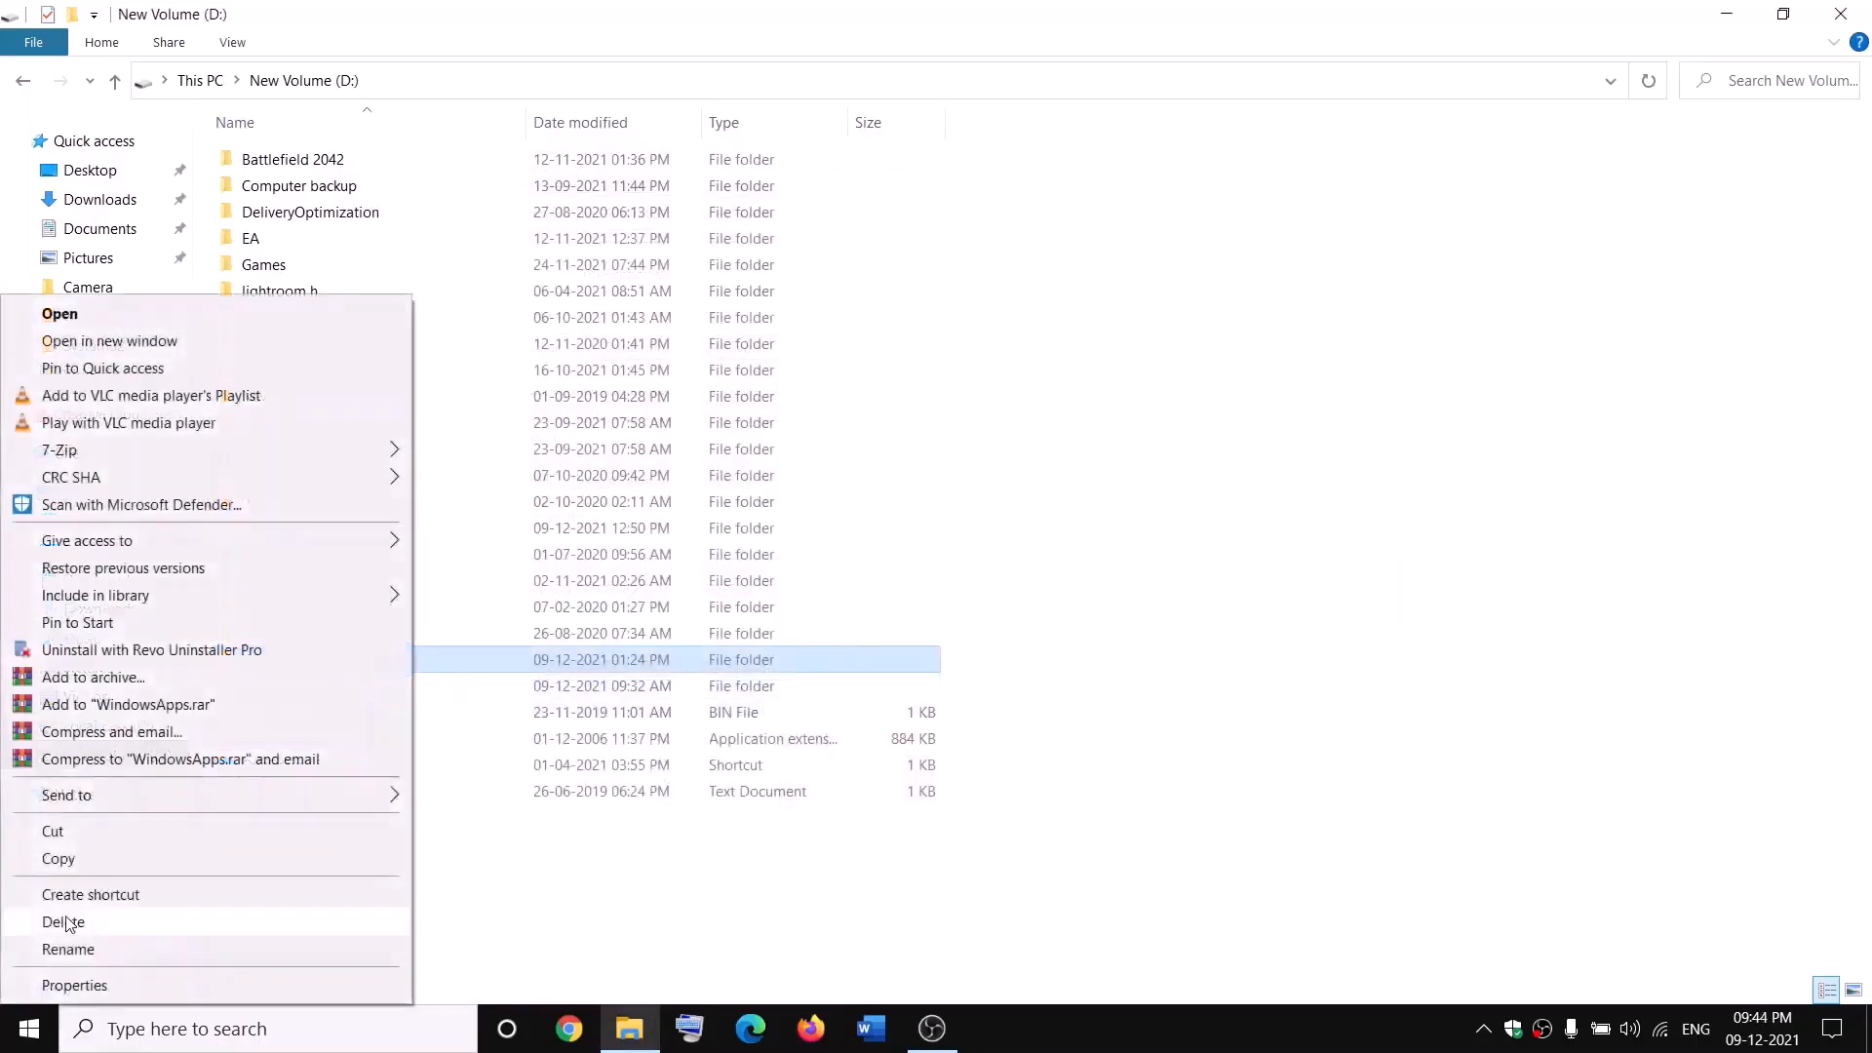
left_click(61, 950)
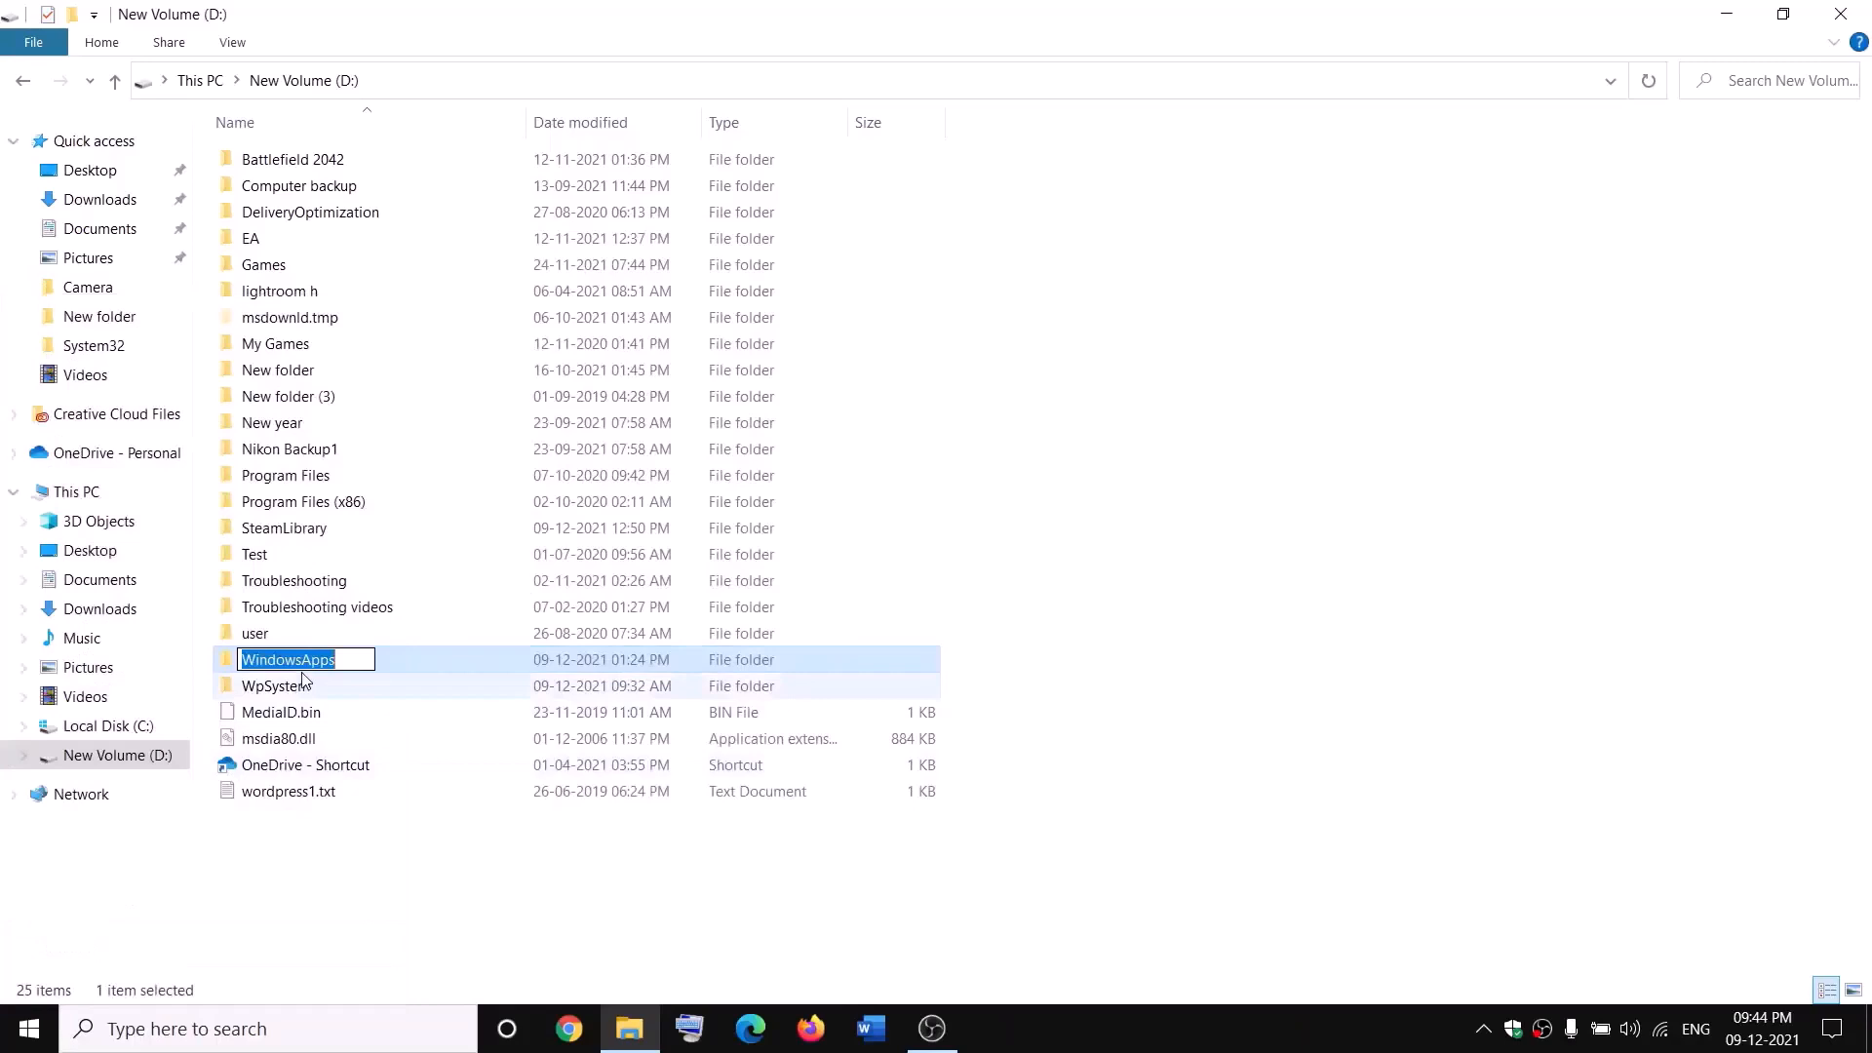
left_click(350, 656)
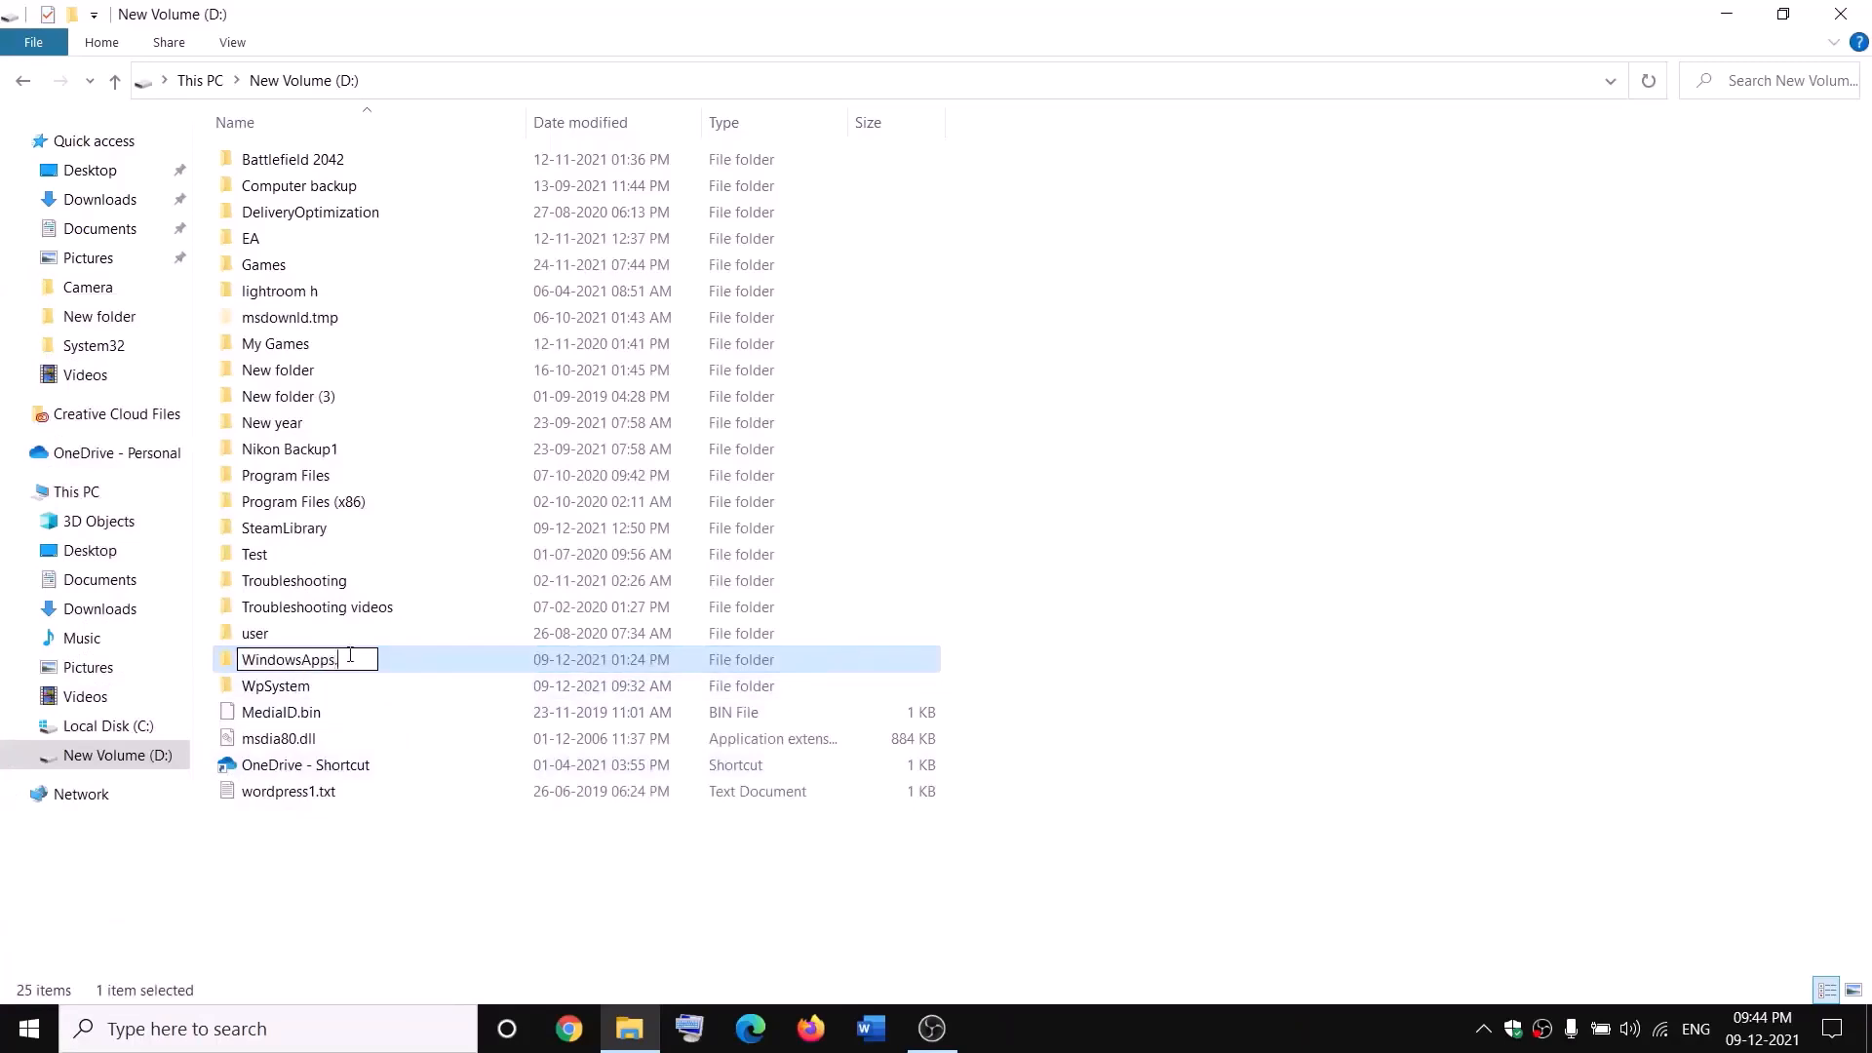
type(".old")
key("Return")
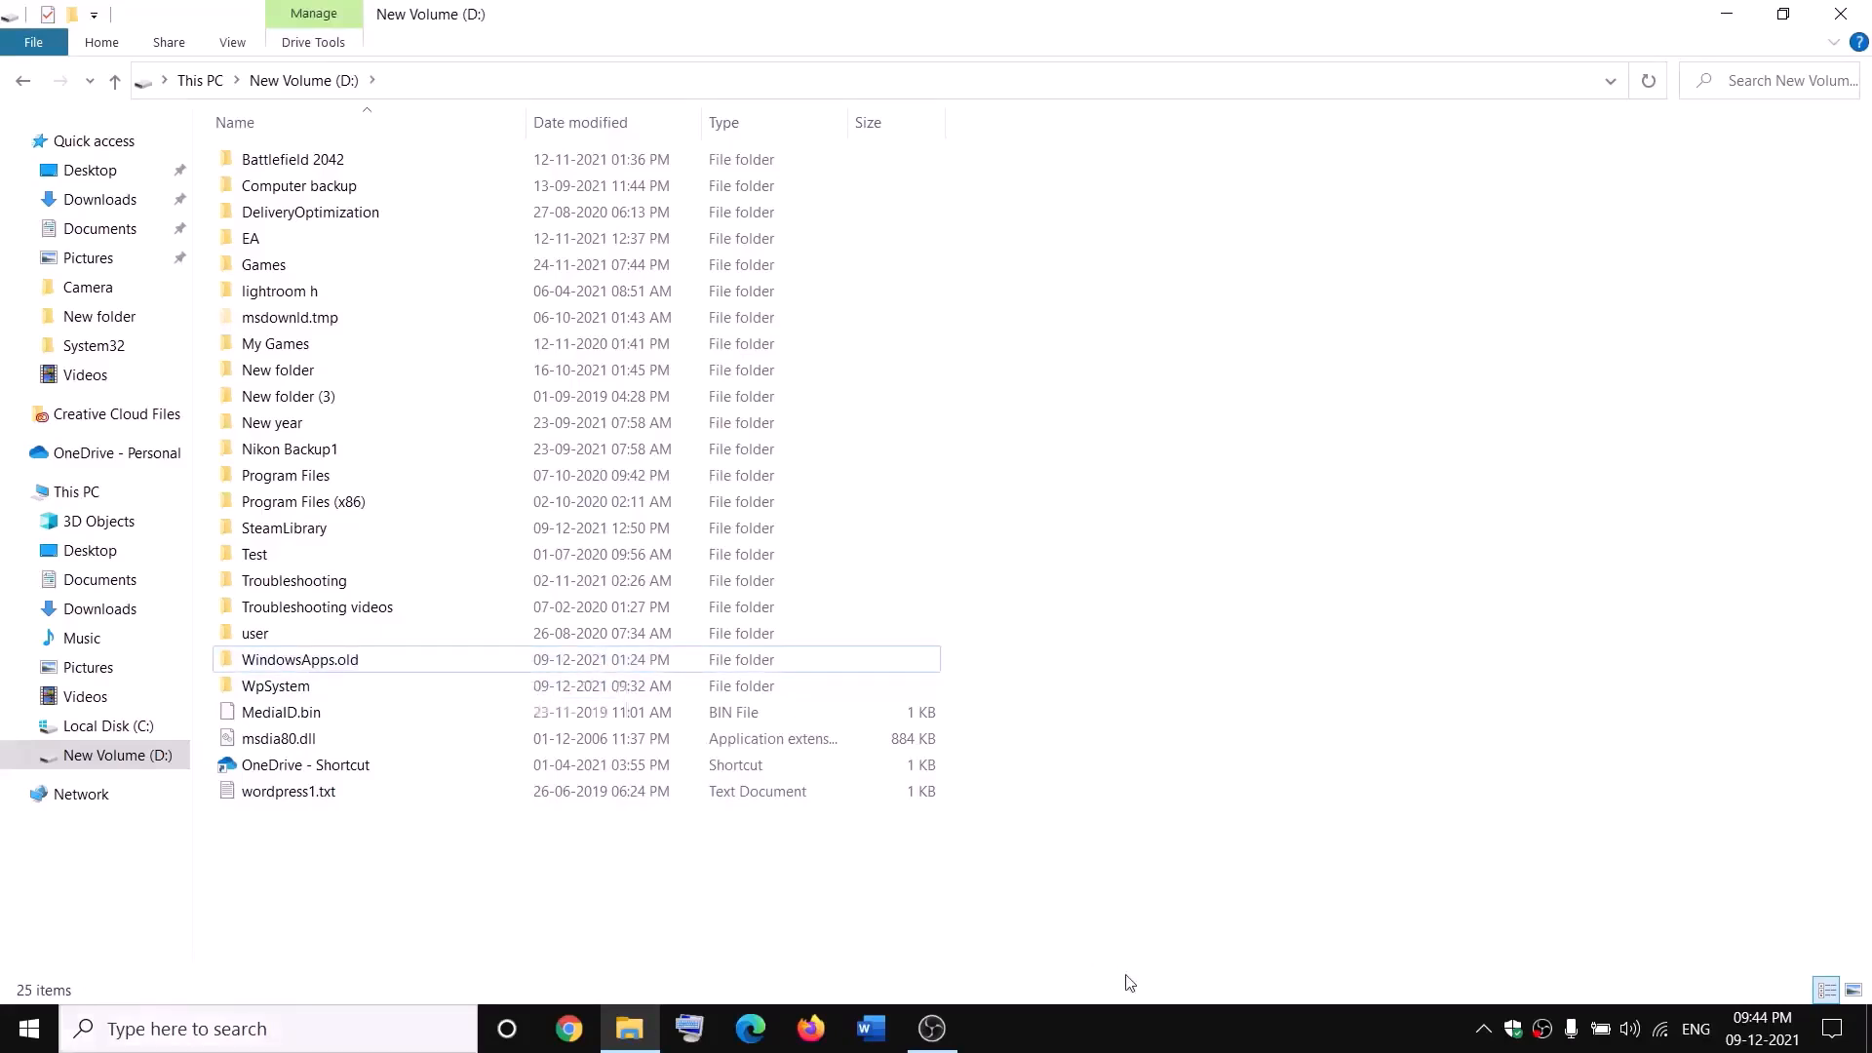
Step: End the Gaming Services process in Task Manager, dropping background processes from 60 to 59
right_click(29, 1028)
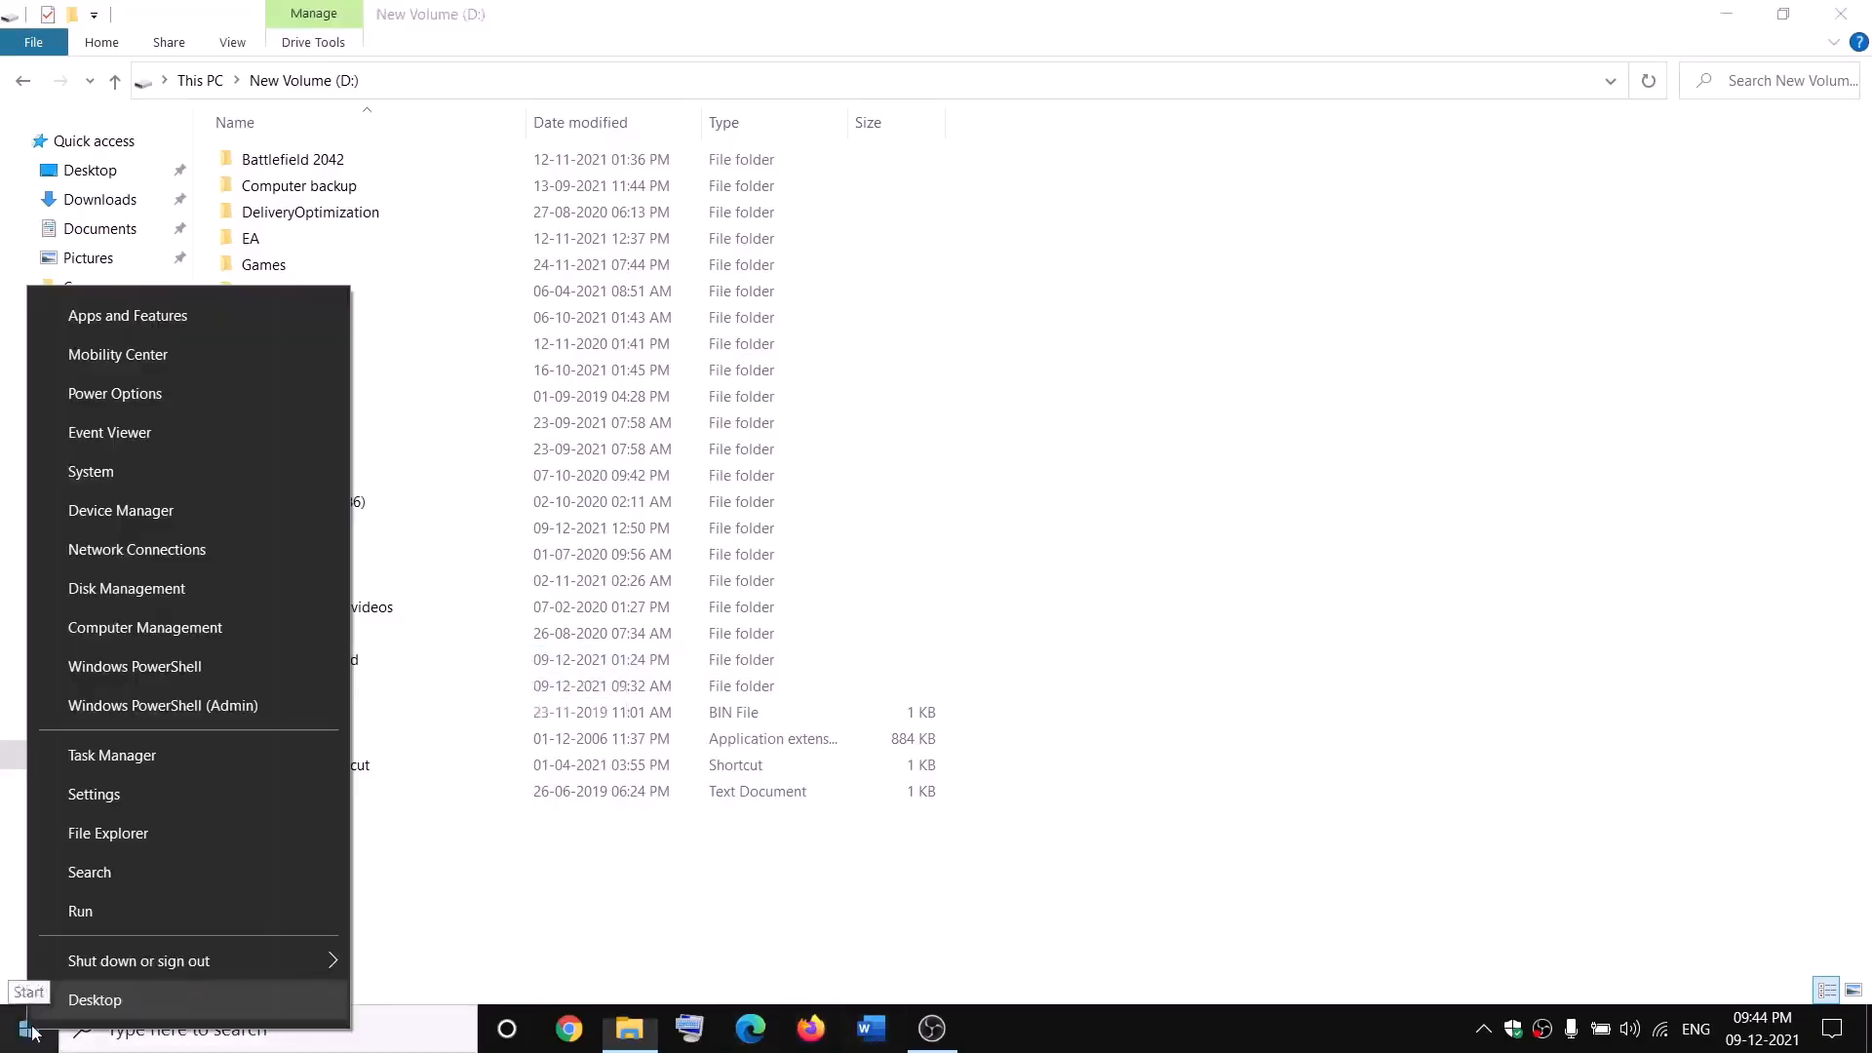
left_click(102, 765)
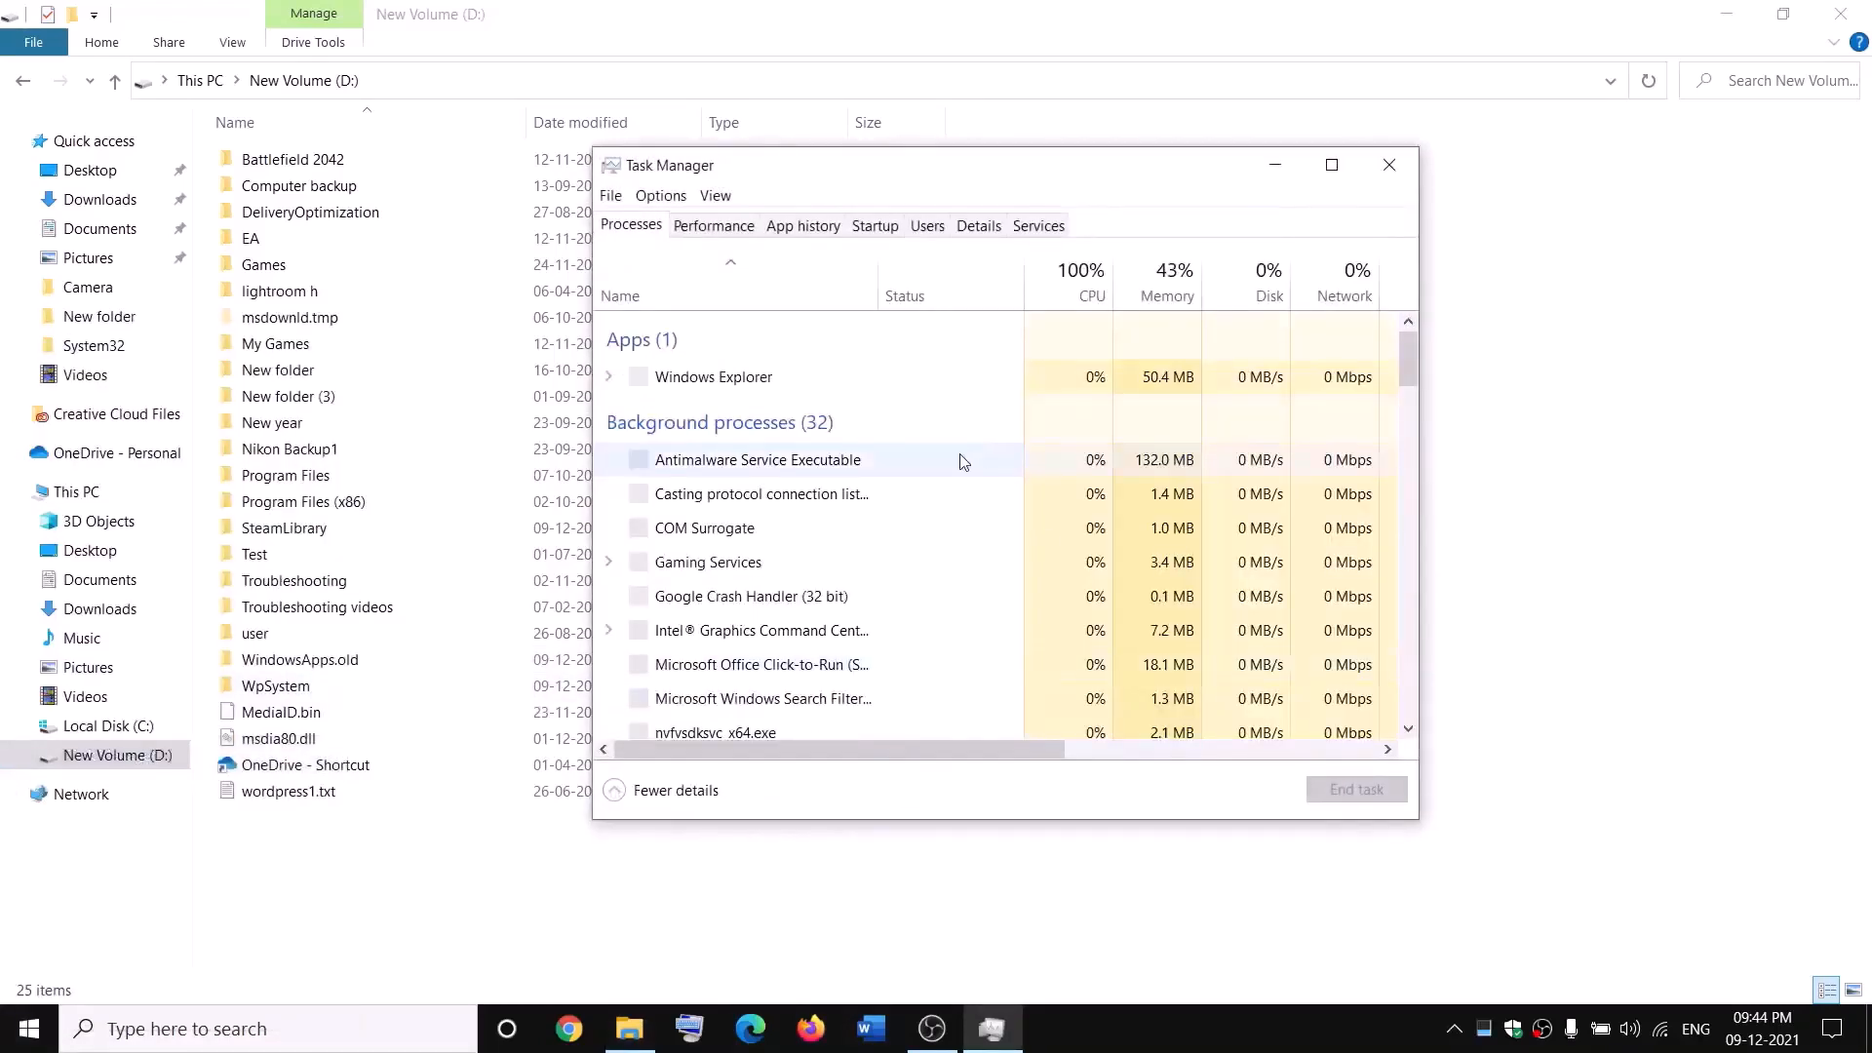
scroll(848, 532, "down", 1)
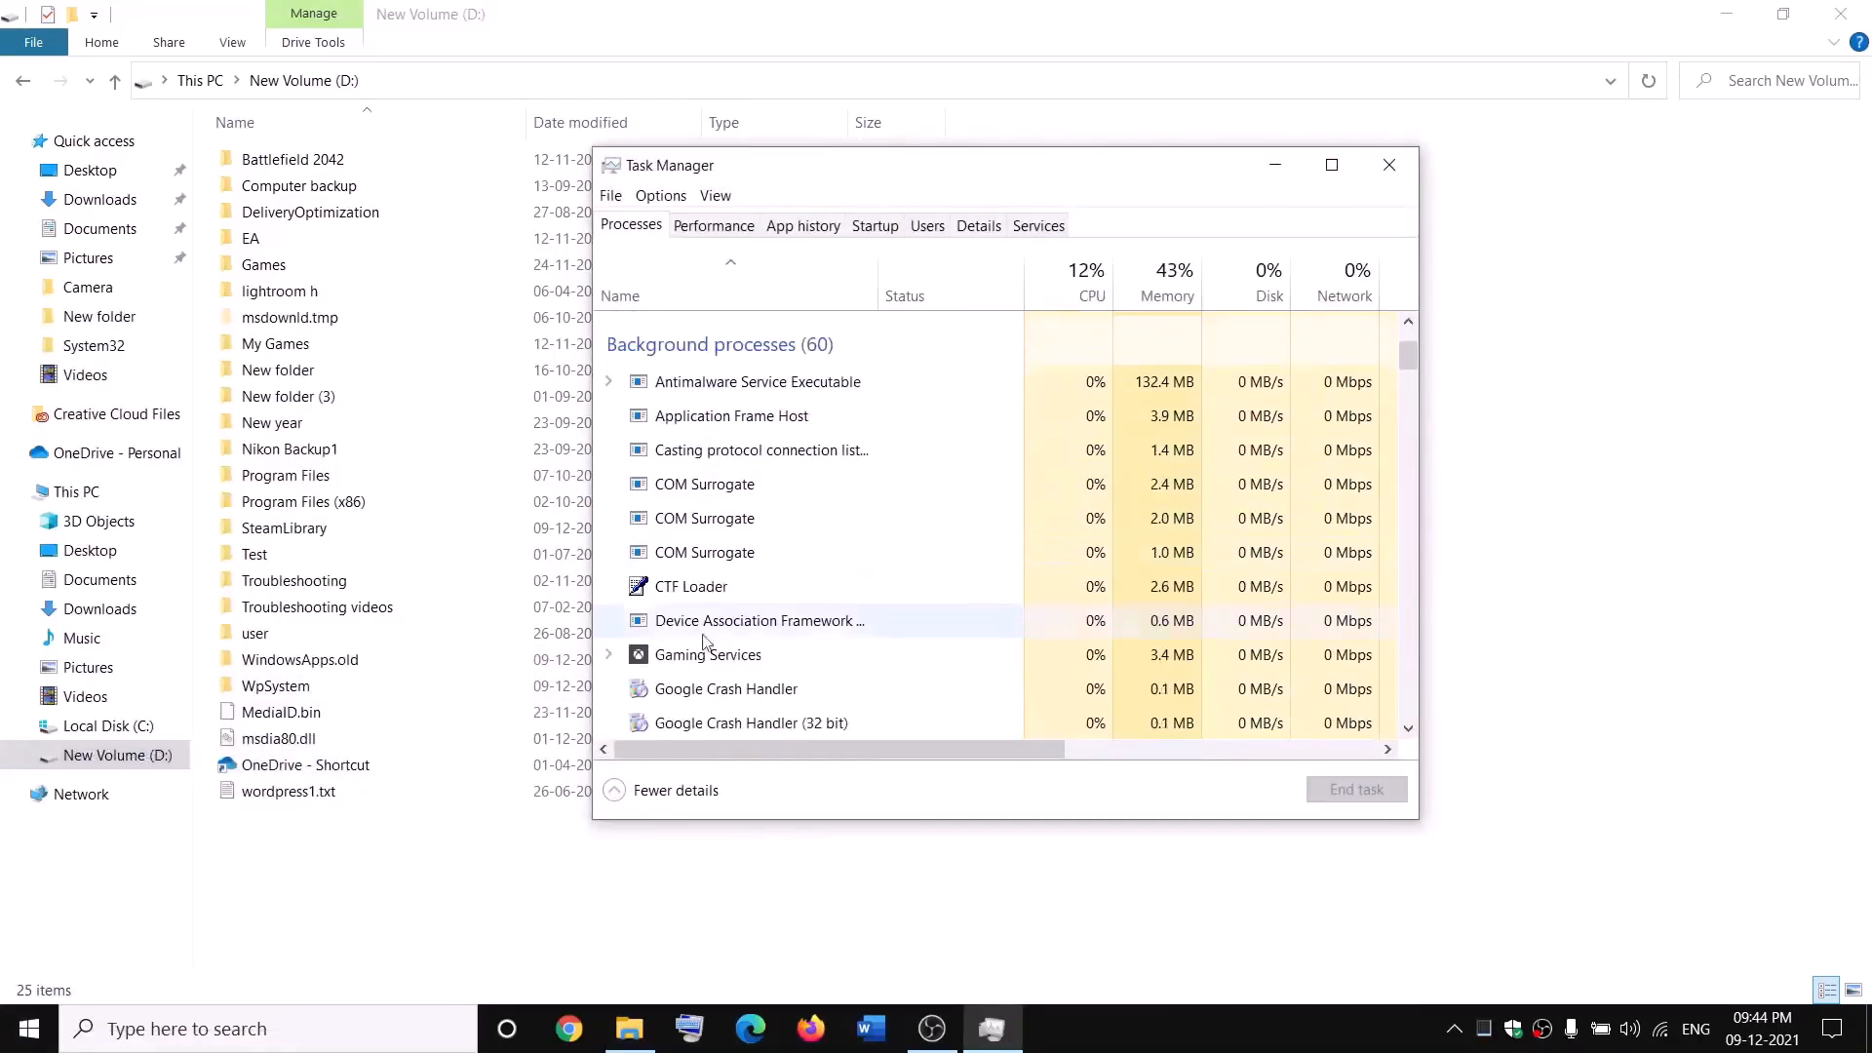
right_click(680, 663)
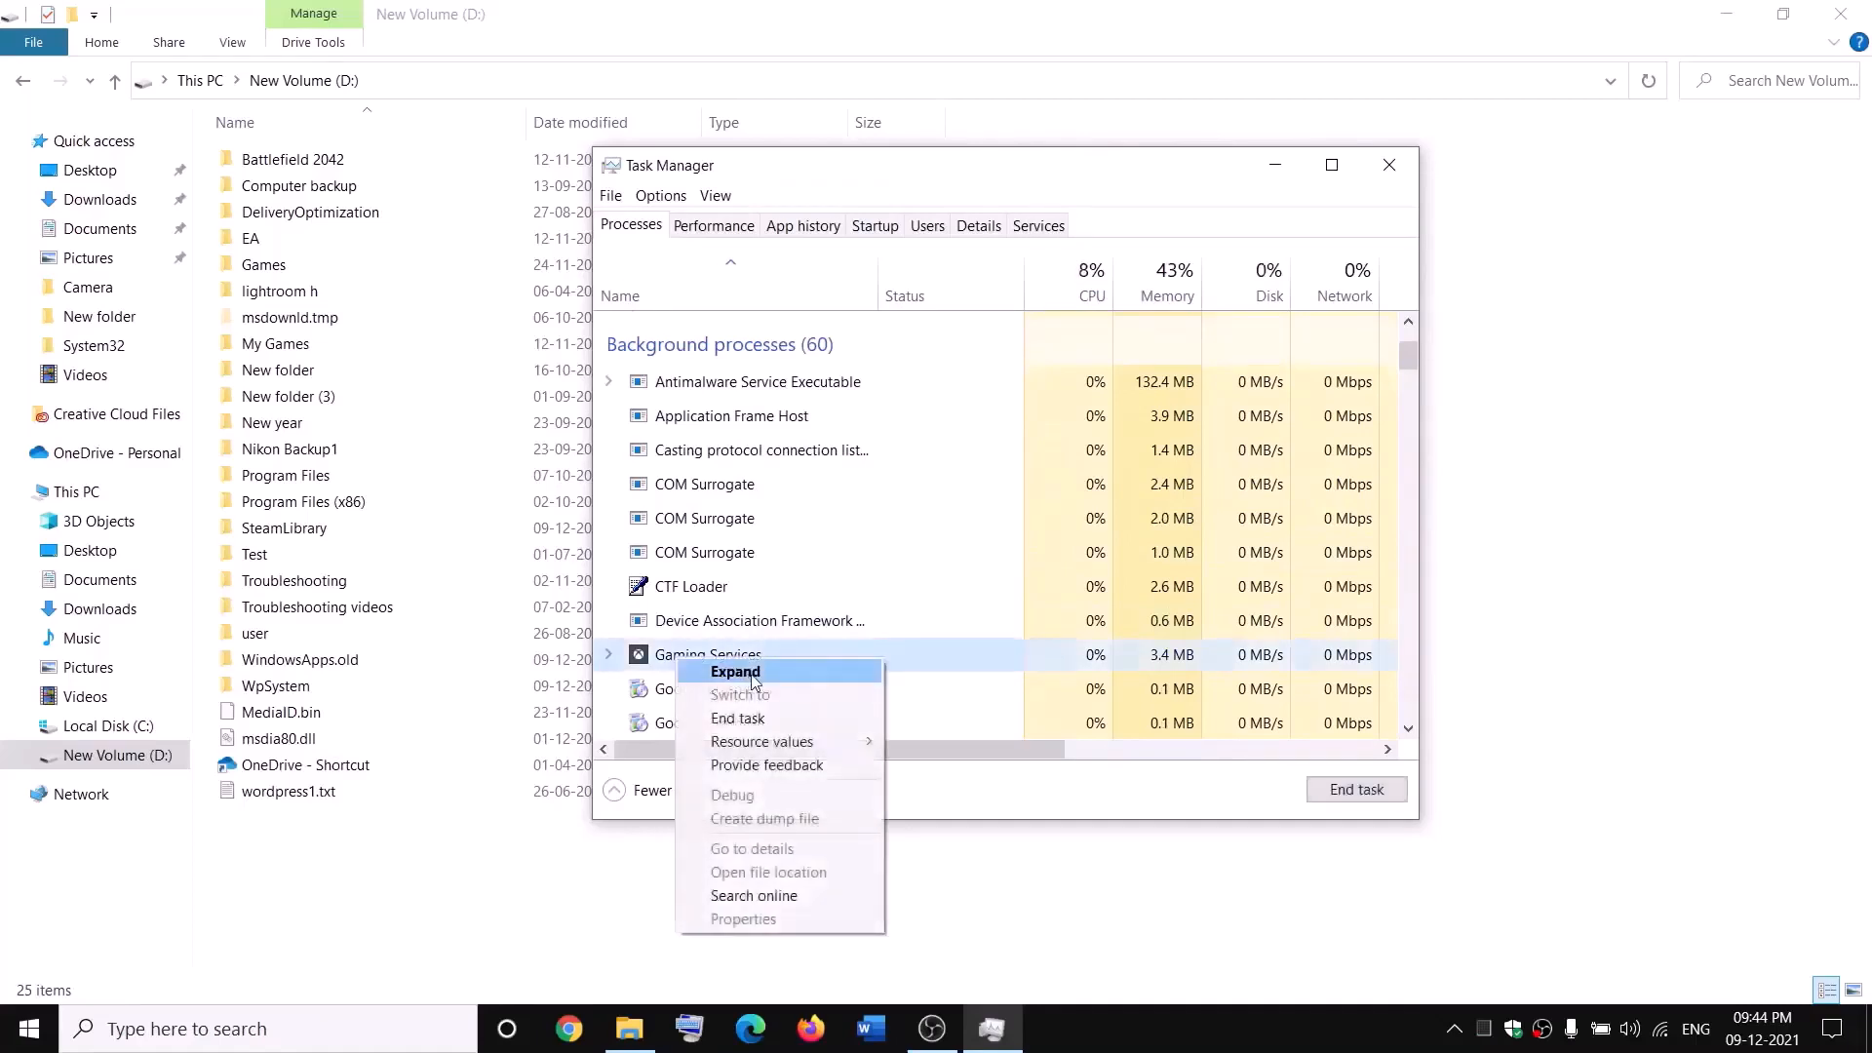
left_click(749, 722)
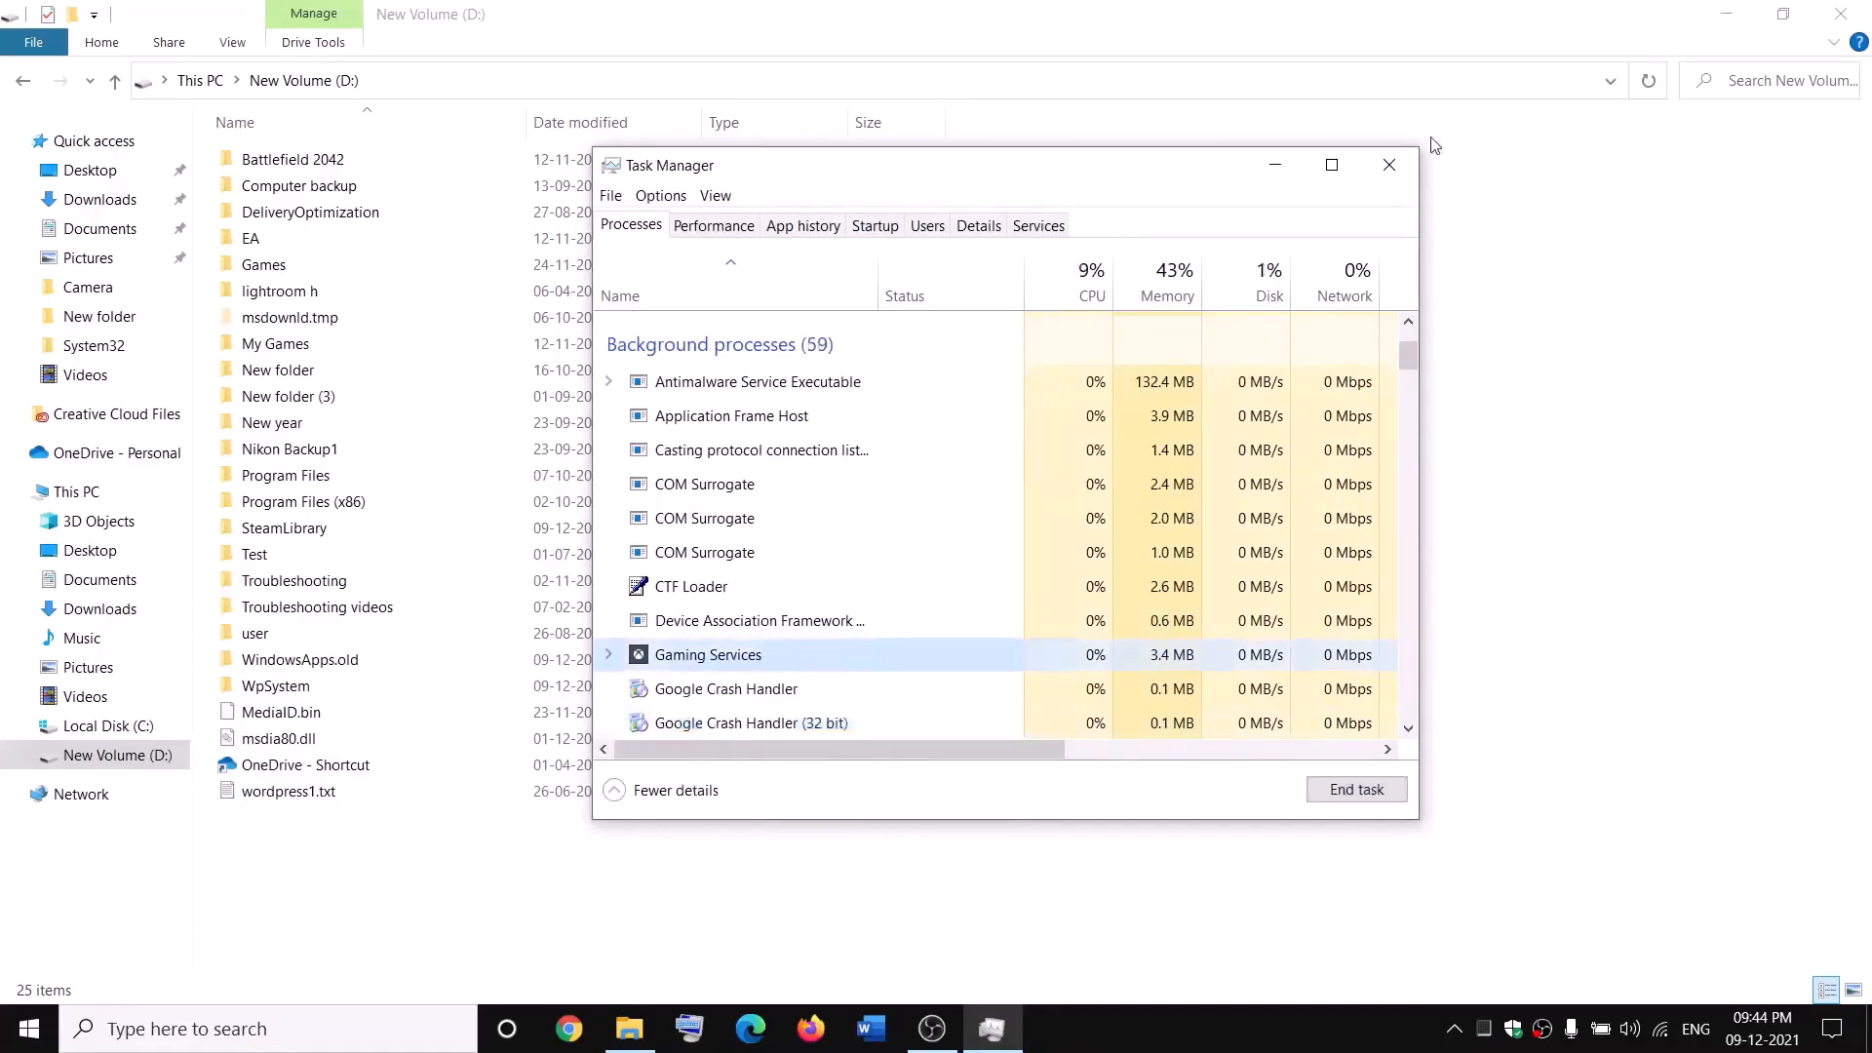
left_click(1406, 165)
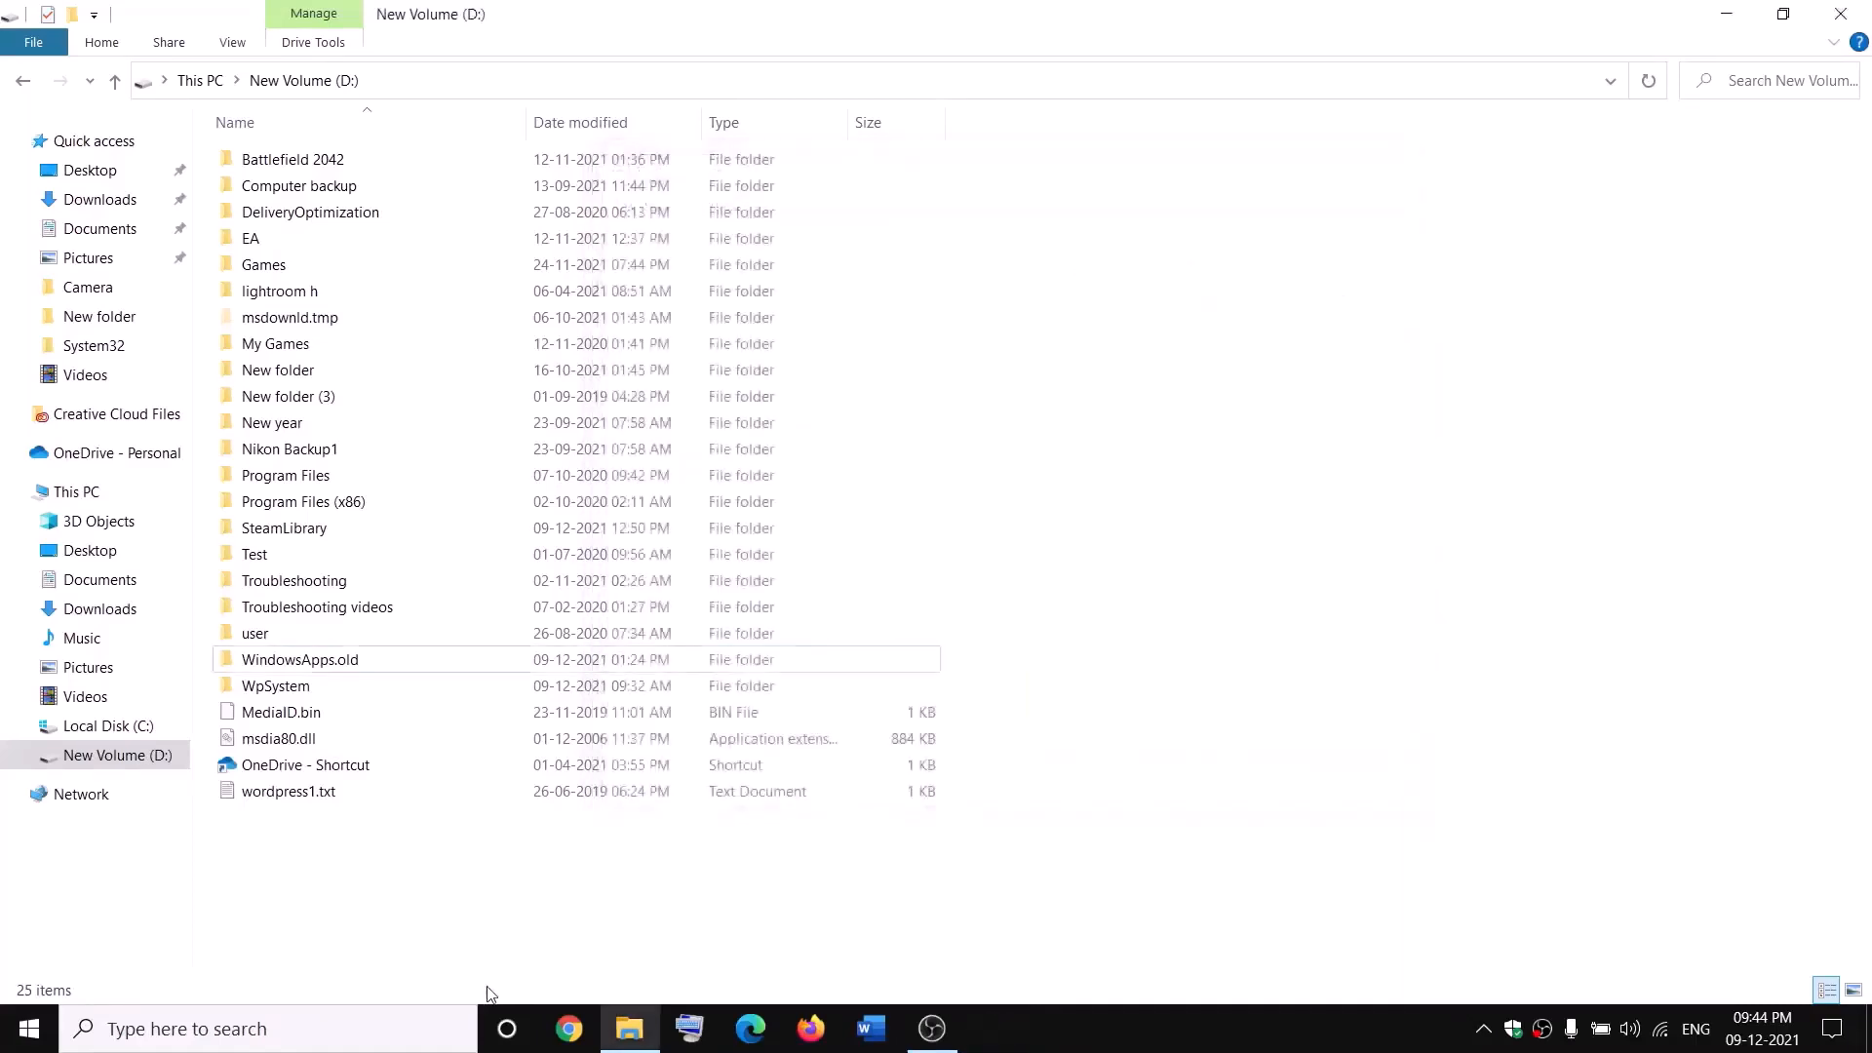
Step: Open the Services app and locate the Gaming Services entries
left_click(413, 1031)
type("servi")
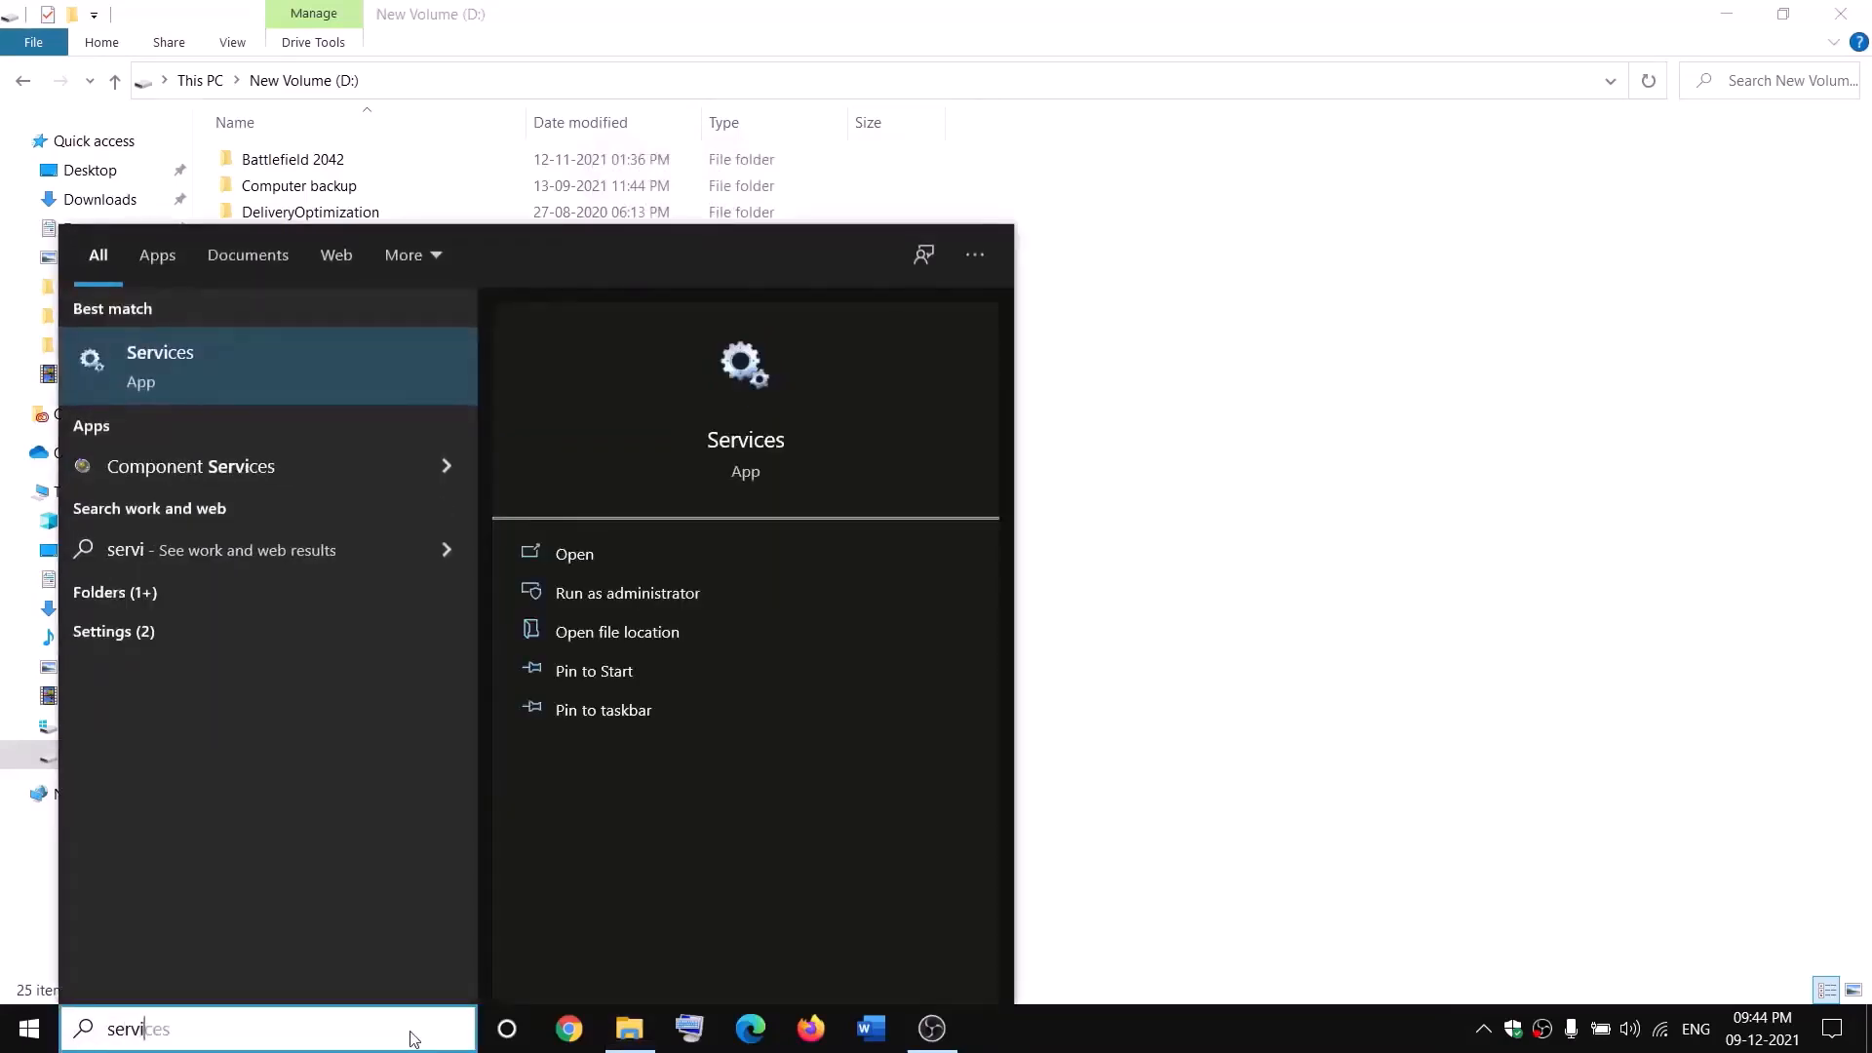
key("Return")
left_click(798, 518)
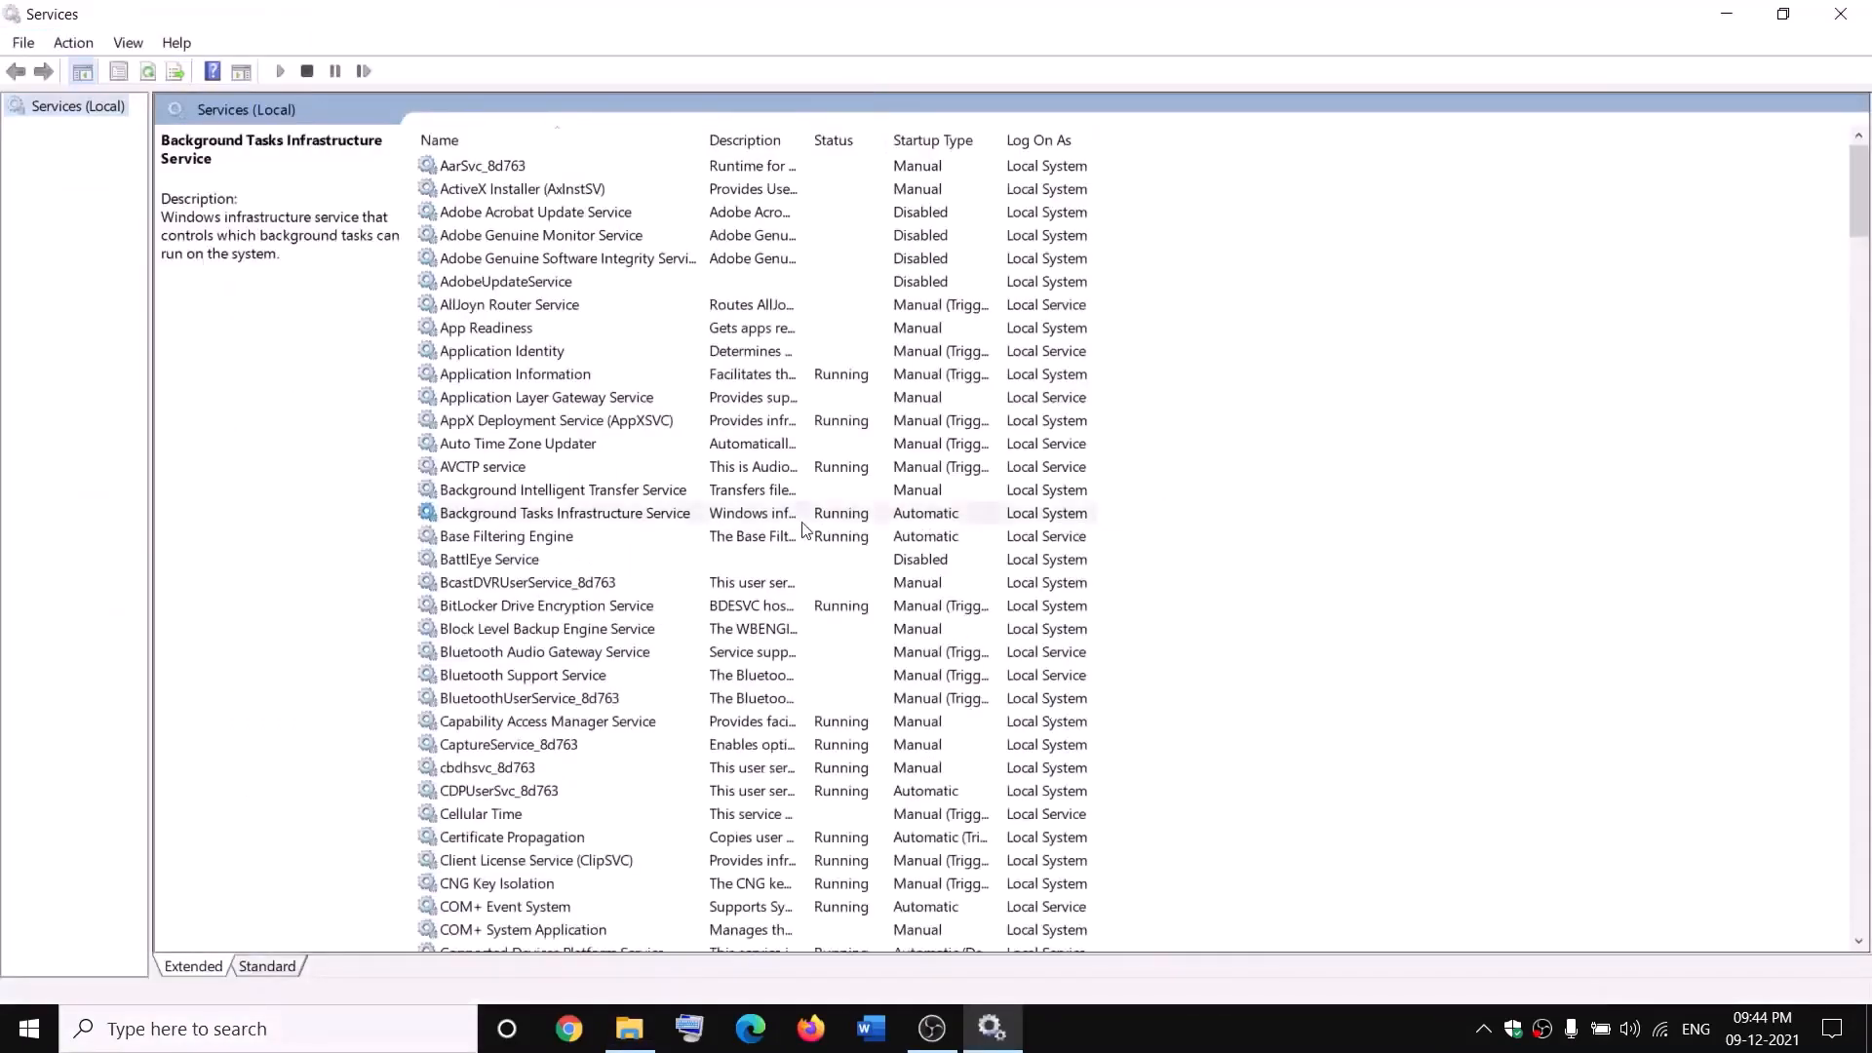
key("g")
left_click(818, 254)
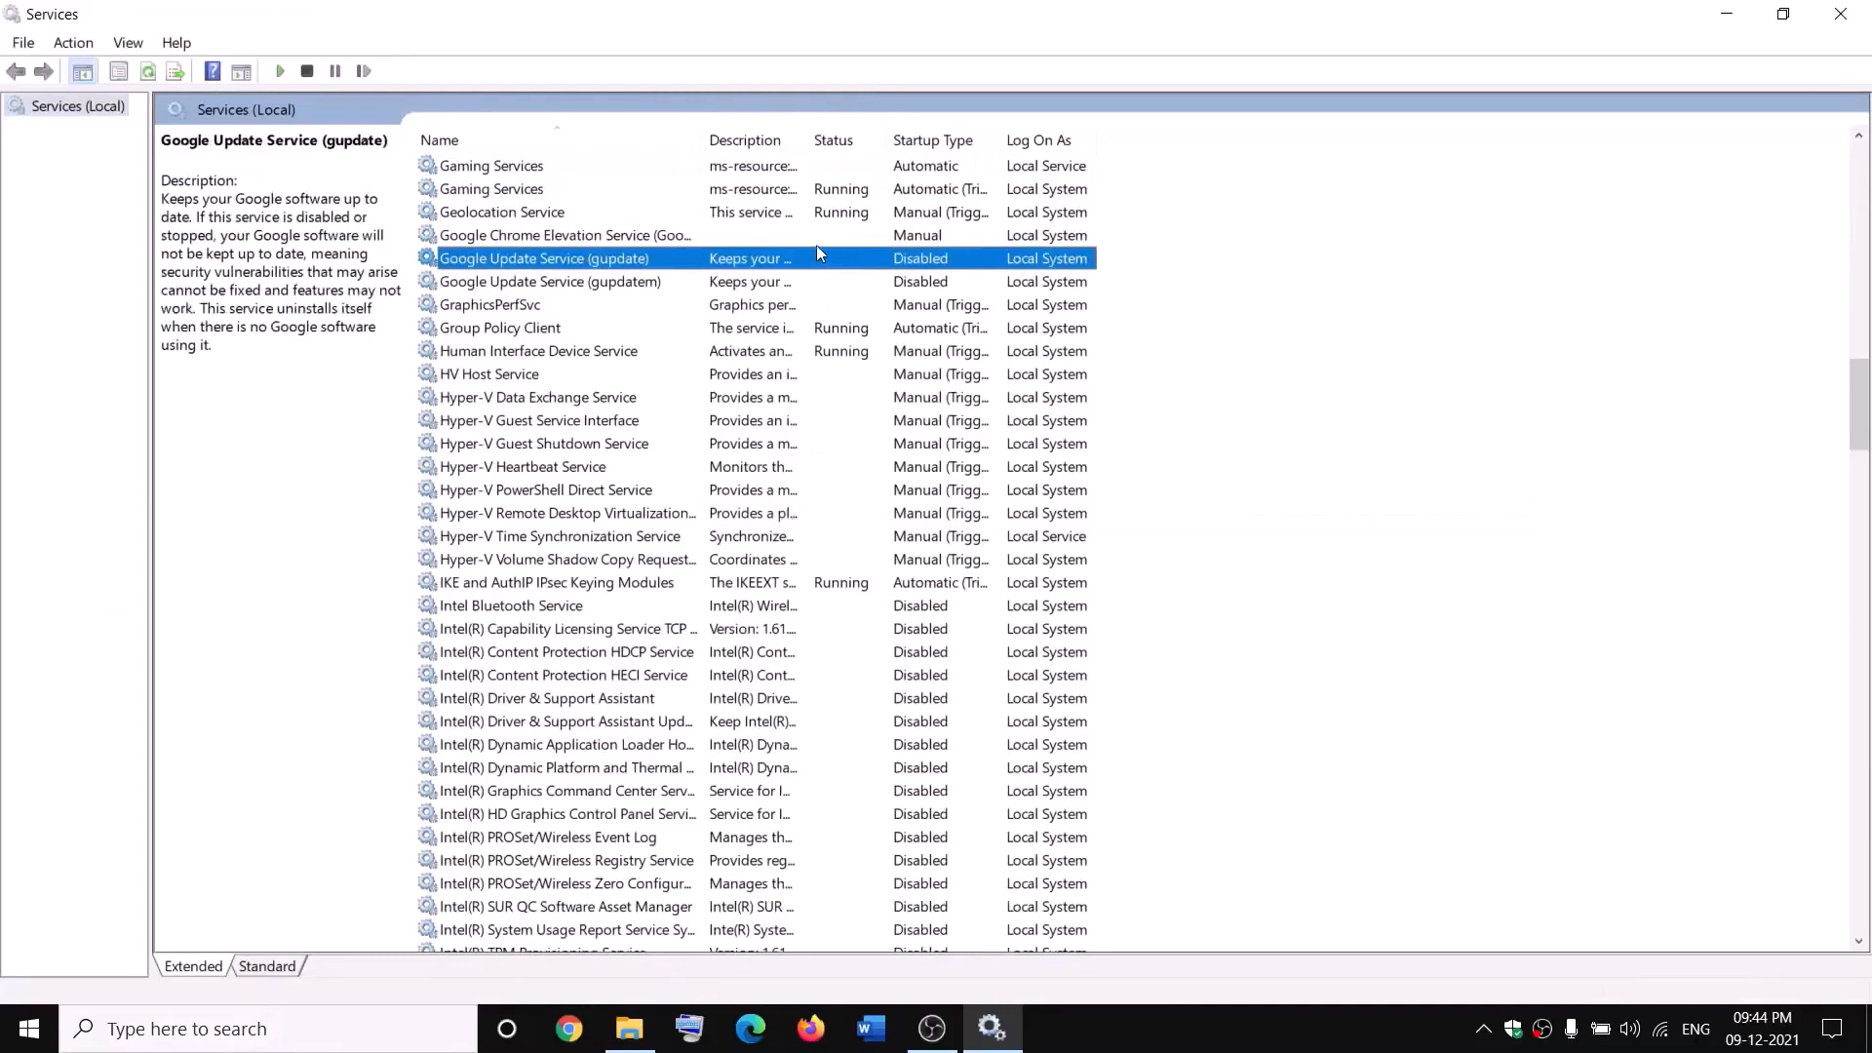
left_click(777, 171)
Step: Stop both Gaming Services entries
right_click(775, 167)
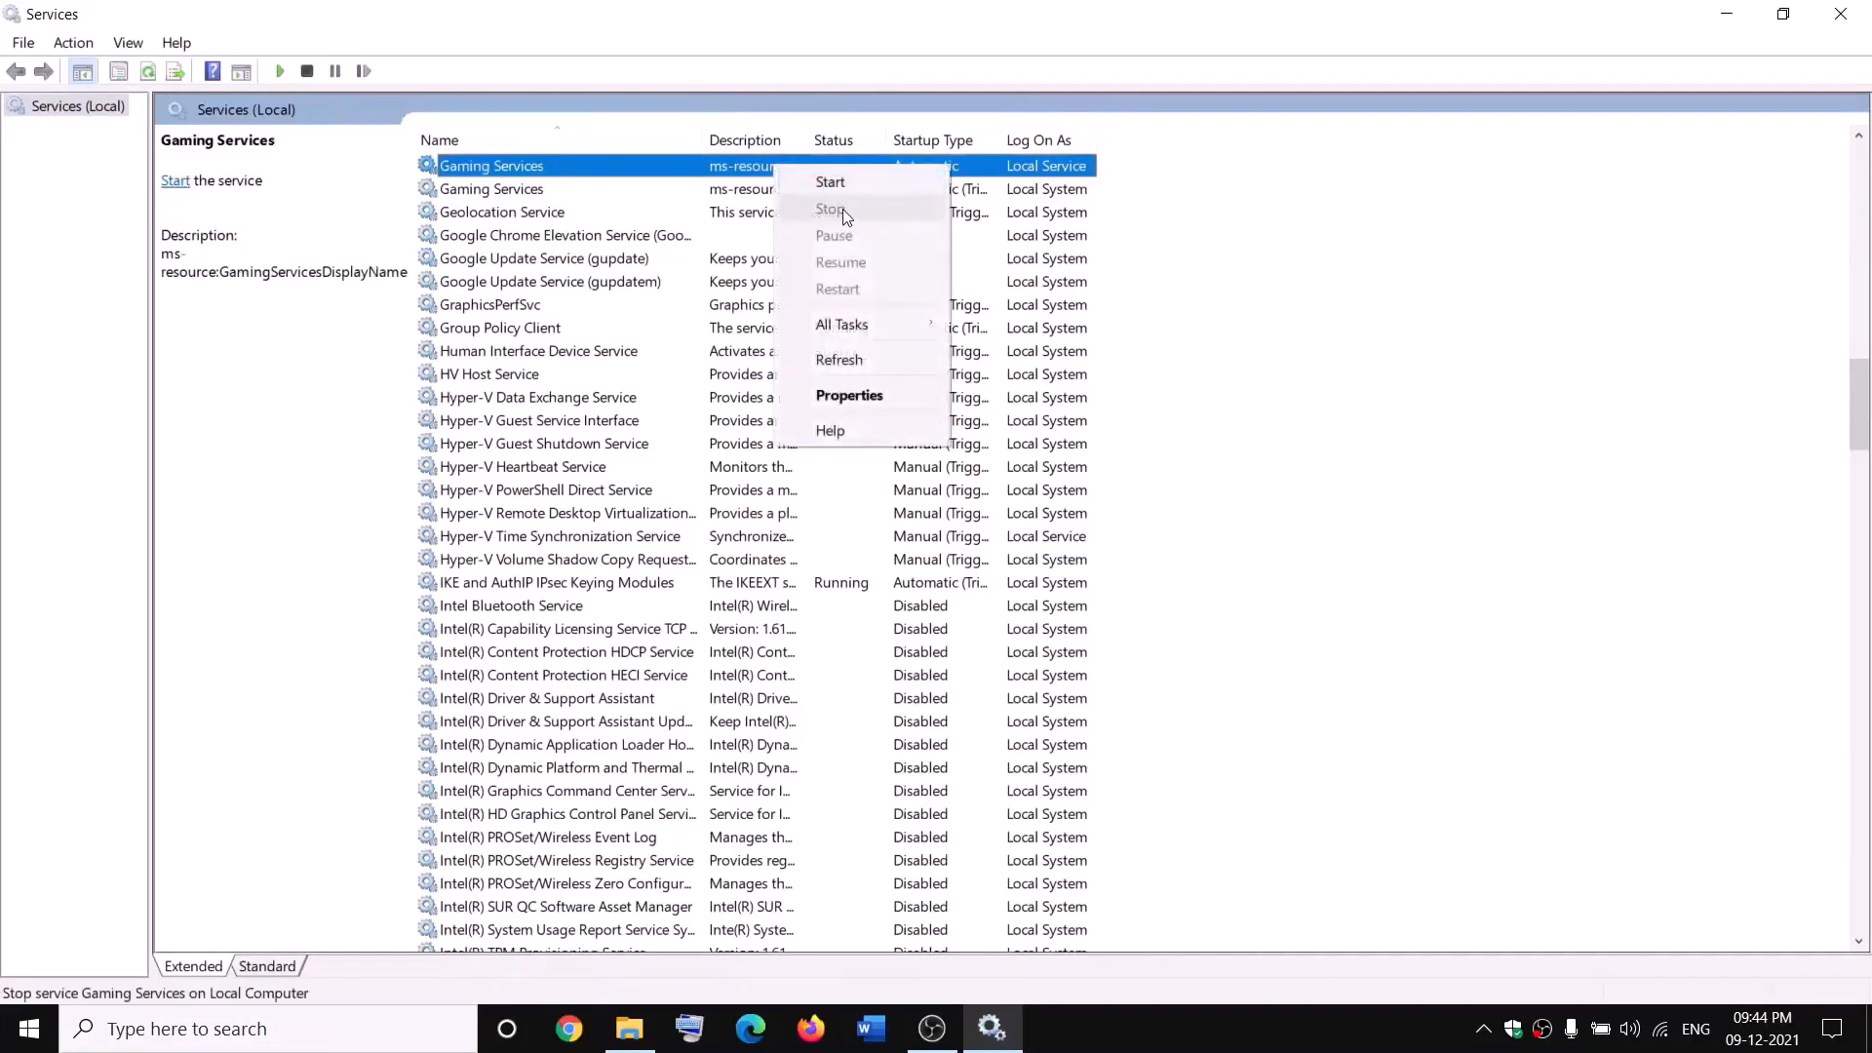
left_click(837, 184)
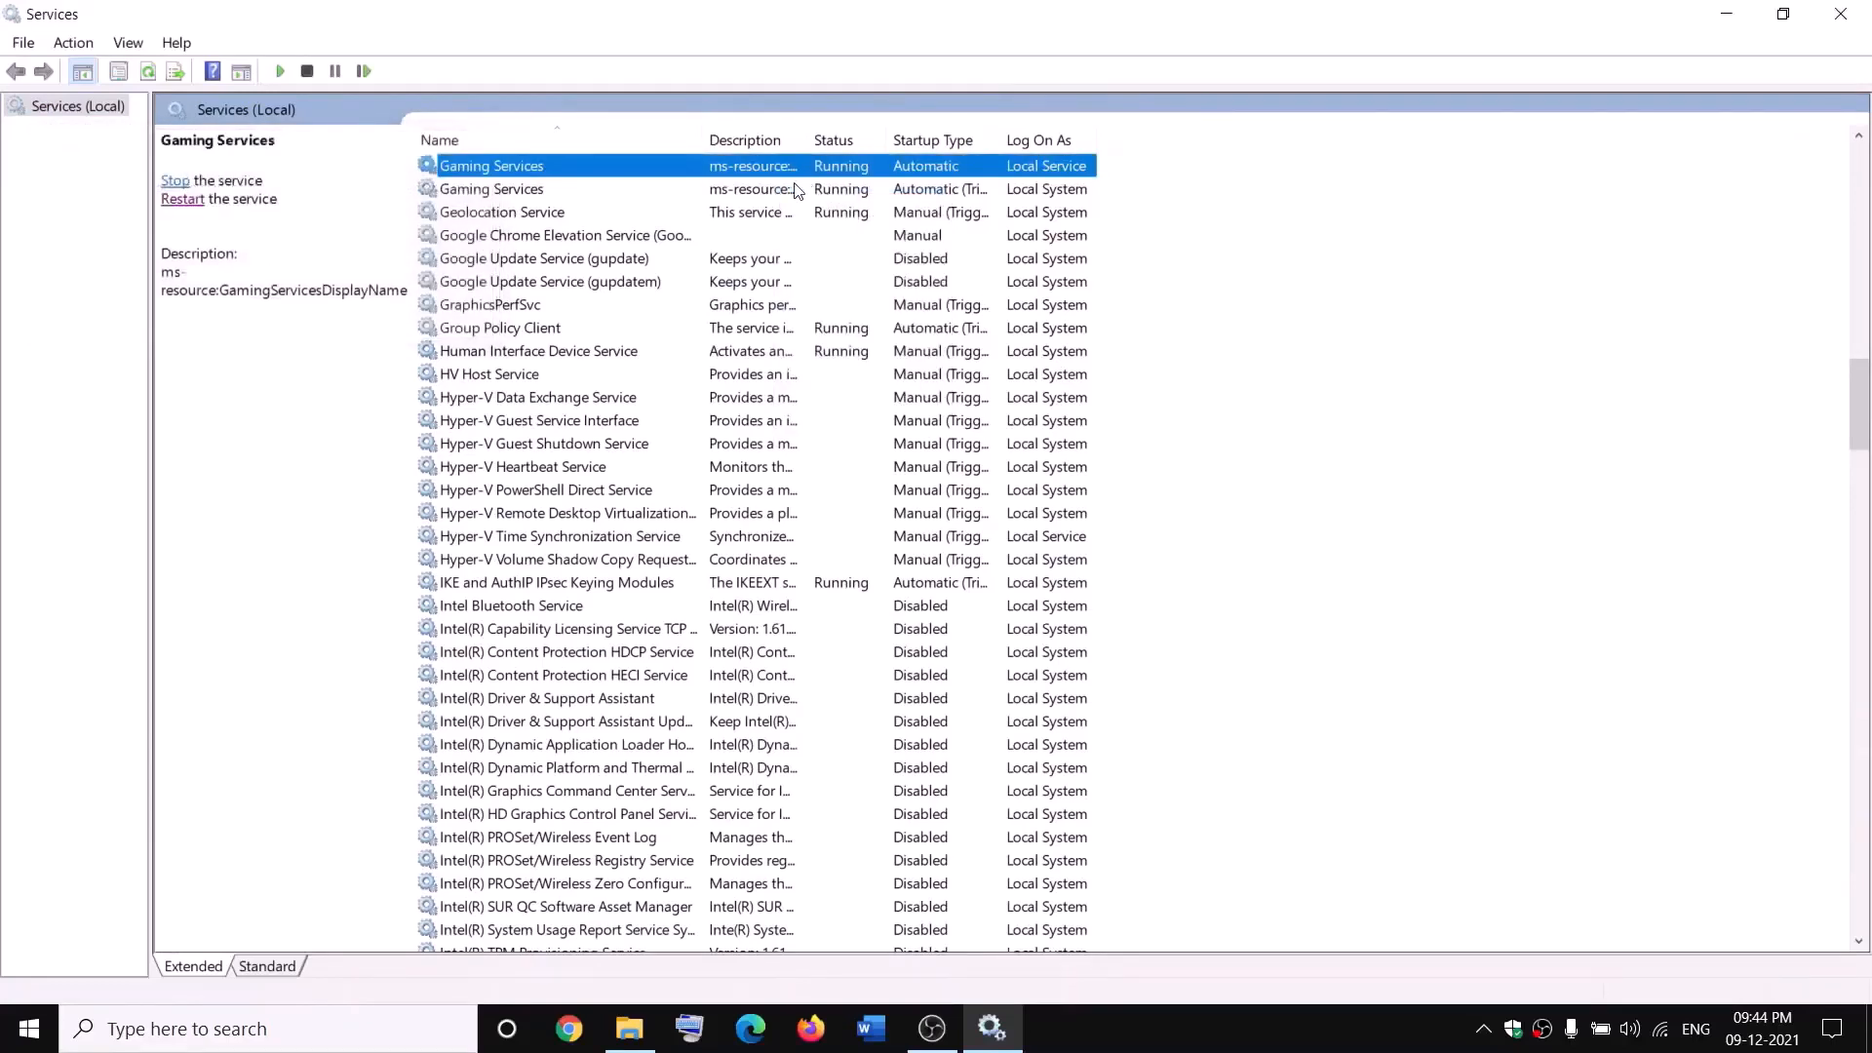
right_click(764, 172)
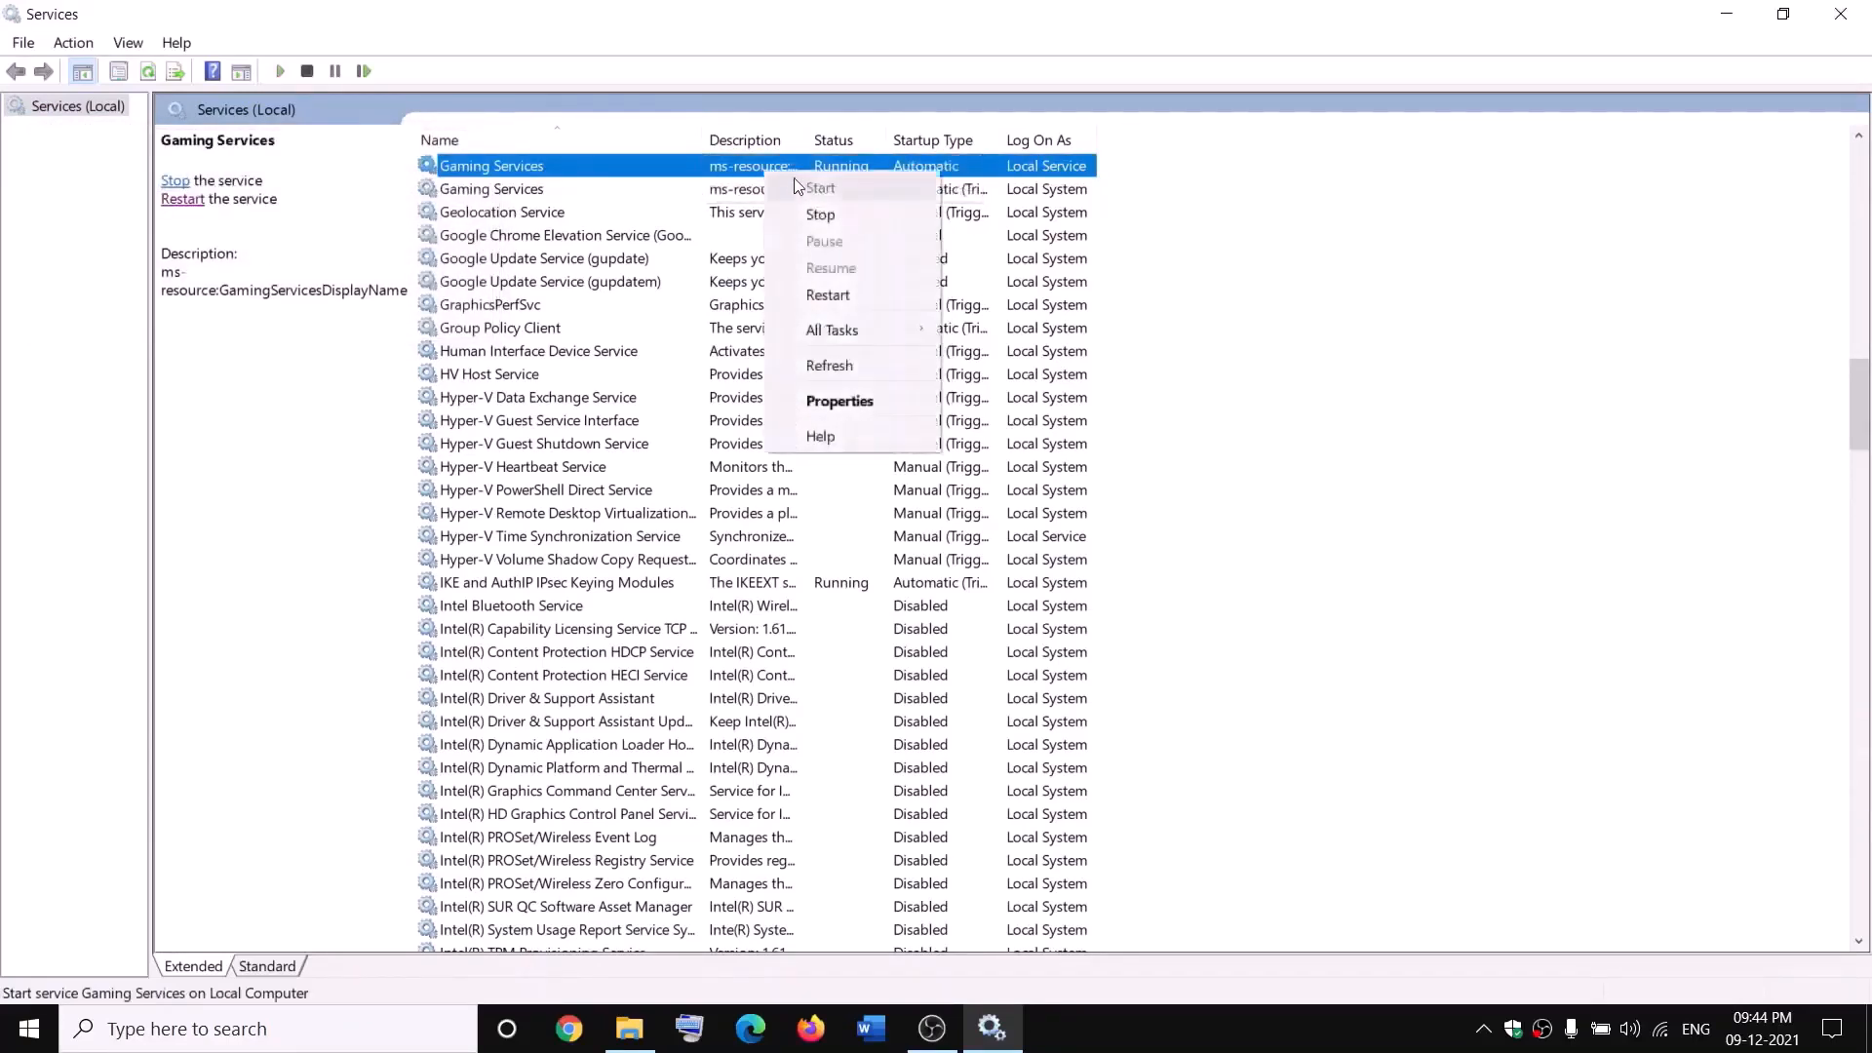
left_click(819, 213)
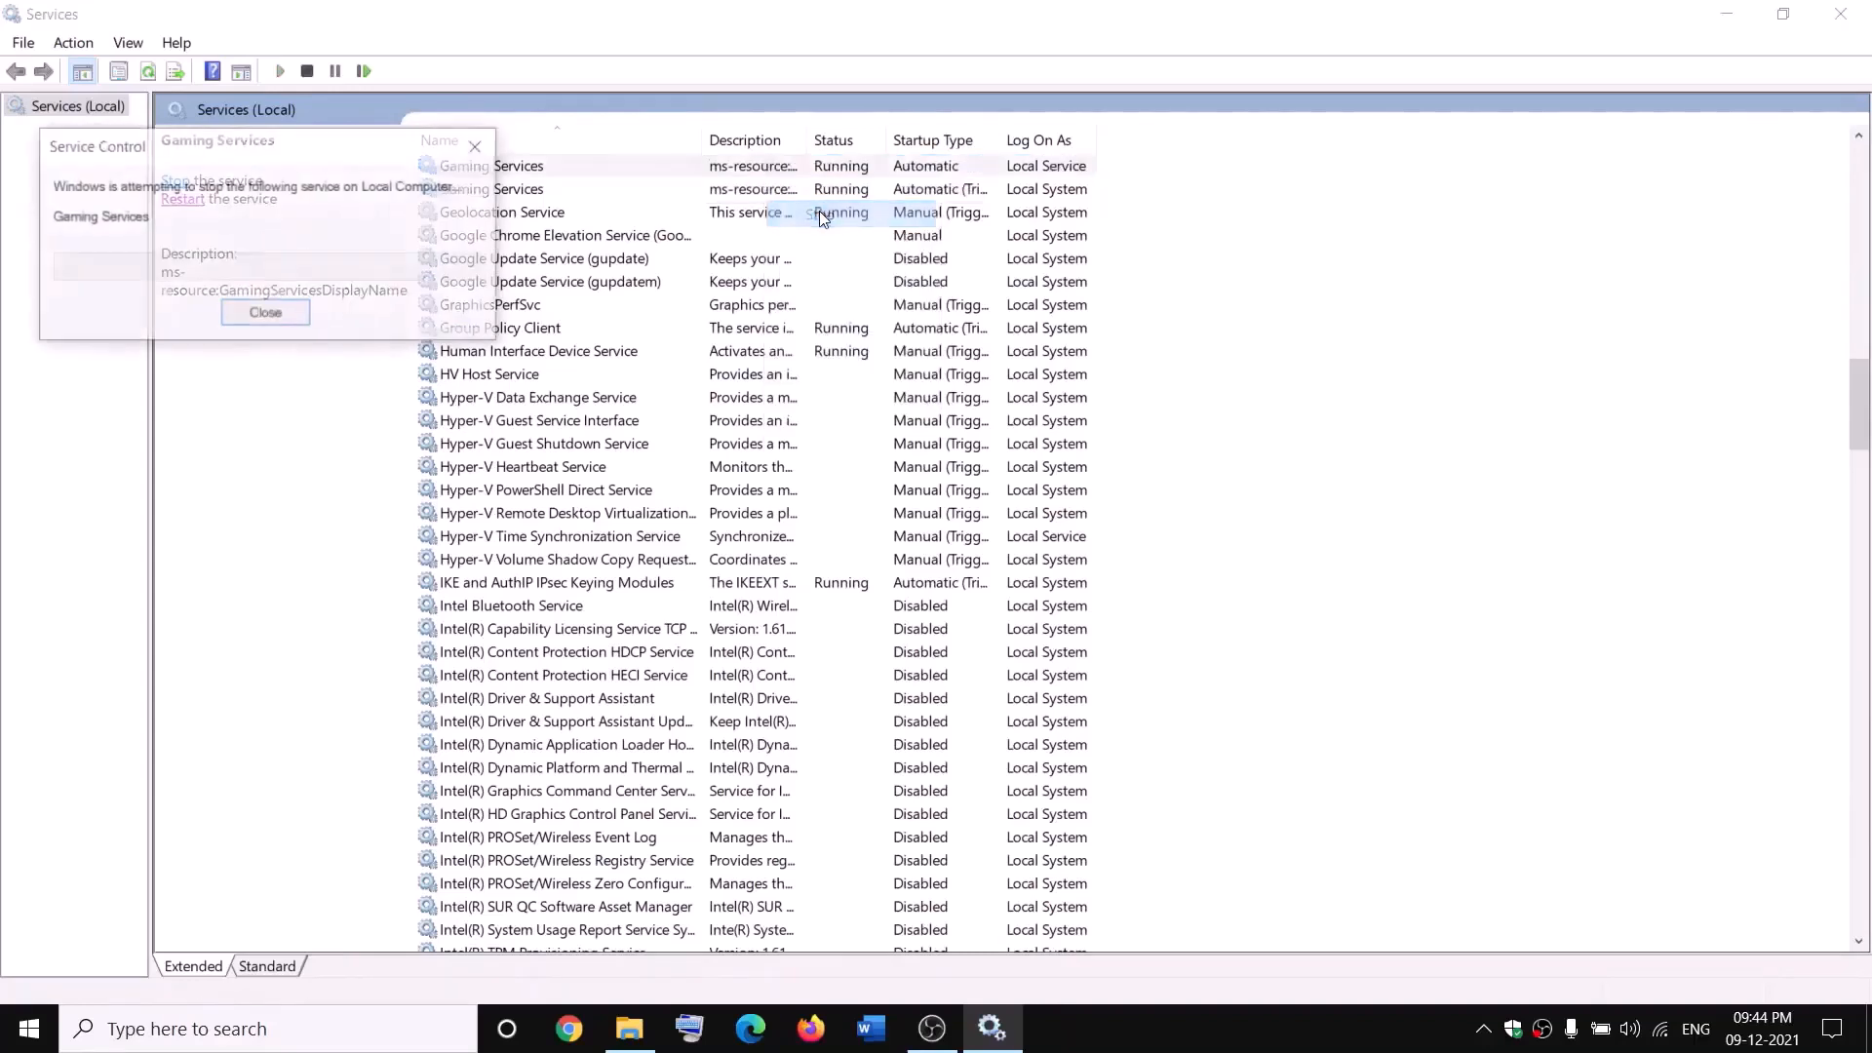
right_click(761, 194)
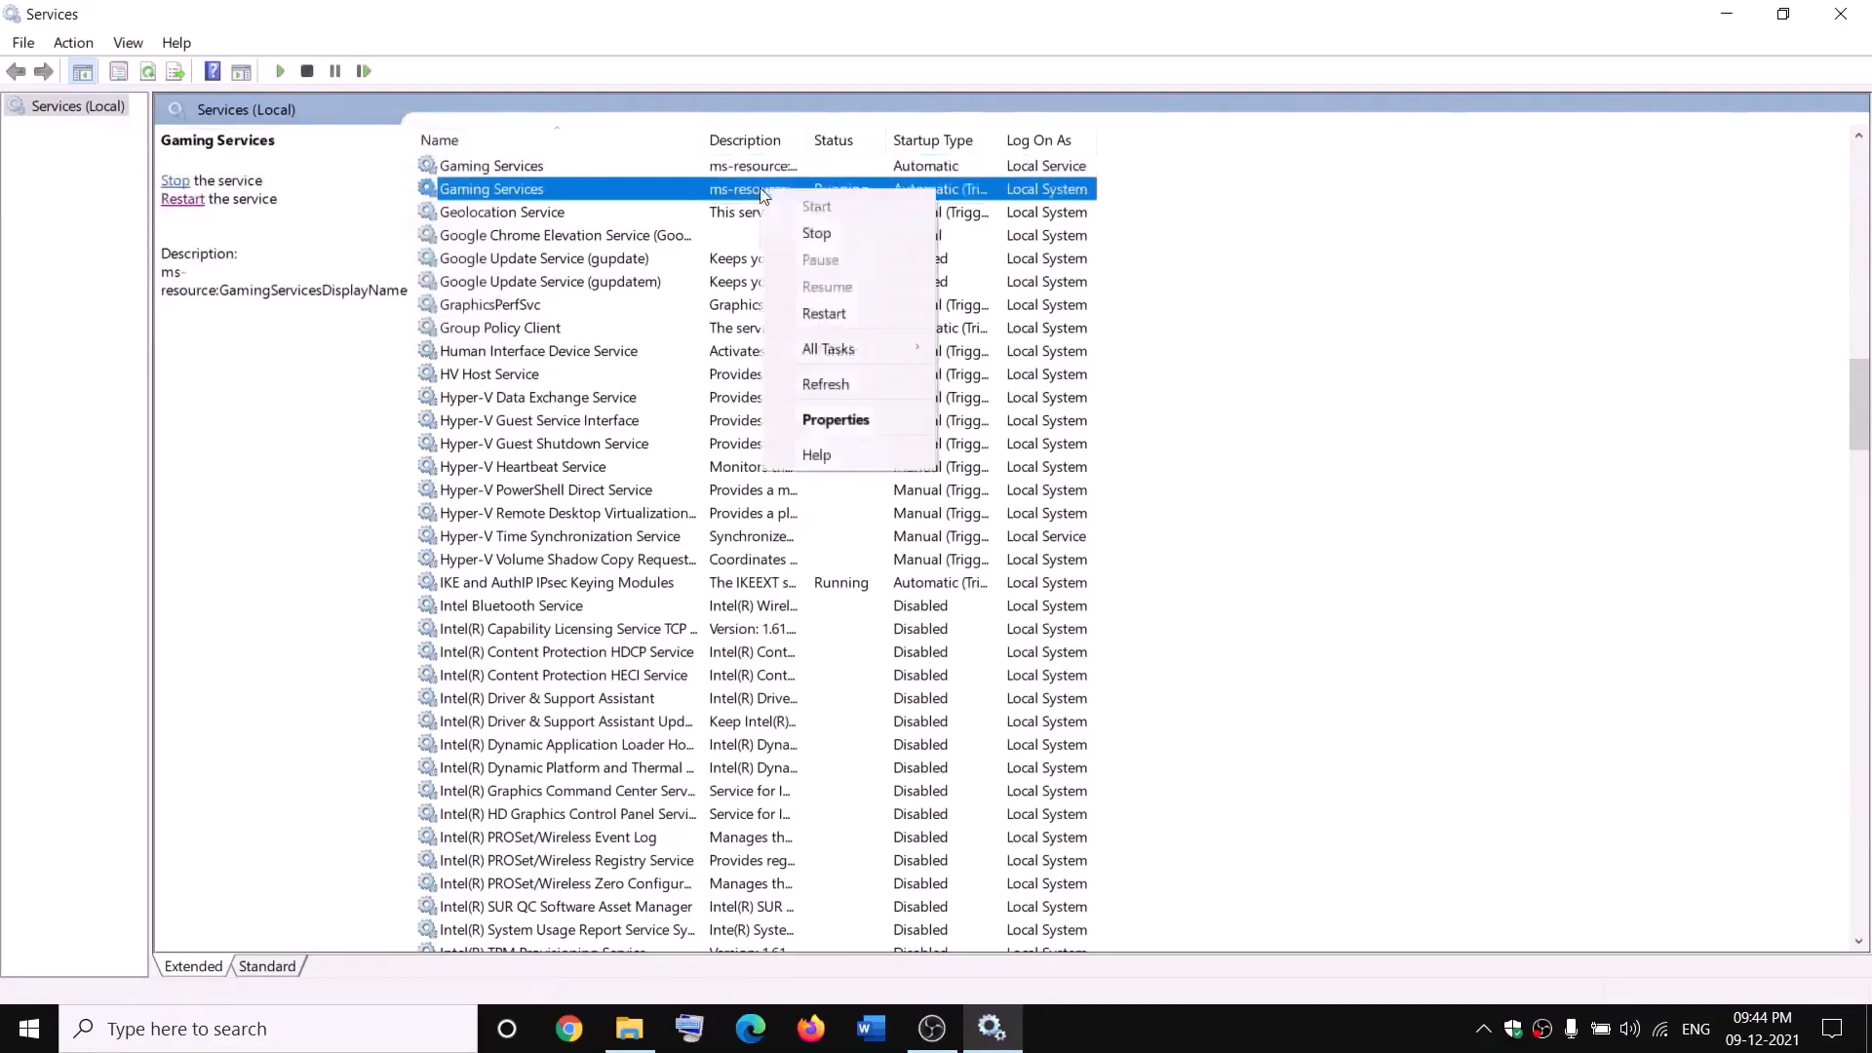
left_click(851, 234)
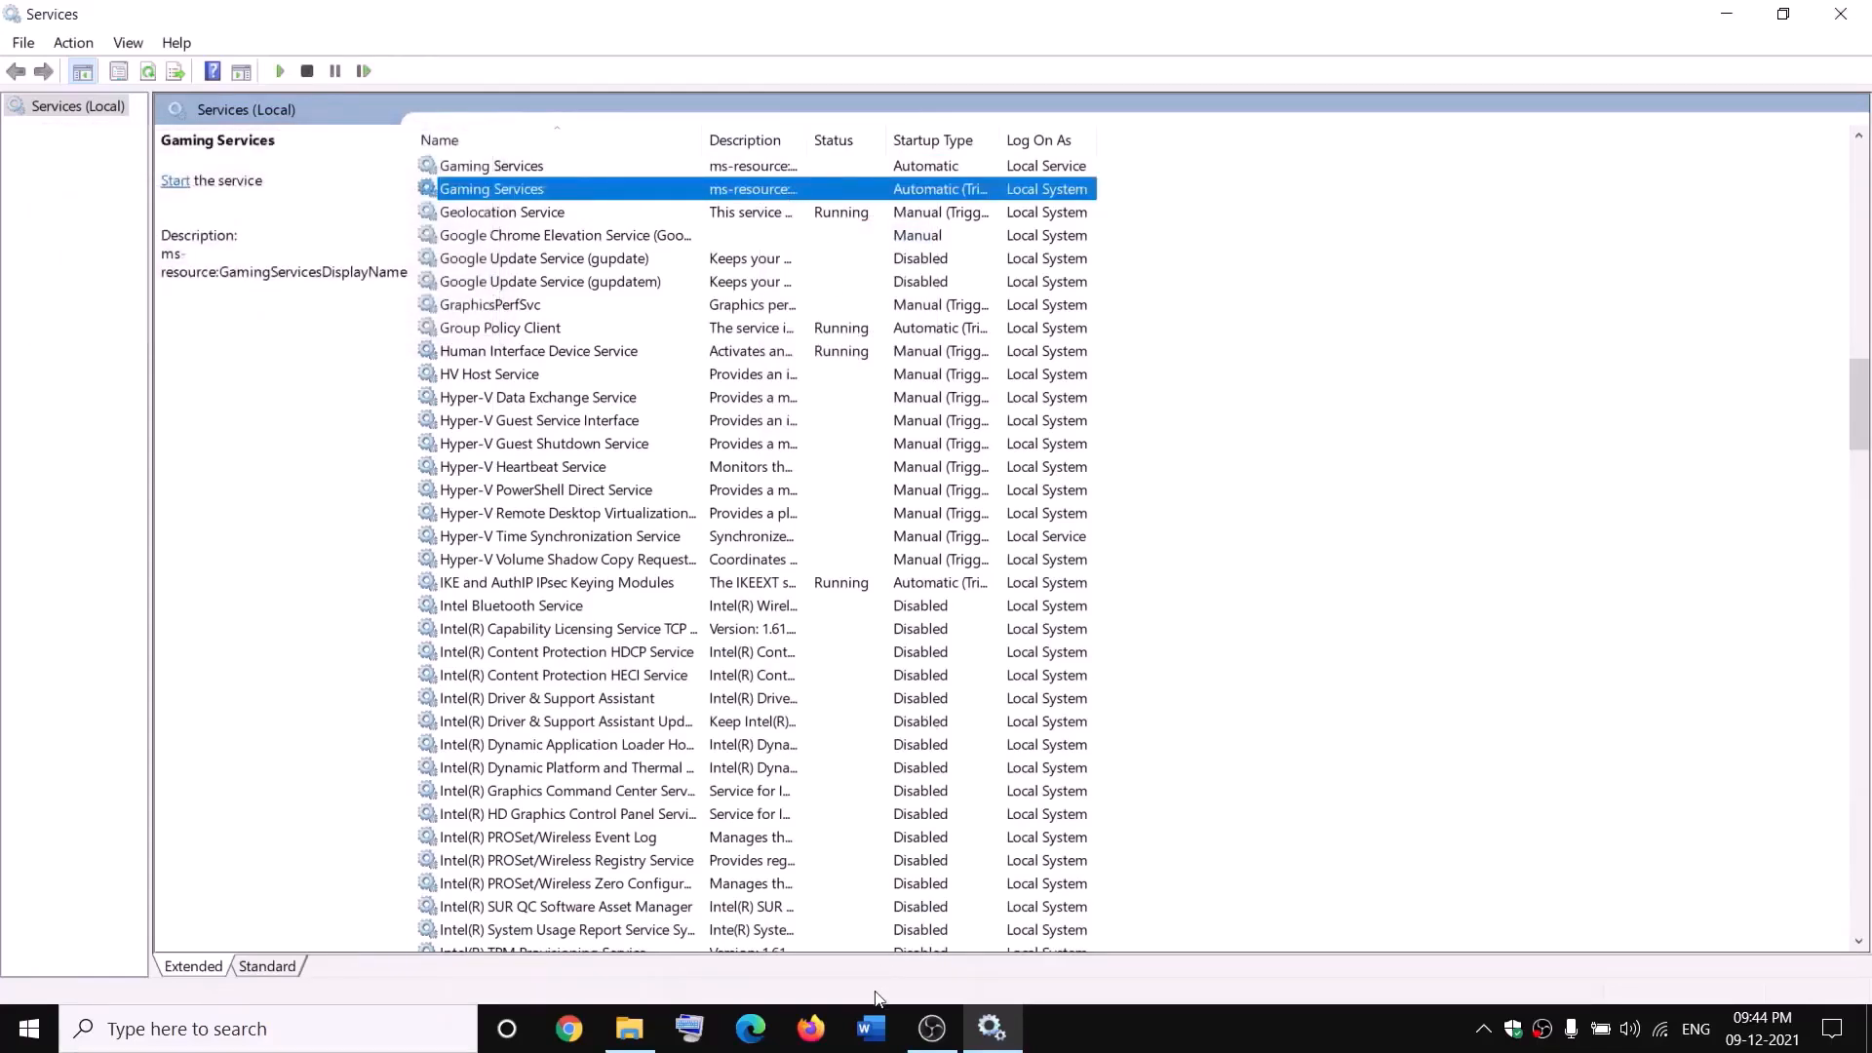
left_click(630, 1029)
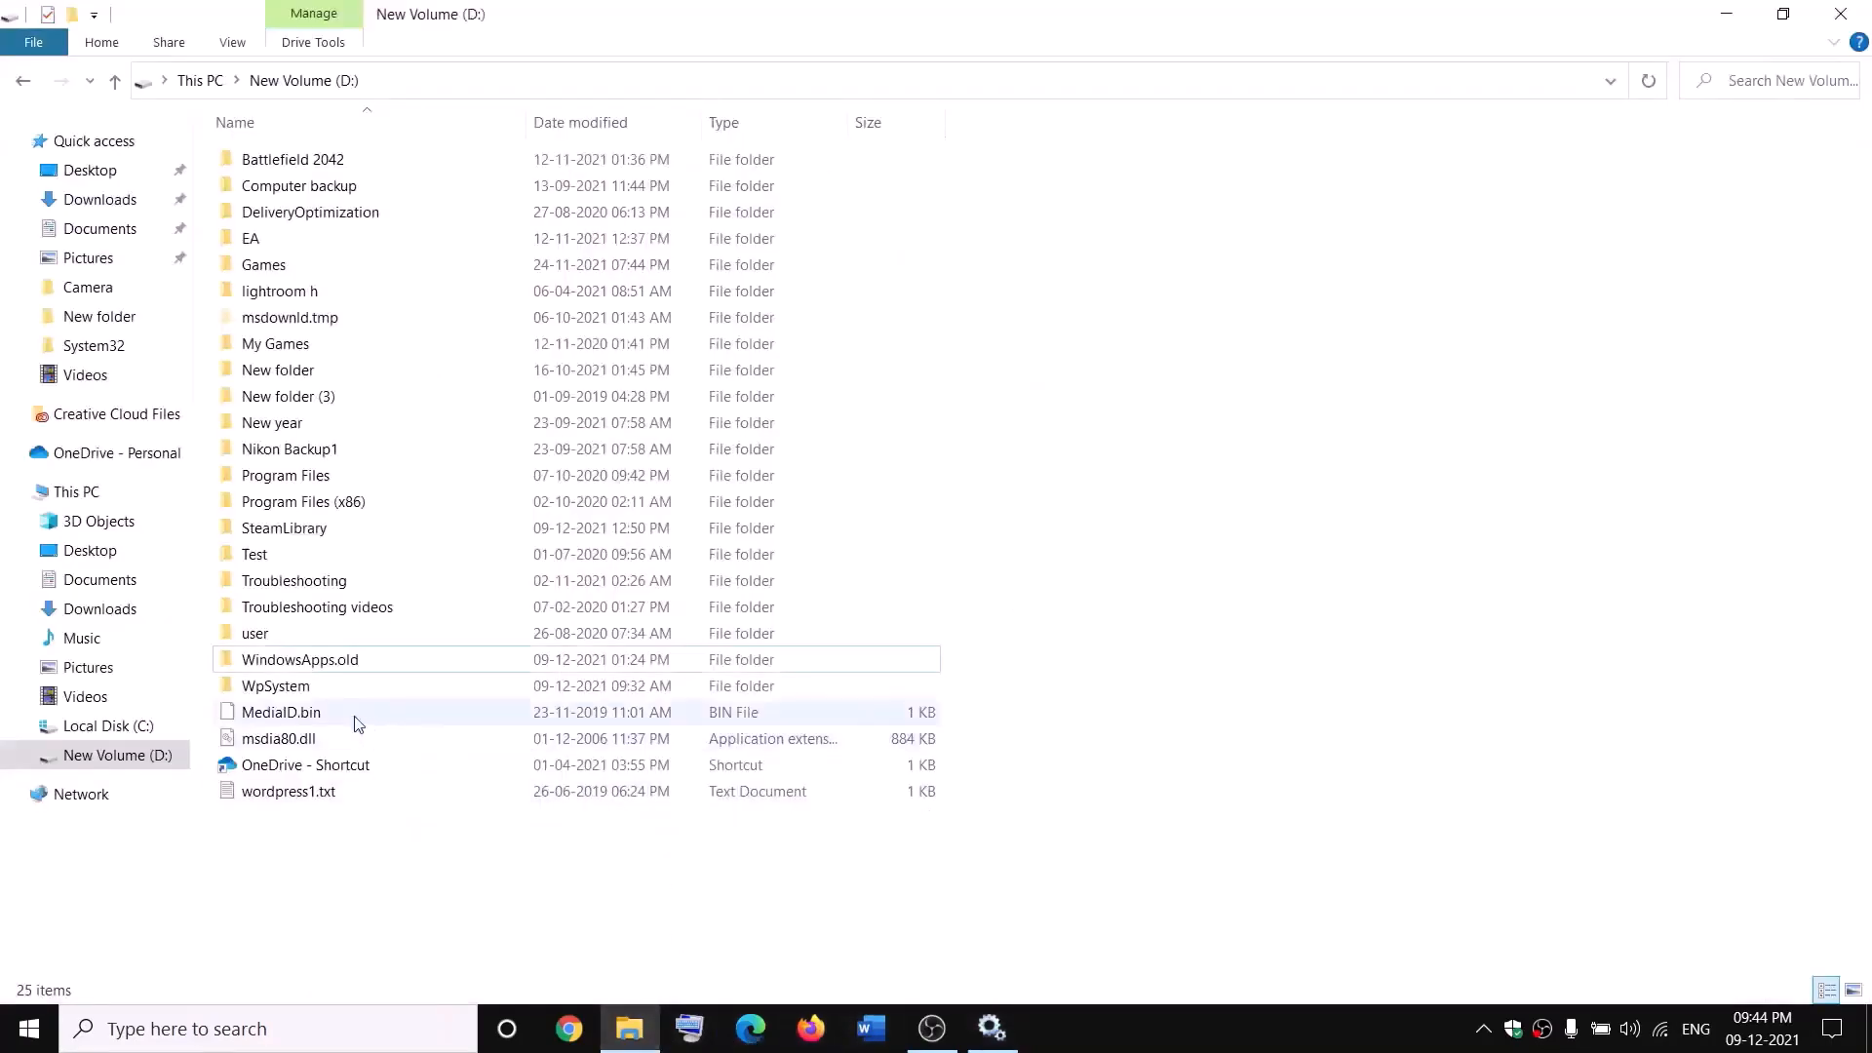
left_click(325, 663)
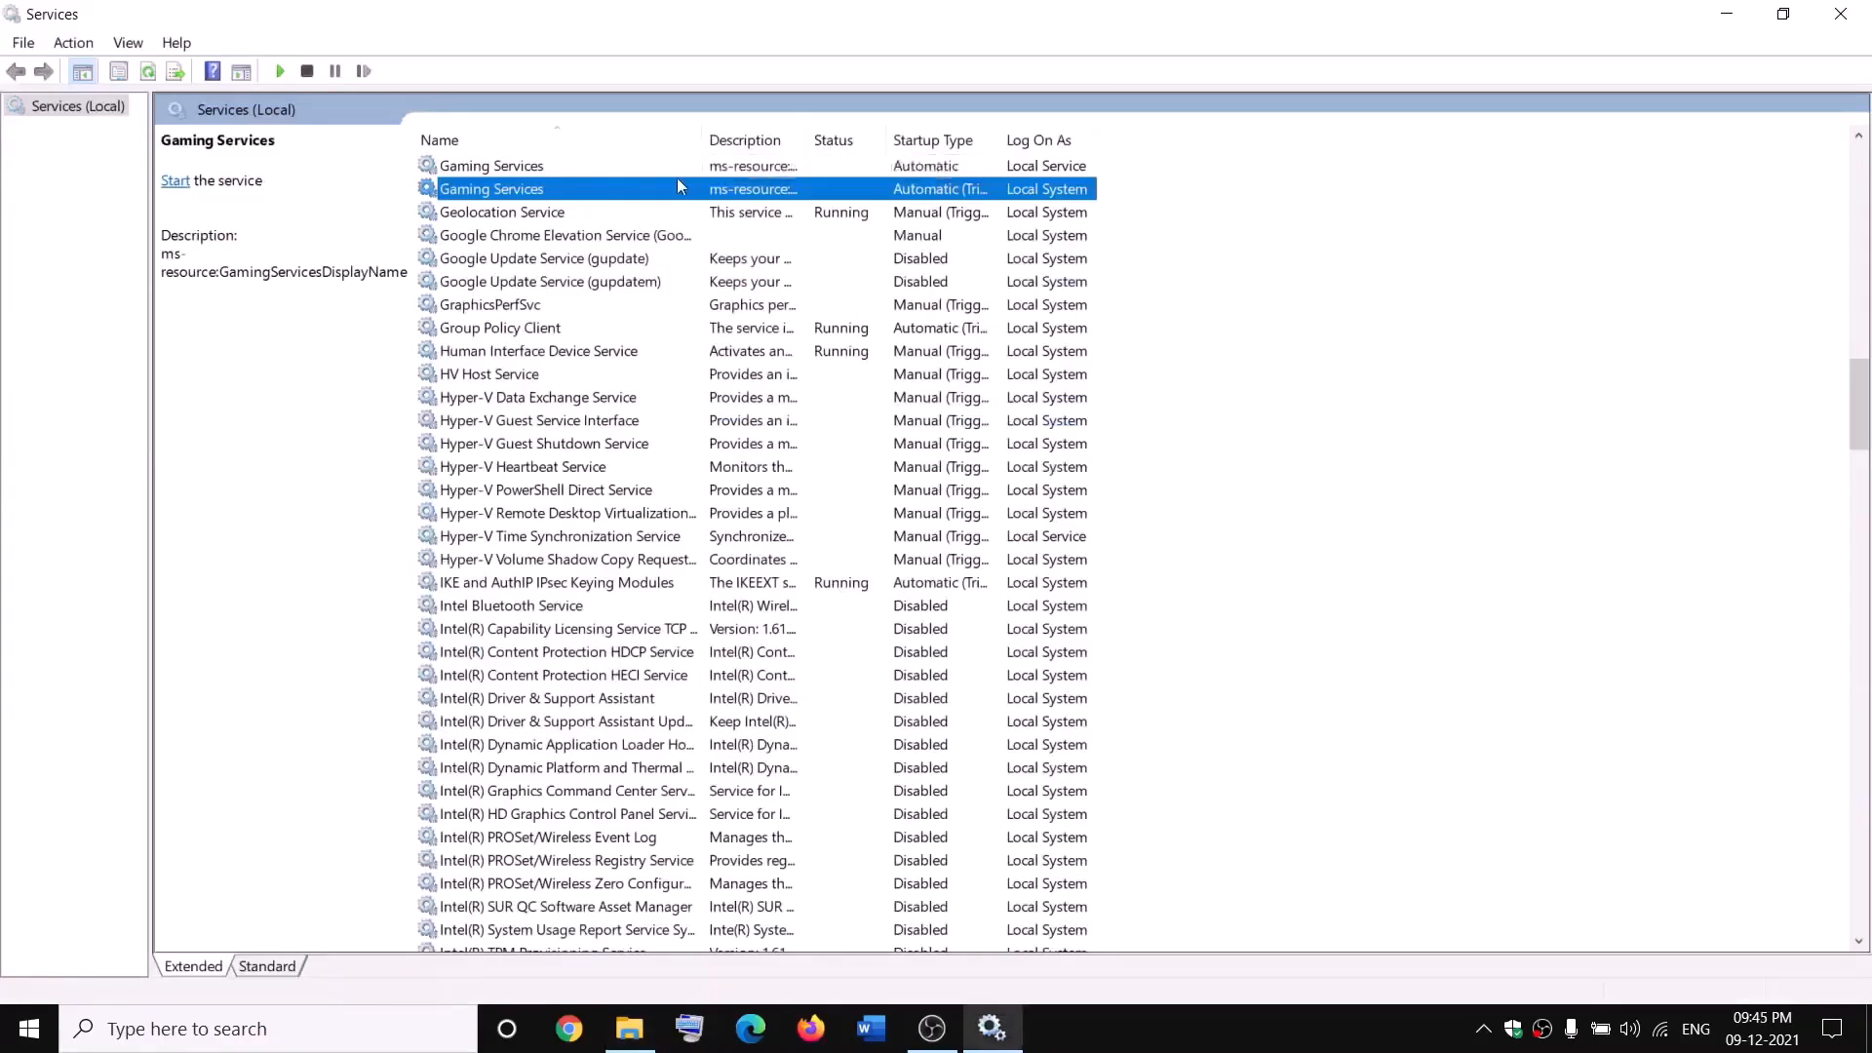
Step: Start both Gaming Services entries again so they show Running
left_click(693, 168)
right_click(693, 168)
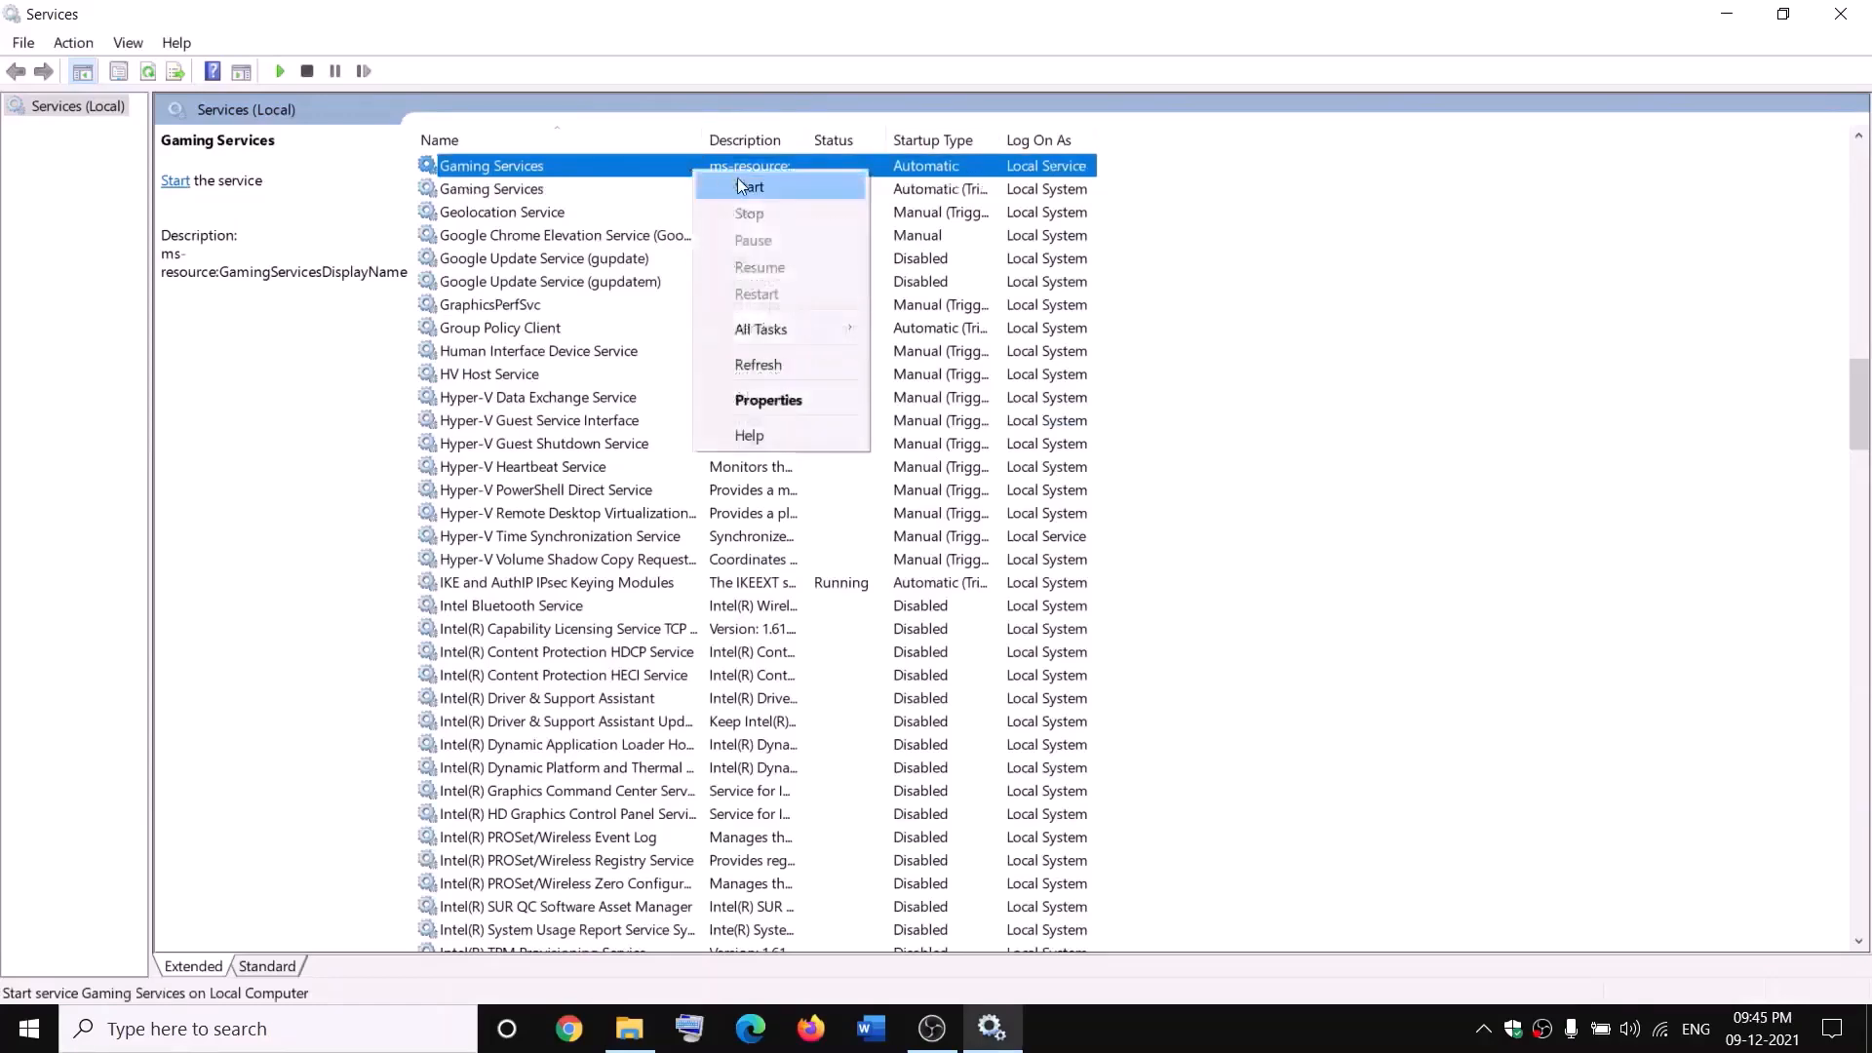
left_click(723, 188)
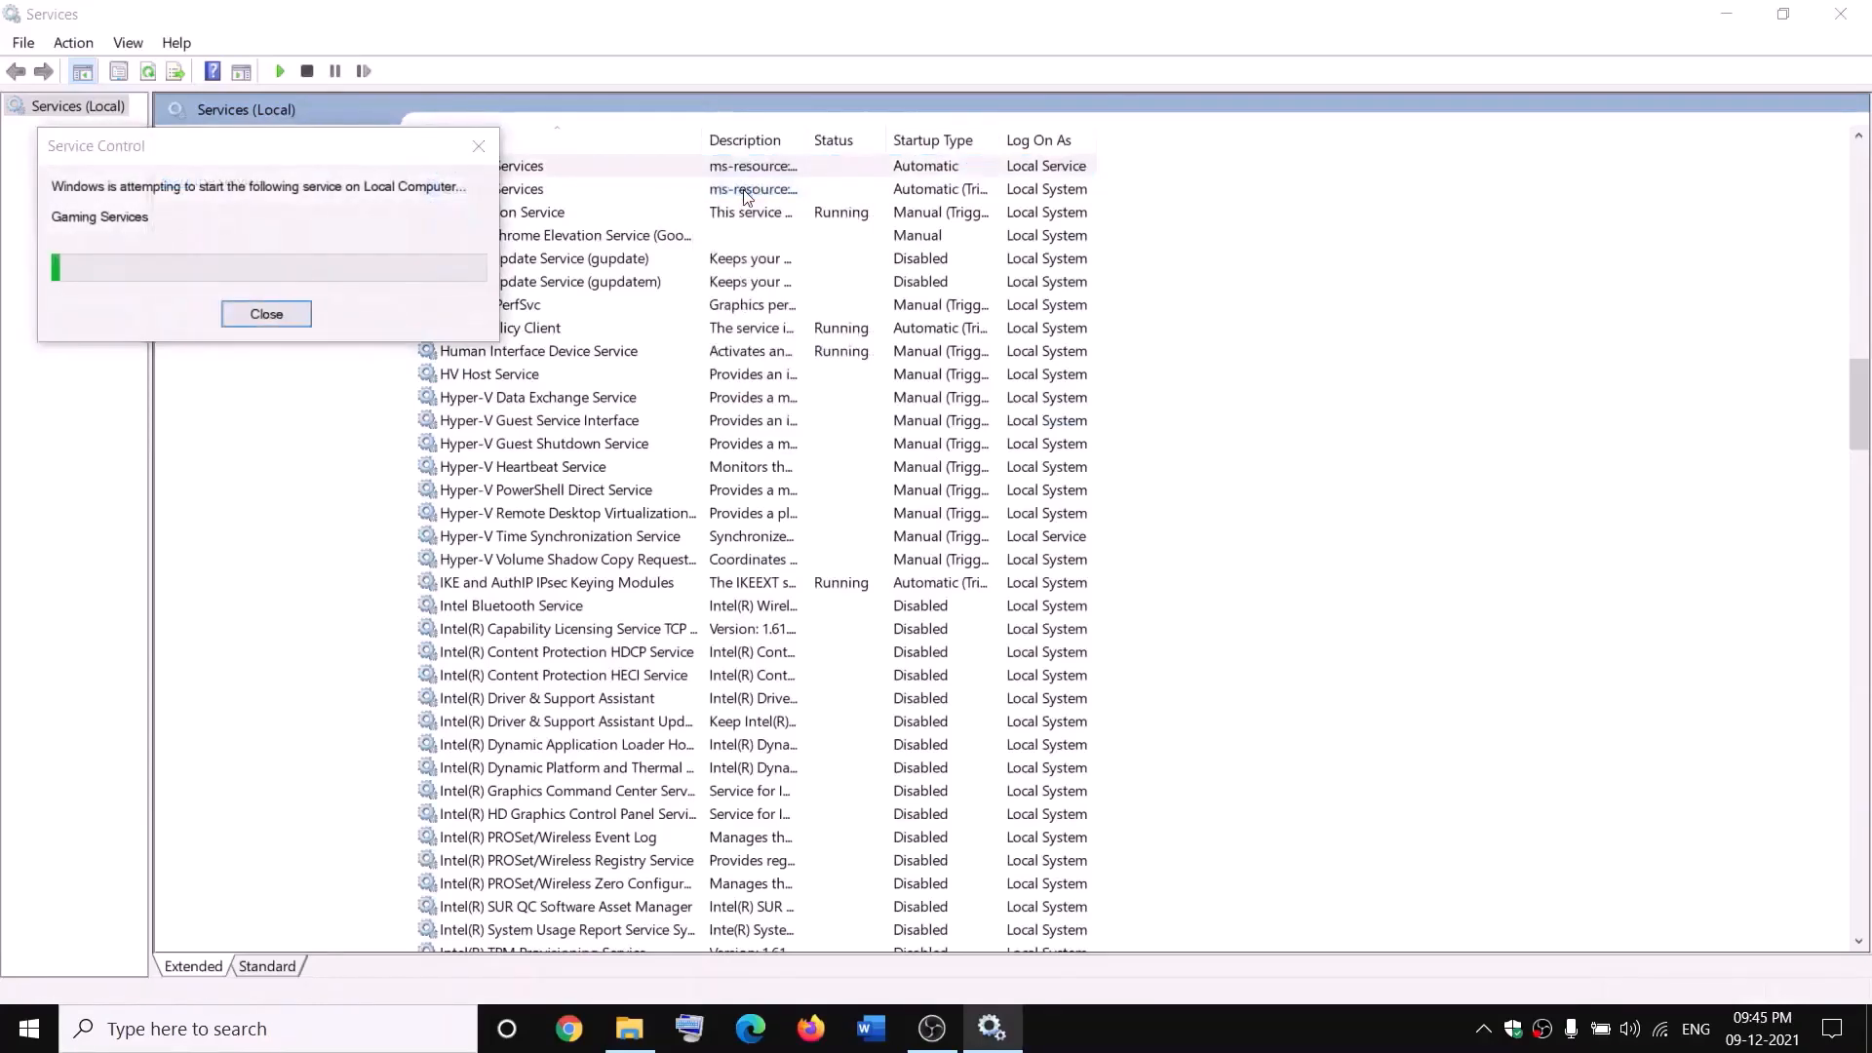
left_click(756, 195)
right_click(756, 195)
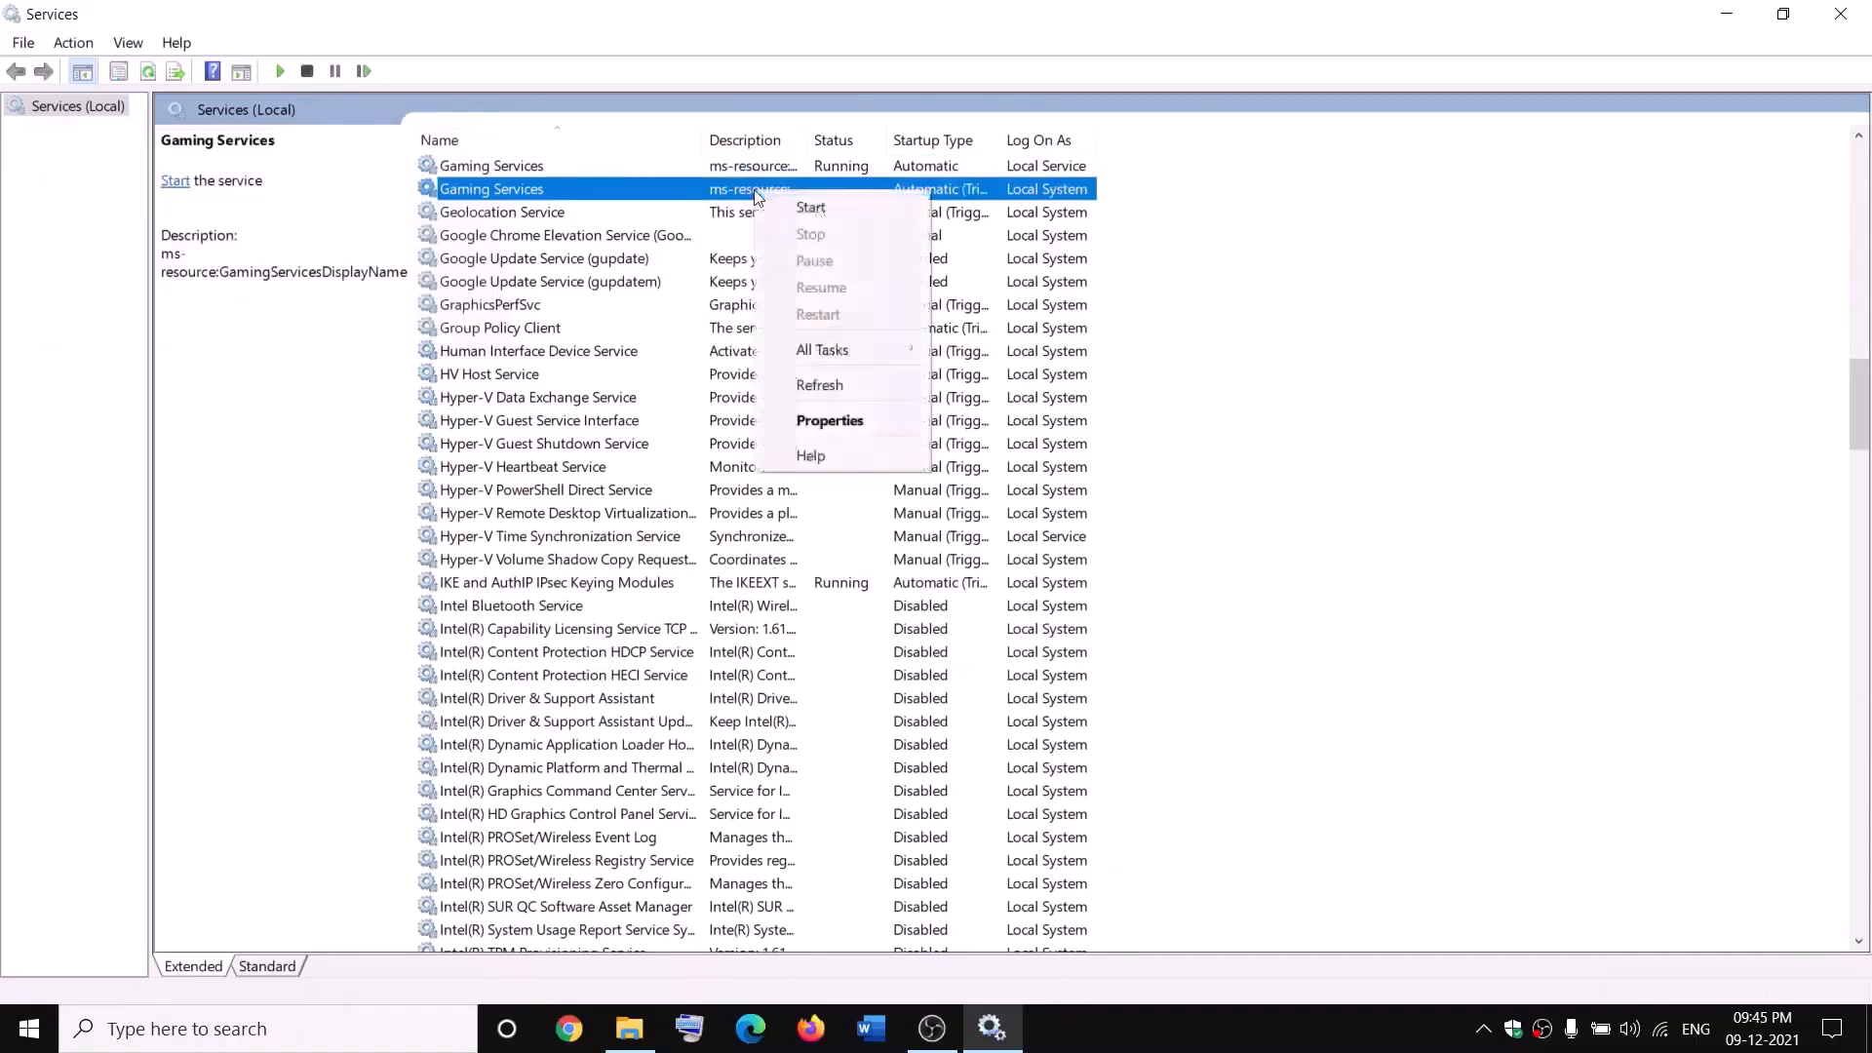
left_click(796, 203)
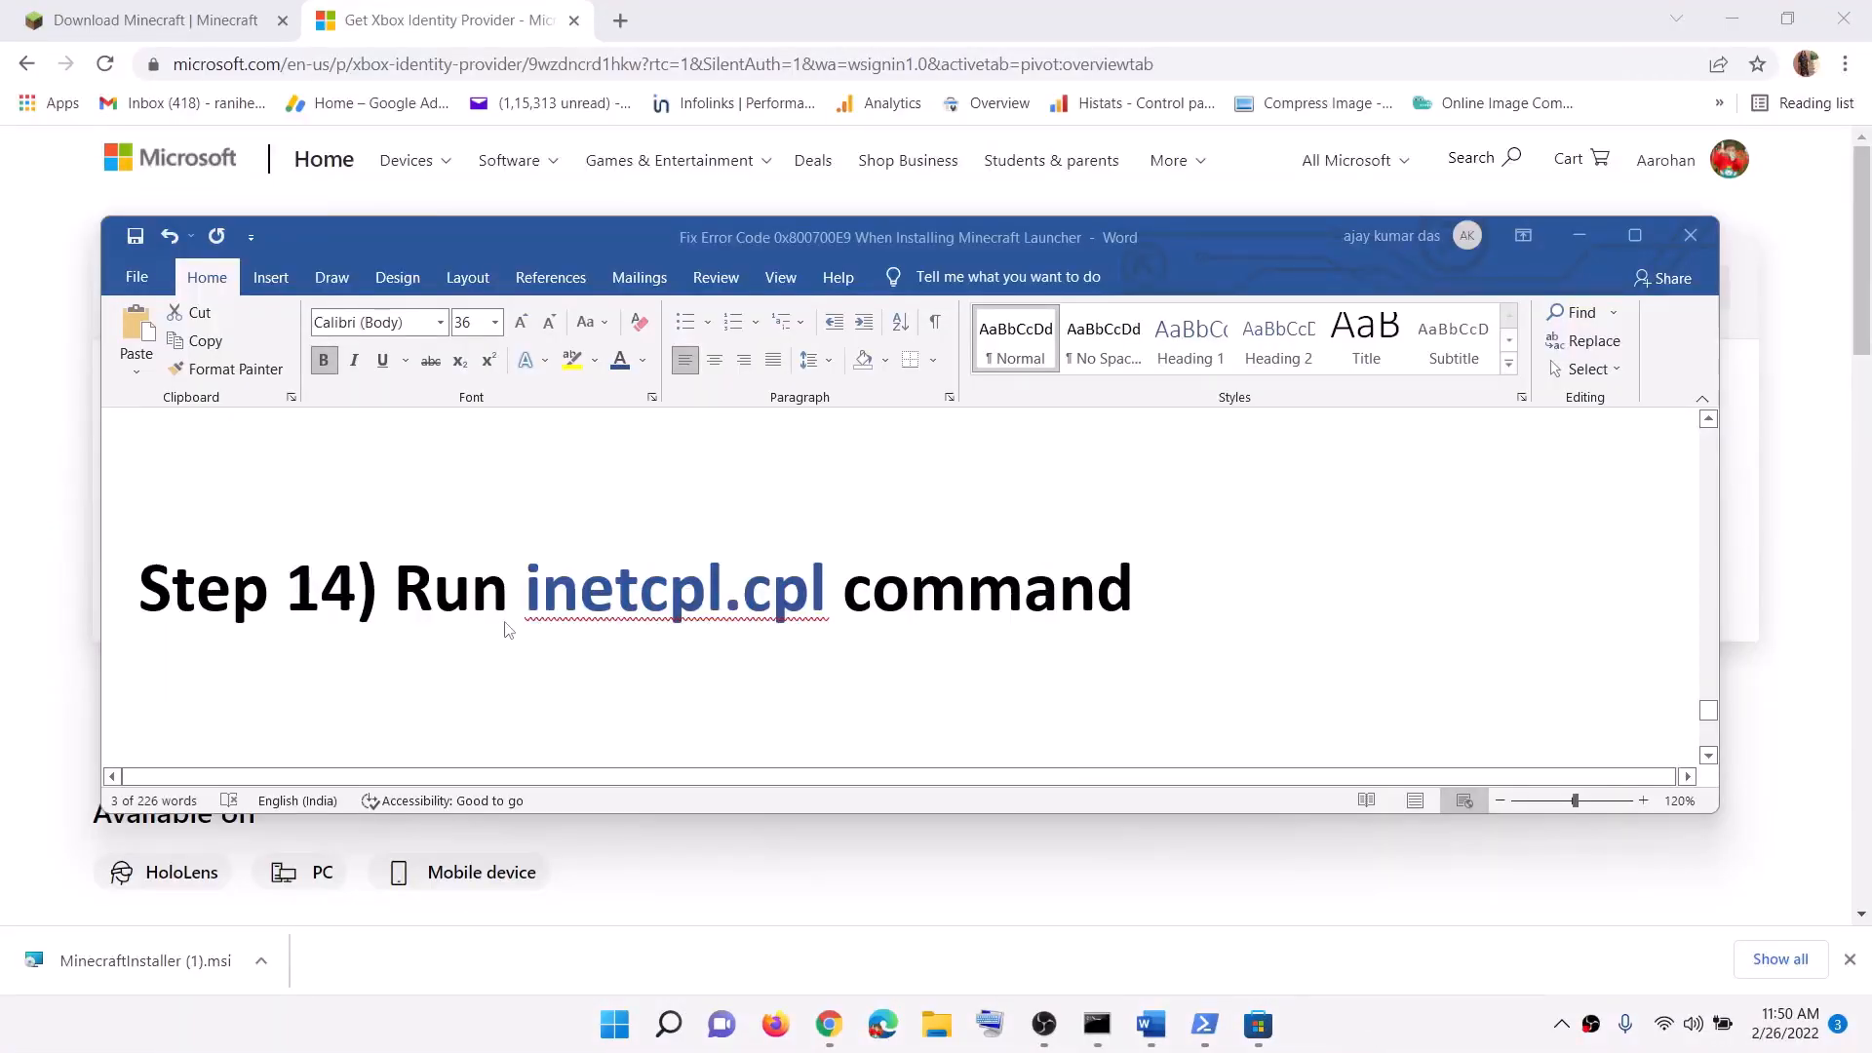
Step: Copy inetcpl.cpl from the Word guide and run it from Start search
left_click(451, 624)
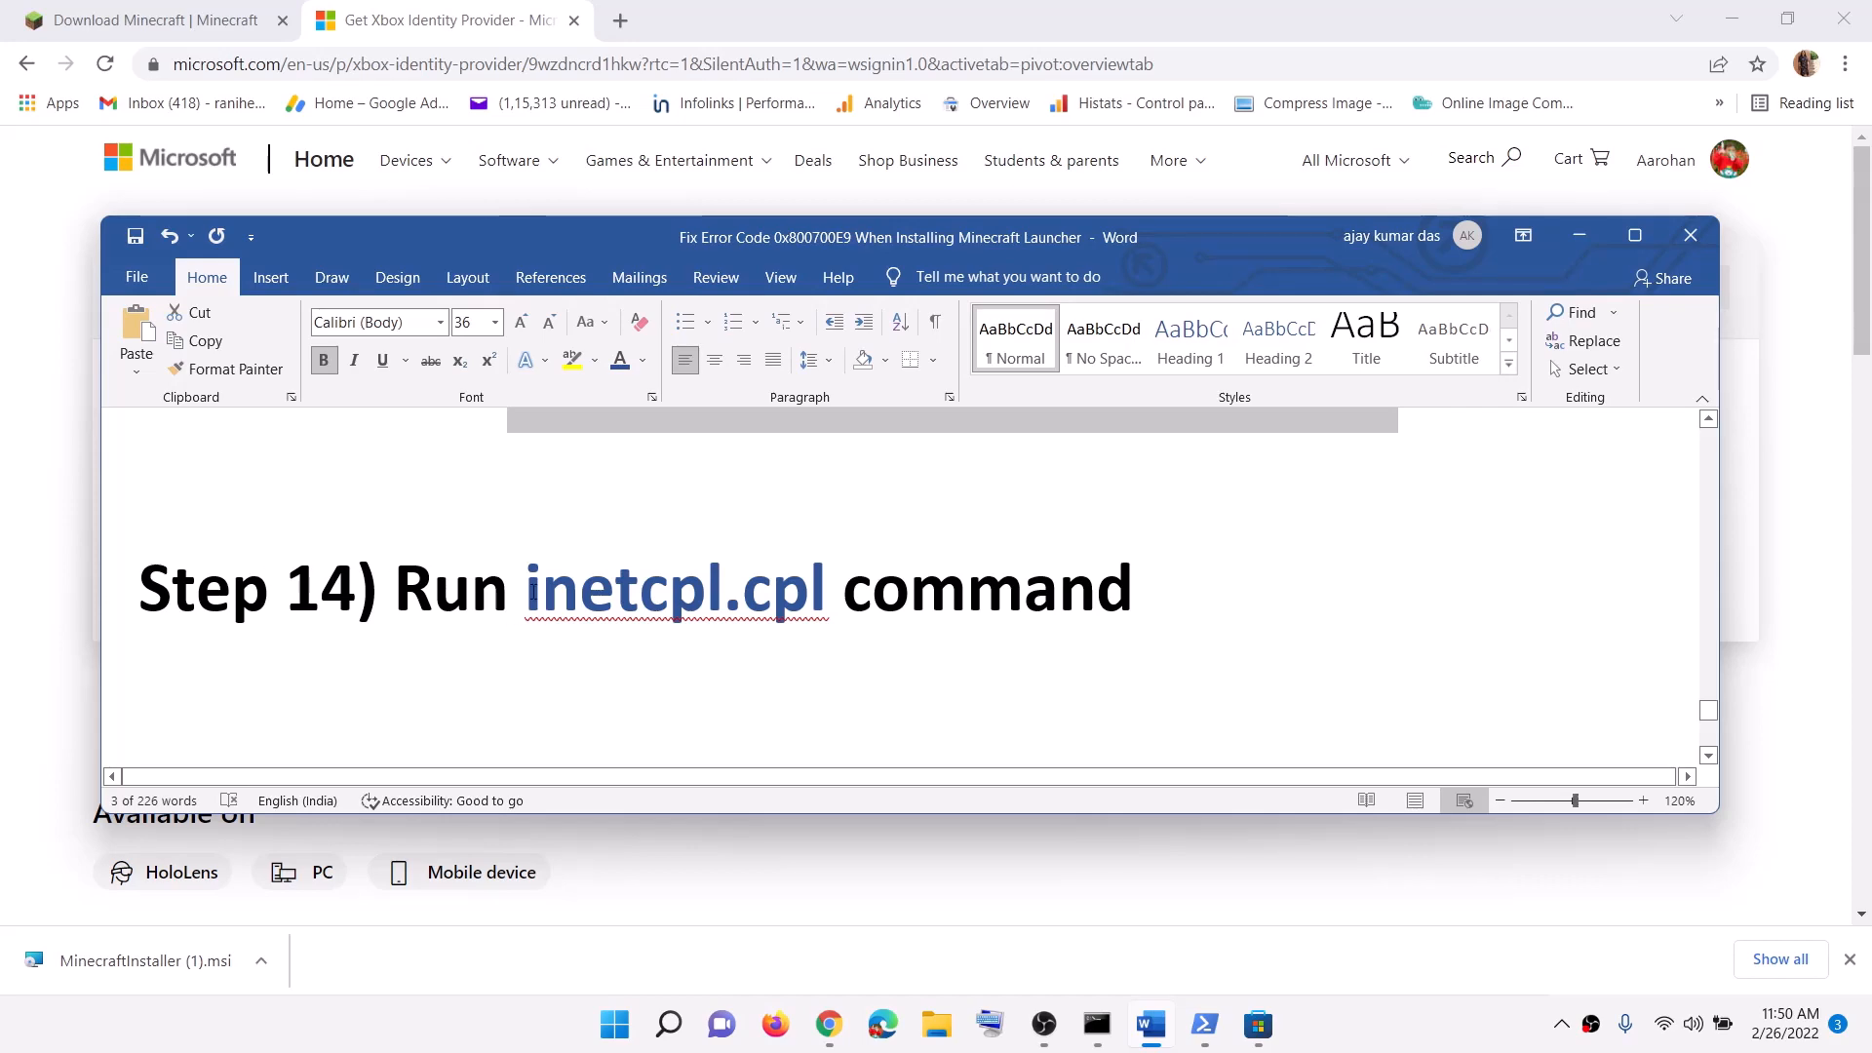
double_click(673, 594)
key("ctrl+c")
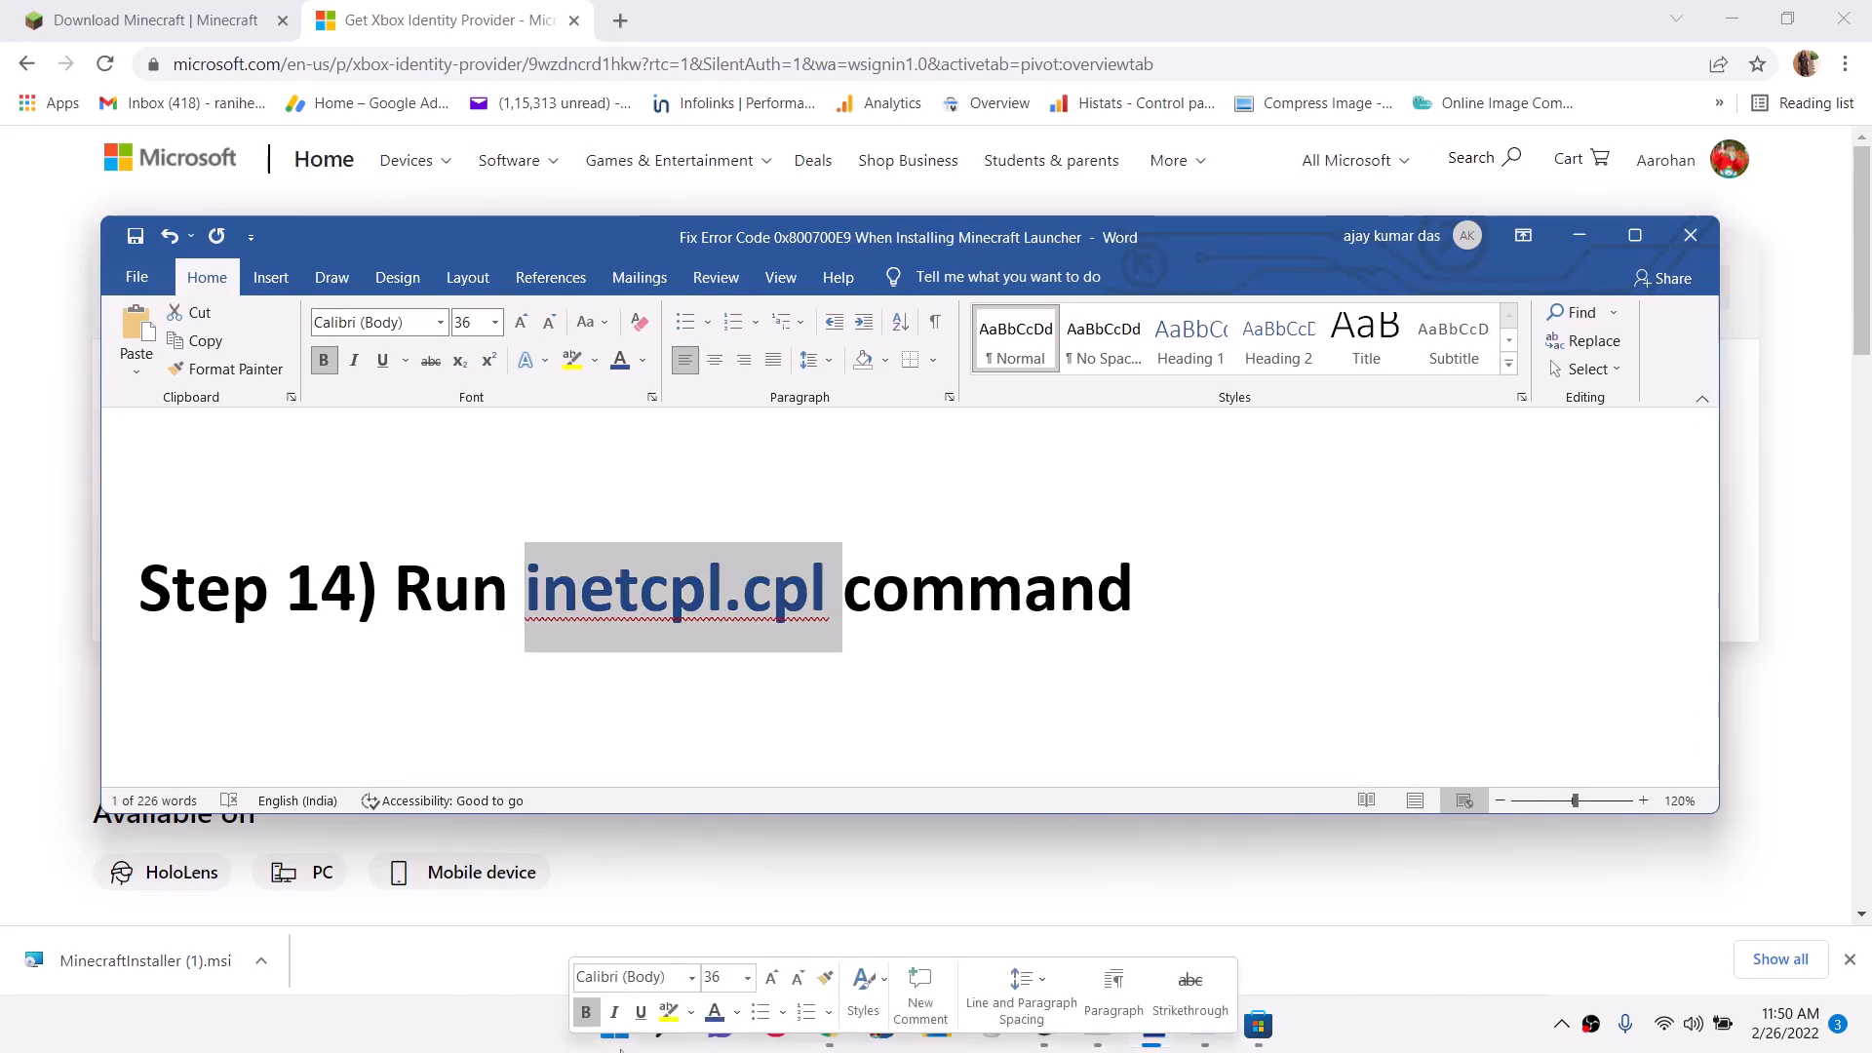
left_click(615, 1024)
key("ctrl+v")
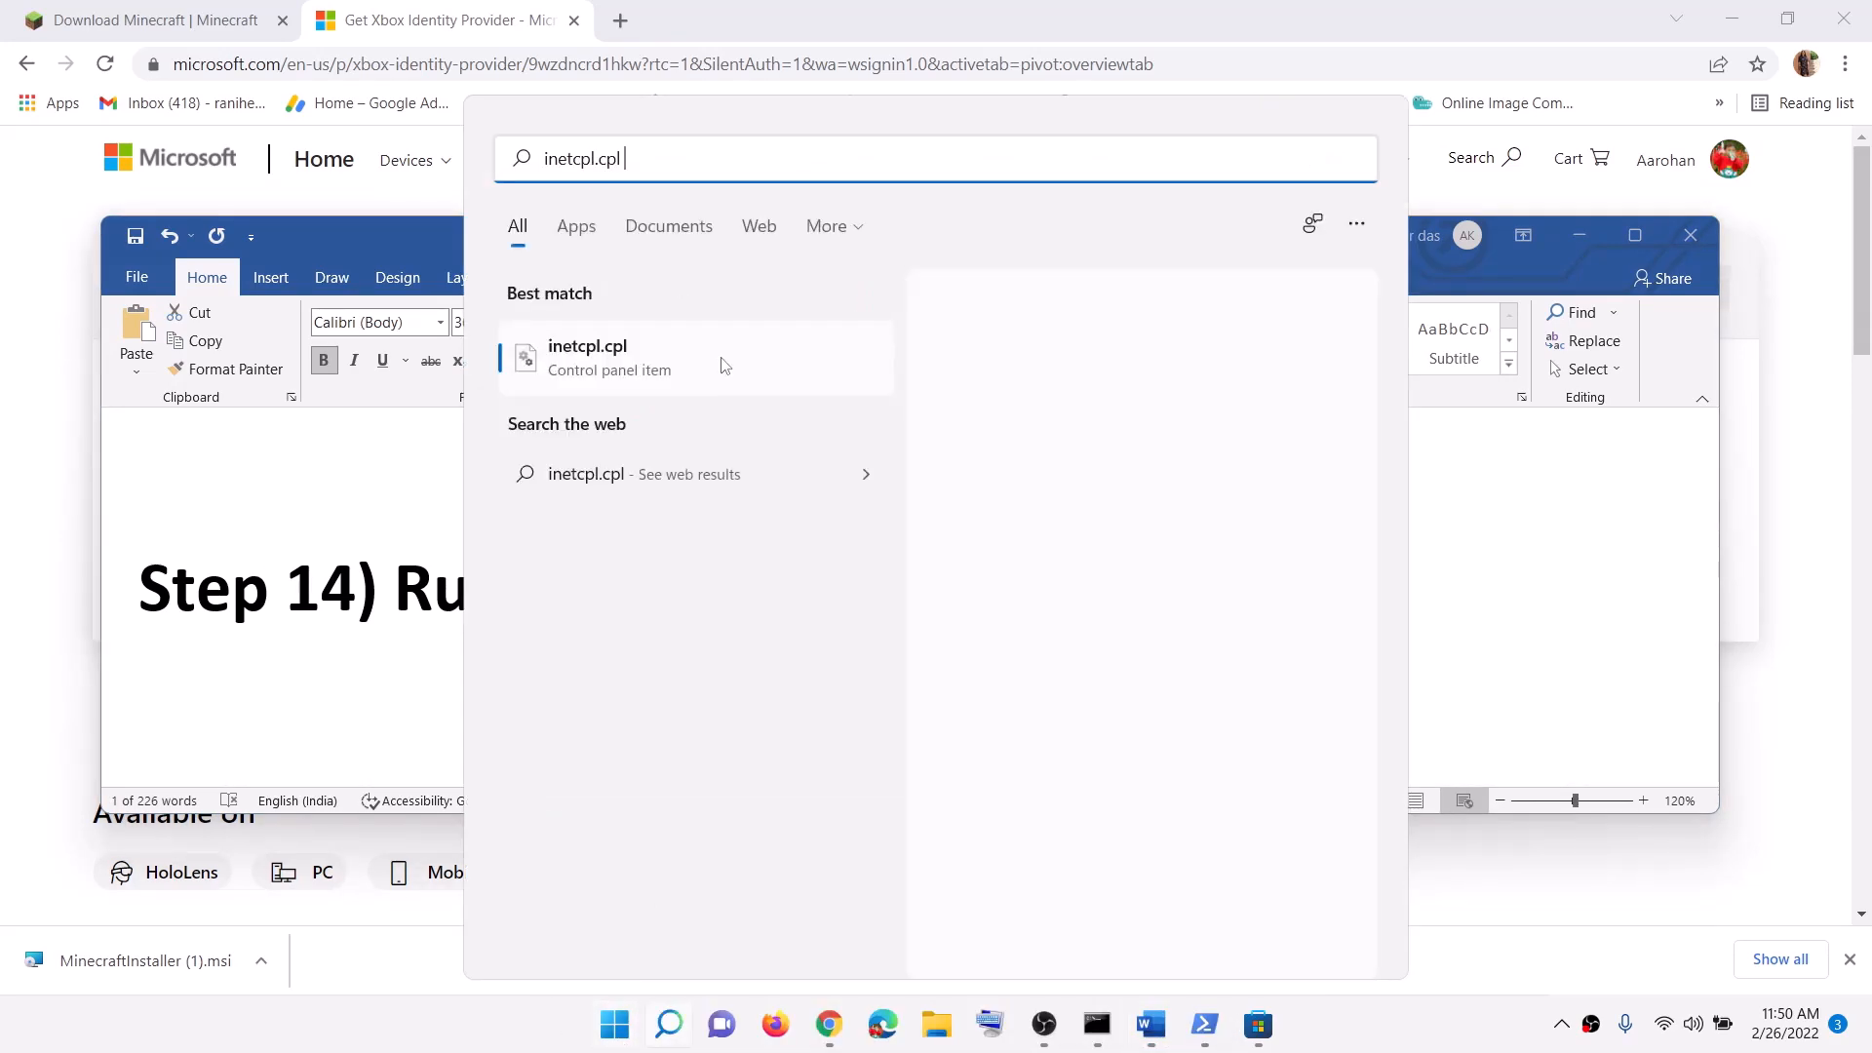
left_click(612, 361)
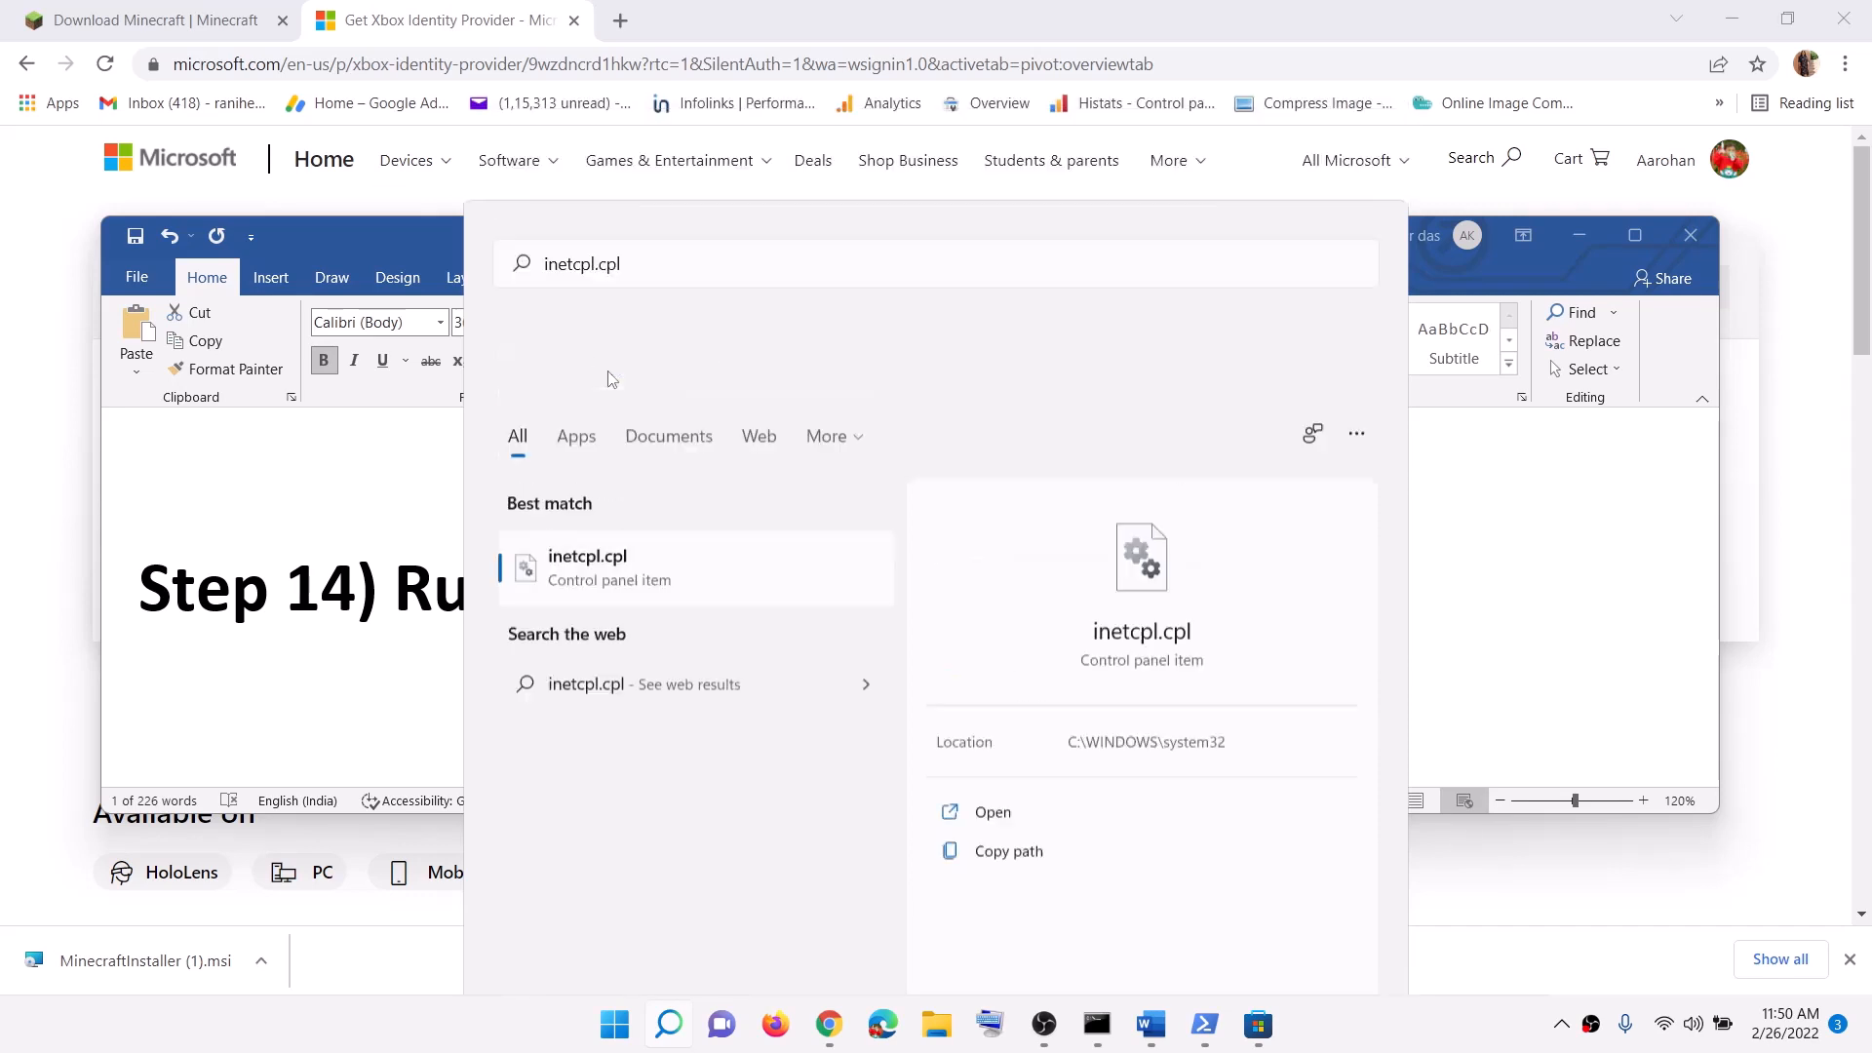
Step: Show Internet Properties' Advanced settings down to the TLS 1.0–1.3 options
left_click_drag(377, 61, 976, 188)
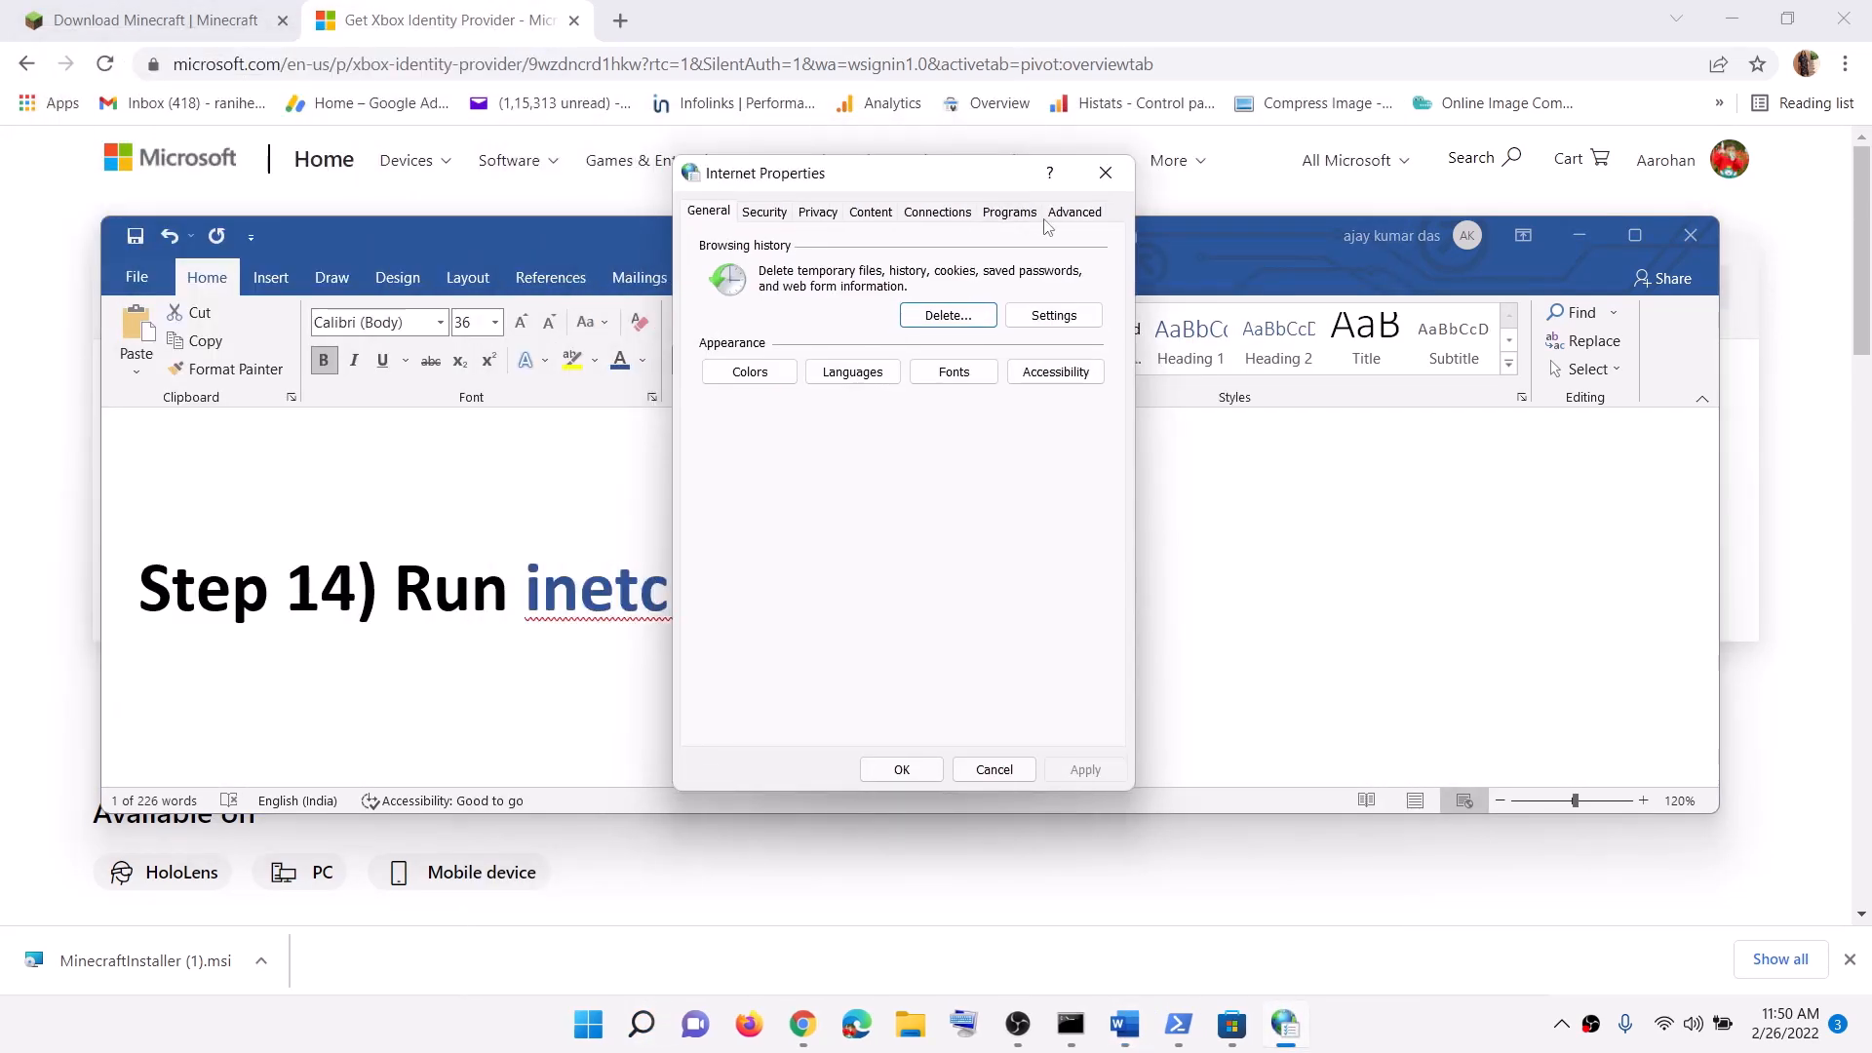
left_click(1074, 210)
scroll(902, 468, "down", 10)
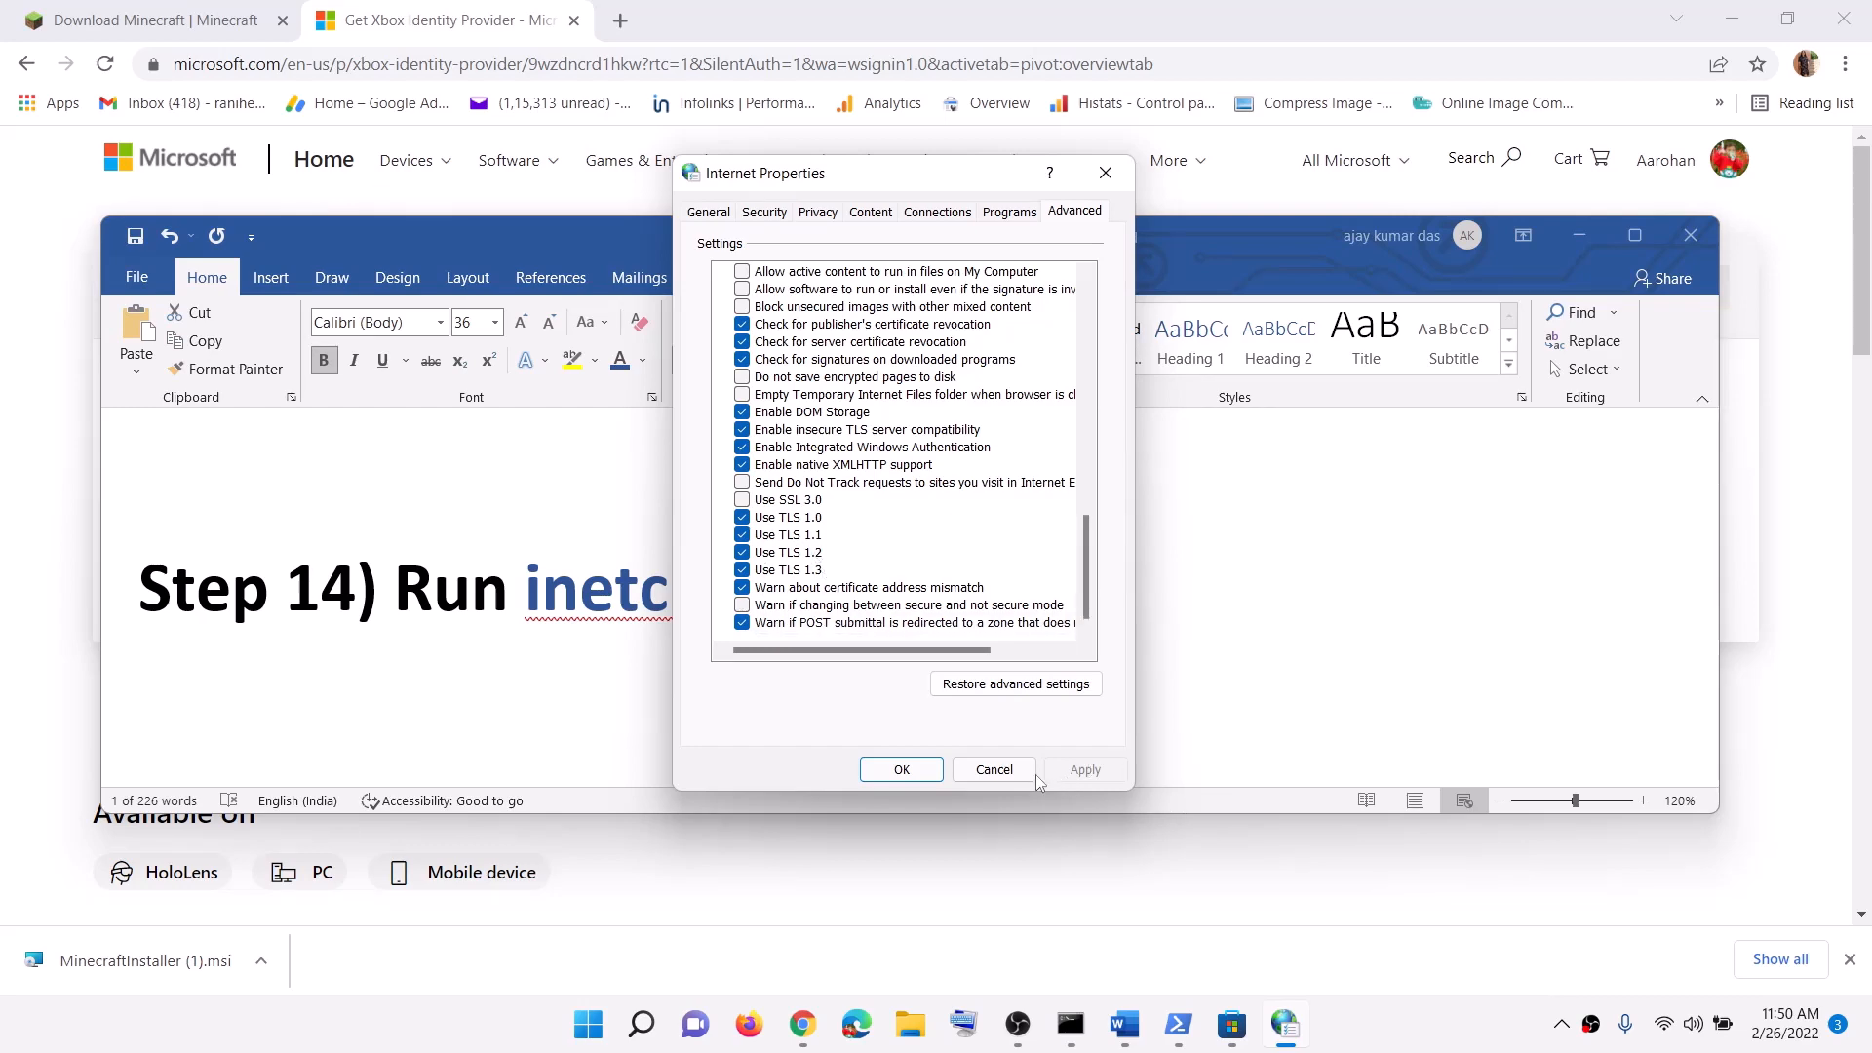
Step: Apply the Internet Properties settings with TLS 1.0–1.3 enabled, then scroll the guide to Step 15
left_click(901, 769)
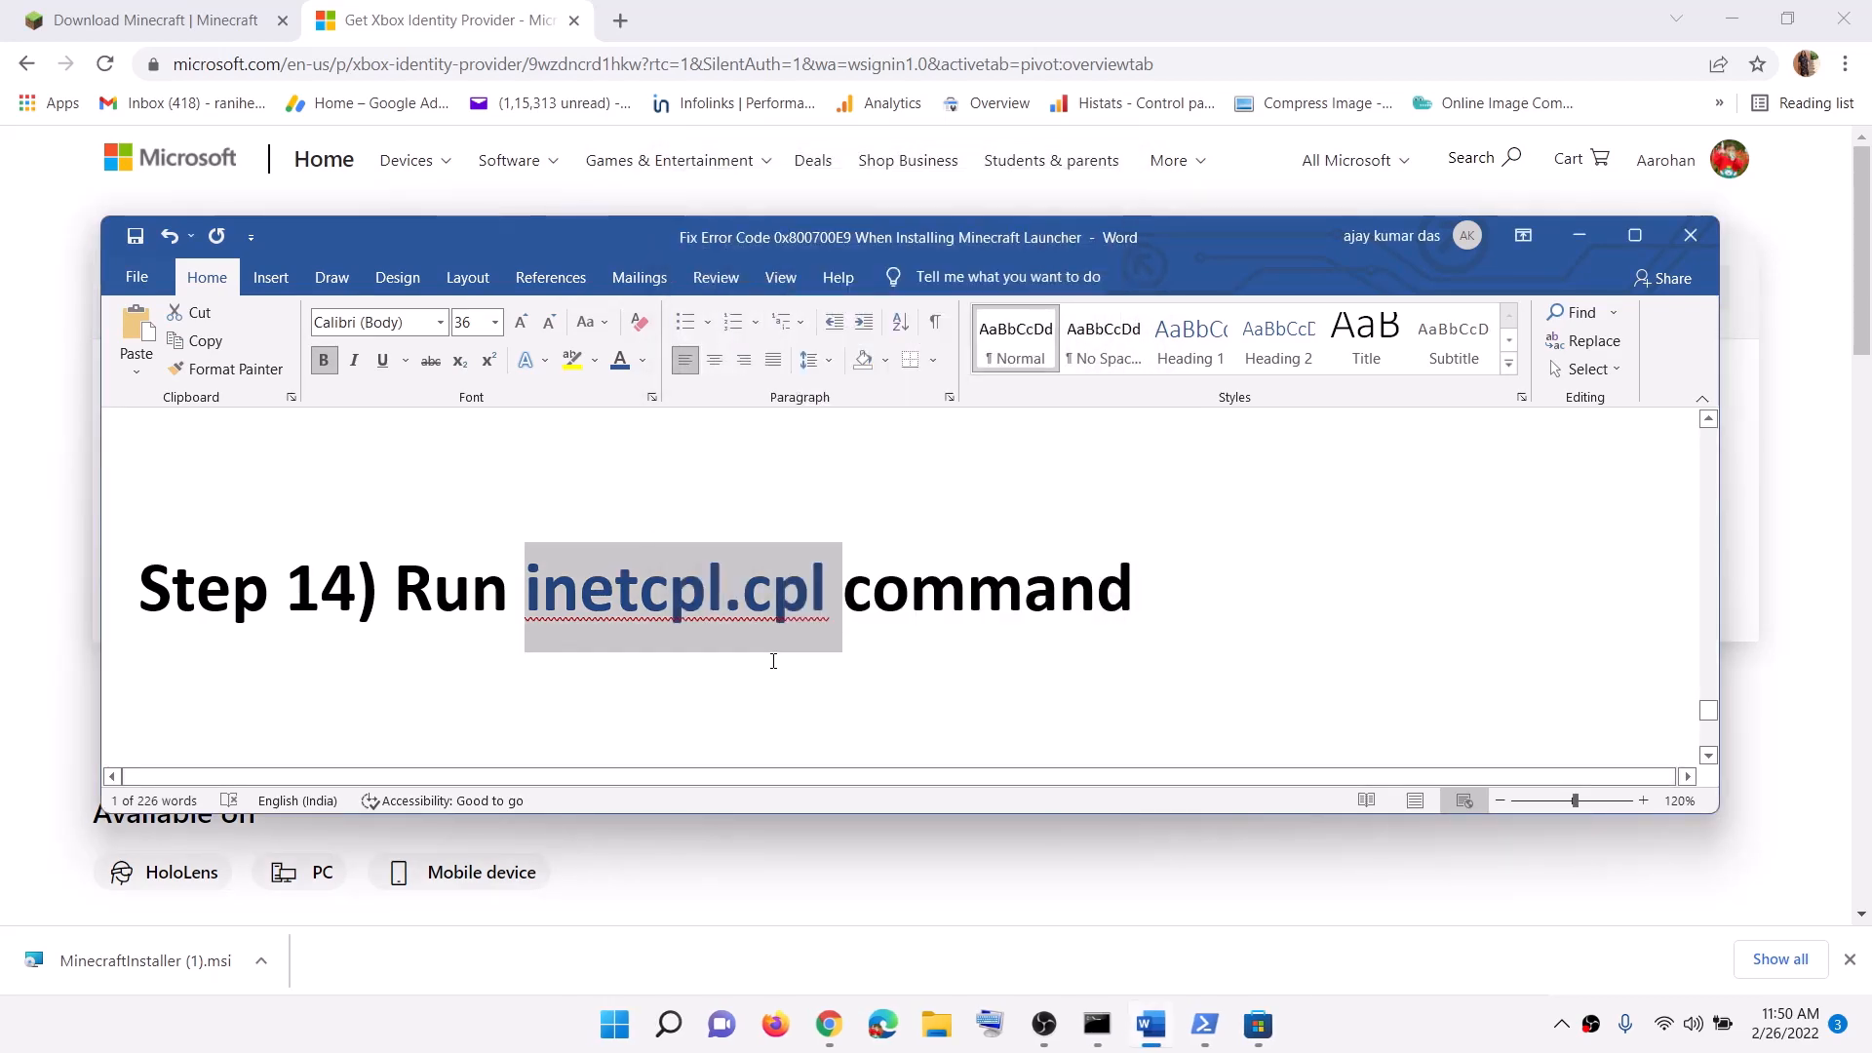
scroll(773, 660, "down", 3)
scroll(524, 624, "down", 1)
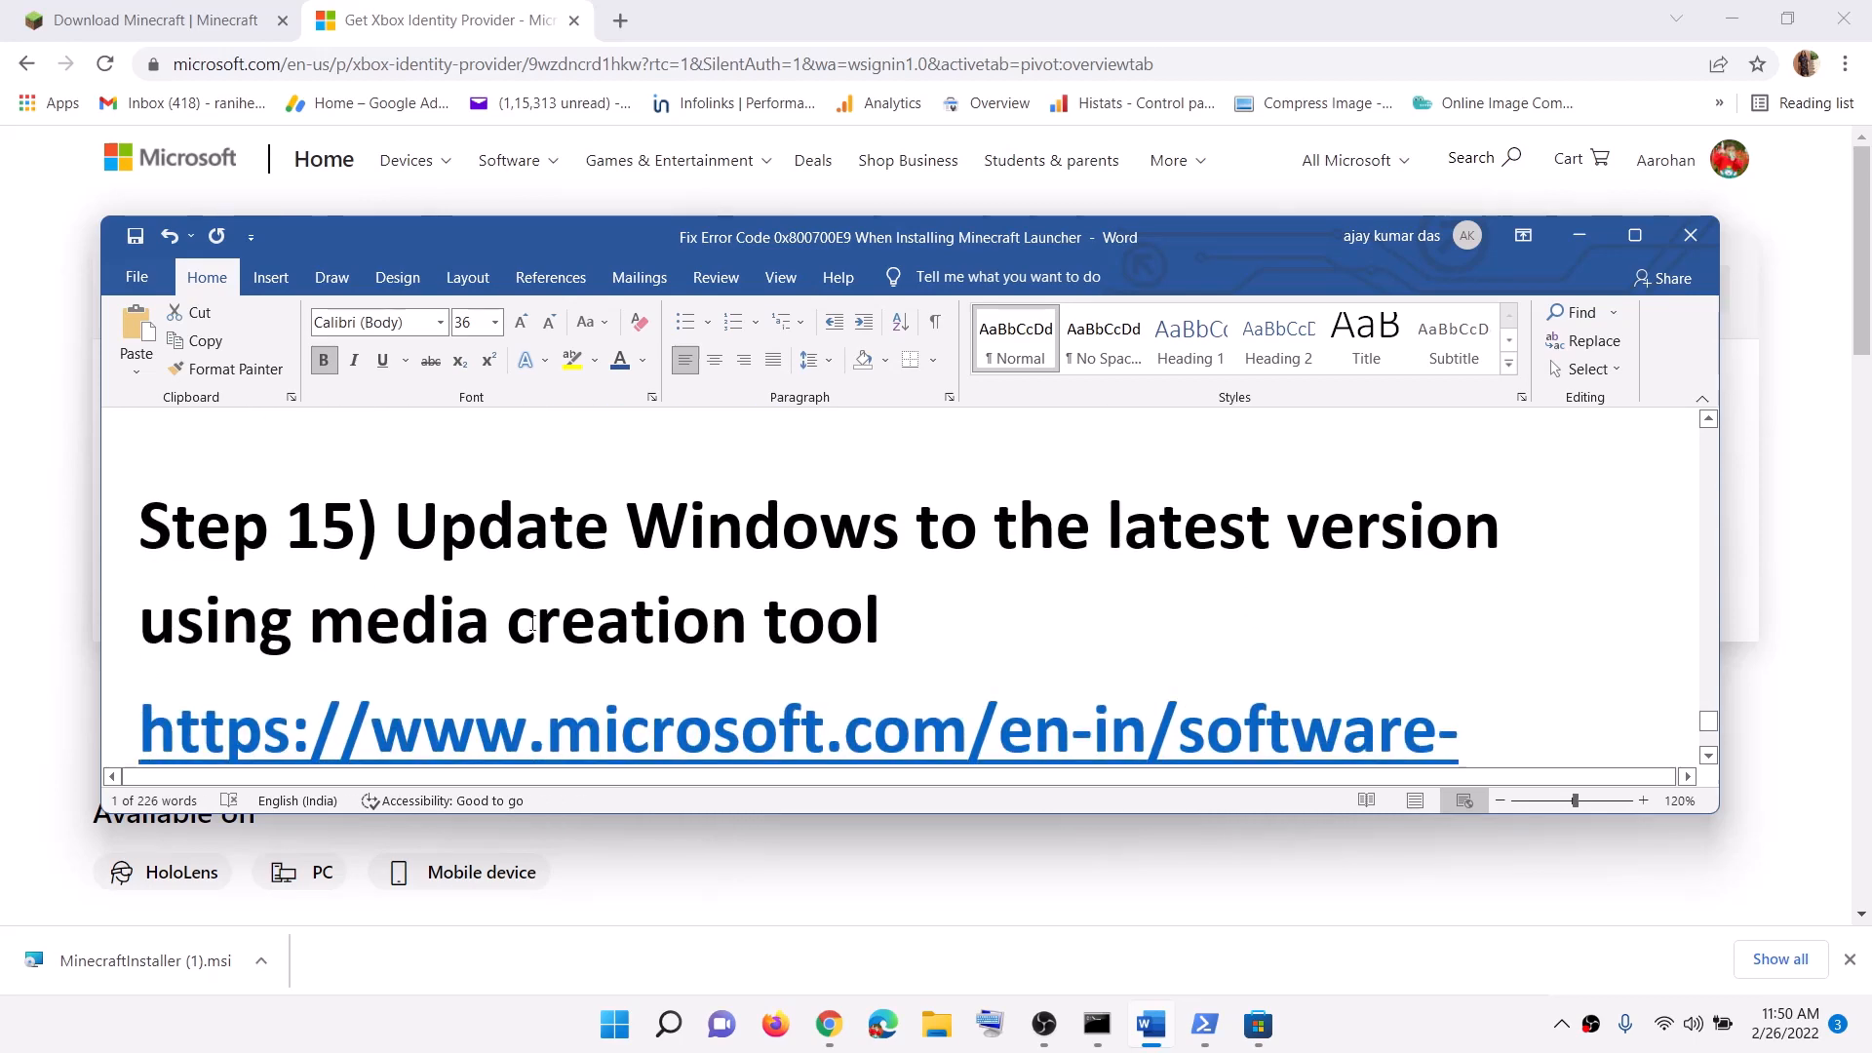
Step: Highlight the guide's Step 15 heading and its Windows 10 and Windows 11 download links
left_click_drag(416, 534, 222, 640)
left_click(222, 641)
scroll(223, 640, "down", 2)
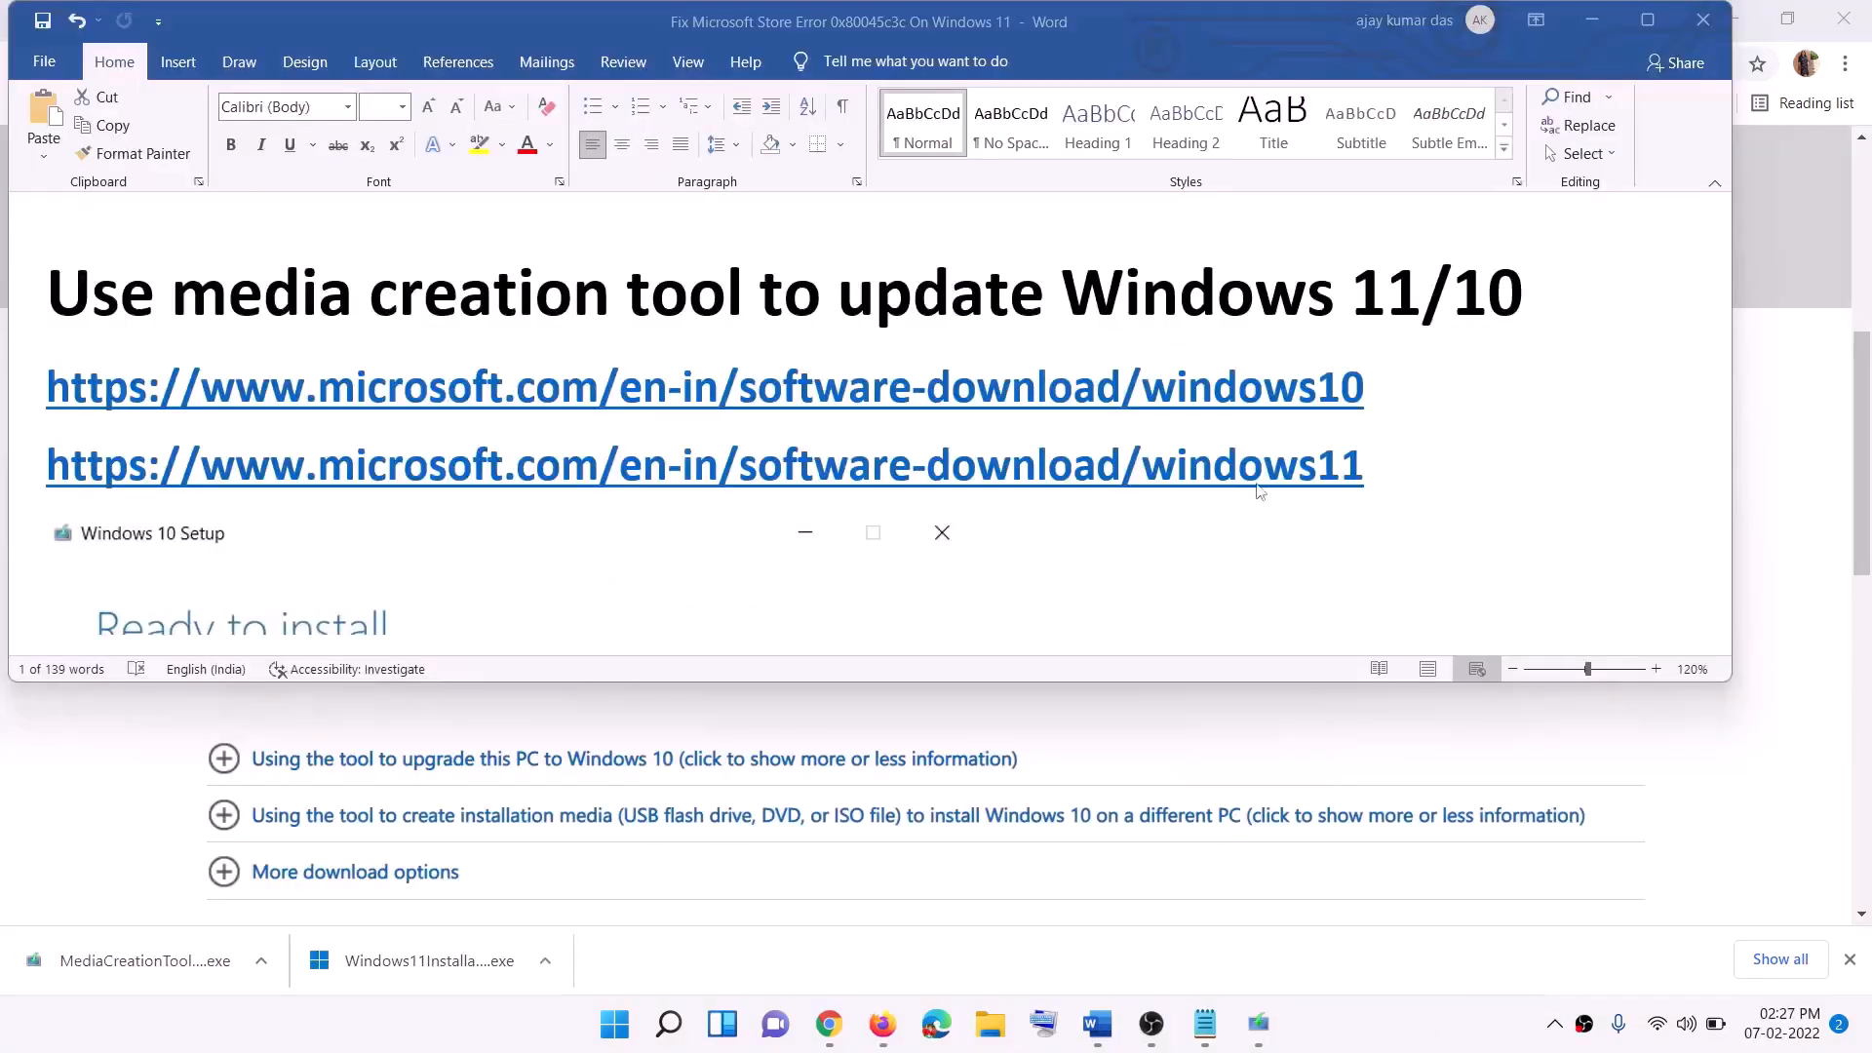
left_click(1381, 388)
left_click_drag(1388, 389, 1268, 392)
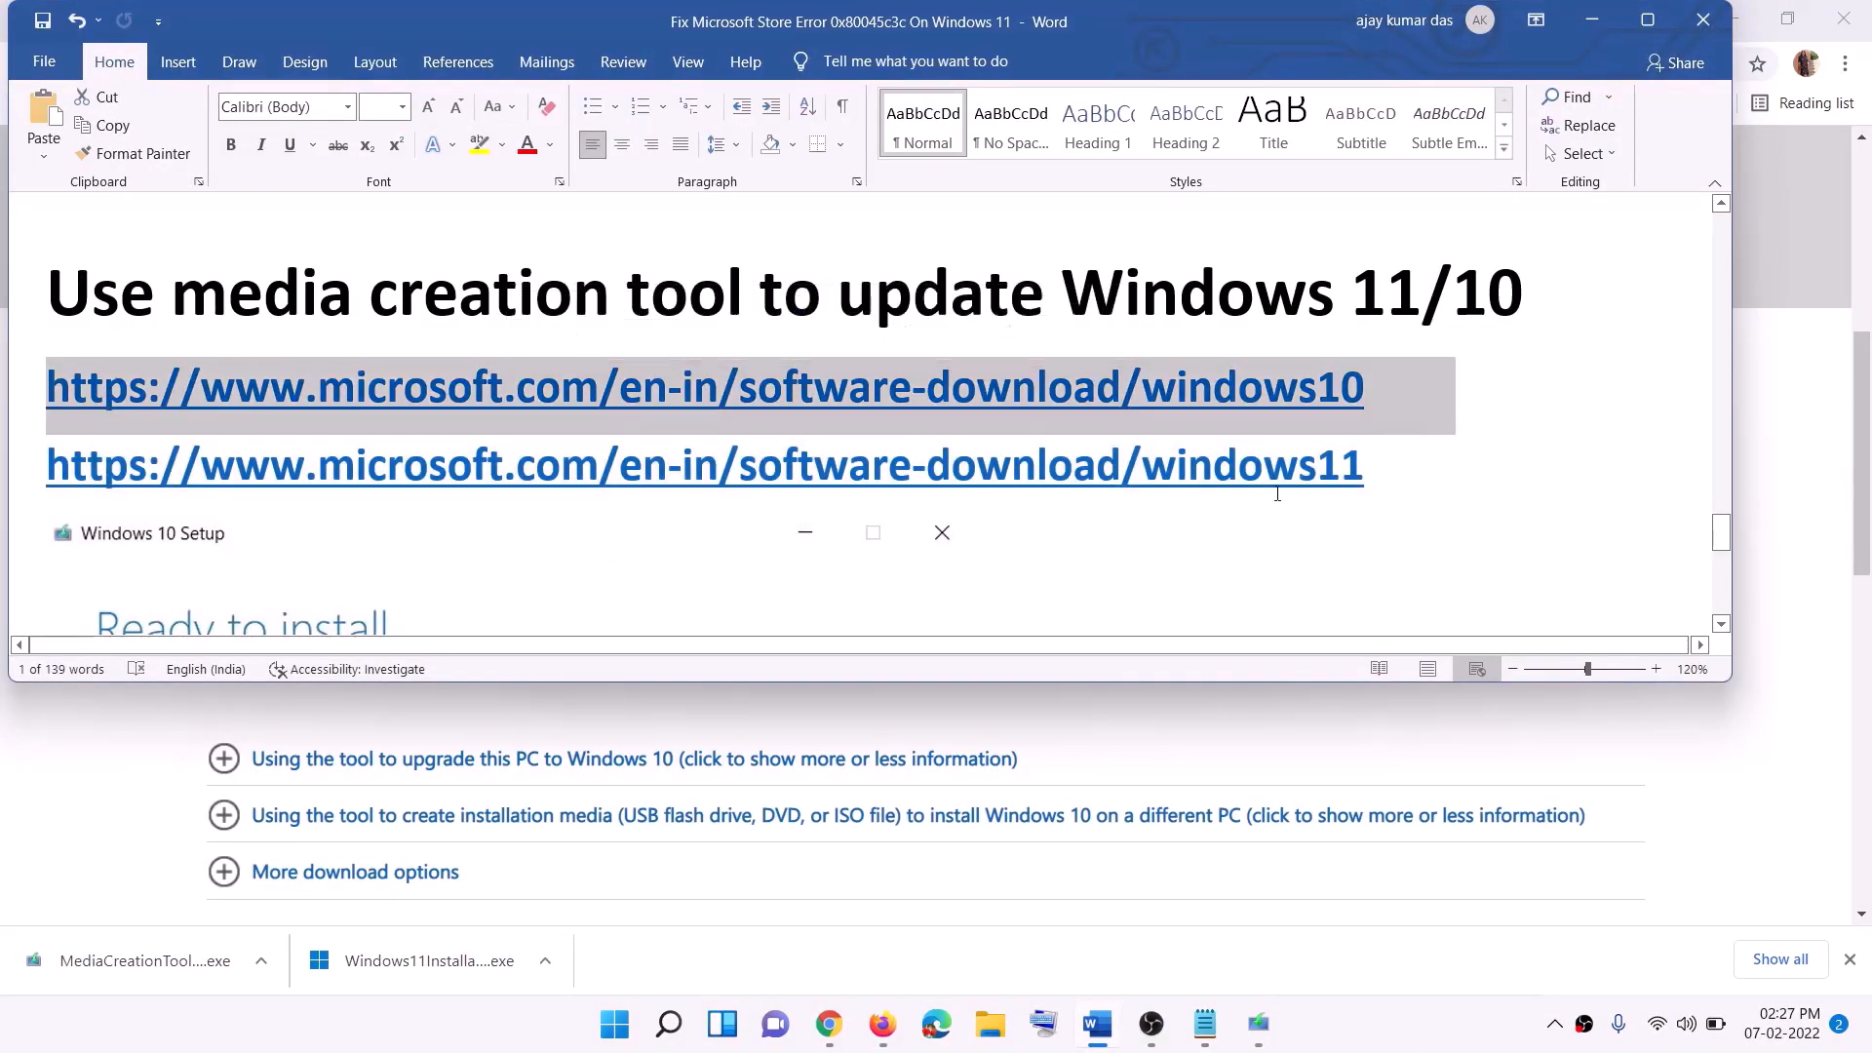
left_click_drag(1380, 466, 282, 468)
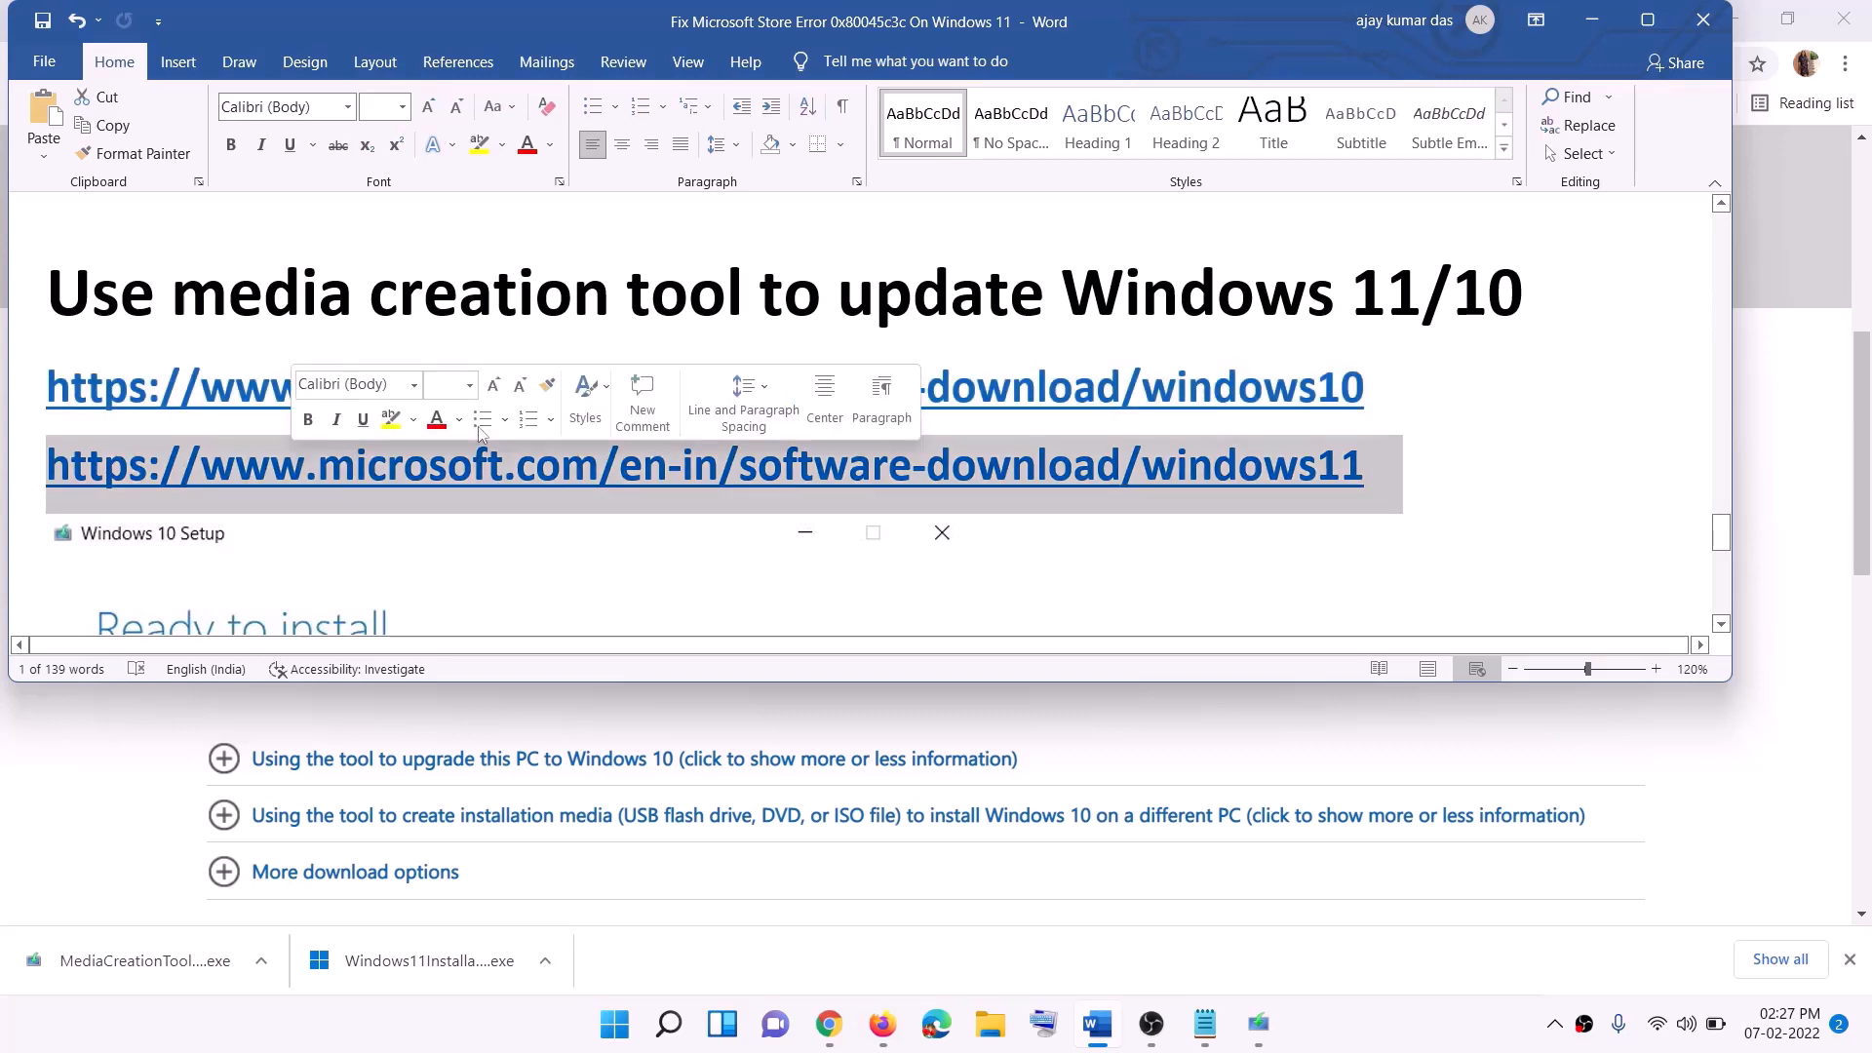
Step: On the Download Windows 10 page, download the Windows 10 media creation tool
left_click(1593, 20)
scroll(806, 413, "up", 6)
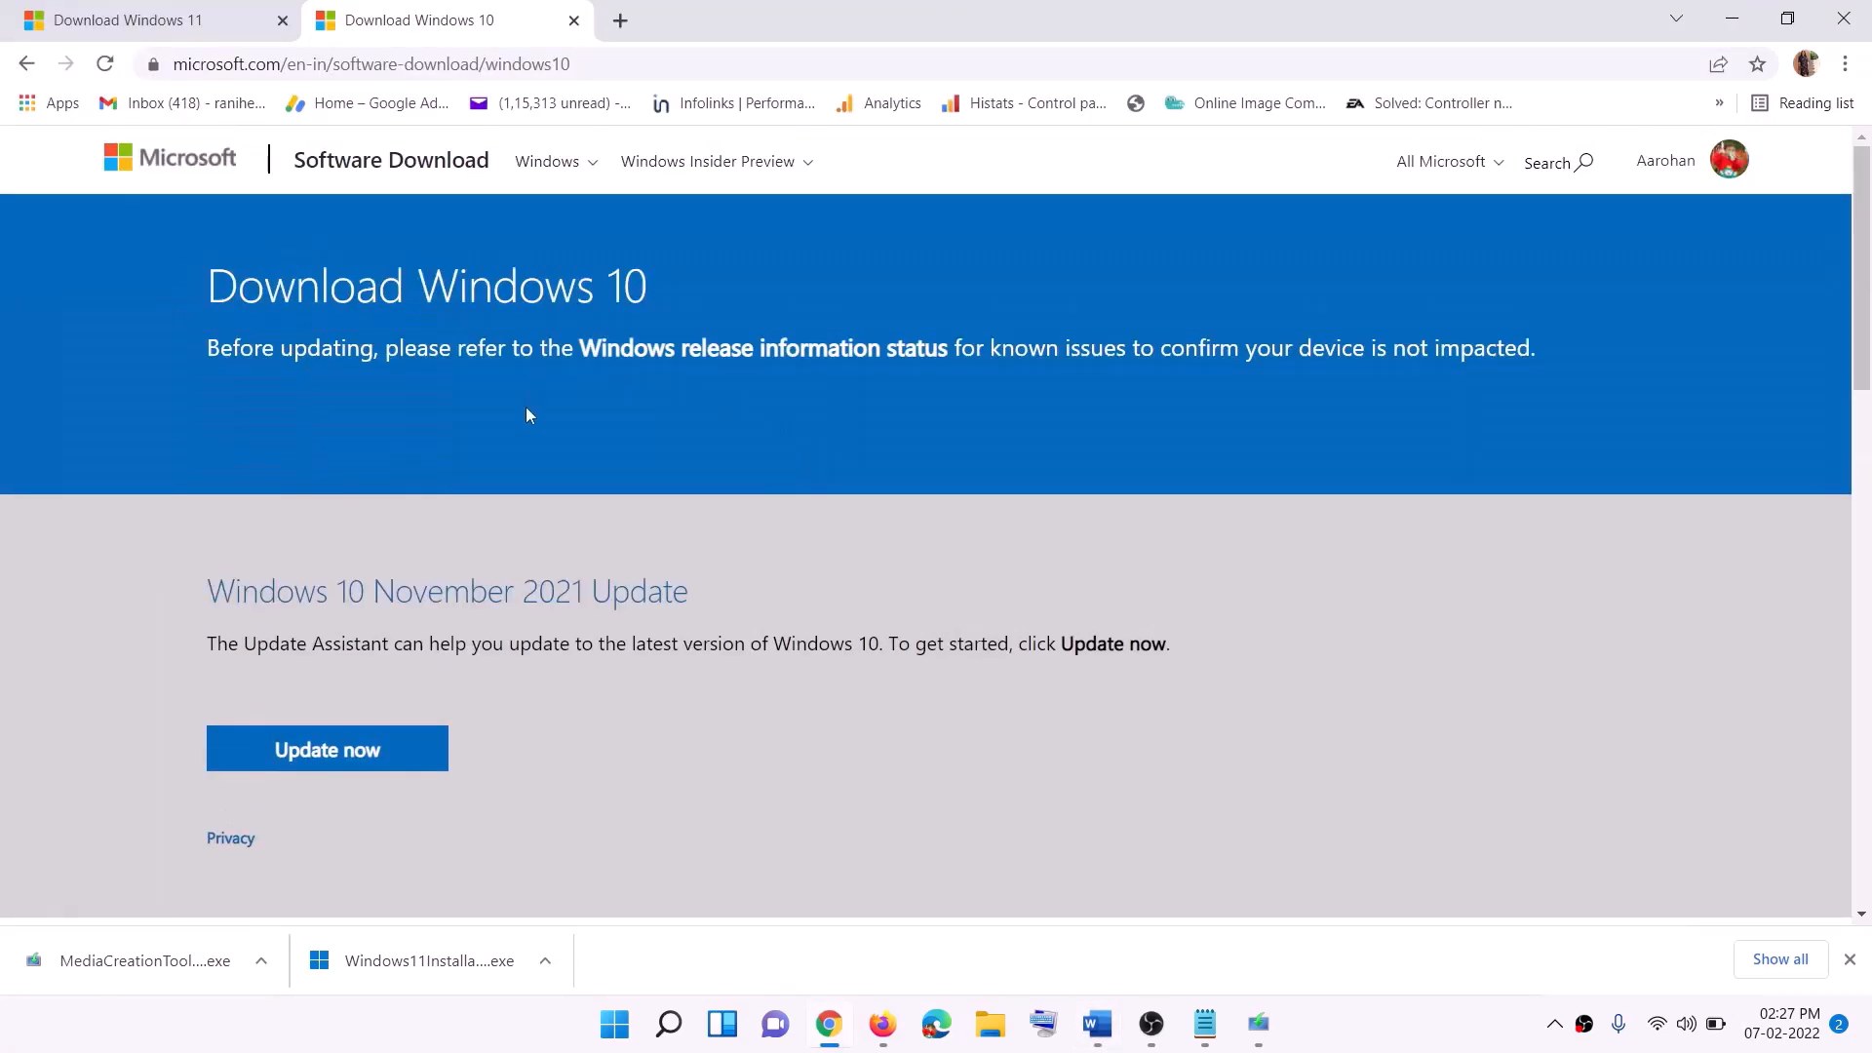
scroll(579, 357, "down", 5)
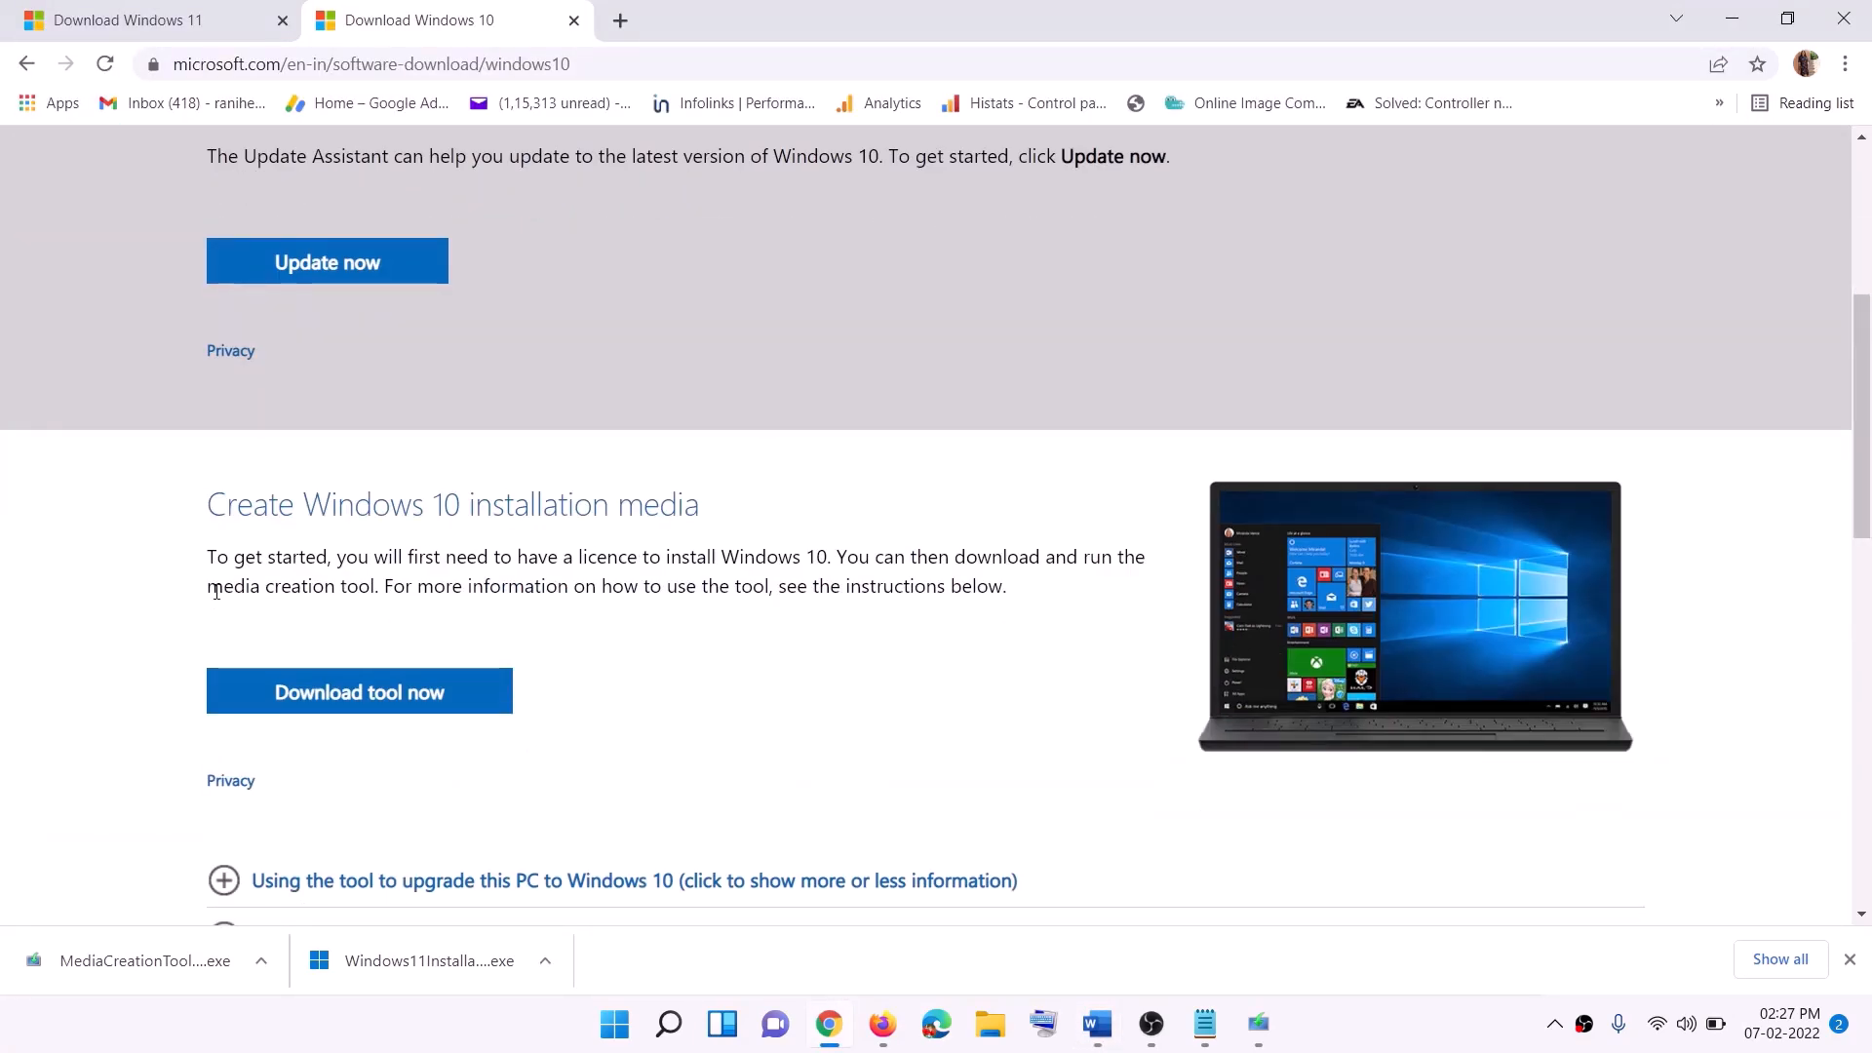
left_click_drag(215, 592, 419, 588)
scroll(627, 536, "down", 2)
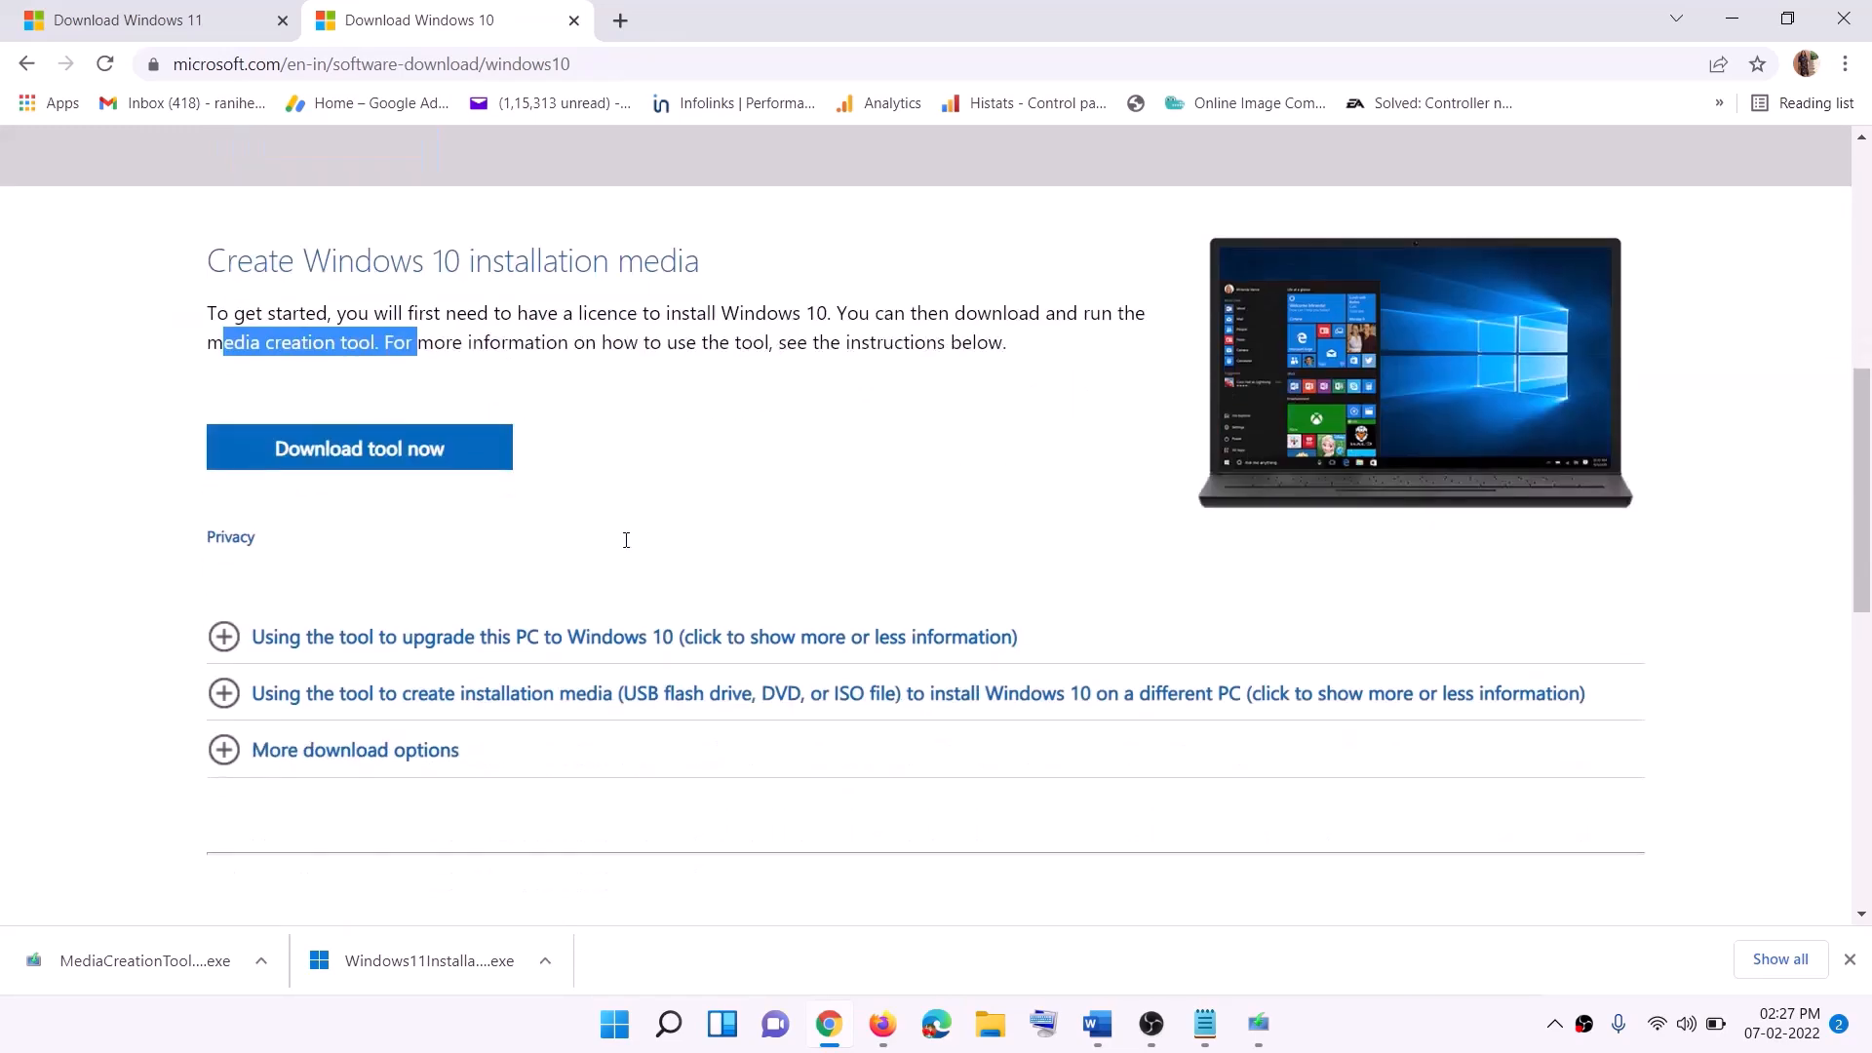
left_click(359, 453)
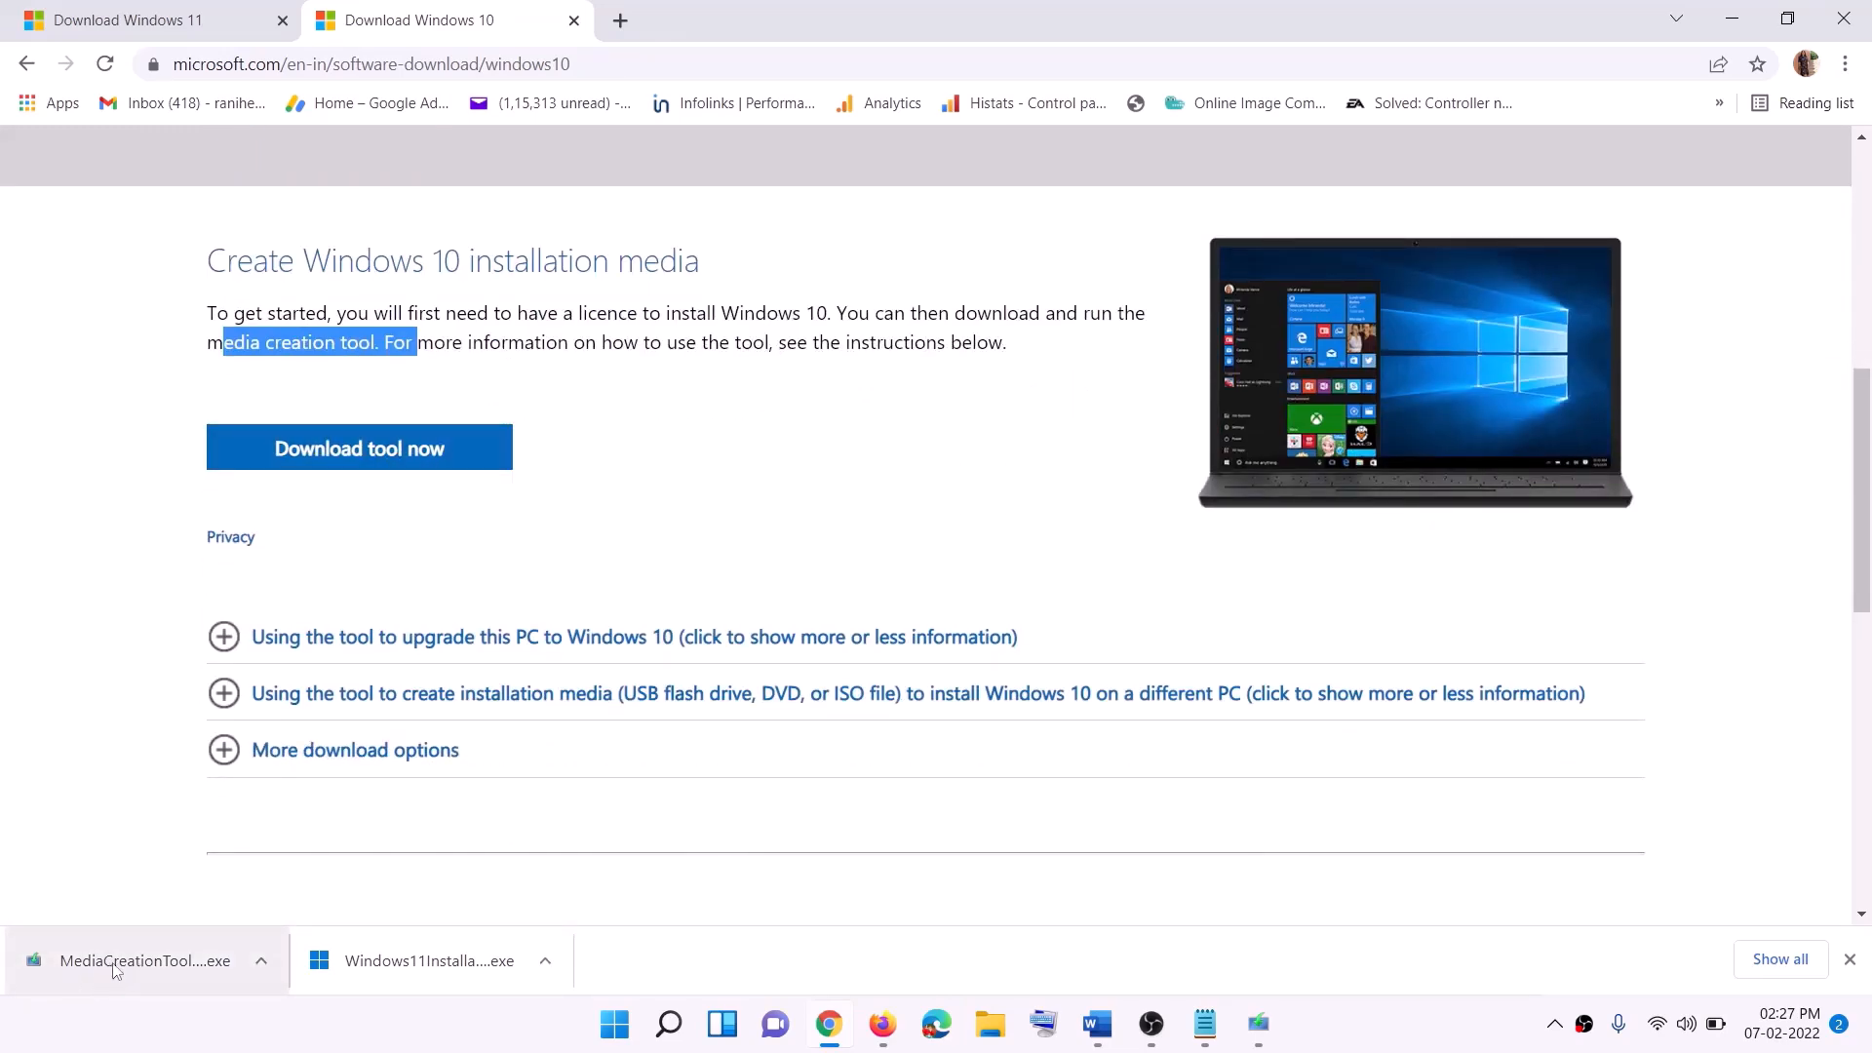
Step: Run MediaCreationTool, accept the licence terms and choose Upgrade this PC now
left_click(1279, 1041)
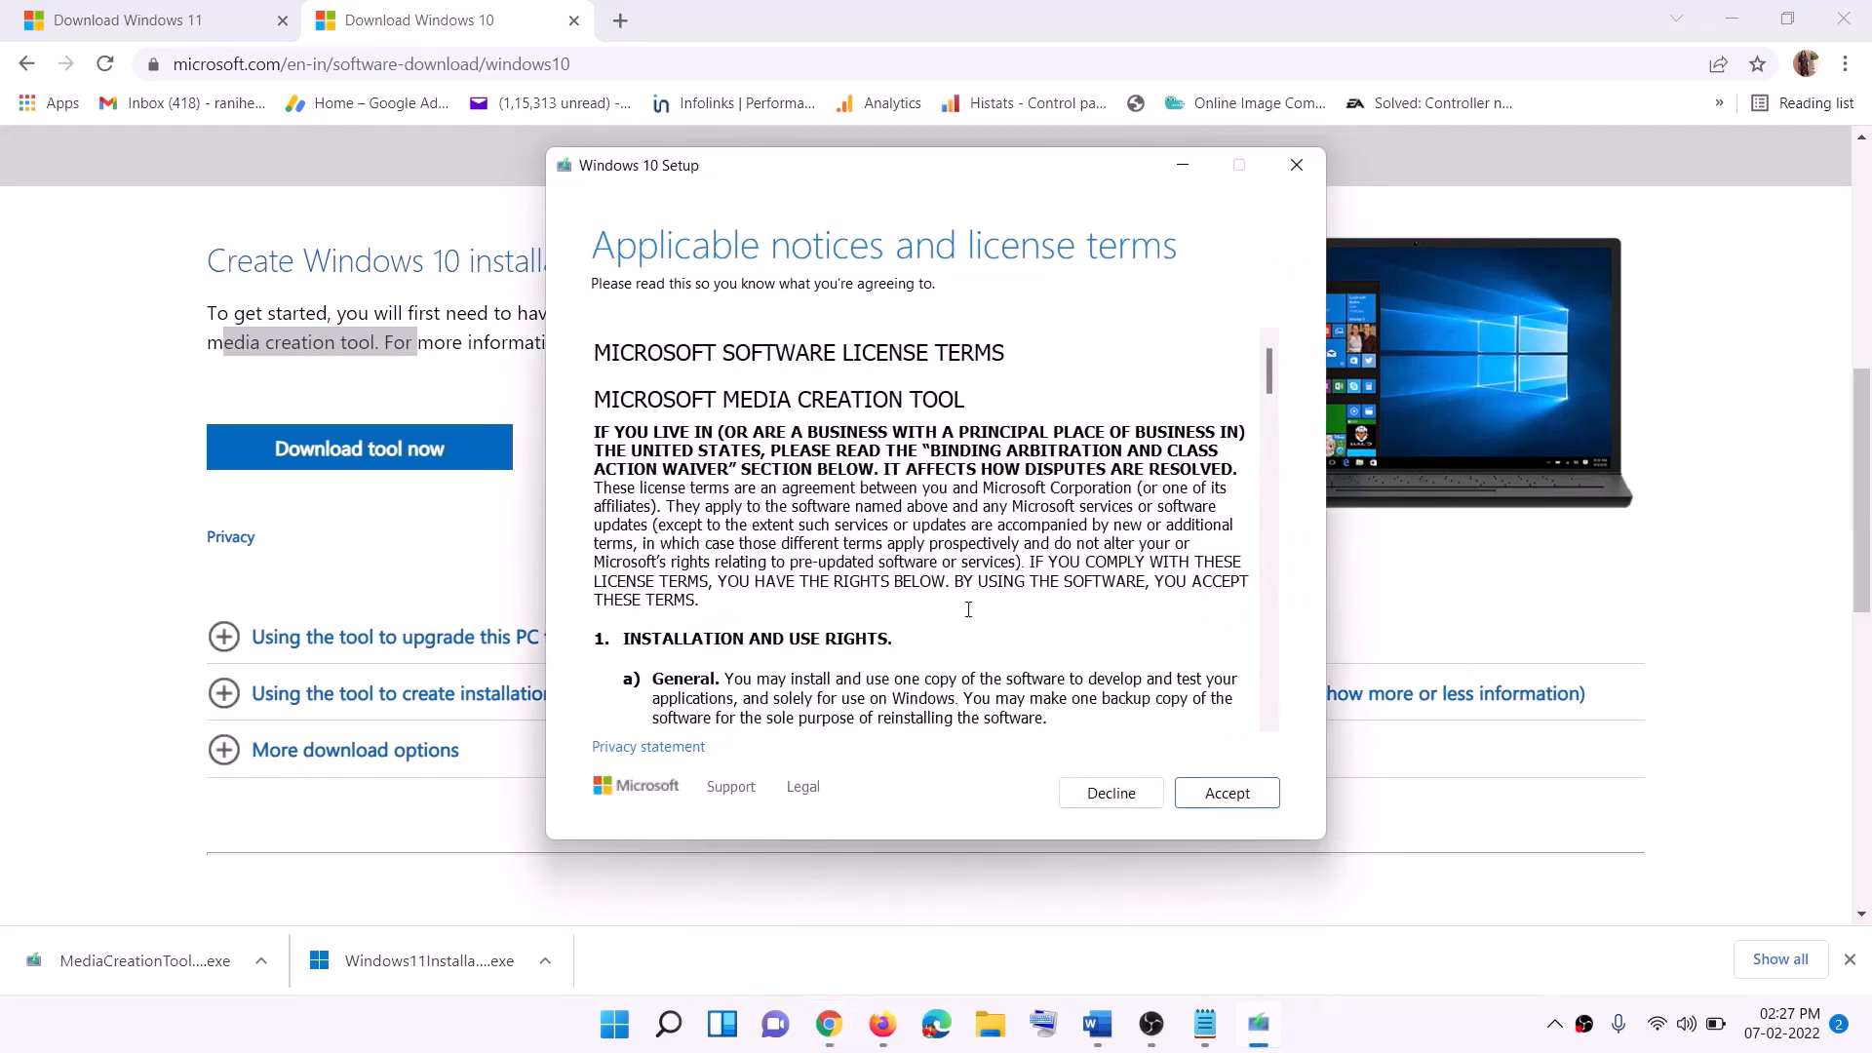
left_click(1215, 792)
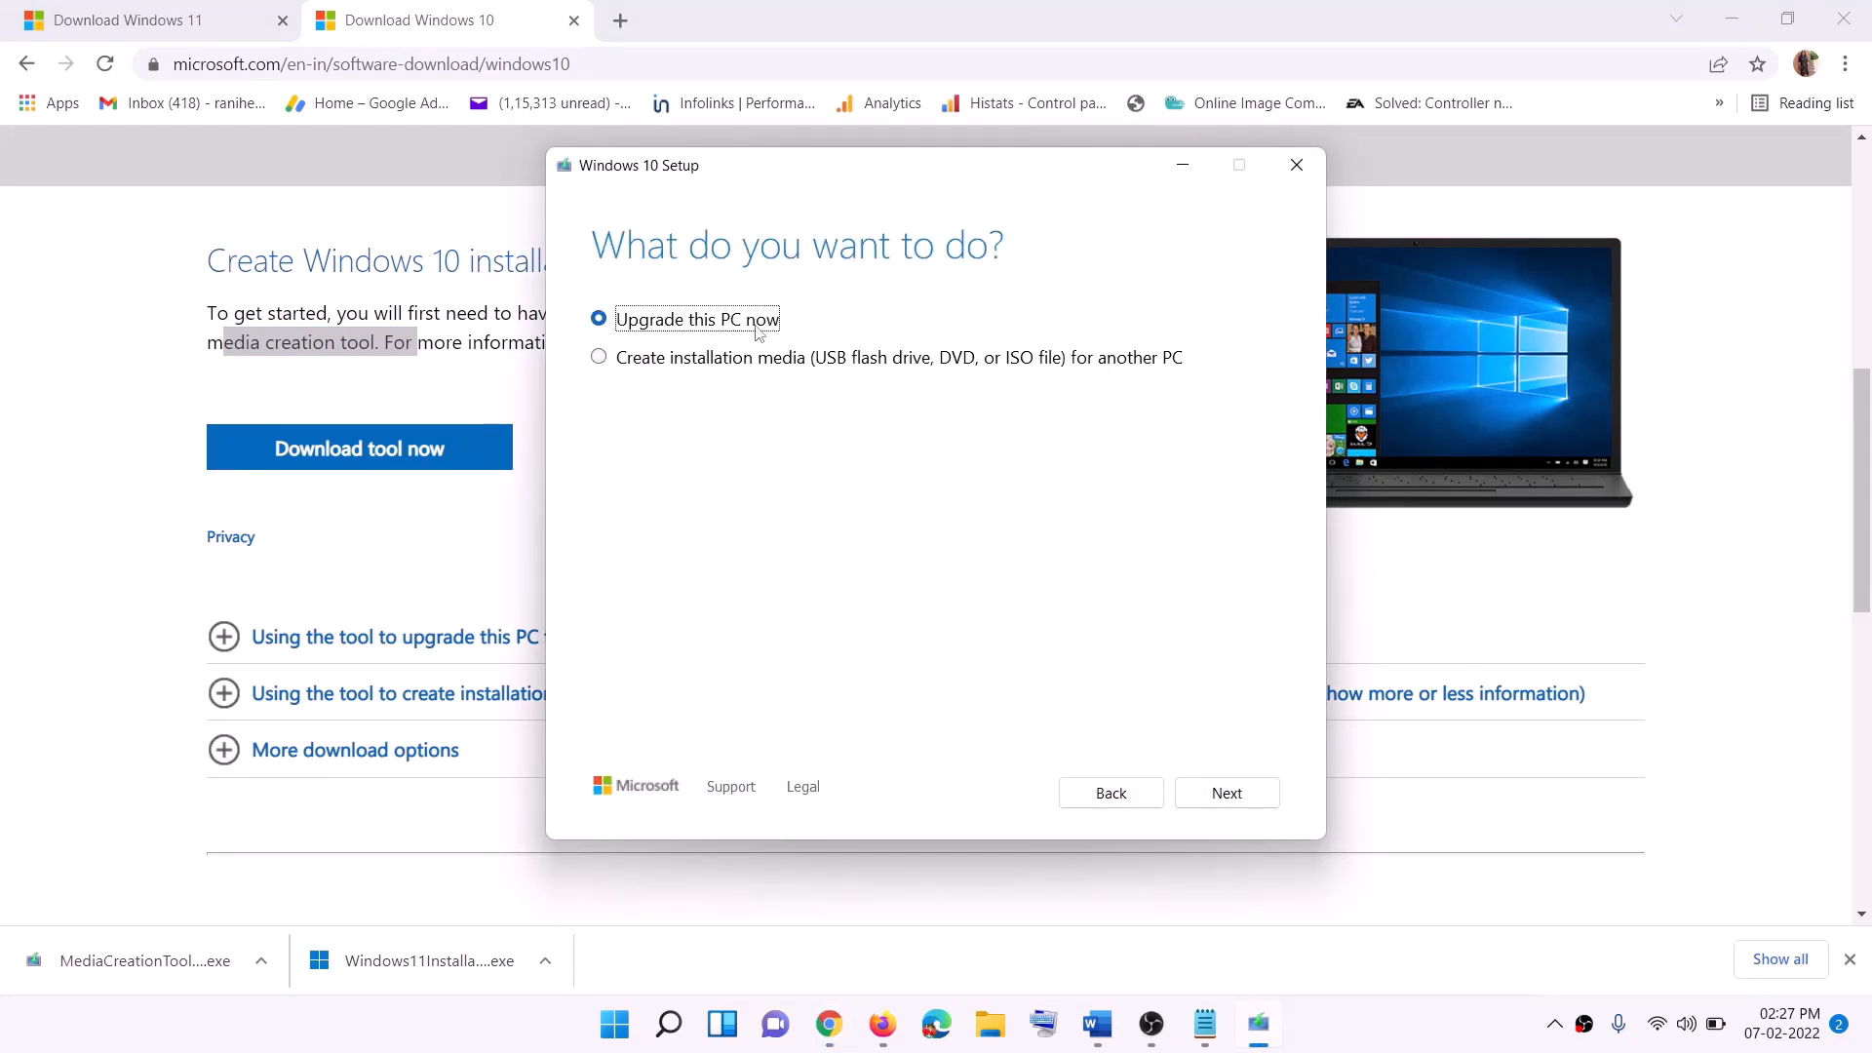
left_click(1225, 794)
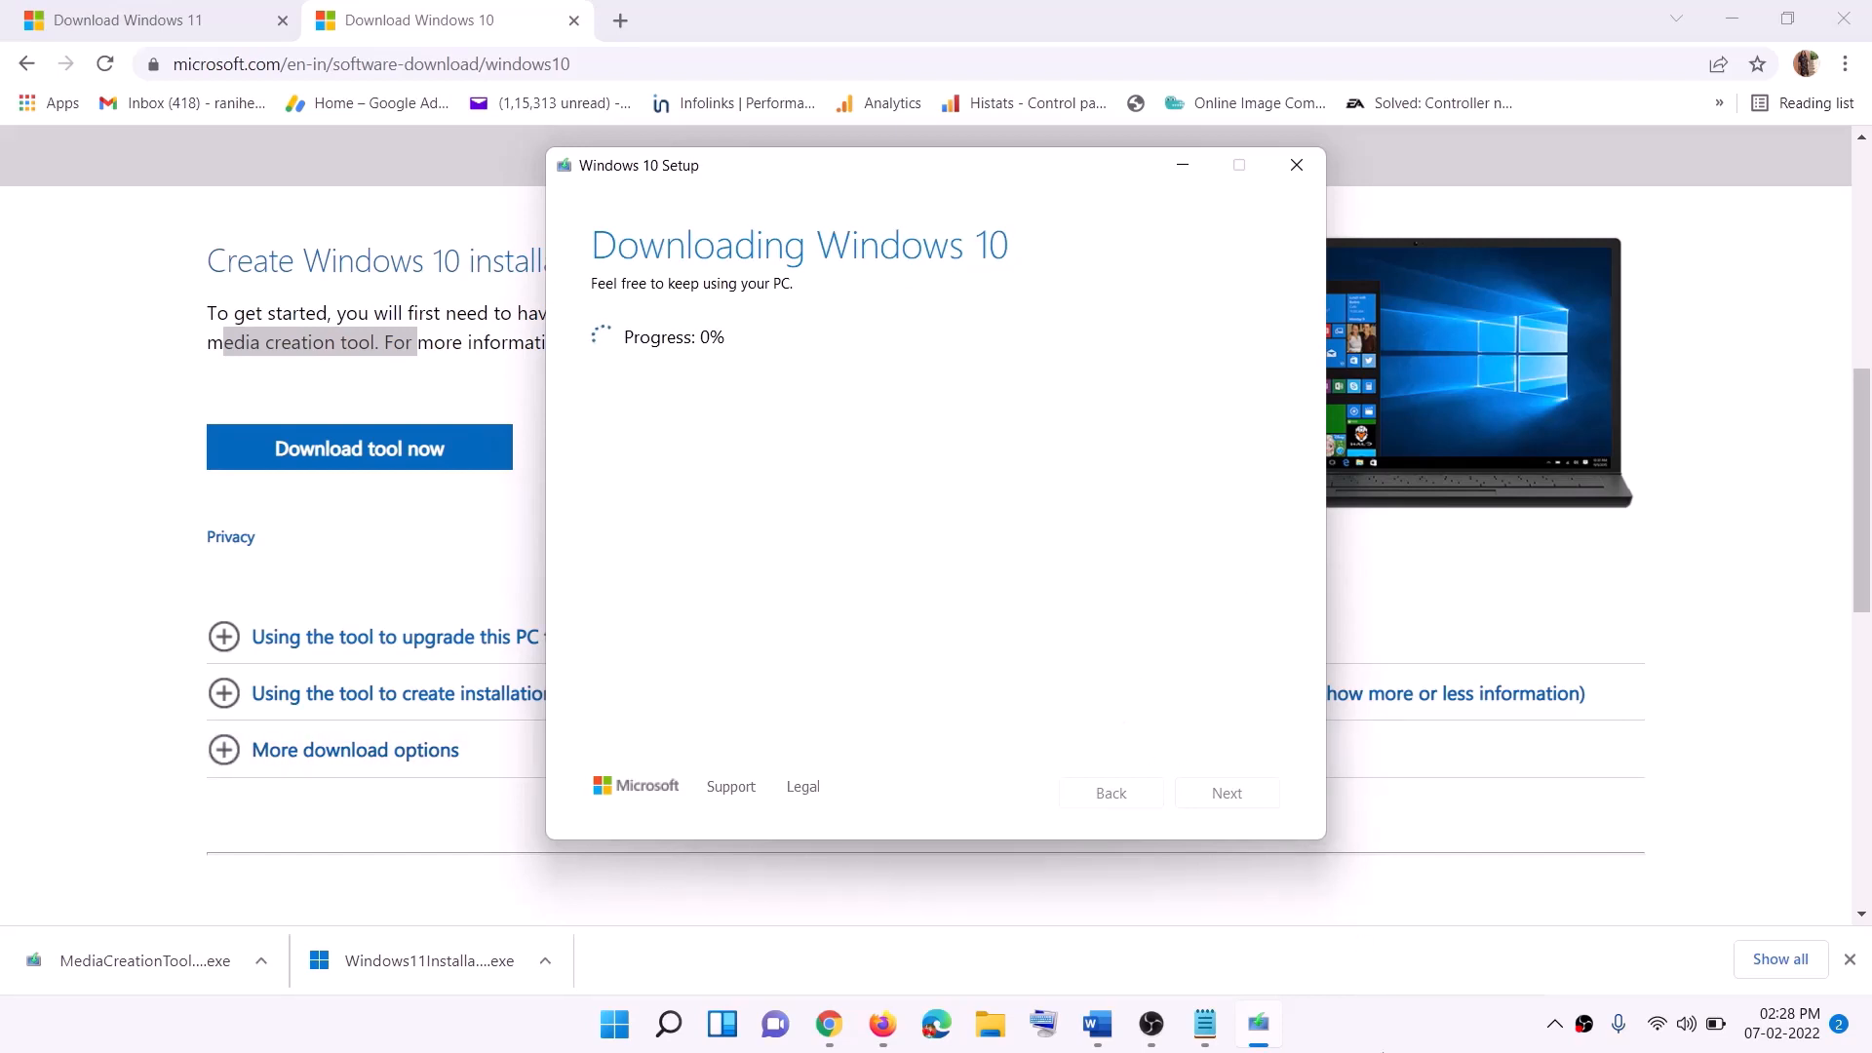
left_click(1380, 1039)
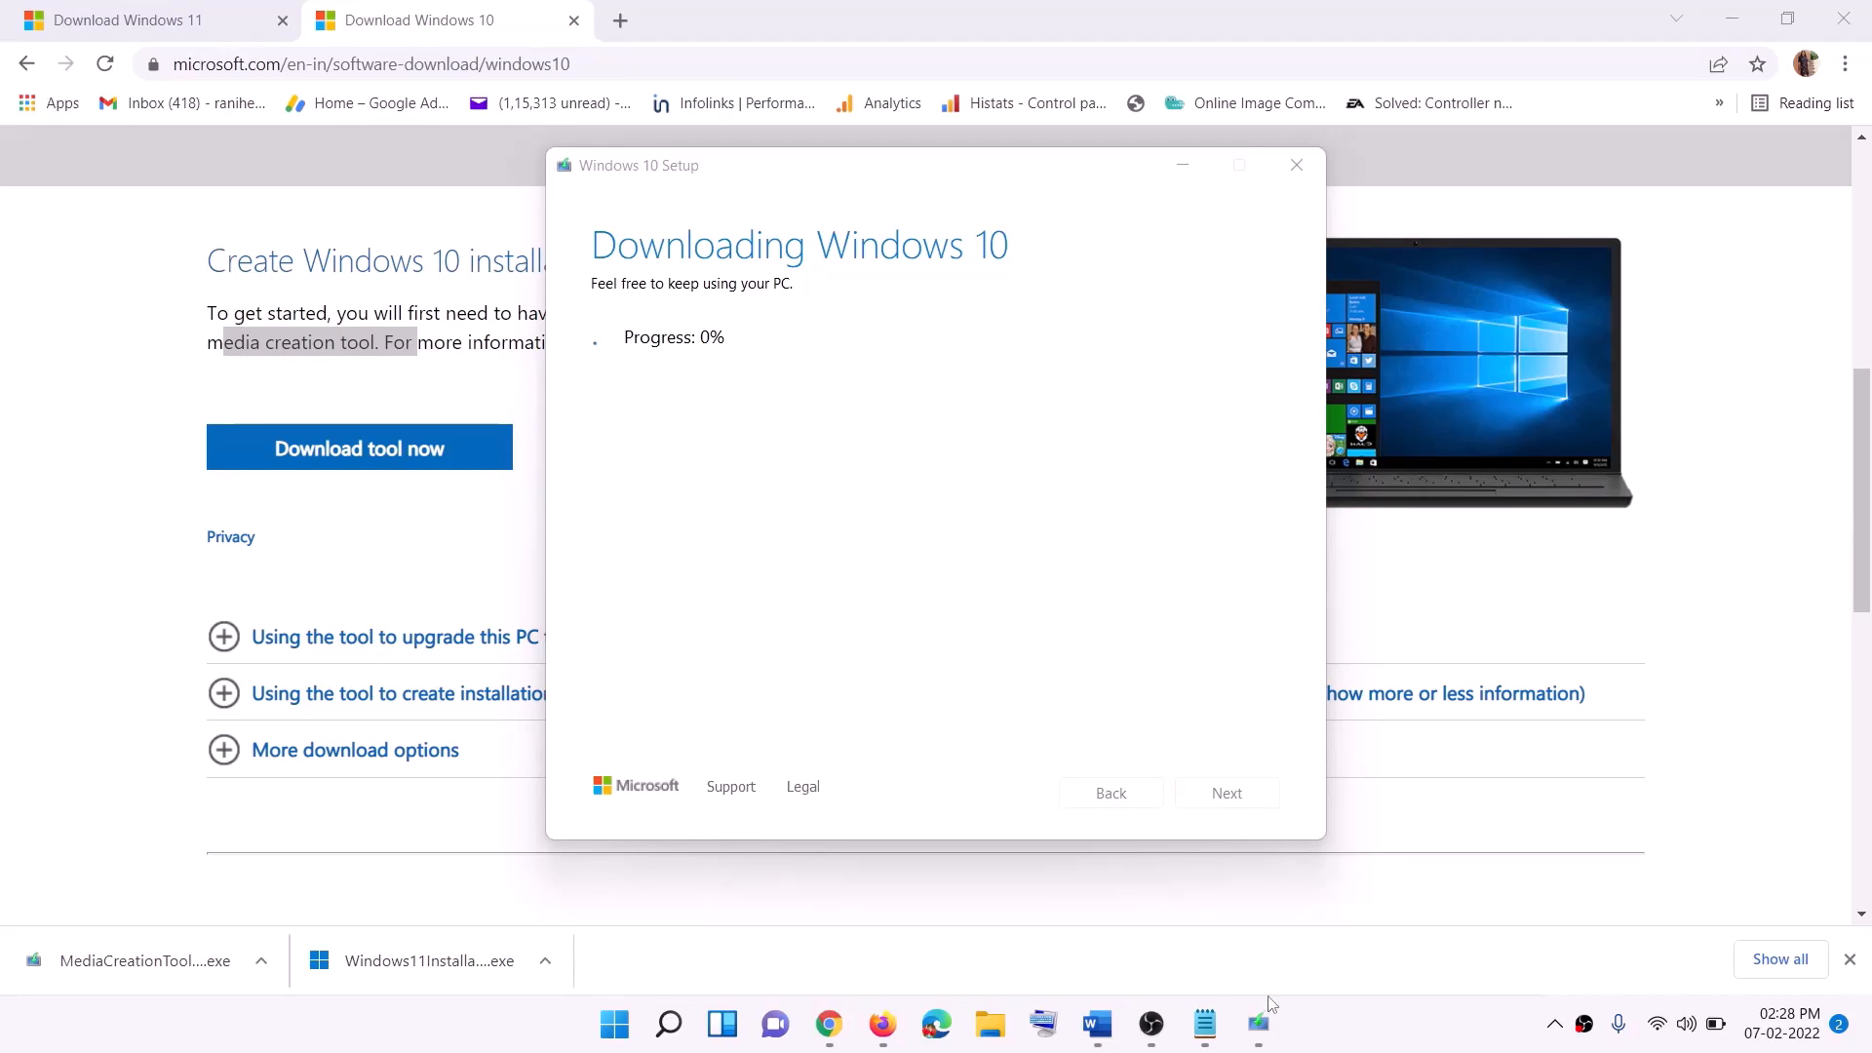
Step: Maximize the Word guide and scroll to its Ready to install step
left_click(1109, 1040)
scroll(200, 476, "down", 1)
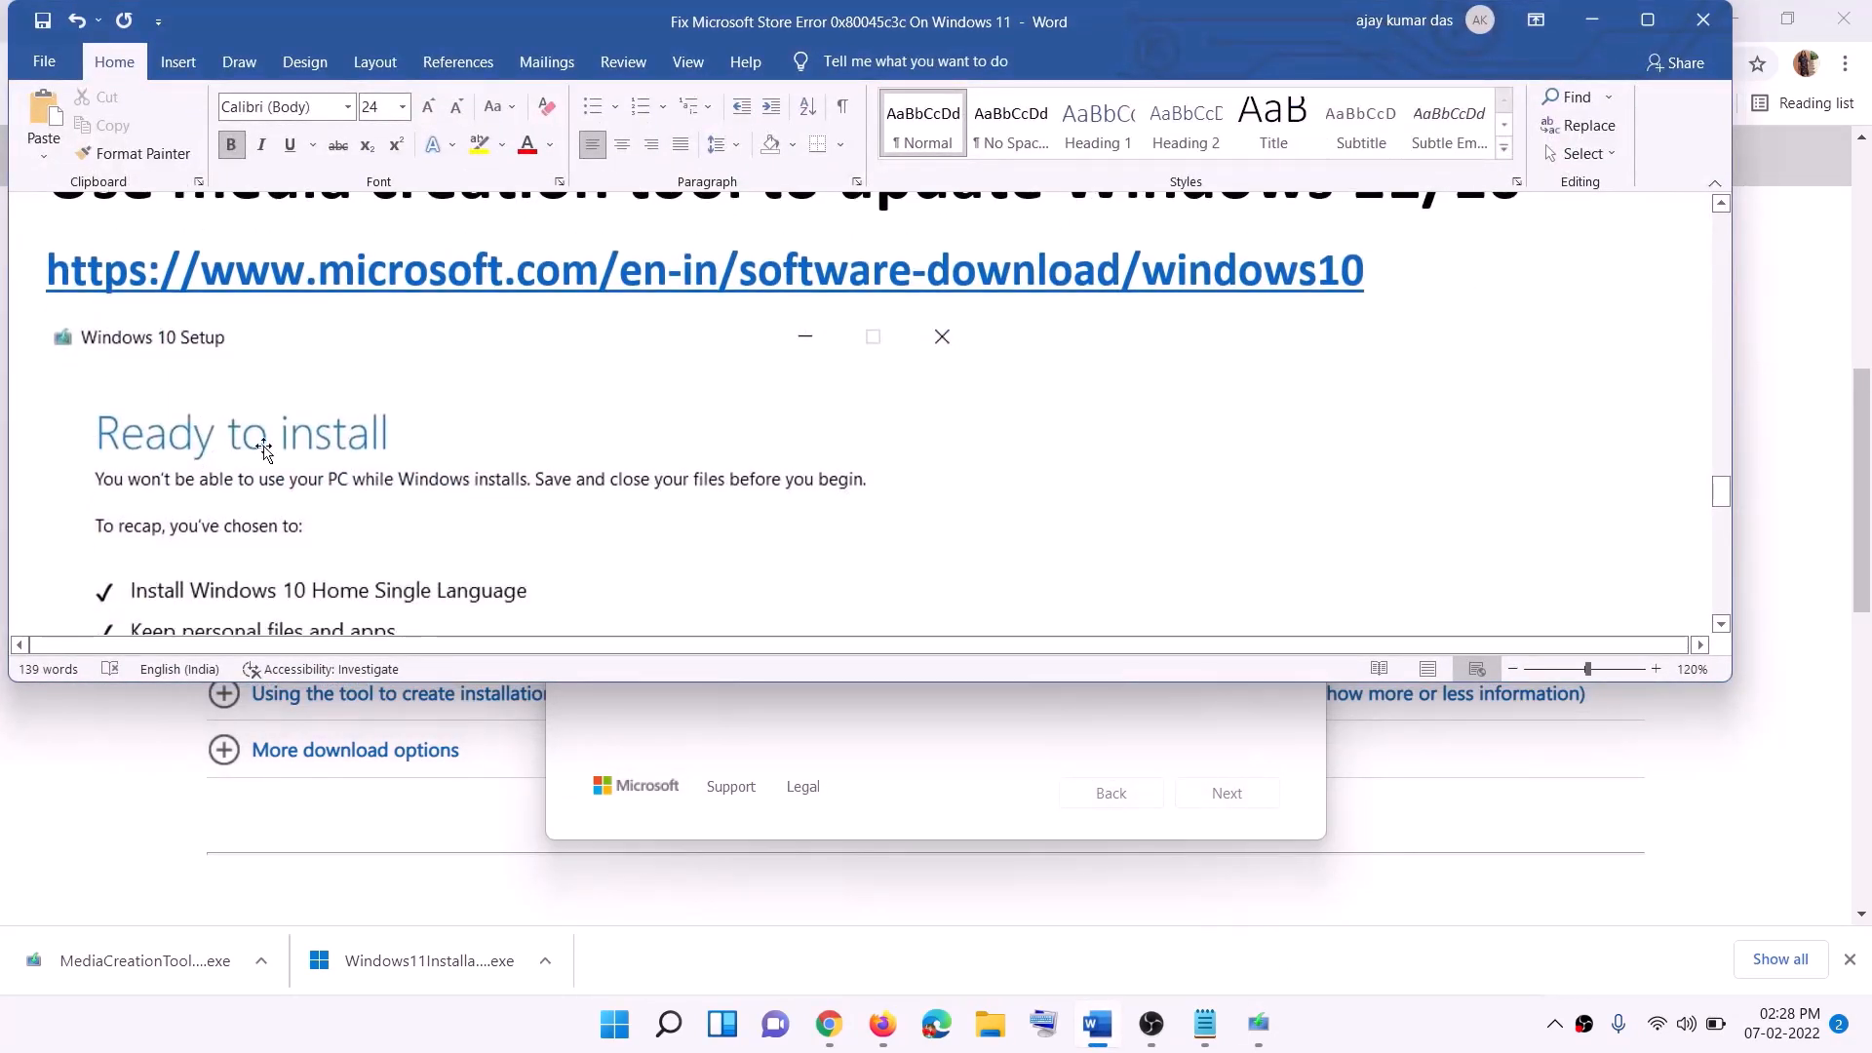
left_click(1648, 20)
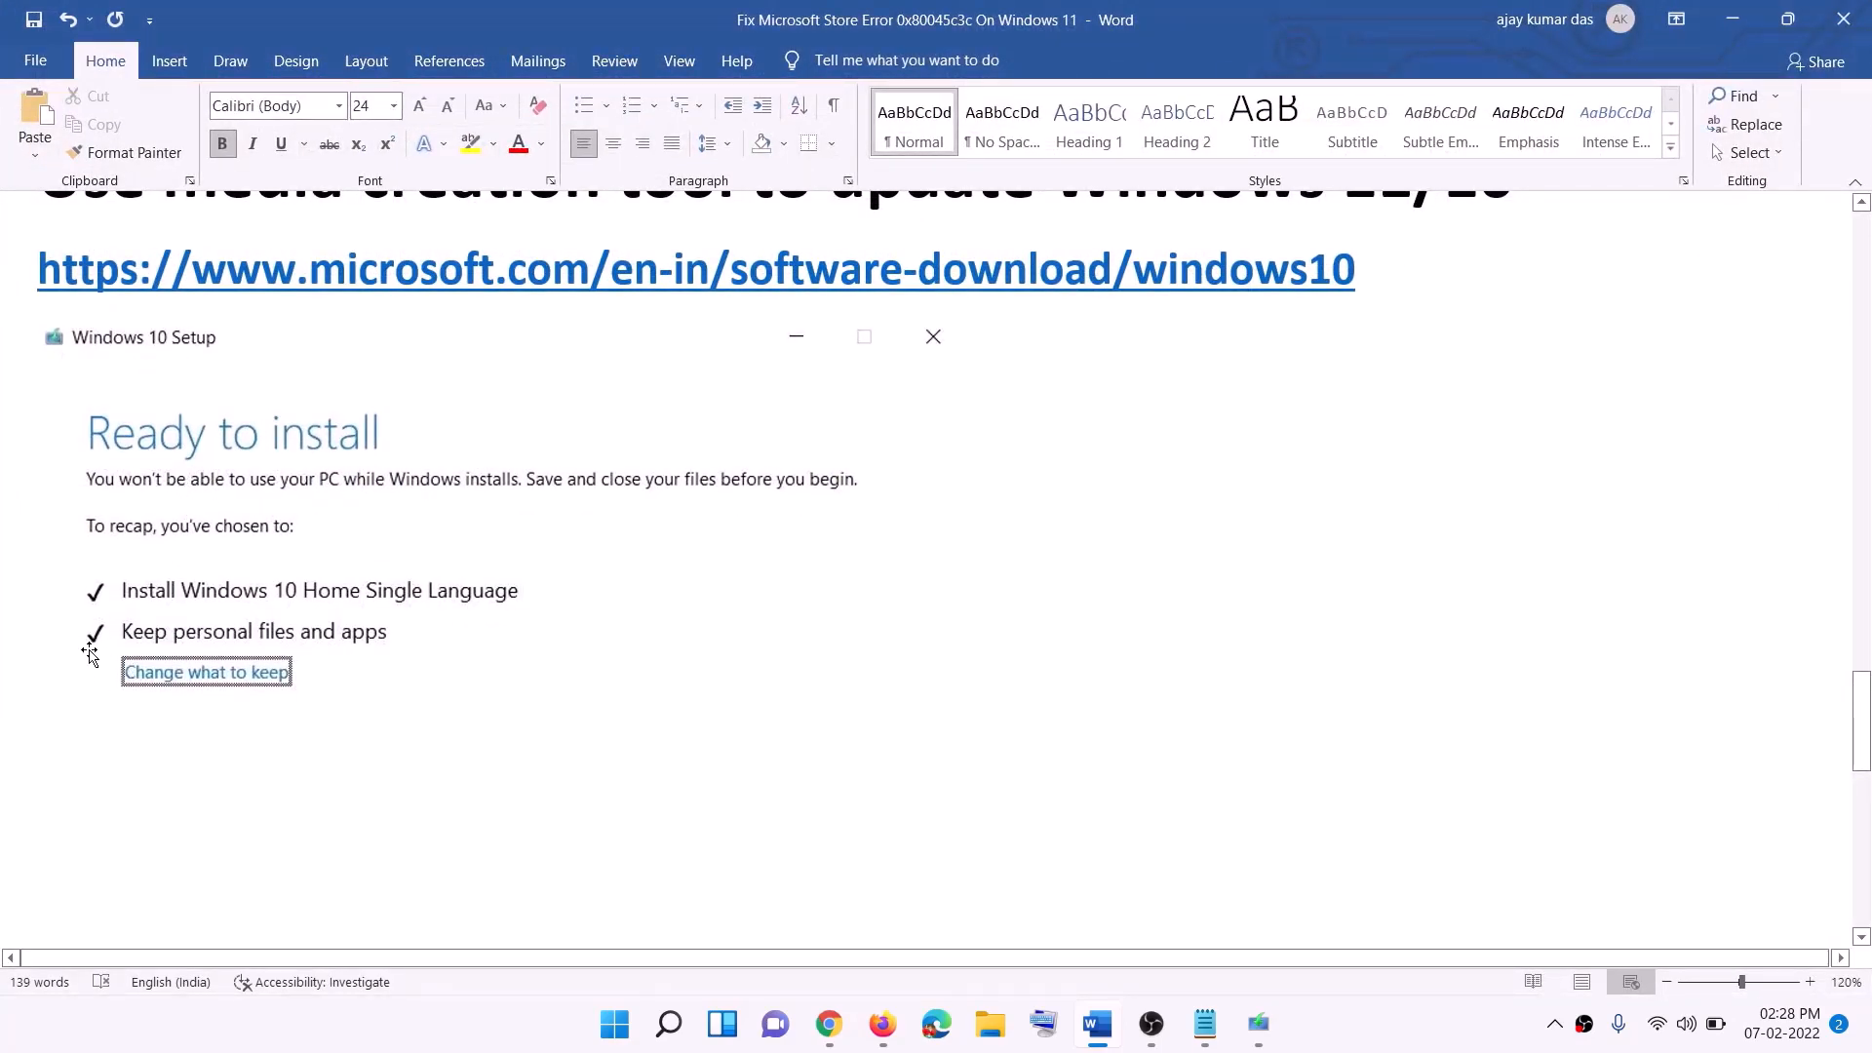
scroll(961, 678, "down", 2)
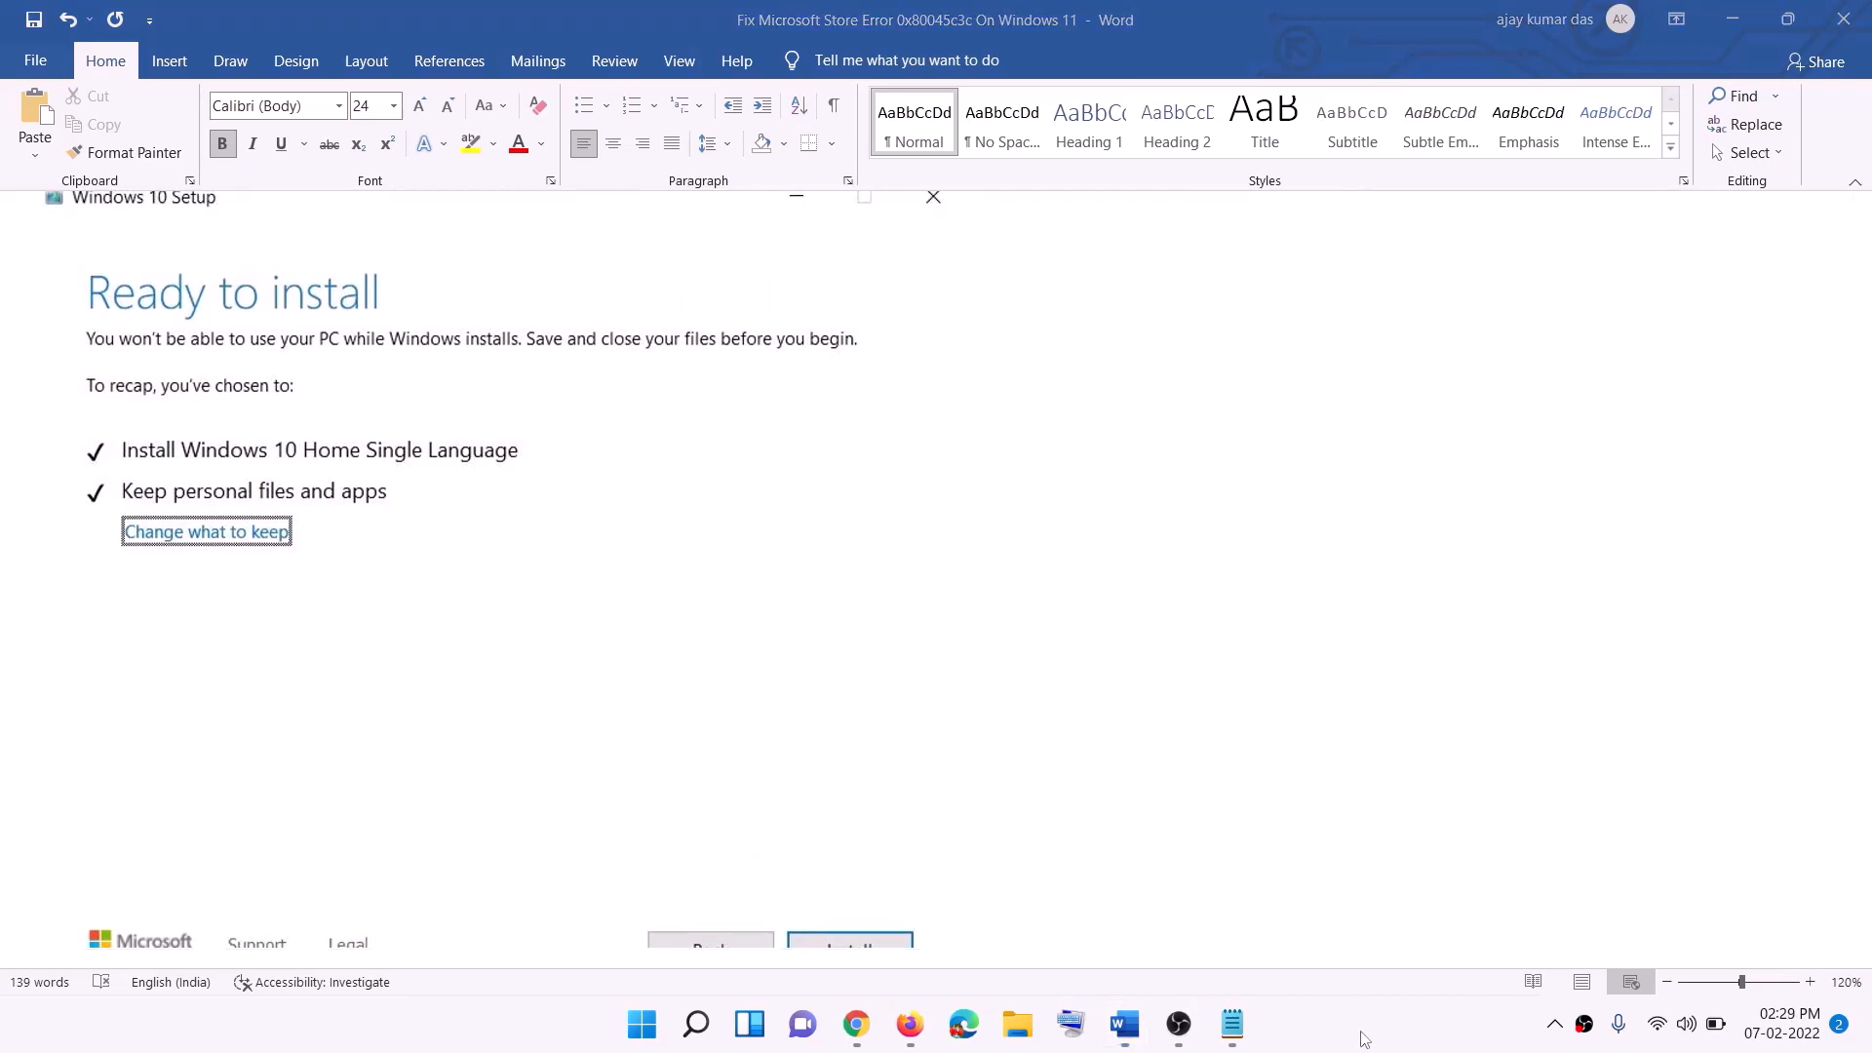
Step: Download the Windows 11 media creation tool and run it, approving the administrator prompt
left_click(862, 1030)
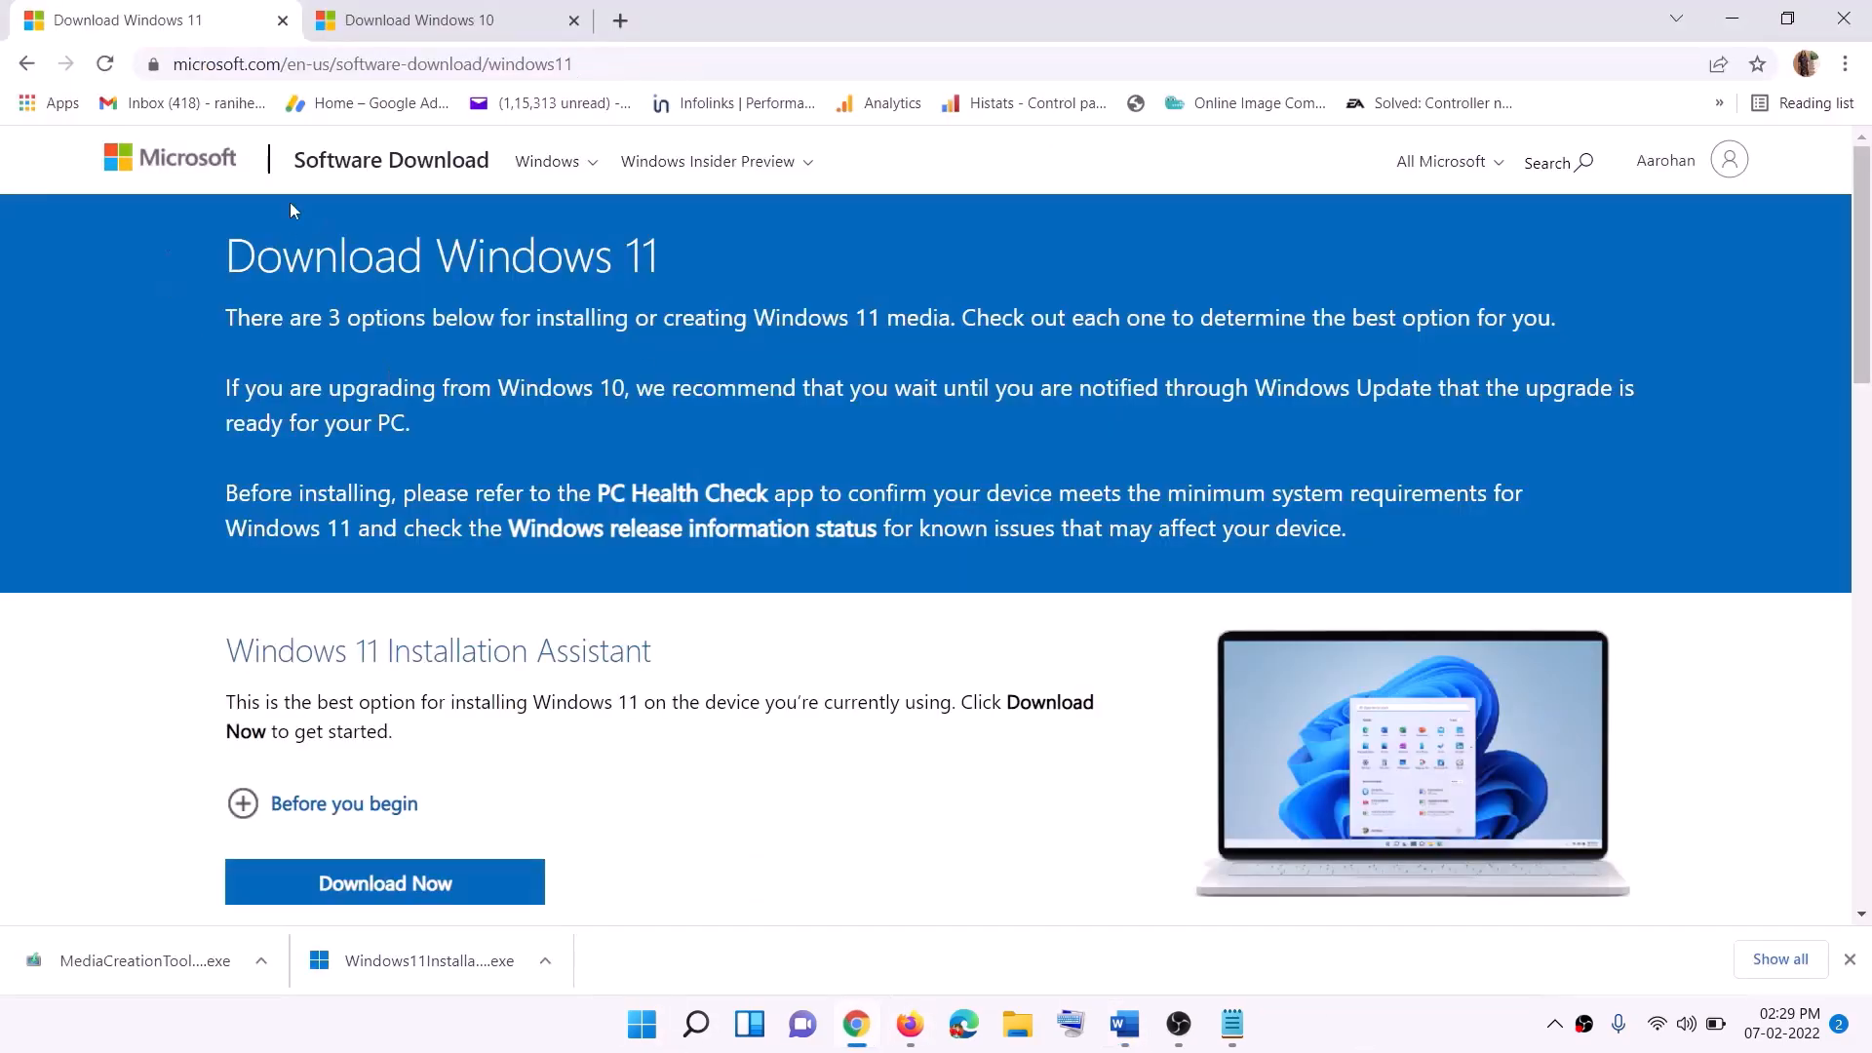
scroll(605, 642, "down", 5)
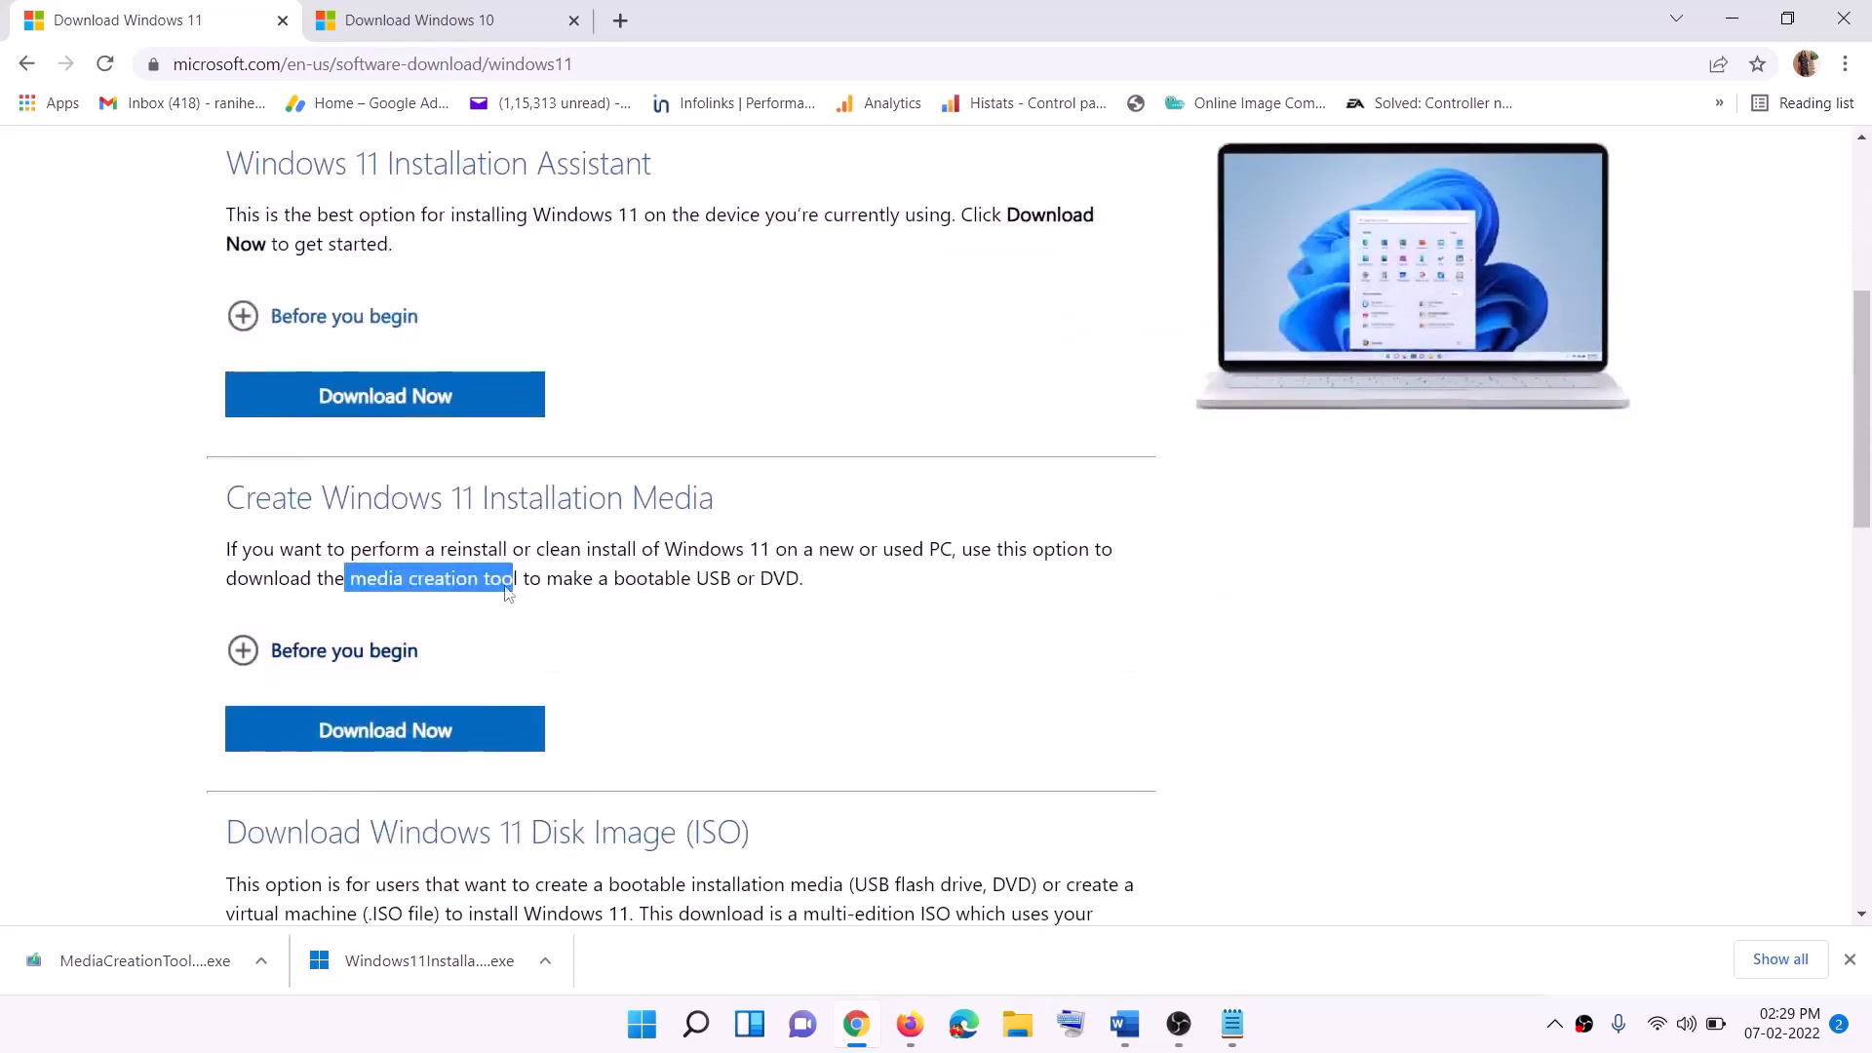
left_click(356, 579)
left_click_drag(356, 578, 541, 579)
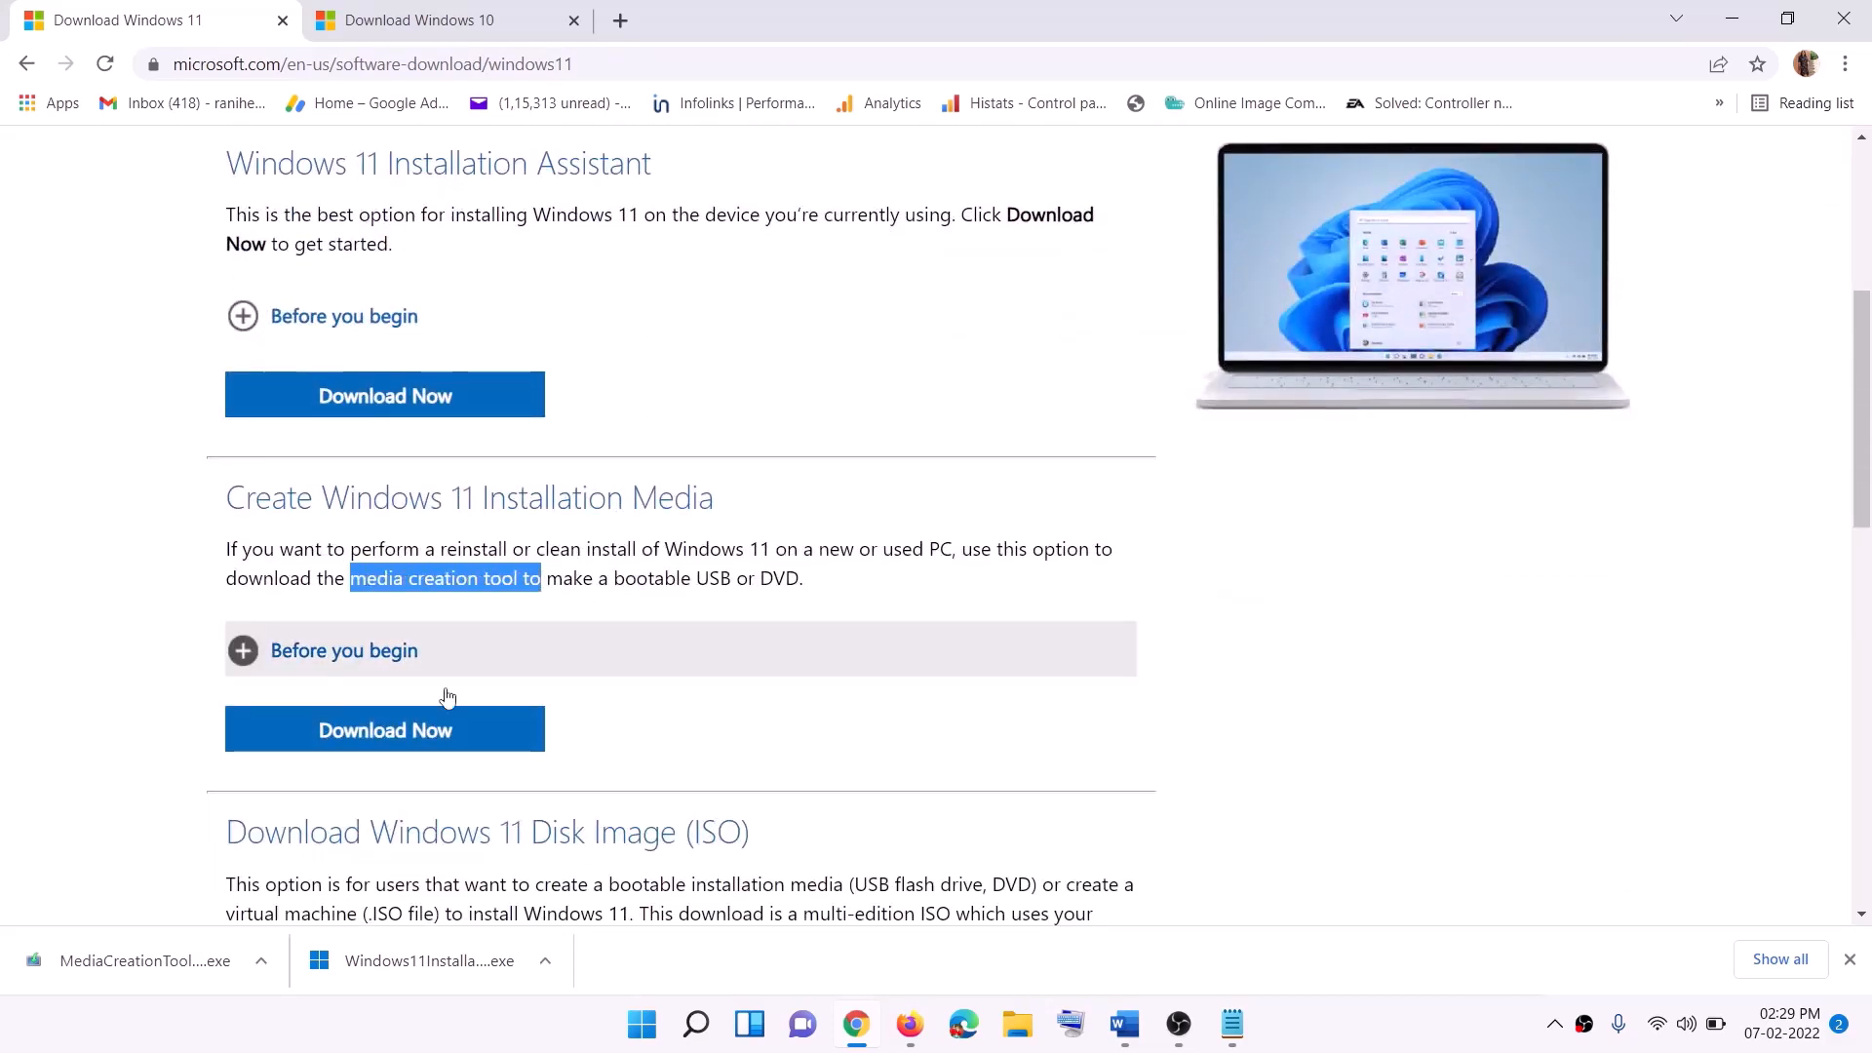
left_click(371, 743)
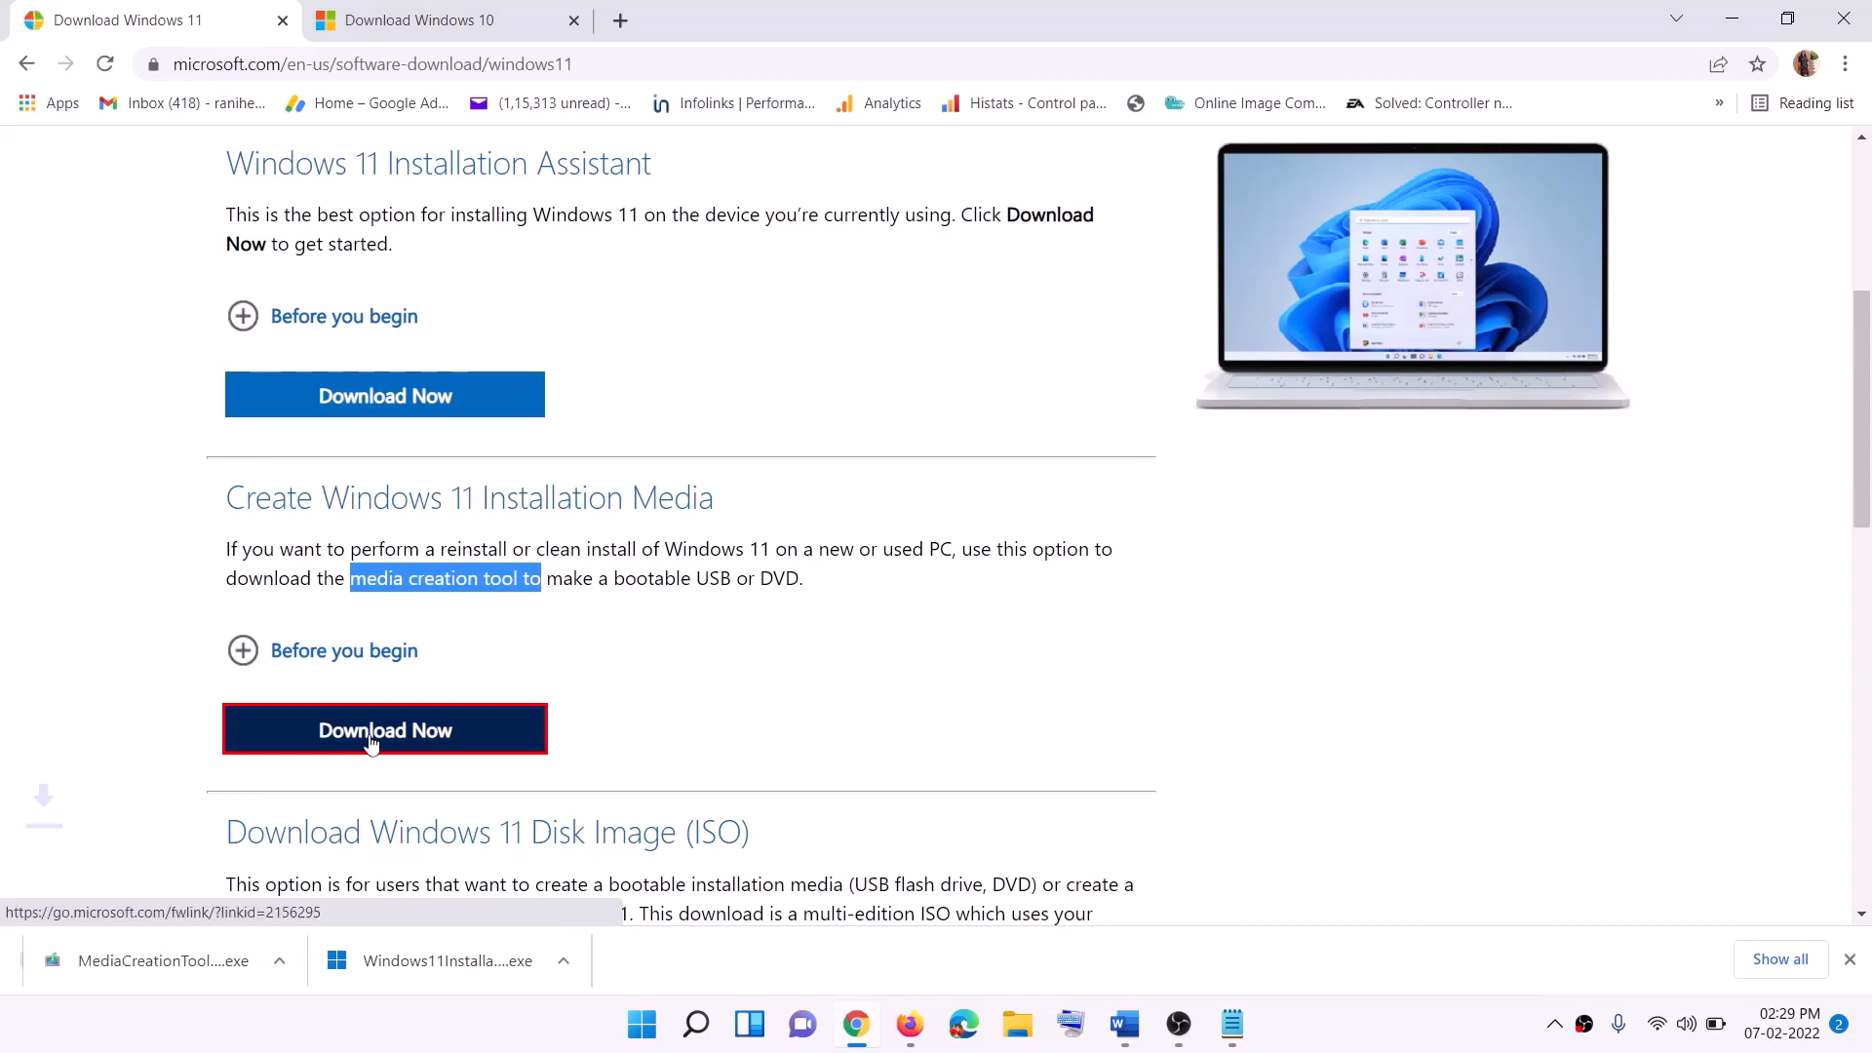
left_click(127, 967)
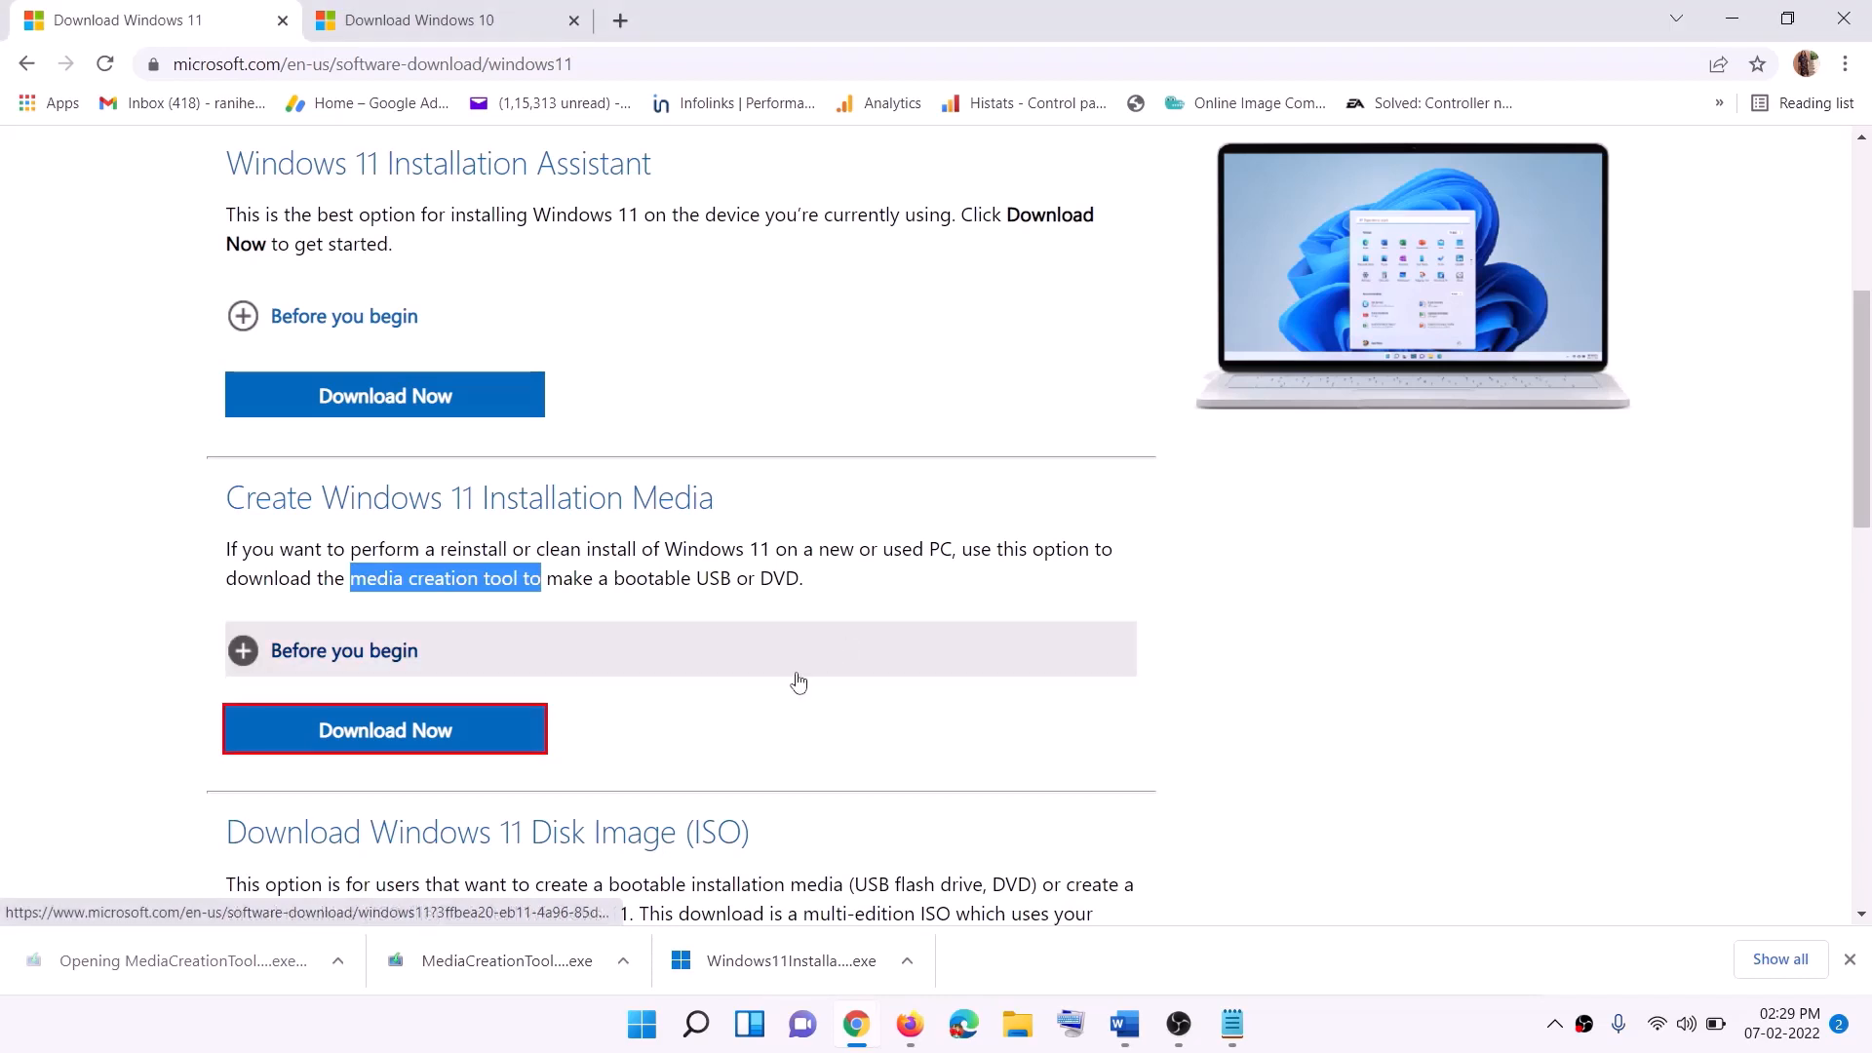
left_click(830, 720)
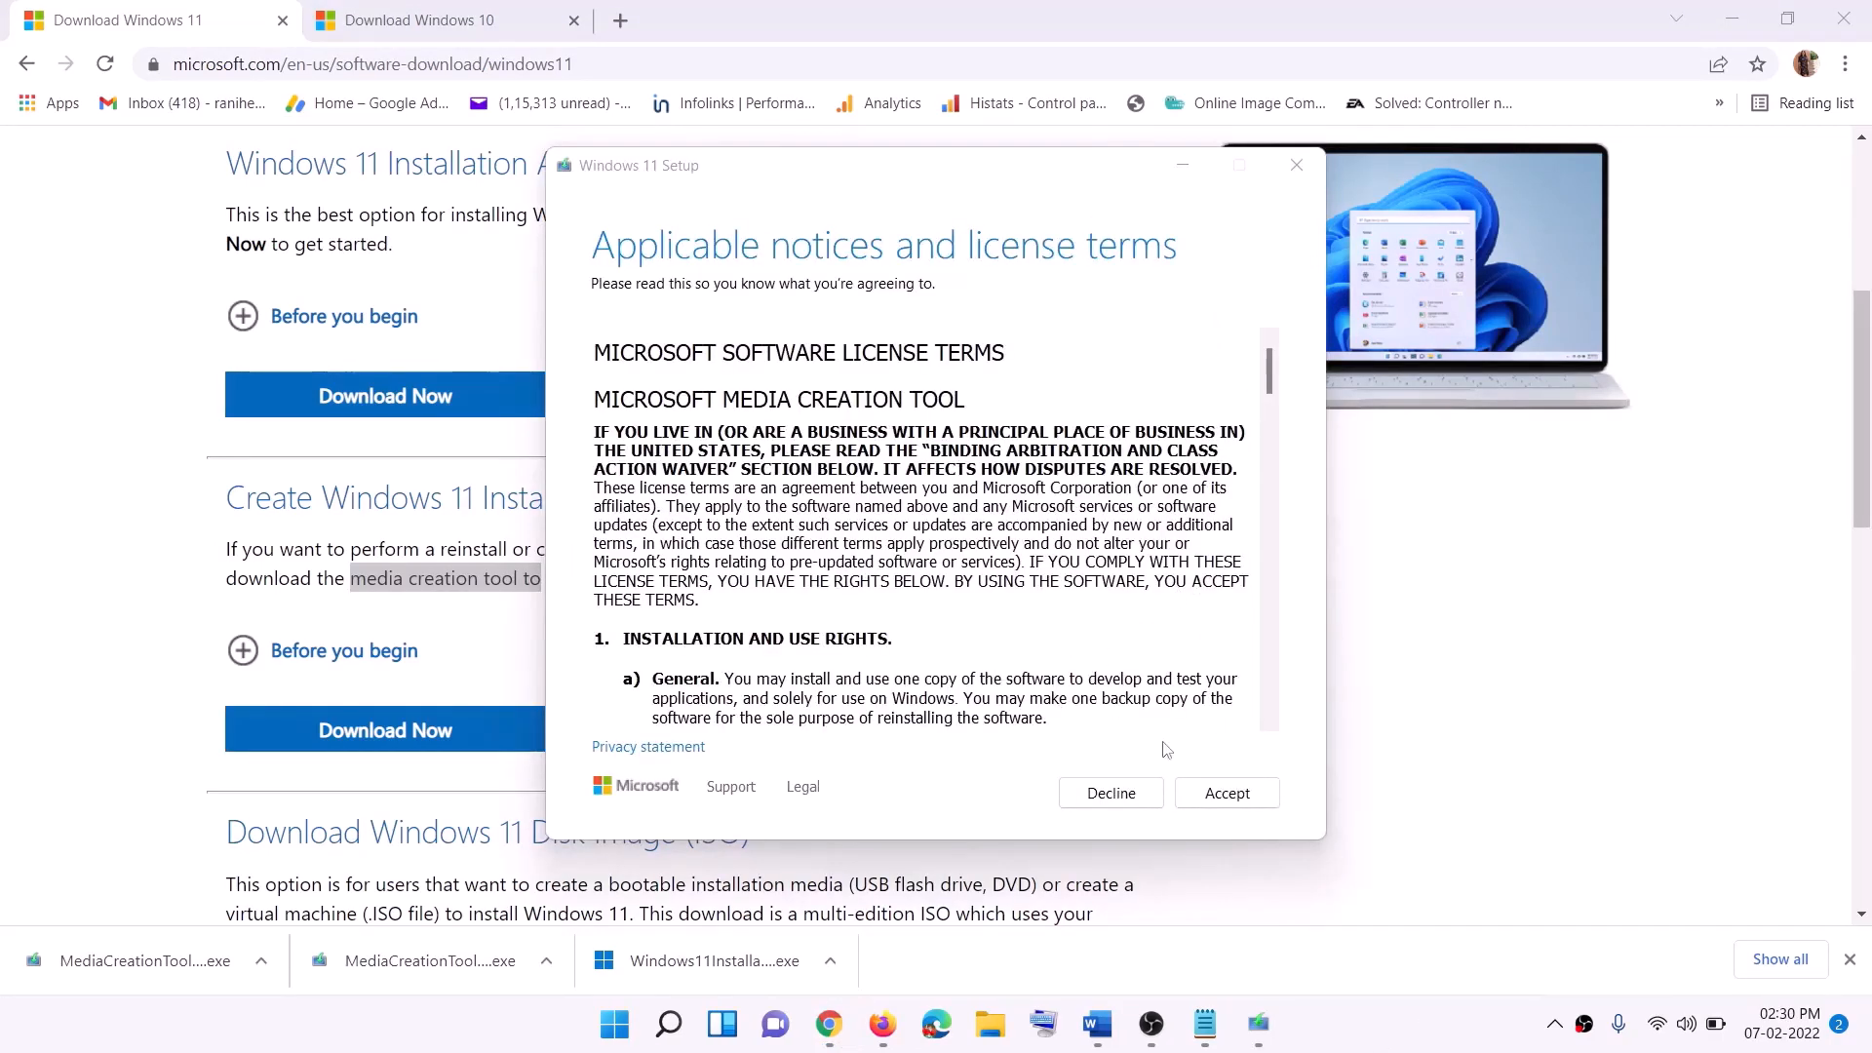
Step: Accept the Windows 11 licence, keep recommended options, and save an ISO named Windows on the Desktop
left_click(1210, 789)
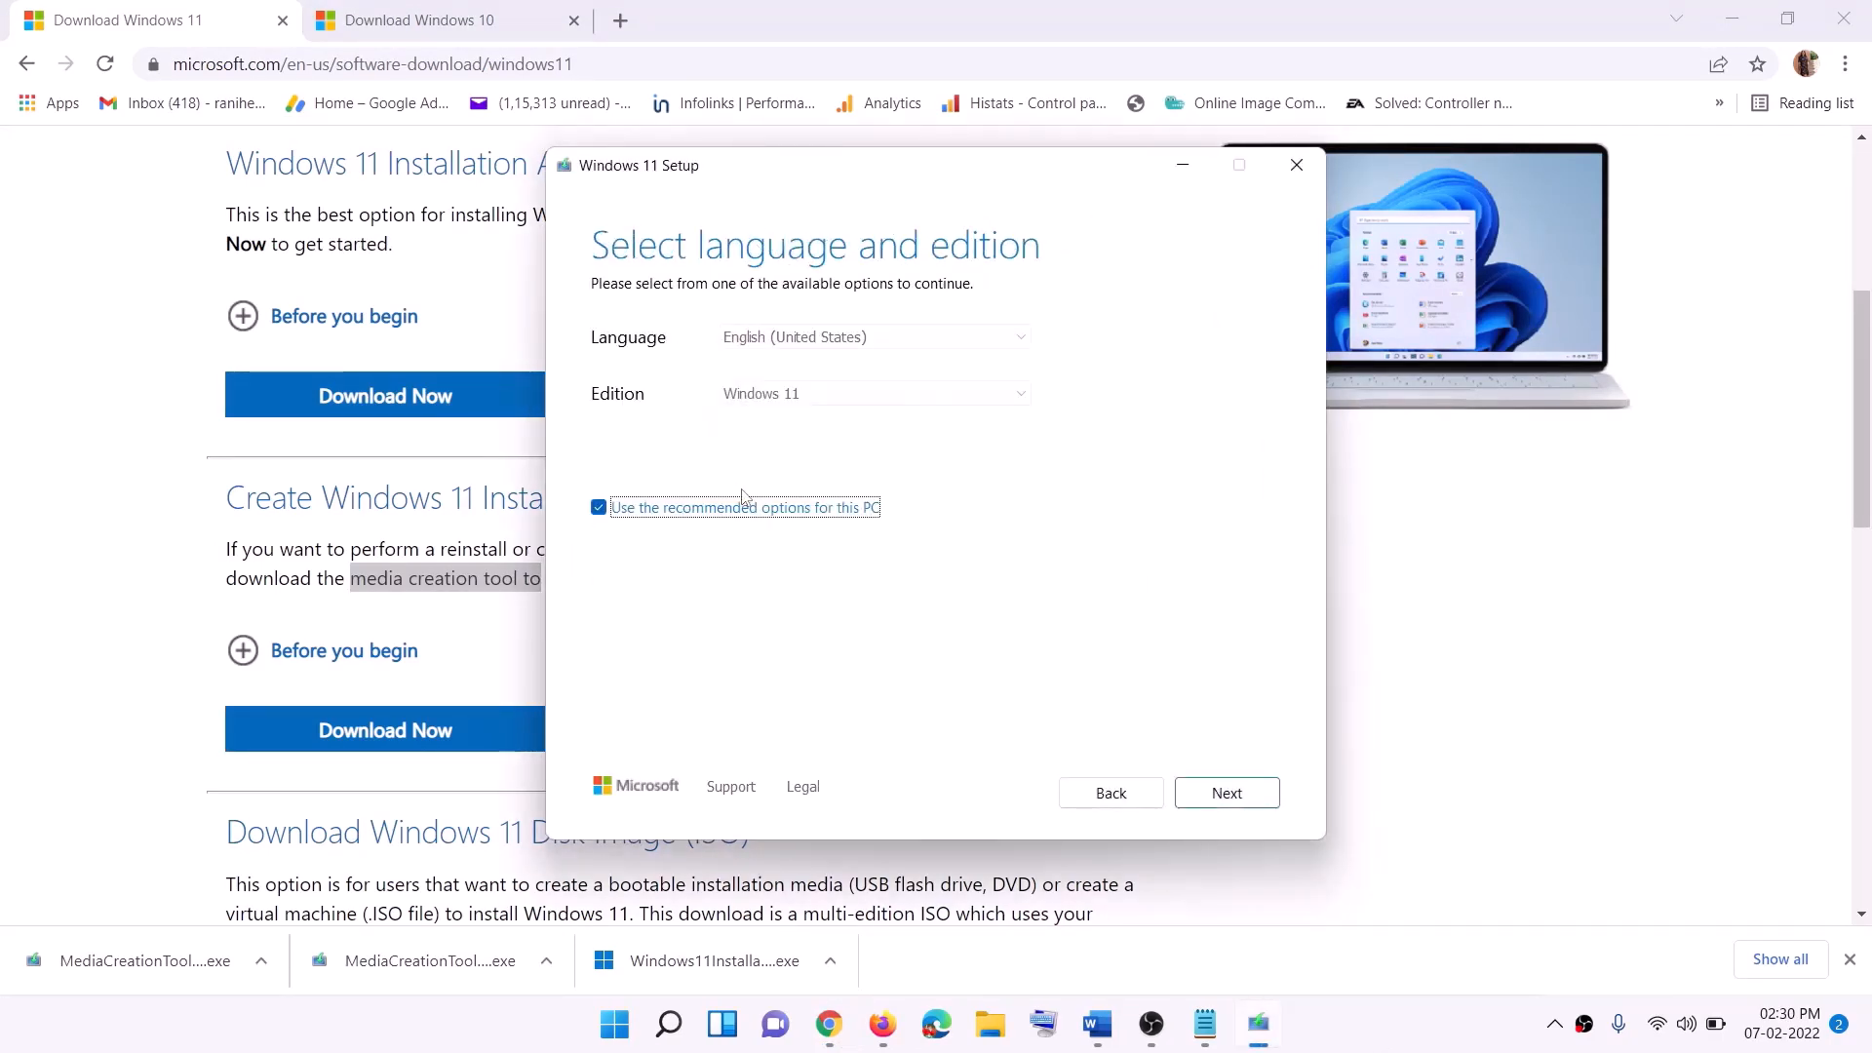
left_click(1219, 792)
left_click(620, 423)
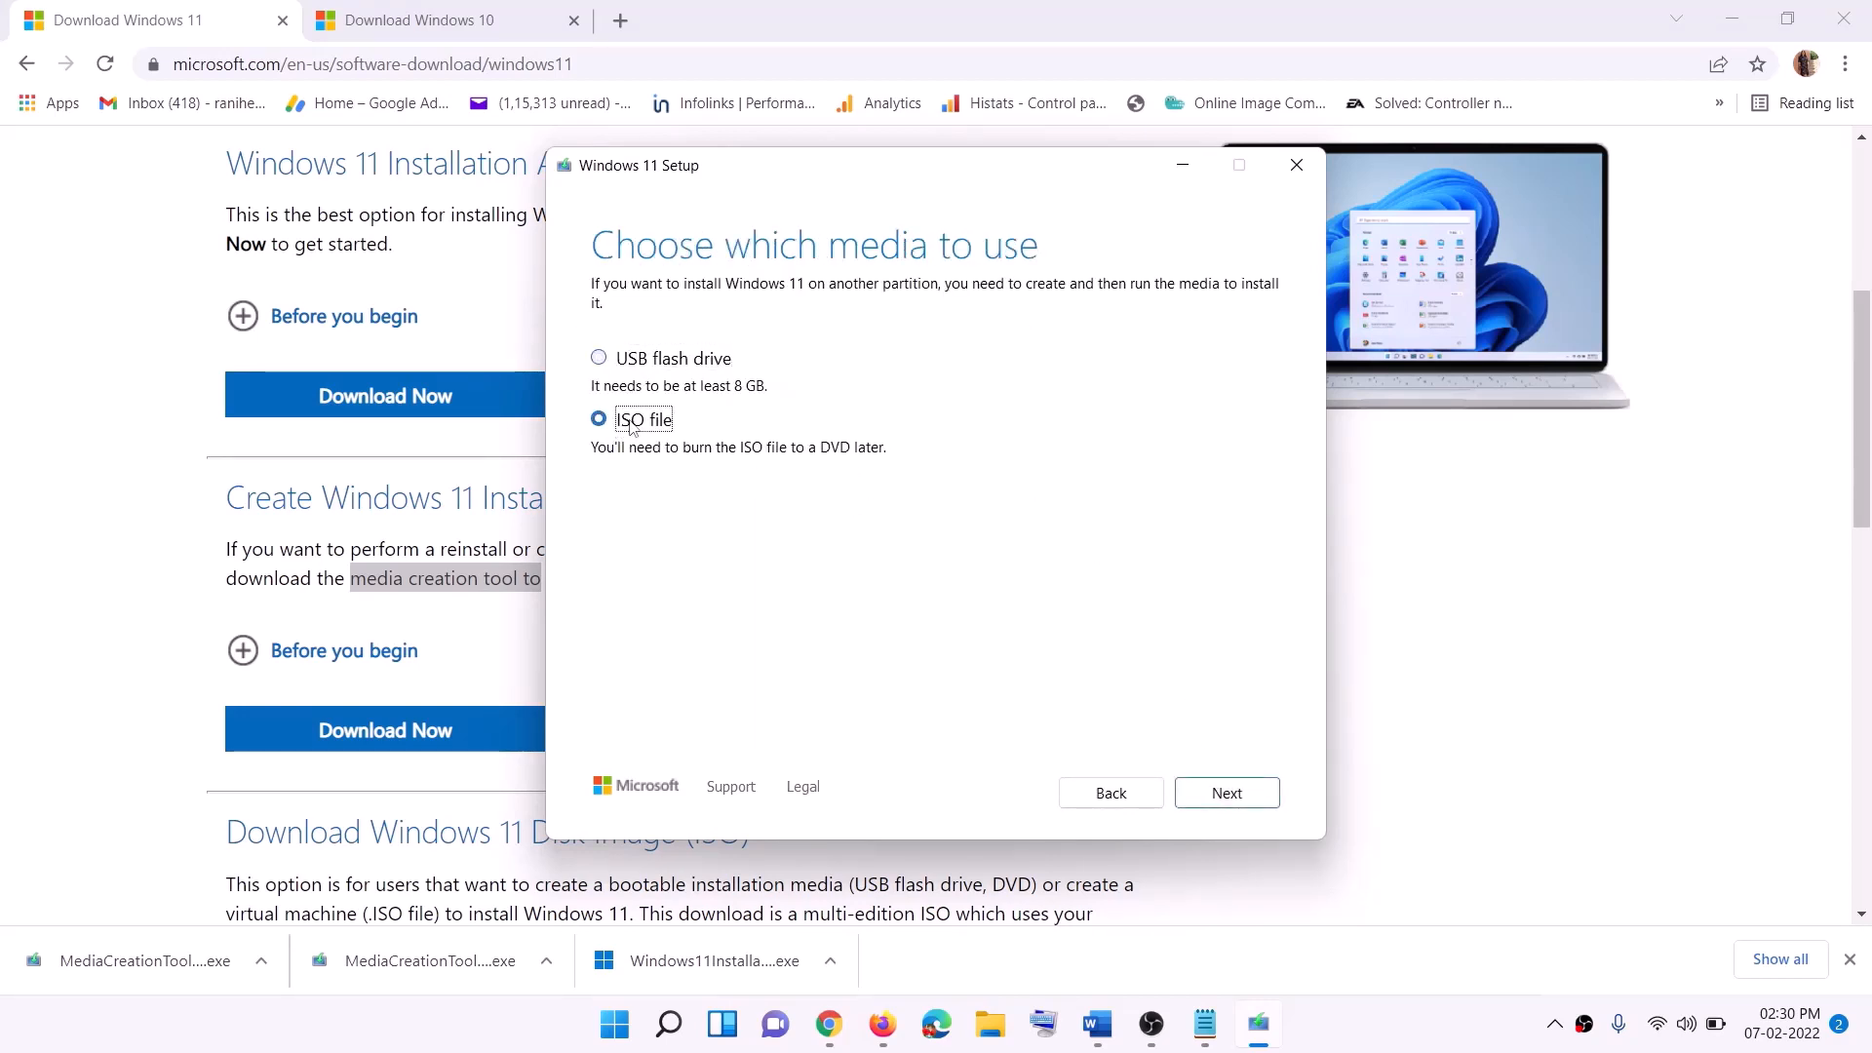
left_click(1233, 793)
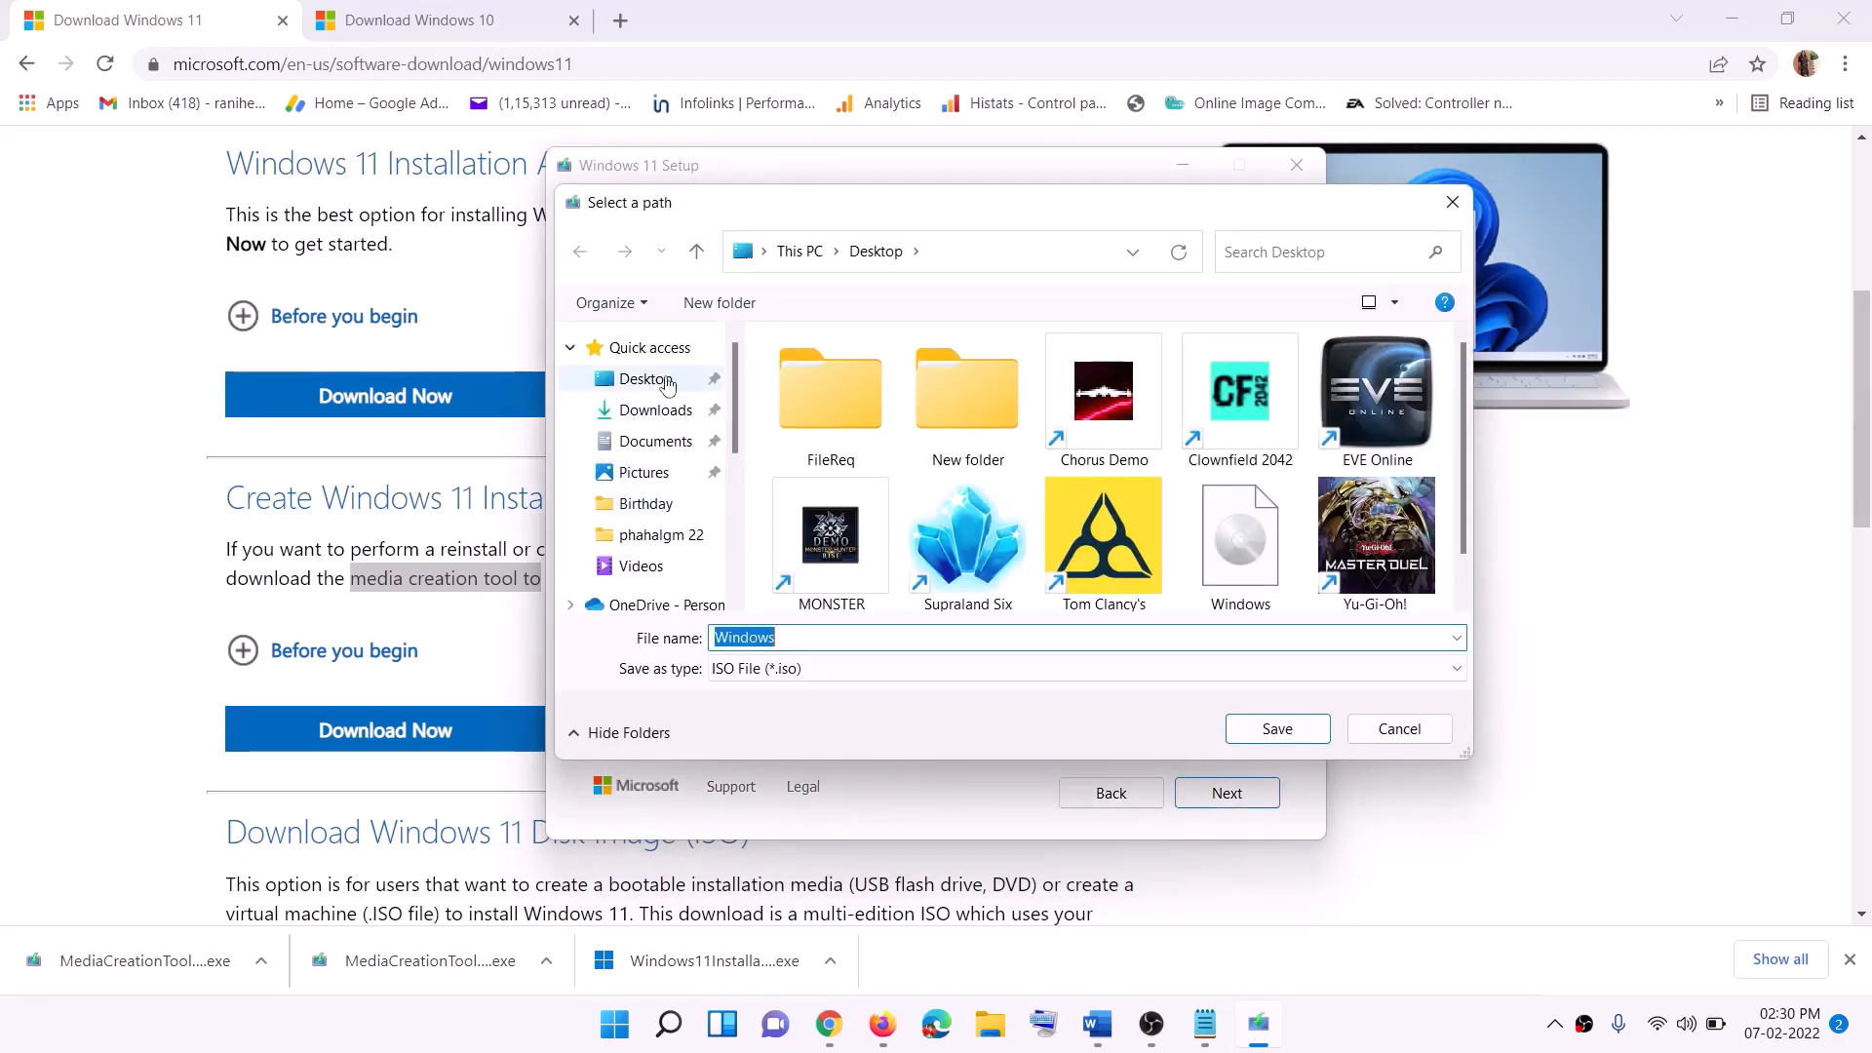
left_click(640, 384)
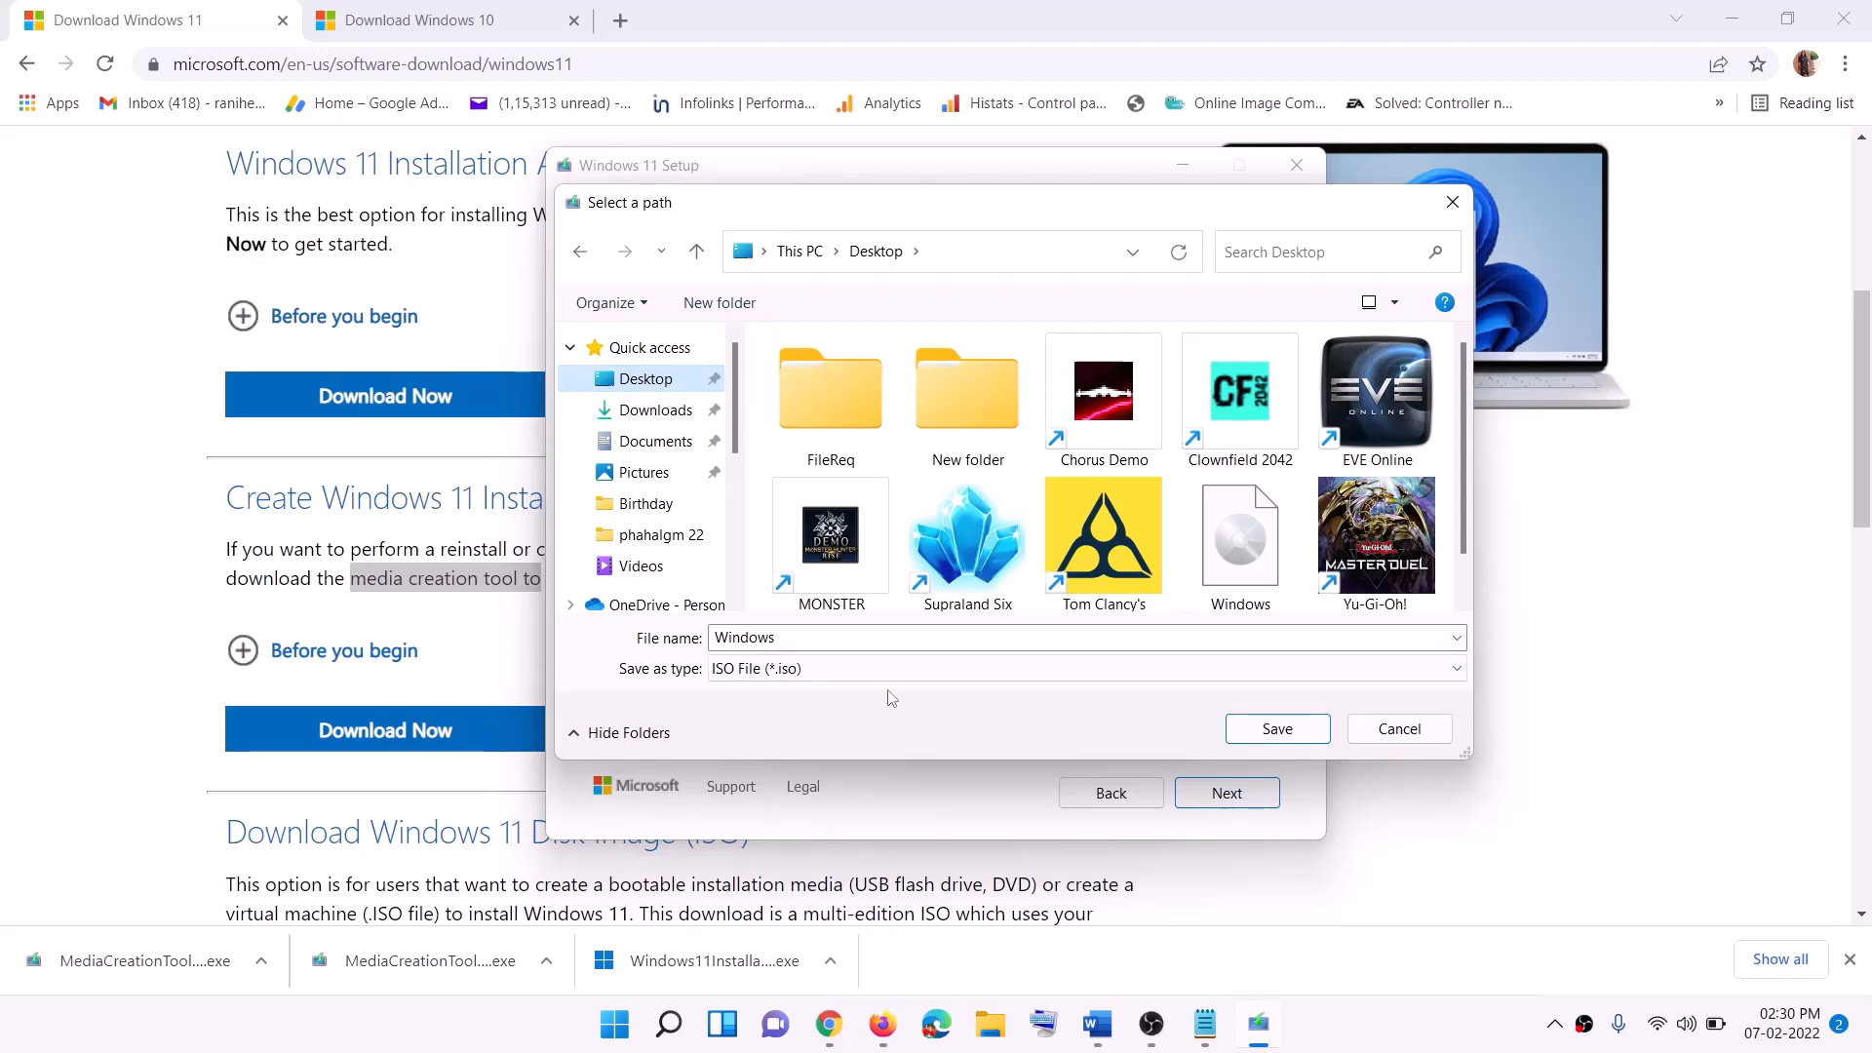
left_click(1280, 731)
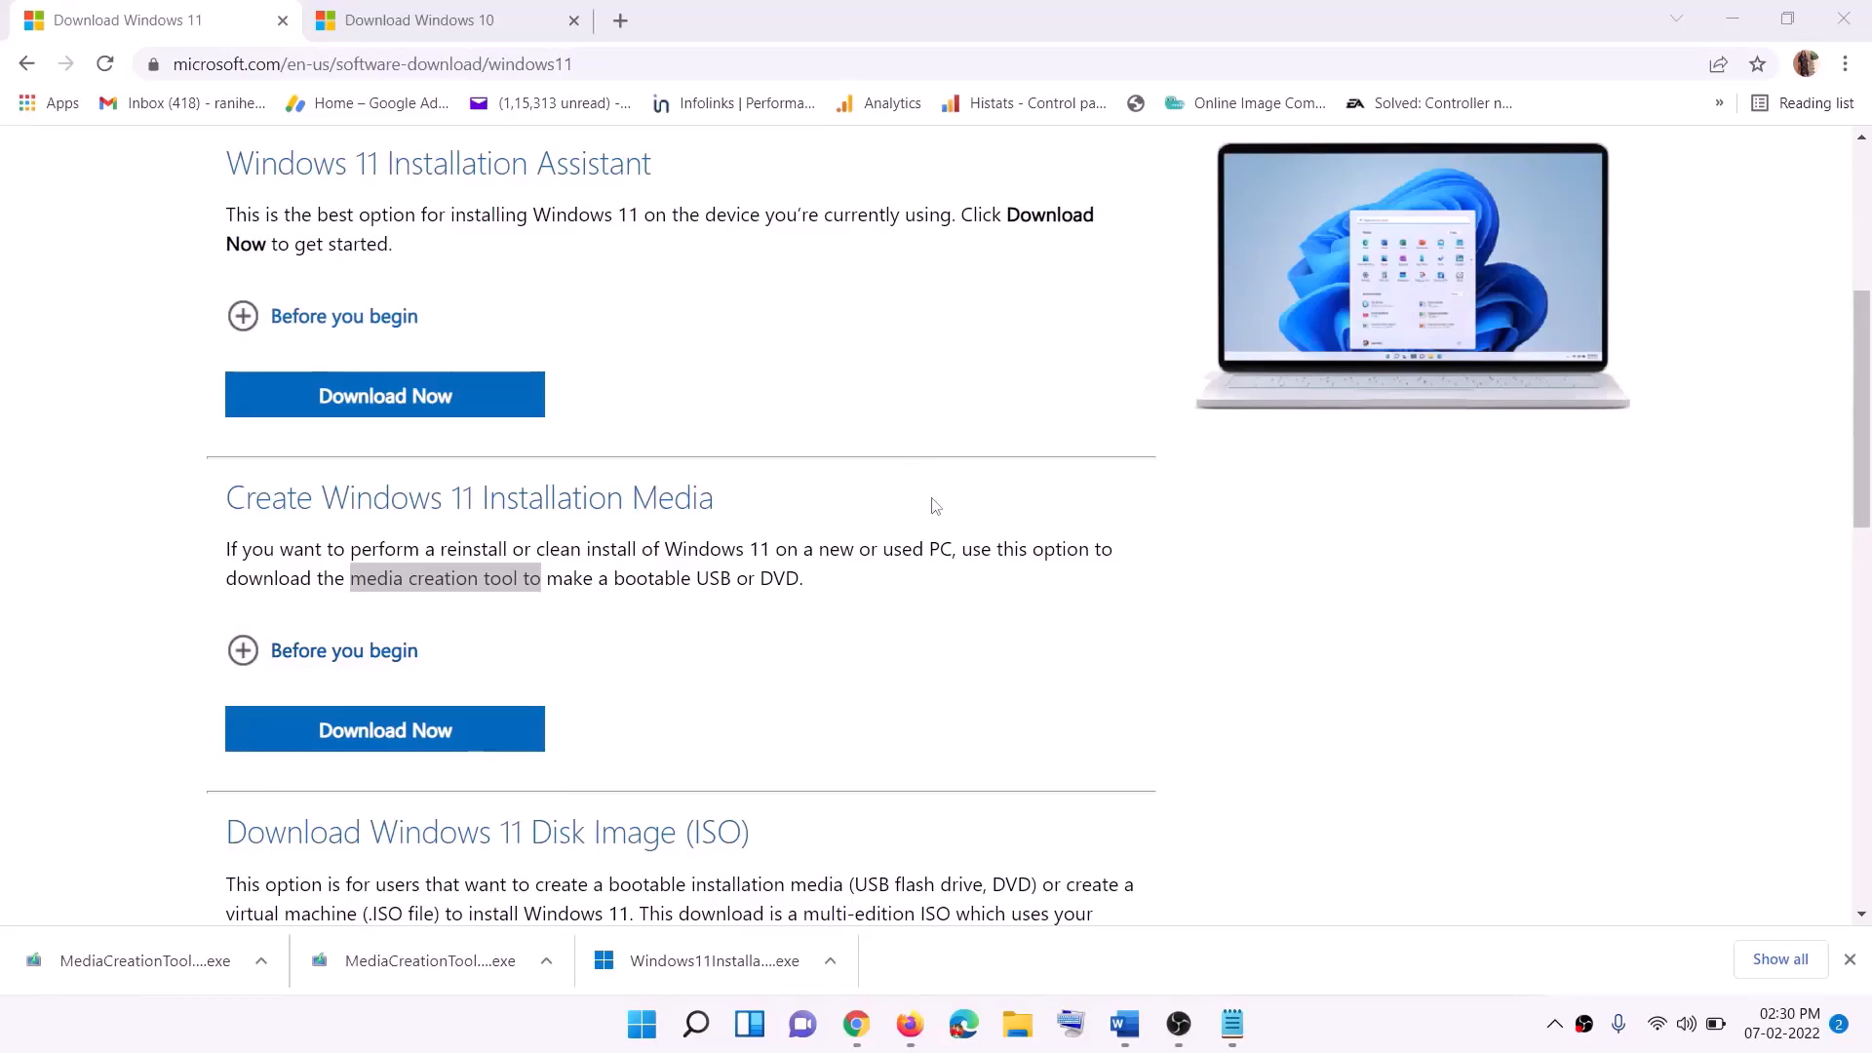
Step: Mount the Windows ISO from the desktop and run its setup, approving the administrator prompt
key("super+d")
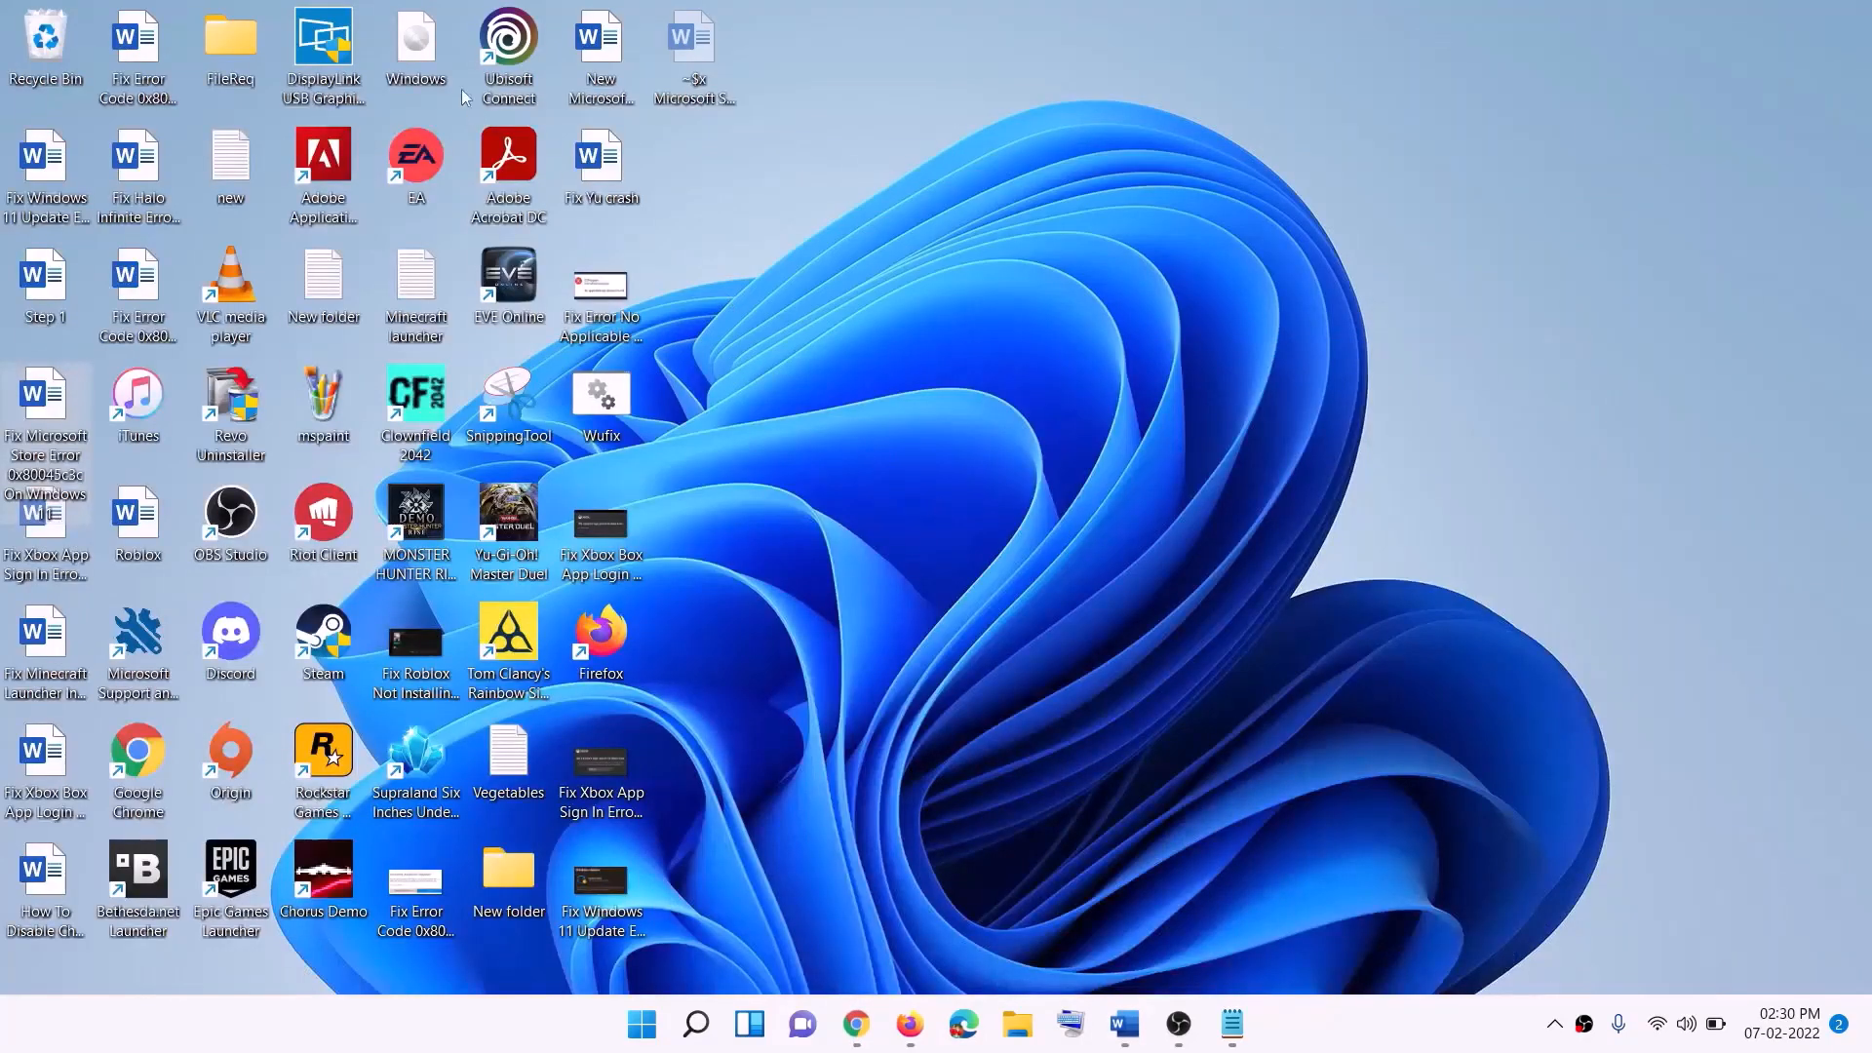
left_click_drag(426, 49, 751, 681)
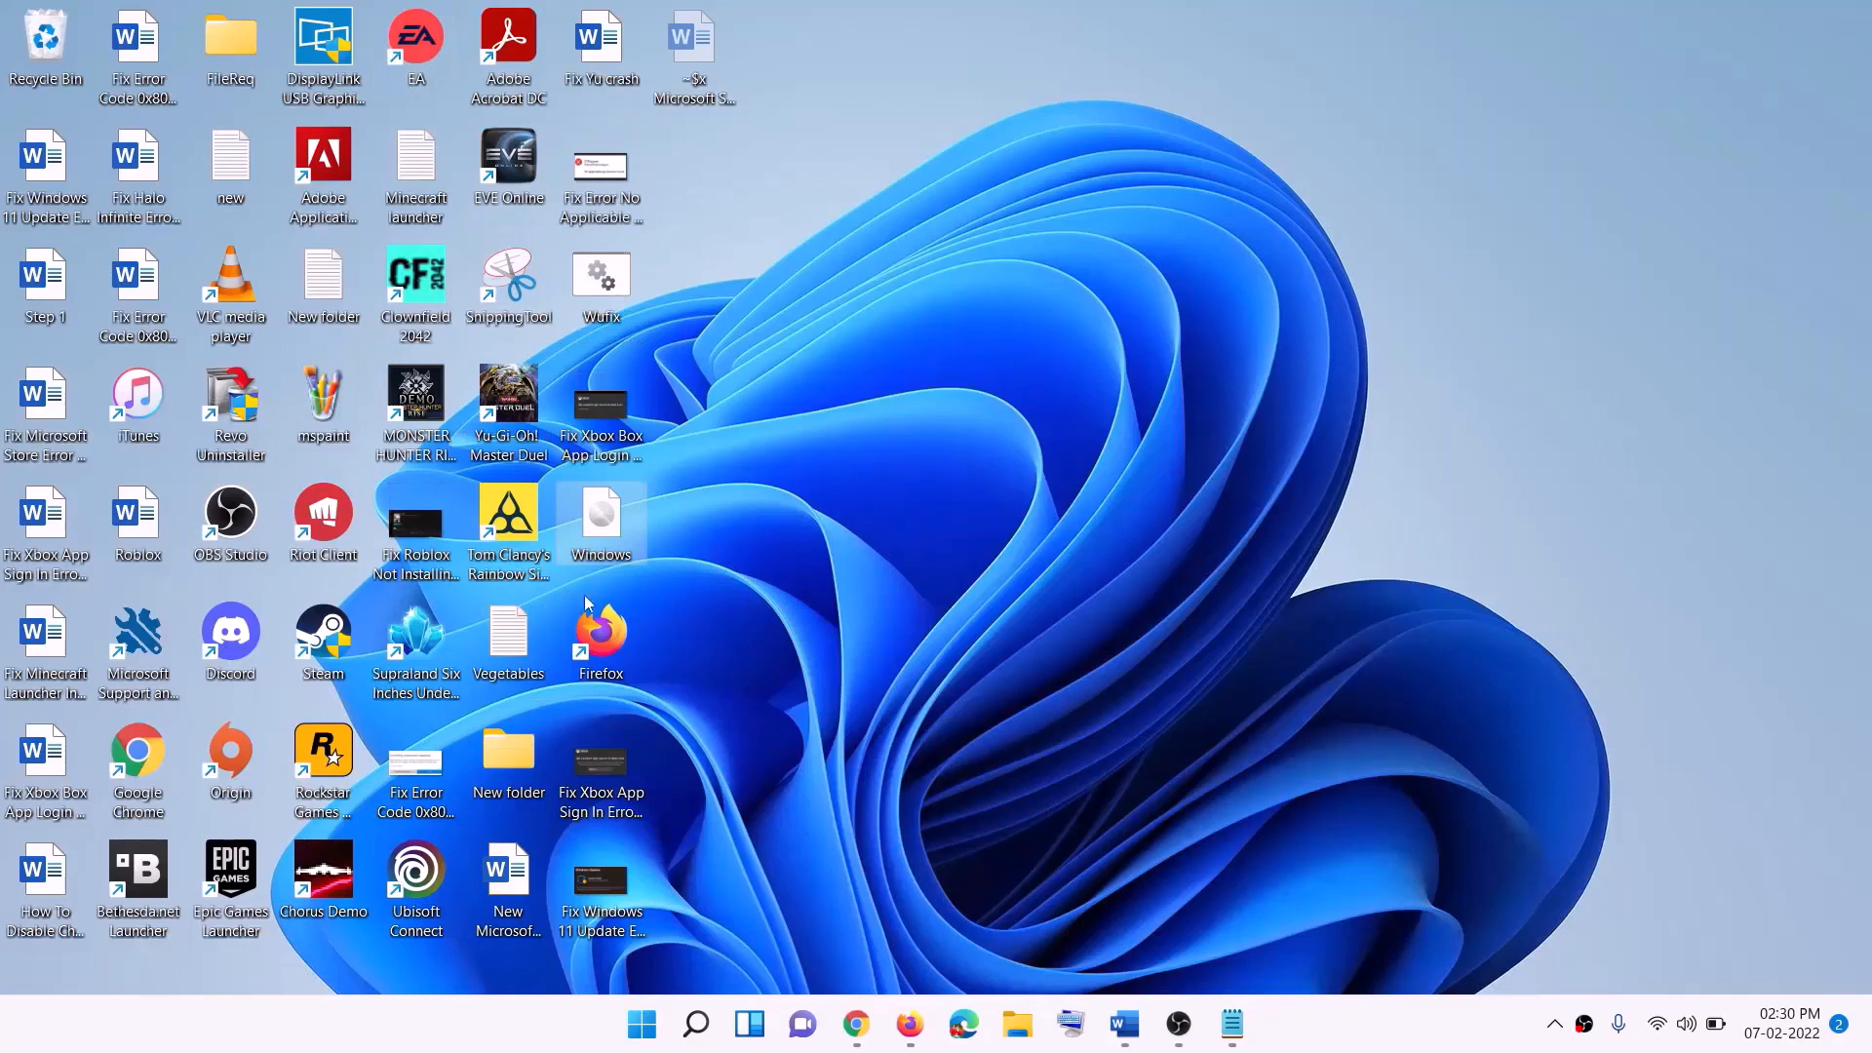
double_click(606, 531)
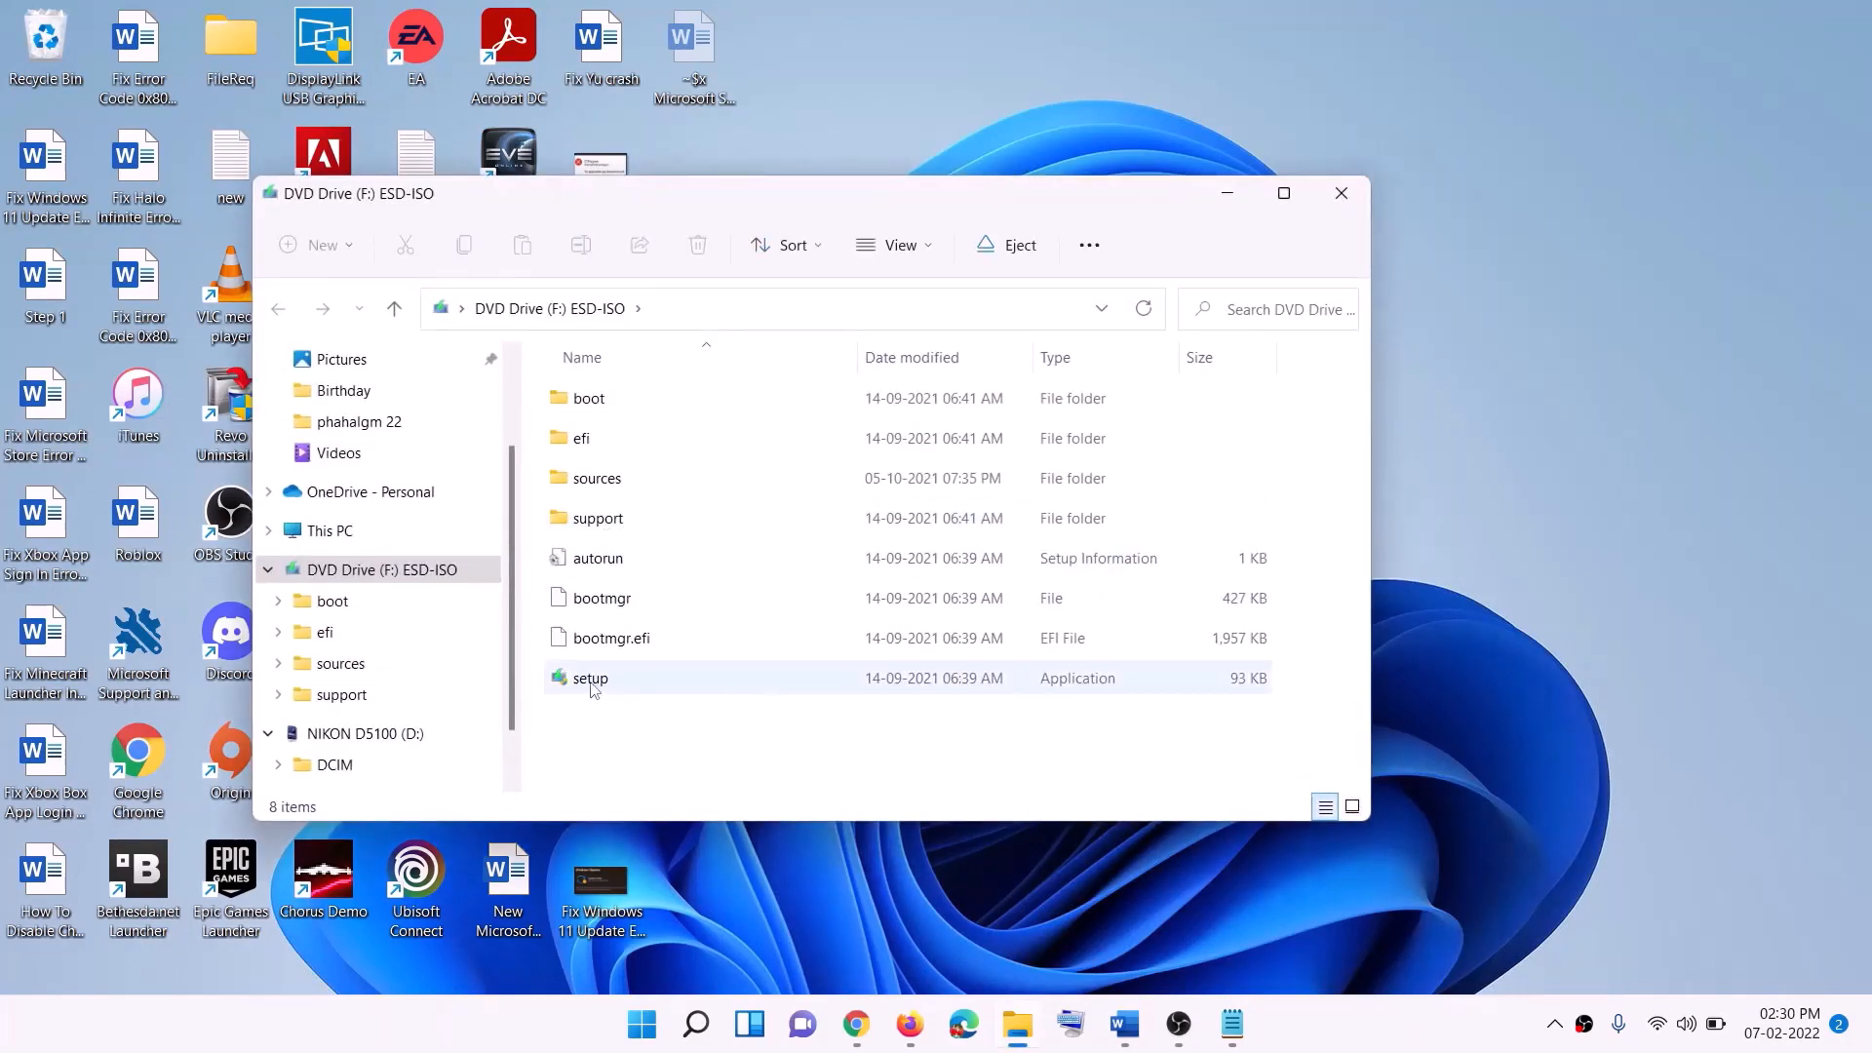
left_click(592, 683)
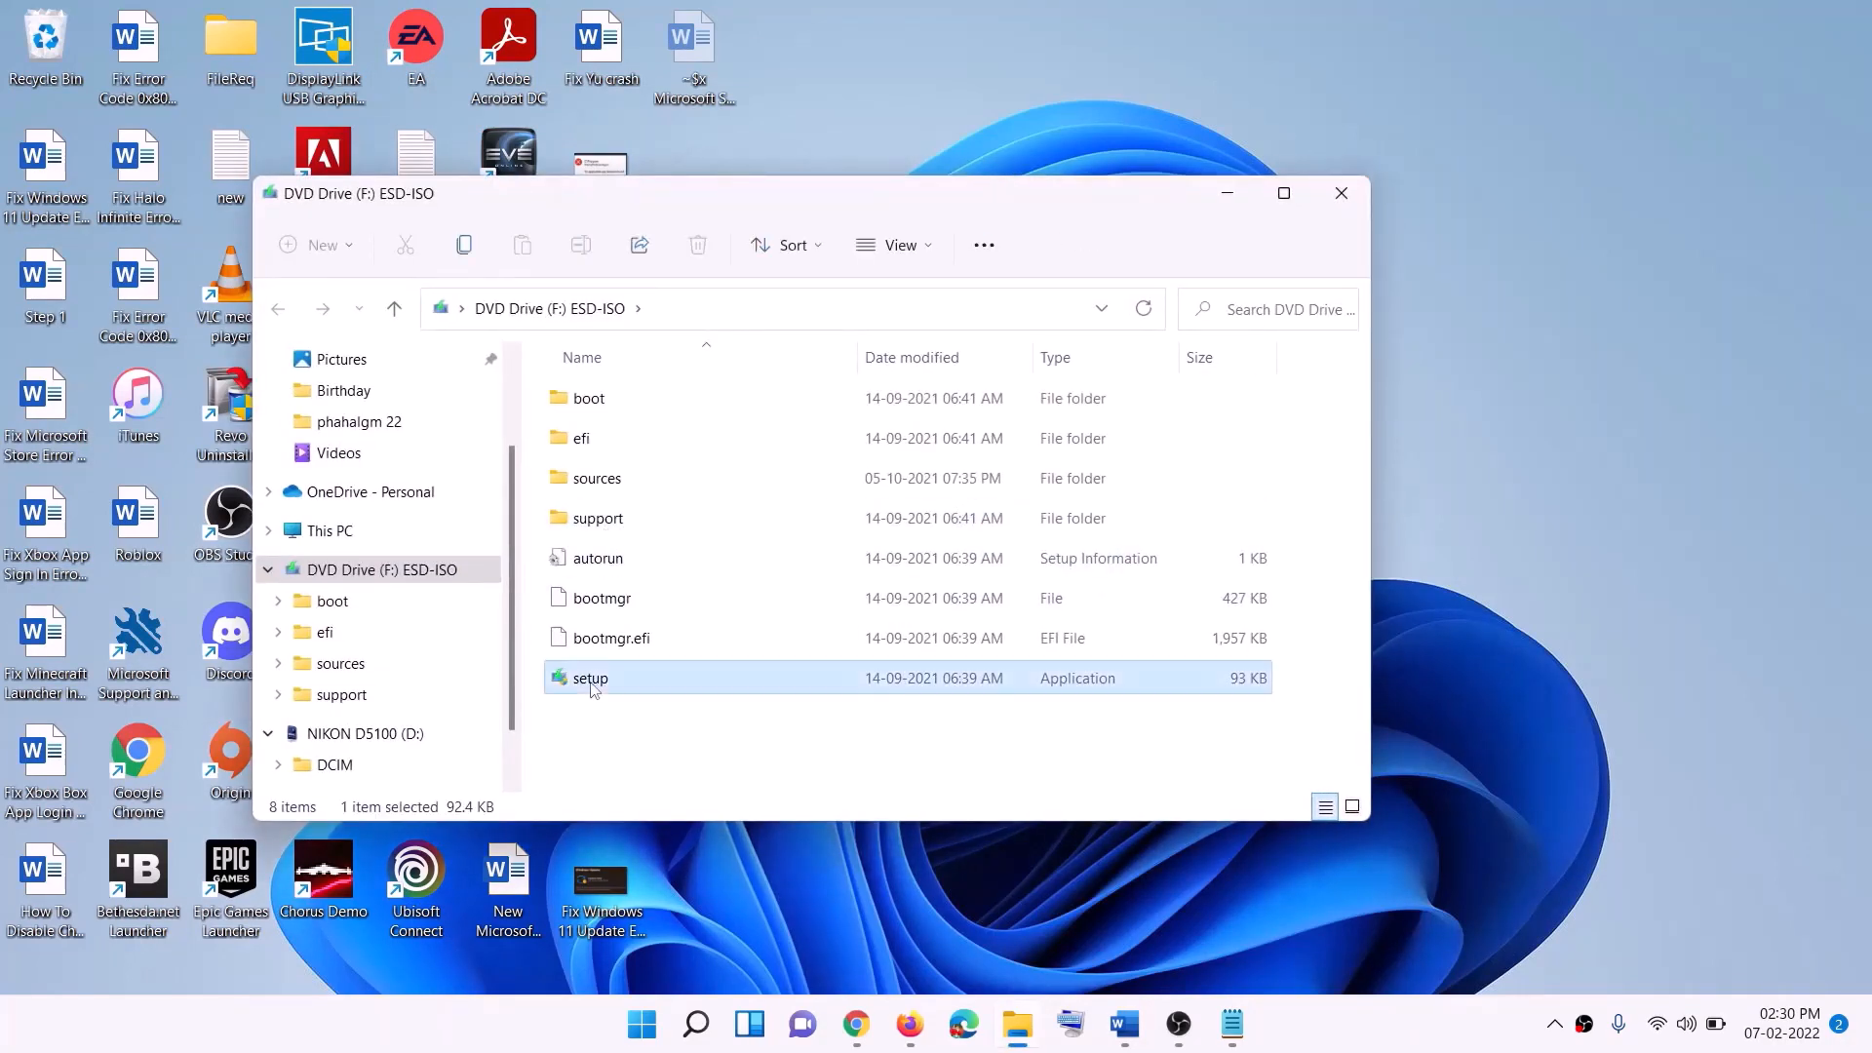
double_click(644, 683)
left_click(768, 746)
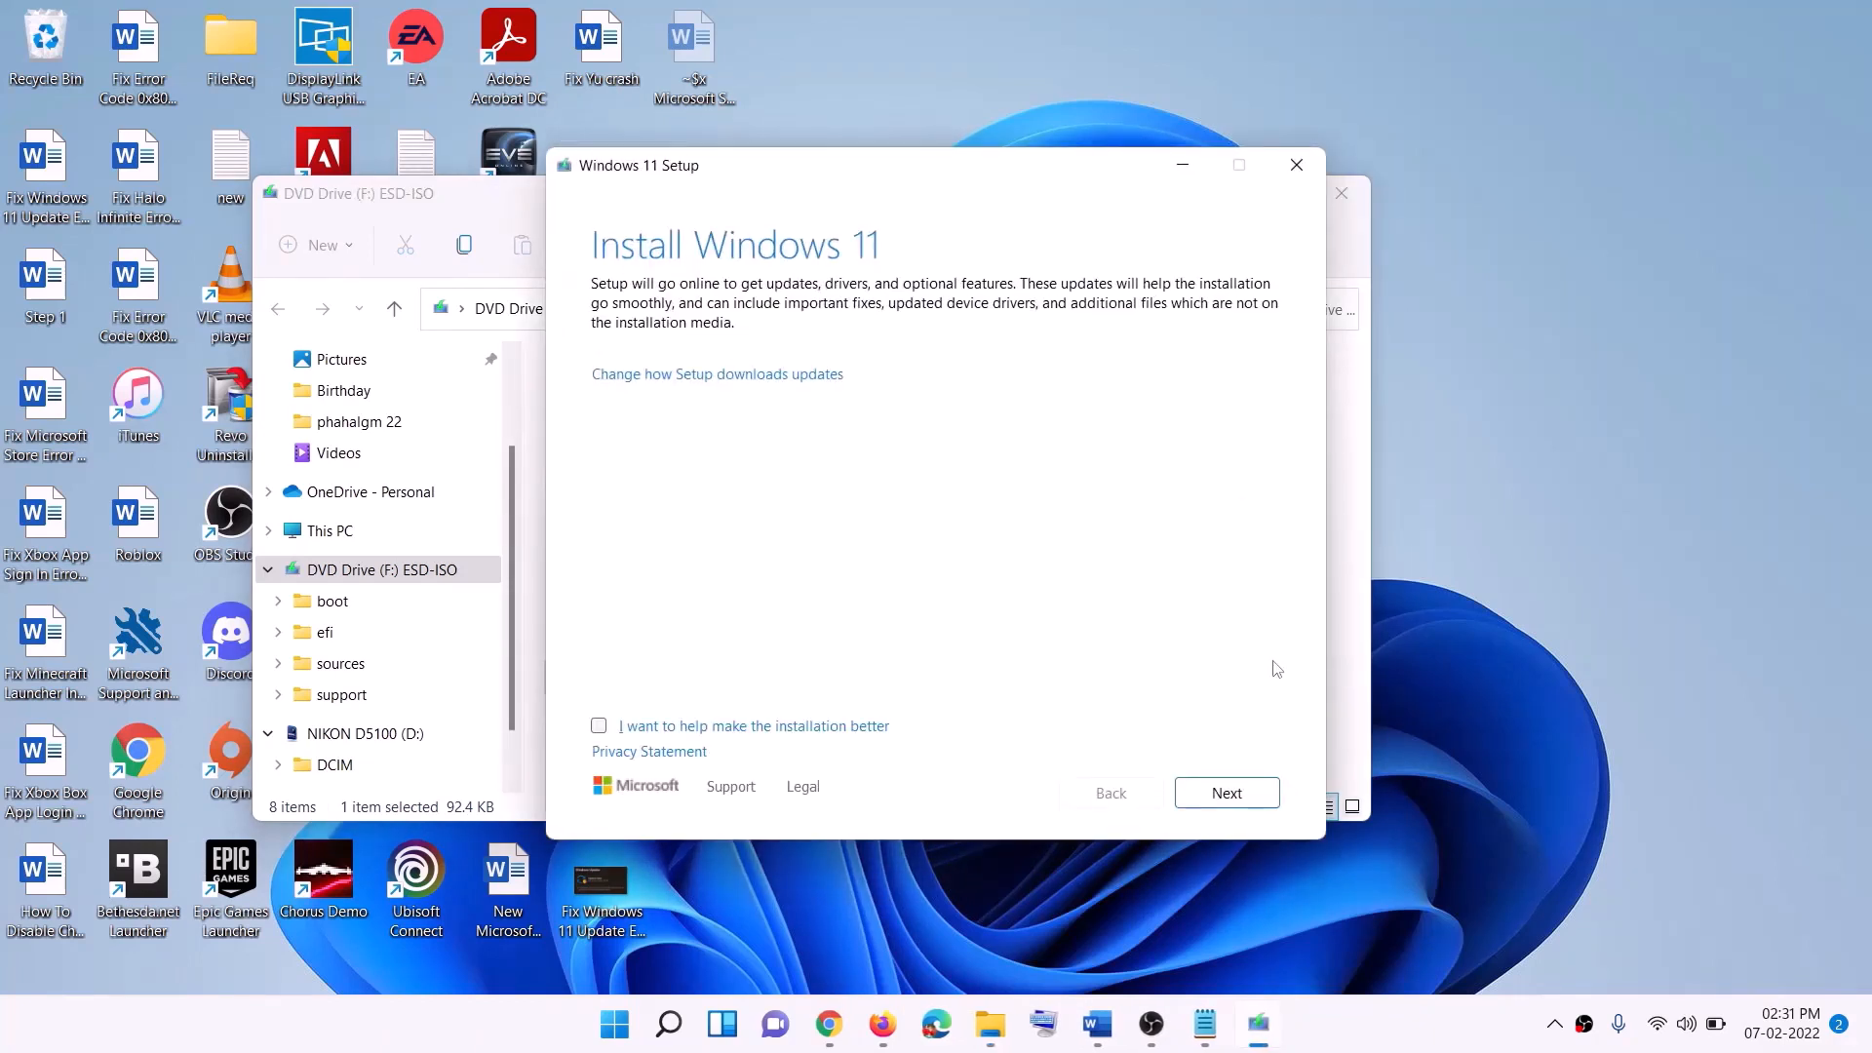
left_click(1253, 790)
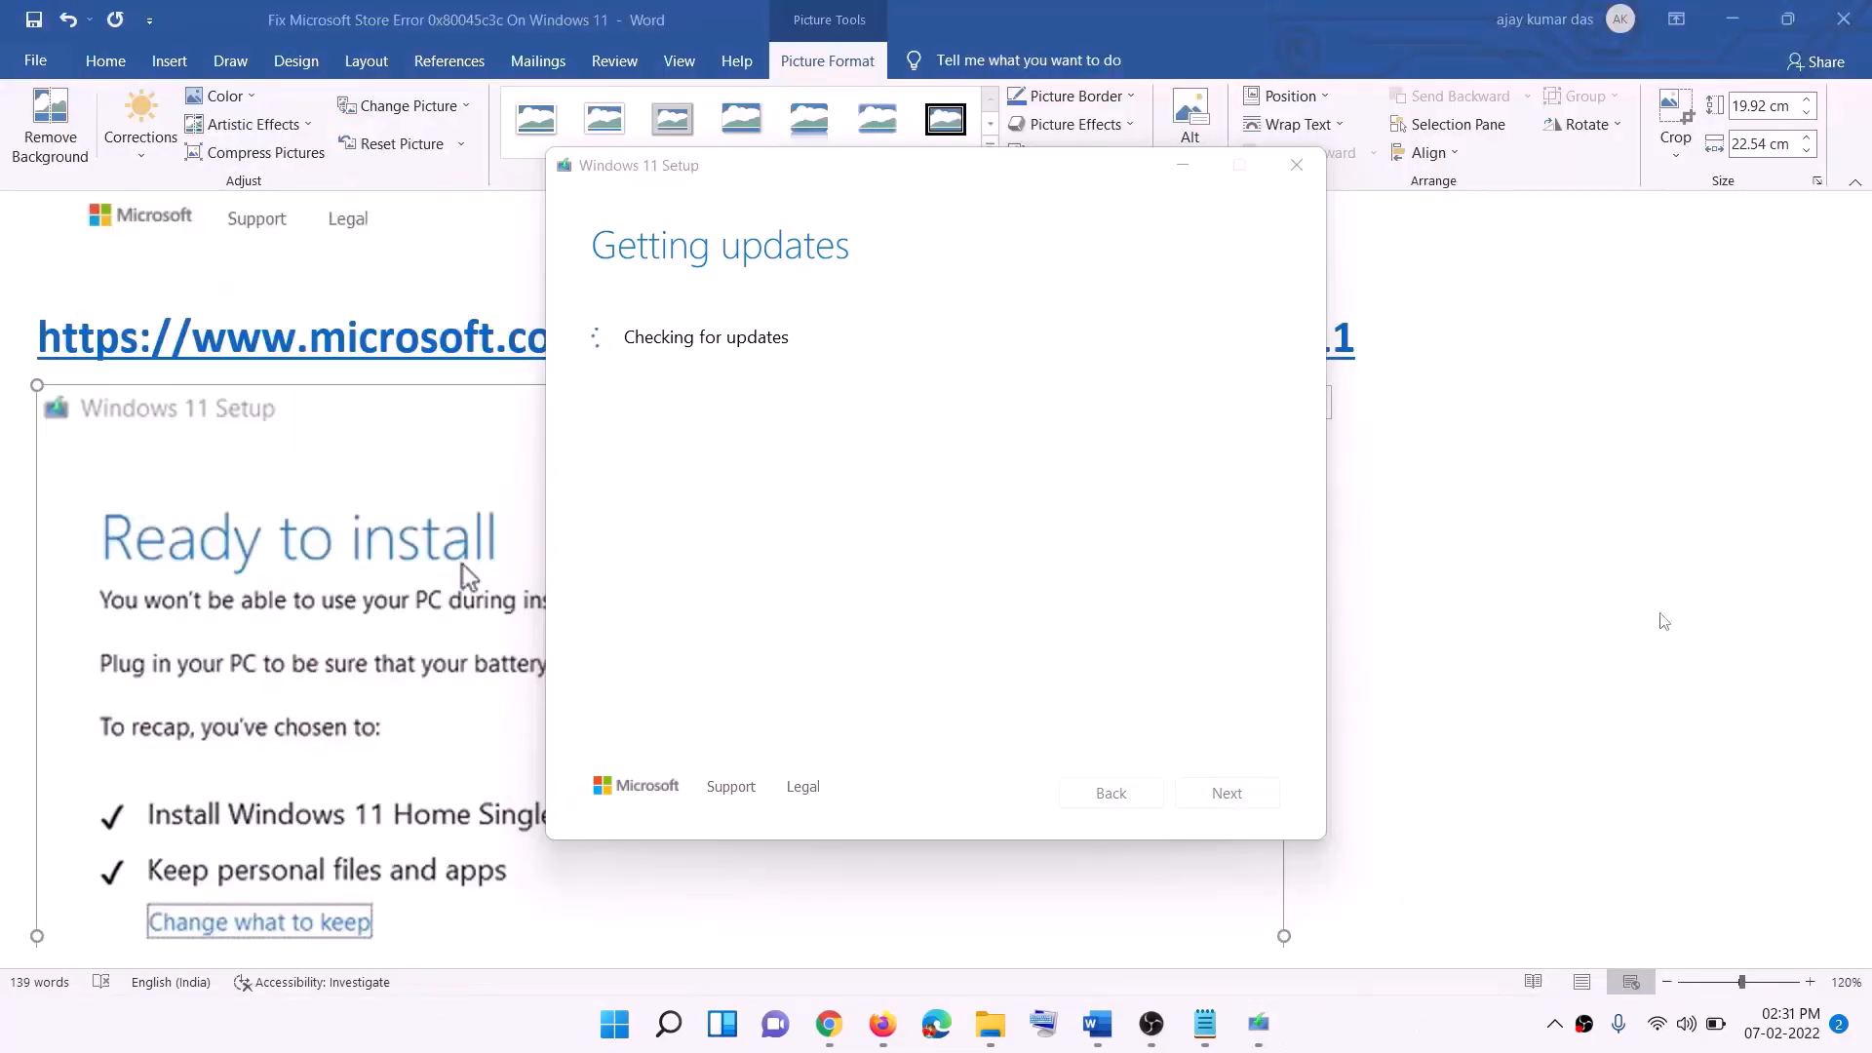
Step: Scroll the Word guide to the Ready to install screenshot for Windows 11 Home Single Language
left_click(1665, 621)
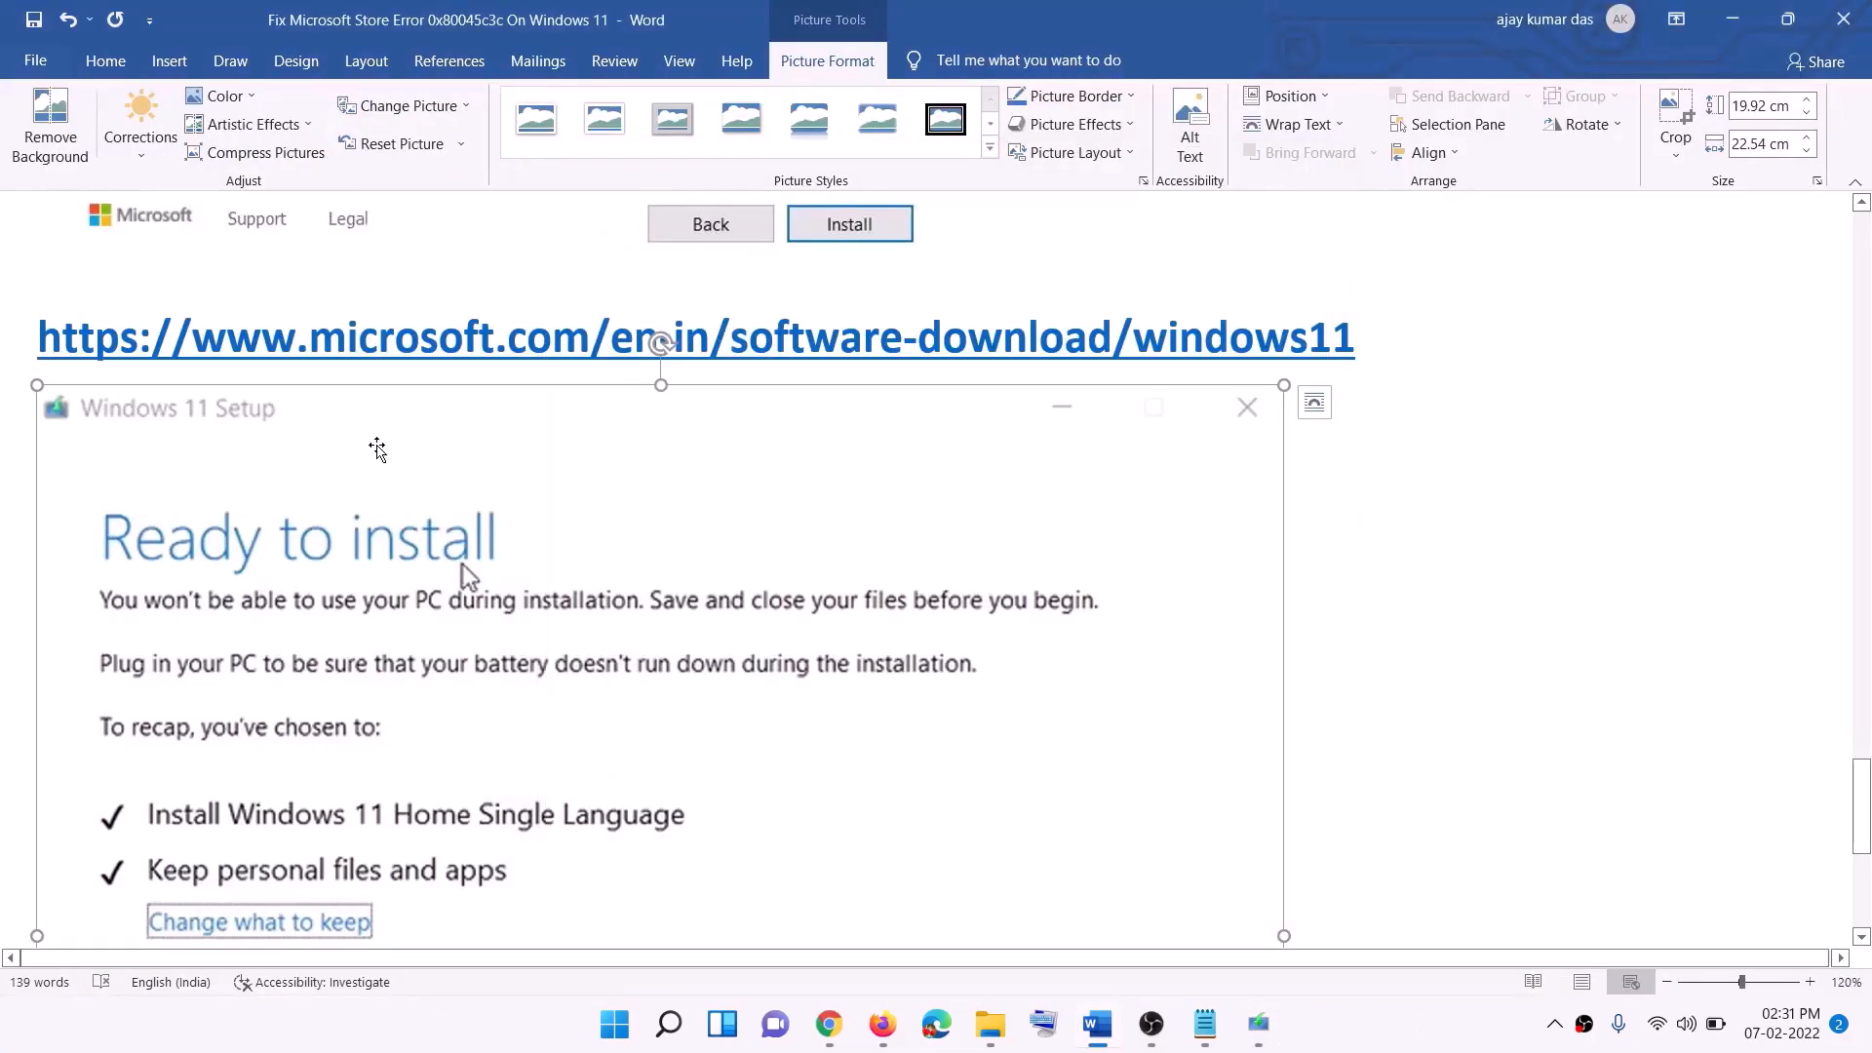
scroll(433, 488, "down", 1)
scroll(433, 485, "down", 3)
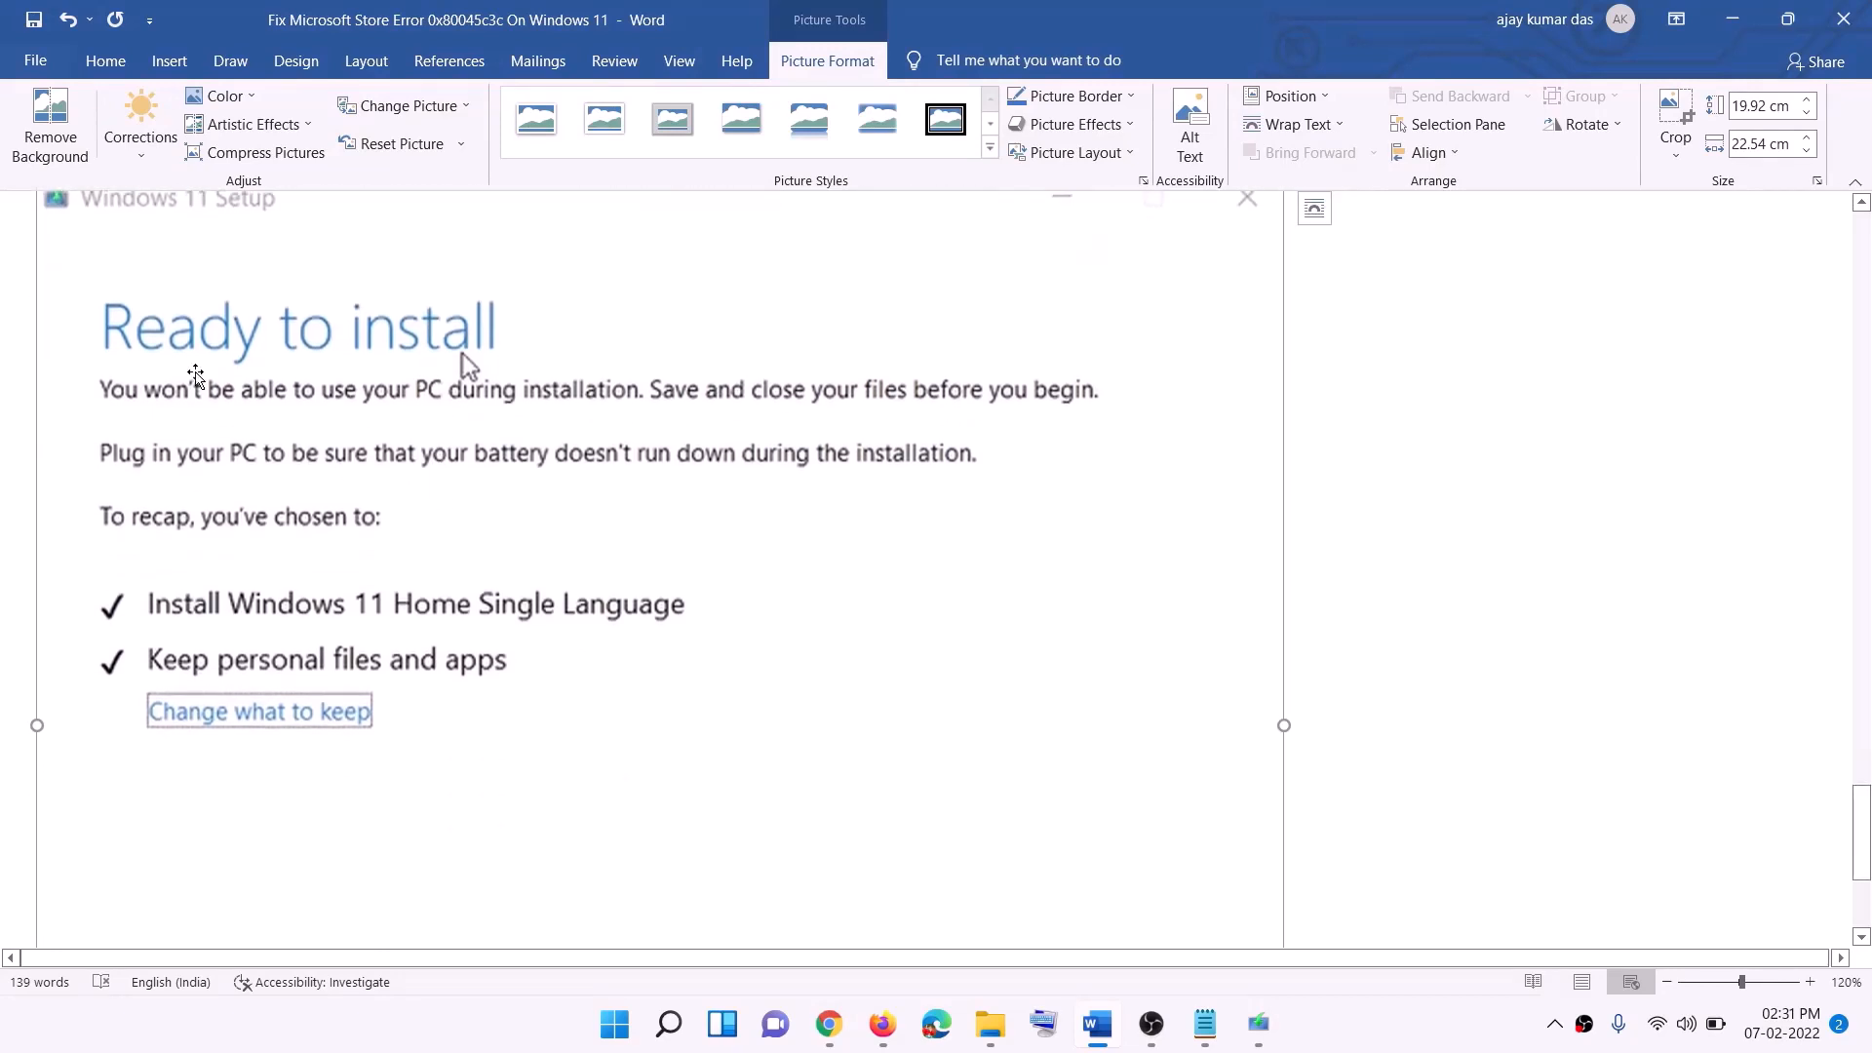
scroll(512, 390, "down", 1)
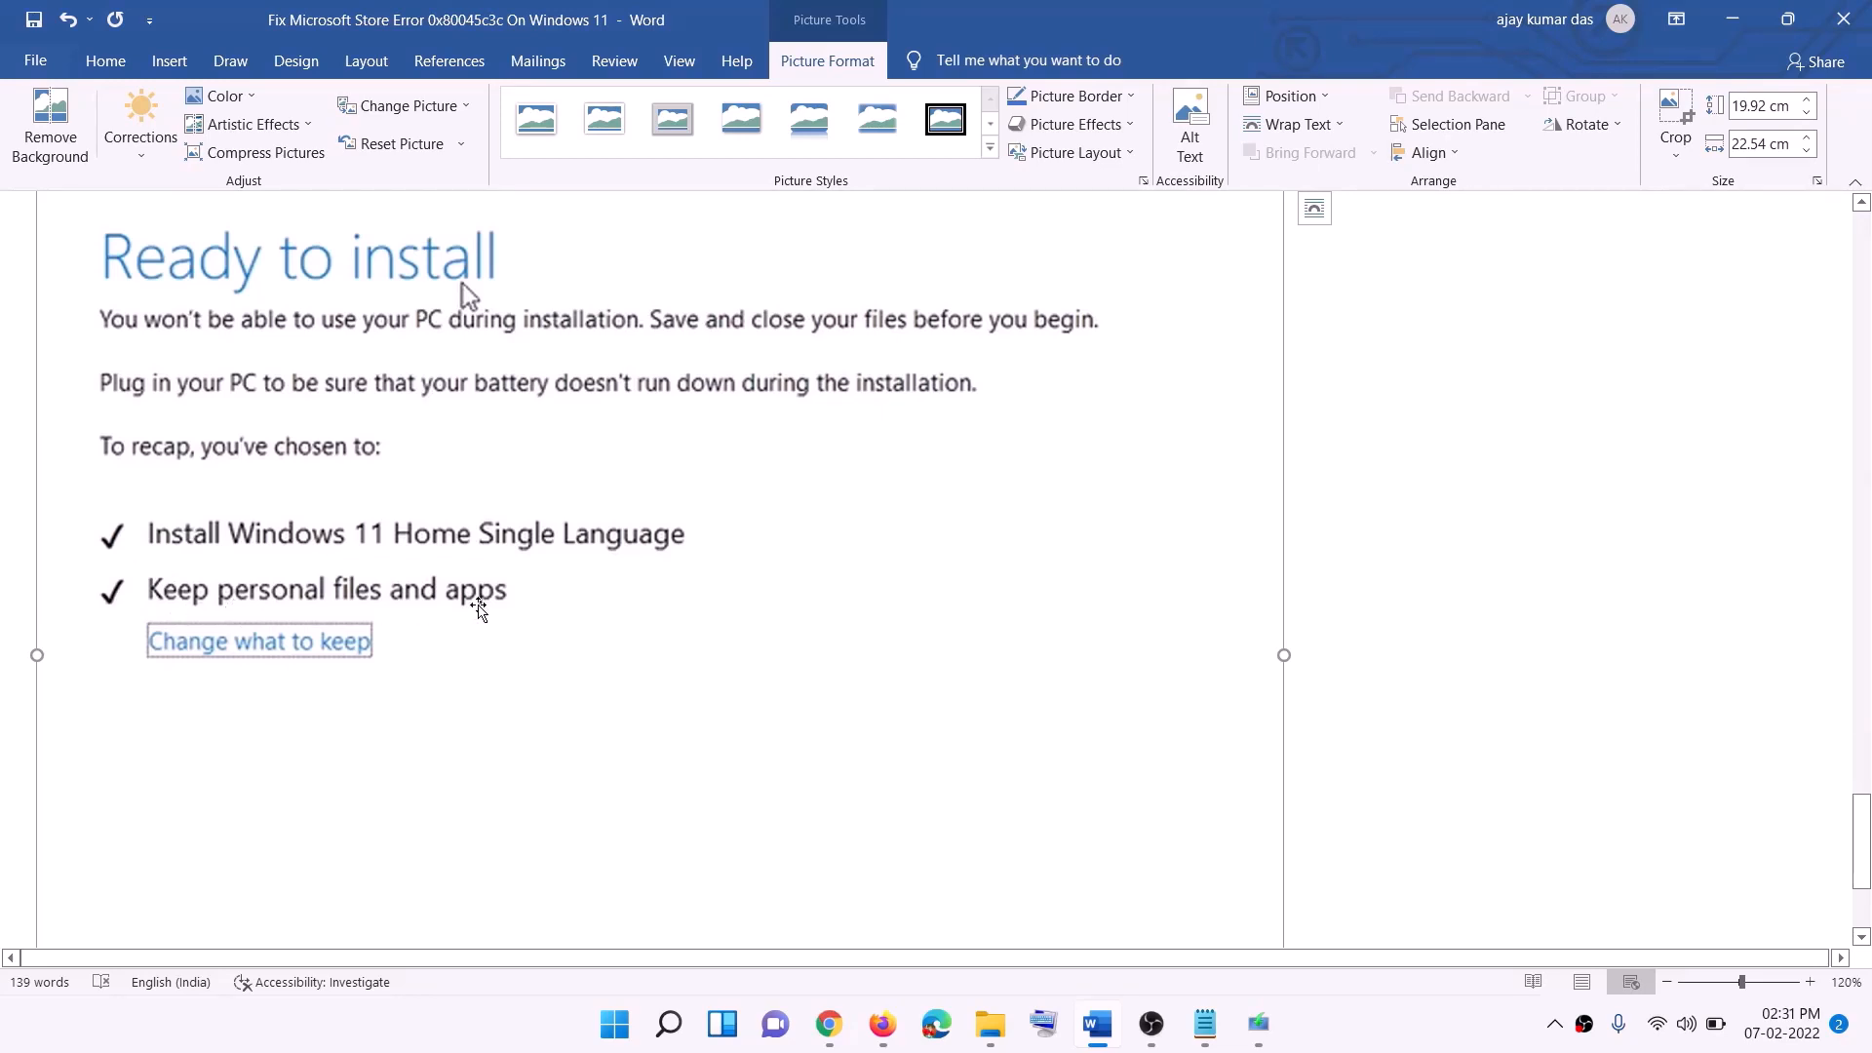
scroll(741, 682, "down", 3)
scroll(995, 728, "up", 7)
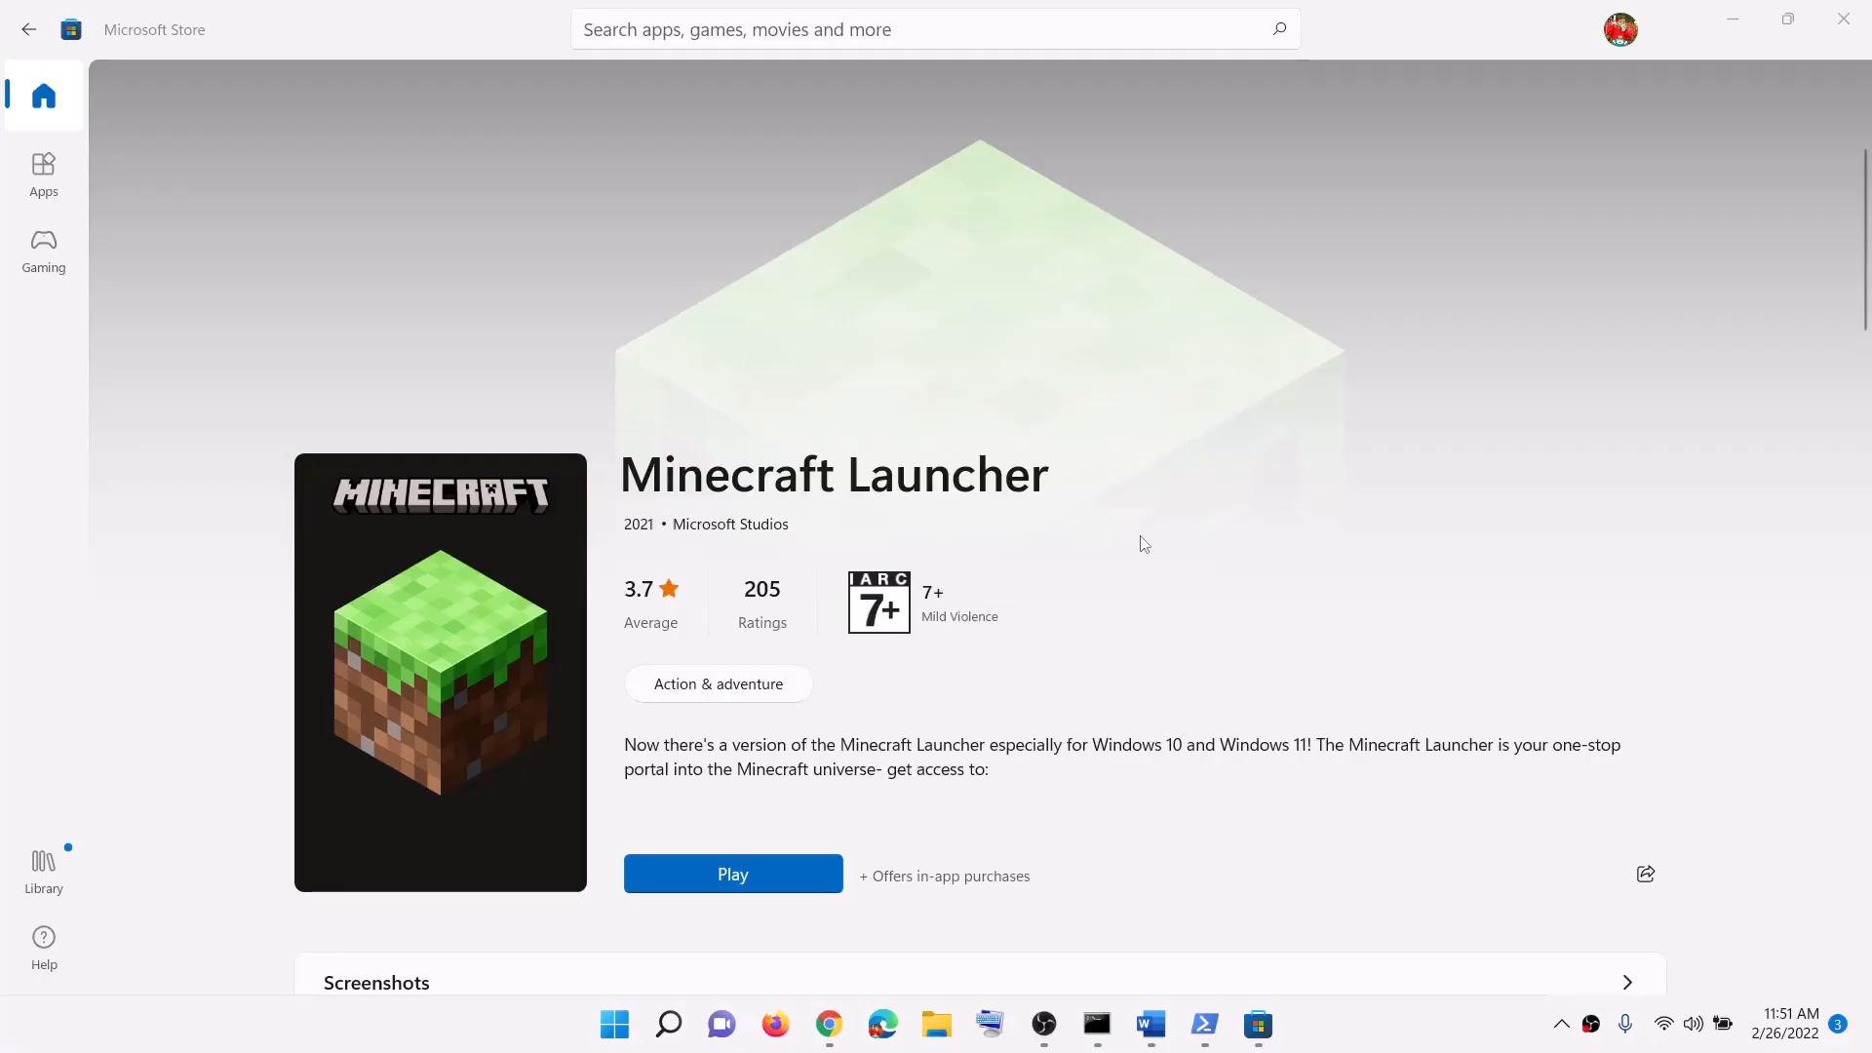
left_click(1149, 1024)
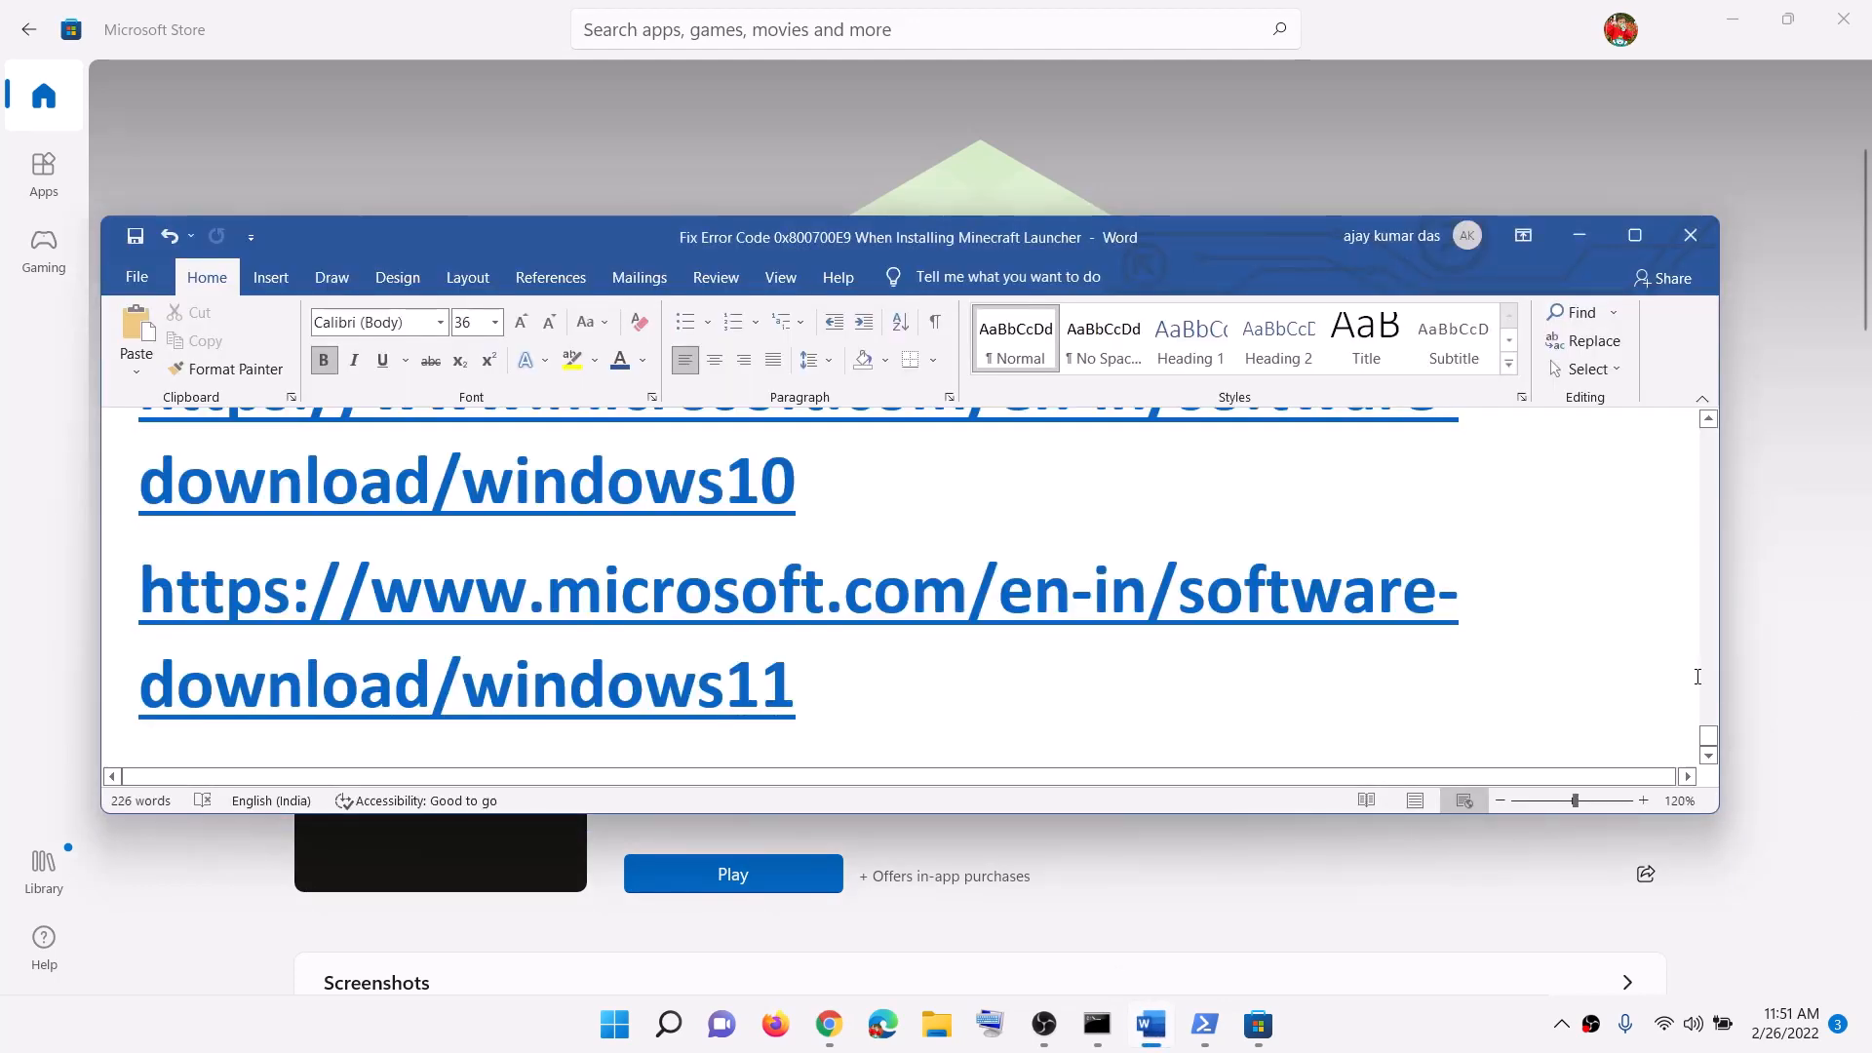
scroll(1713, 727, "up", 1)
left_click_drag(1709, 730, 1709, 437)
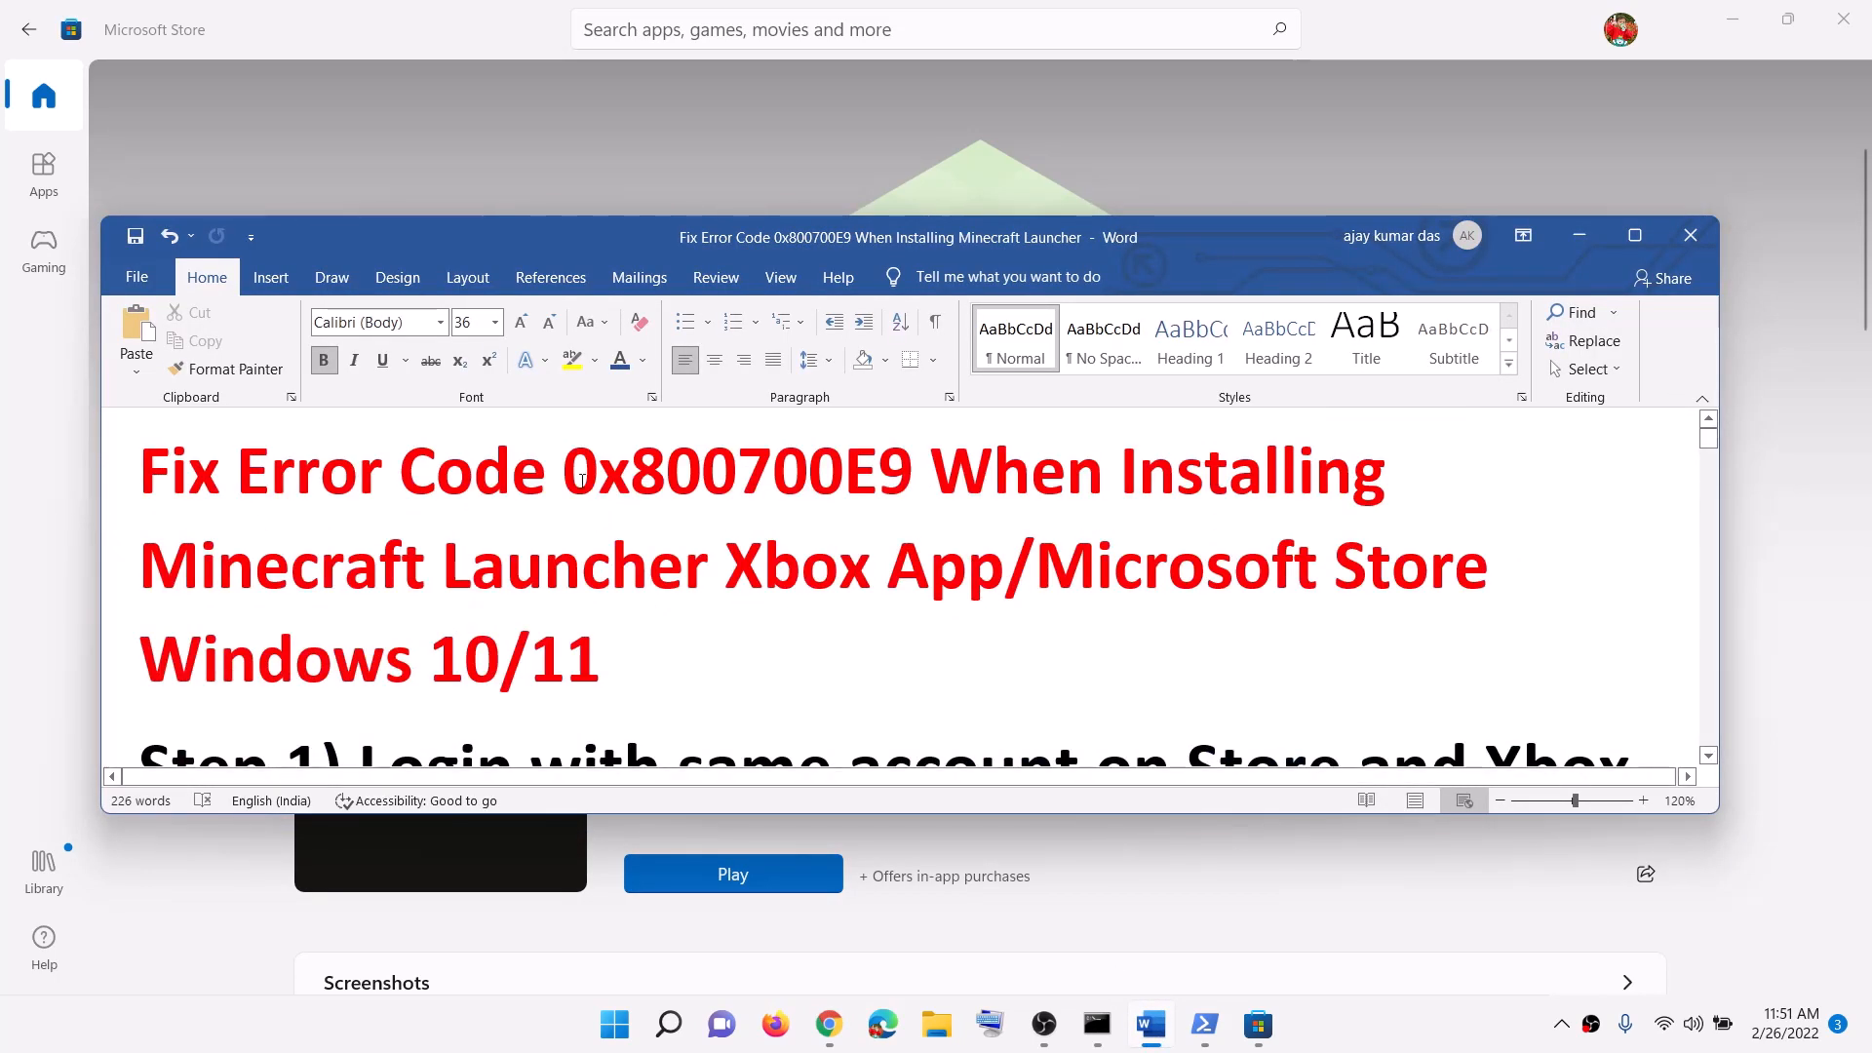
left_click_drag(565, 473, 895, 466)
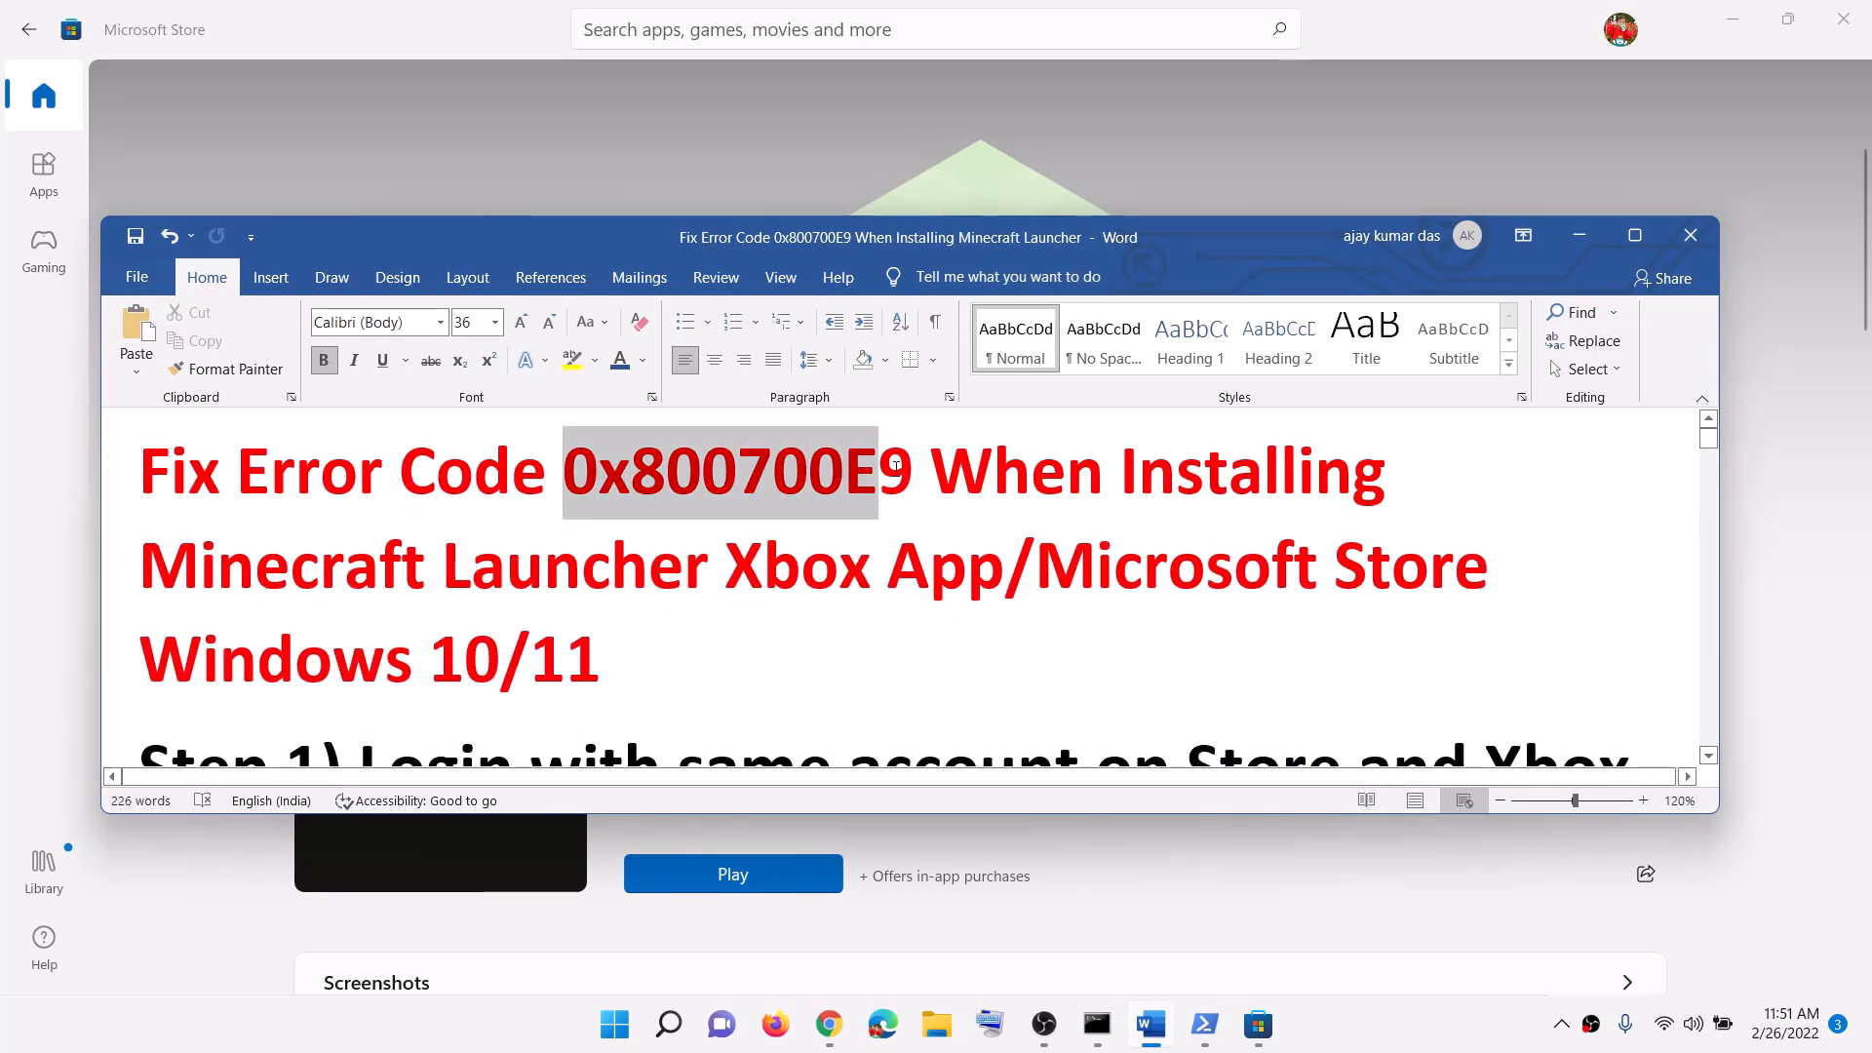
left_click(1577, 238)
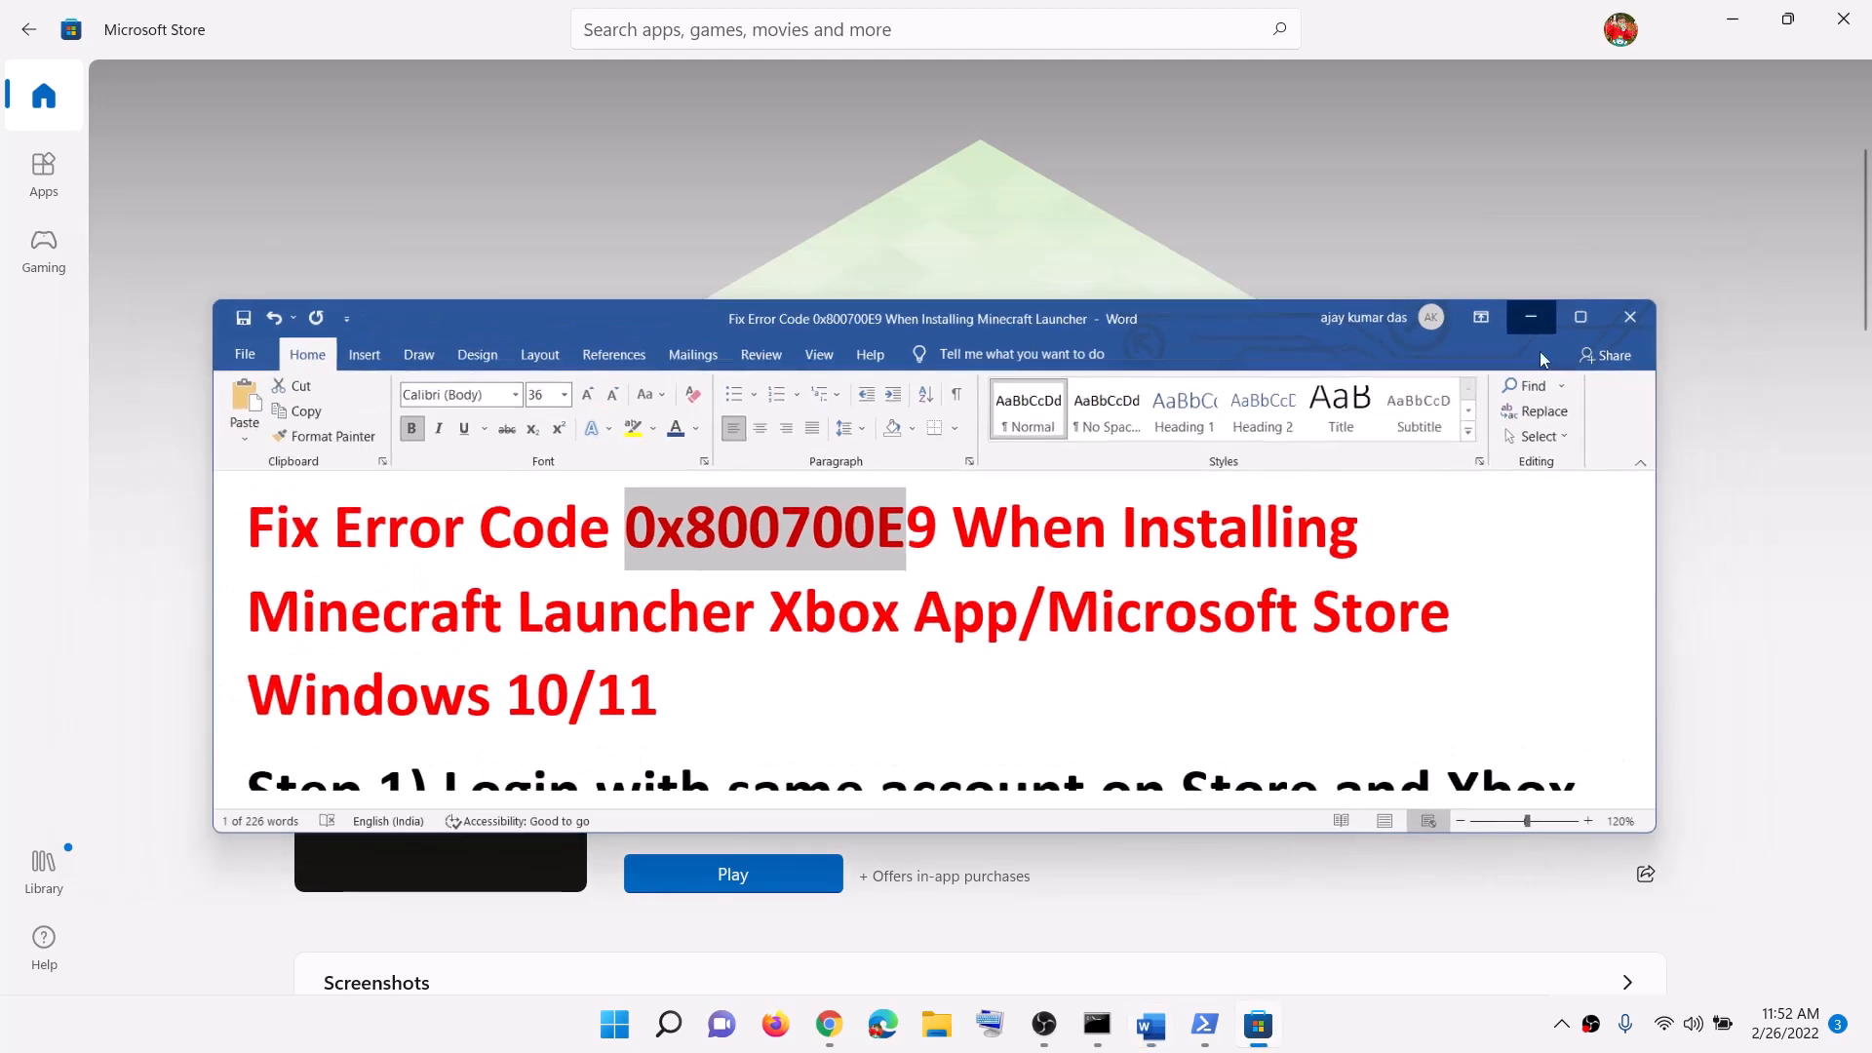